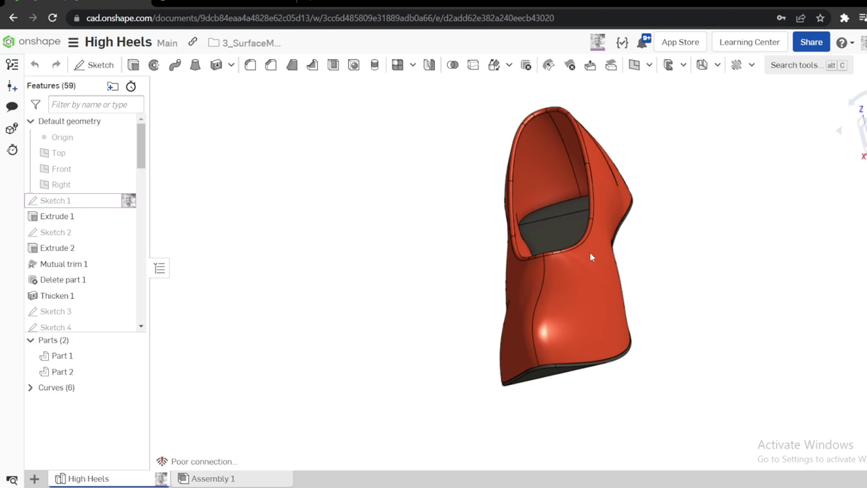
# Add a new Part Studio to the document and rename it as Shoe
pyautogui.moveTo(590, 254); pyautogui.dragTo(639, 241, button='right')
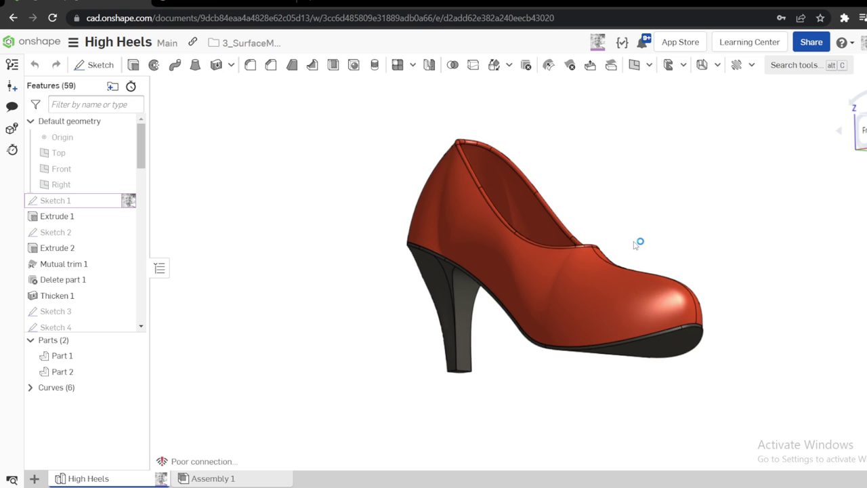
pyautogui.click(34, 479)
pyautogui.click(86, 382)
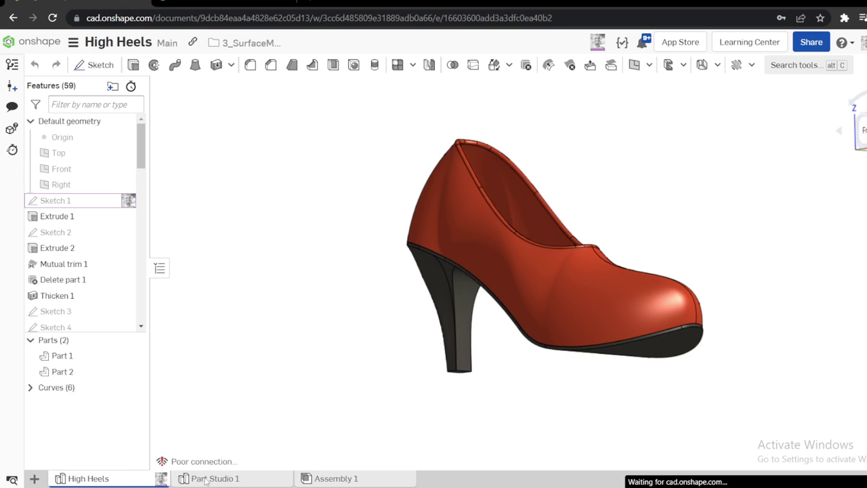
pyautogui.rightClick(212, 479)
pyautogui.click(219, 368)
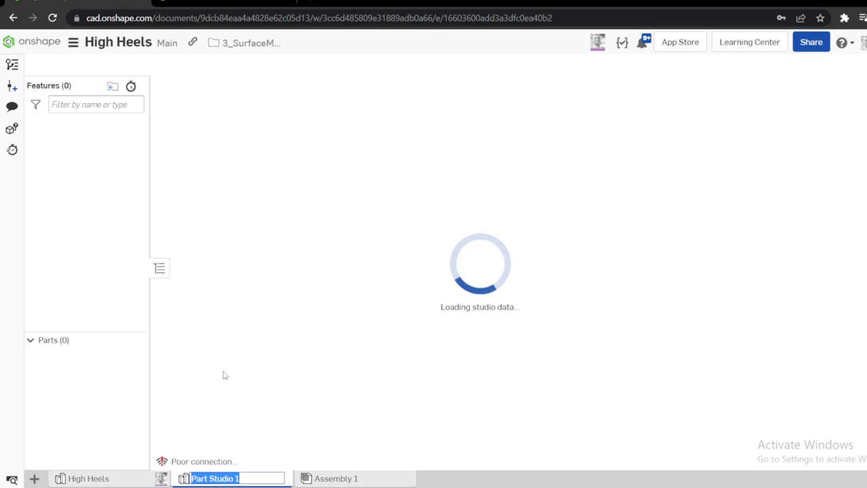
pyautogui.write('Hi')
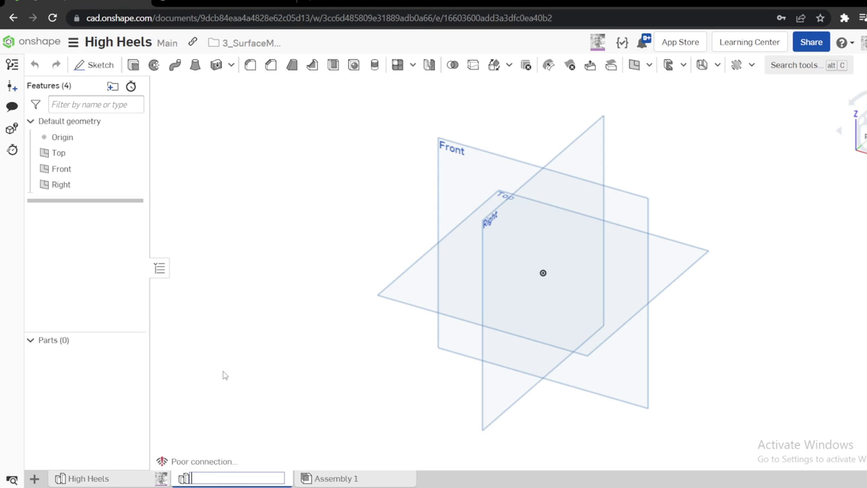
pyautogui.press('Return')
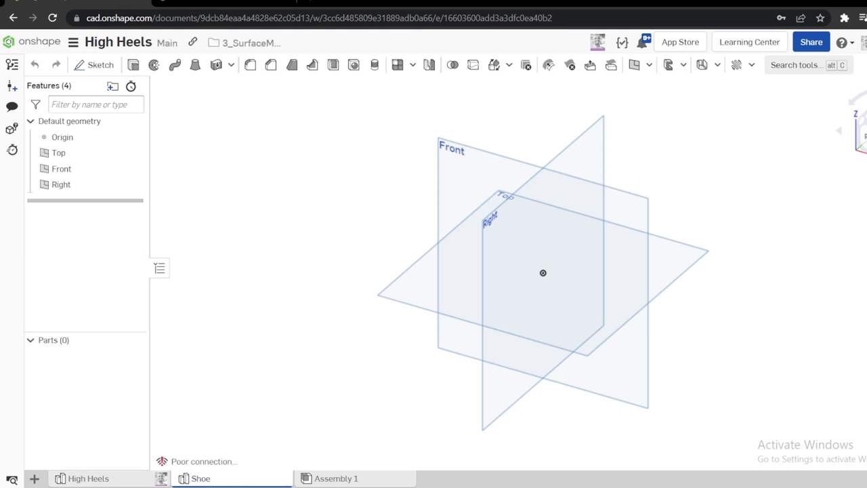
# Examine the finished shoe in the High Heels Part Studio from the front, including the sole's edge profile
pyautogui.click(116, 479)
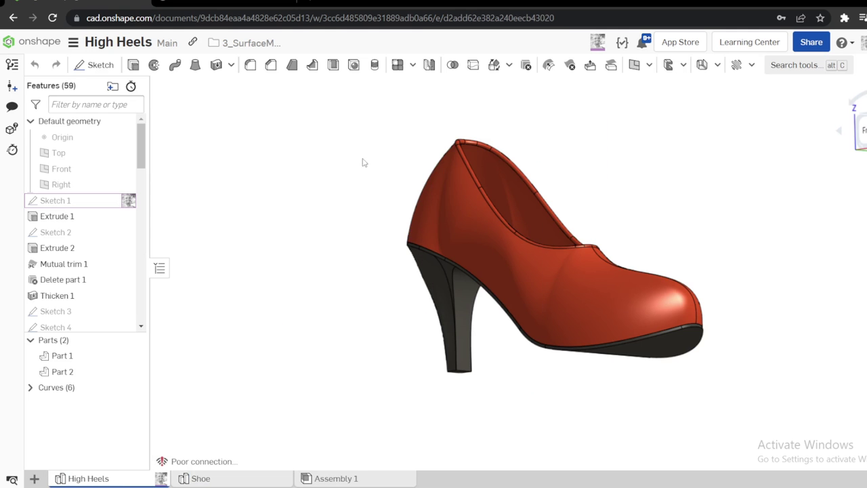
pyautogui.moveTo(370, 215); pyautogui.dragTo(403, 210, button='right')
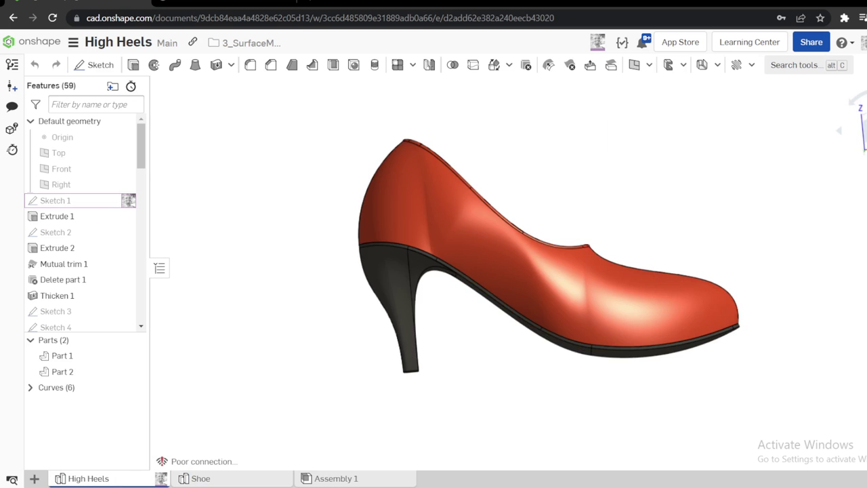
pyautogui.click(863, 133)
pyautogui.scroll(-3, 691, 218)
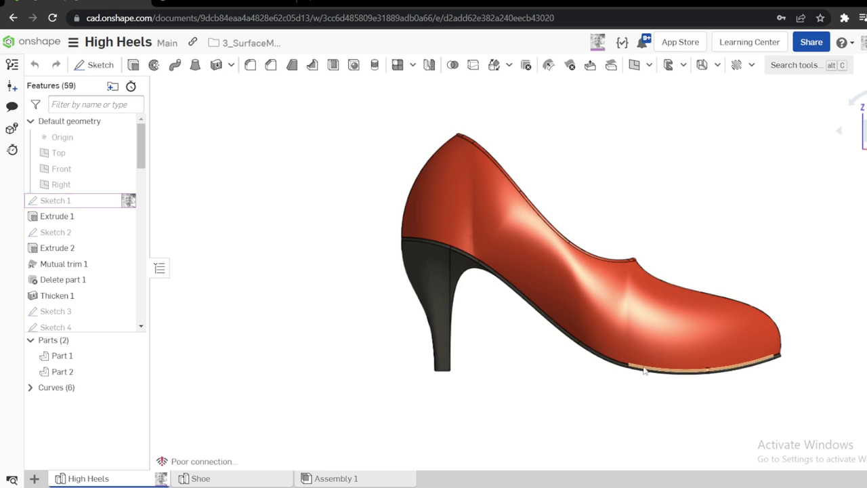
pyautogui.scroll(2, 678, 374)
pyautogui.scroll(3, 678, 374)
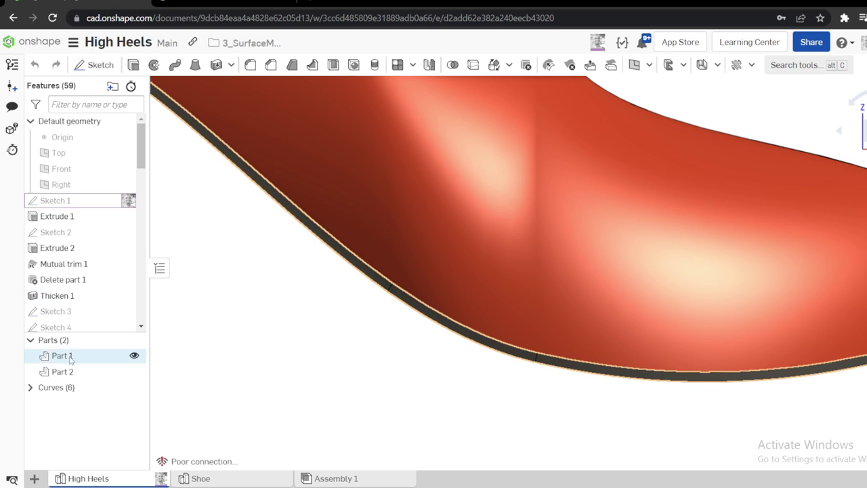
# Hide Part 2, the red upper, and examine the shape of the sole and heel from above, at an angle and from the front
pyautogui.click(133, 372)
pyautogui.scroll(-5, 398, 377)
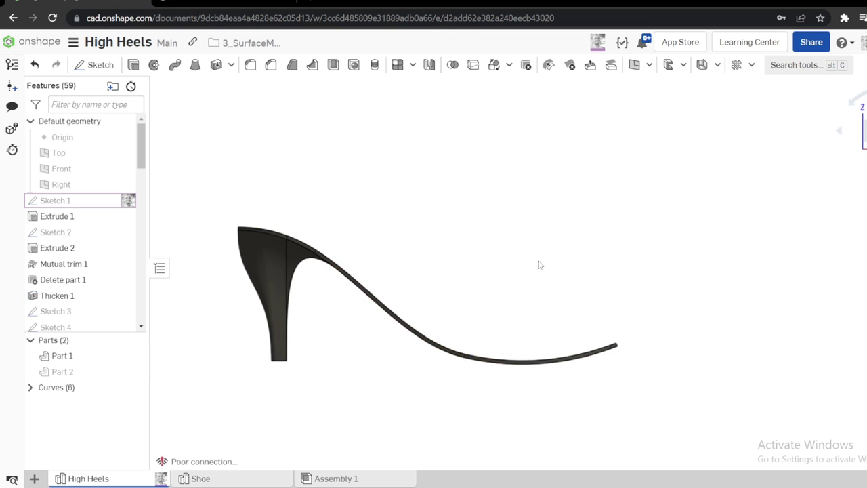
pyautogui.moveTo(485, 230); pyautogui.dragTo(482, 271, button='right')
pyautogui.hotkey('shift', '5')
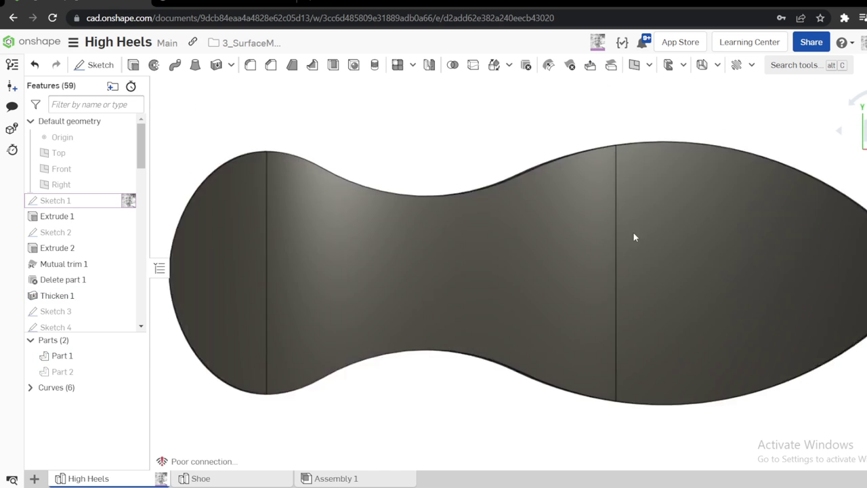
pyautogui.scroll(-3, 633, 233)
pyautogui.moveTo(412, 304); pyautogui.dragTo(422, 244, button='right')
pyautogui.scroll(-2, 422, 245)
pyautogui.click(863, 134)
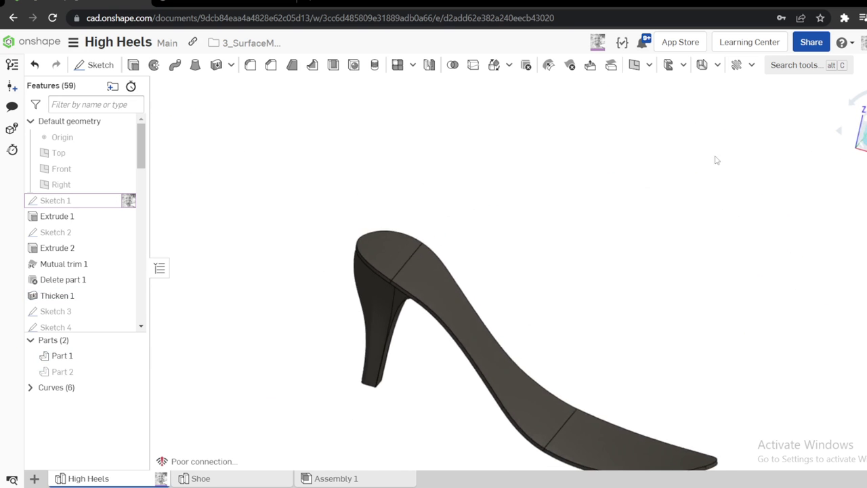
pyautogui.scroll(-2, 526, 254)
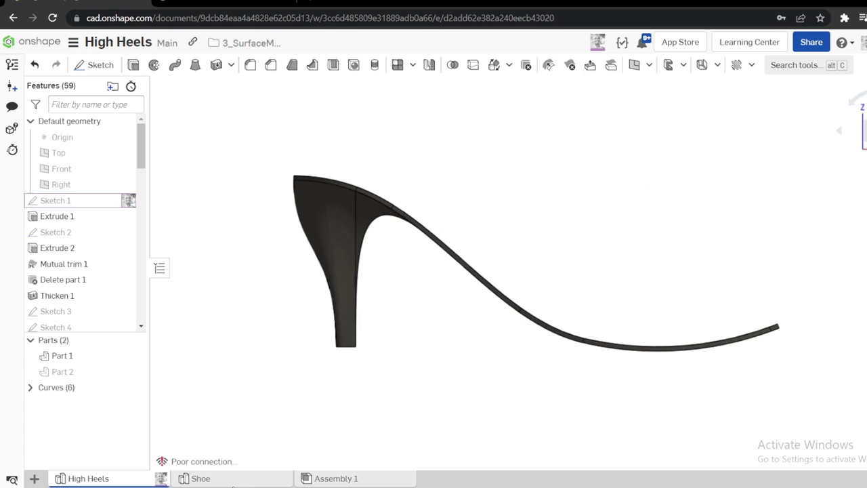
# Return to the empty Shoe Part Studio and start a new sketch on the Front plane
pyautogui.click(231, 480)
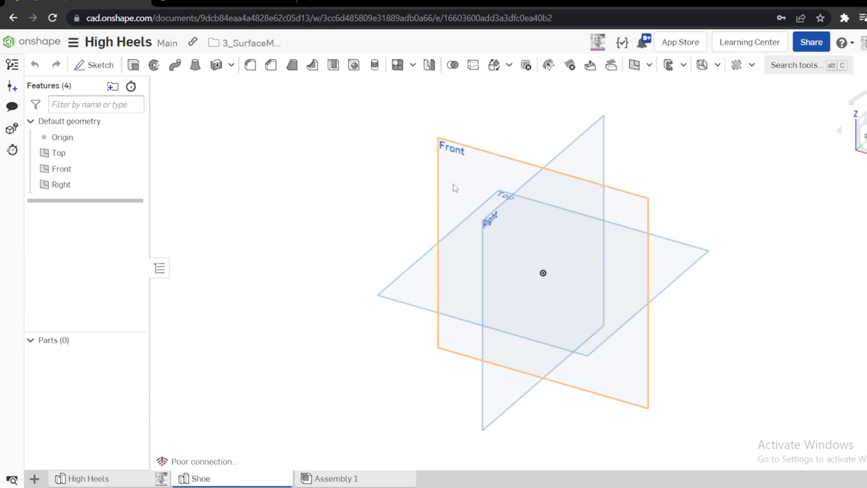
pyautogui.click(453, 187)
pyautogui.press('s')
pyautogui.press('Escape')
pyautogui.click(471, 177)
pyautogui.hotkey('shift', 's')
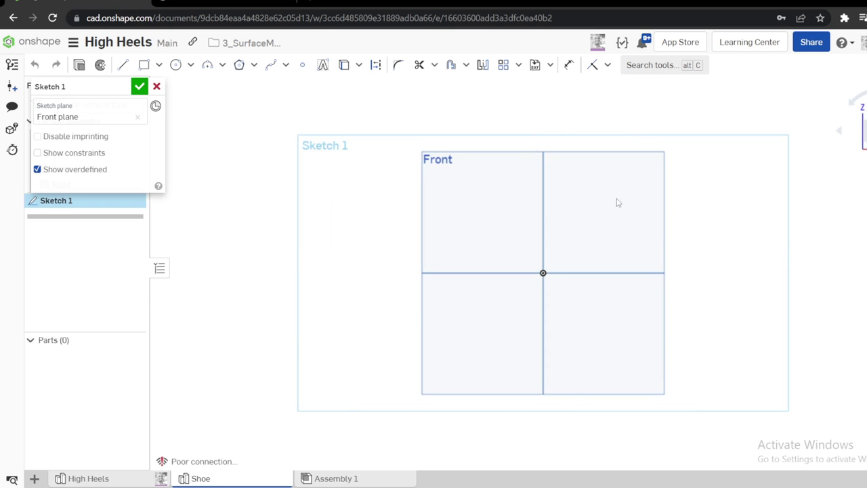
# Sketch a horizontal line about 217.5 mm long from the origin in the positive X direction
pyautogui.press('l')
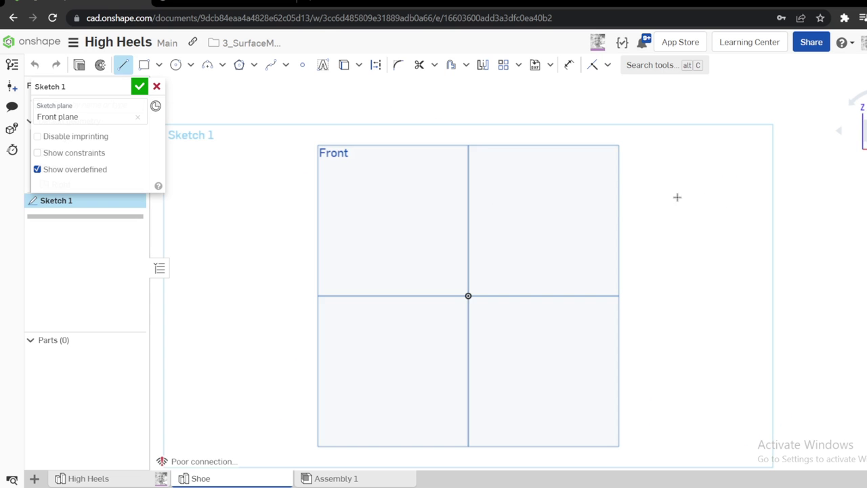
pyautogui.click(468, 296)
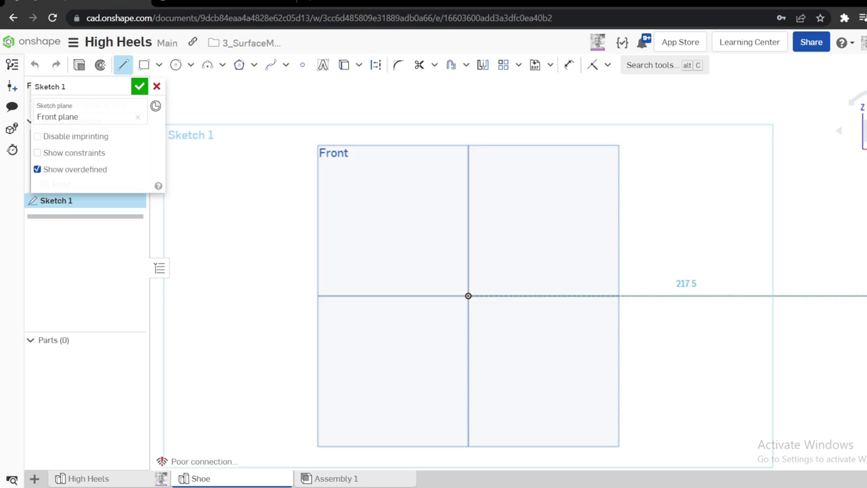
pyautogui.press('Escape')
pyautogui.scroll(-2, 720, 294)
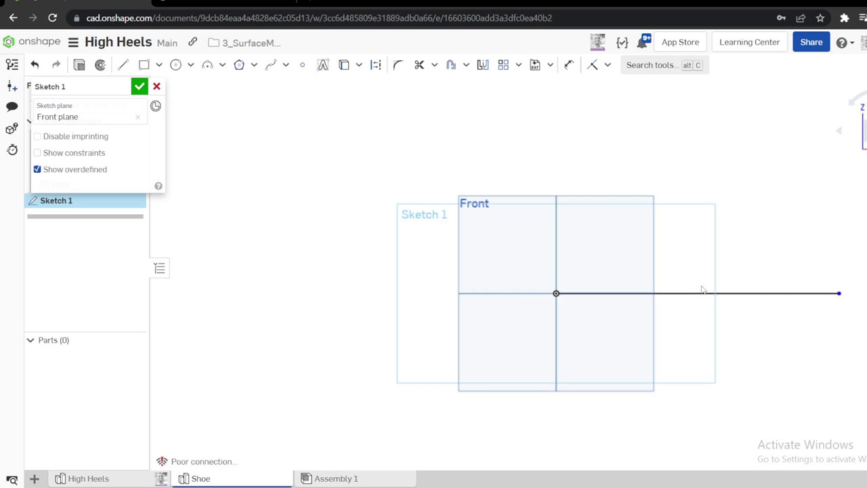
# Dimension the horizontal line to 170 mm and convert it to construction geometry
pyautogui.press('d')
pyautogui.click(693, 293)
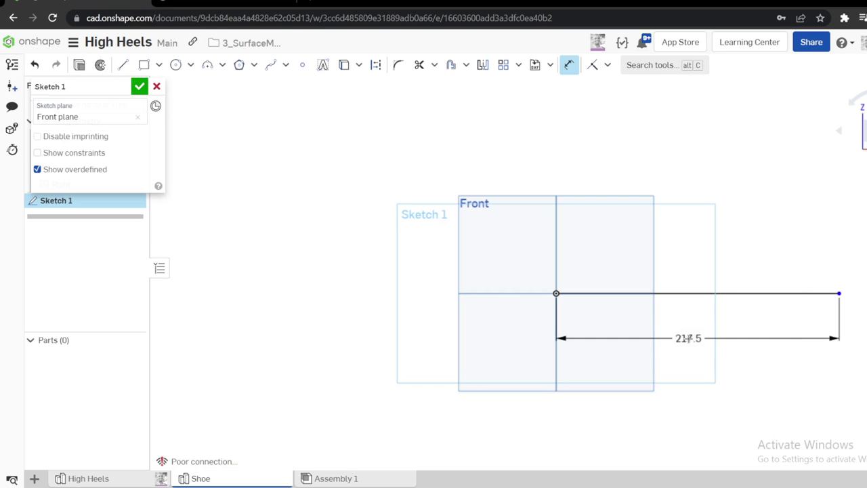
pyautogui.click(688, 339)
pyautogui.write('170')
pyautogui.press('Return')
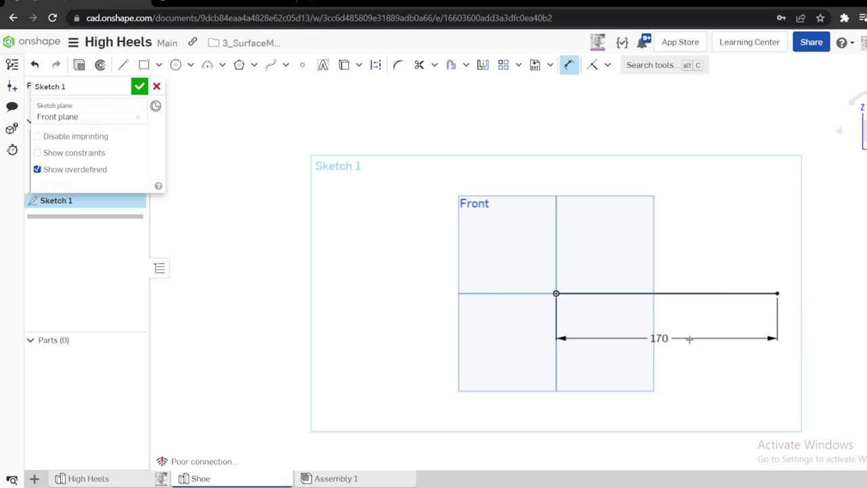
pyautogui.press('Escape')
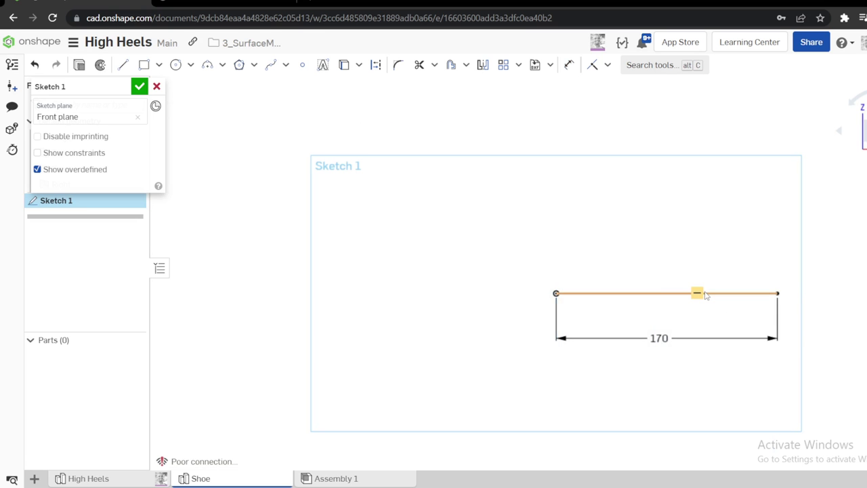
pyautogui.click(733, 293)
pyautogui.press('q')
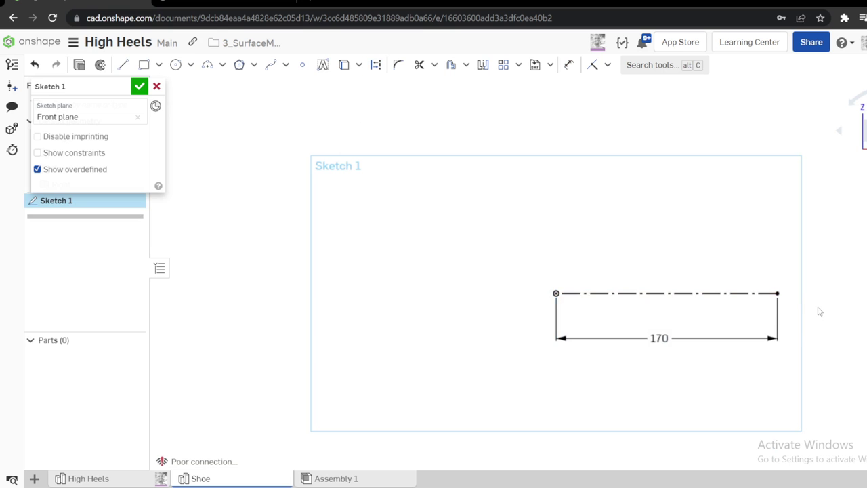
# Sketch a vertical line about 126 mm long upward from the origin
pyautogui.press('l')
pyautogui.click(556, 294)
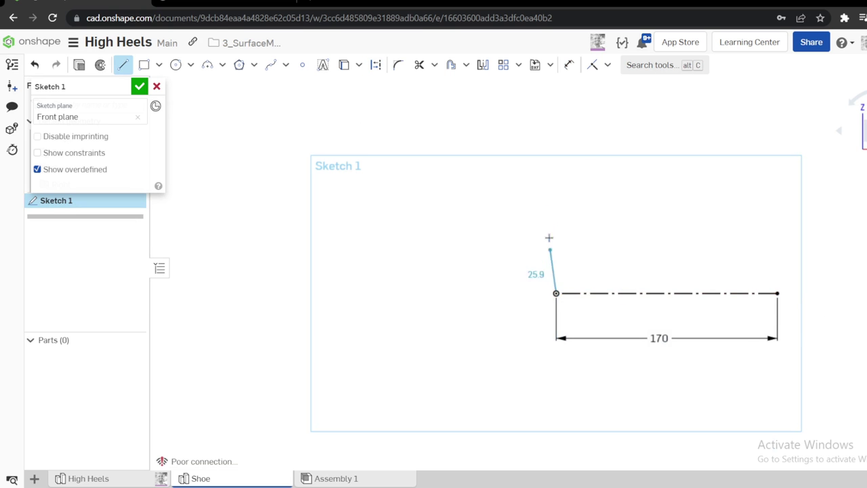
pyautogui.click(557, 130)
pyautogui.press('Escape')
# Dimension the vertical line to 60 mm and convert it to construction geometry
pyautogui.press('u')
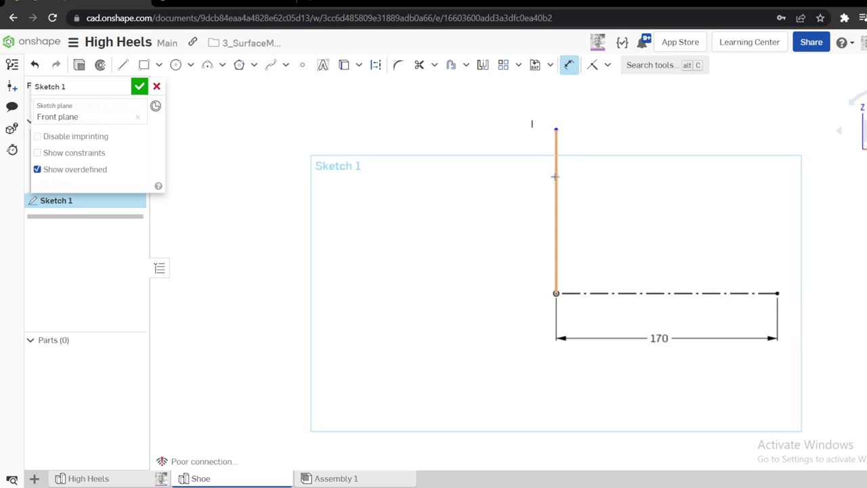
pyautogui.click(556, 188)
pyautogui.click(515, 210)
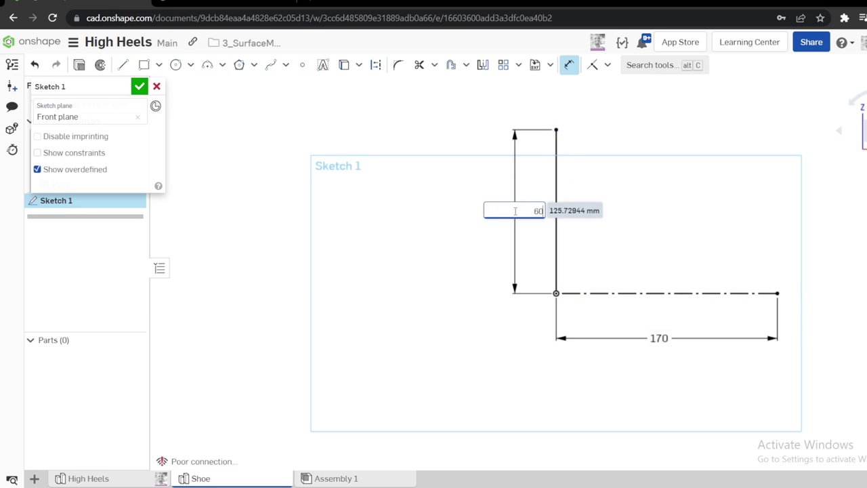
pyautogui.press('Return')
pyautogui.write('60')
pyautogui.press('Return')
pyautogui.press('f')
pyautogui.press('Escape')
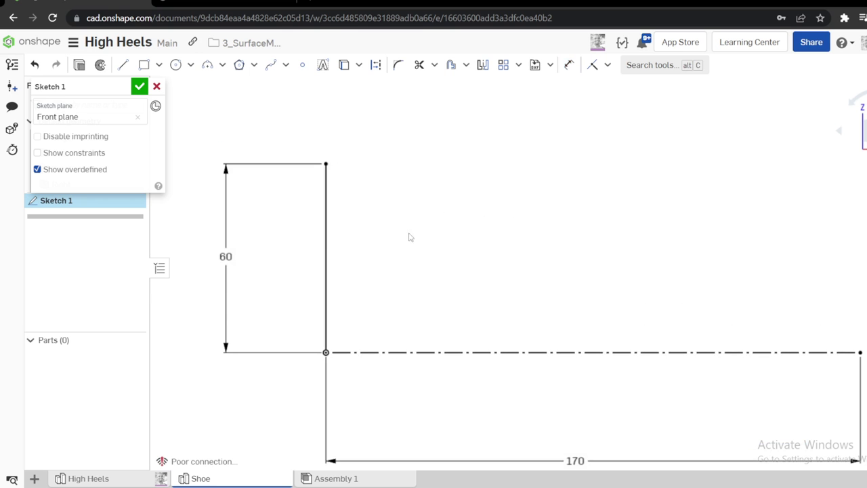
pyautogui.click(325, 267)
pyautogui.press('q')
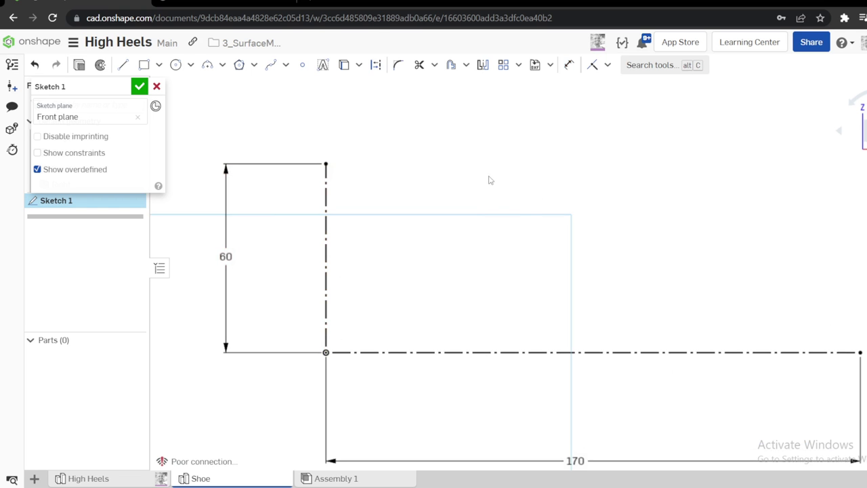
# Sketch a horizontal construction line about 26.7 mm long from the vertical line's upper endpoint, heading away from the 170 mm line
pyautogui.press('l')
pyautogui.click(326, 164)
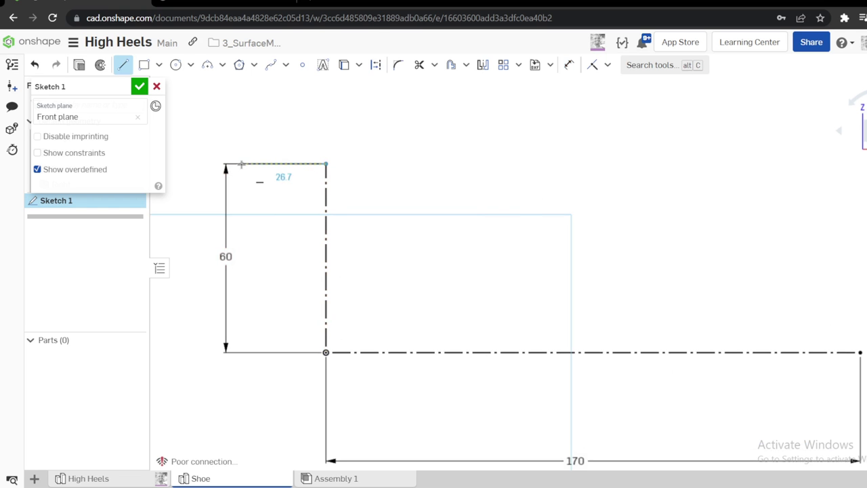
pyautogui.click(241, 164)
pyautogui.press('Escape')
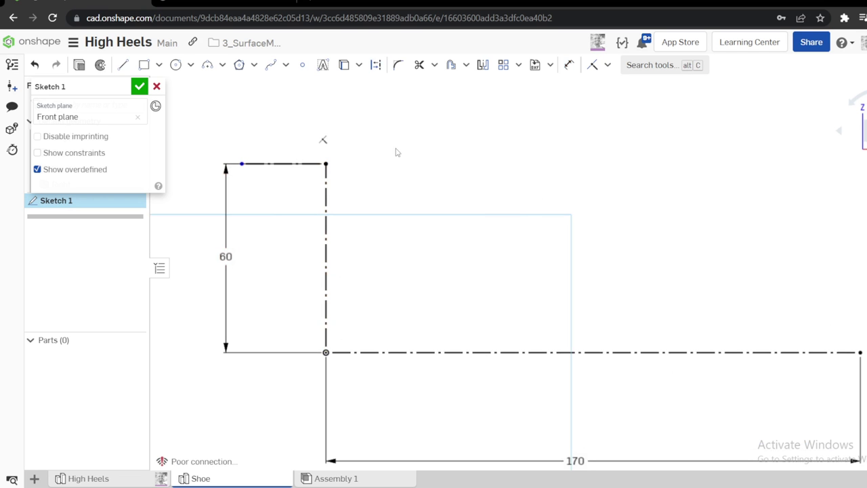
# Sketch a short vertical construction line upward from the far end of the 170 mm line
pyautogui.press('l')
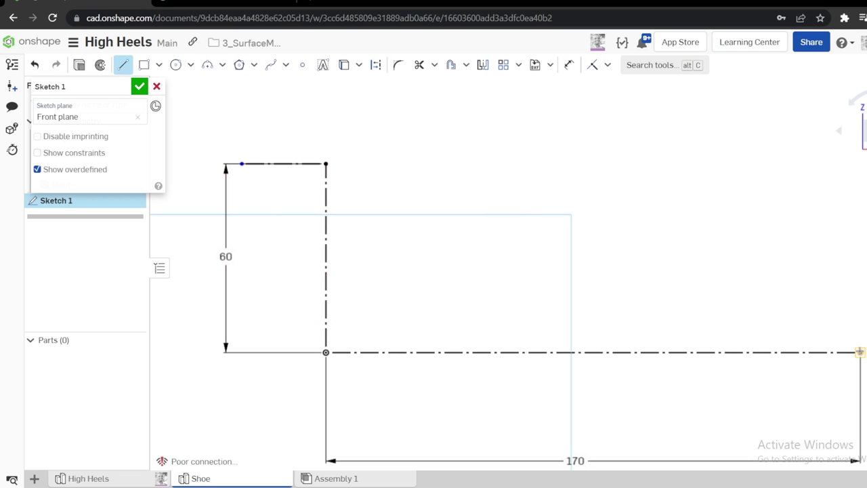
pyautogui.click(860, 352)
pyautogui.click(860, 299)
pyautogui.press('Escape')
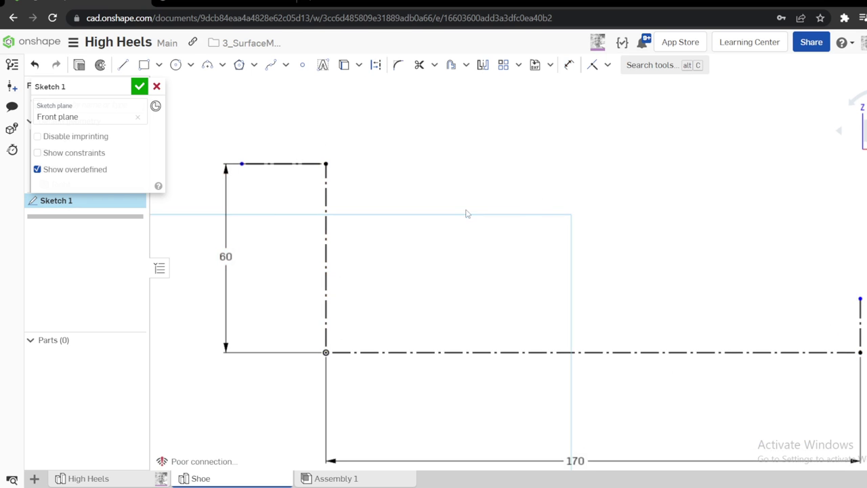
# Sketch a three-point arc from the 60 mm line's upper endpoint, sloping down toward the toe and tangent to the short horizontal line
pyautogui.press('t')
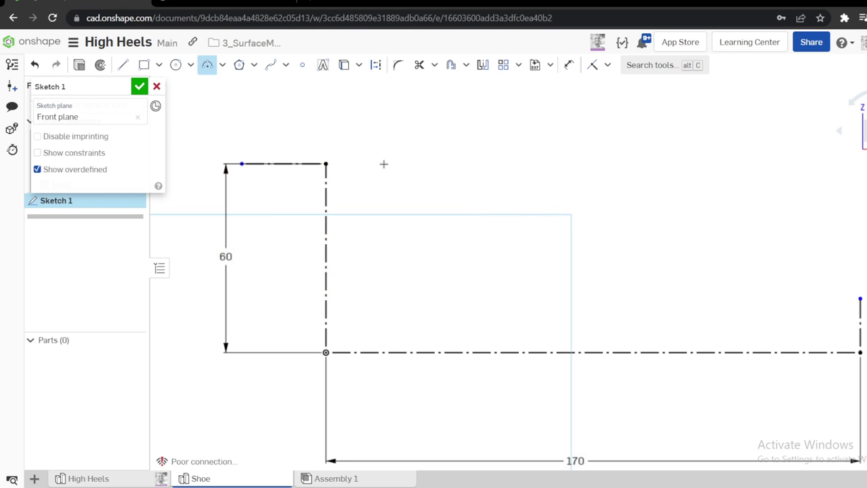
pyautogui.click(328, 163)
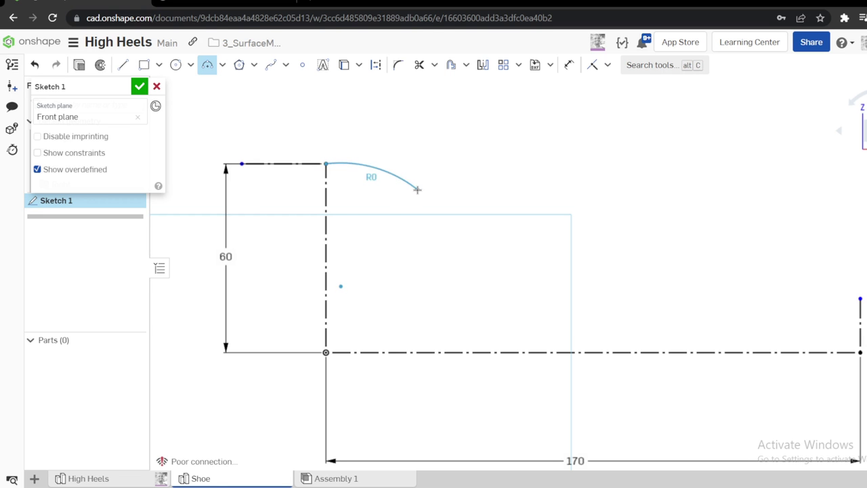
pyautogui.click(418, 189)
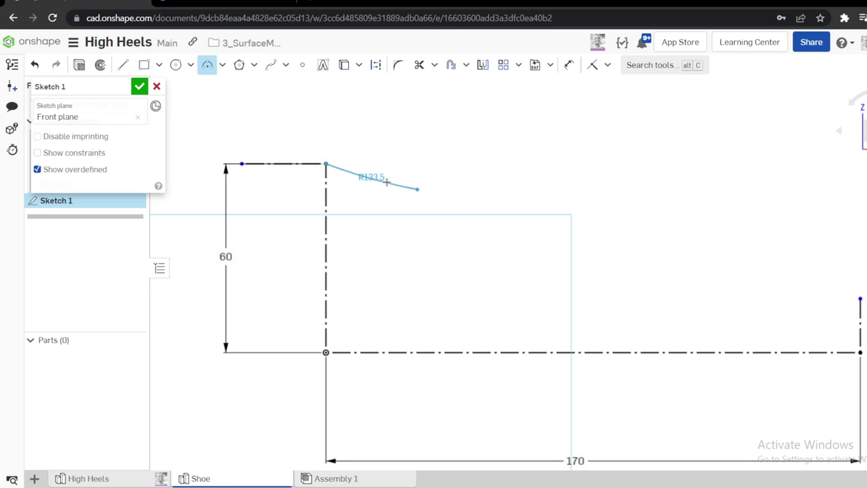
pyautogui.press('Escape')
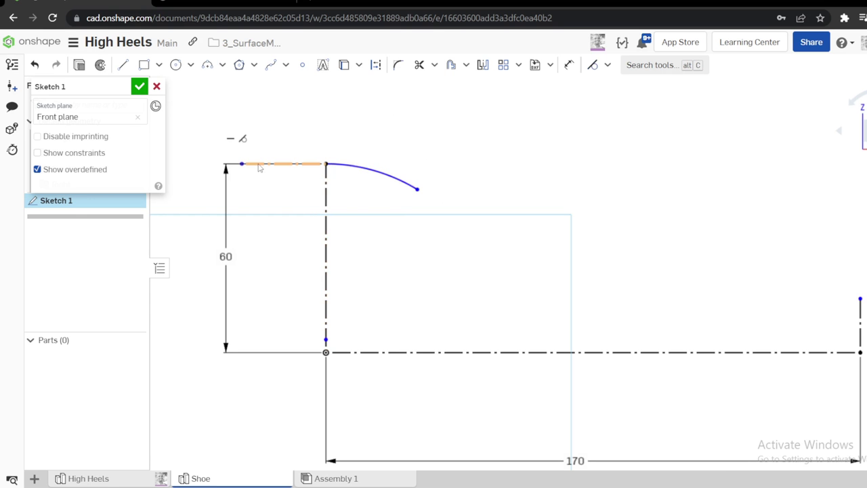
pyautogui.click(260, 164)
pyautogui.press('s')
pyautogui.click(337, 208)
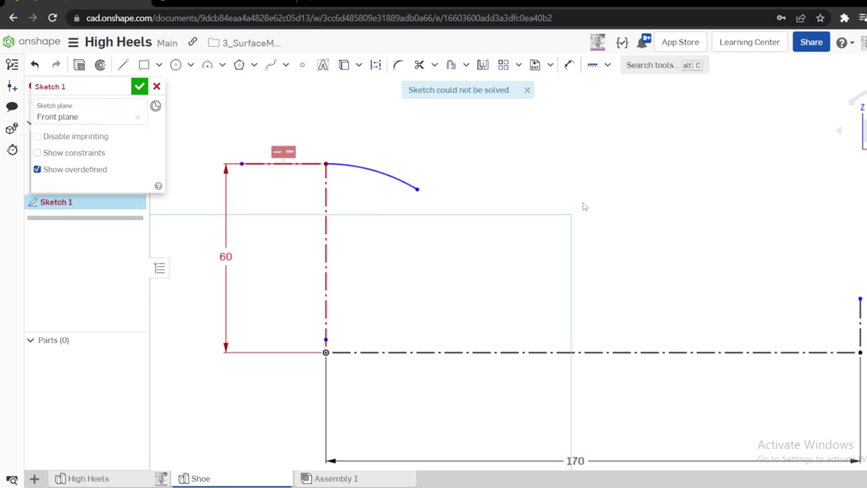
pyautogui.hotkey('ctrl', 'z')
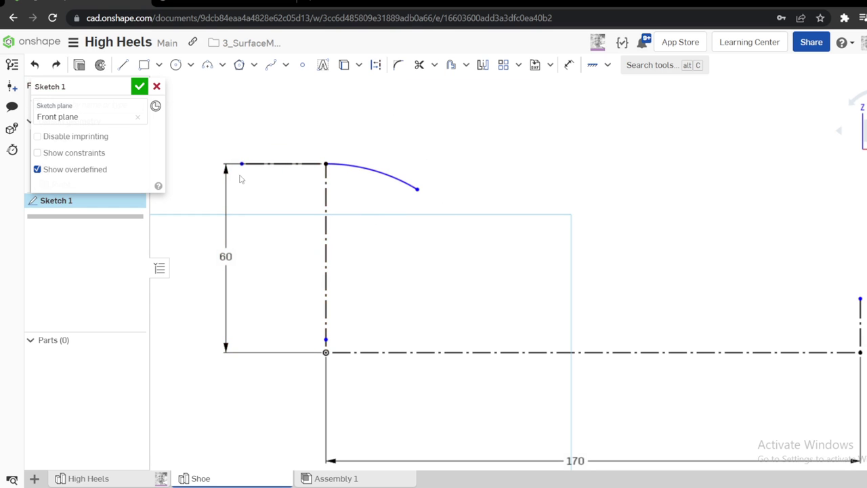
# Shorten the upper horizontal construction line, and sketch a downward-bulging three-point arc of about 66.5 mm radius from the toe line's upper endpoint
pyautogui.moveTo(242, 164); pyautogui.dragTo(280, 164)
pyautogui.press('a')
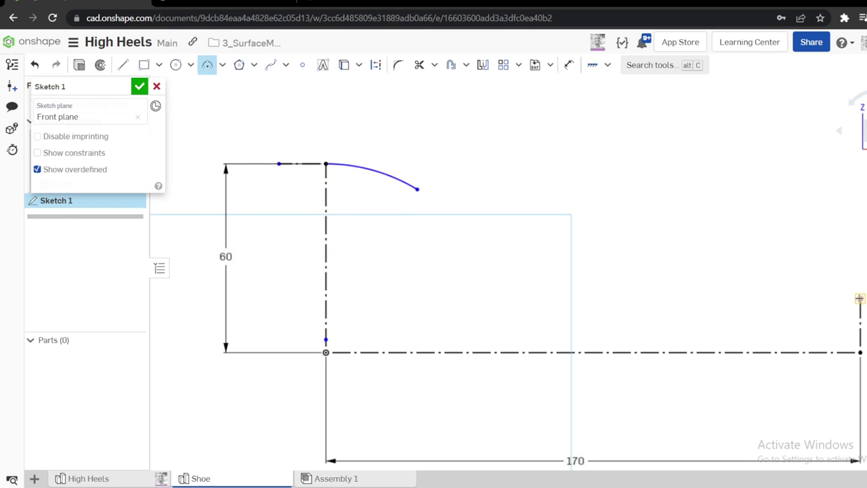
pyautogui.click(860, 298)
pyautogui.click(633, 298)
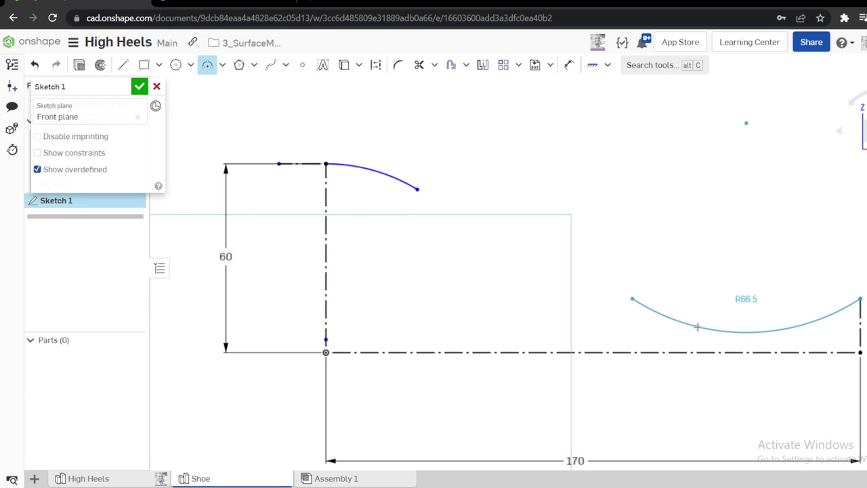
pyautogui.click(730, 330)
pyautogui.press('Escape')
# Make the toe arc tangent to the 170 mm horizontal construction line
pyautogui.click(730, 330)
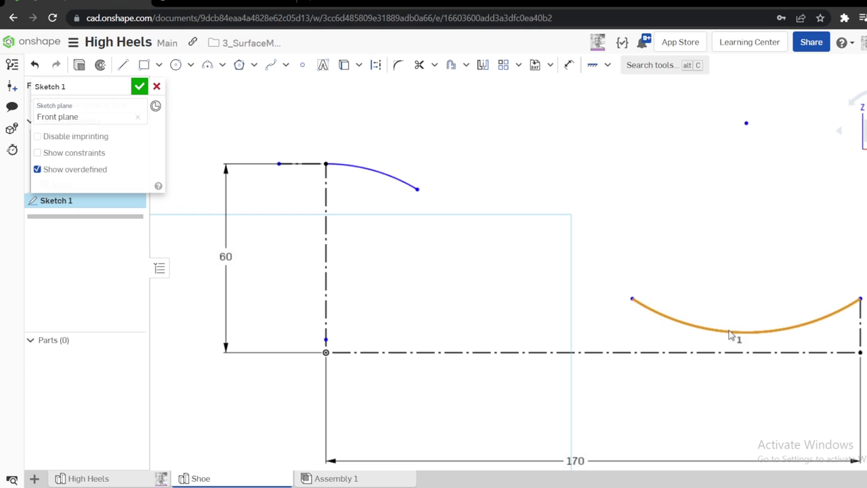
pyautogui.press('t')
pyautogui.click(735, 352)
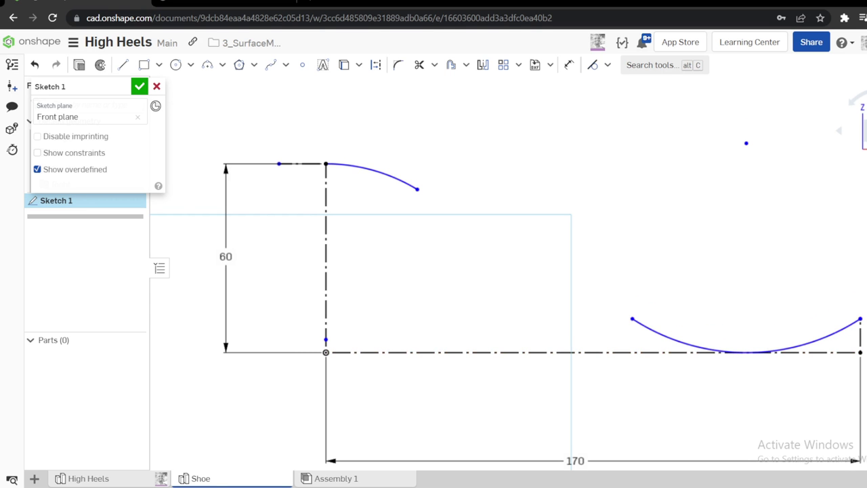
# Dimension the short vertical construction line at the toe to 8 mm
pyautogui.scroll(2, 829, 324)
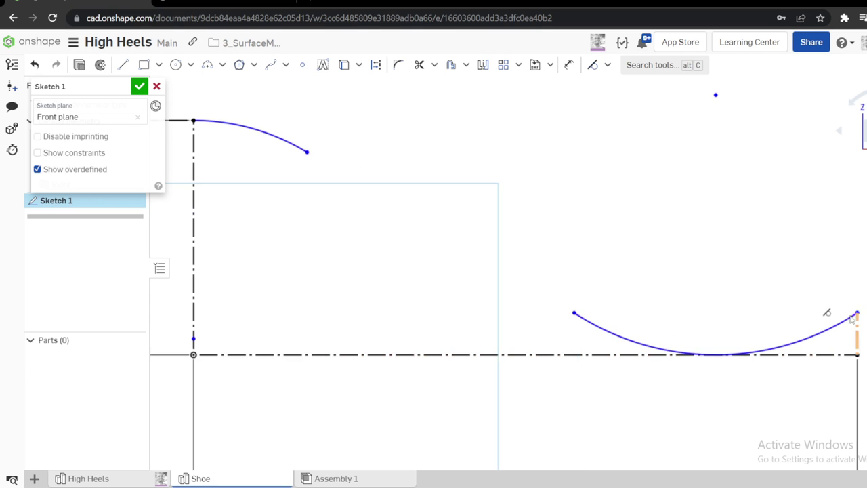
pyautogui.press('d')
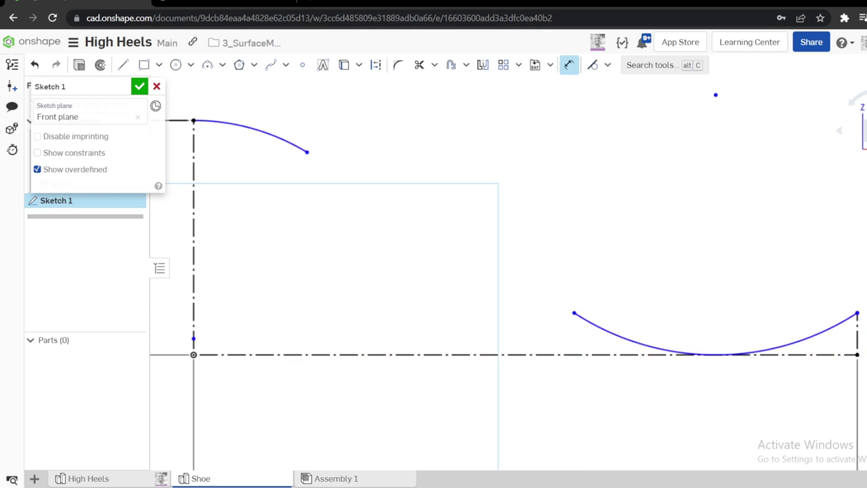
pyautogui.click(857, 332)
pyautogui.click(863, 331)
pyautogui.write('8')
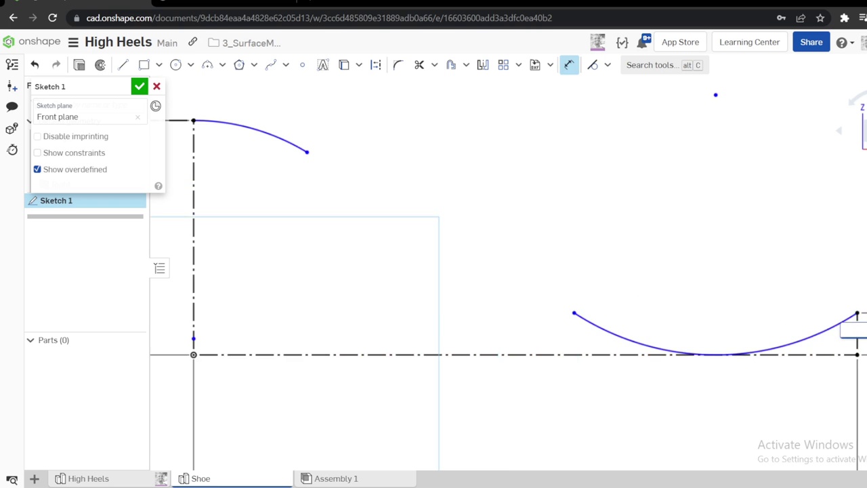
pyautogui.press('Return')
# Dimension the toe arc's radius to 115 mm and the heel arc's radius to 65 mm
pyautogui.scroll(-1, 745, 321)
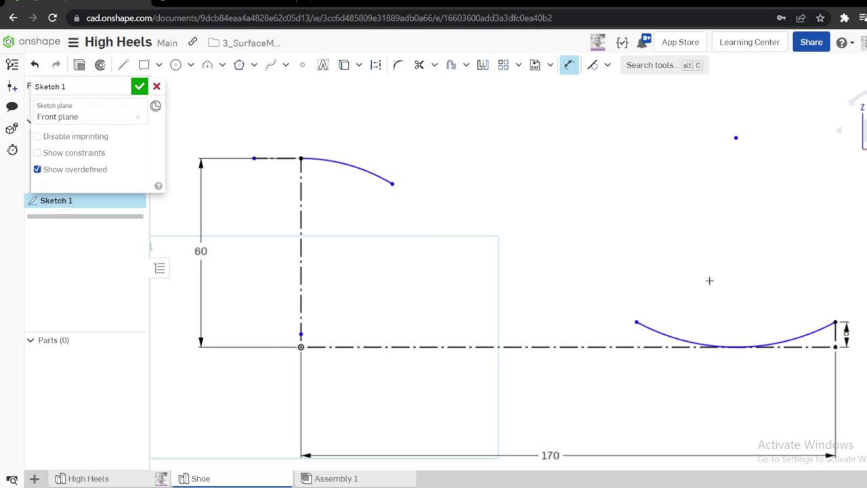
pyautogui.click(790, 336)
pyautogui.click(784, 318)
pyautogui.write('115')
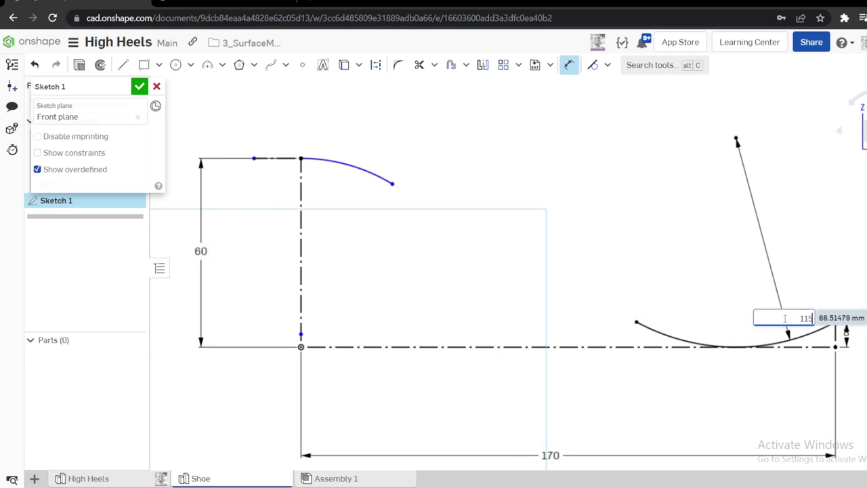
pyautogui.press('Return')
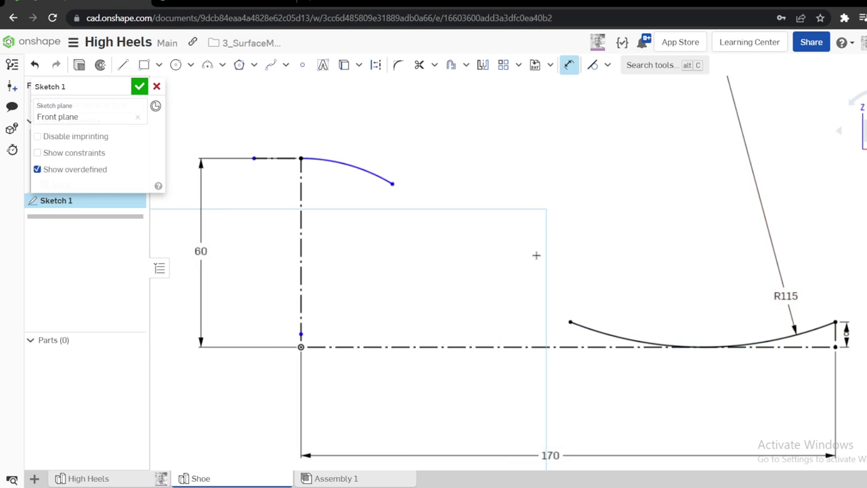
pyautogui.click(341, 168)
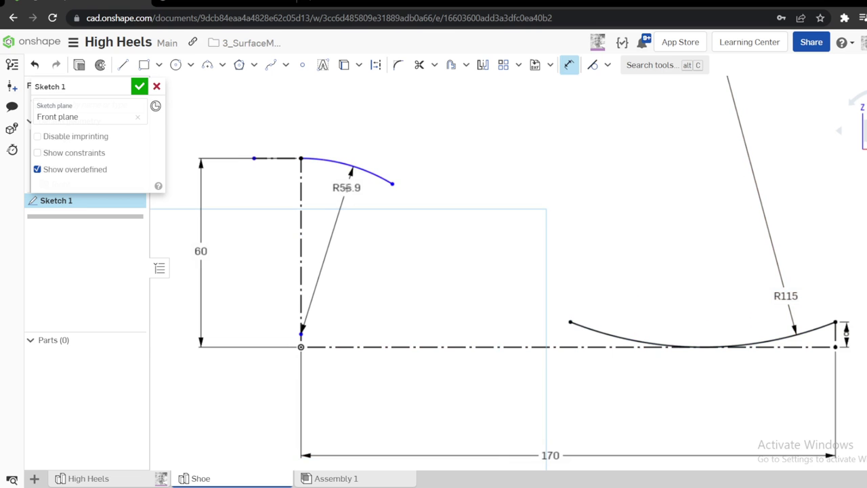
pyautogui.click(346, 189)
pyautogui.write('65')
pyautogui.press('Return')
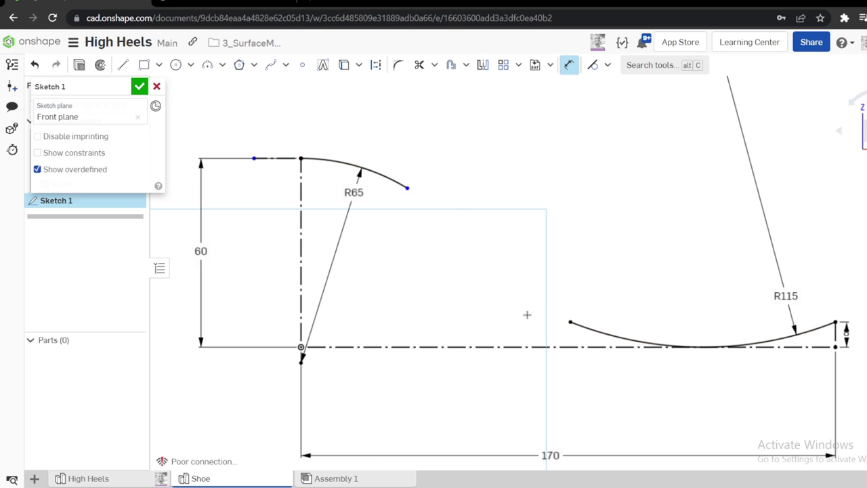
# Sketch a spline connecting the free ends of the heel and toe arcs, and align its end handles tangent to both arcs
pyautogui.click(135, 481)
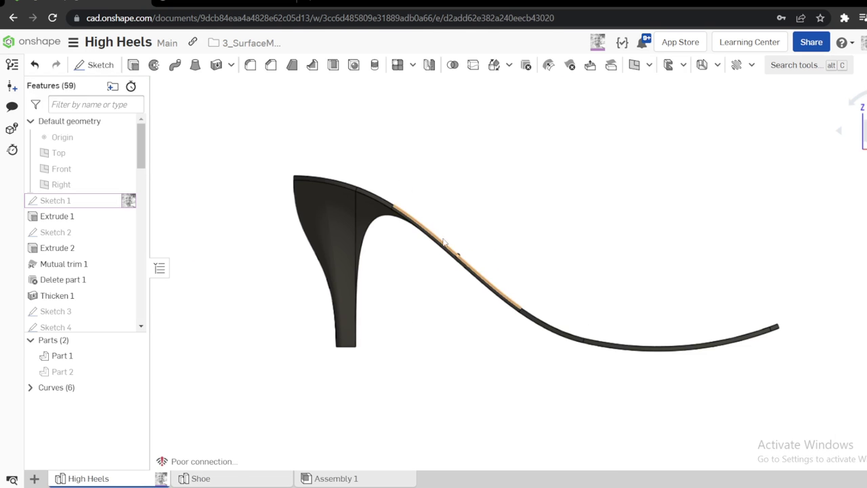
pyautogui.click(238, 479)
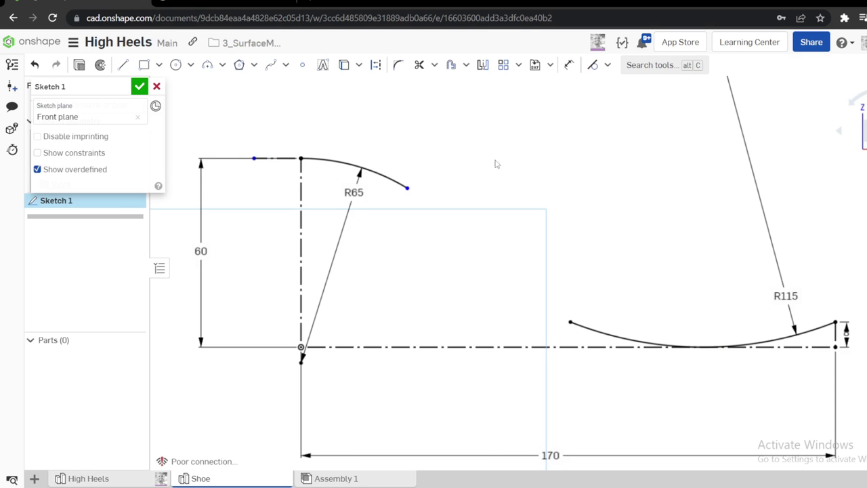
pyautogui.press('s')
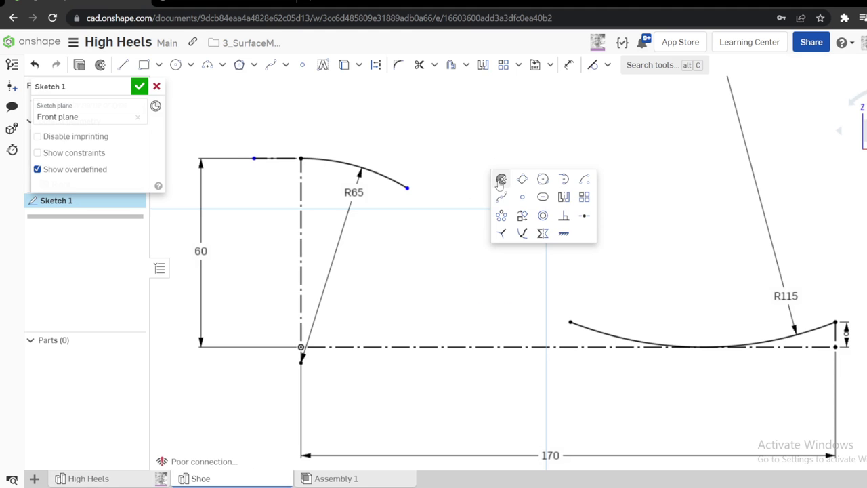
pyautogui.click(503, 198)
pyautogui.click(406, 189)
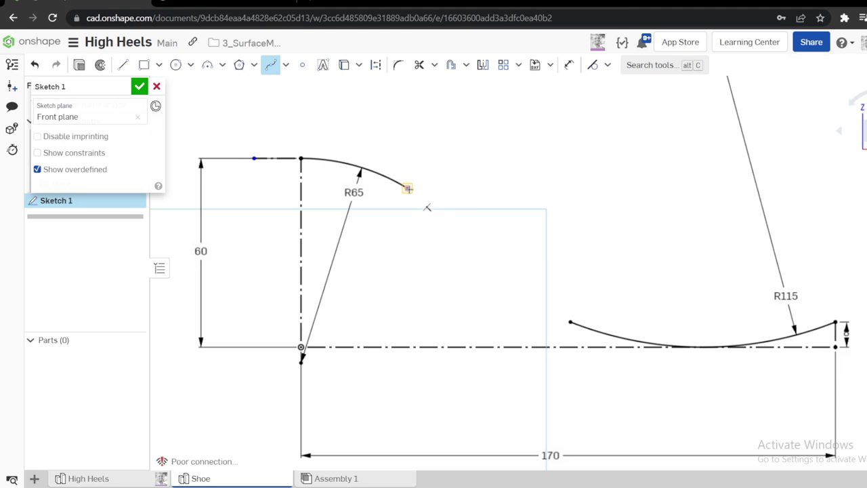
pyautogui.doubleClick(570, 322)
pyautogui.press('Escape')
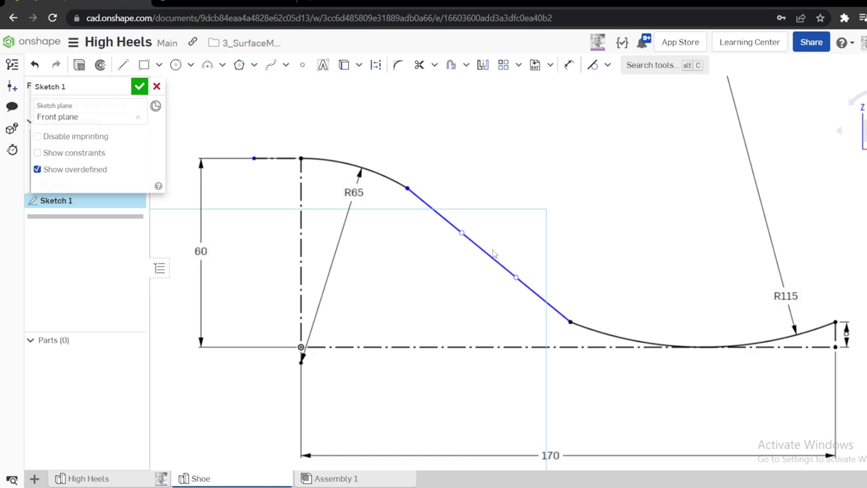
pyautogui.moveTo(451, 244); pyautogui.dragTo(473, 228)
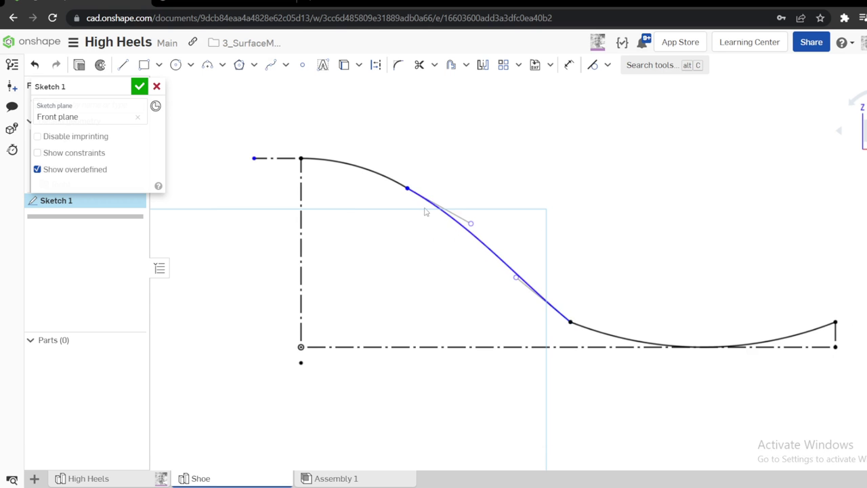
pyautogui.moveTo(512, 285); pyautogui.dragTo(496, 301)
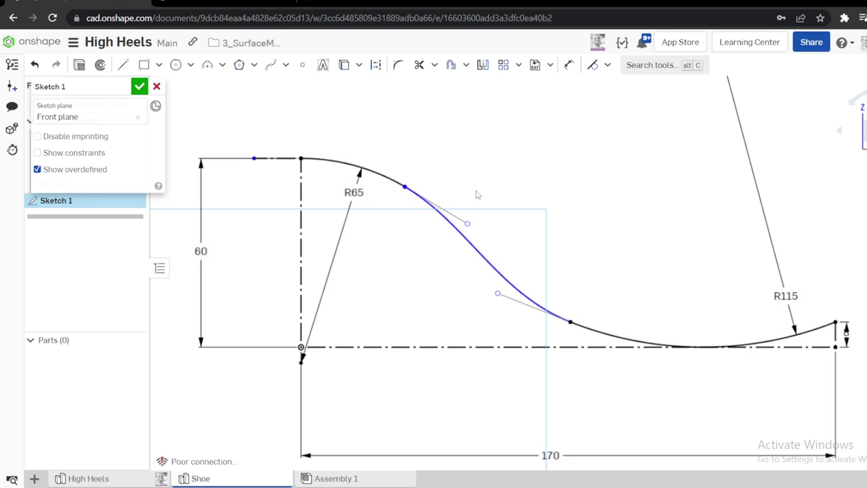
# Dimension the spline's upper handle to 31 mm and its lower handle to 30 mm
pyautogui.press('d')
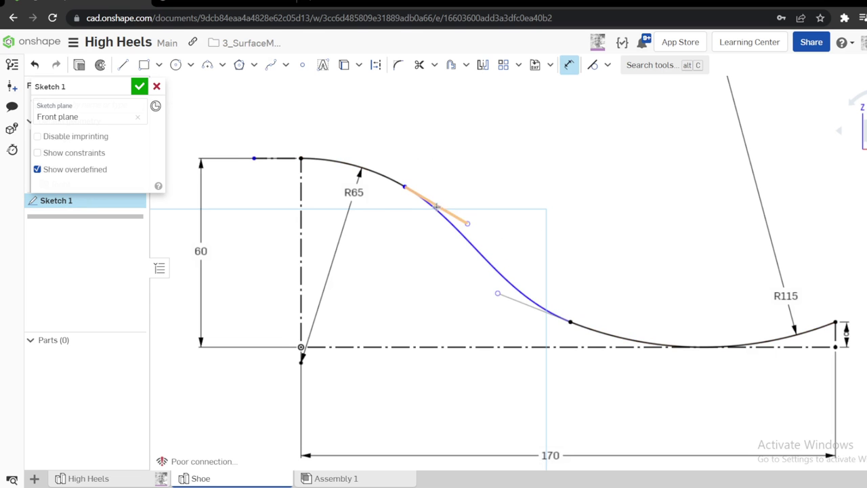
pyautogui.click(441, 204)
pyautogui.click(445, 198)
pyautogui.write('31')
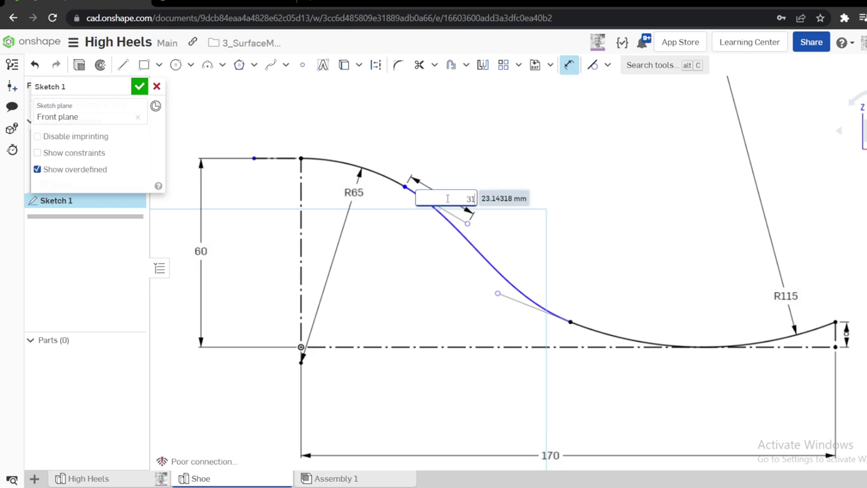
pyautogui.press('Return')
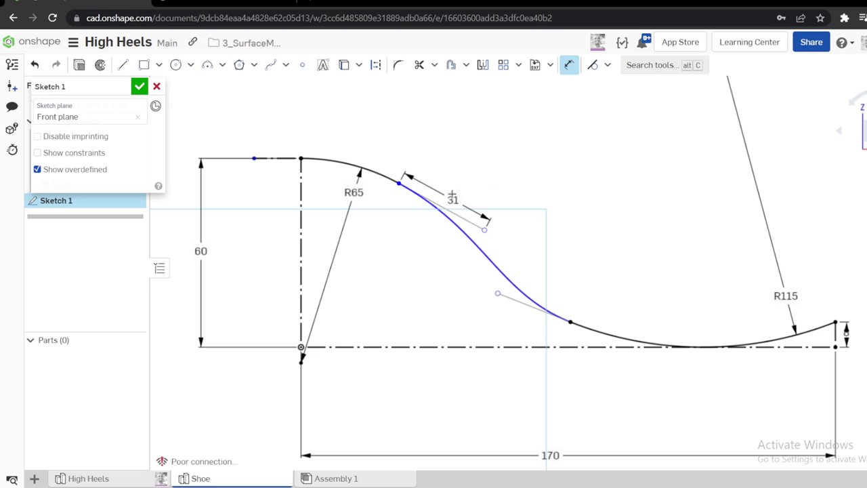
pyautogui.click(551, 318)
pyautogui.click(554, 298)
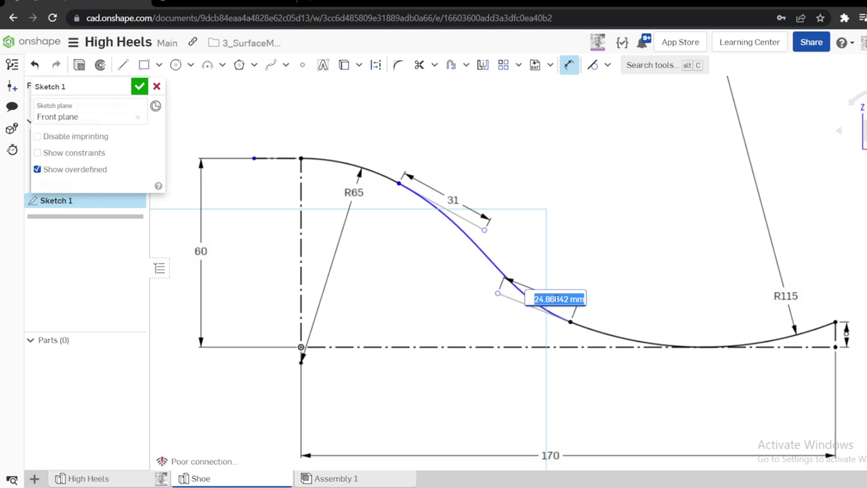
pyautogui.write('30')
pyautogui.press('Return')
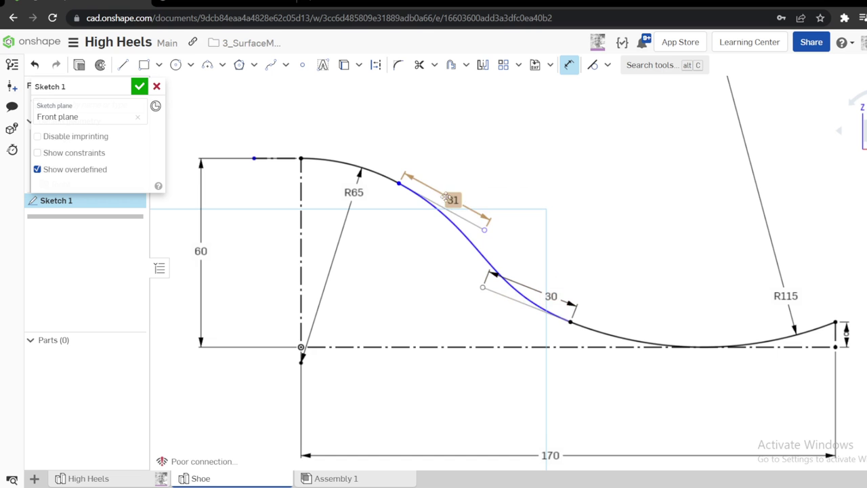
# Set the length of the spline's upper handle to 30 mm
pyautogui.doubleClick(453, 199)
pyautogui.write('30')
pyautogui.press('Return')
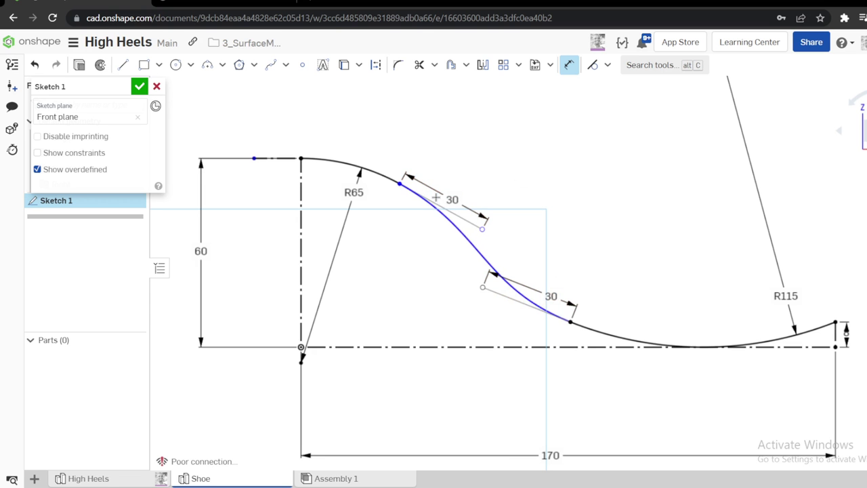
# Dimension the angle between the spline's upper handle and the 60 mm vertical line to 70°, and finish the sketch
pyautogui.click(434, 202)
pyautogui.click(301, 292)
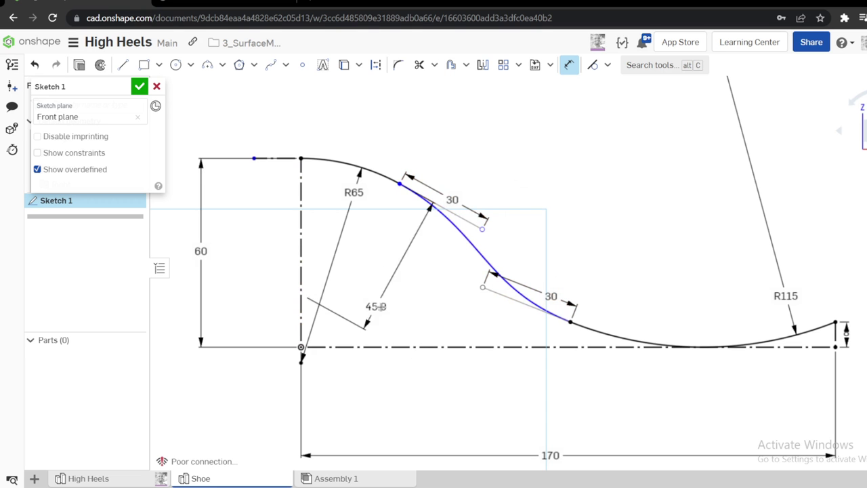
pyautogui.click(382, 306)
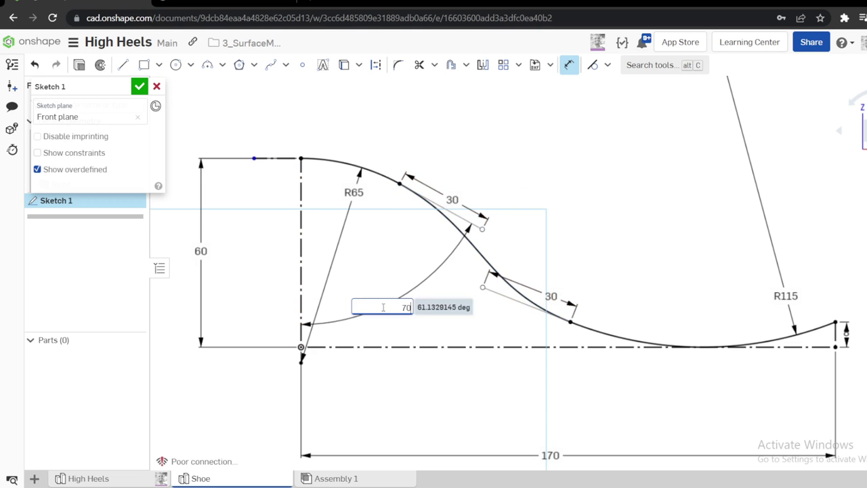
pyautogui.write('70')
pyautogui.press('Return')
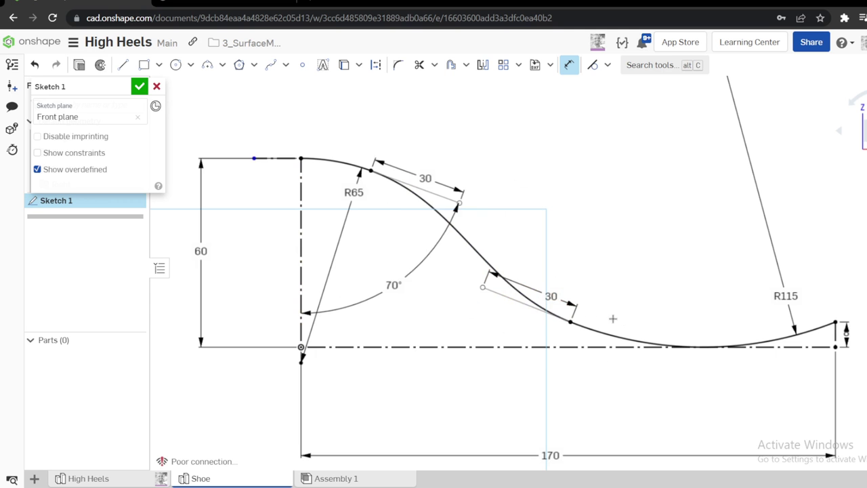
pyautogui.scroll(-2, 508, 271)
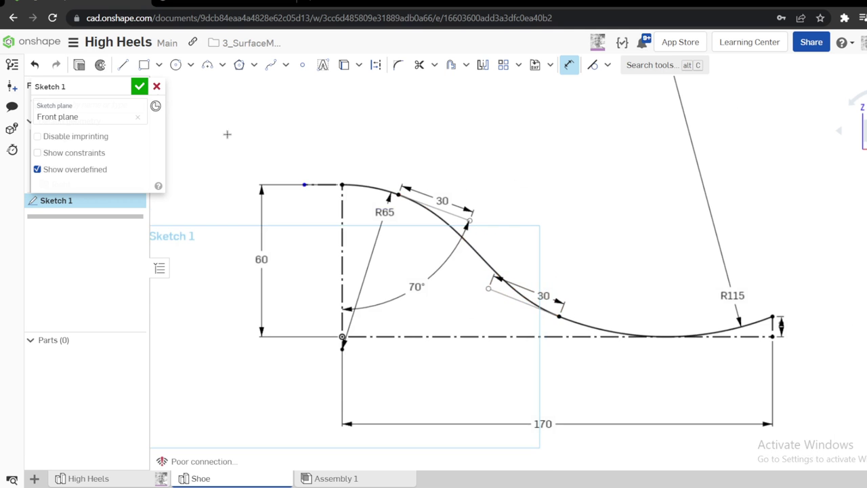
pyautogui.click(139, 86)
# Extrude the three connected curves of the sole profile as a new surface, symmetric, with a depth of 100 mm
pyautogui.rightClick(410, 201)
pyautogui.moveTo(519, 199)
pyautogui.mouseDown(button='right')
pyautogui.moveTo(544, 195)
pyautogui.moveTo(521, 206)
pyautogui.moveTo(527, 202)
pyautogui.mouseUp(button='right')
pyautogui.click(864, 131)
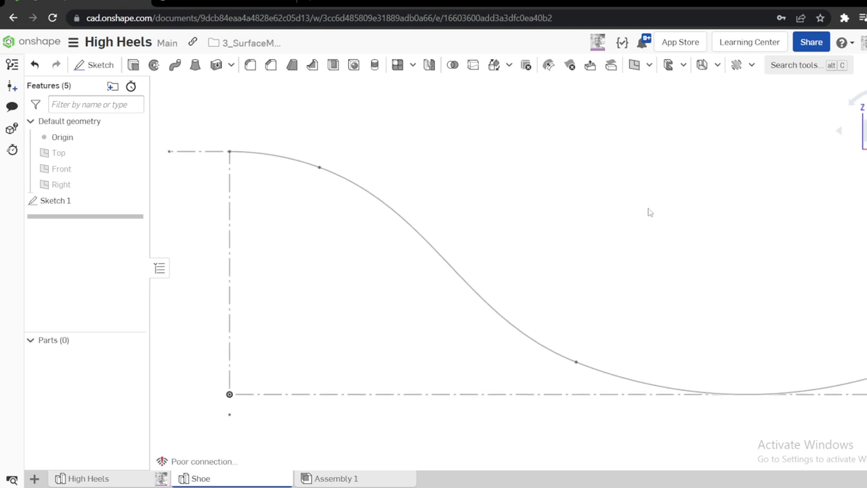
pyautogui.scroll(-2, 611, 233)
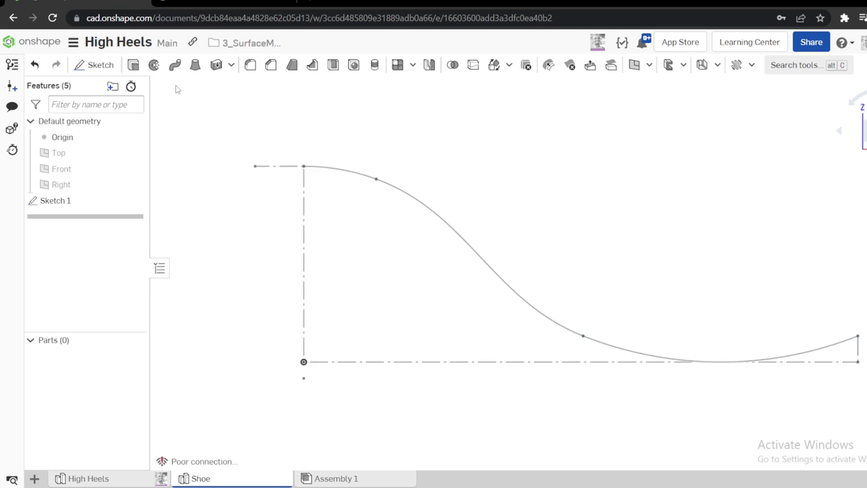
pyautogui.click(134, 64)
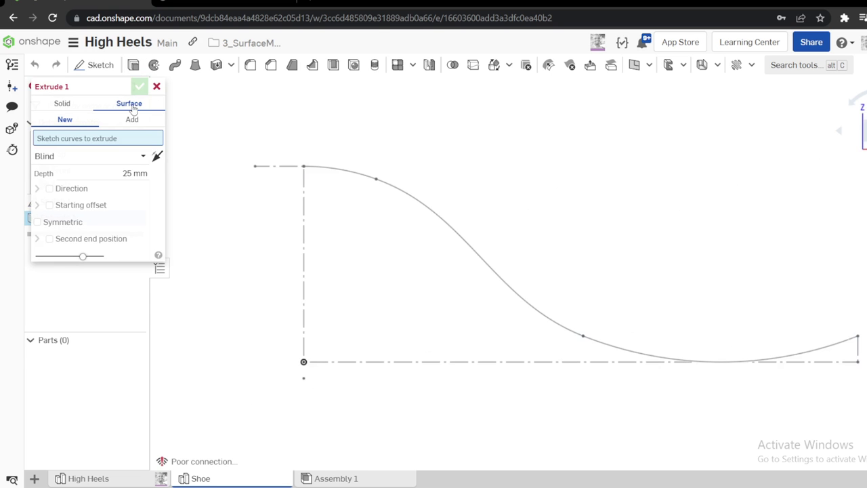
pyautogui.click(315, 170)
pyautogui.click(390, 180)
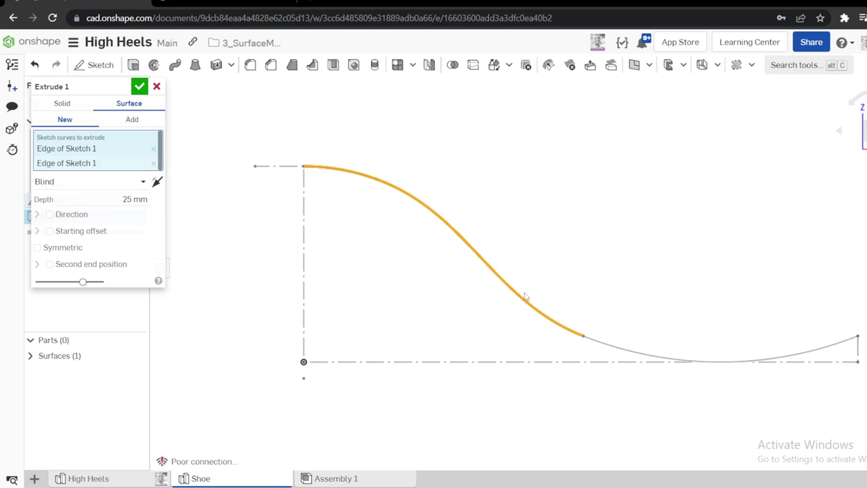
pyautogui.click(608, 346)
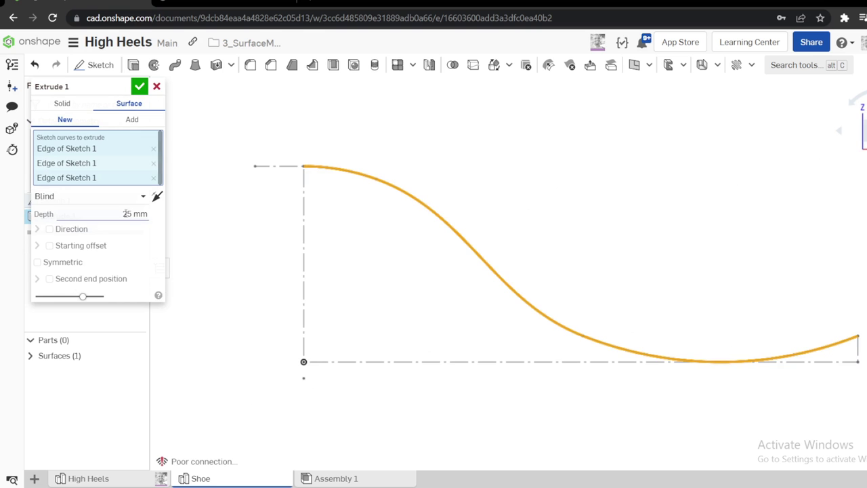
pyautogui.click(127, 212)
pyautogui.write('100')
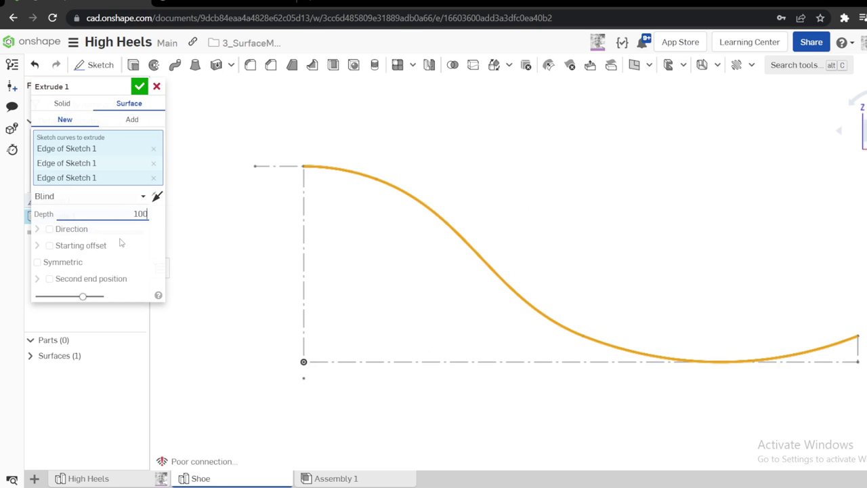
pyautogui.click(37, 262)
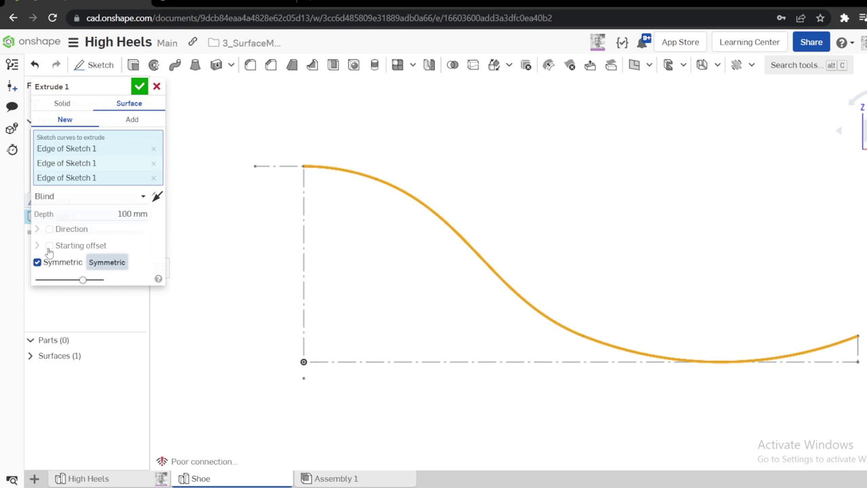
pyautogui.click(139, 86)
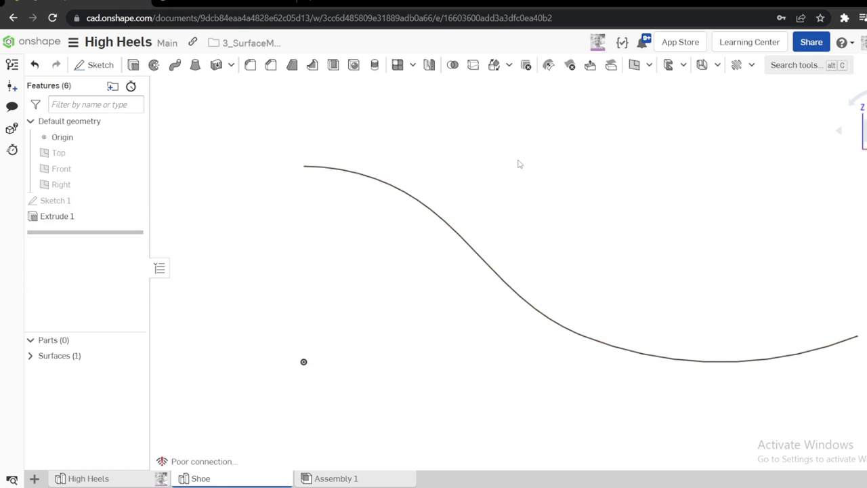
# Examine the extruded surface from isometric, front and top views, and compare it with the finished sole's top view in the High Heels Part Studio
pyautogui.hotkey('shift', '7')
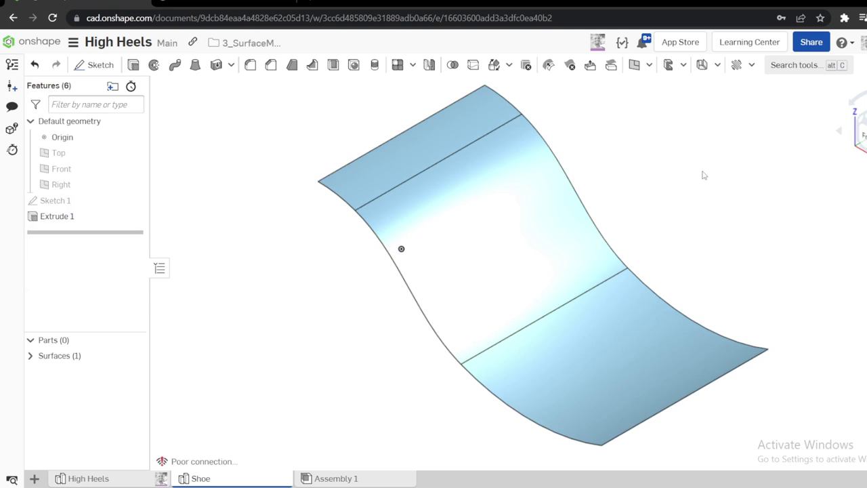
pyautogui.hotkey('shift', '1')
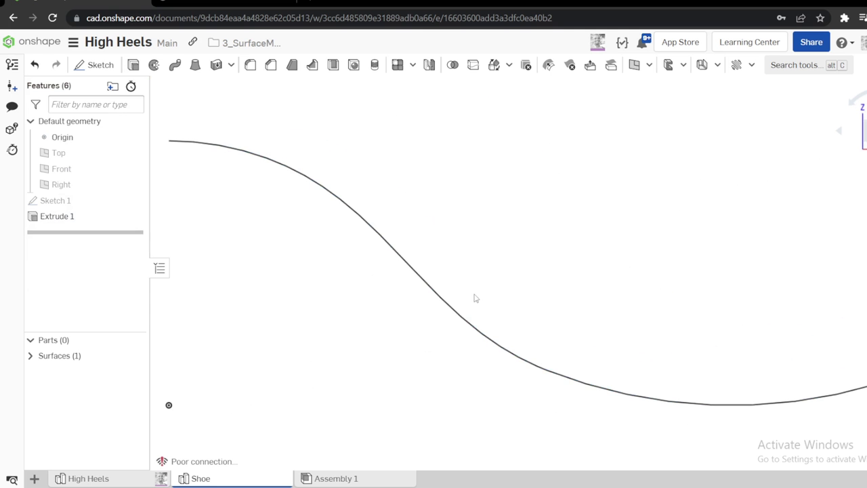
pyautogui.scroll(-2, 732, 334)
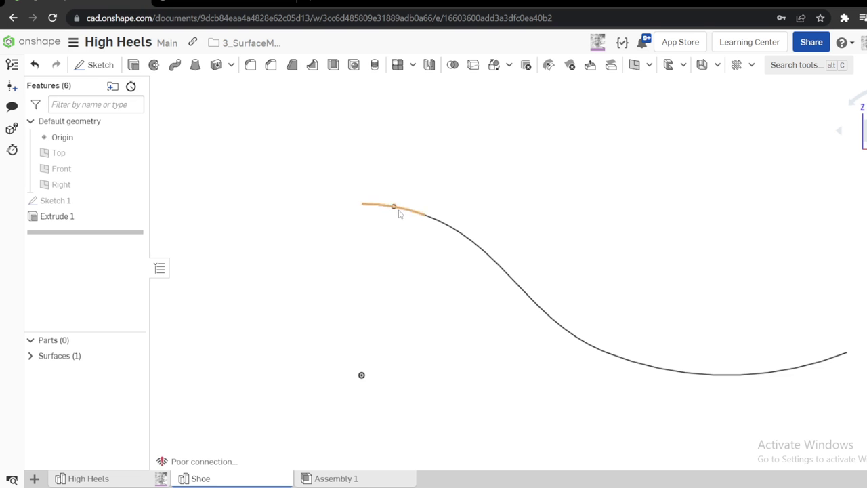
pyautogui.moveTo(399, 209); pyautogui.dragTo(429, 221, button='right')
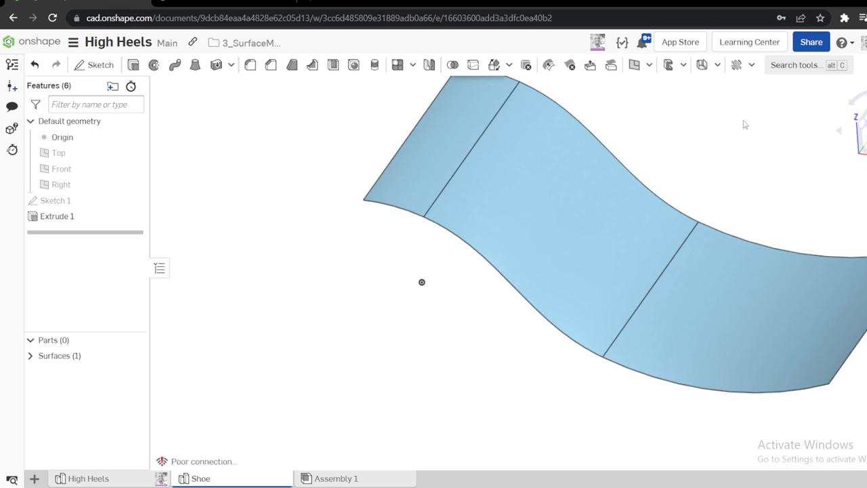
pyautogui.hotkey('shift', '2')
pyautogui.hotkey('shift', '5')
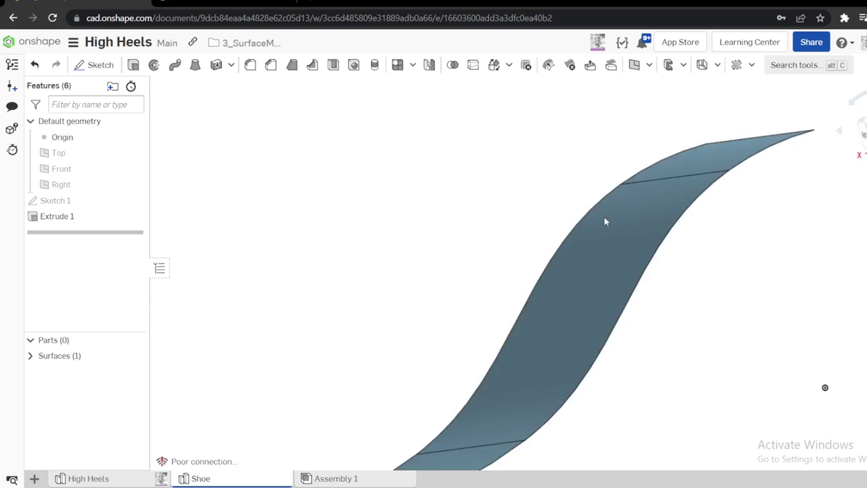
pyautogui.scroll(-2, 618, 233)
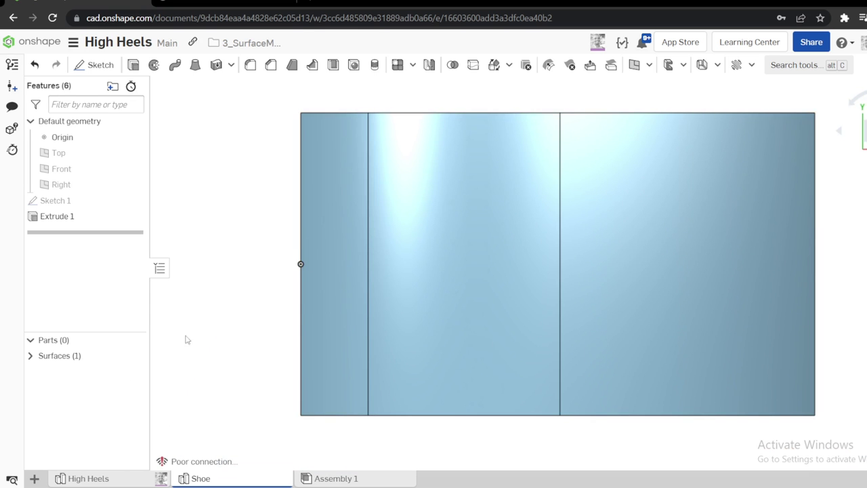
pyautogui.click(112, 478)
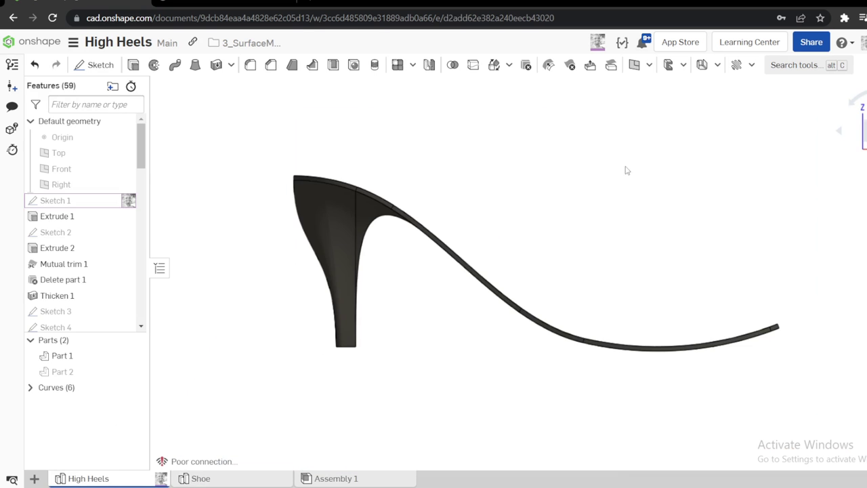
pyautogui.hotkey('shift', '5')
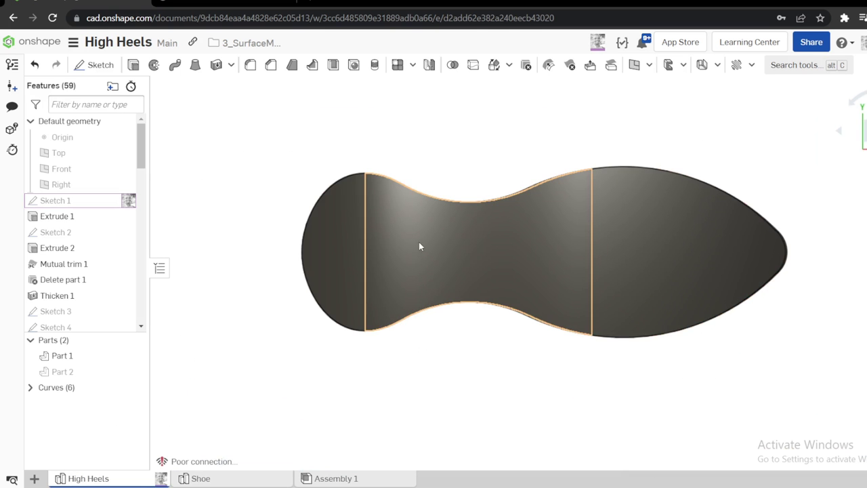
pyautogui.click(201, 478)
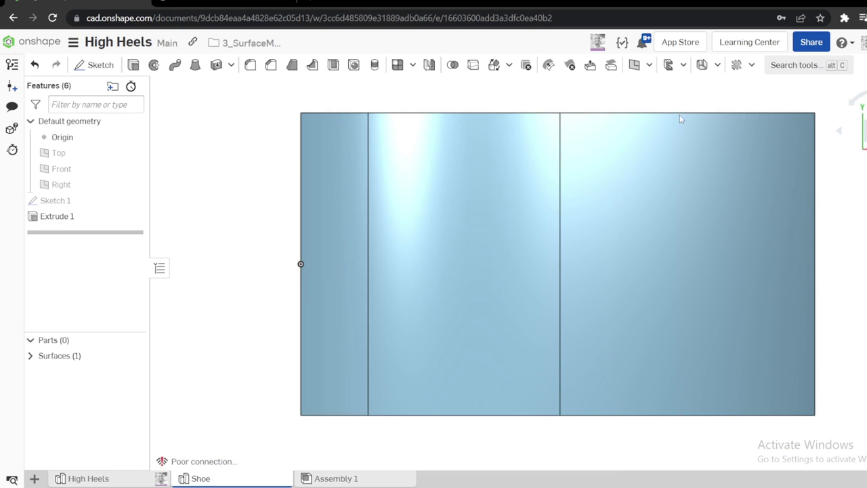
# Start a sketch on the Top plane and draw a horizontal construction line from the origin to the surface's toe edge
pyautogui.scroll(-2, 427, 170)
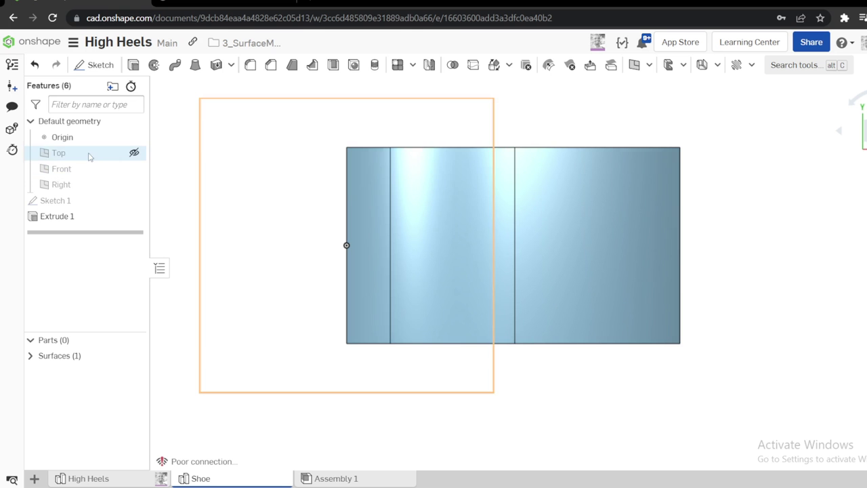
pyautogui.click(89, 156)
pyautogui.press('s')
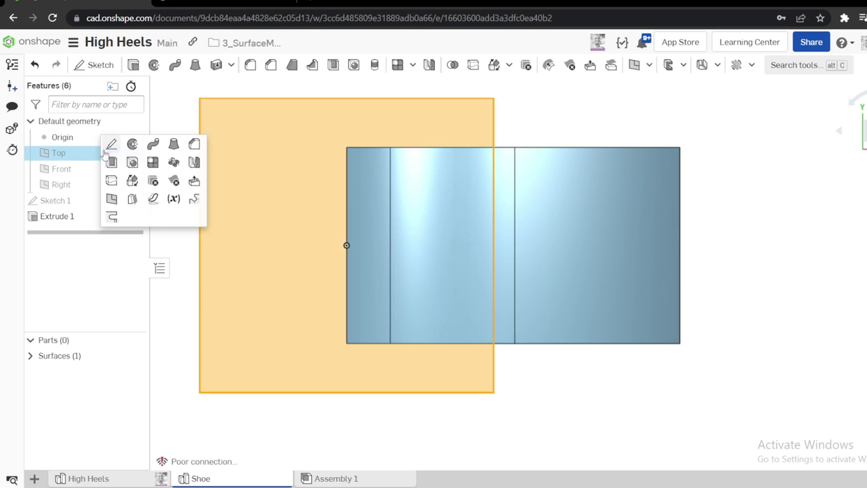
pyautogui.click(110, 144)
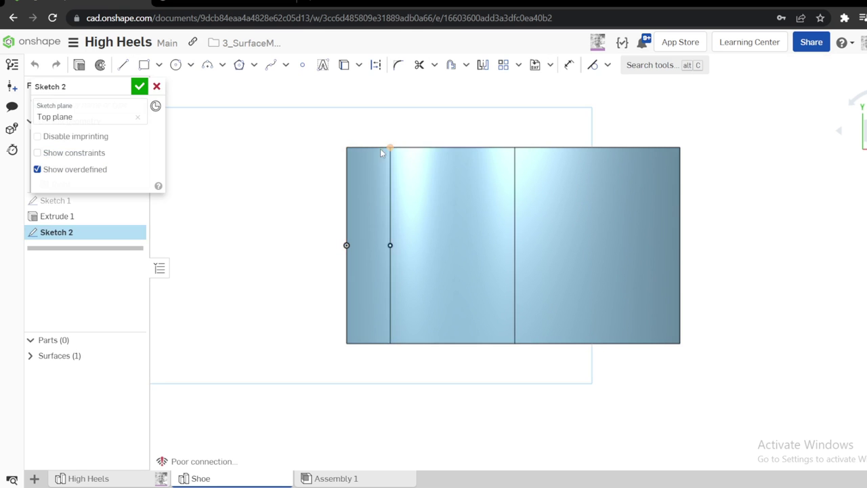
pyautogui.press('n')
pyautogui.press('l')
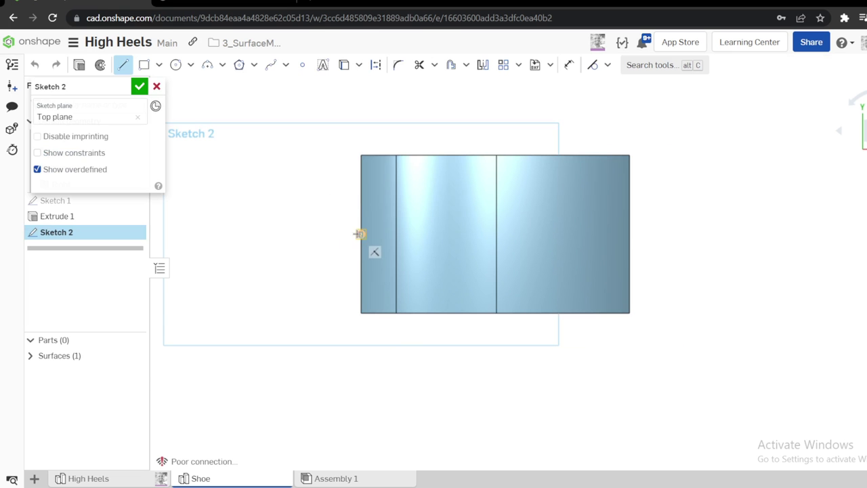
pyautogui.click(361, 234)
pyautogui.click(658, 234)
pyautogui.press('Escape')
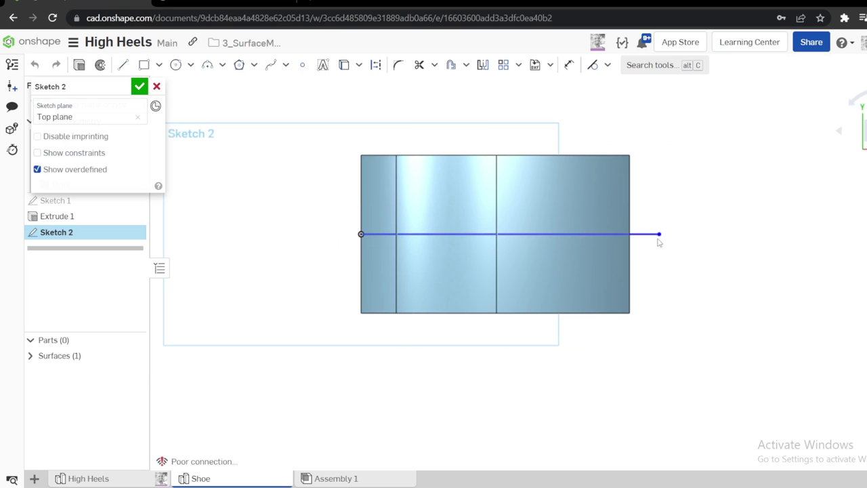
pyautogui.moveTo(659, 236); pyautogui.dragTo(630, 234)
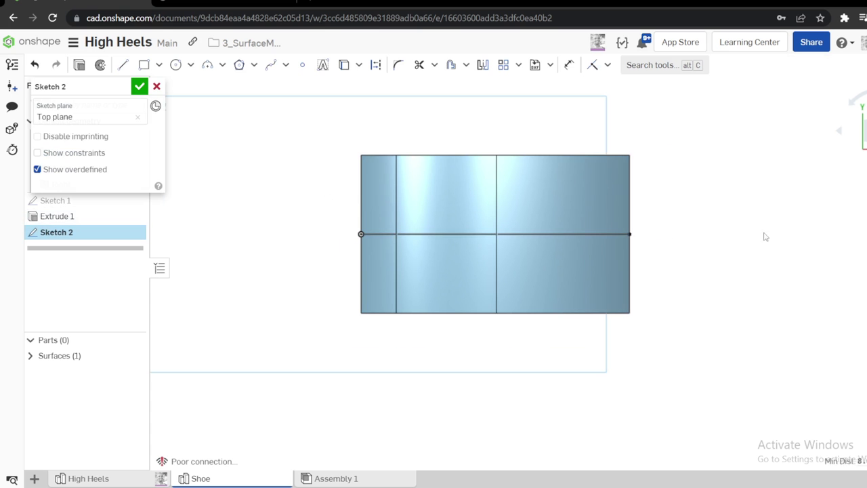
pyautogui.press('q')
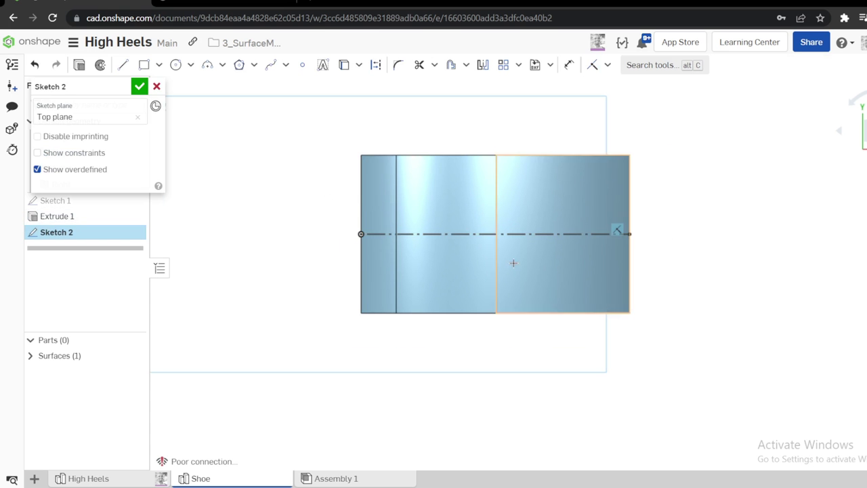
# Draw a vertical construction line from the origin upward past the surface's long edge
pyautogui.press('l')
pyautogui.click(360, 234)
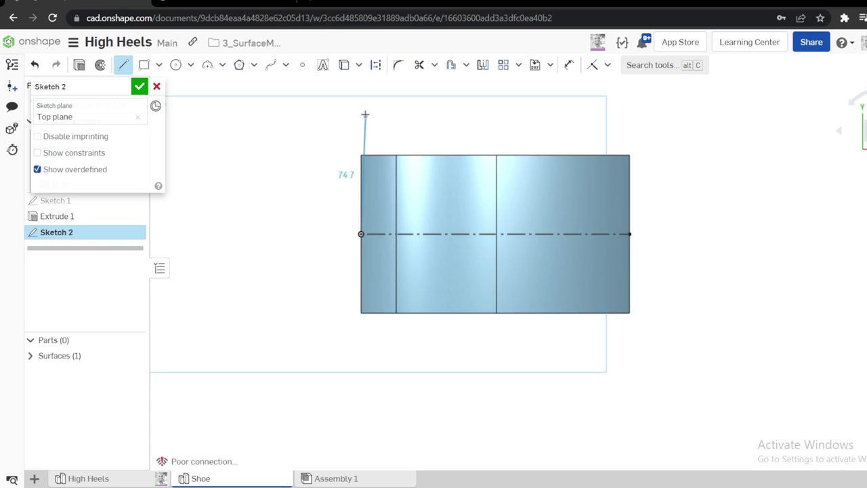
pyautogui.click(365, 109)
pyautogui.press('Escape')
pyautogui.press('v')
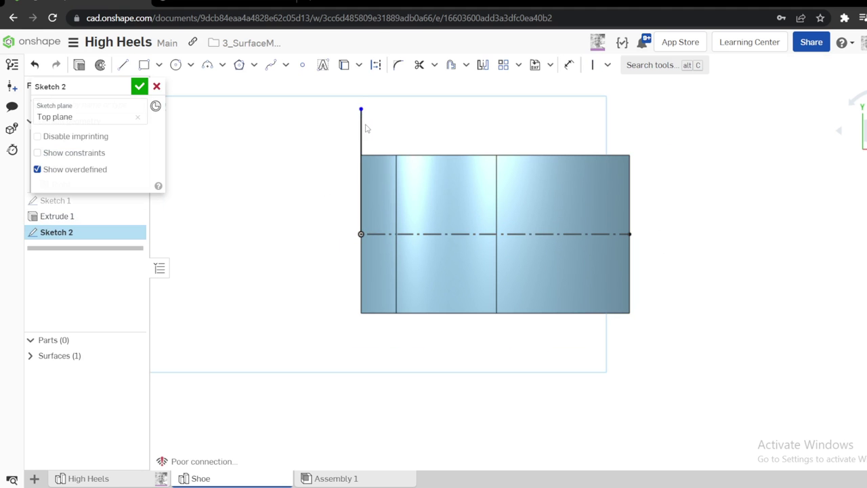
pyautogui.click(363, 132)
pyautogui.press('q')
# Draw two separate horizontal lines above the centre line, the lower one about 68 mm long, and hide all surfaces
pyautogui.press('l')
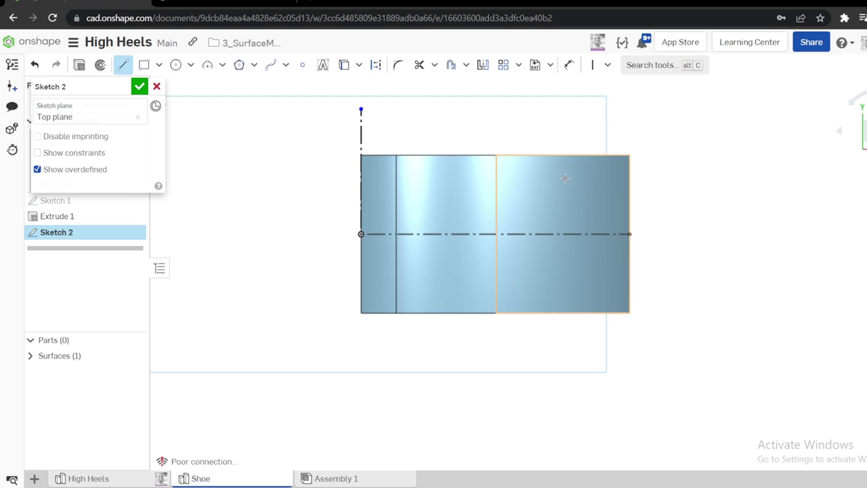
pyautogui.click(444, 204)
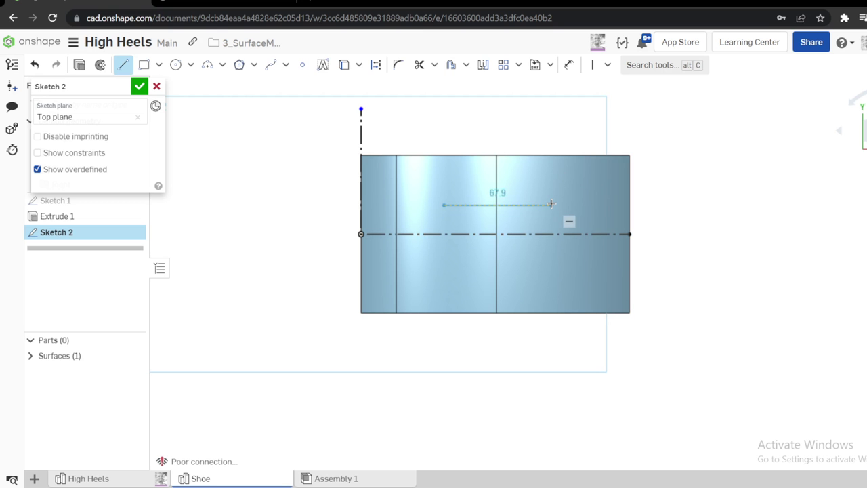
pyautogui.click(552, 205)
pyautogui.click(579, 174)
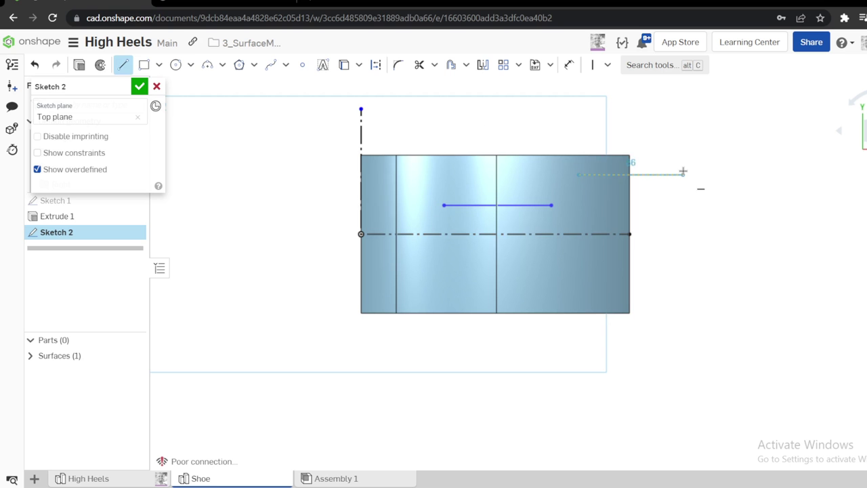
pyautogui.click(683, 175)
pyautogui.press('Escape')
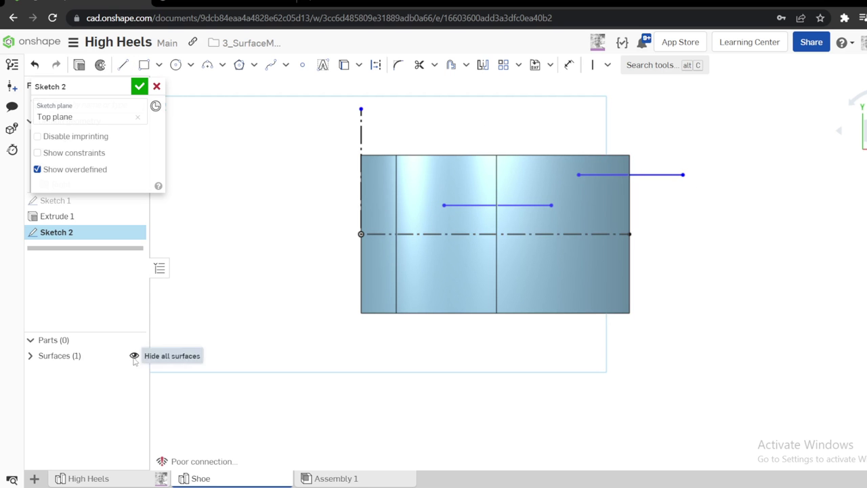
pyautogui.click(134, 355)
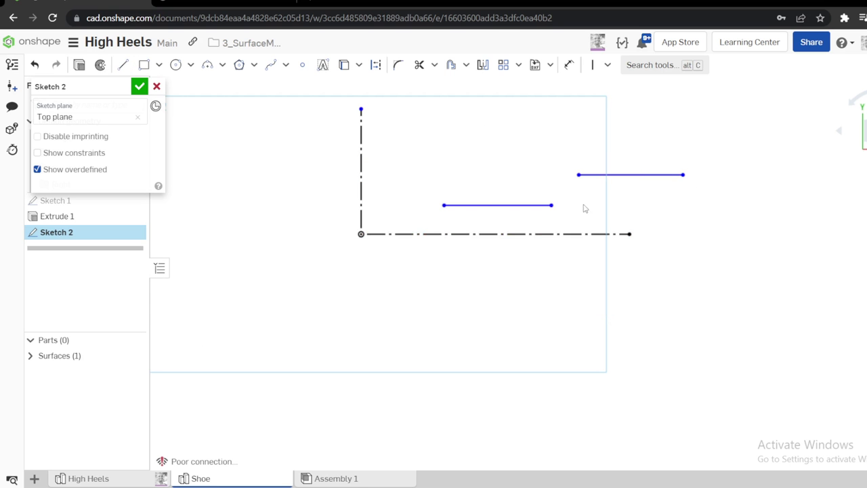
# Convert both free horizontal lines to construction and move the upper line's endpoints so it lies roughly above the lower line
pyautogui.click(479, 204)
pyautogui.press('q')
pyautogui.click(622, 175)
pyautogui.press('q')
pyautogui.moveTo(509, 174); pyautogui.dragTo(461, 168)
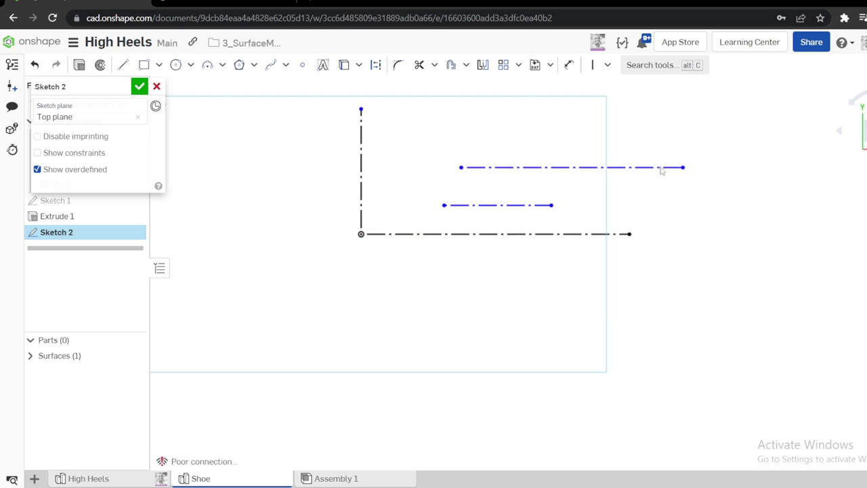
pyautogui.moveTo(617, 174); pyautogui.dragTo(587, 175)
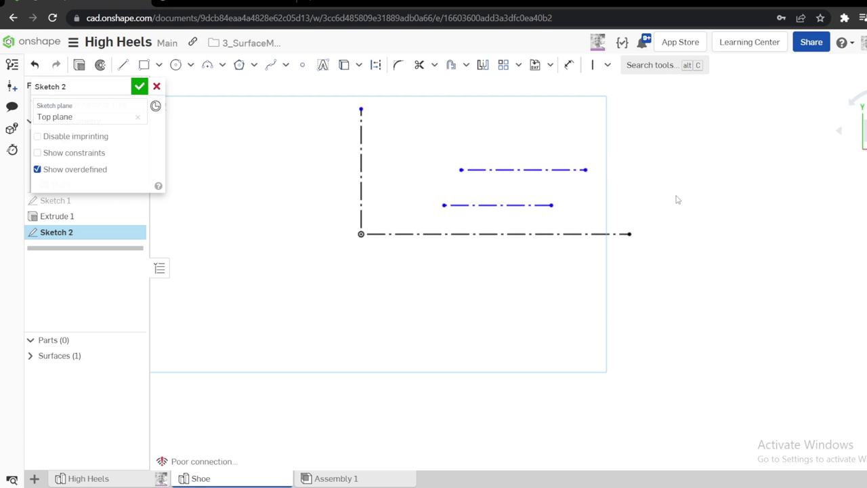
# Dimension the lower construction line 17.5 mm above the horizontal centre line
pyautogui.press('d')
pyautogui.click(488, 204)
pyautogui.click(488, 234)
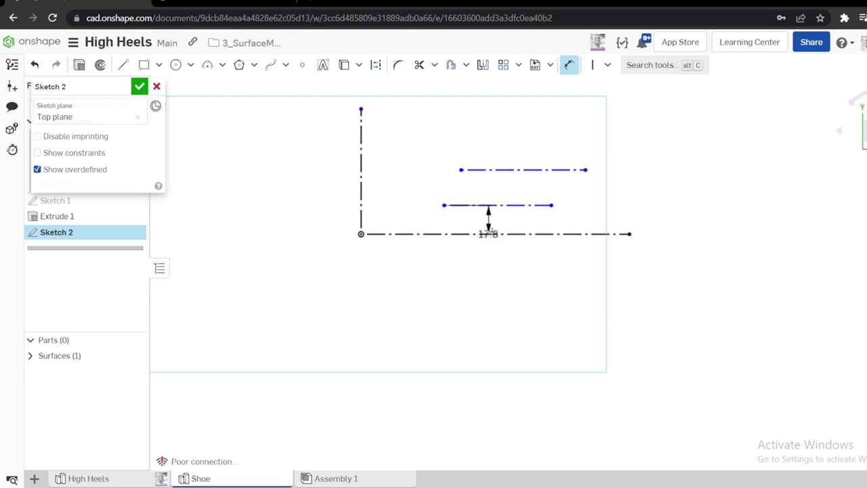
pyautogui.click(497, 228)
pyautogui.write('17')
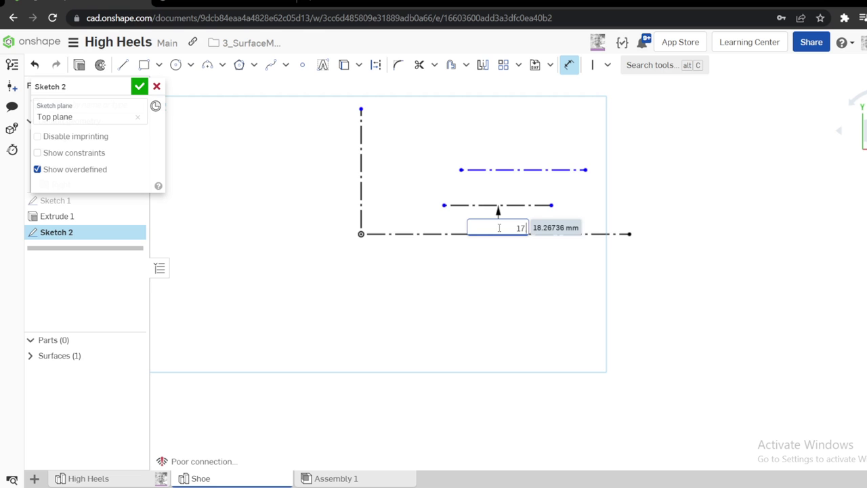
pyautogui.write('.5')
pyautogui.press('Return')
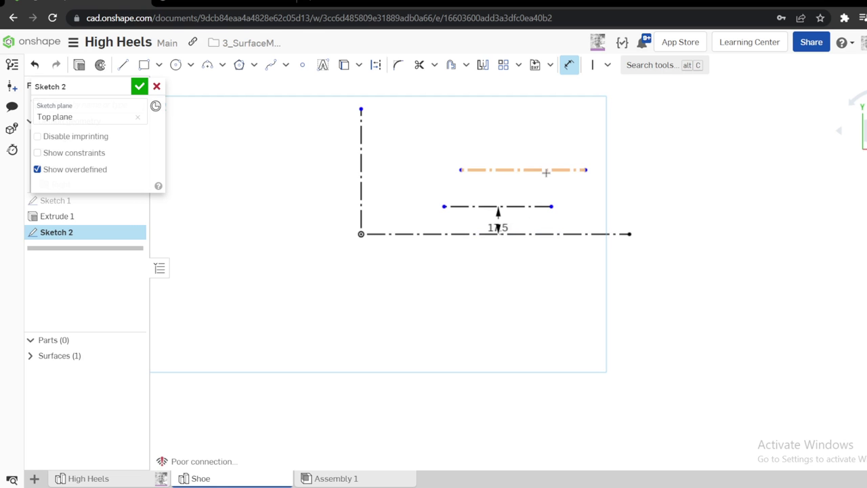
# Dimension the upper construction line 30 mm above the horizontal centre line
pyautogui.click(550, 170)
pyautogui.click(555, 234)
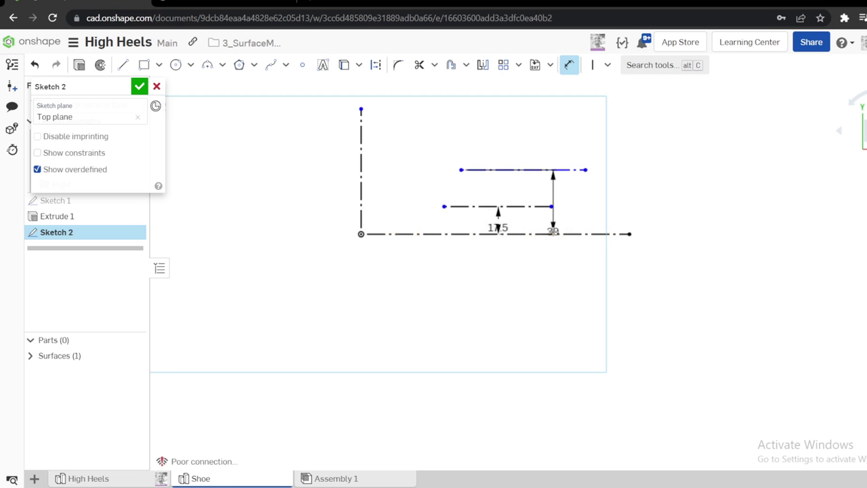
pyautogui.click(592, 211)
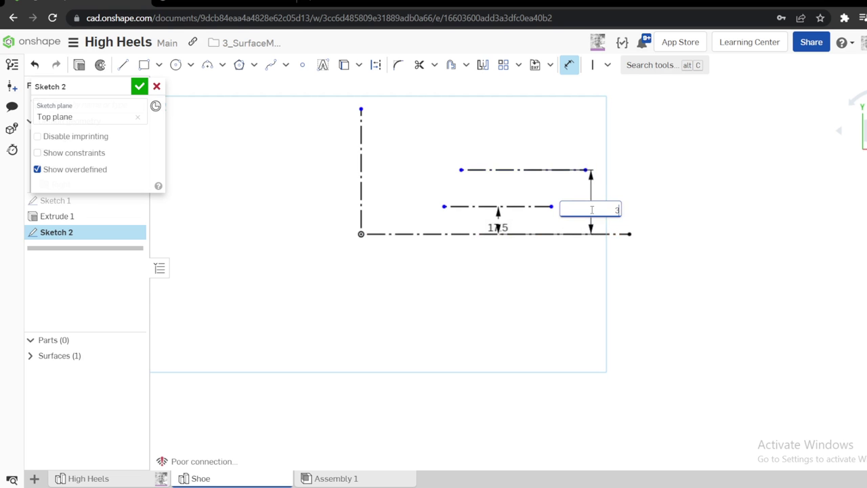
pyautogui.write('30')
pyautogui.press('Return')
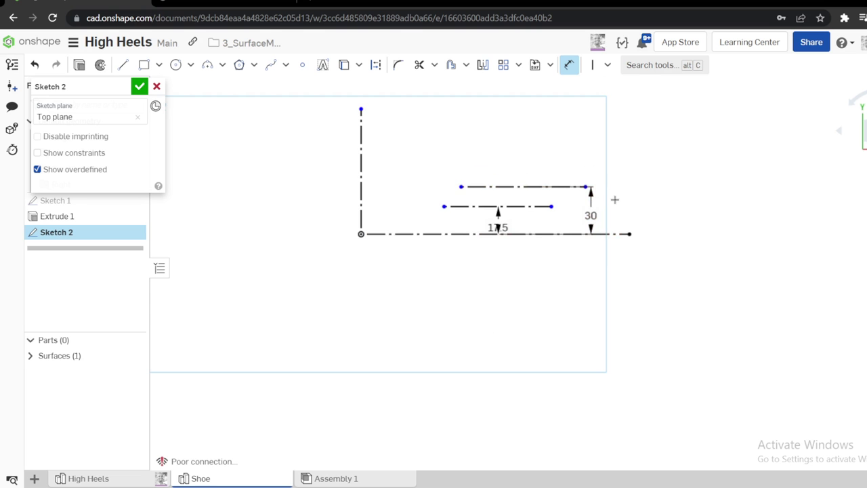
# Draw a three-point arc of about 32 mm radius across the centre line's toe end and make it coincident with that endpoint
pyautogui.scroll(2, 615, 200)
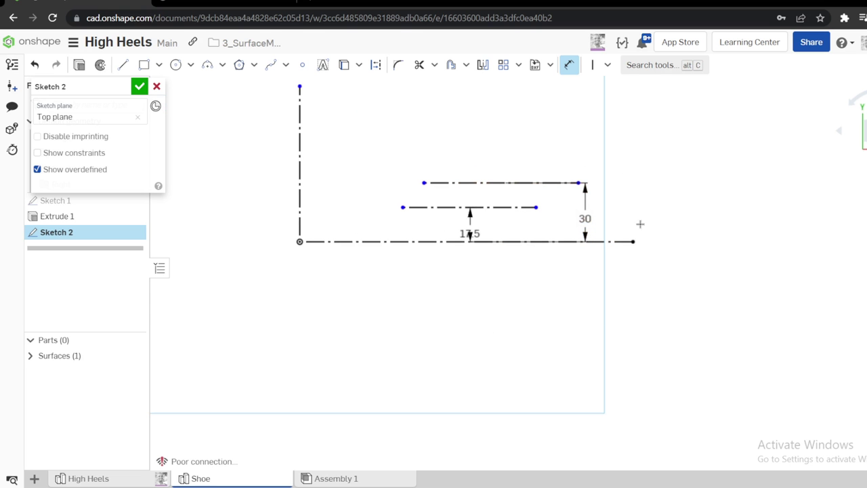
pyautogui.press('a')
pyautogui.click(609, 292)
pyautogui.click(621, 203)
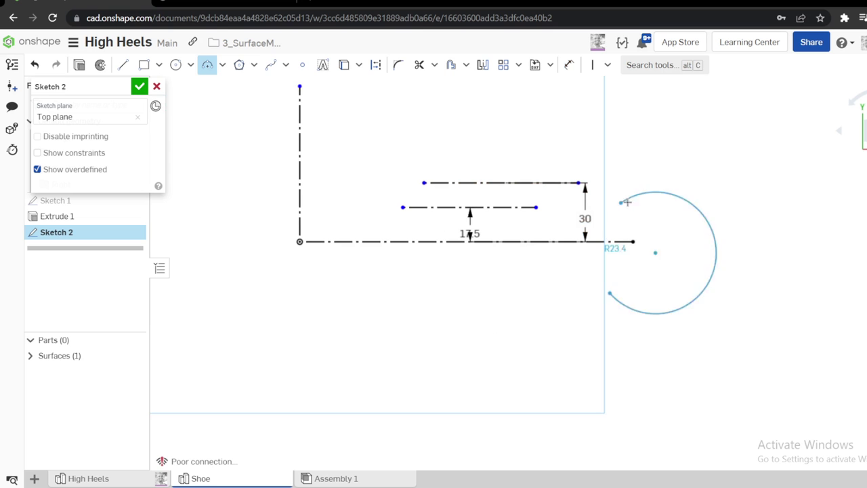
pyautogui.click(634, 241)
pyautogui.press('Escape')
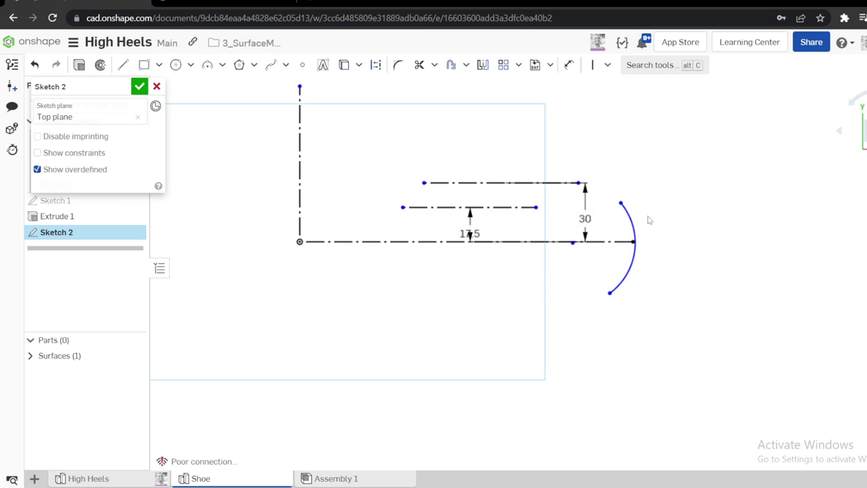
pyautogui.click(636, 243)
pyautogui.click(633, 257)
pyautogui.press('i')
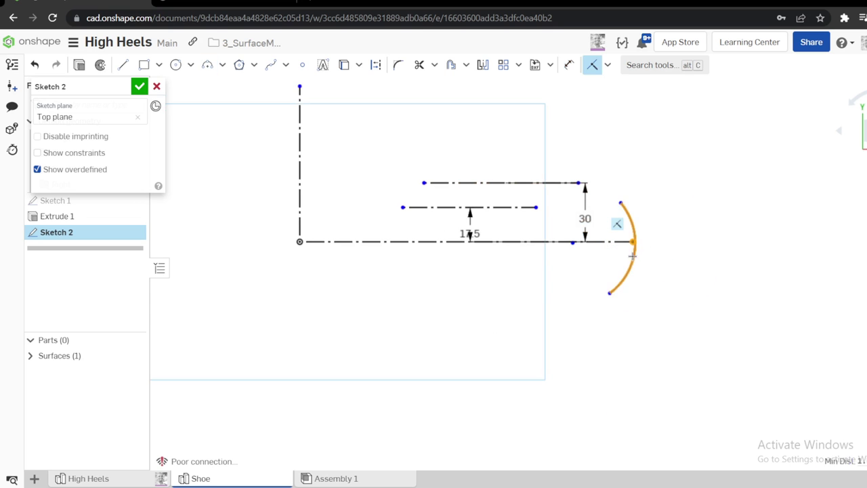
# Constrain the toe arc's centre onto the horizontal centre line and align the arc's two endpoints vertically
pyautogui.click(570, 242)
pyautogui.click(561, 242)
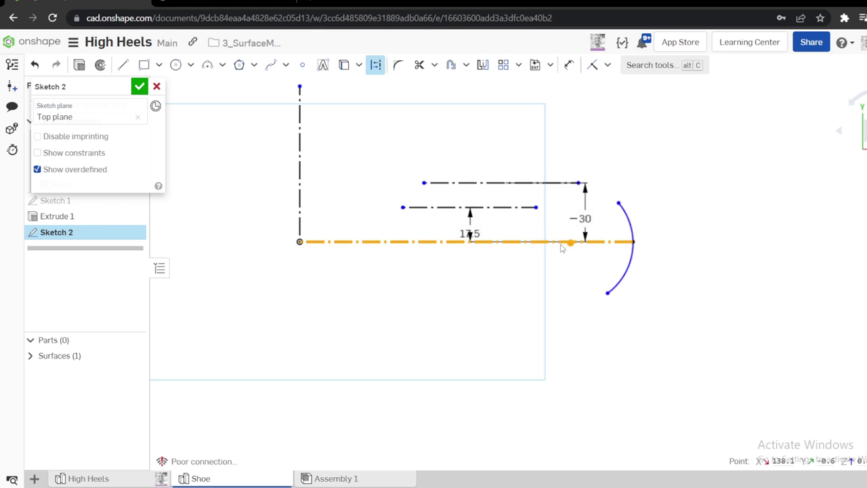
pyautogui.press('i')
pyautogui.click(618, 202)
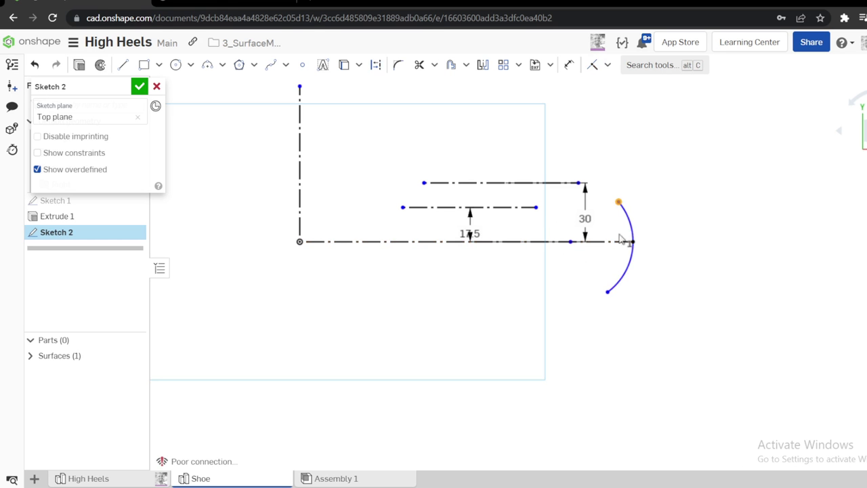
pyautogui.click(608, 292)
pyautogui.press('v')
# Set the toe arc's radius to 10 mm
pyautogui.press('d')
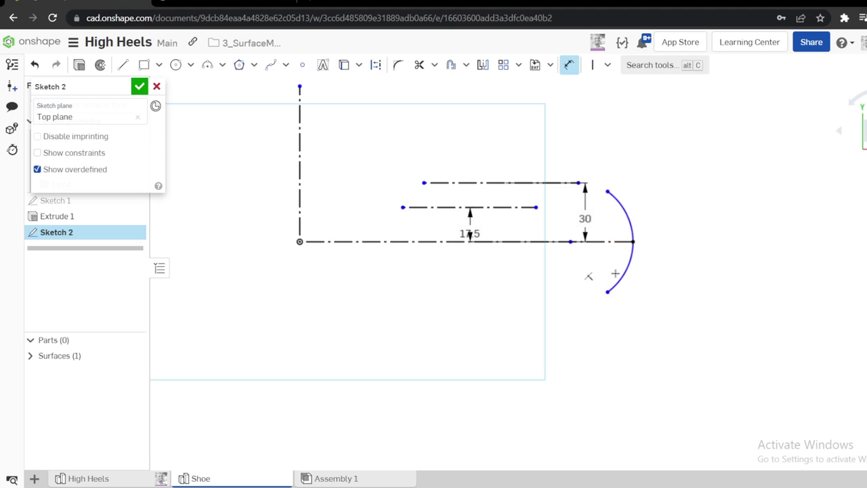
pyautogui.click(631, 231)
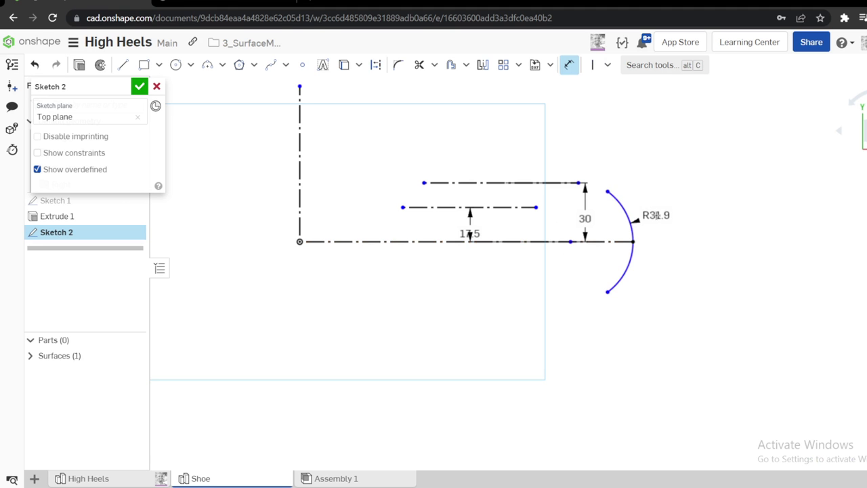
pyautogui.click(661, 221)
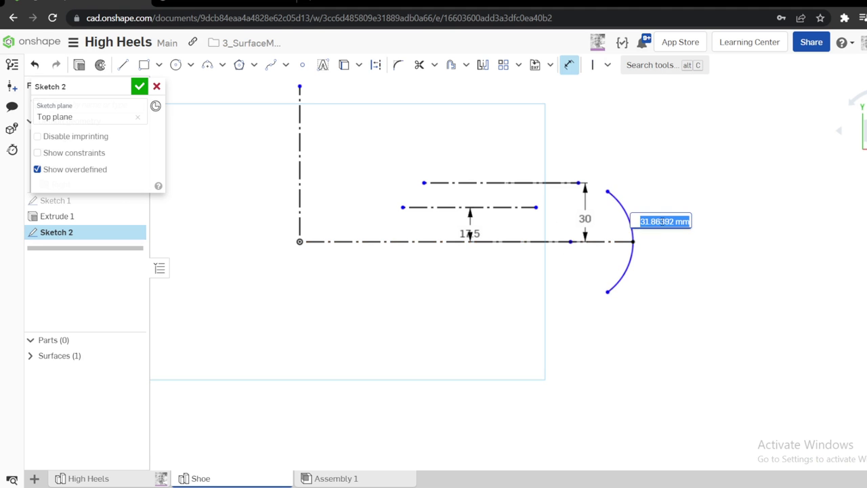
pyautogui.write('10')
pyautogui.press('Return')
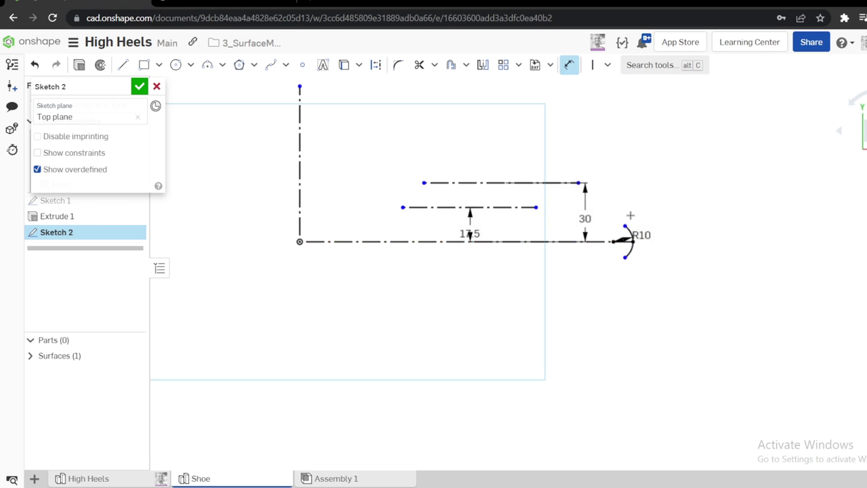
# Draw a three-point arc of about 59.3 mm radius from between the two construction lines to the toe arc's upper endpoint
pyautogui.scroll(3, 629, 217)
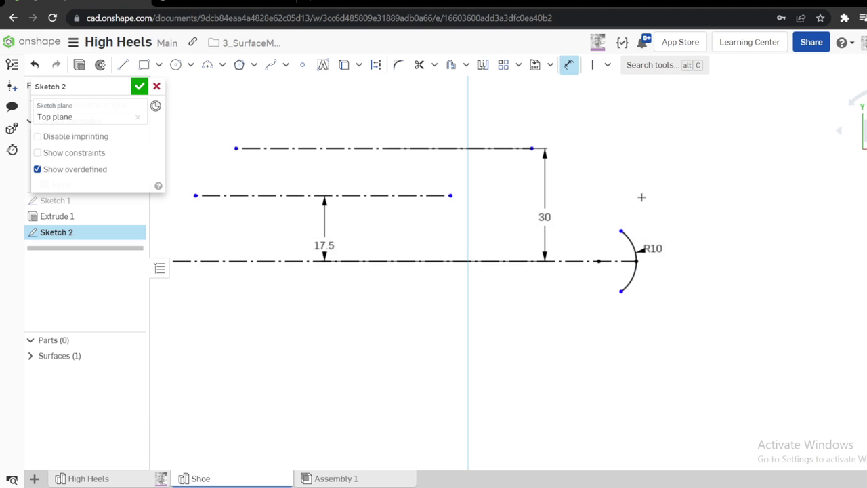
pyautogui.press('a')
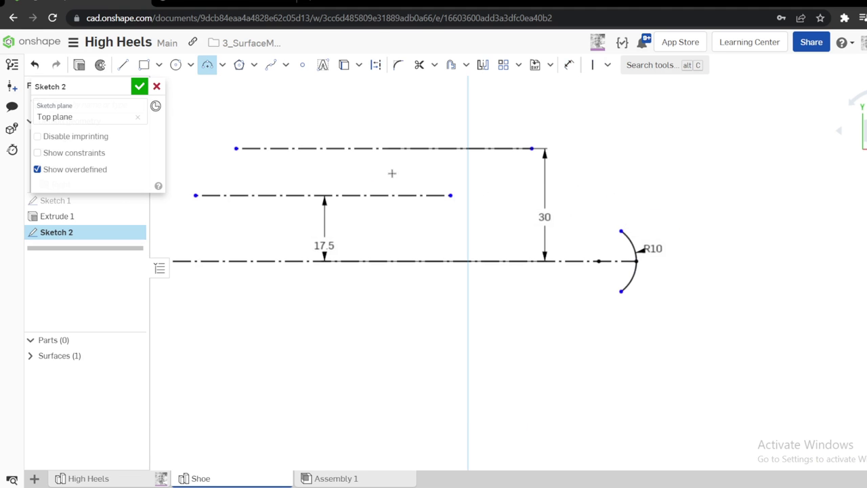
pyautogui.click(385, 179)
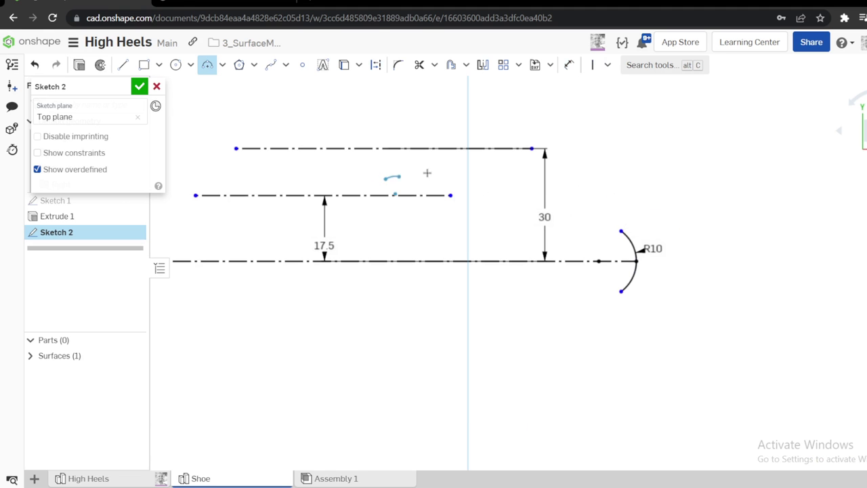
pyautogui.click(621, 231)
pyautogui.click(503, 169)
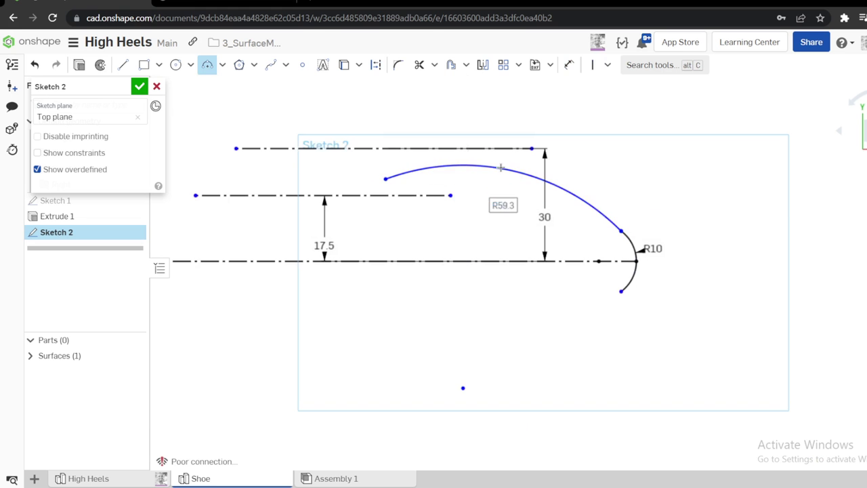
pyautogui.press('Escape')
# Make the large arc tangent to the upper construction line and to the toe arc
pyautogui.click(494, 149)
pyautogui.click(477, 170)
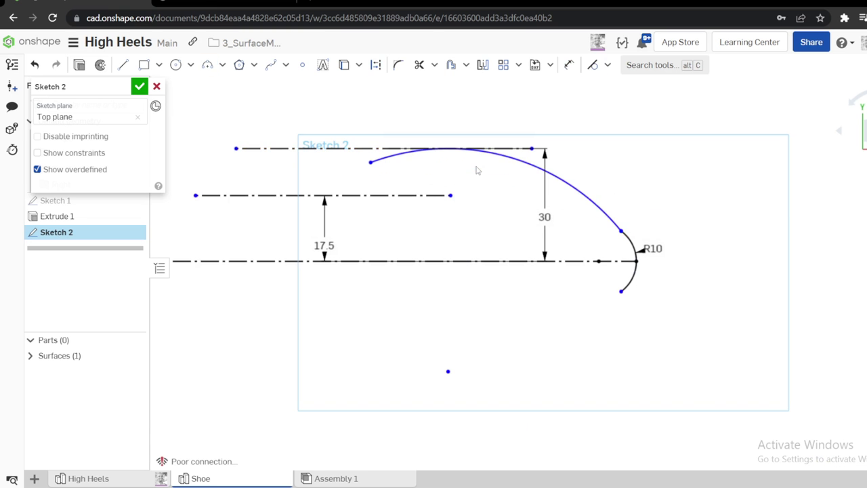
pyautogui.click(627, 238)
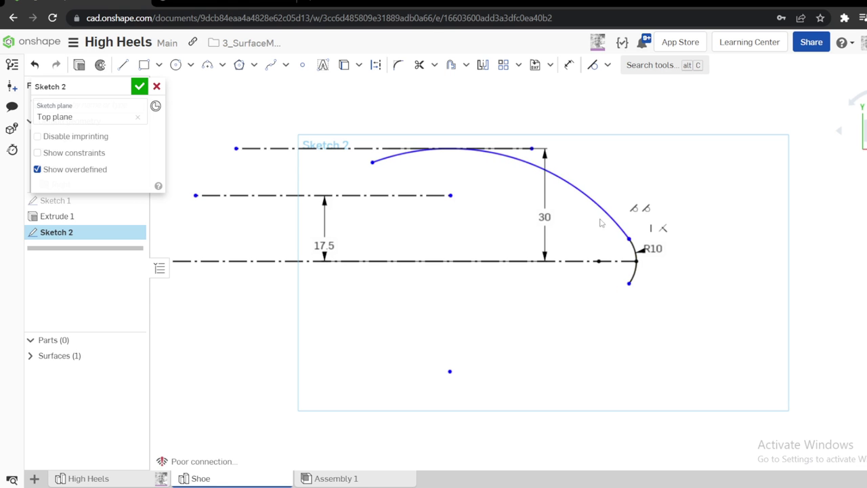
# Dimension the large arc's free endpoint 80 mm horizontally from the vertical construction line
pyautogui.scroll(-3, 596, 213)
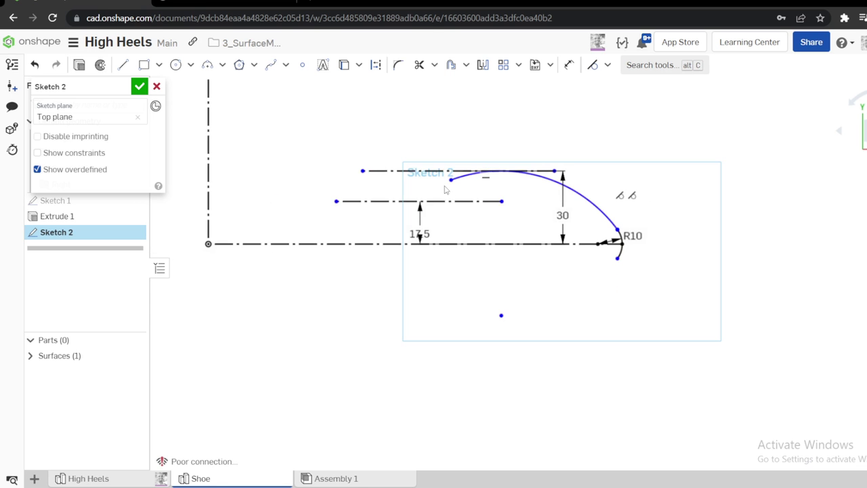
pyautogui.press('d')
pyautogui.click(209, 139)
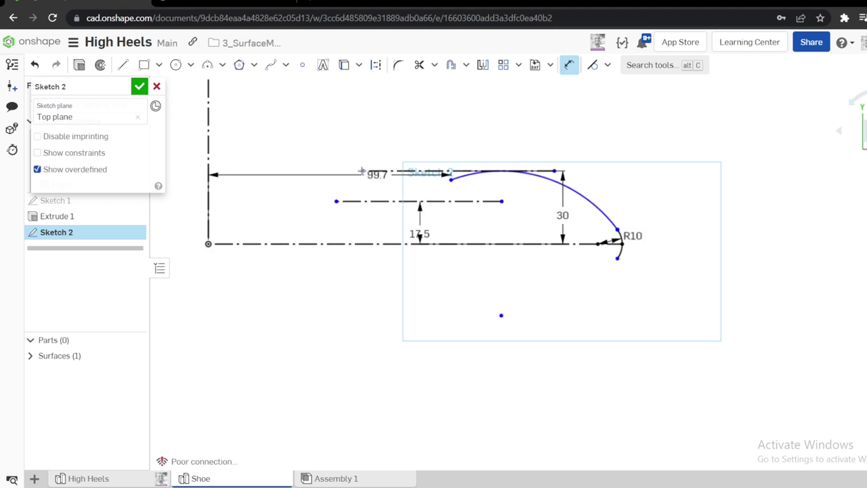
pyautogui.click(332, 125)
pyautogui.press('Return')
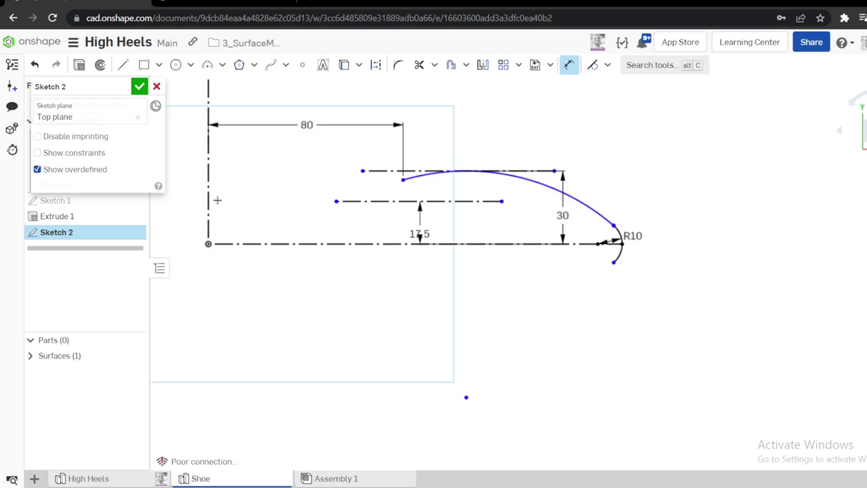
# Draw a two-point spline from the origin up and toward the toe, ending slightly below the upper construction line's height
pyautogui.scroll(2, 223, 200)
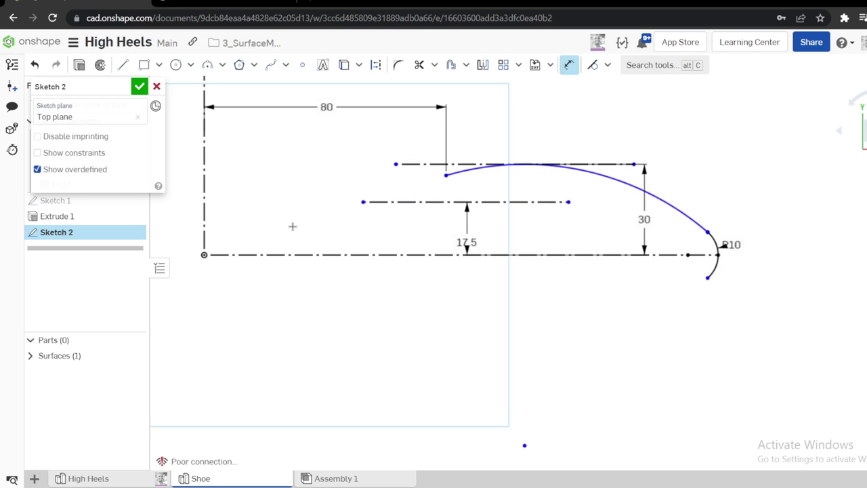
pyautogui.press('s')
pyautogui.click(302, 231)
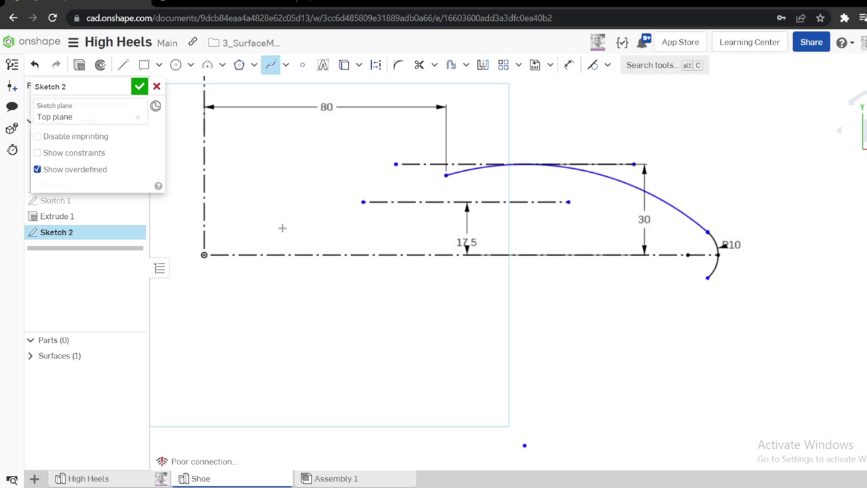
pyautogui.click(204, 255)
pyautogui.click(275, 169)
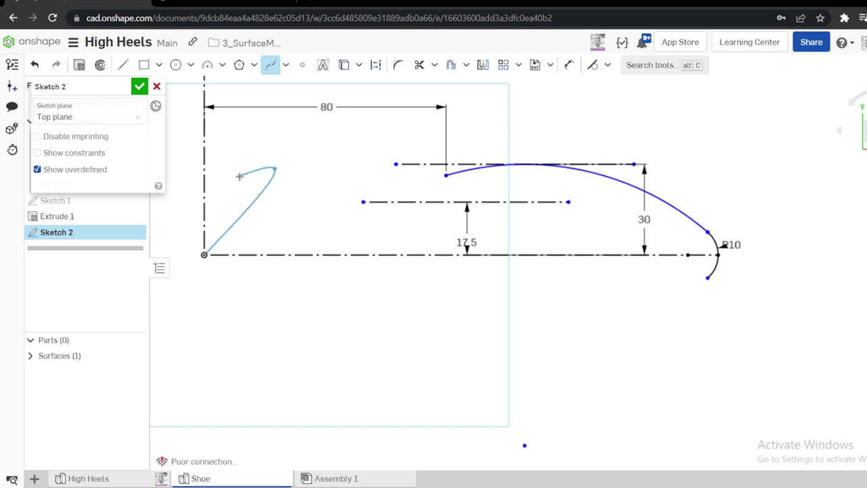
pyautogui.press('Escape')
# Reshape the heel spline into an outward curve and make it tangent to the vertical construction line at the origin
pyautogui.moveTo(251, 197)
pyautogui.mouseDown()
pyautogui.moveTo(241, 187)
pyautogui.moveTo(237, 193)
pyautogui.mouseUp()
pyautogui.click(219, 235)
pyautogui.press('v')
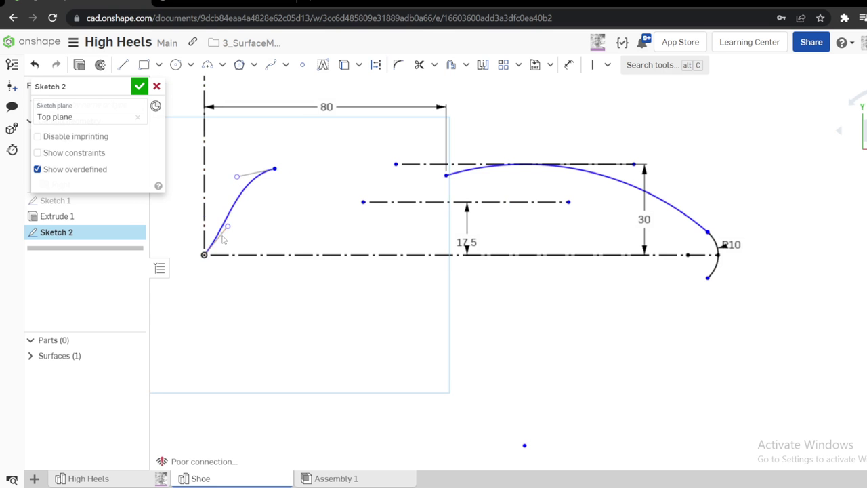
pyautogui.click(215, 223)
pyautogui.click(206, 190)
pyautogui.press('t')
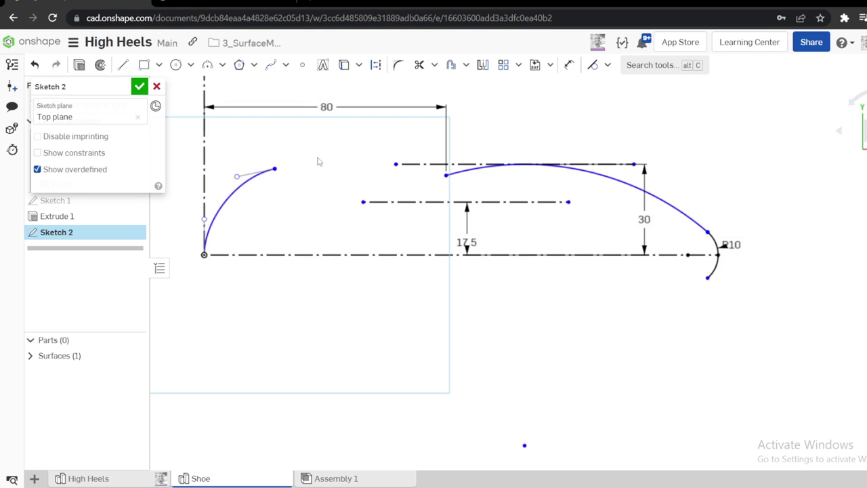
# Connect the heel spline's upper end to the large arc's free endpoint with a shallow, inward-curving three-point arc
pyautogui.press('a')
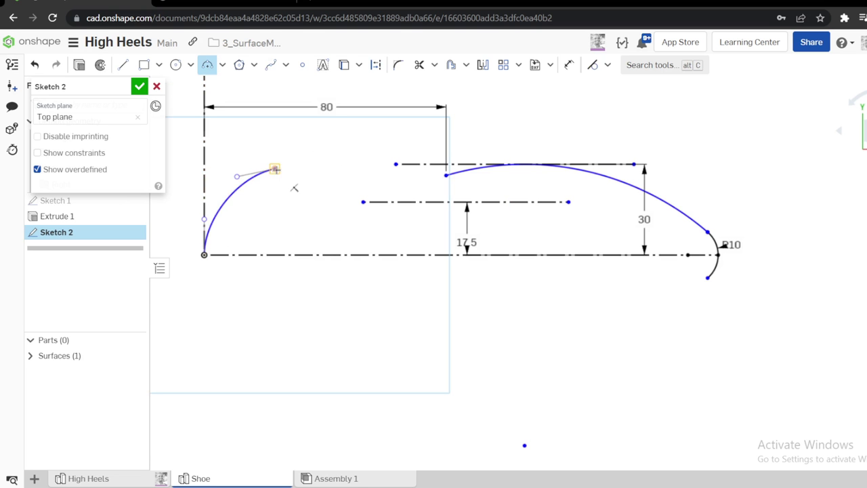
pyautogui.click(274, 169)
pyautogui.click(446, 176)
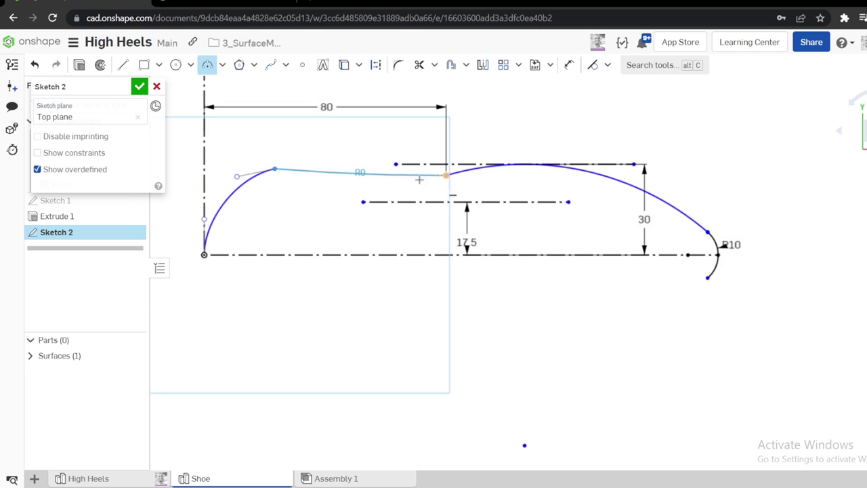
pyautogui.click(395, 184)
pyautogui.press('Escape')
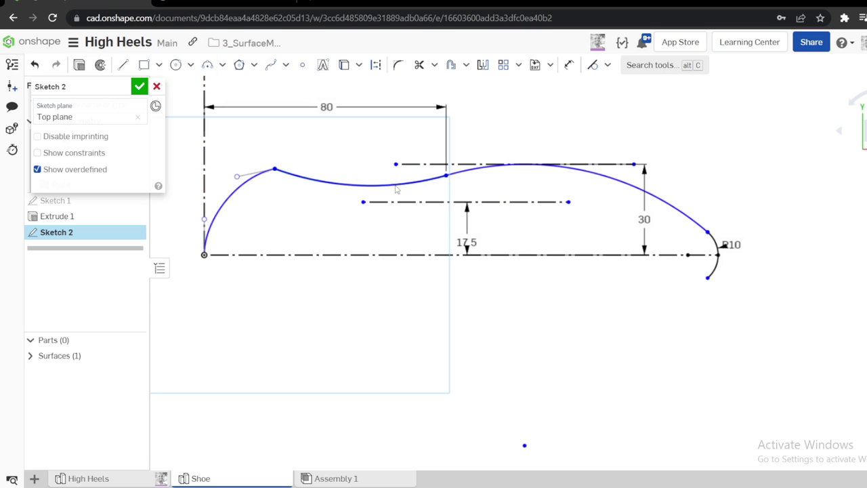
# Try to make the inward-curving arc tangent to the heel spline, and undo the attempt
pyautogui.click(300, 177)
pyautogui.press('t')
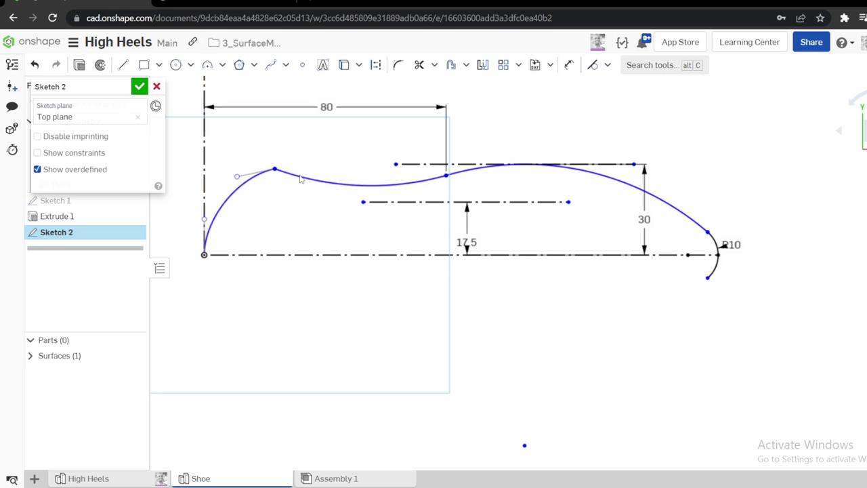
pyautogui.hotkey('ctrl', 'z')
pyautogui.scroll(-1, 265, 193)
pyautogui.scroll(3, 227, 197)
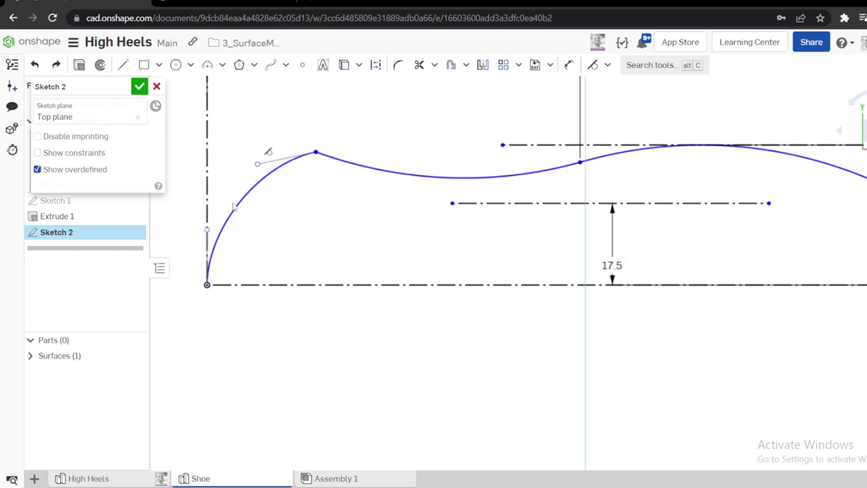
# Dimension the heel spline's lower tangent handle to 15 mm above the origin
pyautogui.press('d')
pyautogui.click(206, 229)
pyautogui.click(207, 284)
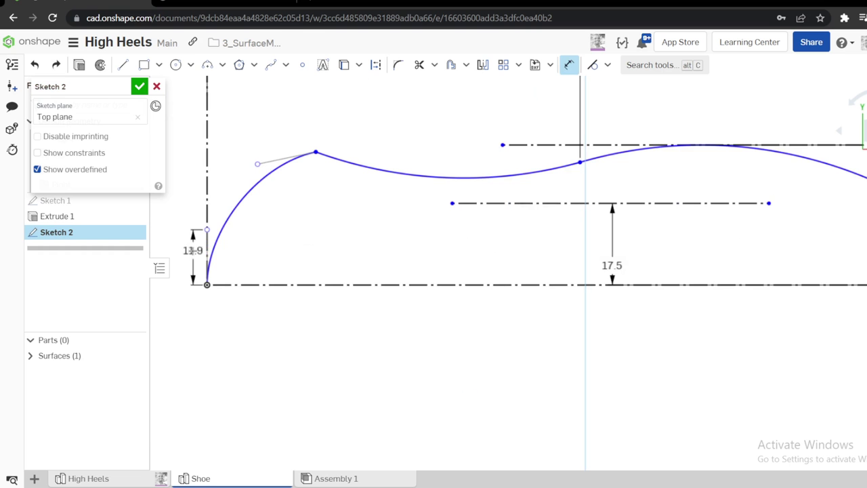
pyautogui.click(193, 251)
pyautogui.write('1')
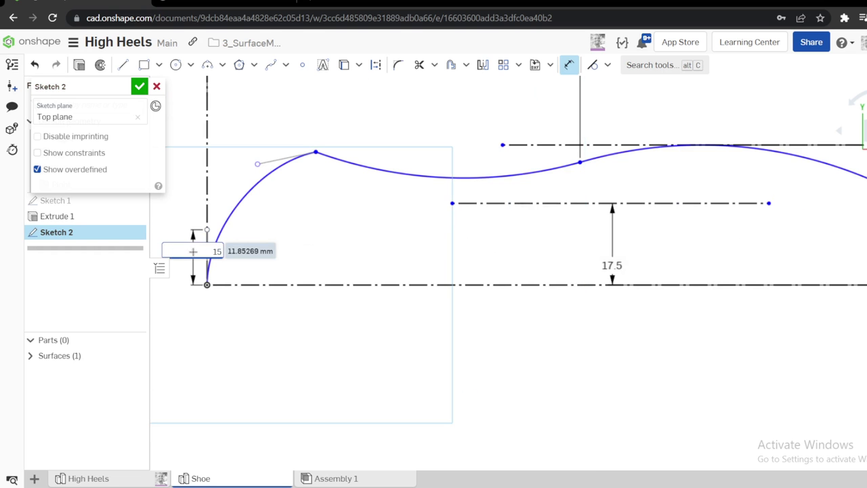
pyautogui.write('5')
pyautogui.press('Return')
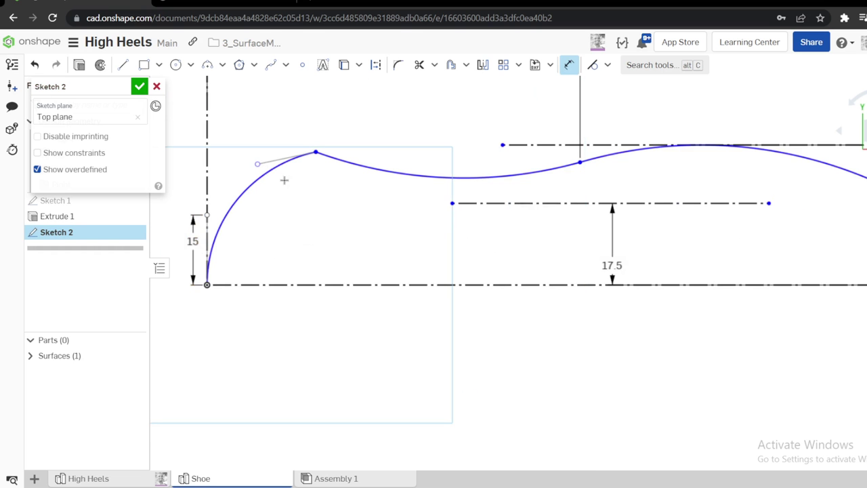
pyautogui.press('Escape')
# Swing the heel spline's upper tangent handle upward and set its angle to the horizontal construction line at 30°
pyautogui.moveTo(258, 163); pyautogui.dragTo(263, 125)
pyautogui.press('d')
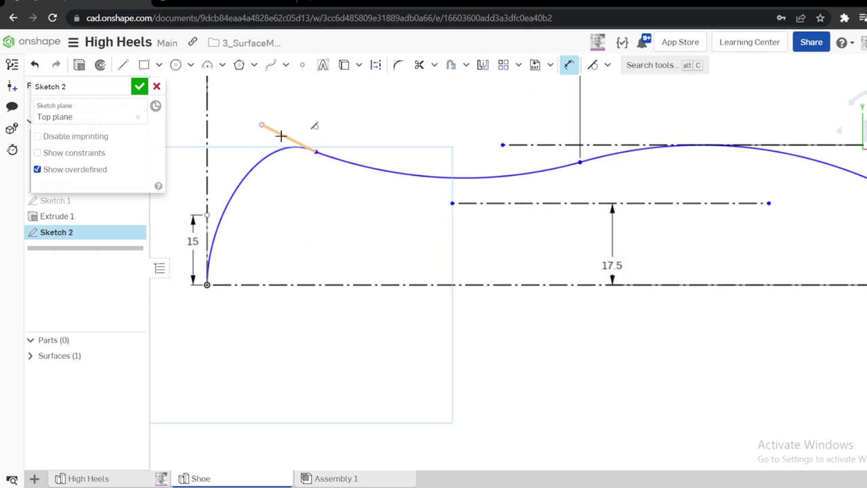
pyautogui.click(285, 136)
pyautogui.click(298, 285)
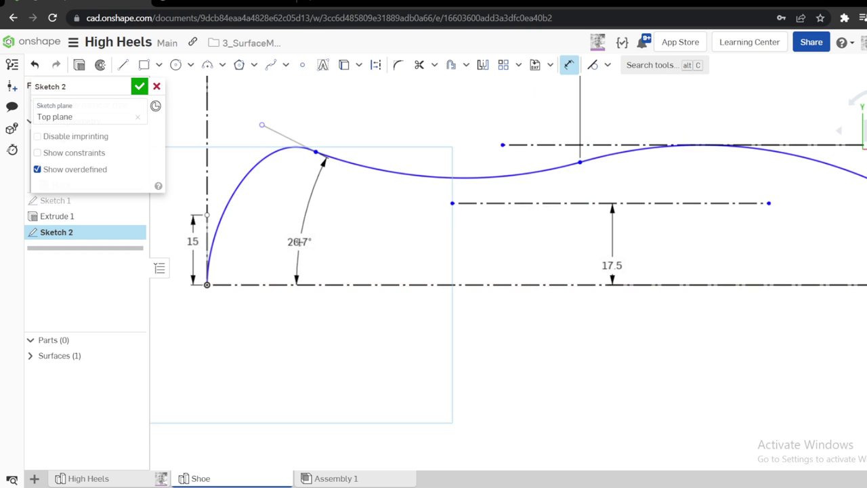
pyautogui.click(298, 241)
pyautogui.write('30')
pyautogui.press('Return')
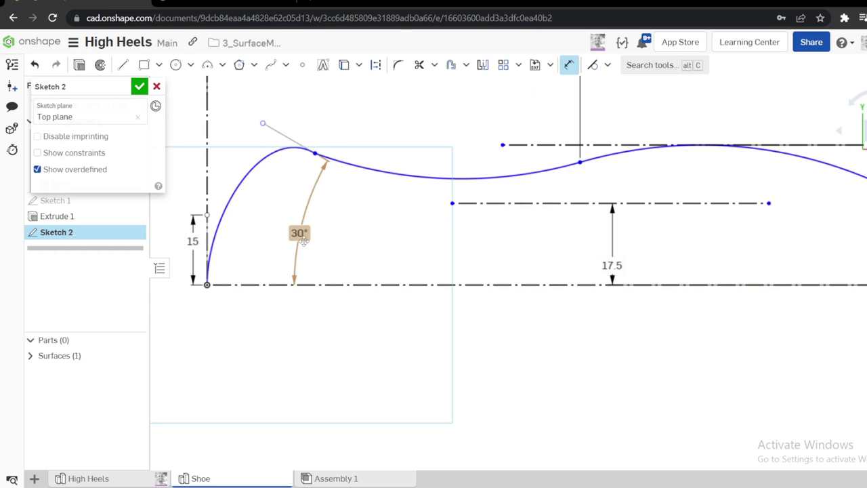
pyautogui.press('Escape')
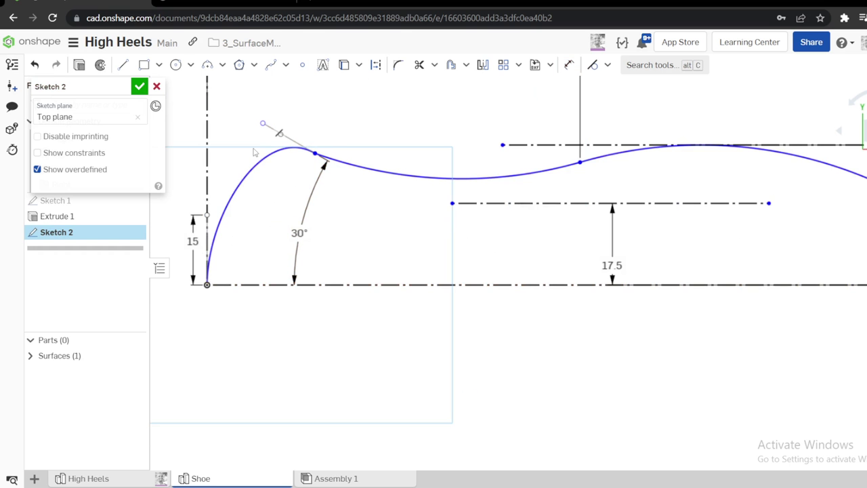
# Set the horizontal distance from the vertical construction line to the heel spline's upper endpoint to 35 mm
pyautogui.press('d')
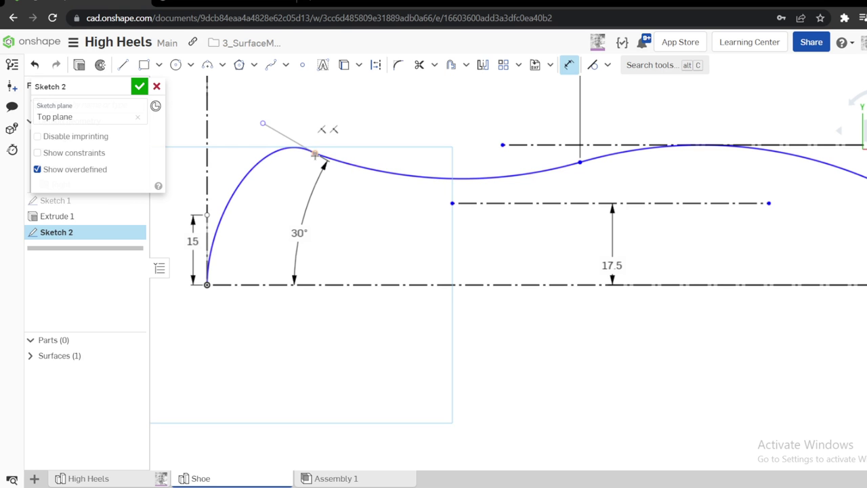
pyautogui.click(315, 154)
pyautogui.click(207, 150)
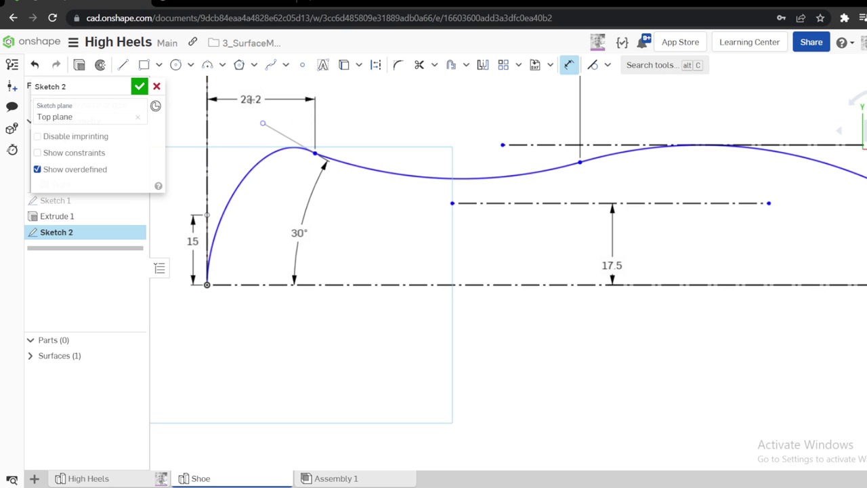
pyautogui.click(250, 99)
pyautogui.write('35')
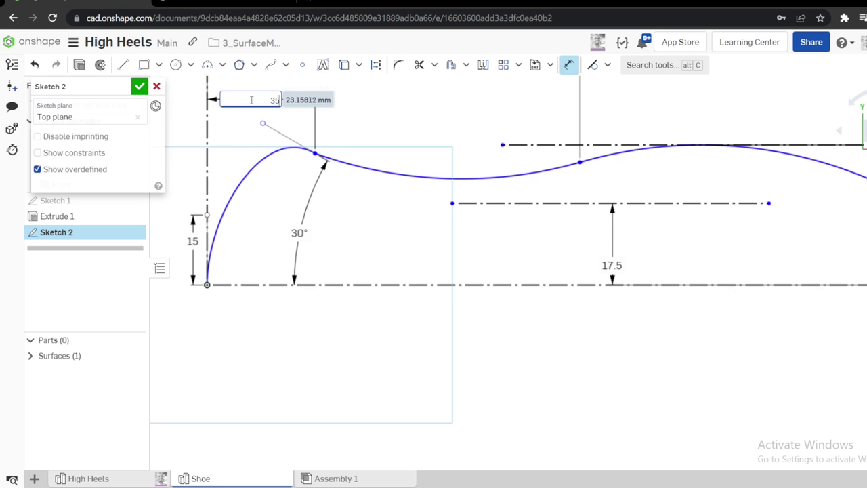
pyautogui.press('Return')
# Dimension the heel spline's upper tangent handle to a length of 25 mm
pyautogui.press('f')
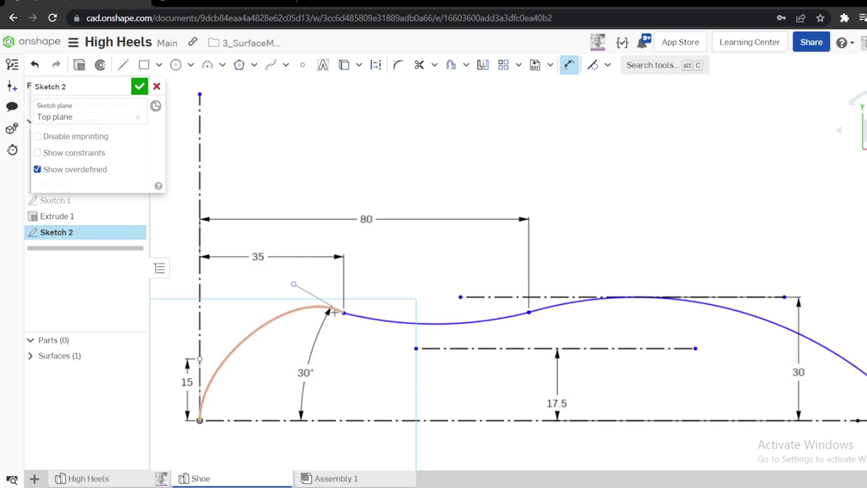
pyautogui.scroll(1, 330, 306)
pyautogui.click(308, 291)
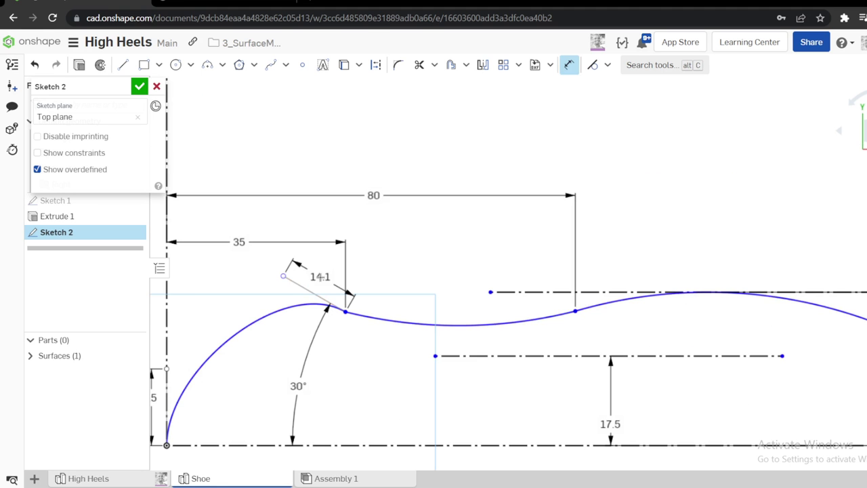
pyautogui.click(319, 275)
pyautogui.write('25')
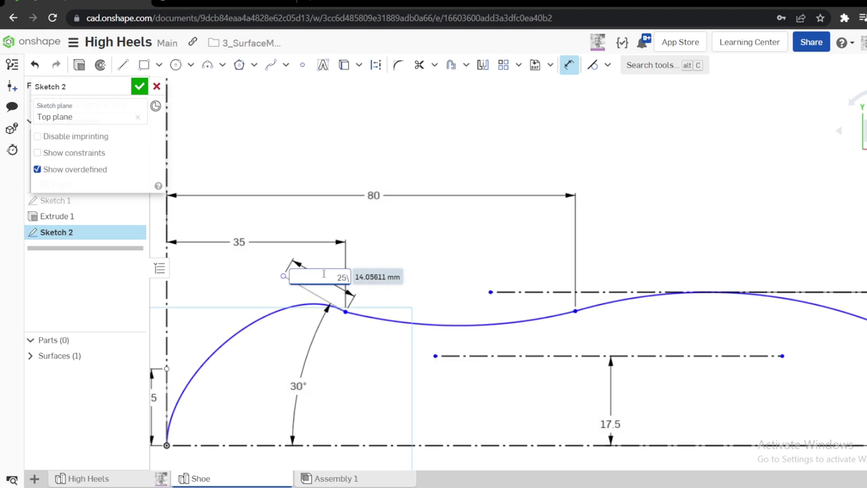
pyautogui.press('Return')
pyautogui.press('Escape')
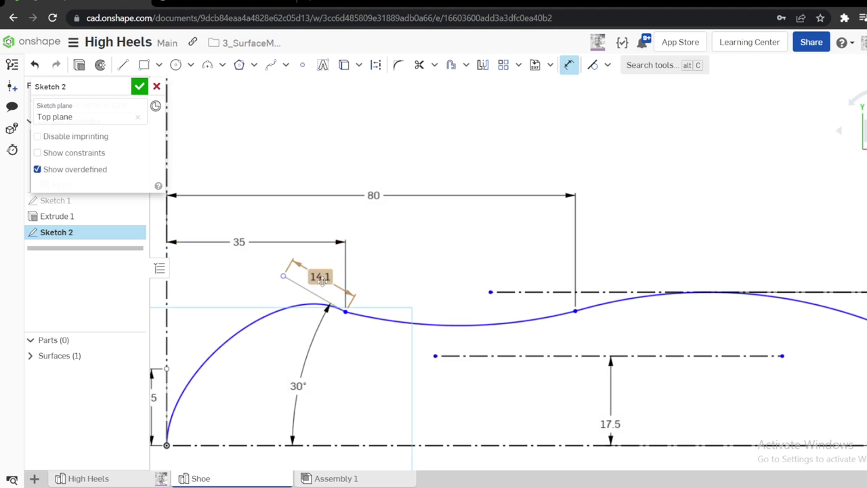
pyautogui.doubleClick(323, 280)
pyautogui.write('25')
pyautogui.press('Return')
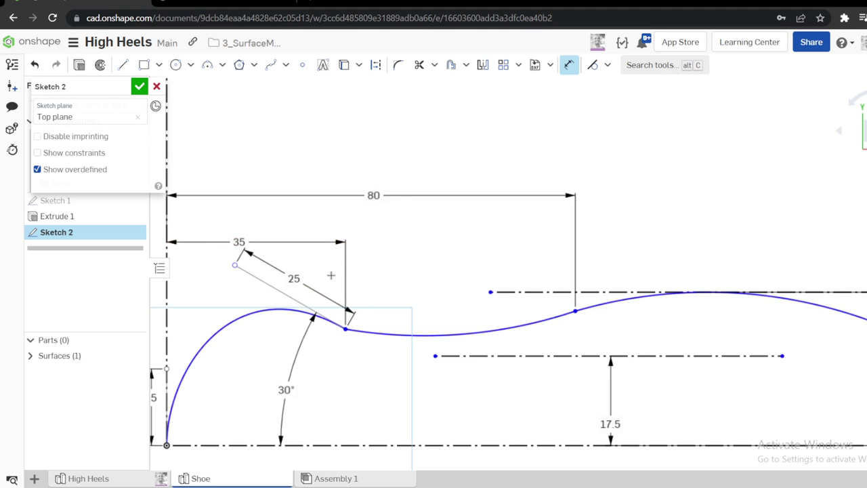
pyautogui.press('Escape')
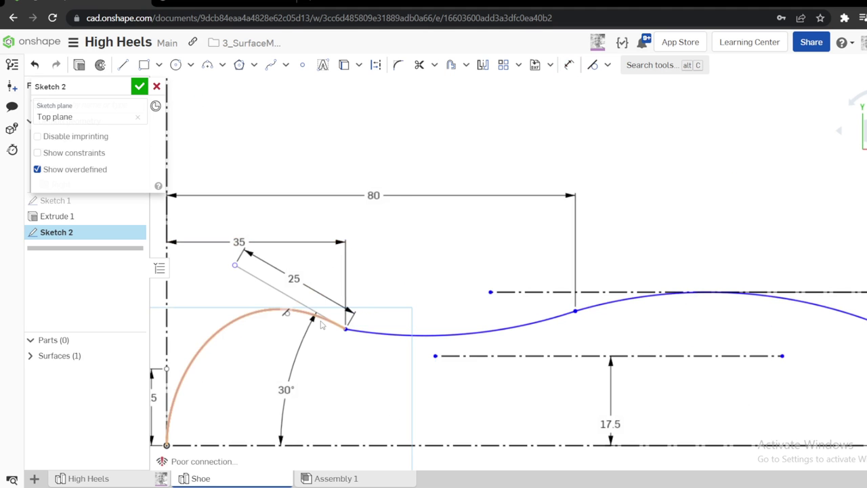
# Make the inward-curving arc tangent to the heel spline and move the 35 mm dimension clear of the handle dimension
pyautogui.click(321, 321)
pyautogui.click(363, 332)
pyautogui.press('t')
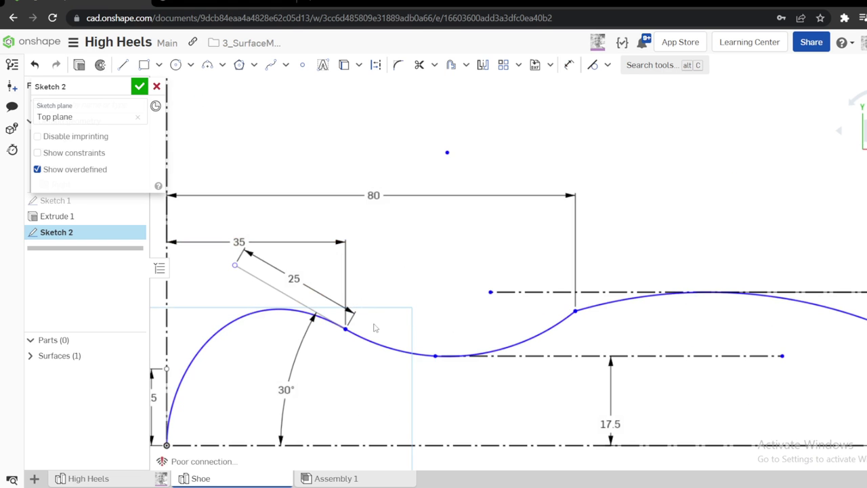
pyautogui.press('d')
pyautogui.press('Escape')
pyautogui.scroll(-3, 381, 318)
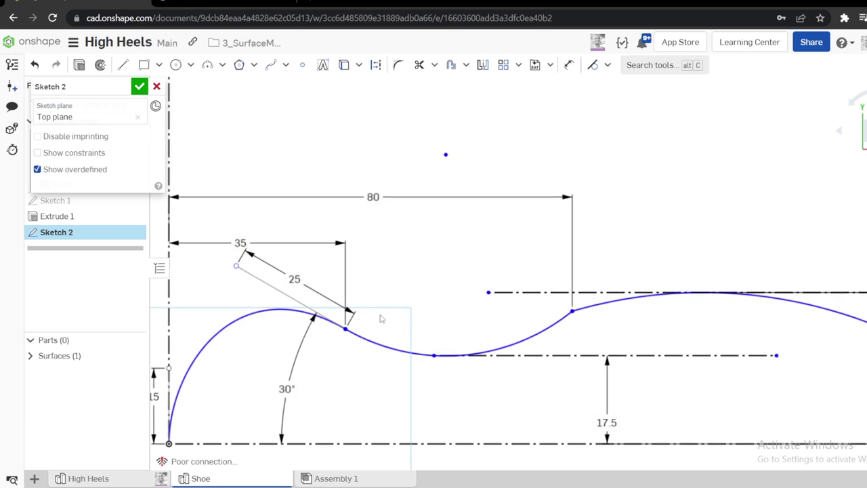
pyautogui.moveTo(343, 333); pyautogui.dragTo(359, 295, button='middle')
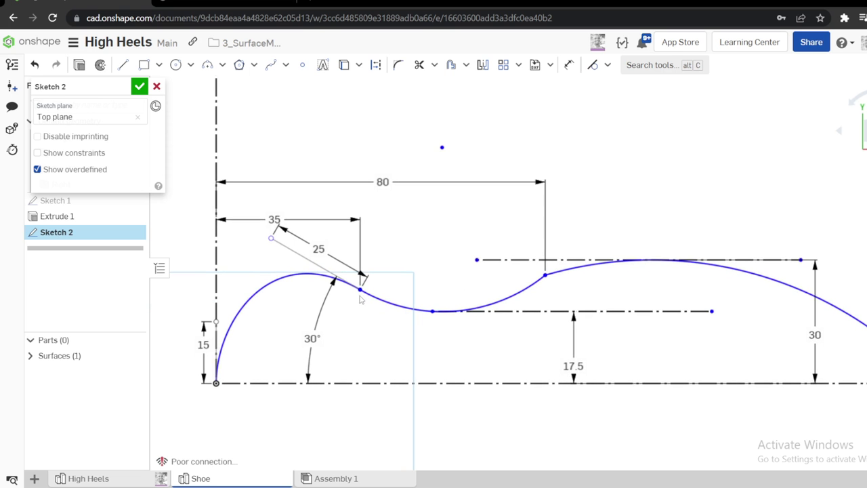
pyautogui.moveTo(274, 219); pyautogui.dragTo(272, 204)
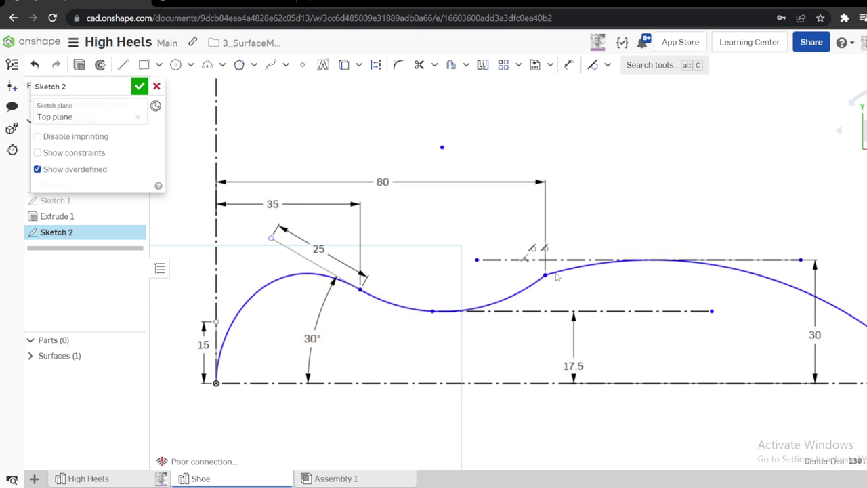
# Make the inward-curving arc tangent to the large arc and to the lower construction line at 17.5 mm
pyautogui.hotkey('ctrl', 'z')
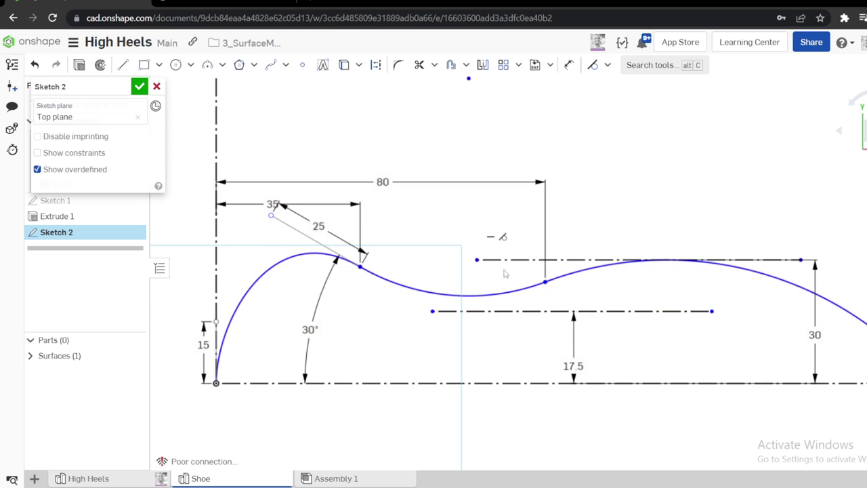
pyautogui.click(505, 294)
pyautogui.click(507, 311)
pyautogui.press('t')
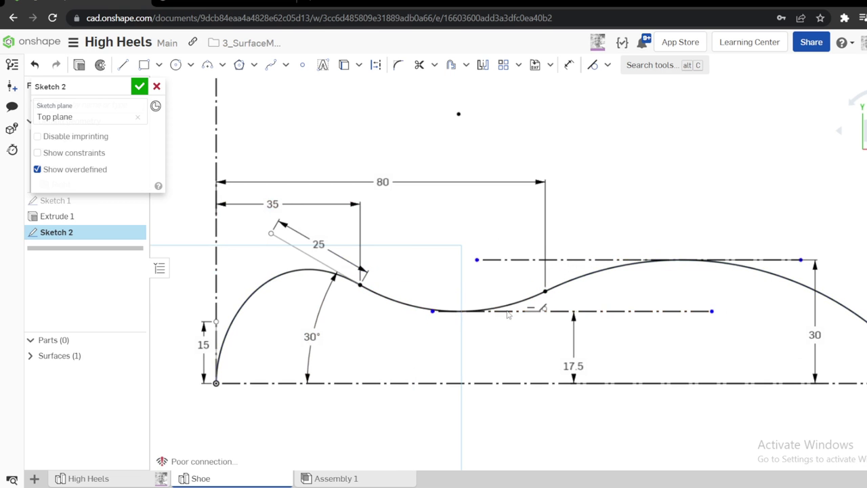
# Examine the sole outline's curvature combs and minimum radii with Curve/surface analysis, using an enlarged comb size
pyautogui.moveTo(591, 333)
pyautogui.mouseDown(button='middle')
pyautogui.moveTo(546, 284)
pyautogui.moveTo(552, 248)
pyautogui.mouseUp(button='middle')
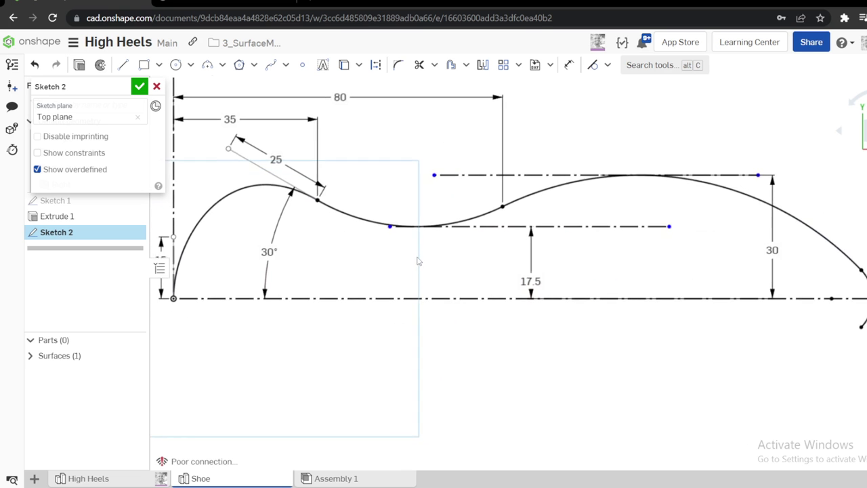
pyautogui.moveTo(418, 261); pyautogui.dragTo(412, 253, button='middle')
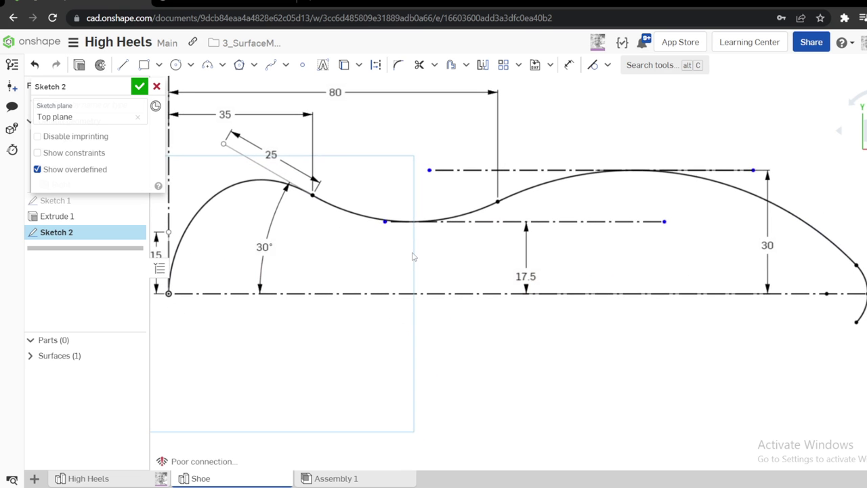
pyautogui.rightClick(596, 132)
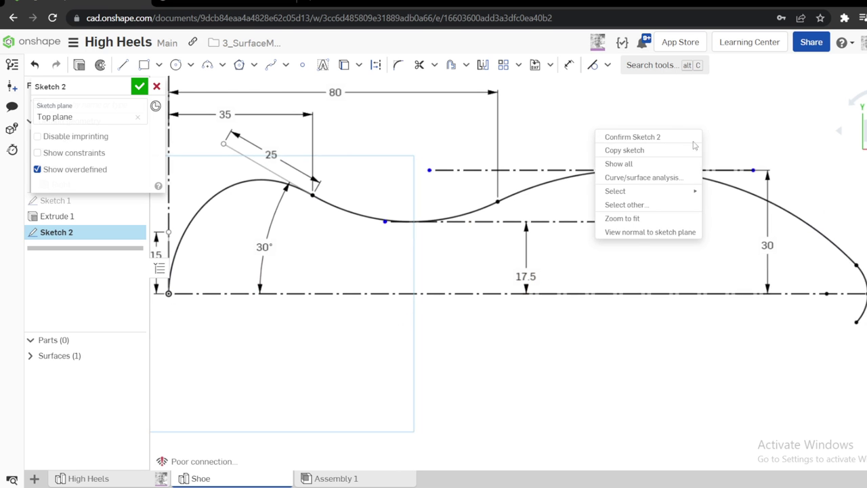
pyautogui.click(637, 178)
pyautogui.moveTo(614, 223); pyautogui.dragTo(708, 252, button='middle')
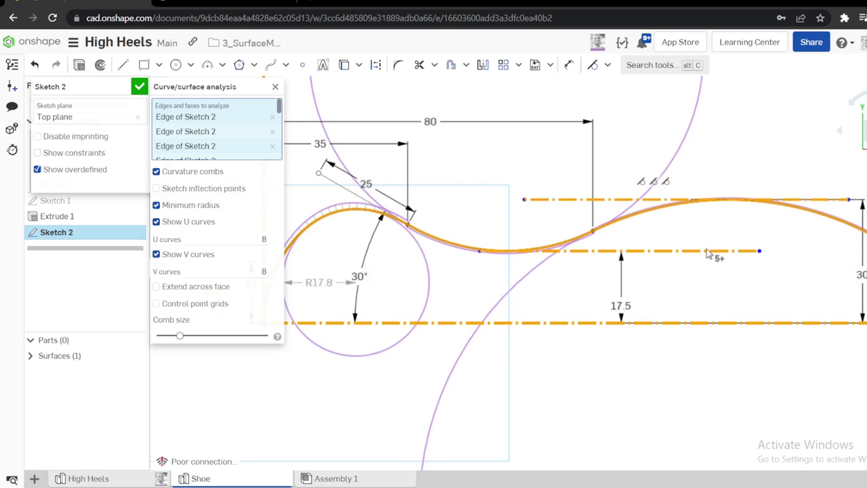
pyautogui.scroll(3, 684, 268)
pyautogui.scroll(-6, 680, 262)
pyautogui.moveTo(644, 274); pyautogui.dragTo(642, 268, button='middle')
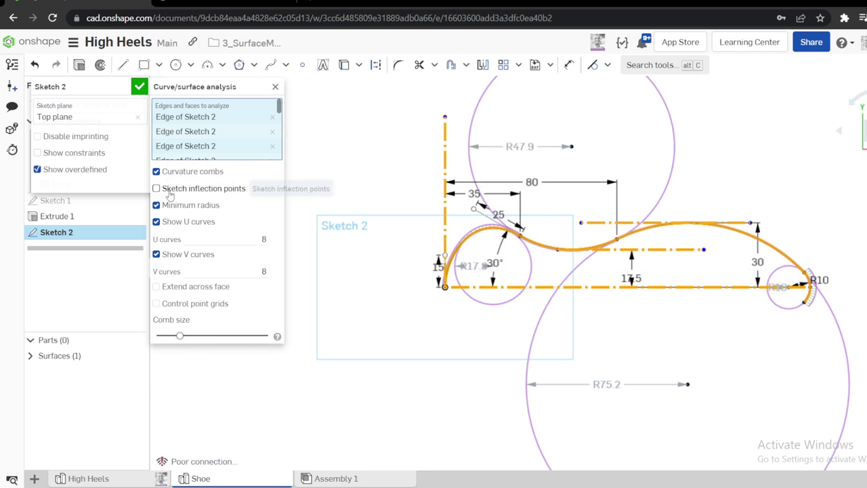
pyautogui.moveTo(179, 335)
pyautogui.mouseDown()
pyautogui.moveTo(224, 336)
pyautogui.moveTo(203, 338)
pyautogui.moveTo(203, 345)
pyautogui.mouseUp()
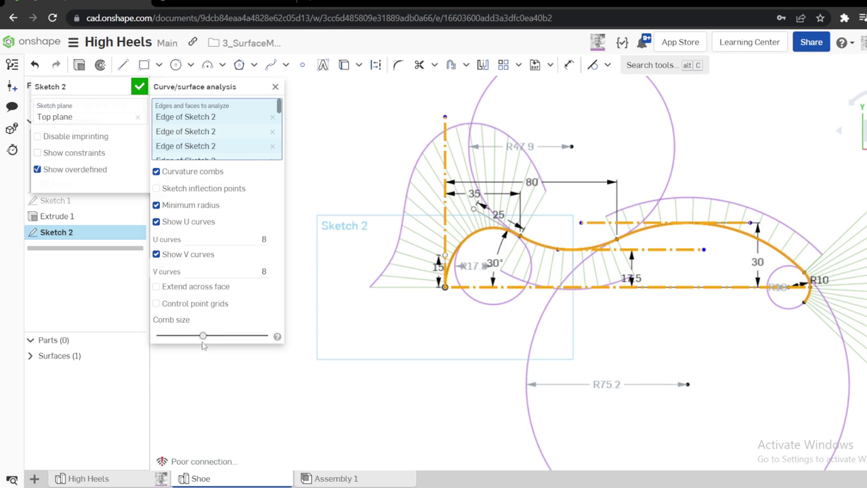
pyautogui.click(275, 86)
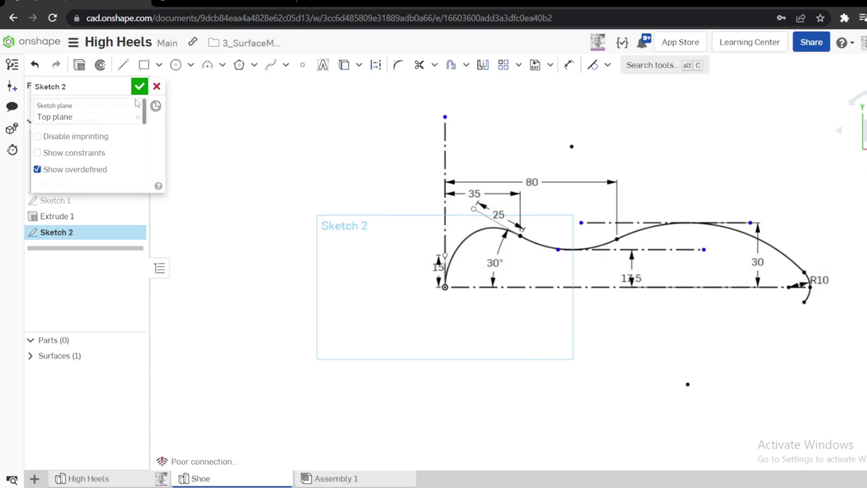
# Finish Sketch 2 and reopen it for editing at the toe arc
pyautogui.click(140, 86)
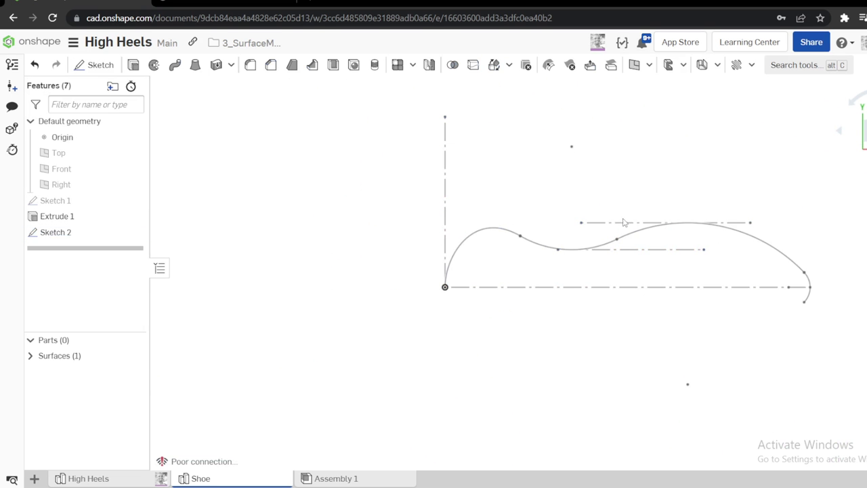
pyautogui.moveTo(624, 223); pyautogui.dragTo(498, 222, button='middle')
pyautogui.scroll(3, 535, 234)
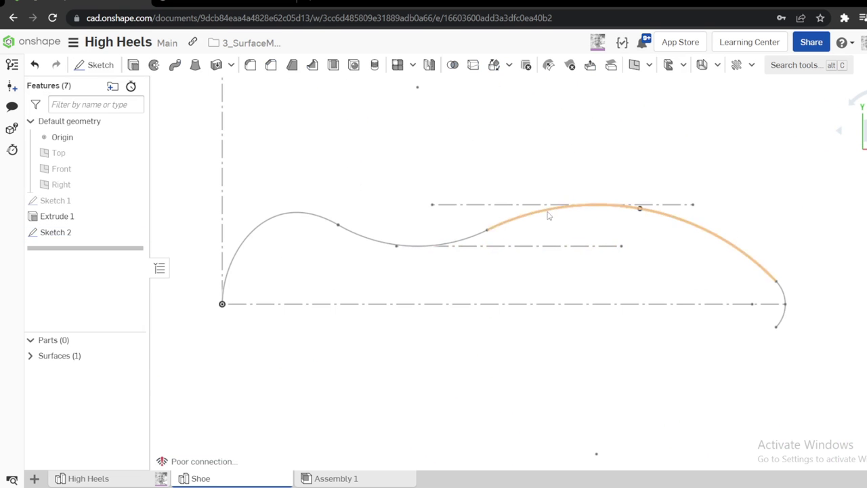
pyautogui.scroll(2, 426, 289)
pyautogui.click(61, 232)
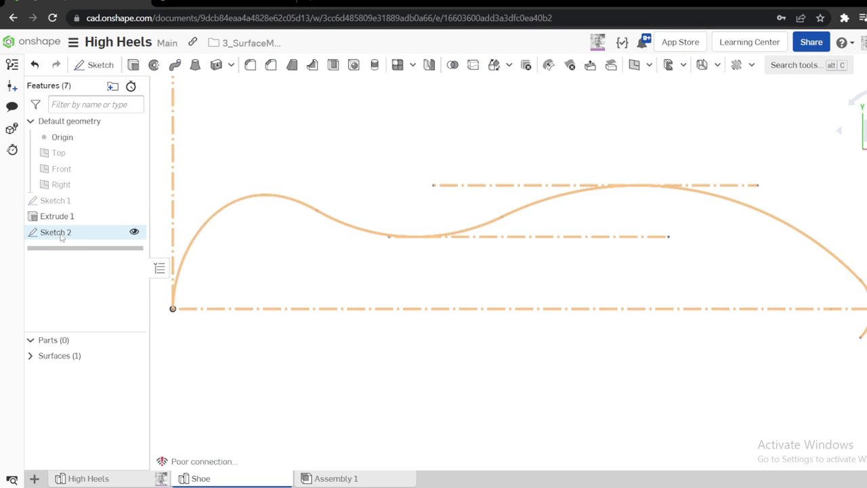
pyautogui.rightClick(67, 237)
pyautogui.click(93, 262)
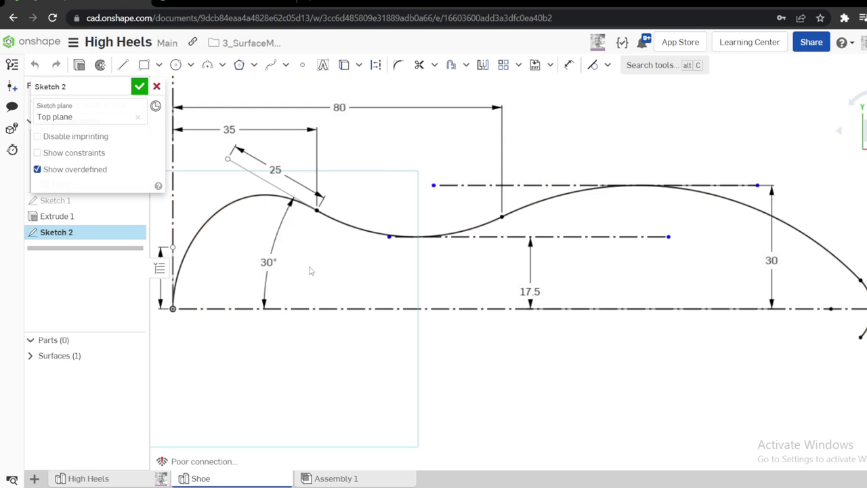
pyautogui.scroll(-2, 571, 308)
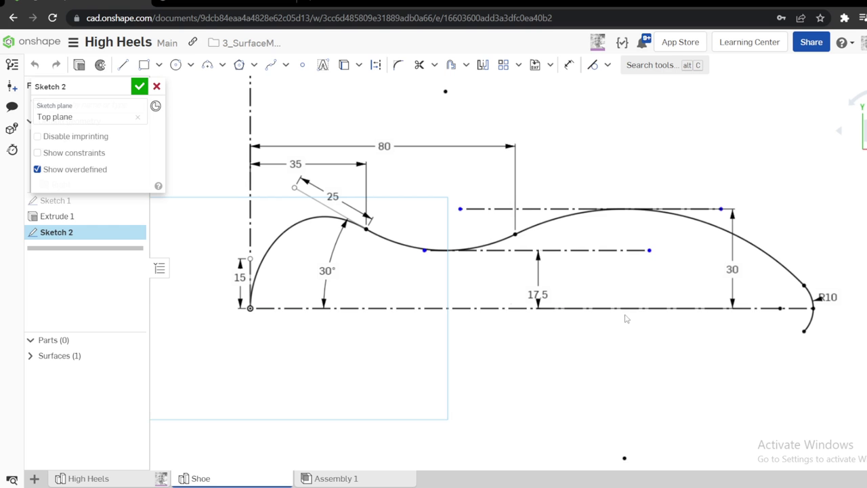
pyautogui.scroll(3, 828, 320)
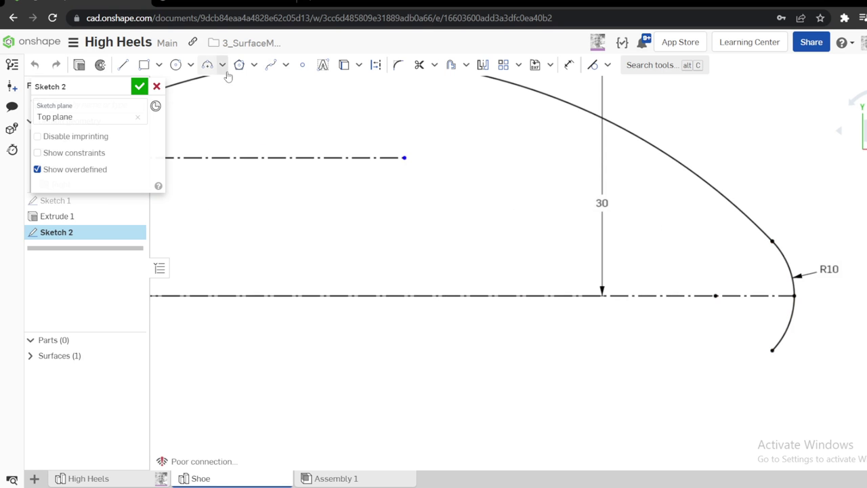
# Split the R10 toe arc where it meets the horizontal construction centerline
pyautogui.click(285, 66)
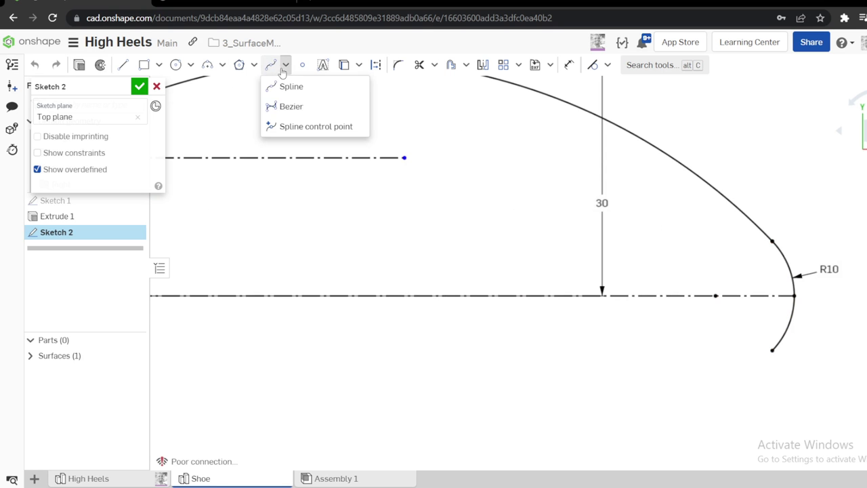
pyautogui.click(434, 65)
pyautogui.click(423, 126)
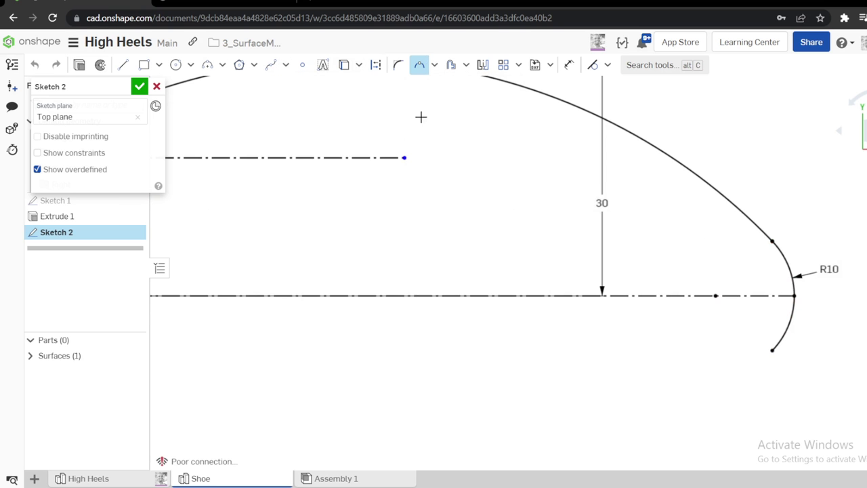
pyautogui.click(795, 295)
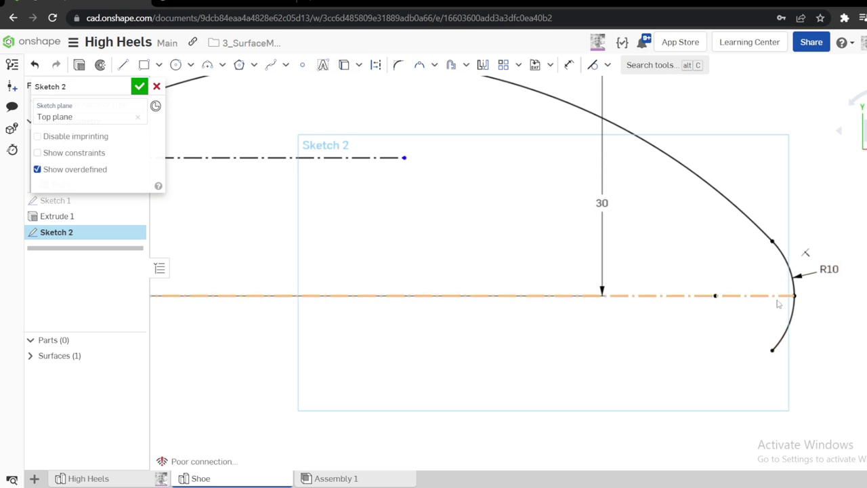
# Mirror the heel spline, the inward-curving arc and the large arc across the horizontal centerline, and finish Sketch 2
pyautogui.scroll(-4, 772, 305)
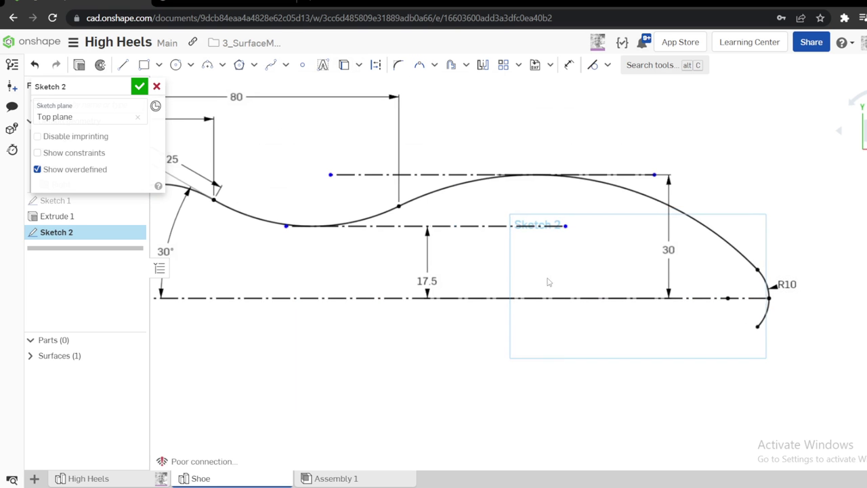
pyautogui.scroll(-3, 765, 291)
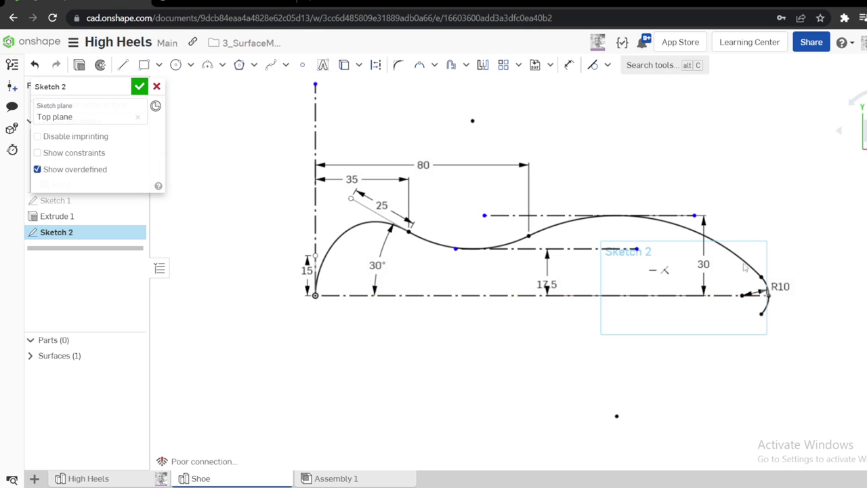
pyautogui.press('s')
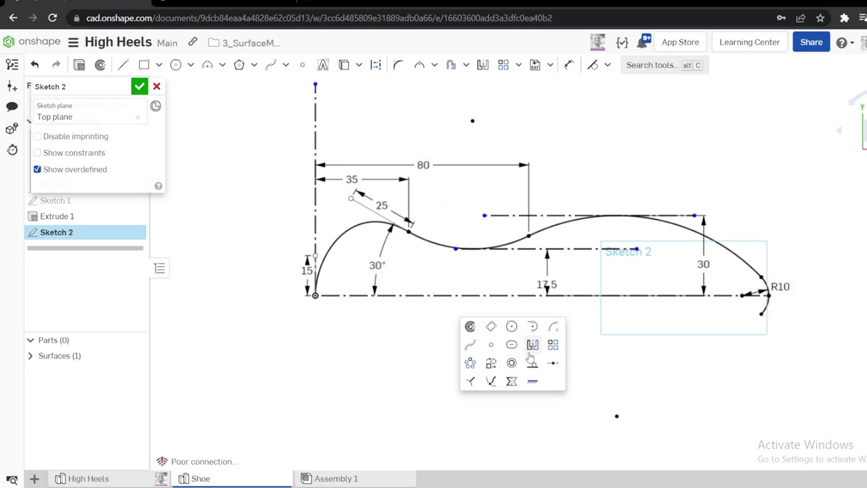
pyautogui.click(532, 349)
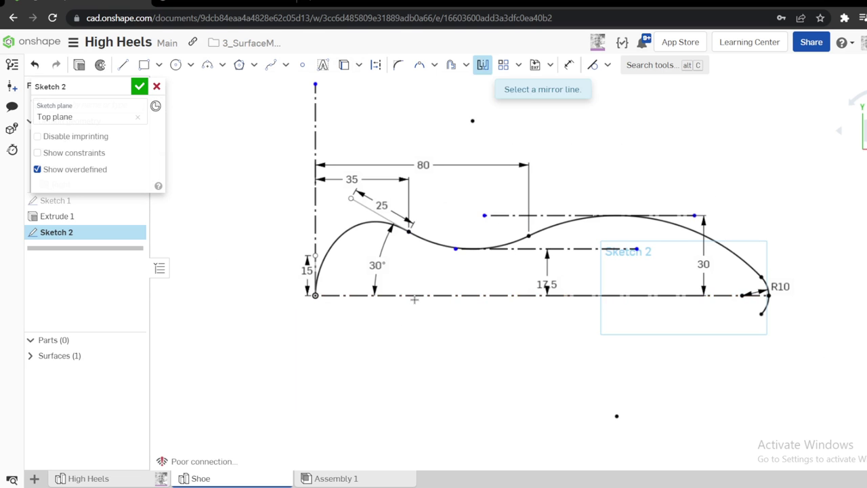
pyautogui.click(412, 296)
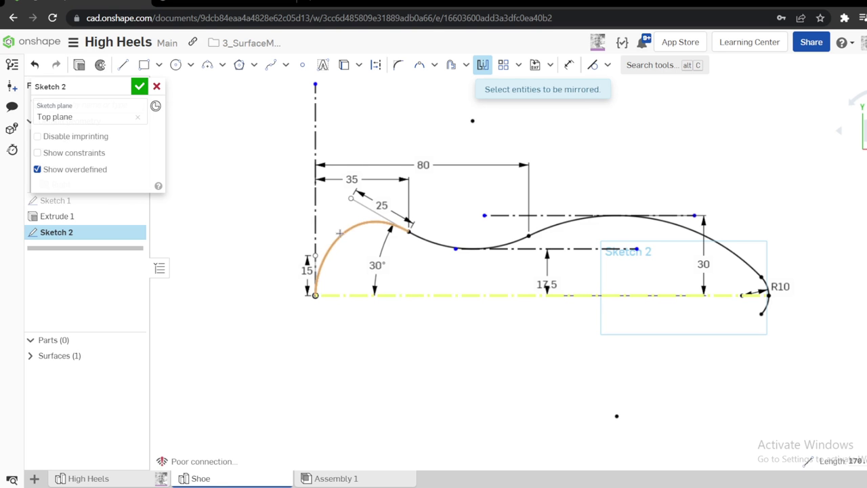
pyautogui.click(346, 236)
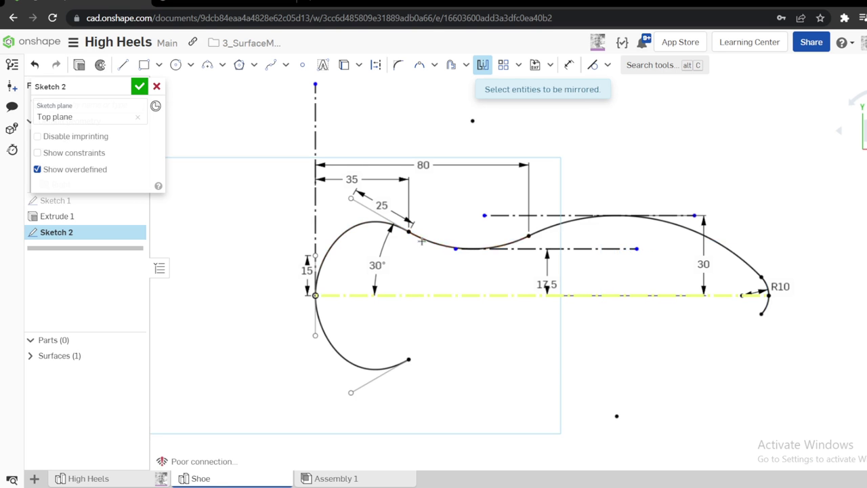
pyautogui.click(515, 241)
pyautogui.click(541, 231)
pyautogui.scroll(2, 779, 285)
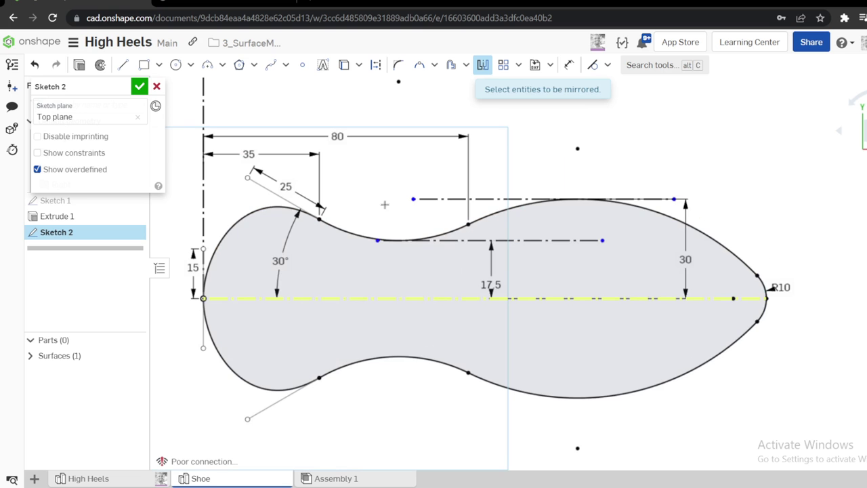
pyautogui.click(139, 87)
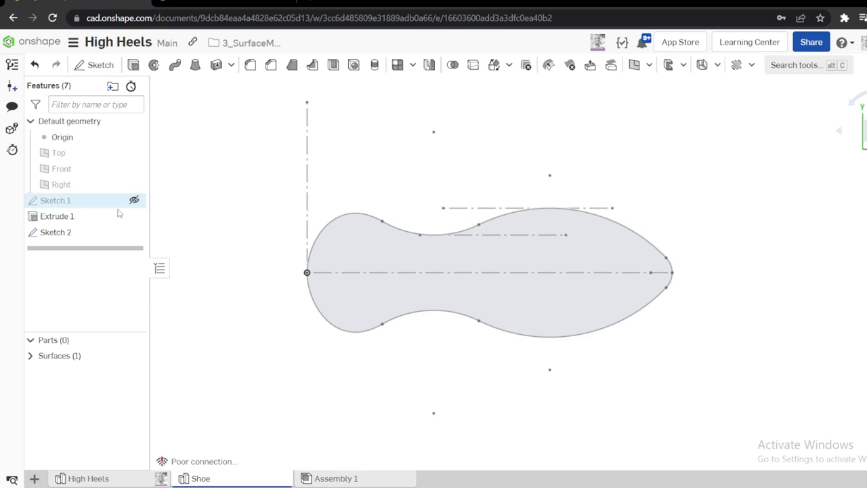
# Show the hidden curved surface together with the finished sole outline
pyautogui.click(135, 356)
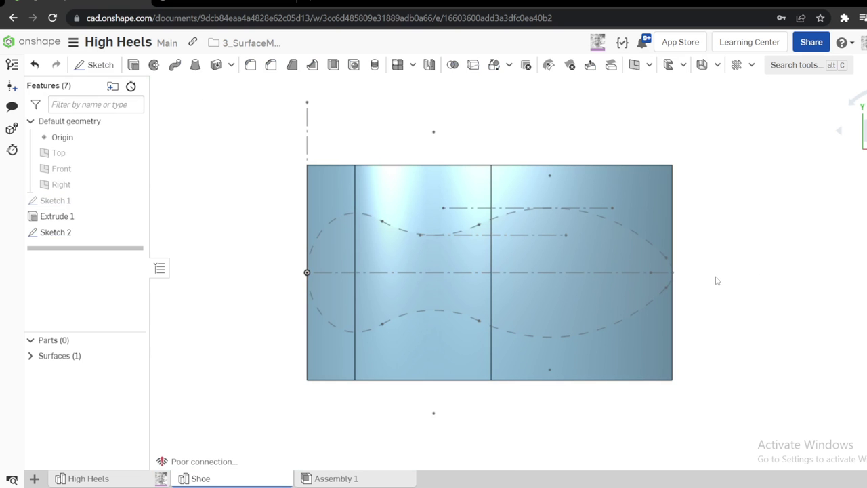
pyautogui.hotkey('shift', '1')
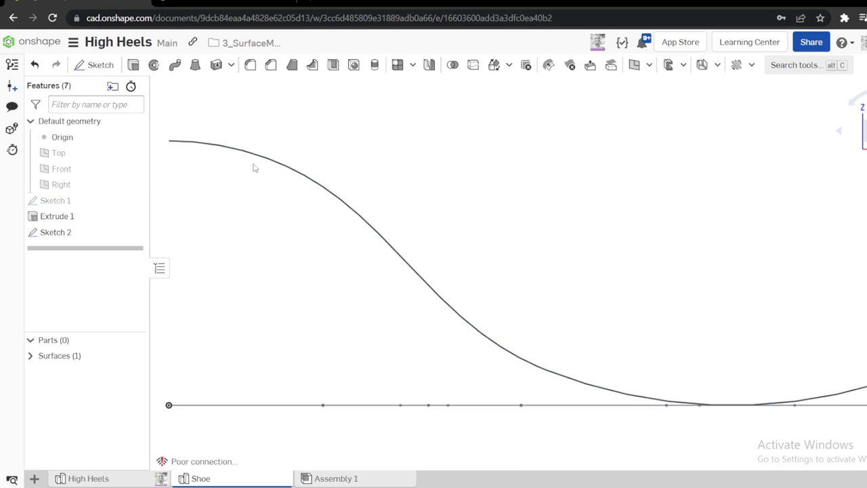
pyautogui.scroll(-2, 535, 323)
pyautogui.moveTo(535, 267); pyautogui.dragTo(283, 277, button='right')
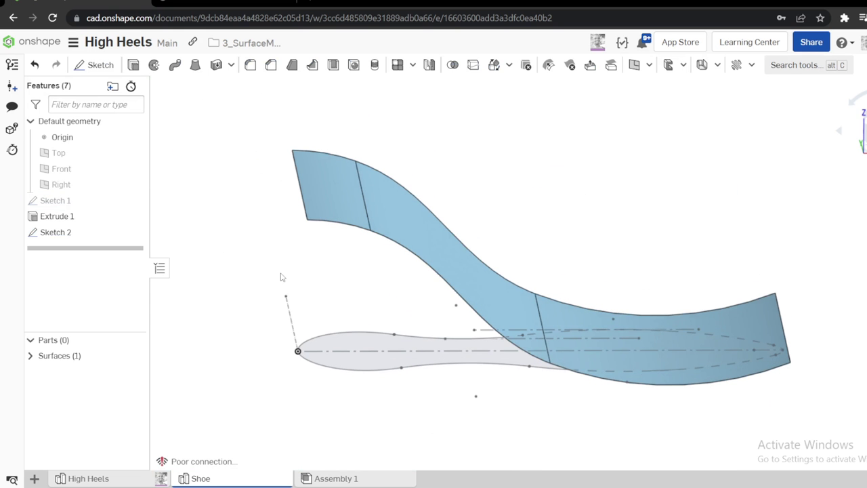
# Start a new Extrude from Sketch 2 and set it to create a surface
pyautogui.click(55, 232)
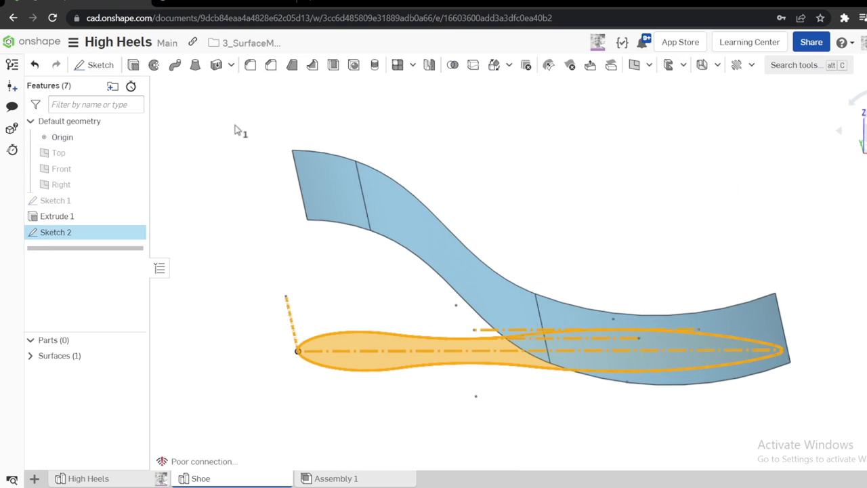
pyautogui.hotkey('shift', 'e')
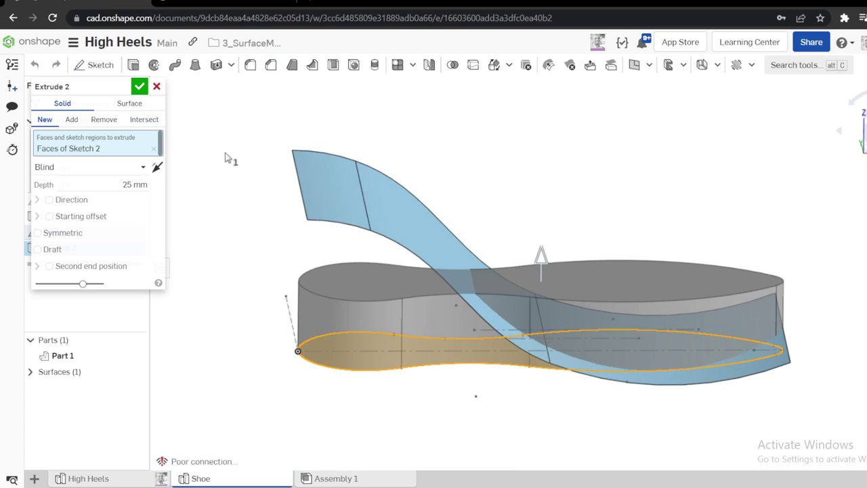
pyautogui.click(131, 103)
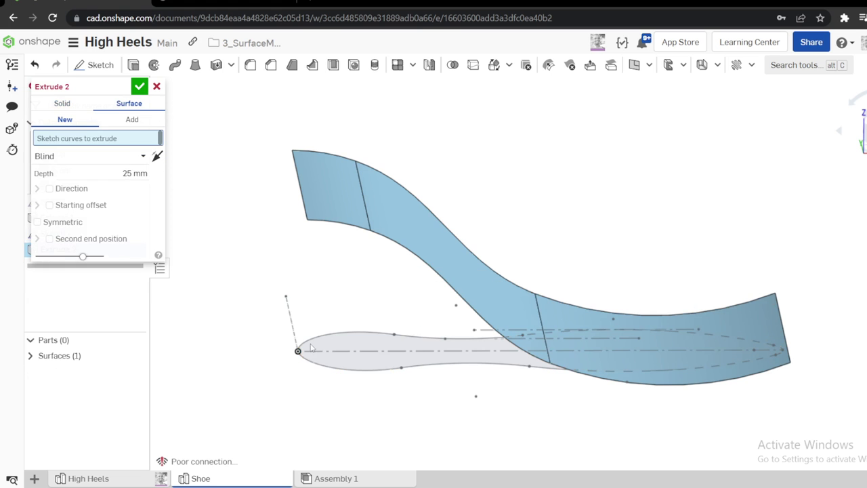
pyautogui.click(320, 370)
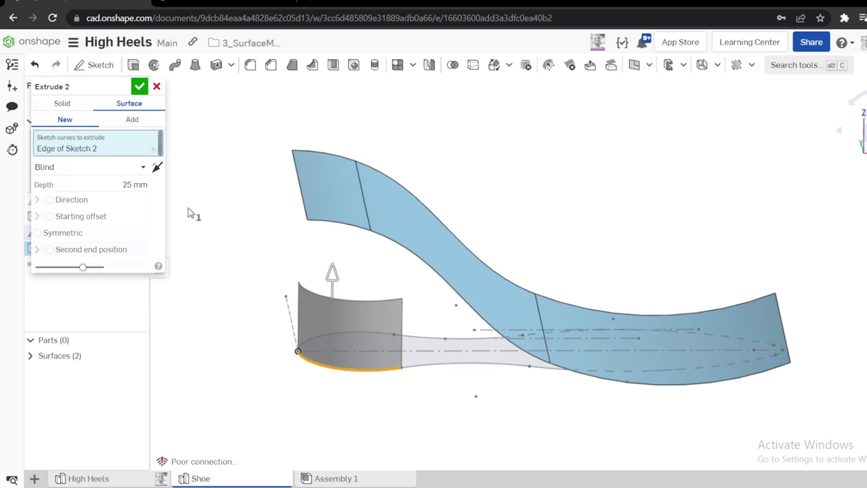
pyautogui.click(428, 364)
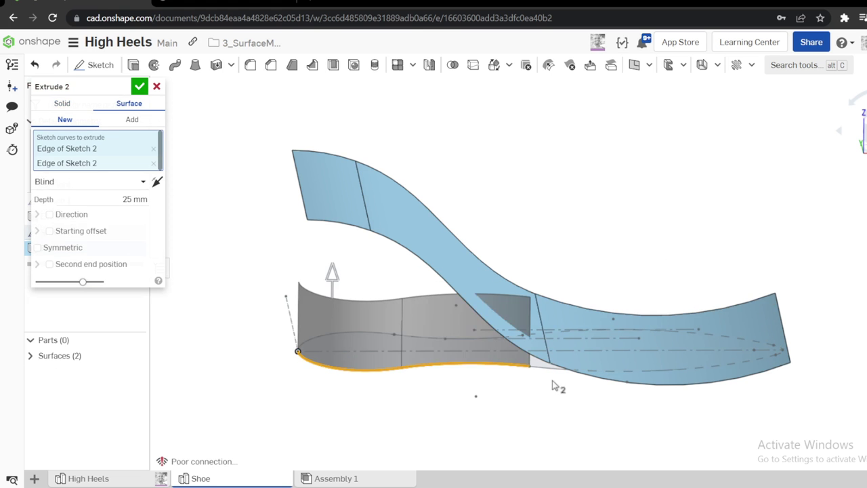
pyautogui.click(547, 368)
pyautogui.moveTo(547, 368); pyautogui.dragTo(548, 407, button='right')
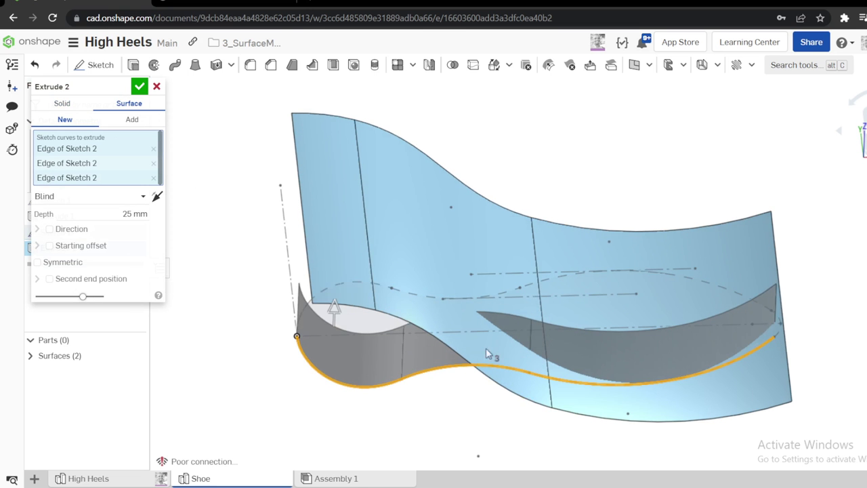
pyautogui.click(323, 290)
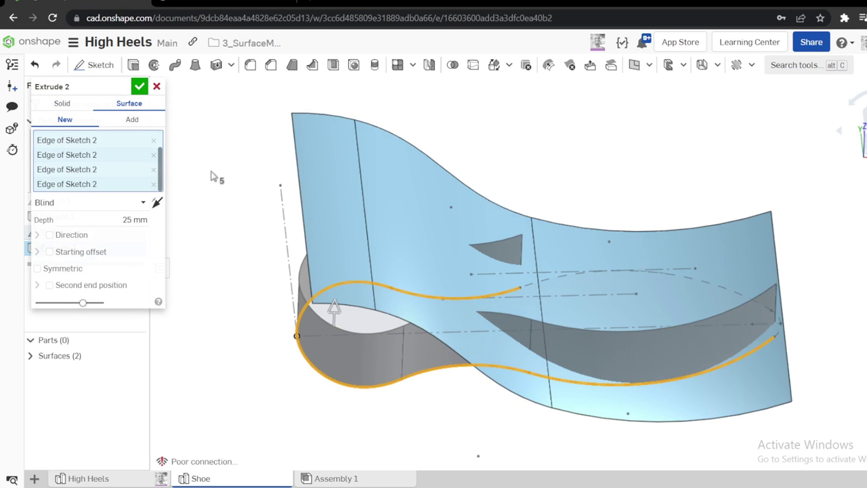
pyautogui.rightClick(182, 155)
pyautogui.click(239, 252)
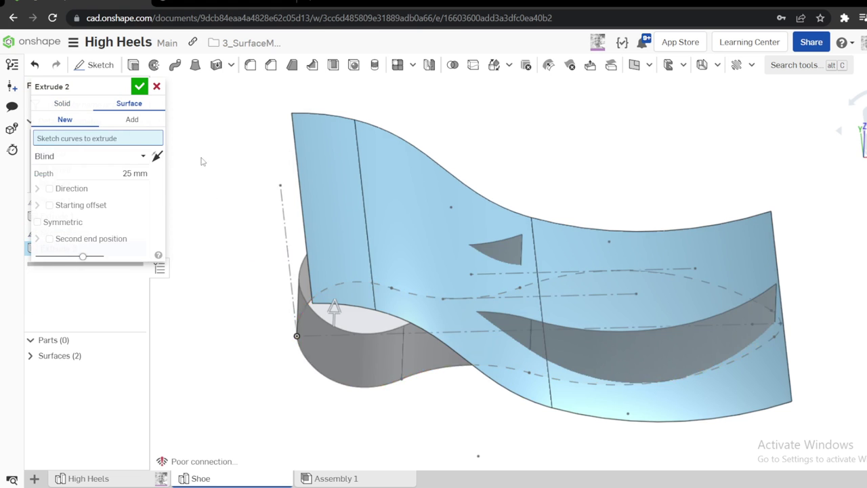
# Add both halves of the sole outline to the surface extrude using an edge selection of type Loop/chain connected
pyautogui.rightClick(203, 163)
pyautogui.click(309, 220)
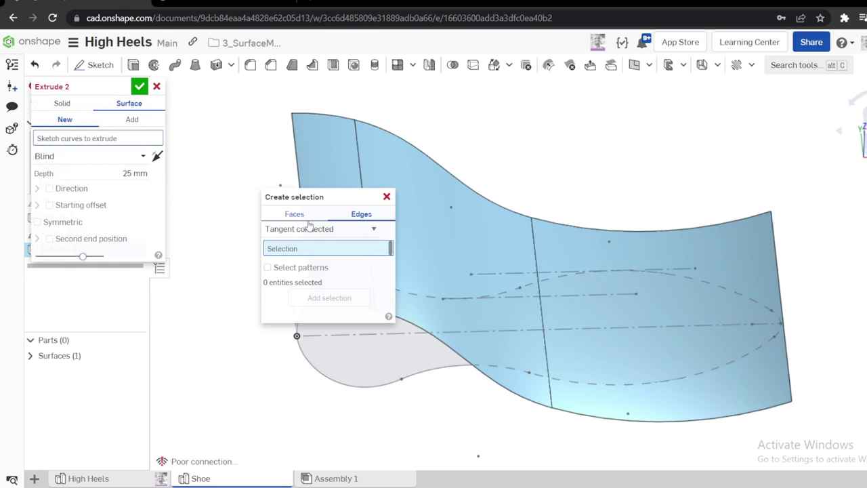
pyautogui.click(299, 230)
pyautogui.click(298, 255)
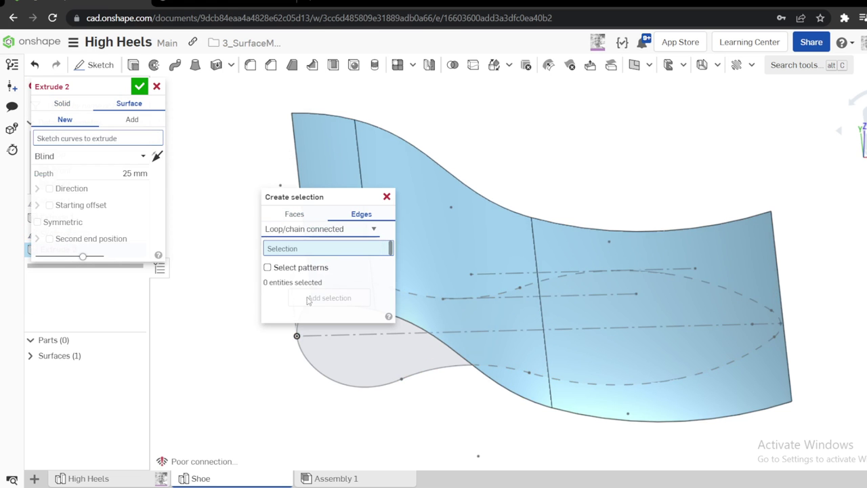
pyautogui.click(323, 373)
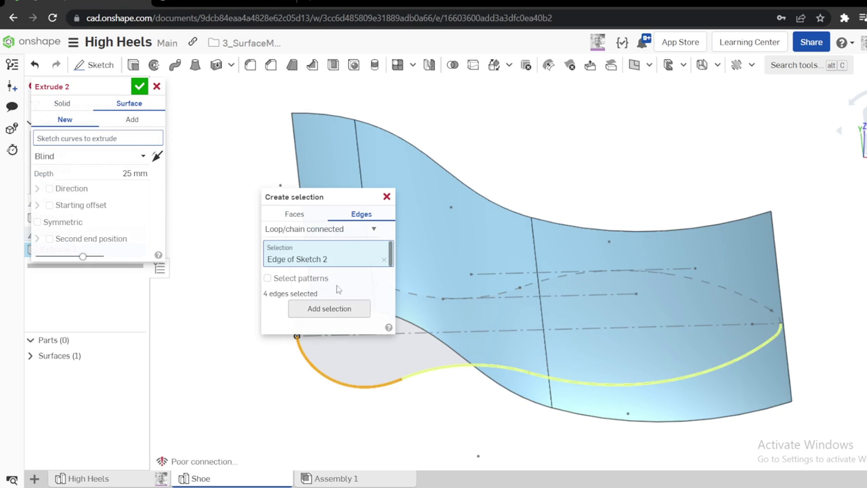
pyautogui.moveTo(295, 197); pyautogui.dragTo(146, 197)
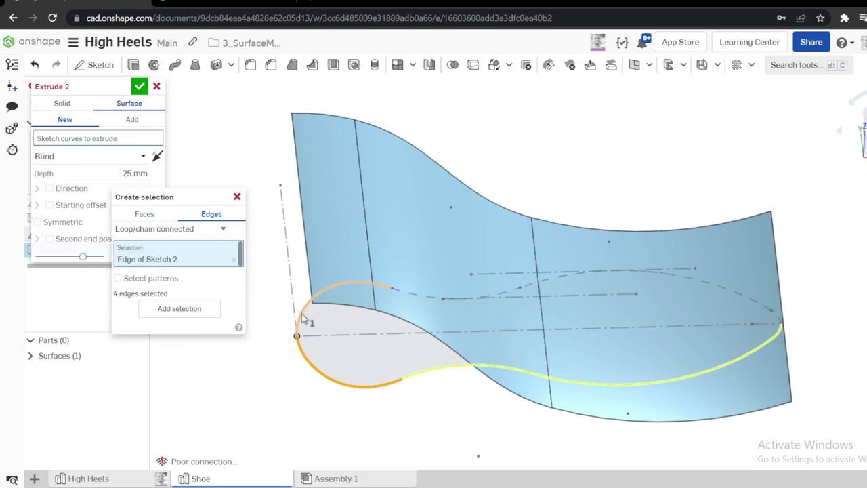
pyautogui.click(303, 319)
pyautogui.click(189, 323)
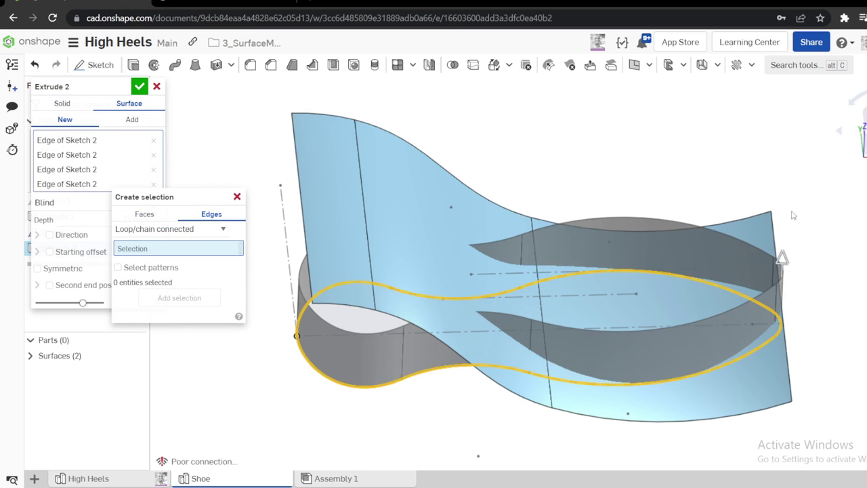
# Extend the surface extrude upward past the curved surface's highest point, enable a Blind second end position, and accept the feature
pyautogui.hotkey('shift', '1')
pyautogui.scroll(-2, 832, 281)
pyautogui.scroll(-2, 712, 252)
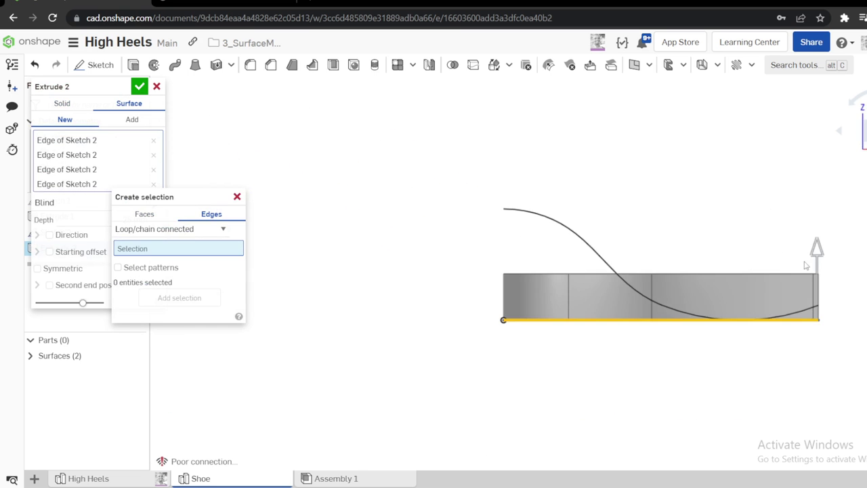
pyautogui.moveTo(818, 252); pyautogui.dragTo(813, 146)
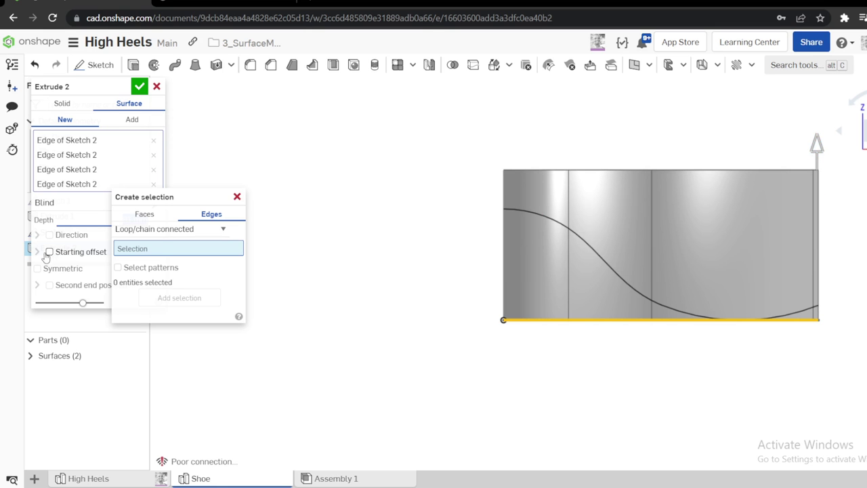
pyautogui.click(48, 286)
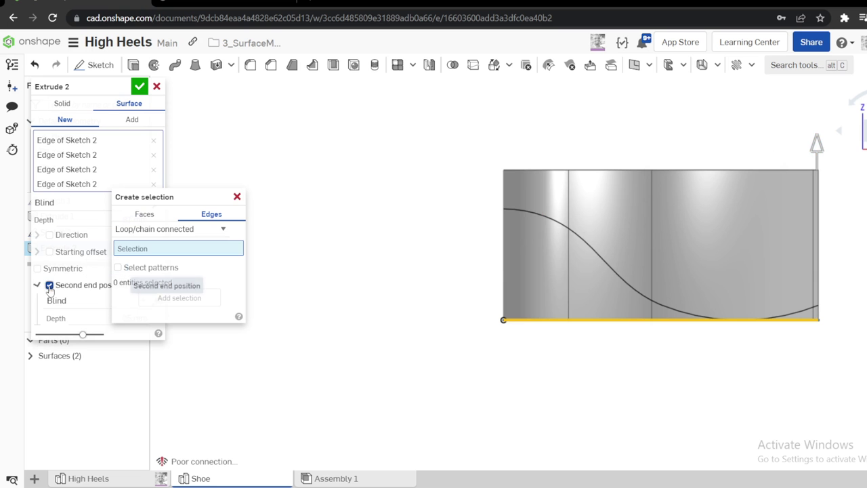
pyautogui.click(237, 197)
pyautogui.click(138, 86)
# Mutually trim the extruded sole-outline surface as first surface against the curved side-profile surface as second surface, leaving Merge off
pyautogui.moveTo(457, 145); pyautogui.dragTo(461, 172, button='right')
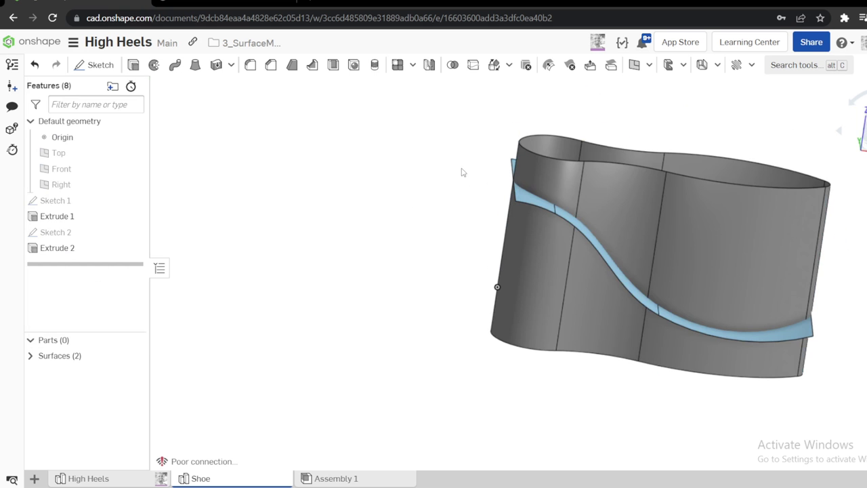
pyautogui.moveTo(497, 286); pyautogui.dragTo(257, 132, button='right')
pyautogui.hotkey('shift', '5')
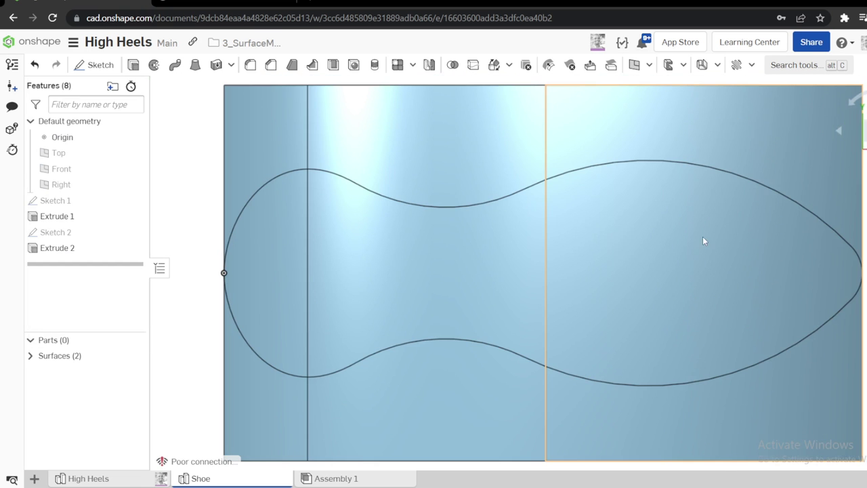
pyautogui.hotkey('shift', '1')
pyautogui.hotkey('shift', '5')
pyautogui.hotkey('shift', '7')
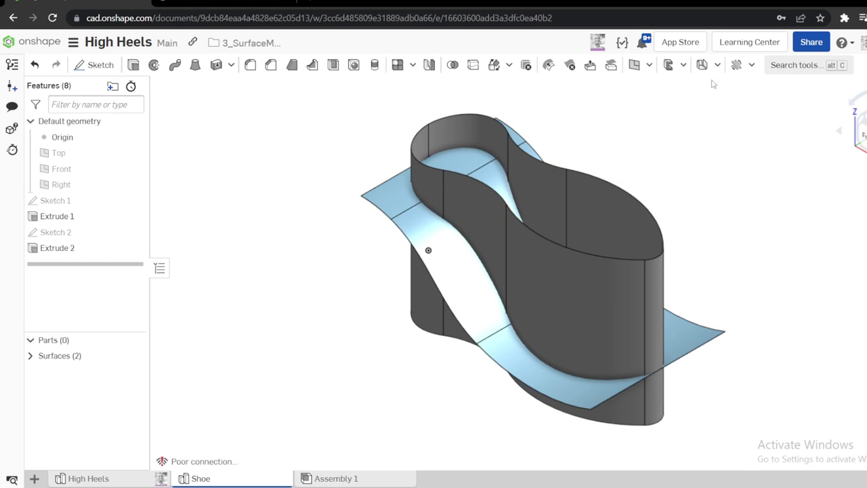
pyautogui.click(649, 65)
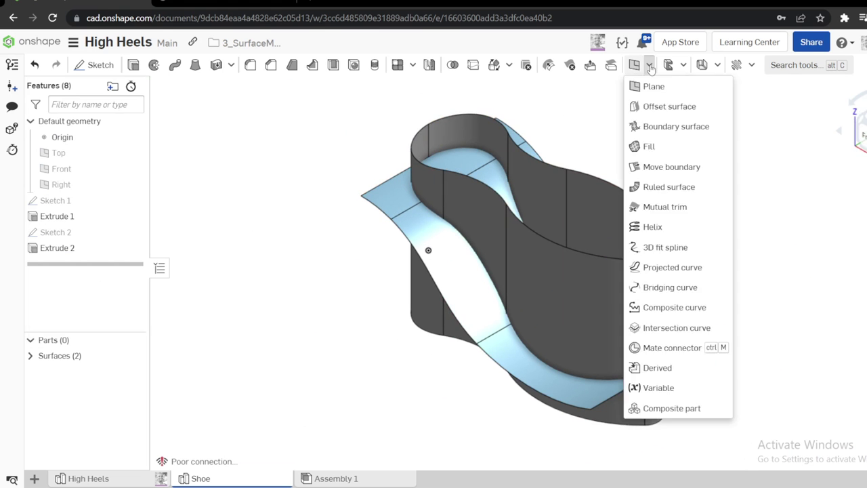
pyautogui.click(668, 207)
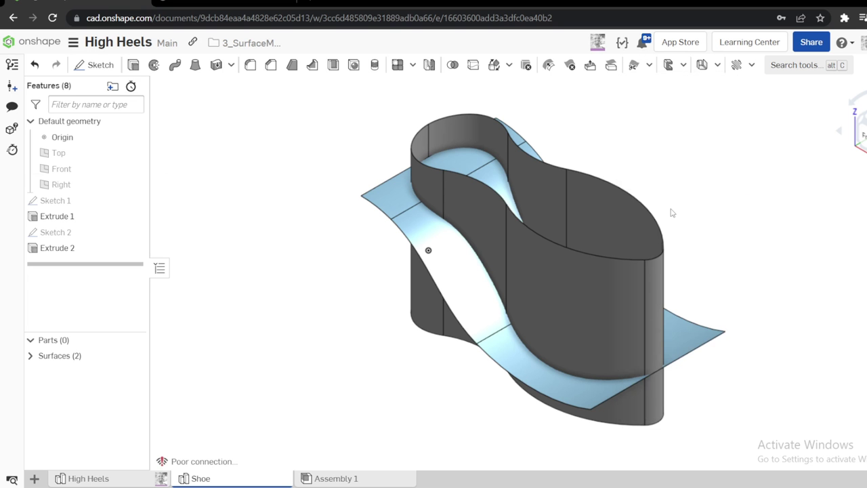
pyautogui.click(501, 198)
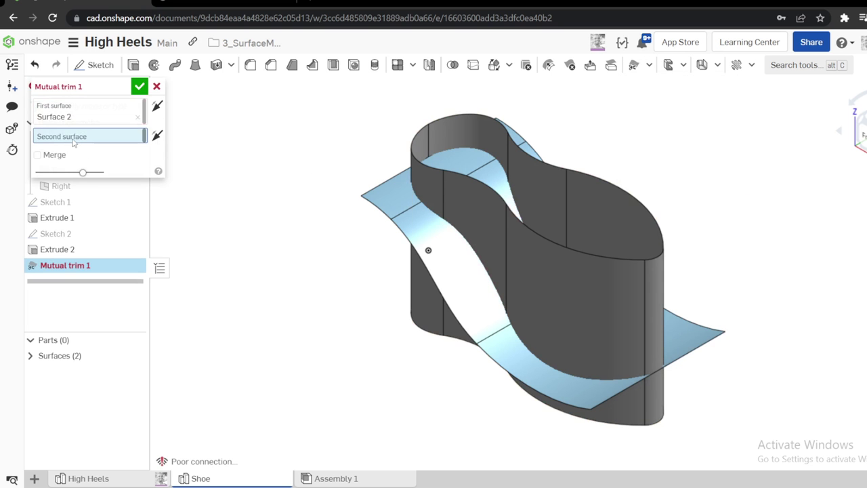
pyautogui.click(447, 250)
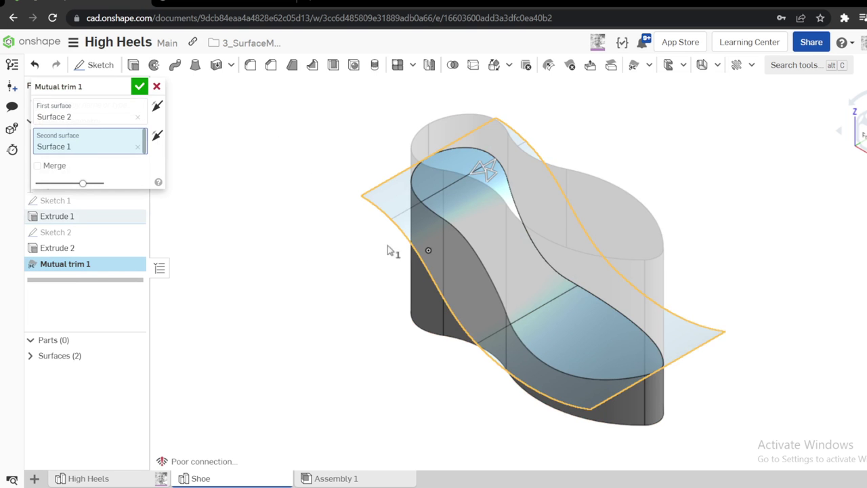
pyautogui.moveTo(305, 217); pyautogui.dragTo(310, 235, button='right')
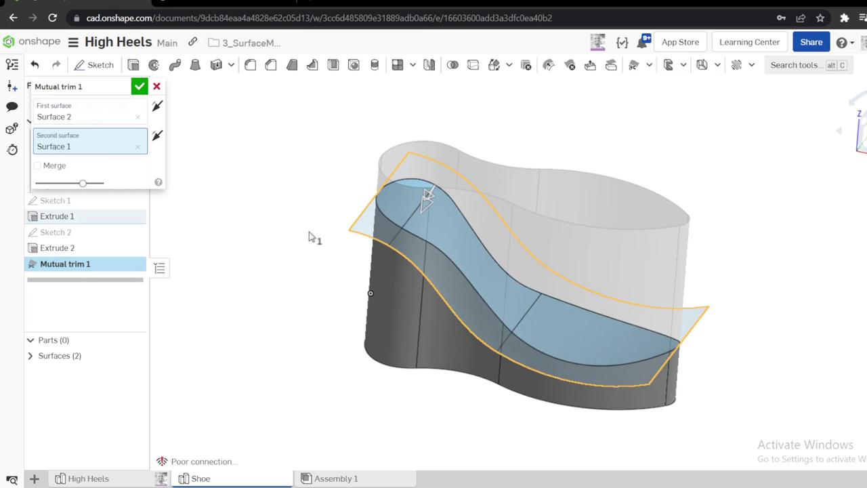
pyautogui.click(139, 87)
# Delete the remaining vertical wall surface of the sole outline, keeping only the trimmed curved sole
pyautogui.moveTo(304, 224); pyautogui.dragTo(349, 211, button='right')
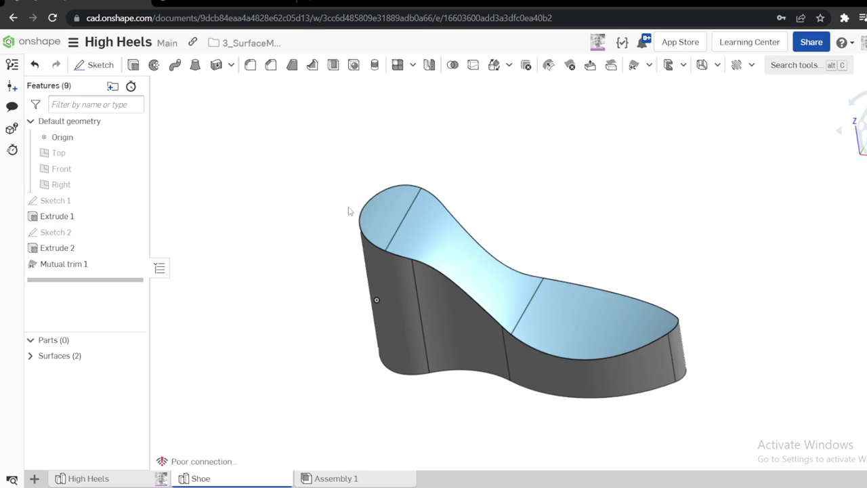
pyautogui.click(437, 311)
pyautogui.press('s')
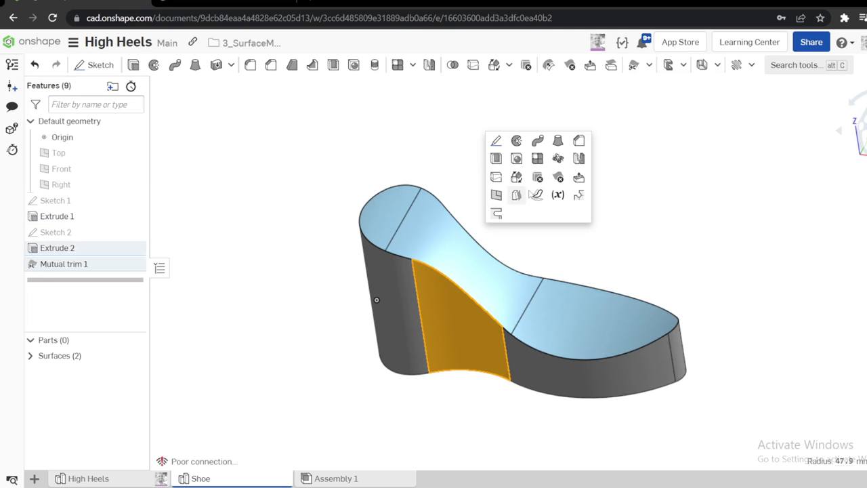
pyautogui.click(539, 178)
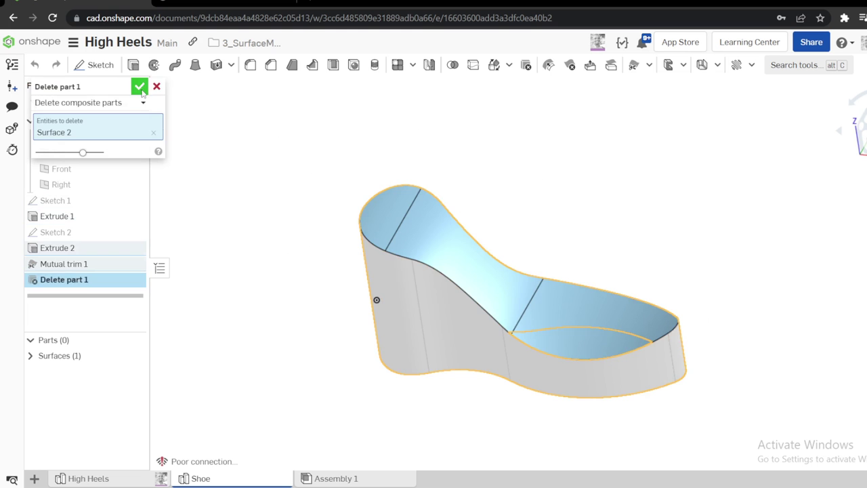
pyautogui.click(140, 89)
# Display the Curvature color map on the trimmed sole surface
pyautogui.moveTo(552, 215); pyautogui.dragTo(580, 220, button='right')
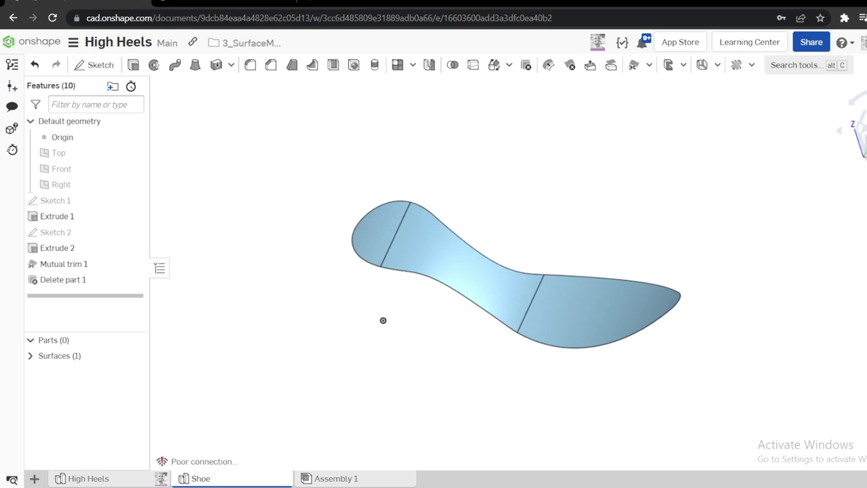
pyautogui.click(863, 170)
pyautogui.moveTo(851, 376)
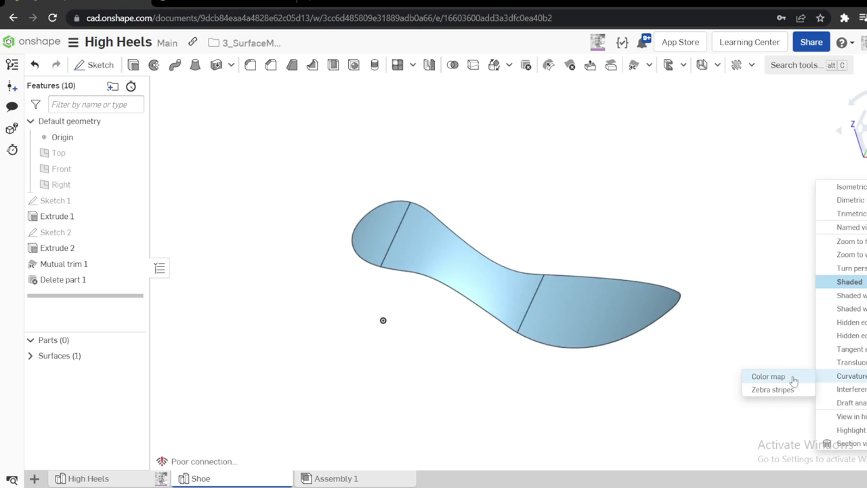
pyautogui.click(772, 376)
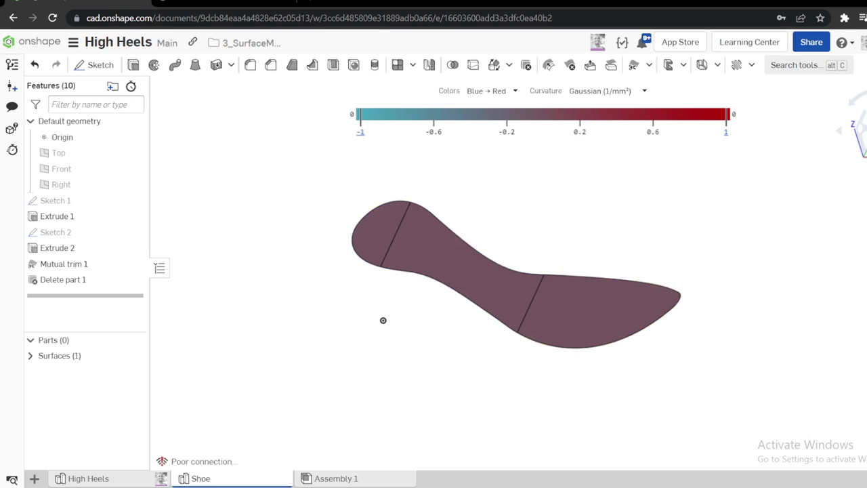
# Replace the color map with Zebra stripes, examine stripe continuity across the sole's face boundaries, and close the analysis
pyautogui.click(863, 171)
pyautogui.moveTo(852, 376)
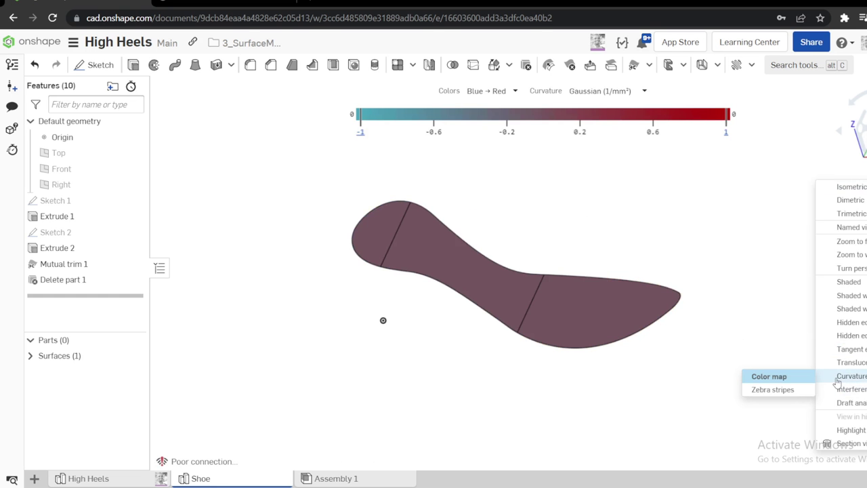
pyautogui.click(794, 397)
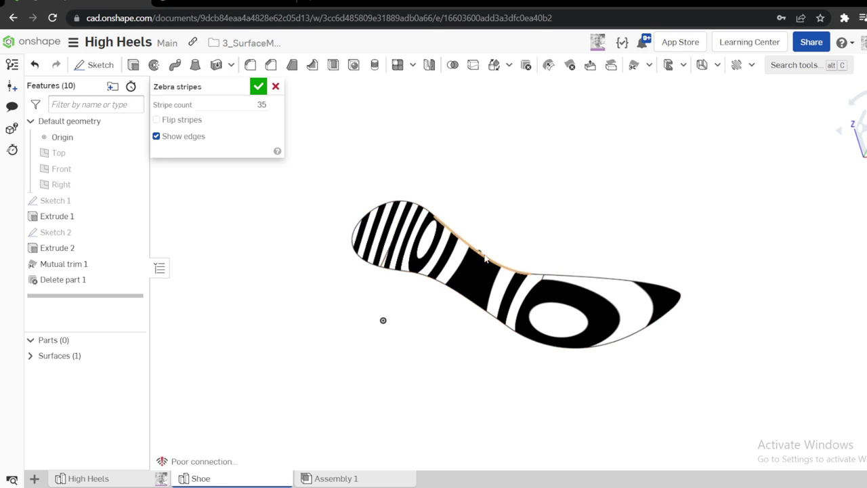
pyautogui.scroll(2, 500, 264)
pyautogui.moveTo(507, 265)
pyautogui.mouseDown(button='right')
pyautogui.moveTo(505, 280)
pyautogui.moveTo(569, 238)
pyautogui.moveTo(563, 264)
pyautogui.moveTo(828, 134)
pyautogui.mouseUp(button='right')
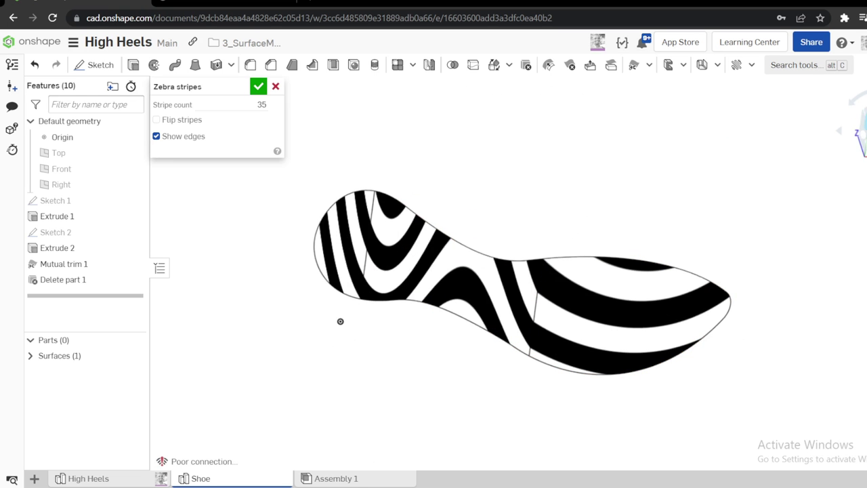
pyautogui.click(863, 130)
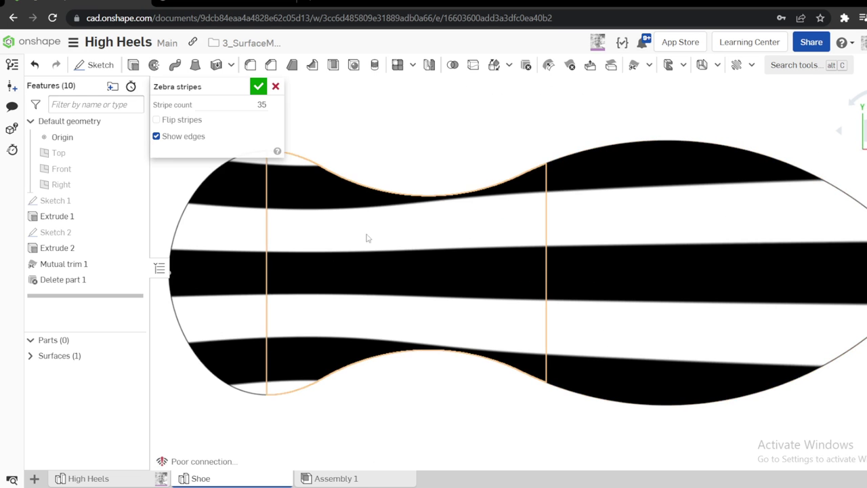
pyautogui.moveTo(597, 176)
pyautogui.mouseDown(button='right')
pyautogui.moveTo(611, 233)
pyautogui.moveTo(622, 220)
pyautogui.mouseUp(button='right')
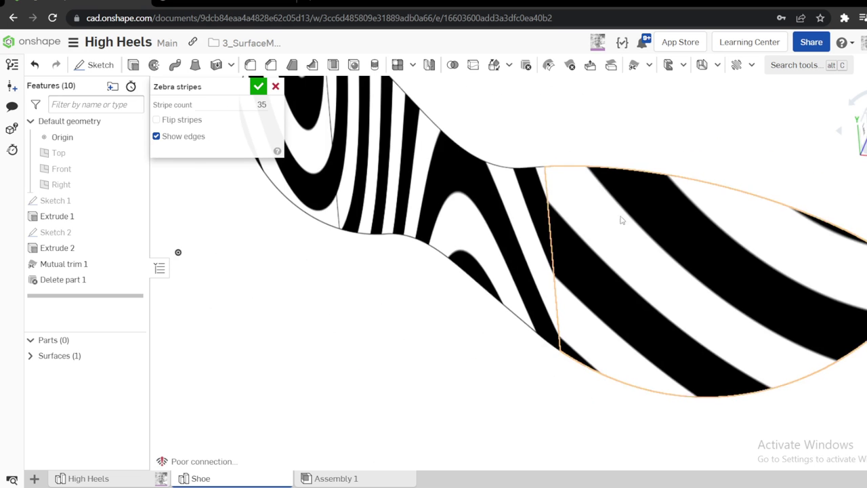
pyautogui.moveTo(701, 225)
pyautogui.mouseDown(button='right')
pyautogui.moveTo(692, 216)
pyautogui.moveTo(702, 207)
pyautogui.moveTo(600, 231)
pyautogui.moveTo(579, 301)
pyautogui.mouseUp(button='right')
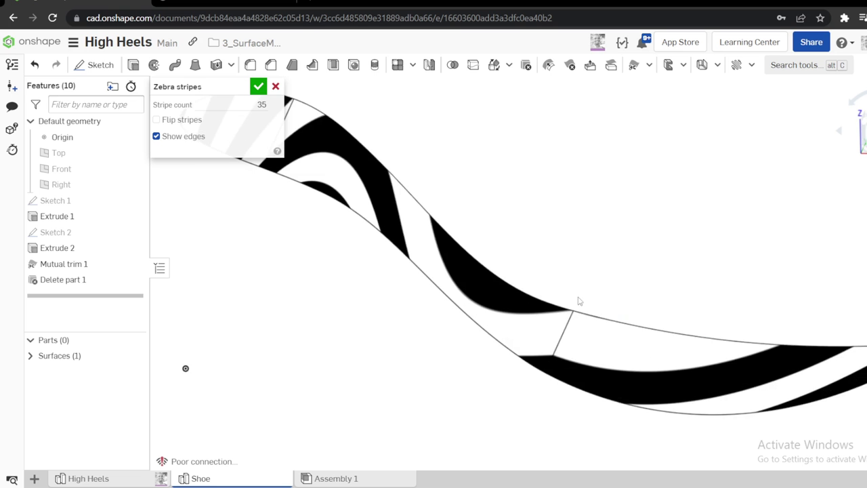
pyautogui.scroll(5, 579, 300)
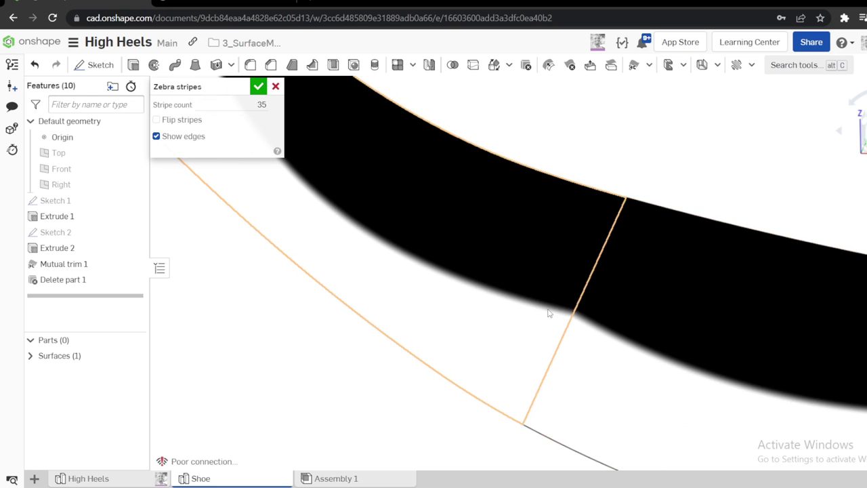
pyautogui.moveTo(549, 313); pyautogui.dragTo(624, 252, button='right')
pyautogui.moveTo(703, 174); pyautogui.dragTo(334, 136, button='right')
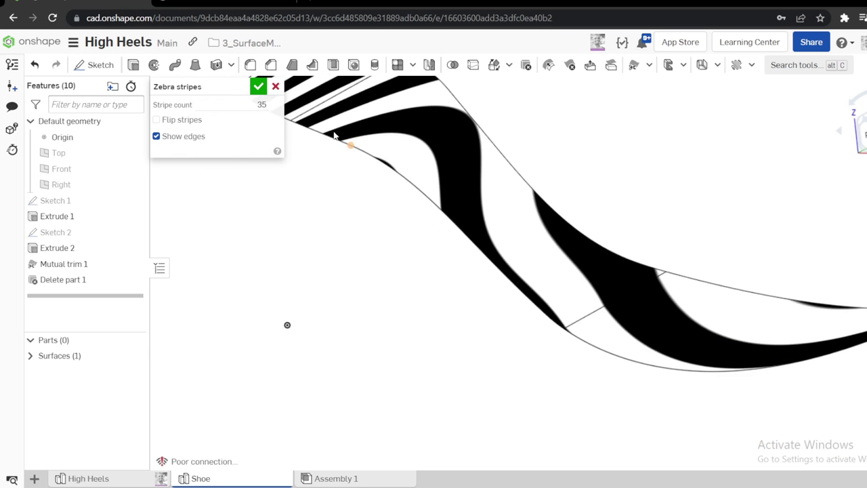
pyautogui.click(277, 87)
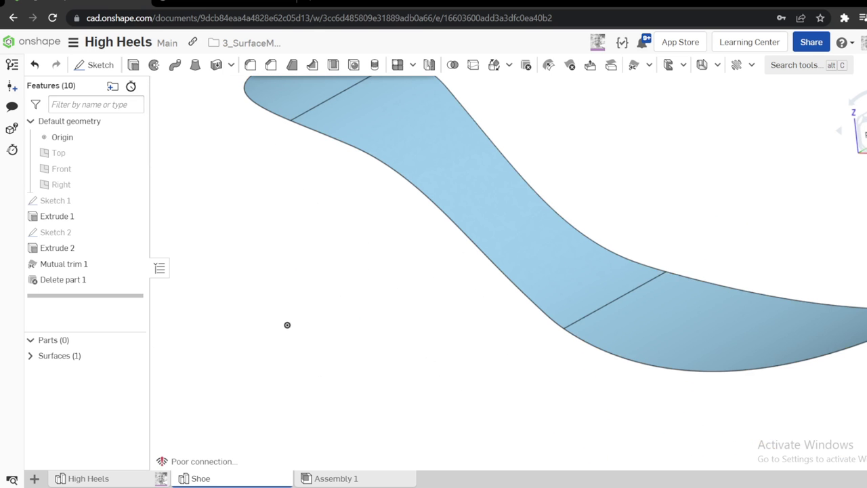
# Open the High Heels Part Studio and examine the finished heel's shape and its side and inner faces where they join the sole
pyautogui.scroll(-3, 551, 292)
pyautogui.moveTo(551, 292); pyautogui.dragTo(587, 293, button='right')
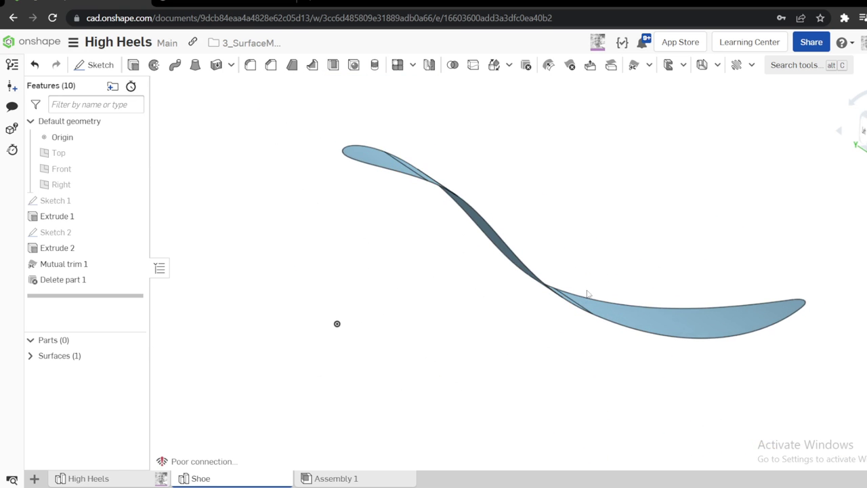
pyautogui.click(112, 480)
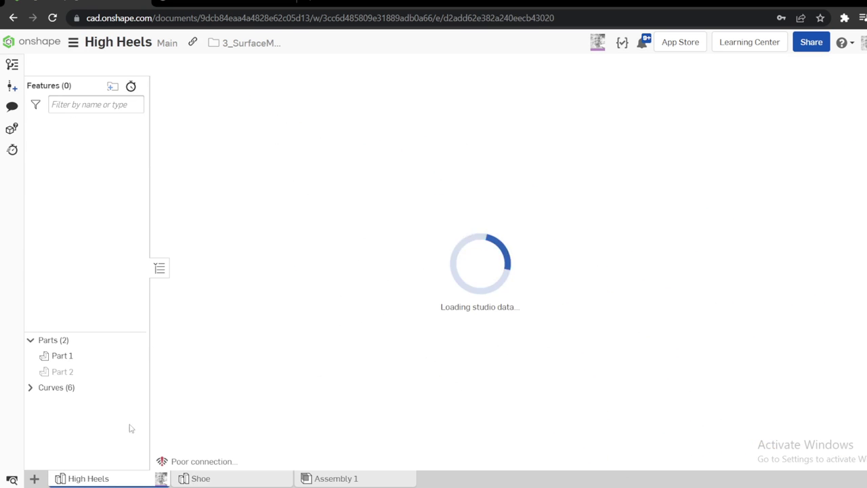
pyautogui.moveTo(427, 271); pyautogui.dragTo(280, 244, button='right')
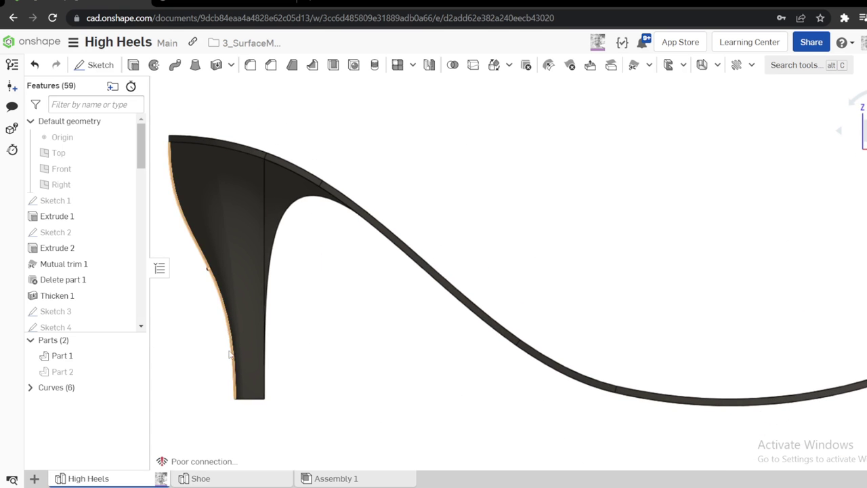
pyautogui.moveTo(236, 401); pyautogui.dragTo(306, 368, button='right')
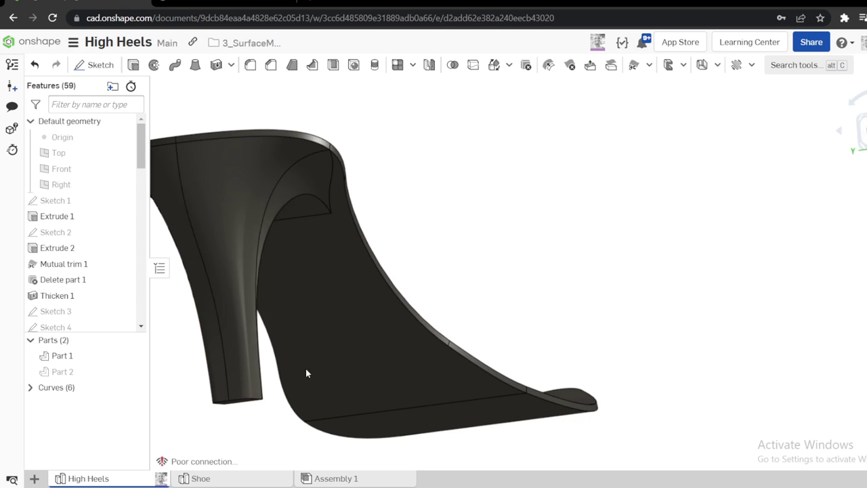
pyautogui.click(227, 200)
pyautogui.moveTo(341, 206); pyautogui.dragTo(293, 187, button='right')
pyautogui.click(377, 158)
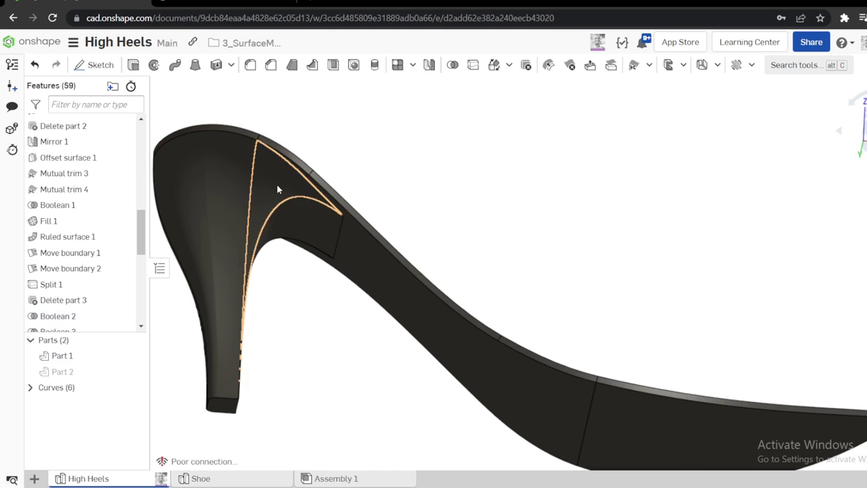
pyautogui.moveTo(287, 238); pyautogui.dragTo(269, 223, button='right')
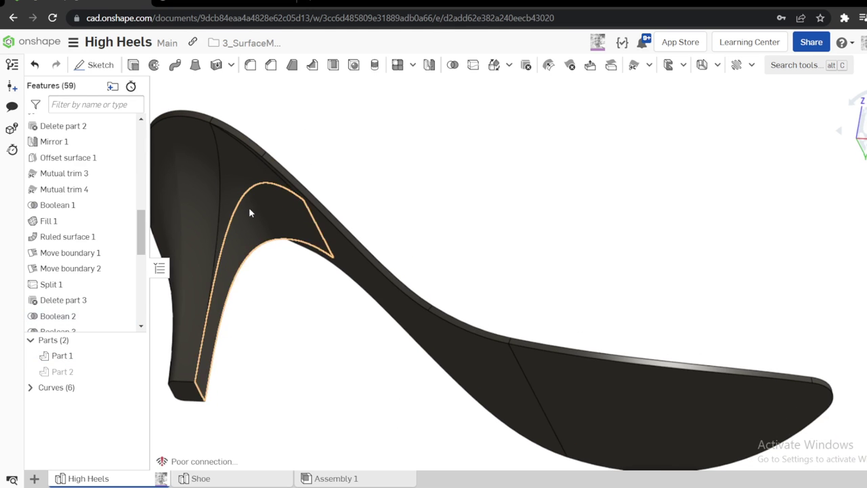
pyautogui.click(249, 207)
pyautogui.click(300, 181)
pyautogui.click(246, 181)
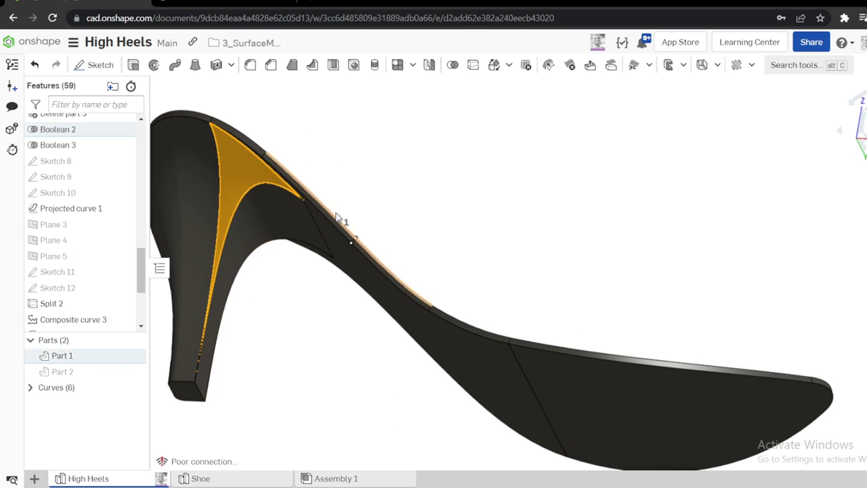
pyautogui.click(281, 392)
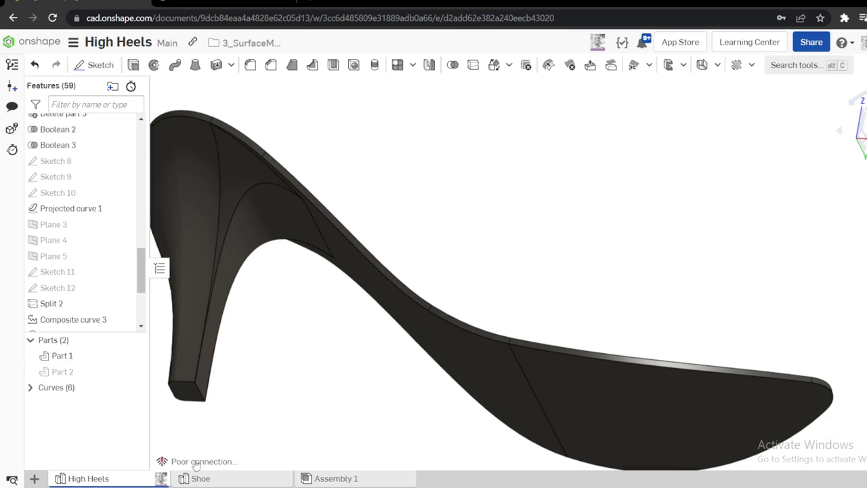
# Return to the Shoe Part Studio and turn the trimmed sole to a side view
pyautogui.click(214, 481)
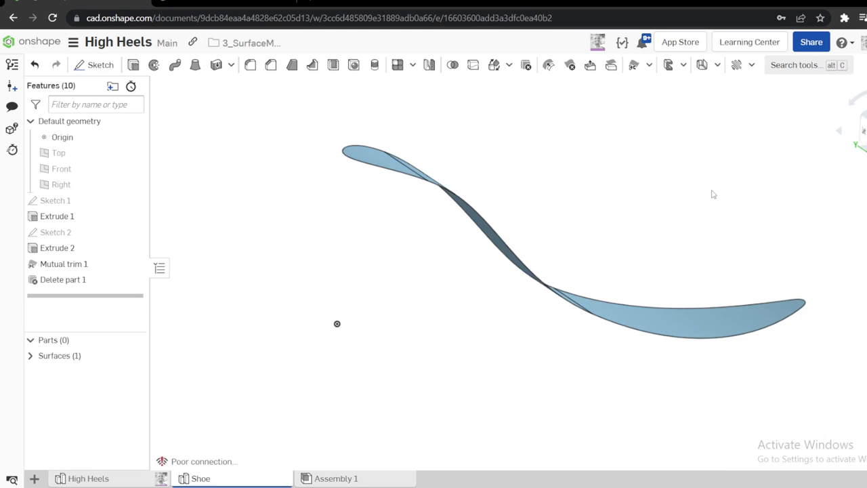
pyautogui.moveTo(662, 230)
pyautogui.mouseDown(button='right')
pyautogui.moveTo(644, 223)
pyautogui.moveTo(668, 215)
pyautogui.moveTo(633, 237)
pyautogui.moveTo(640, 225)
pyautogui.moveTo(823, 148)
pyautogui.mouseUp(button='right')
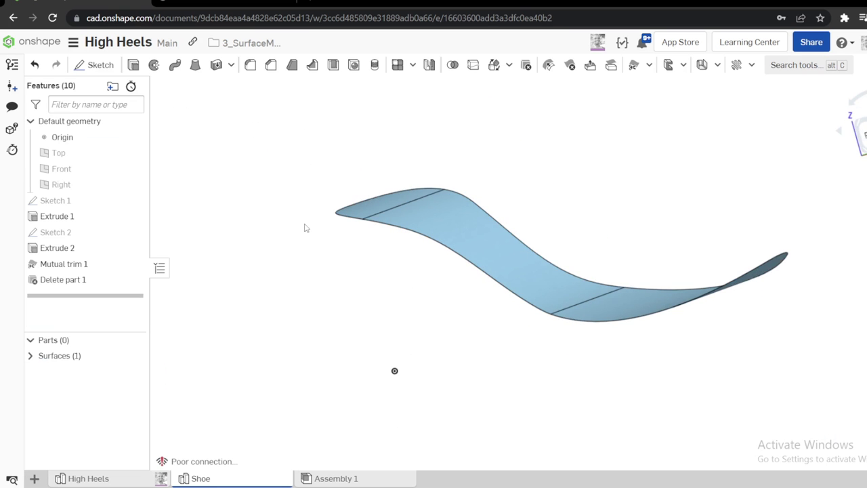
pyautogui.moveTo(286, 228); pyautogui.dragTo(207, 223, button='right')
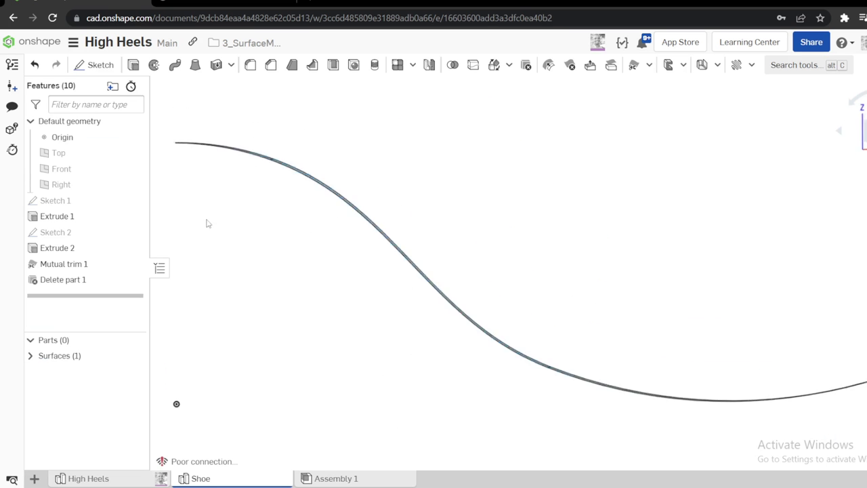
pyautogui.rightClick(76, 171)
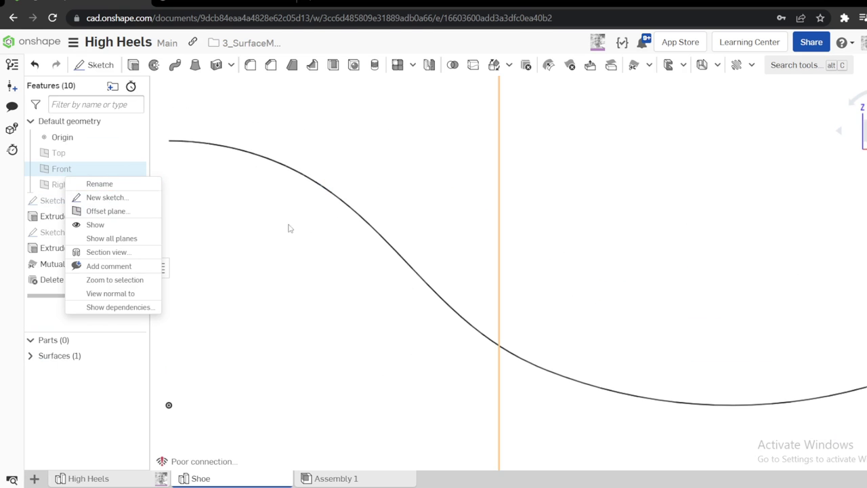
pyautogui.click(613, 212)
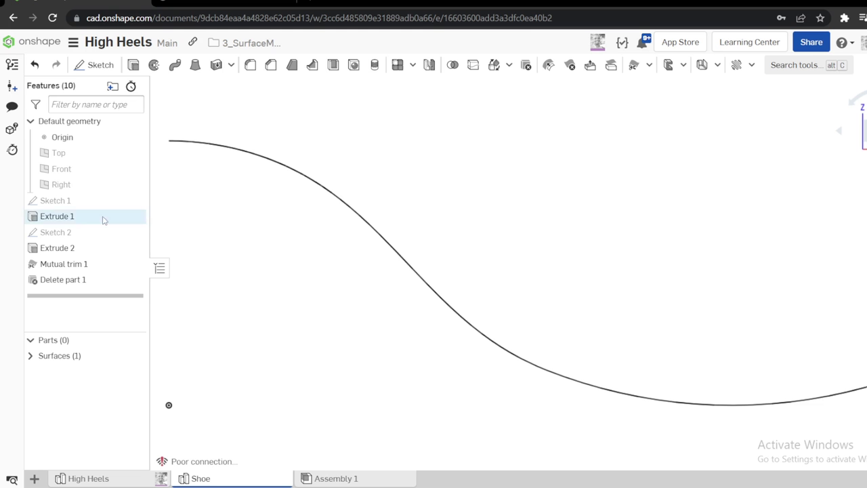
pyautogui.rightClick(73, 170)
pyautogui.click(101, 195)
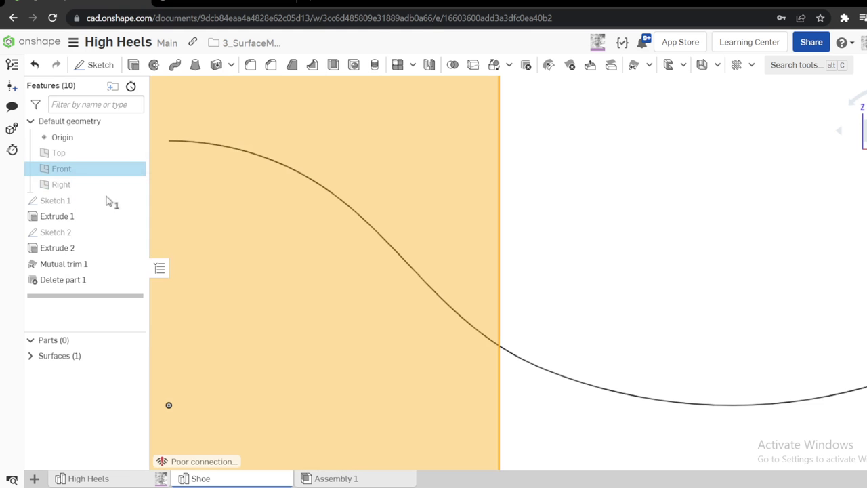
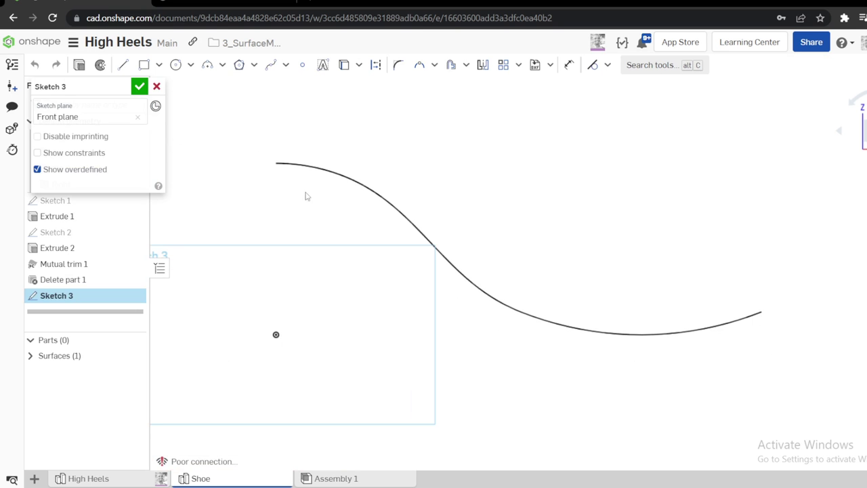
pyautogui.scroll(5, 264, 178)
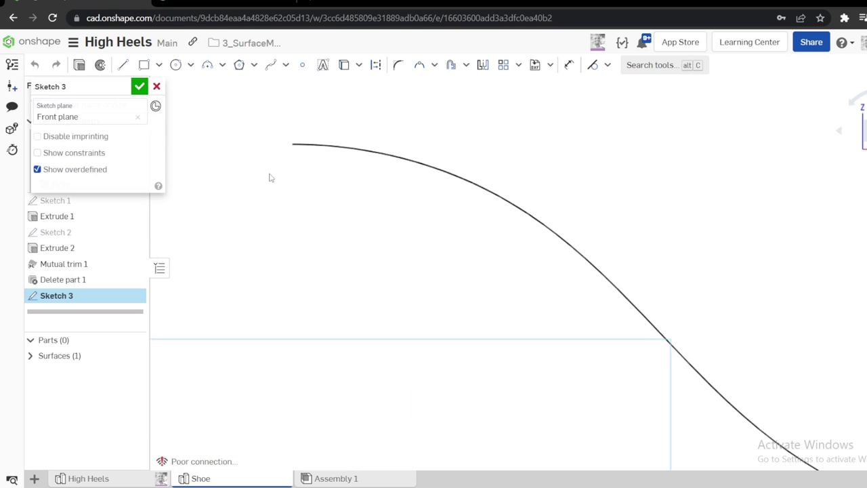
pyautogui.click(156, 87)
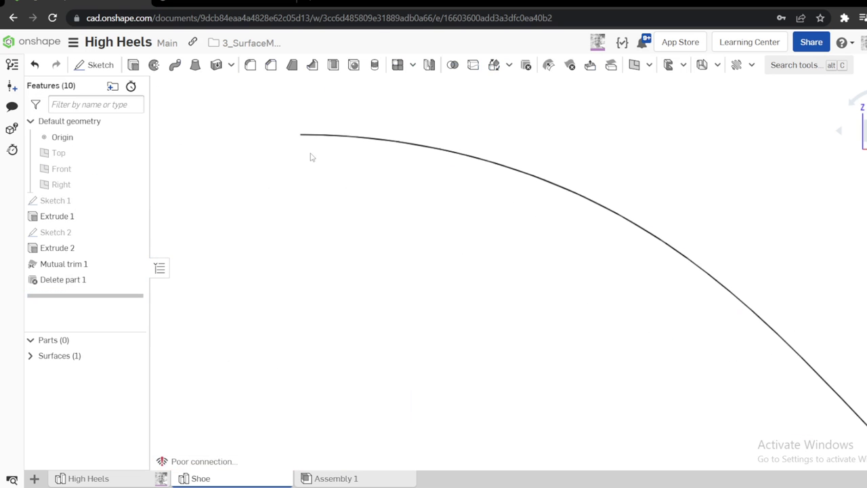
# Thicken the three faces of the curved sole by 1.5 mm towards its underside
pyautogui.click(216, 64)
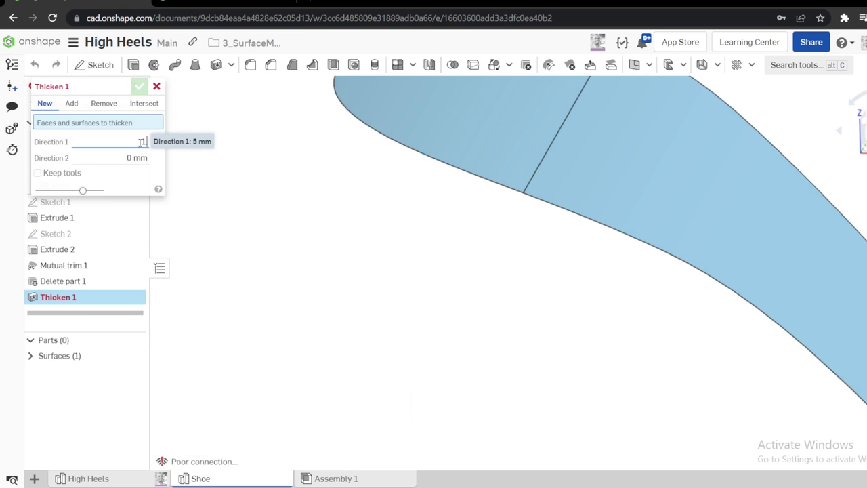
pyautogui.write('1.5')
pyautogui.click(506, 133)
pyautogui.scroll(-3, 505, 133)
pyautogui.click(608, 237)
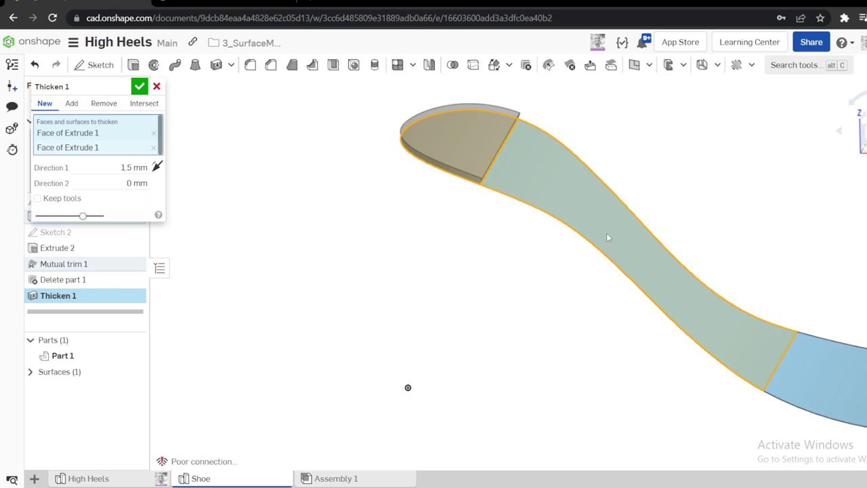
pyautogui.click(782, 359)
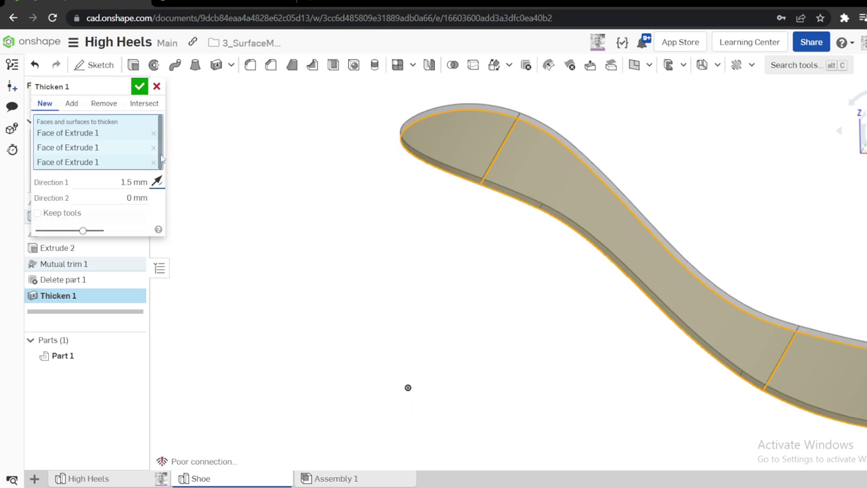
pyautogui.click(139, 86)
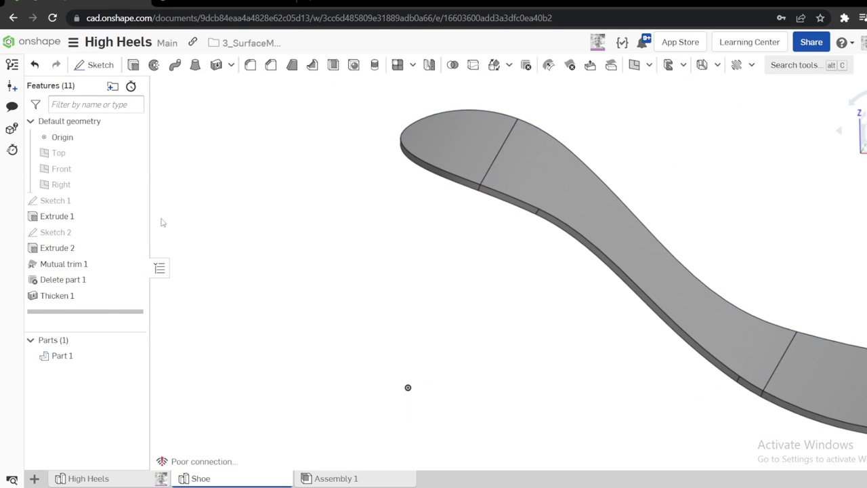
# Start a sketch on the Front plane and draw a short vertical construction line upward from the sole's rear lower corner
pyautogui.rightClick(68, 173)
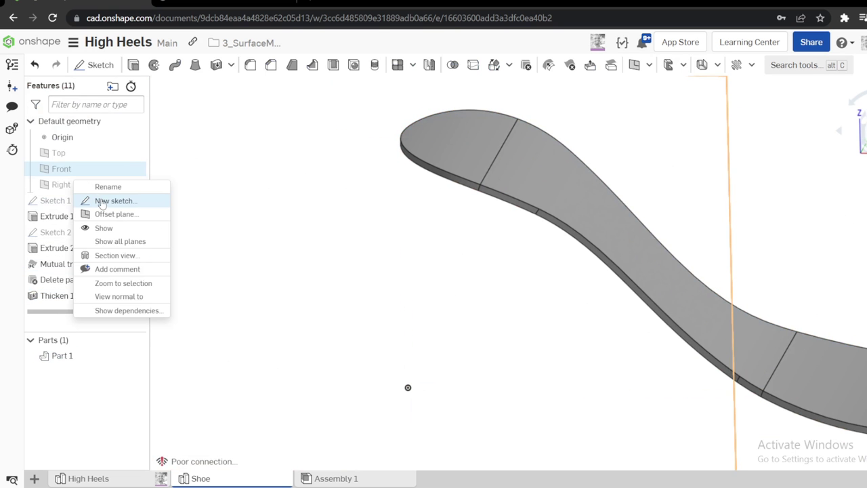
pyautogui.click(113, 201)
pyautogui.press('n')
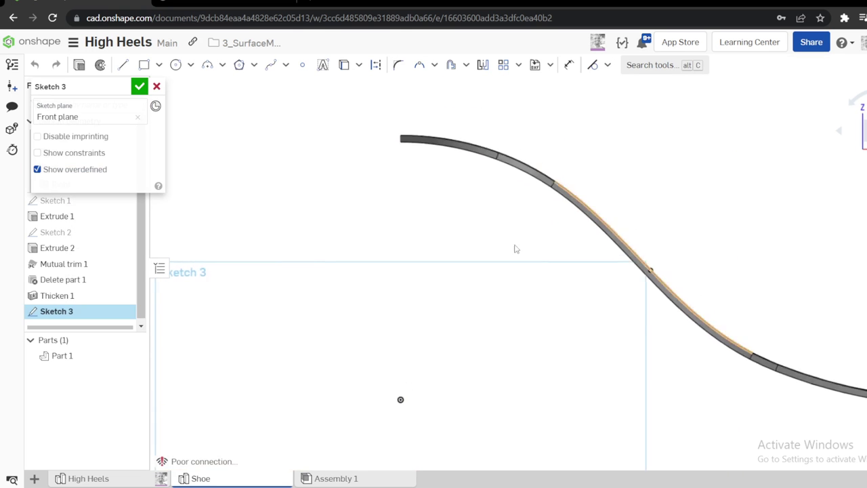
pyautogui.scroll(5, 453, 258)
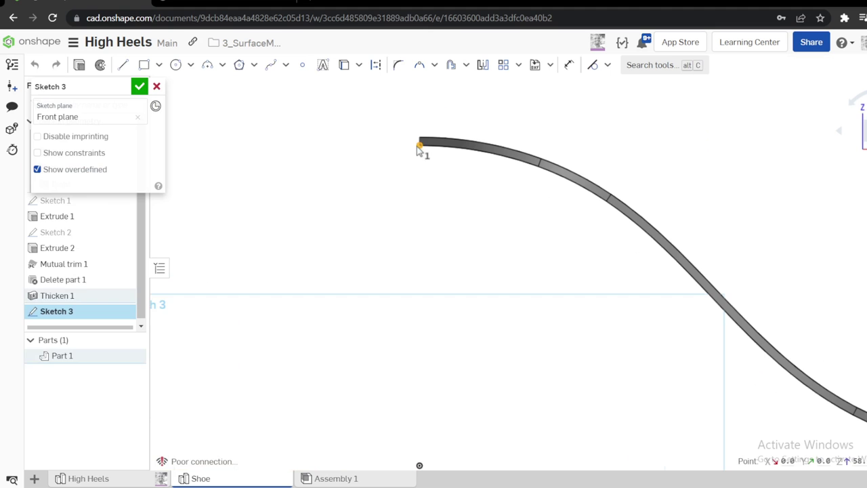
pyautogui.press('l')
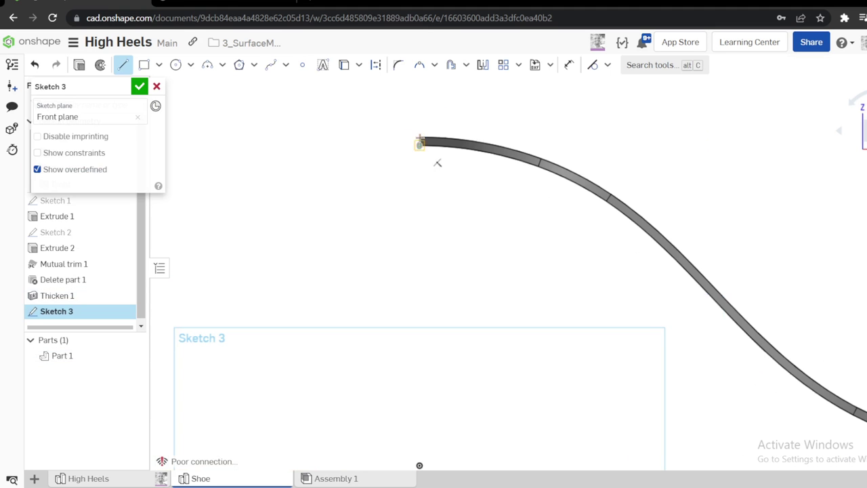
pyautogui.click(421, 91)
pyautogui.press('Escape')
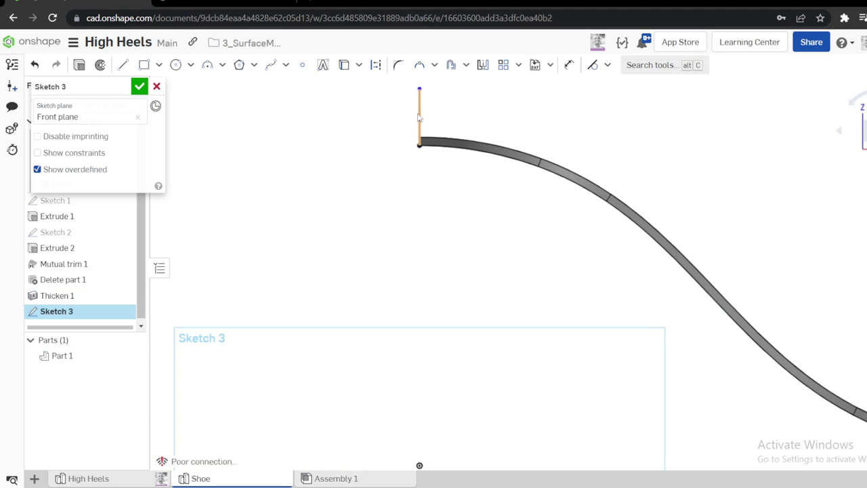
pyautogui.scroll(-2, 510, 119)
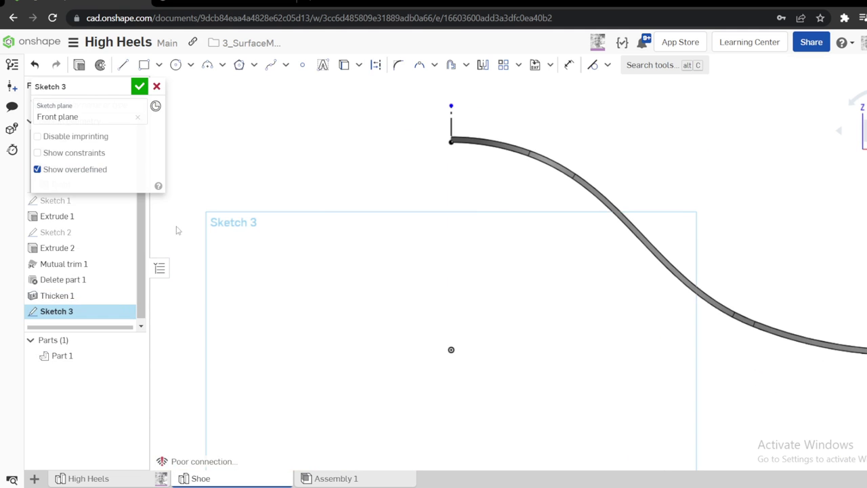
# Show Sketch 1 and draw a two-point spline from the sole's rear lower corner to its horizontal ground construction line
pyautogui.moveTo(119, 82); pyautogui.dragTo(241, 74)
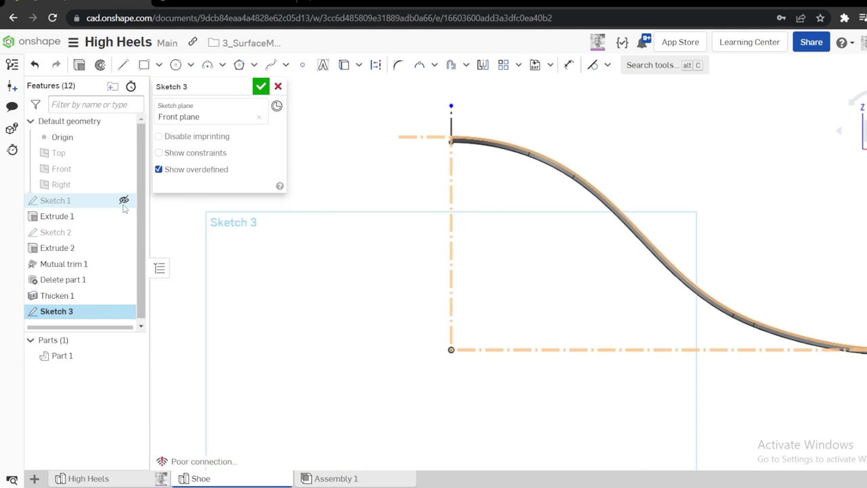
pyautogui.click(124, 202)
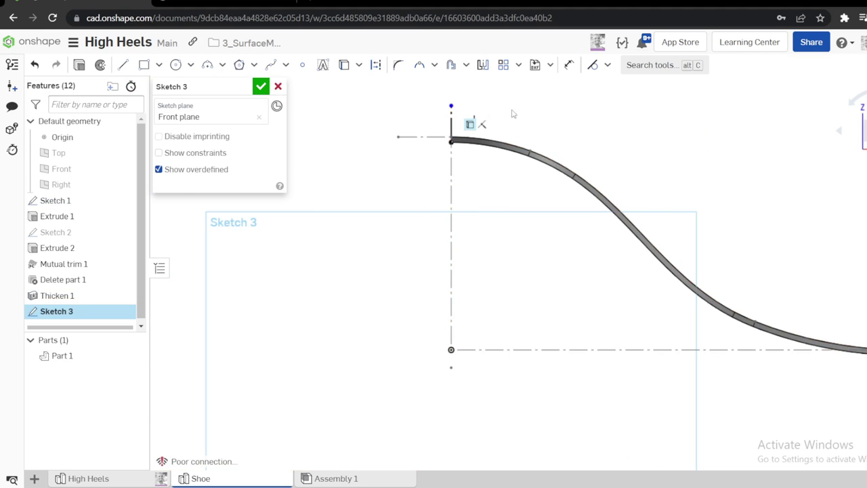
pyautogui.press('s')
pyautogui.click(557, 304)
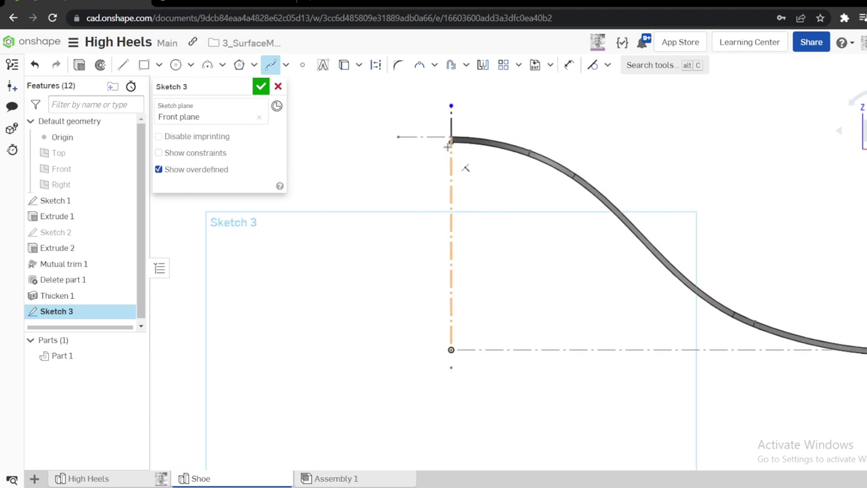
pyautogui.click(525, 348)
pyautogui.press('Escape')
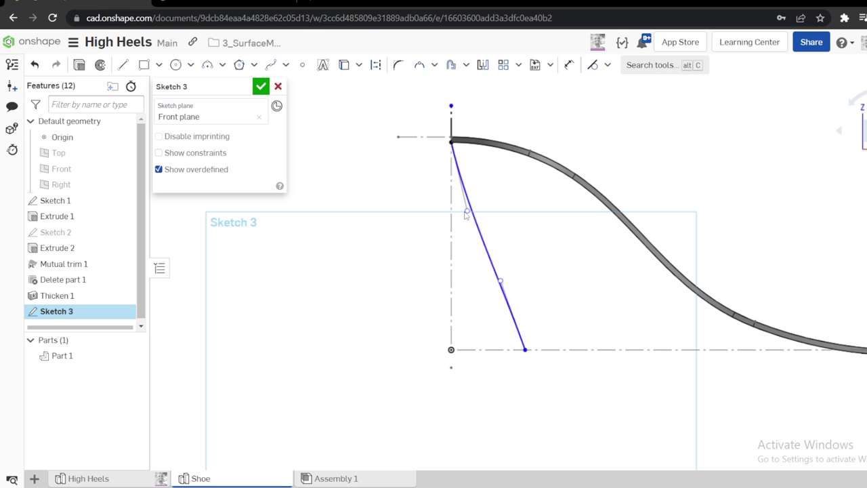
# Adjust the spline's two end handles to shape the heel's back into an S-curve, and constrain the lower handle vertical
pyautogui.moveTo(472, 213); pyautogui.dragTo(448, 233)
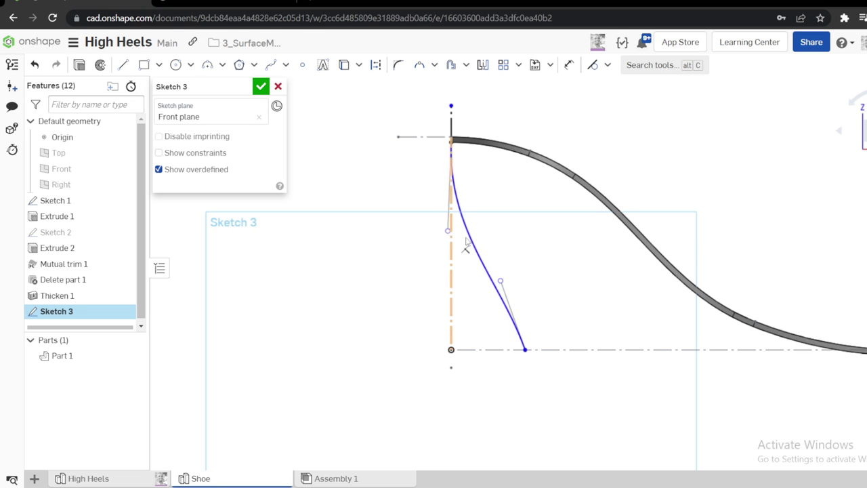
pyautogui.moveTo(521, 279); pyautogui.dragTo(521, 273)
pyautogui.press('v')
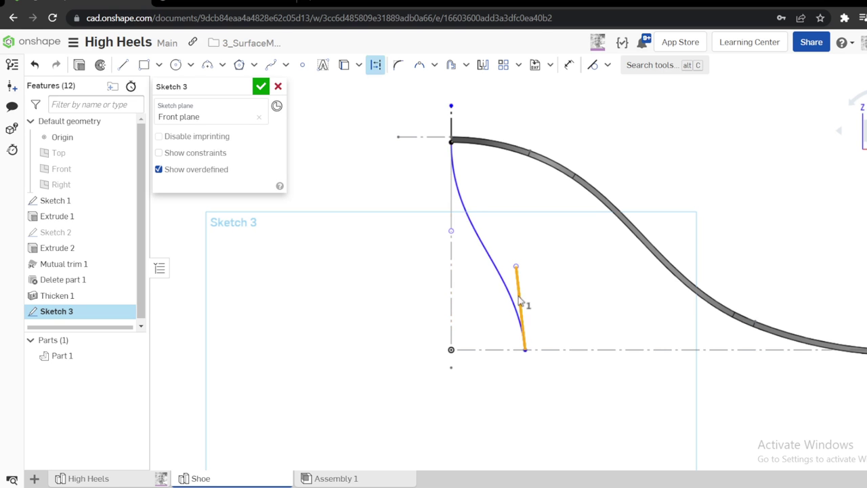
pyautogui.click(518, 296)
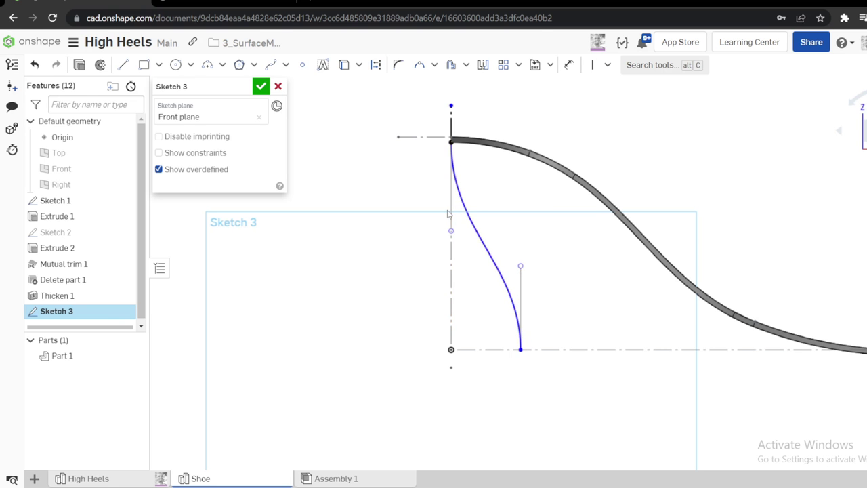
# Constrain the spline's upper handle vertical and make the spline tangent to the construction line above it
pyautogui.click(452, 212)
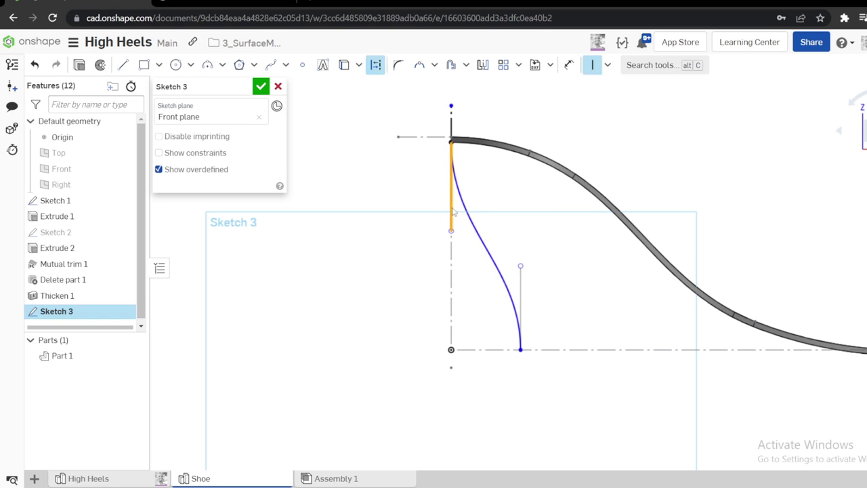
pyautogui.click(451, 123)
pyautogui.click(461, 198)
pyautogui.press('t')
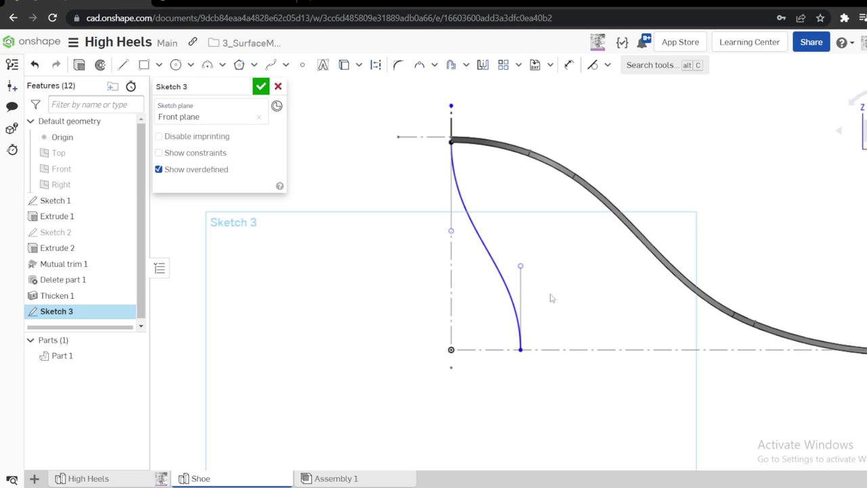
# Draw a vertical construction line about 12 mm long down from the spline's lower end and make the spline tangent to it
pyautogui.press('l')
pyautogui.click(520, 350)
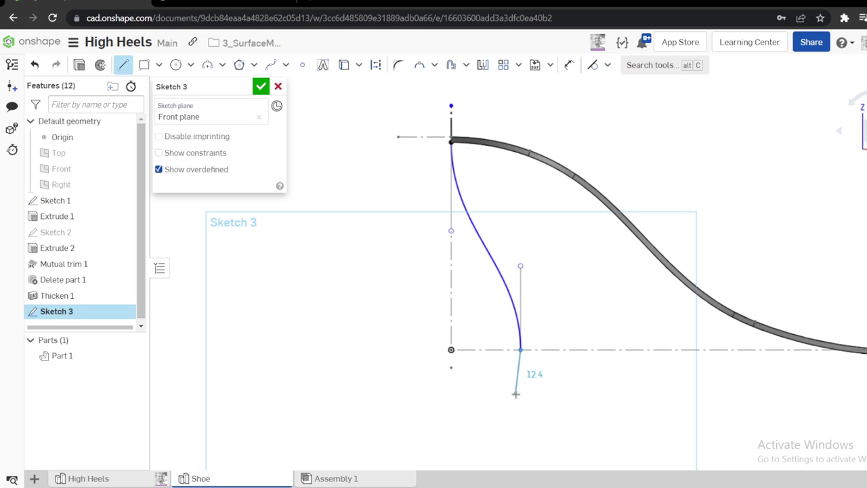
pyautogui.click(520, 393)
pyautogui.press('Escape')
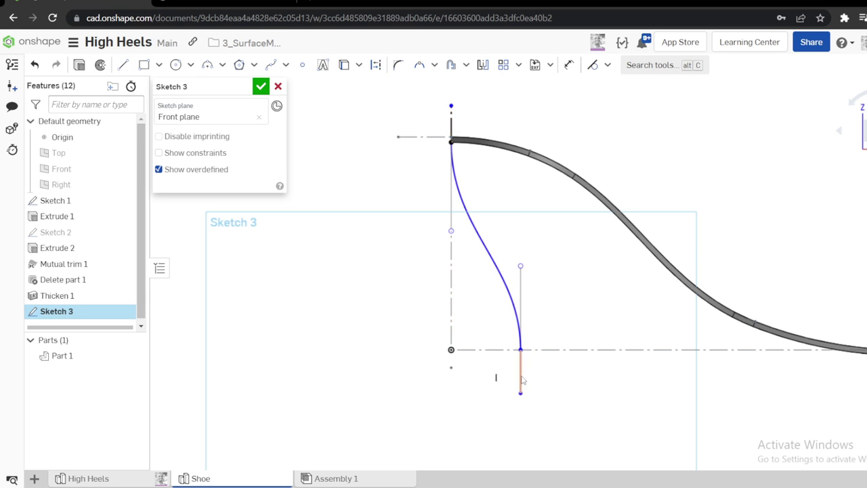
pyautogui.press('q')
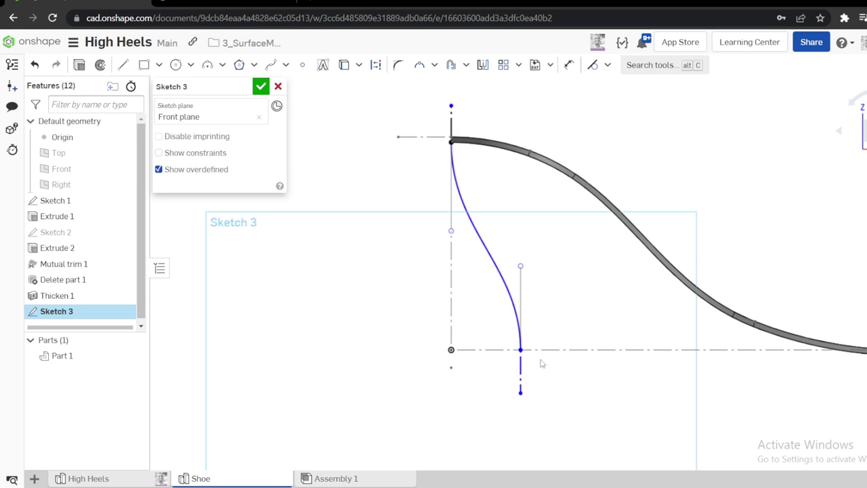
pyautogui.click(511, 298)
pyautogui.click(520, 364)
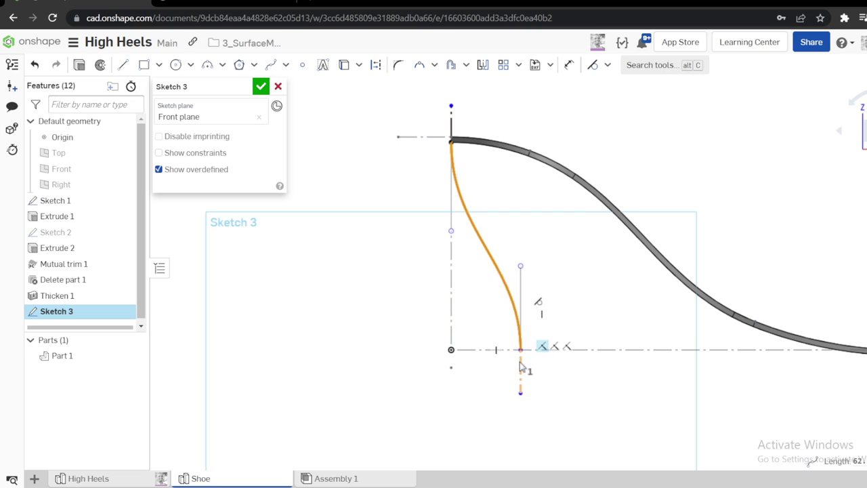
pyautogui.click(527, 317)
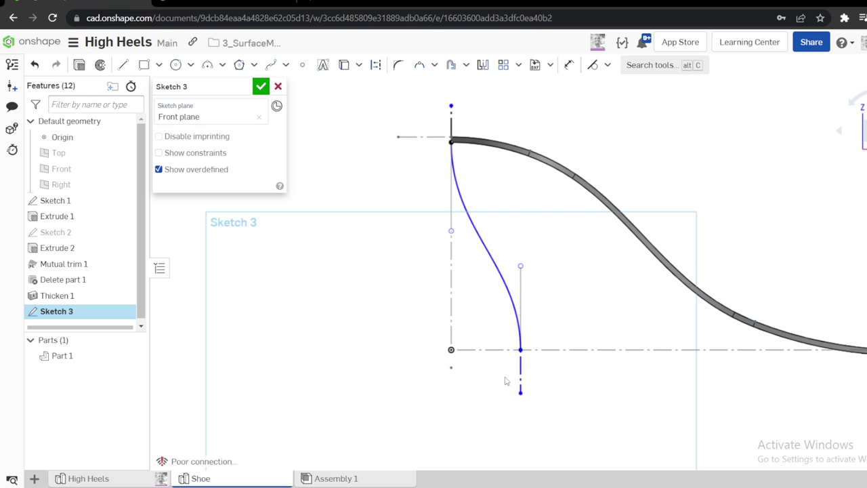
# Dimension the heel spline's upper handle at 25 mm and its lower handle at 35 mm
pyautogui.press('u')
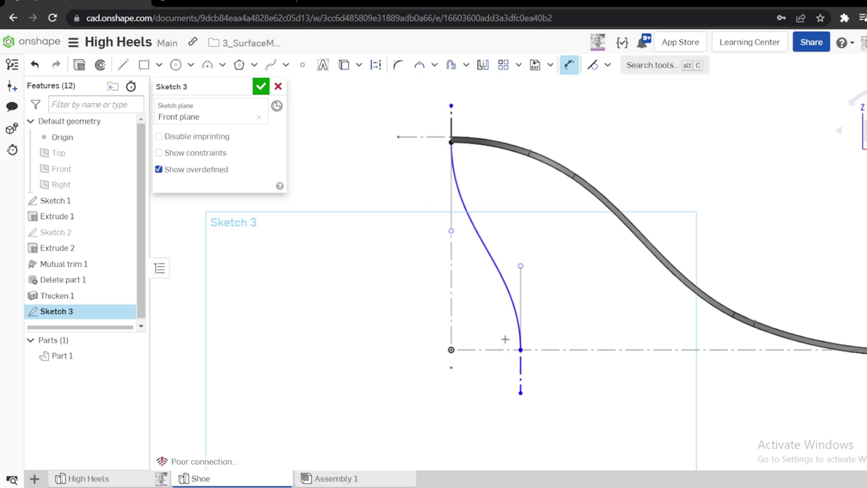
pyautogui.click(432, 195)
pyautogui.write('25')
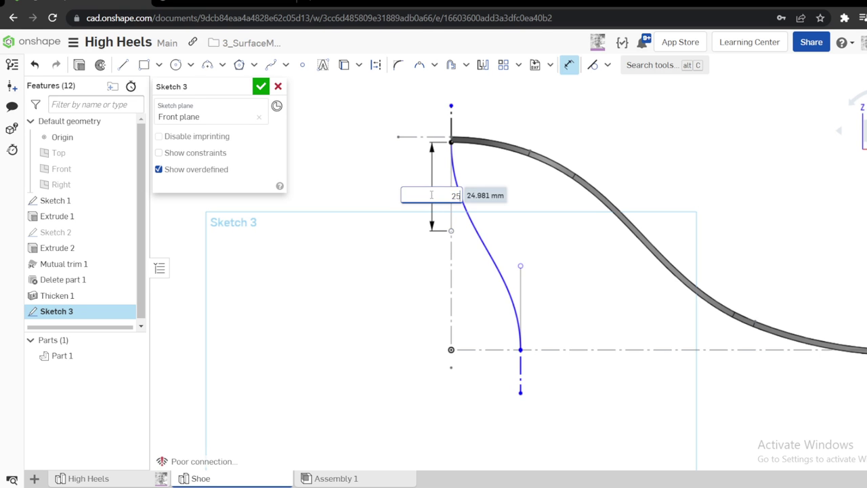
pyautogui.press('Return')
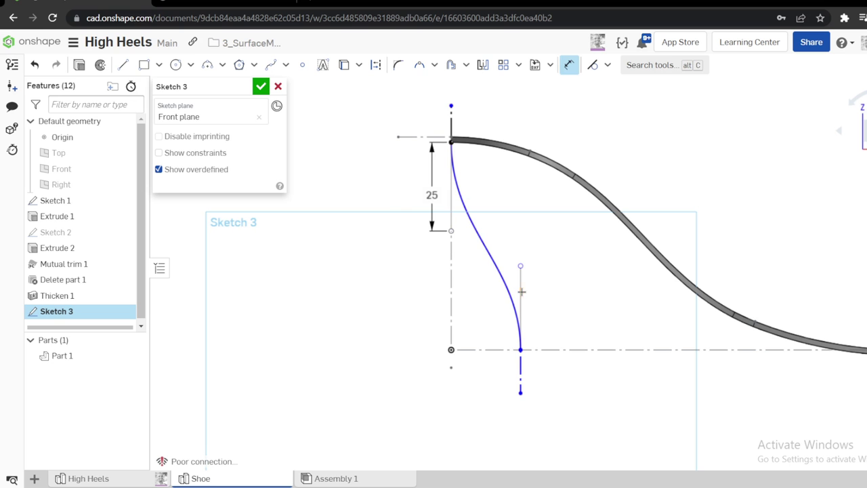
pyautogui.click(522, 292)
pyautogui.click(563, 303)
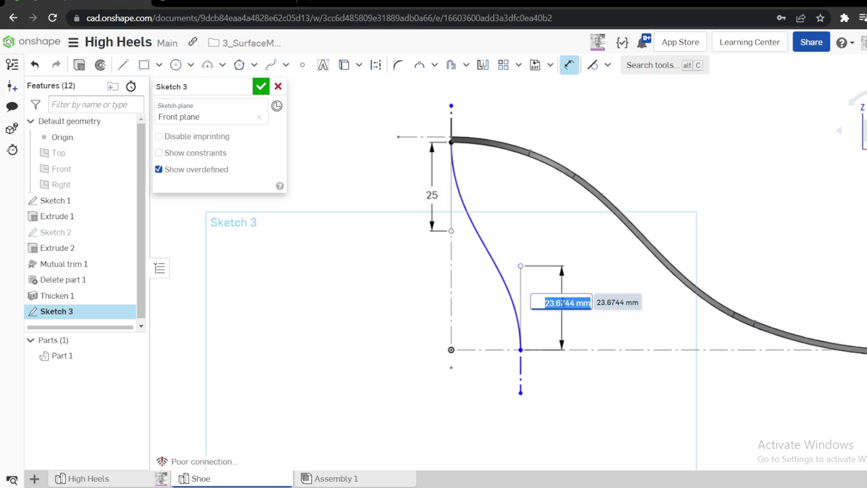
pyautogui.write('35')
pyautogui.press('Return')
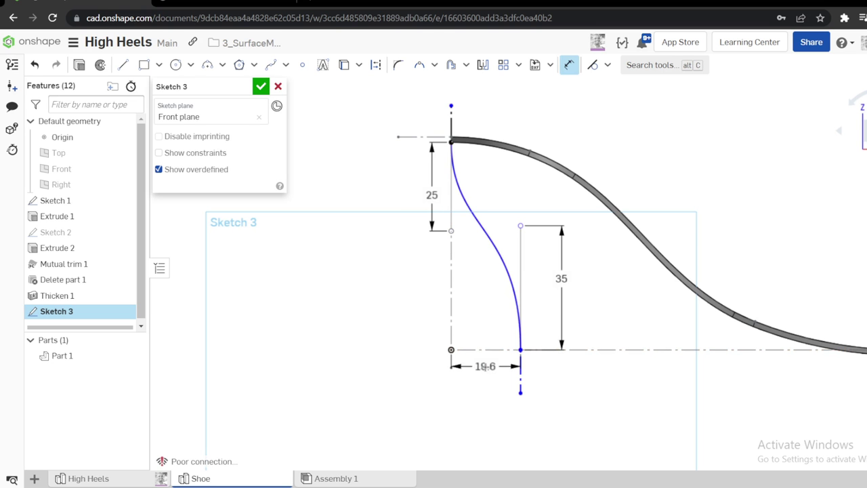
# Set the horizontal distance from the origin to the spline's lower end to 13 mm and finish the sketch
pyautogui.doubleClick(486, 361)
pyautogui.write('10')
pyautogui.press('Return')
pyautogui.doubleClick(468, 366)
pyautogui.write('13')
pyautogui.press('Return')
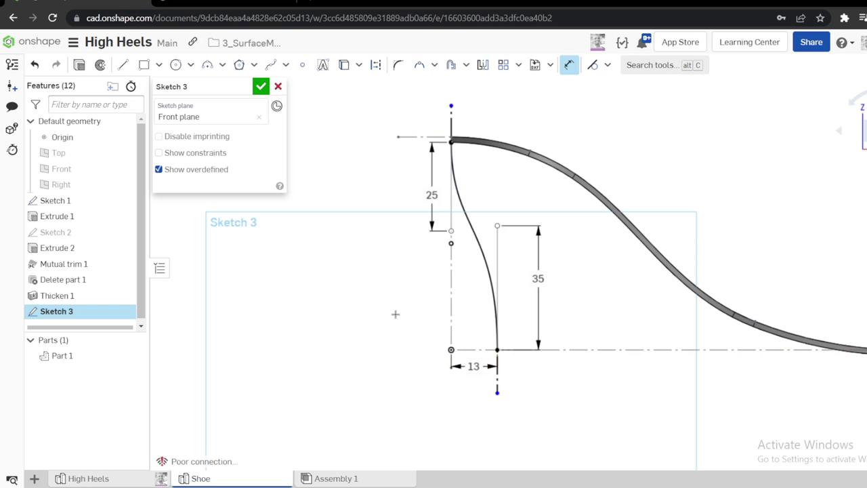
pyautogui.click(261, 86)
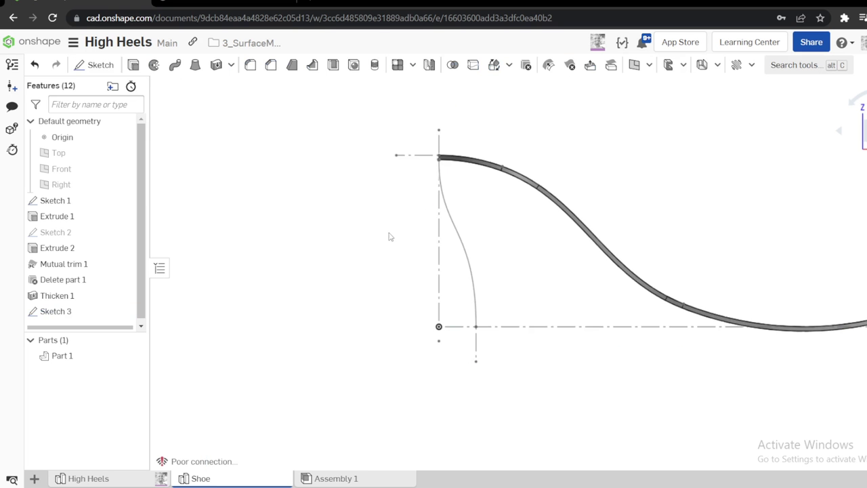
# Examine the finished heel's back edge and bottom face in the High Heels Part Studio, then return to the Shoe Part Studio
pyautogui.moveTo(389, 237)
pyautogui.mouseDown(button='right')
pyautogui.moveTo(441, 248)
pyautogui.moveTo(416, 251)
pyautogui.moveTo(414, 240)
pyautogui.moveTo(420, 248)
pyautogui.mouseUp(button='right')
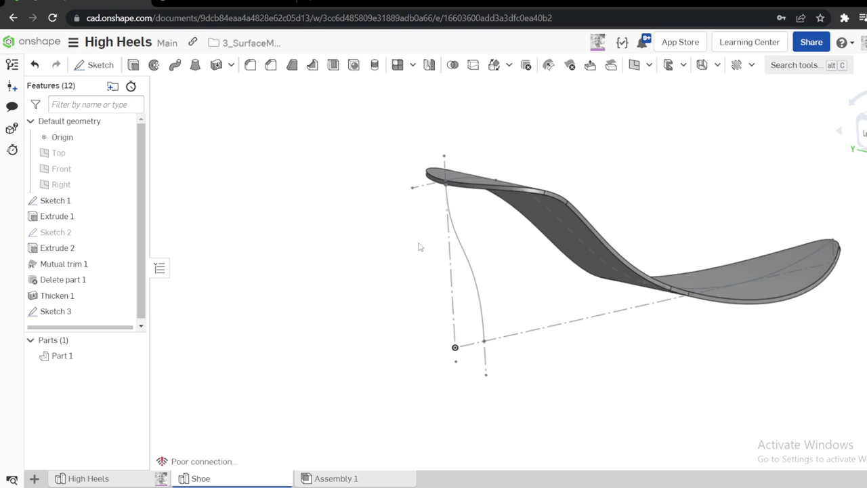
pyautogui.moveTo(464, 296); pyautogui.dragTo(515, 298, button='right')
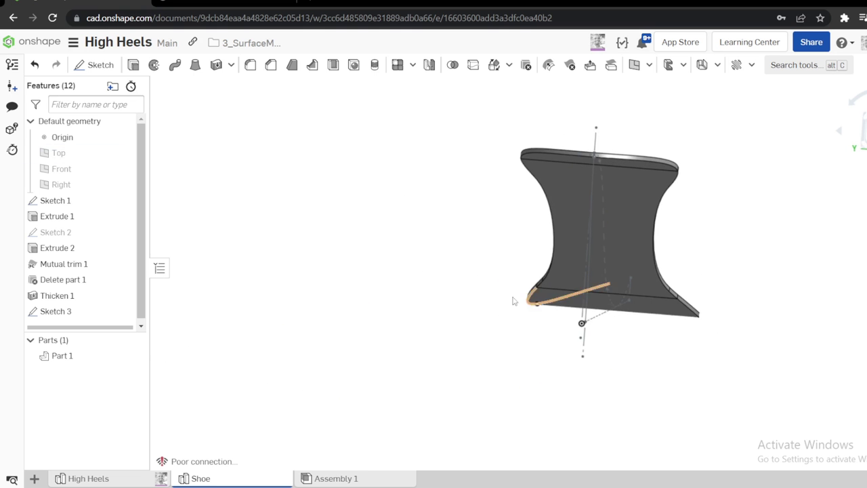
pyautogui.click(132, 480)
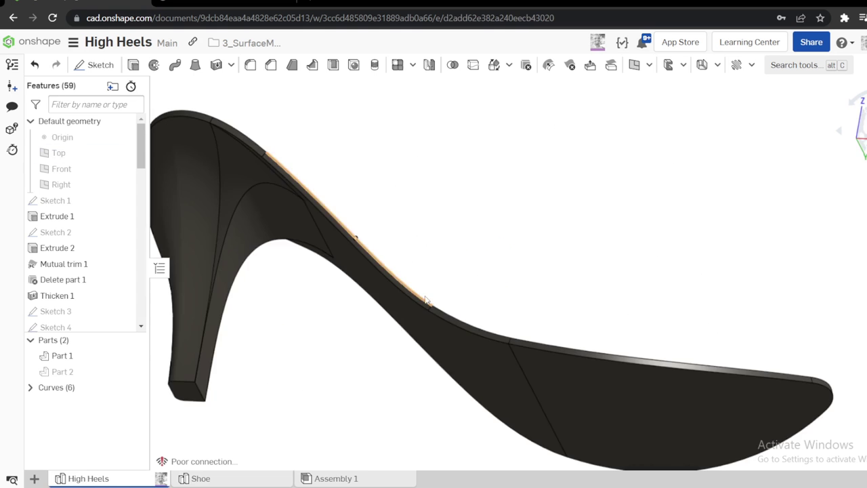
pyautogui.moveTo(248, 362); pyautogui.dragTo(268, 343, button='right')
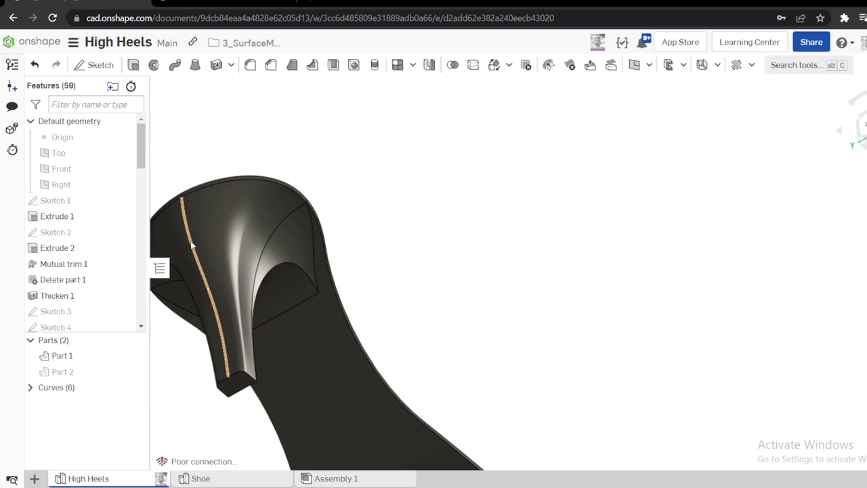
pyautogui.click(192, 244)
pyautogui.scroll(2, 163, 389)
pyautogui.scroll(-2, 218, 381)
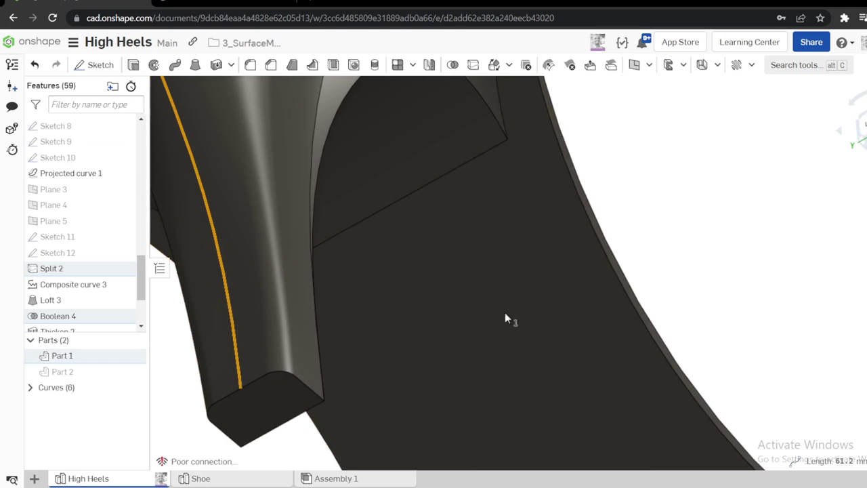
pyautogui.click(261, 390)
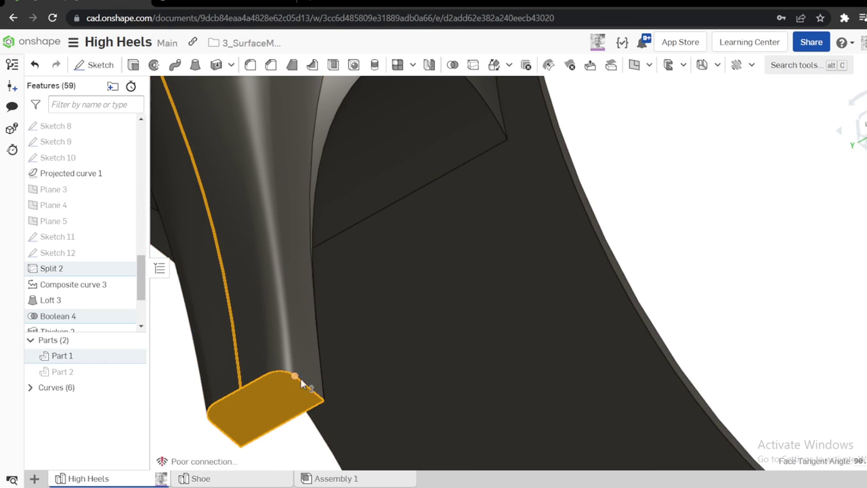
pyautogui.click(249, 479)
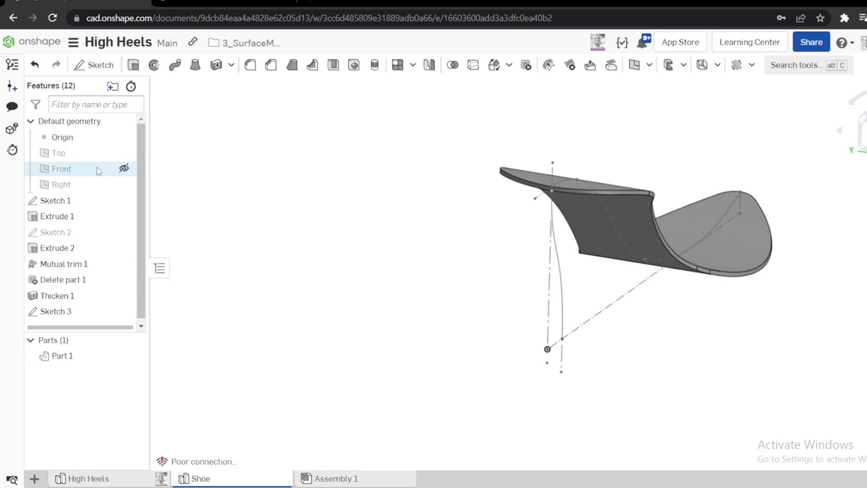
# Start a sketch on the Top plane and draw two connected lines from the heel spline's lower end, first sideways and then toward the toe
pyautogui.click(88, 155)
pyautogui.press('s')
pyautogui.click(101, 149)
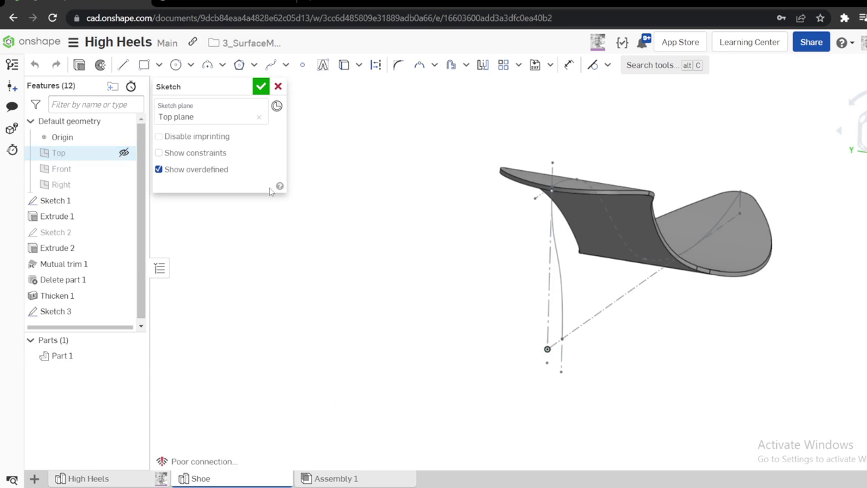
pyautogui.scroll(5, 570, 349)
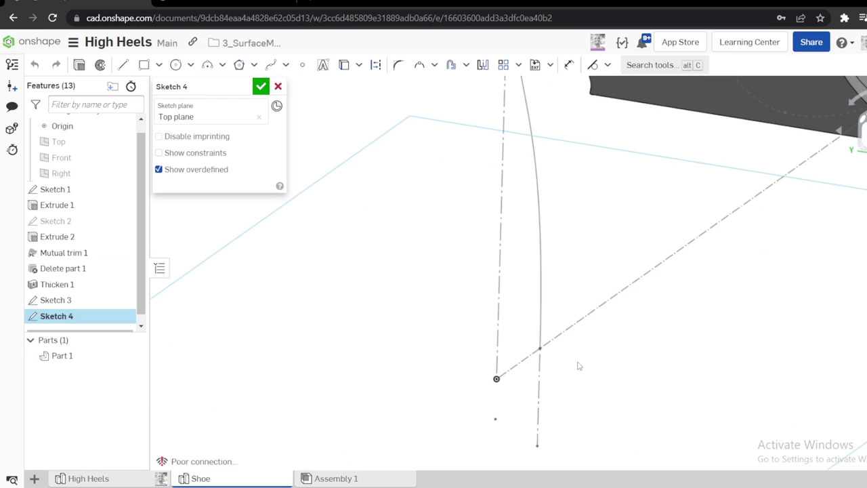
pyautogui.press('l')
pyautogui.click(541, 348)
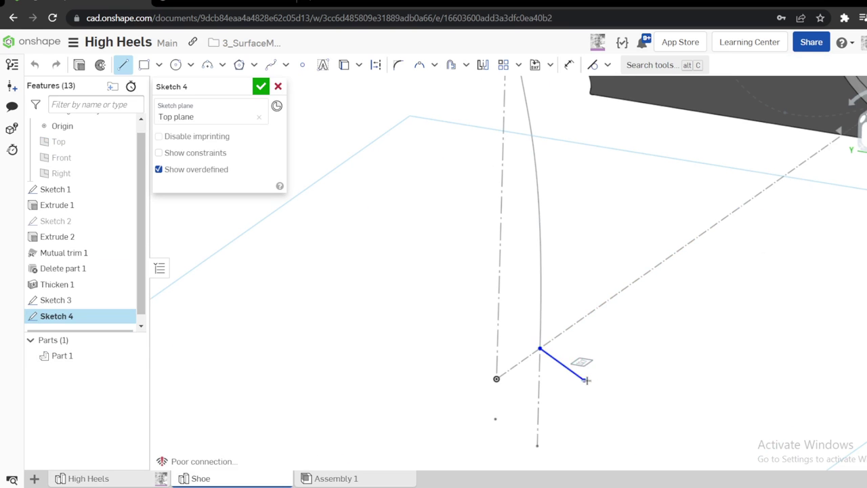
pyautogui.click(585, 379)
pyautogui.click(635, 345)
pyautogui.press('Escape')
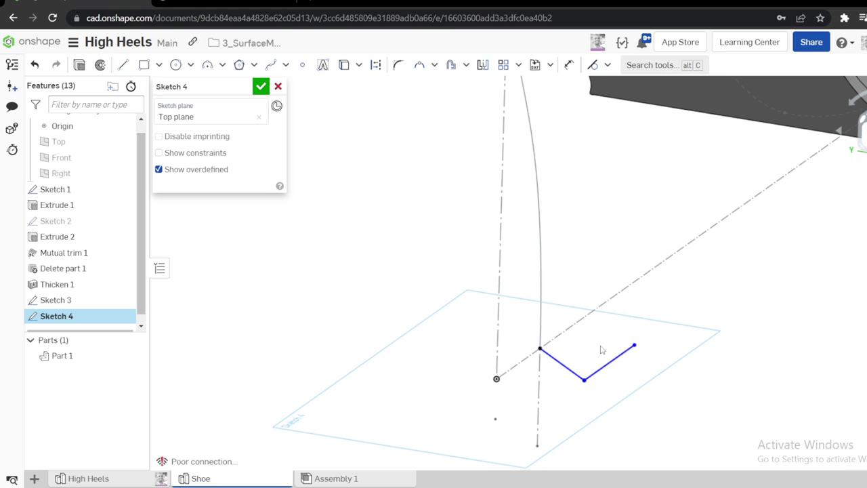
# Make the first line perpendicular to the ground construction line and the second line perpendicular to the first
pyautogui.click(562, 365)
pyautogui.click(525, 369)
pyautogui.press('s')
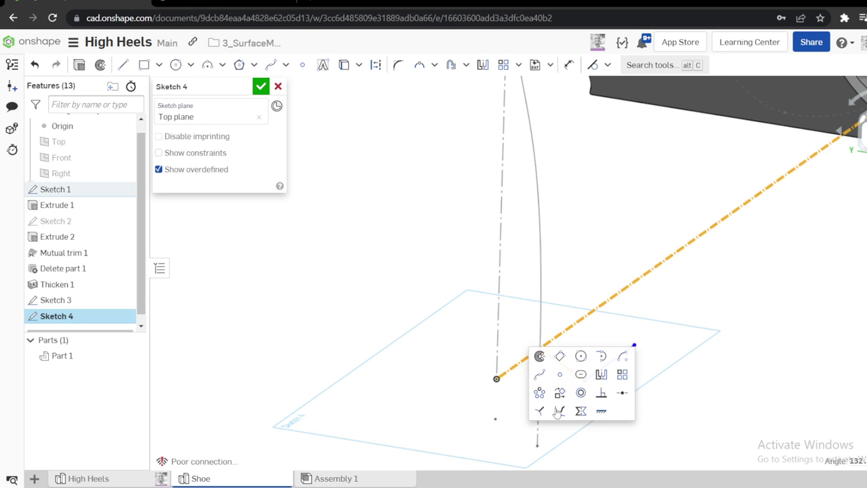
pyautogui.click(601, 397)
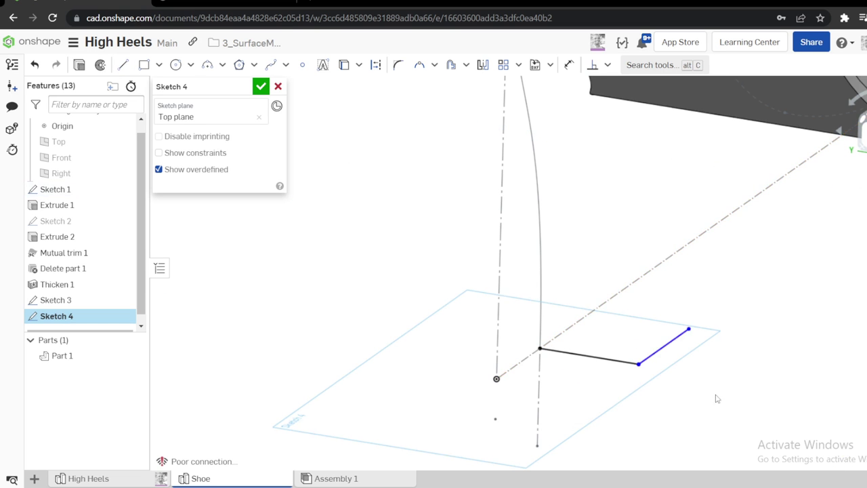
pyautogui.click(638, 360)
pyautogui.click(599, 362)
pyautogui.press('s')
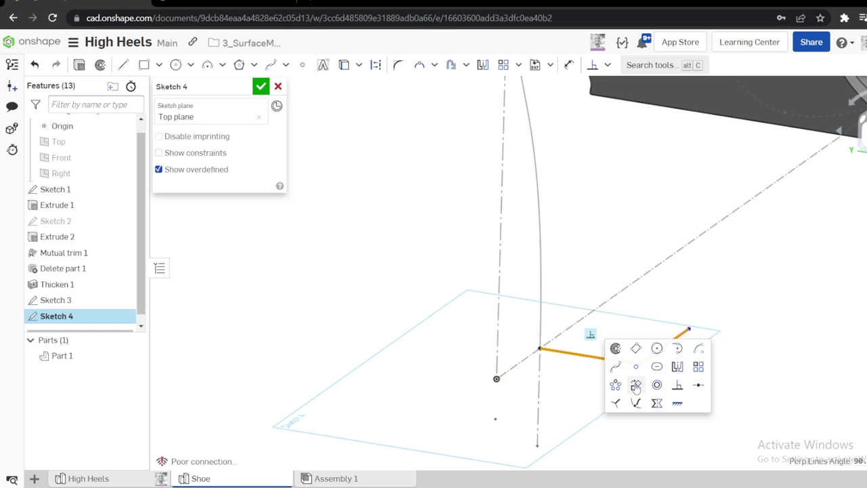
pyautogui.click(672, 386)
pyautogui.scroll(1, 701, 342)
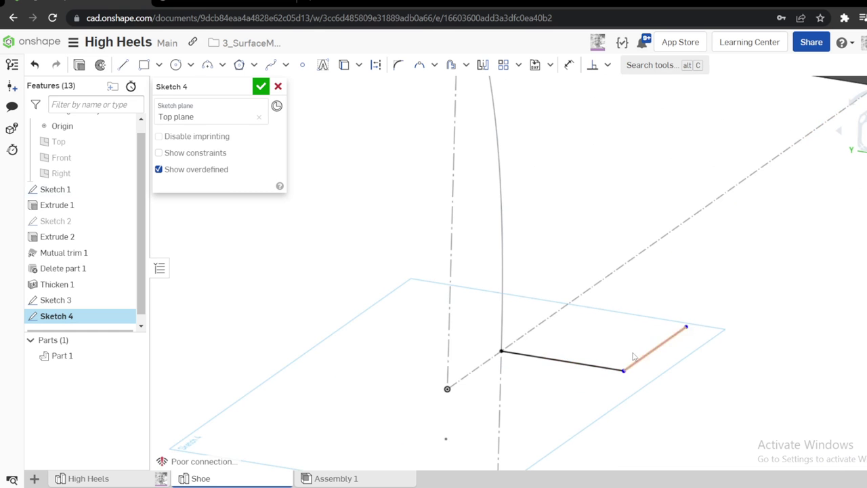
# Dimension the sideways line at 6 mm and the line toward the toe at 8 mm
pyautogui.press('d')
pyautogui.click(562, 361)
pyautogui.click(562, 380)
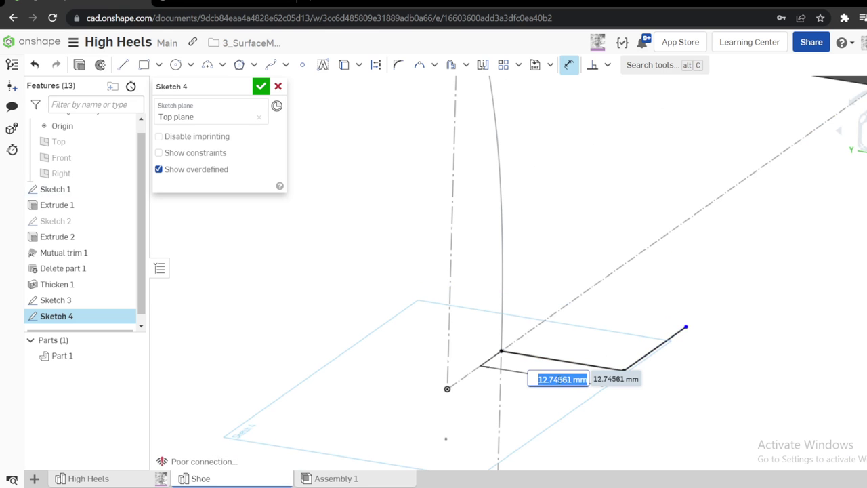
pyautogui.write('6')
pyautogui.press('Return')
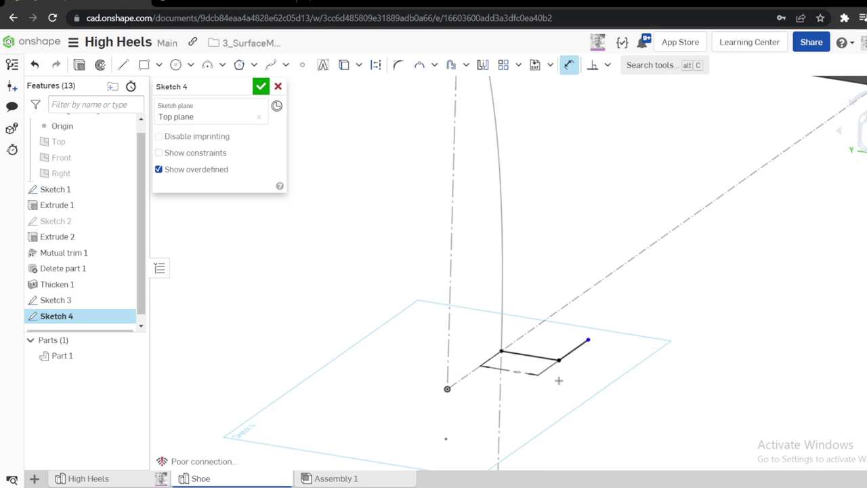
pyautogui.scroll(2, 573, 353)
pyautogui.click(570, 341)
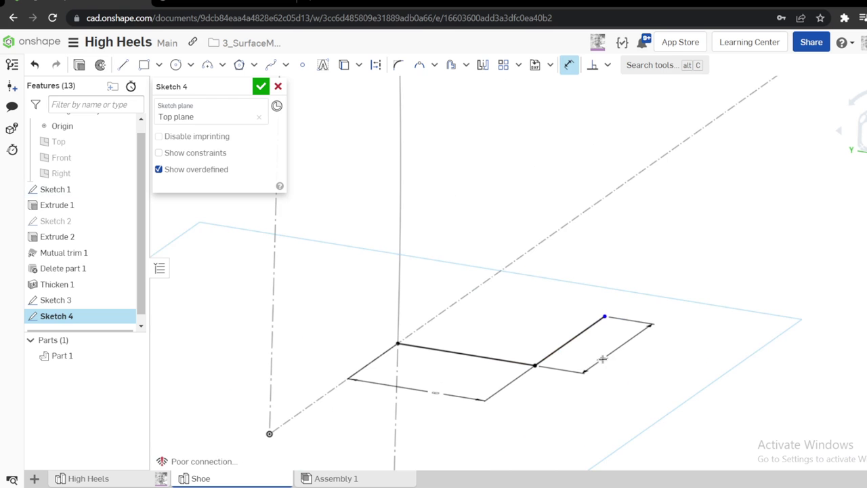
pyautogui.click(600, 359)
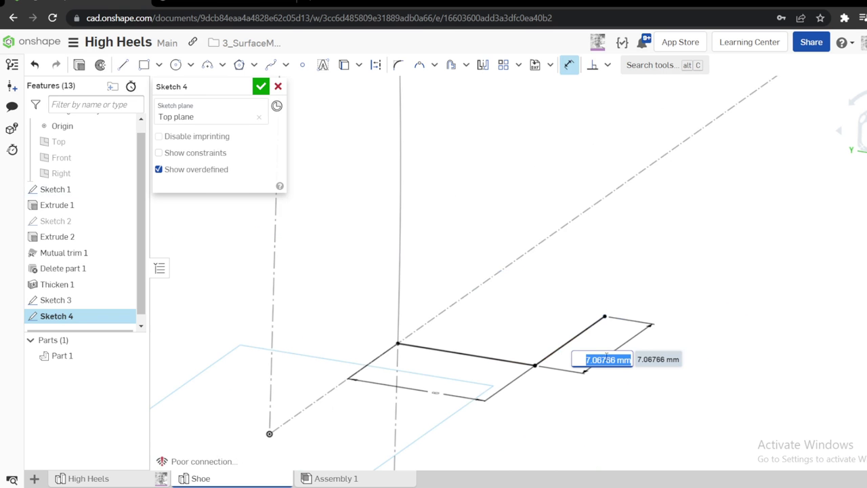
pyautogui.press('Return')
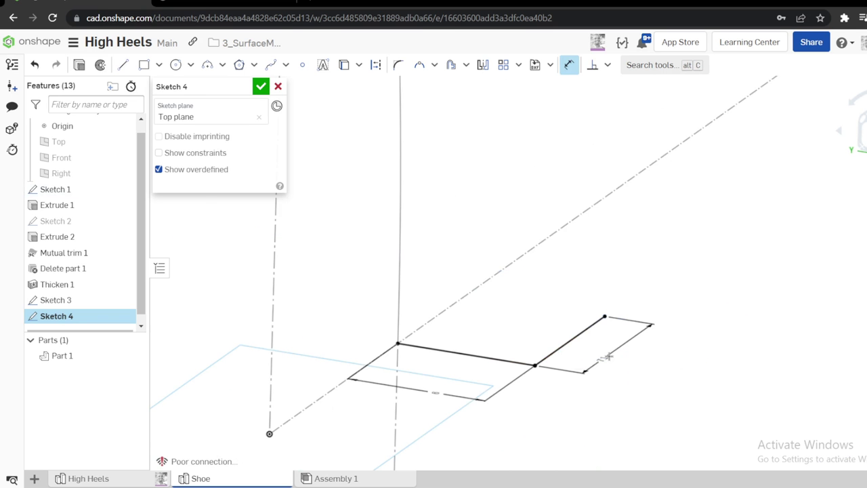
# Fillet the corner between the two lines with a 2 mm radius and finish the sketch
pyautogui.scroll(2, 562, 342)
pyautogui.moveTo(555, 348); pyautogui.dragTo(563, 380, button='right')
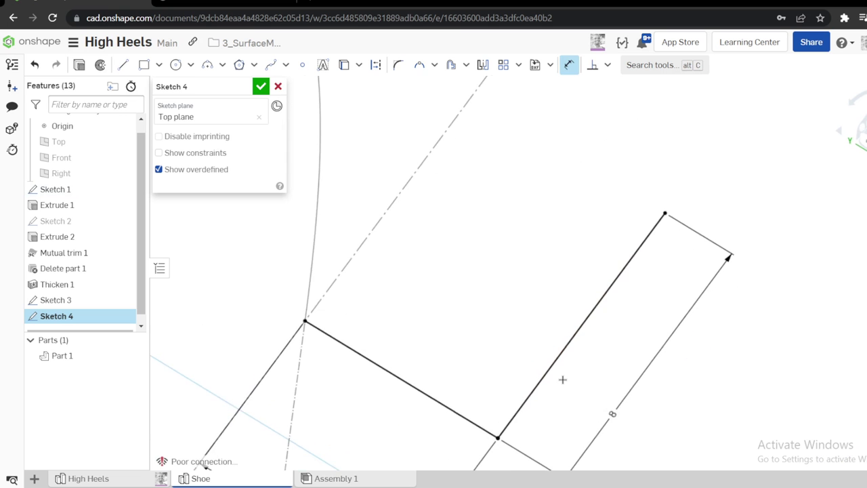
pyautogui.scroll(-3, 565, 379)
pyautogui.moveTo(542, 415); pyautogui.dragTo(555, 369, button='right')
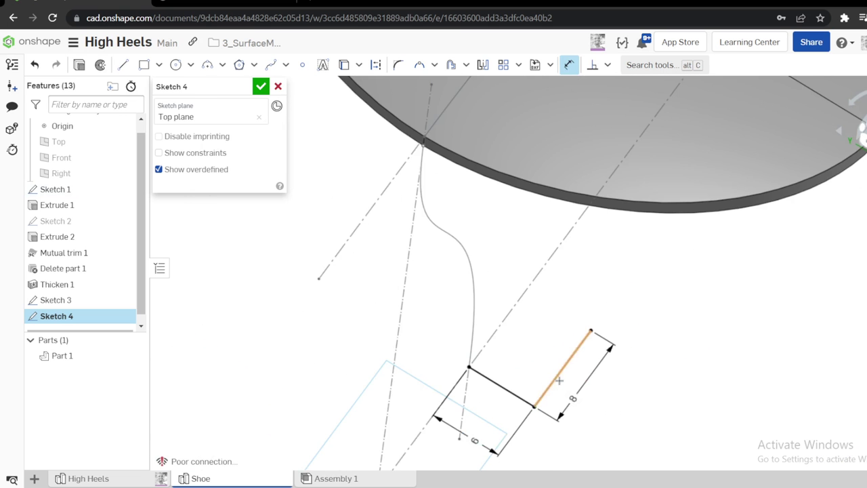
pyautogui.scroll(3, 557, 385)
pyautogui.press('Escape')
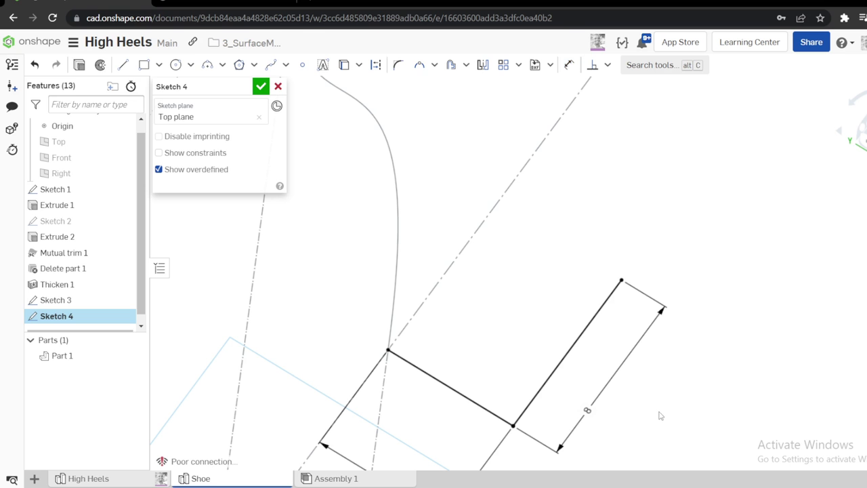
pyautogui.press('f')
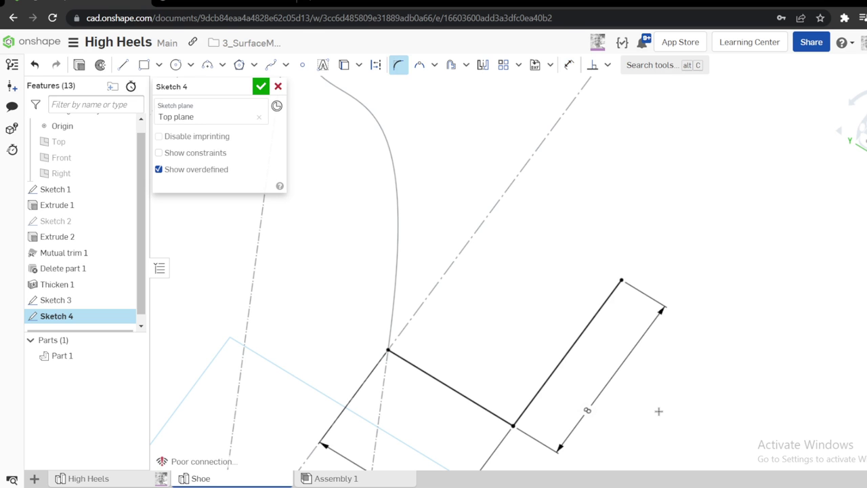
pyautogui.click(512, 425)
pyautogui.moveTo(493, 312); pyautogui.dragTo(495, 304)
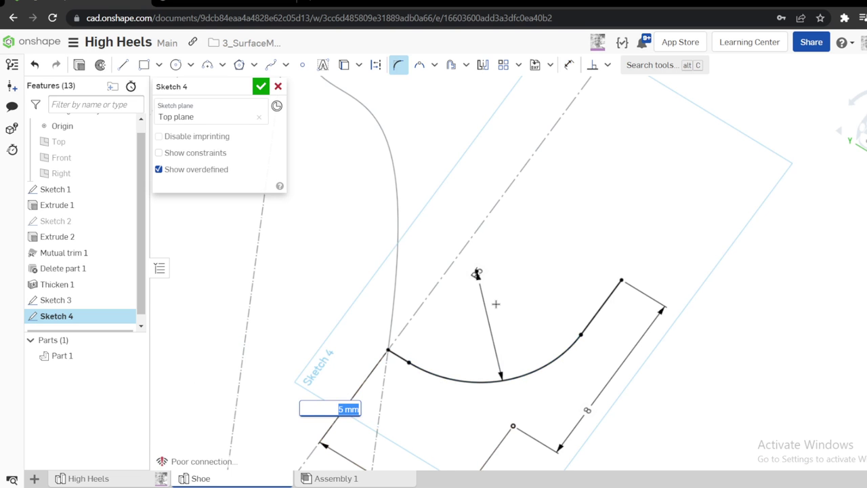
pyautogui.press('Return')
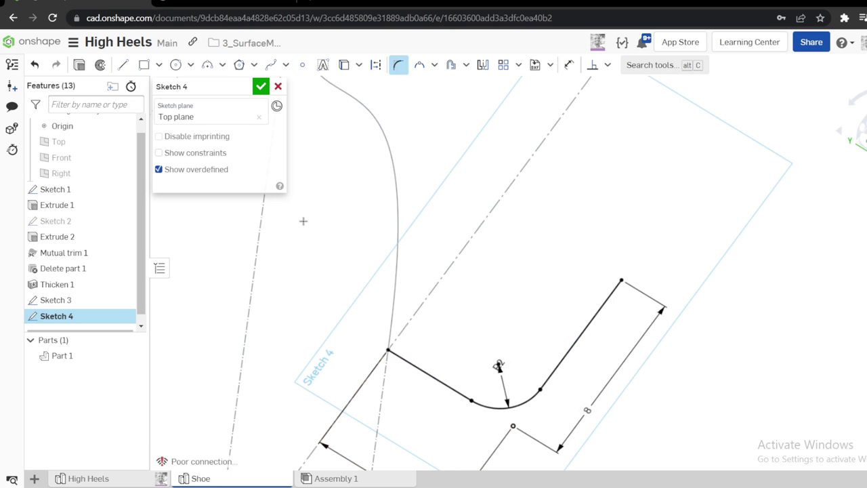
pyautogui.click(261, 86)
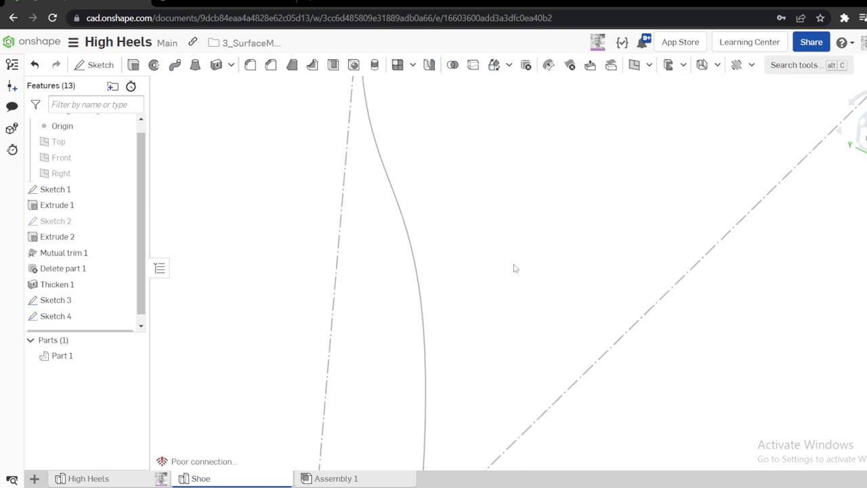
pyautogui.scroll(-4, 528, 277)
pyautogui.moveTo(548, 348)
pyautogui.mouseDown(button='right')
pyautogui.moveTo(534, 328)
pyautogui.moveTo(522, 354)
pyautogui.moveTo(515, 345)
pyautogui.mouseUp(button='right')
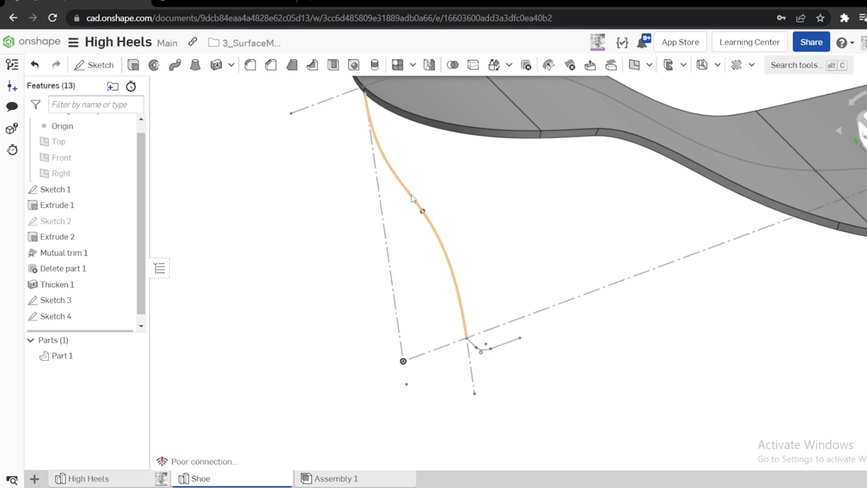
# Examine the heel's rear profile and bottom outline sketches against the sole from the side, top and isometric views
pyautogui.click(863, 129)
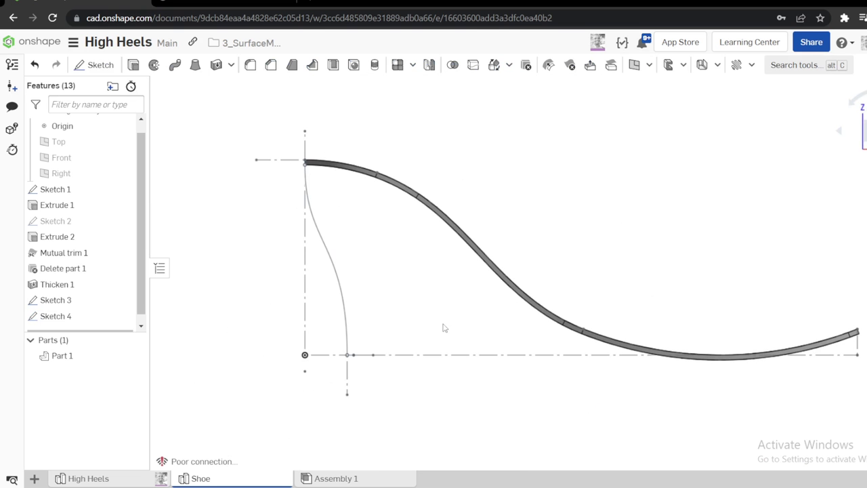
pyautogui.moveTo(444, 318)
pyautogui.mouseDown(button='right')
pyautogui.moveTo(444, 305)
pyautogui.moveTo(550, 257)
pyautogui.mouseUp(button='right')
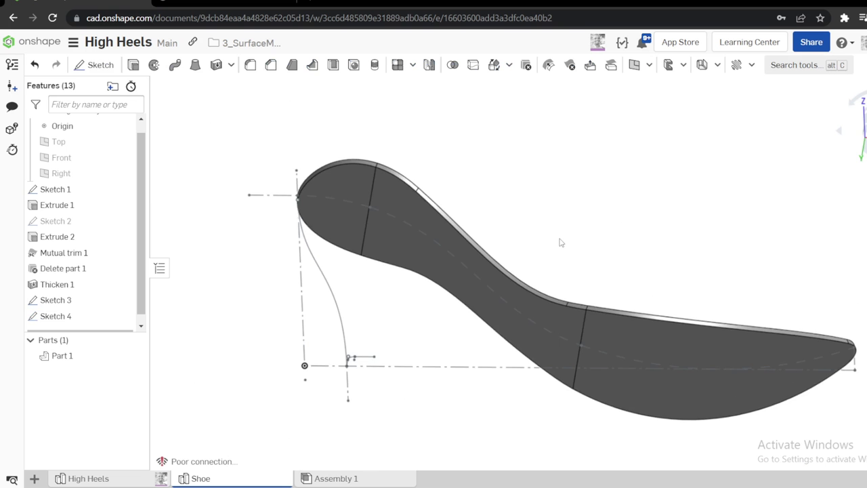
pyautogui.hotkey('shift', '6')
pyautogui.scroll(5, 280, 293)
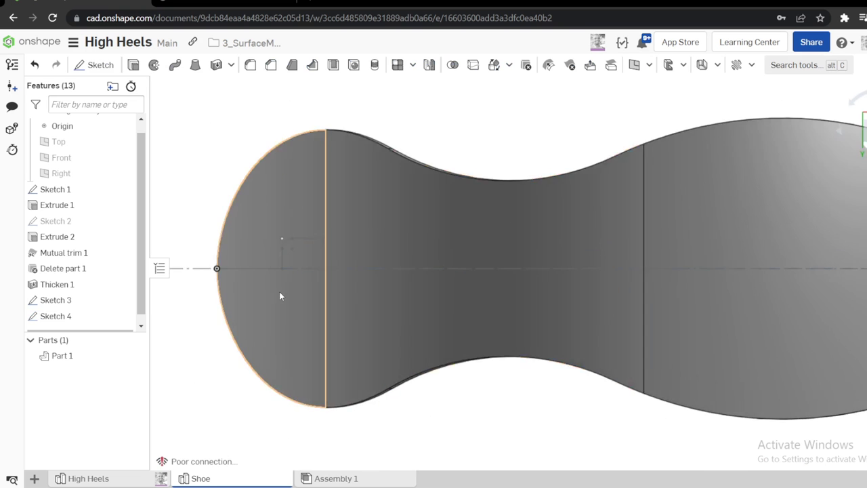
pyautogui.click(277, 221)
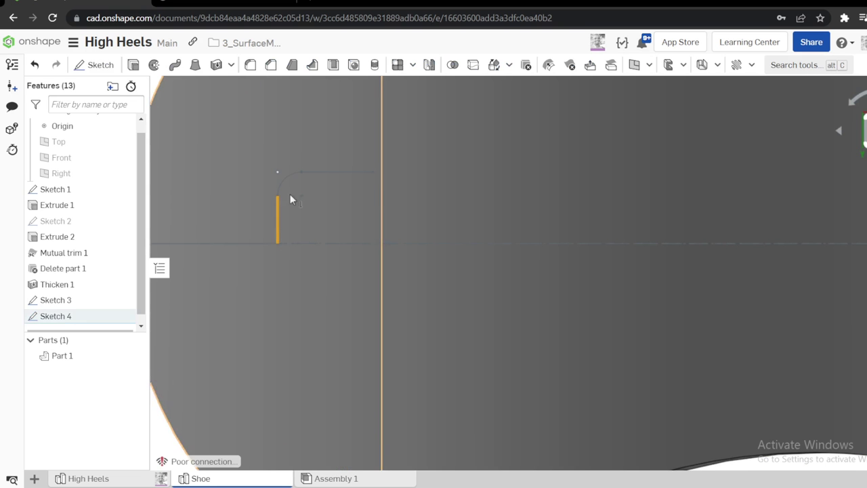
pyautogui.click(332, 172)
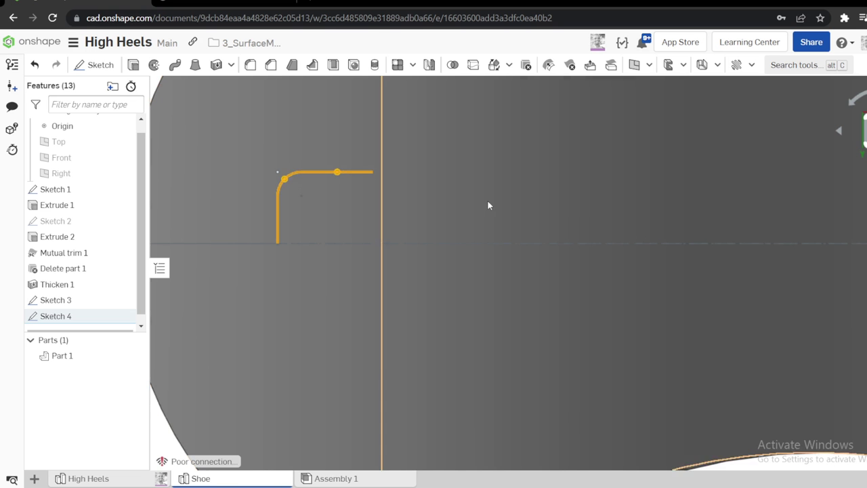
pyautogui.moveTo(487, 201); pyautogui.dragTo(490, 241, button='right')
pyautogui.hotkey('shift', '7')
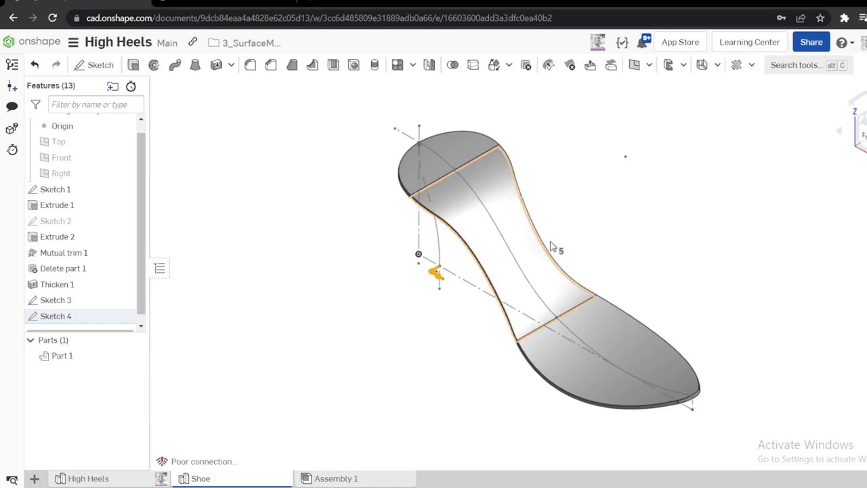
pyautogui.click(381, 316)
pyautogui.scroll(3, 445, 241)
pyautogui.scroll(3, 446, 246)
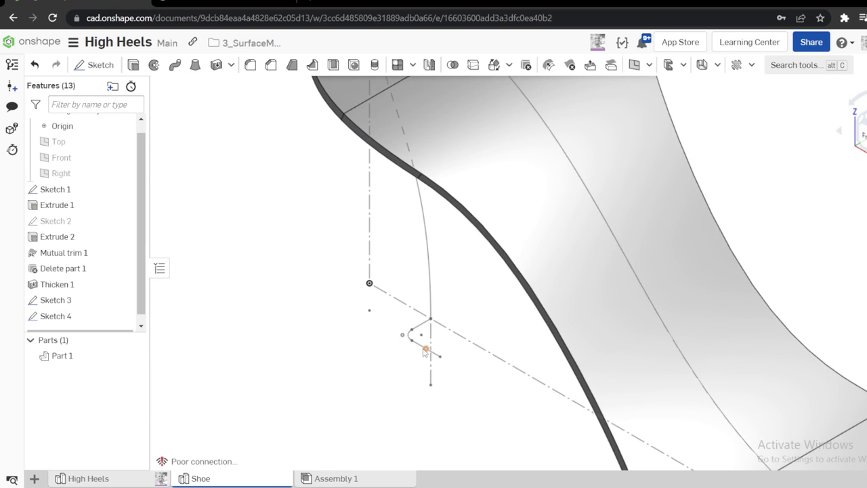
pyautogui.moveTo(388, 359)
pyautogui.mouseDown(button='right')
pyautogui.moveTo(346, 348)
pyautogui.moveTo(397, 332)
pyautogui.moveTo(428, 430)
pyautogui.moveTo(393, 395)
pyautogui.moveTo(413, 350)
pyautogui.moveTo(403, 372)
pyautogui.moveTo(412, 400)
pyautogui.moveTo(429, 364)
pyautogui.moveTo(406, 391)
pyautogui.moveTo(403, 414)
pyautogui.mouseUp(button='right')
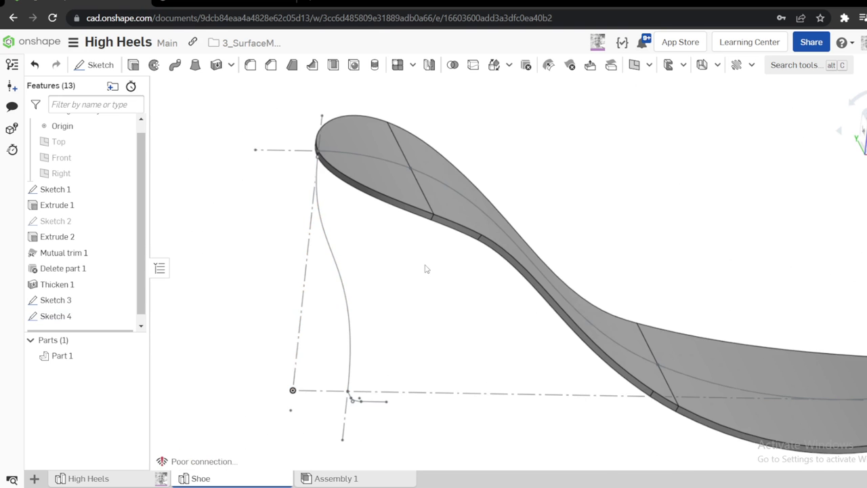
pyautogui.moveTo(426, 269); pyautogui.dragTo(438, 248, button='right')
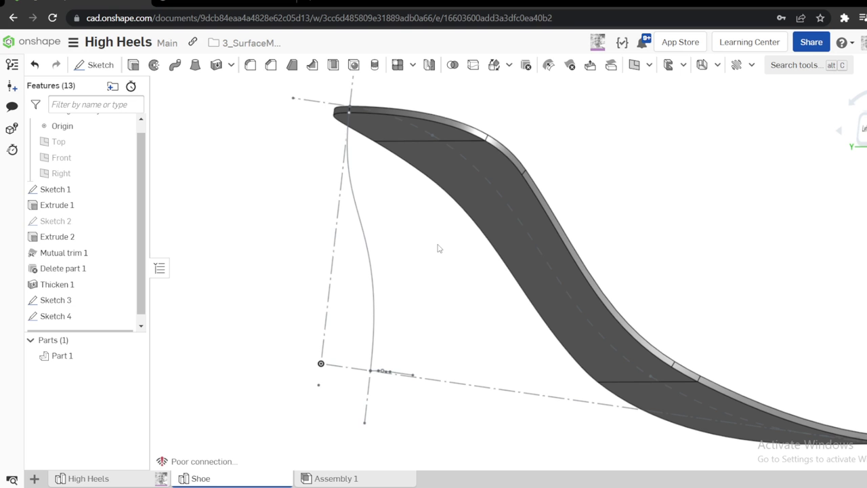
# Examine the top corners and side edge of the finished heel in the High Heels Part Studio, and return to the Shoe Part Studio
pyautogui.click(124, 477)
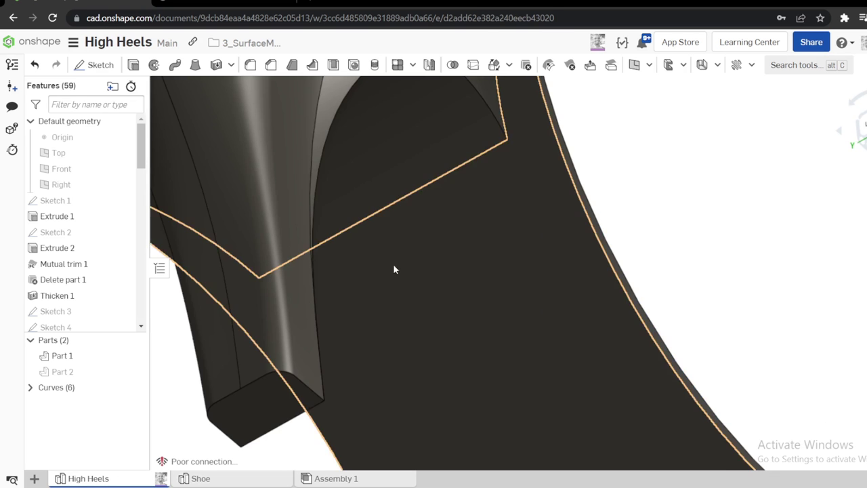
pyautogui.scroll(-4, 484, 204)
pyautogui.scroll(2, 428, 100)
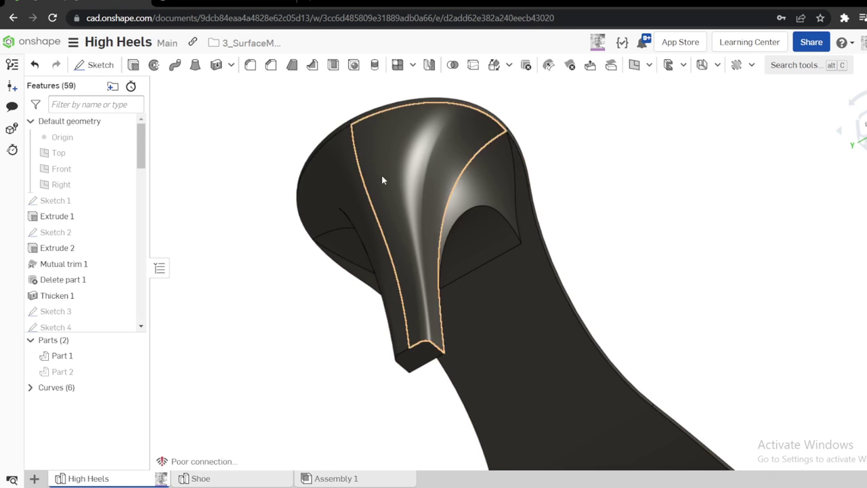
pyautogui.click(351, 127)
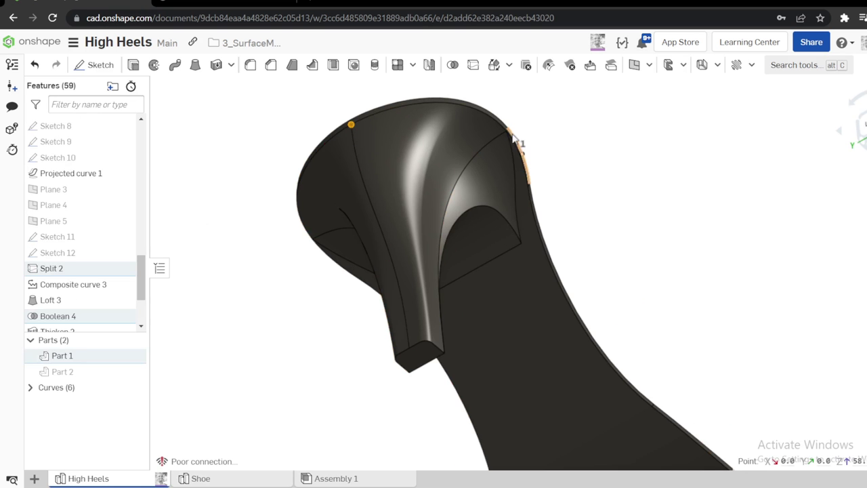
pyautogui.click(573, 133)
pyautogui.scroll(3, 501, 124)
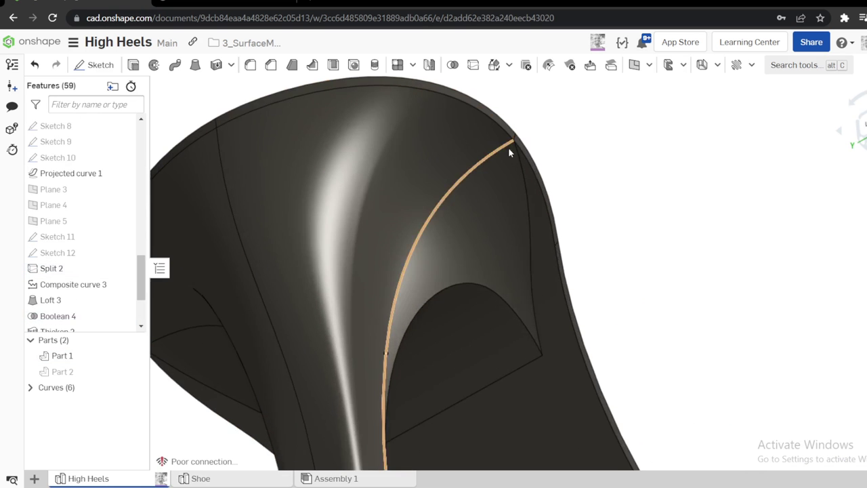
pyautogui.scroll(-2, 509, 150)
pyautogui.click(458, 199)
pyautogui.scroll(-2, 458, 199)
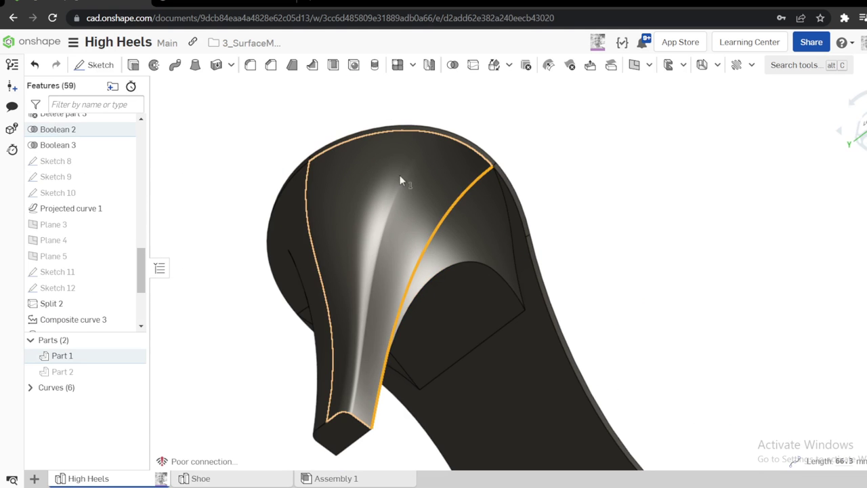
pyautogui.click(226, 480)
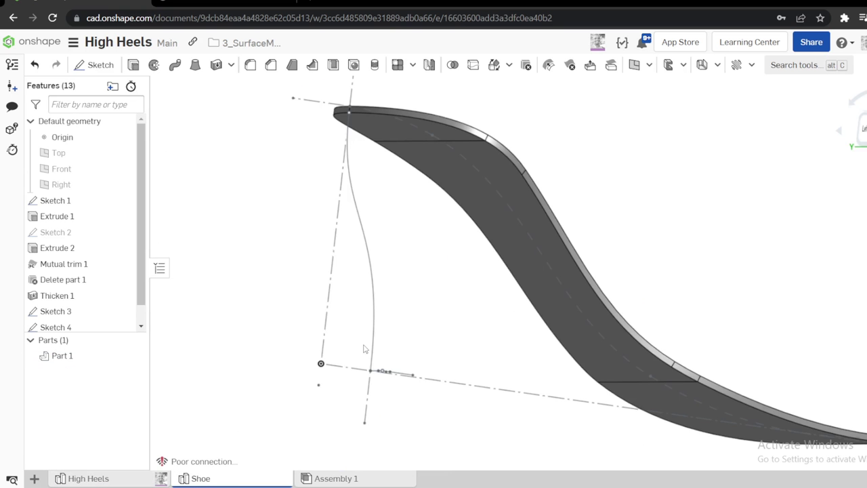
# Create a plane parallel to the Right plane through the toe-side endpoint of the heel's bottom outline sketch
pyautogui.moveTo(405, 311); pyautogui.dragTo(399, 330, button='right')
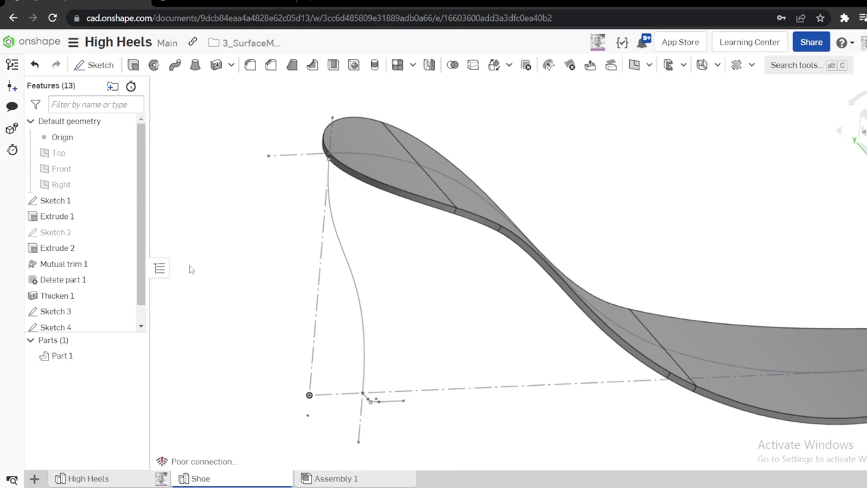
pyautogui.click(69, 184)
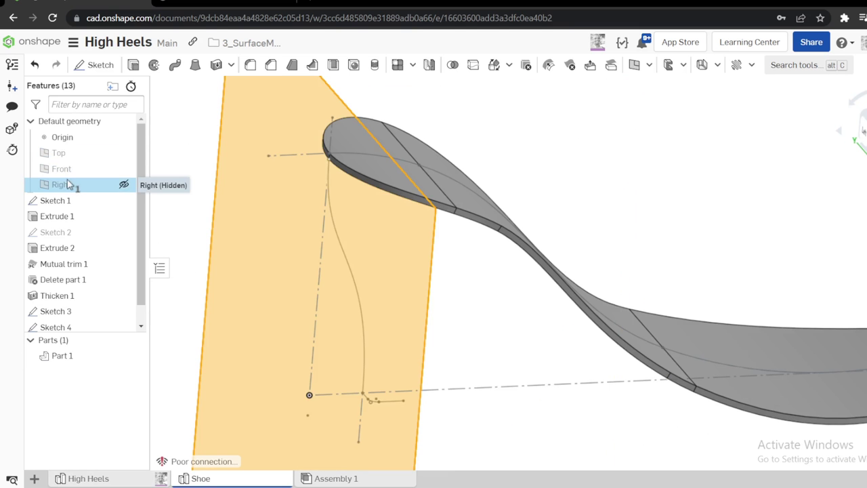
pyautogui.click(405, 400)
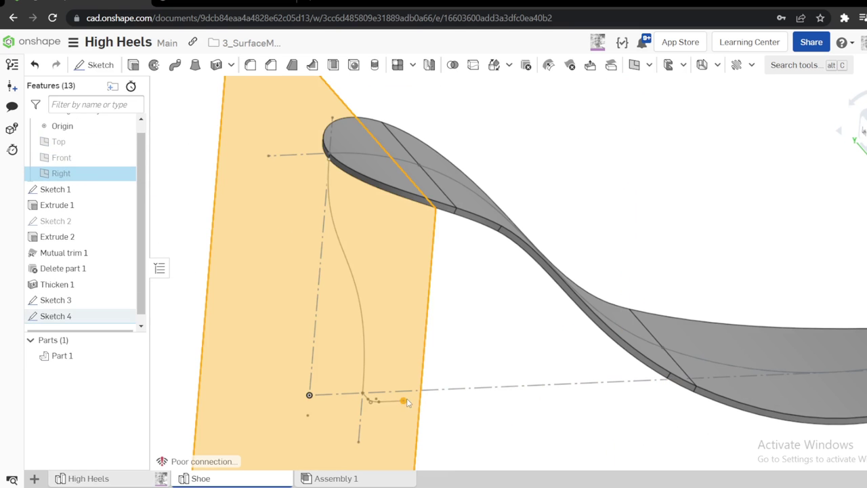
pyautogui.click(634, 65)
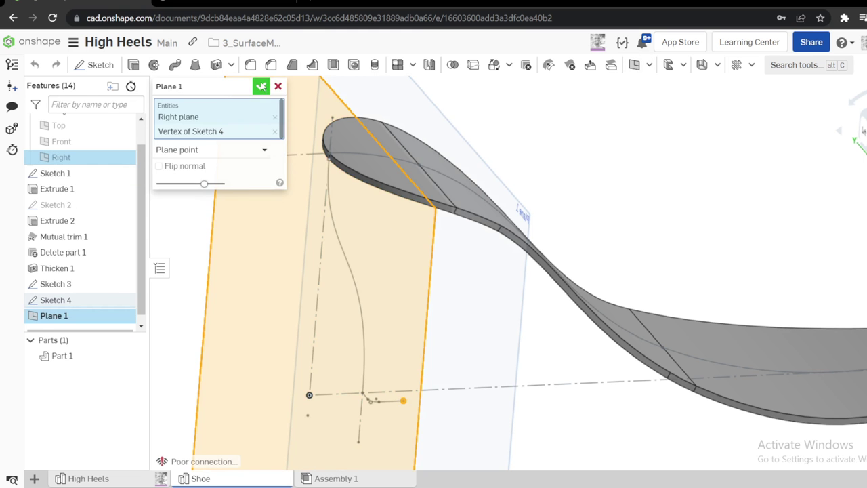
pyautogui.click(261, 87)
pyautogui.moveTo(501, 294); pyautogui.dragTo(447, 258, button='right')
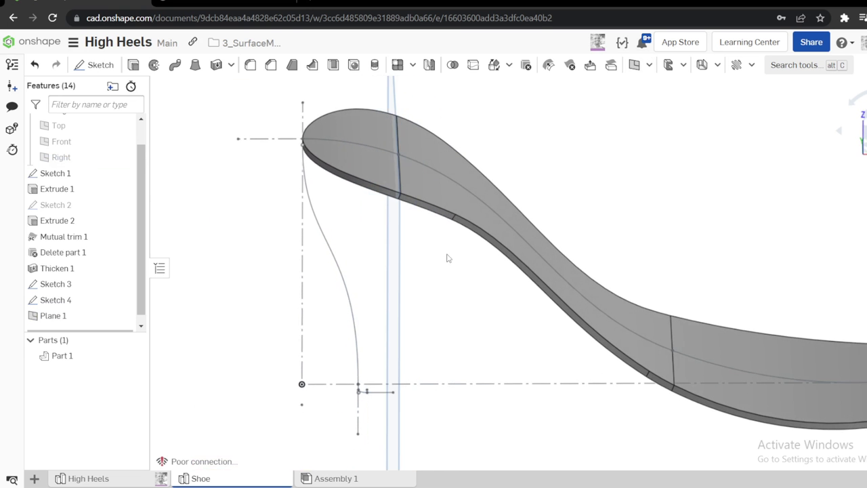
# Roll the feature history back to before the new plane and delete the 8 mm dimension from the bottom outline sketch
pyautogui.moveTo(97, 330); pyautogui.dragTo(76, 332)
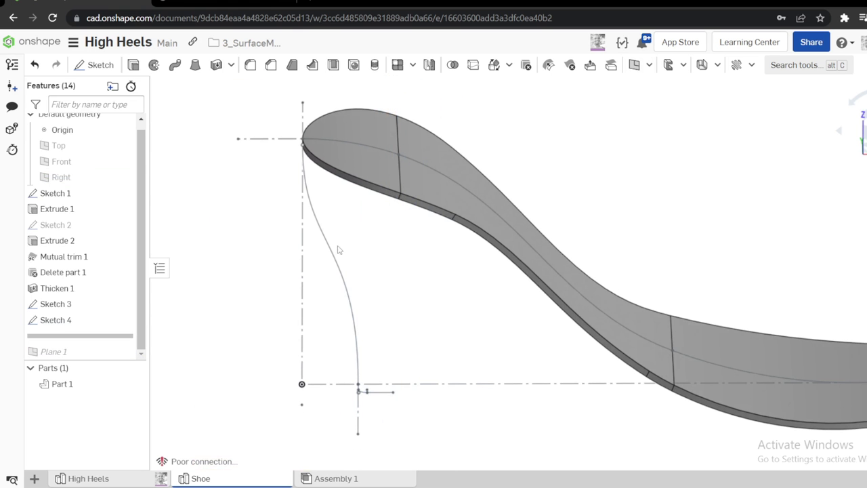
pyautogui.rightClick(60, 325)
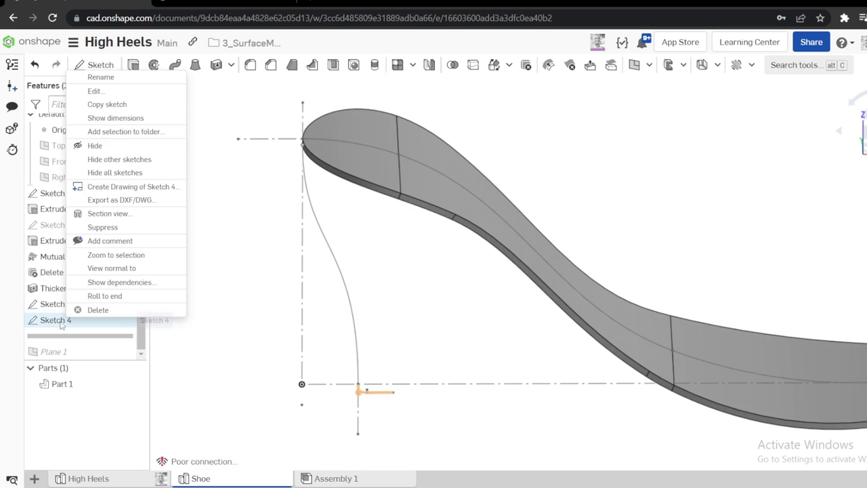
pyautogui.click(102, 96)
pyautogui.scroll(5, 359, 393)
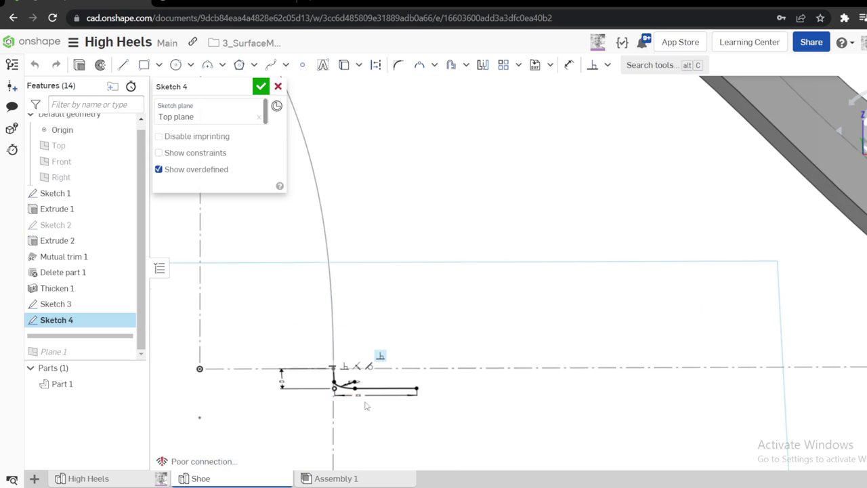
pyautogui.scroll(-5, 364, 400)
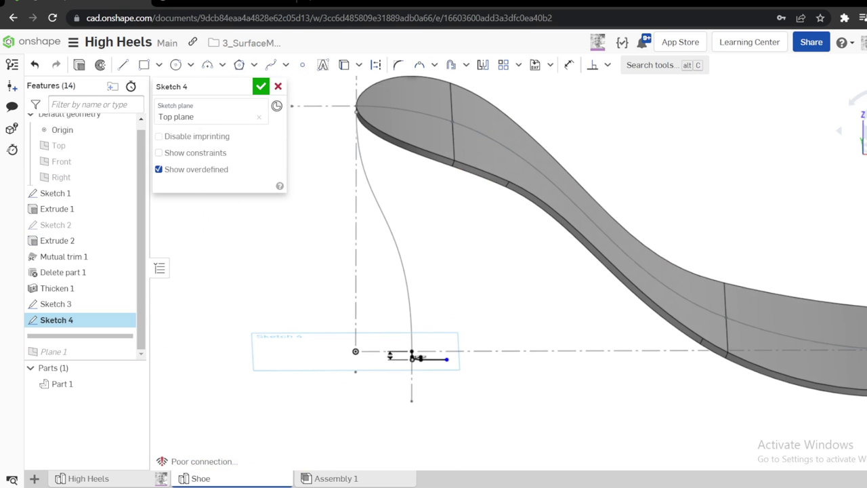
# Project the sole's underside vertex at the heel split line into the bottom outline sketch
pyautogui.click(863, 133)
pyautogui.scroll(5, 416, 187)
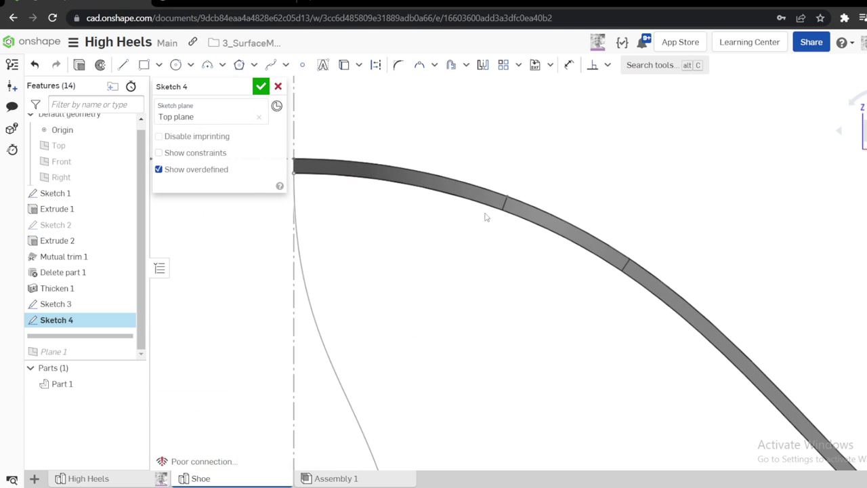
pyautogui.scroll(-3, 522, 269)
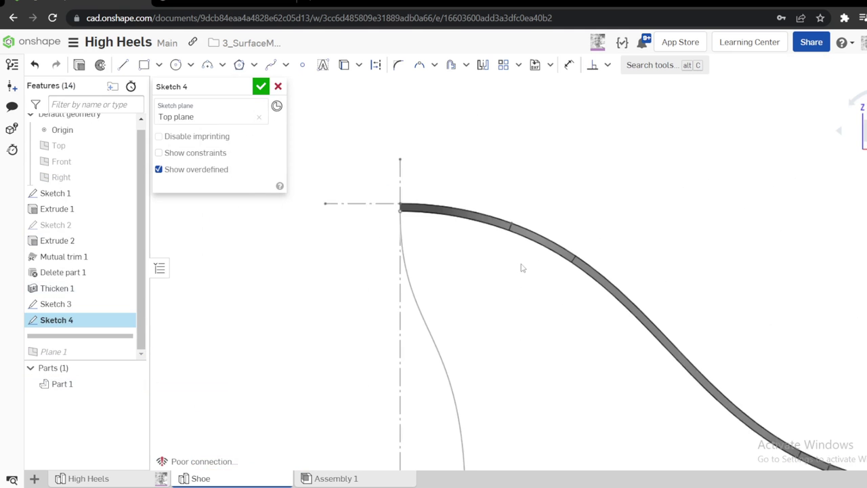
pyautogui.scroll(-2, 522, 268)
pyautogui.scroll(5, 522, 319)
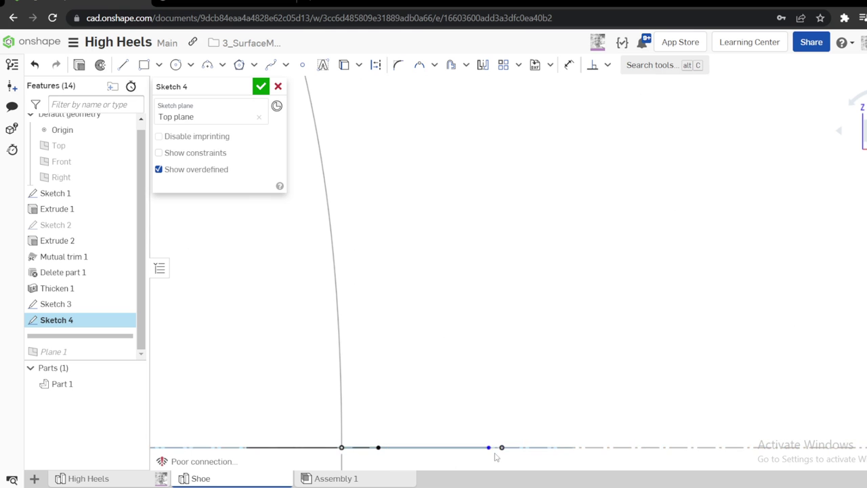
# Try to make the bottom outline's free end coincident with the projected sole vertex
pyautogui.click(489, 448)
pyautogui.click(502, 449)
pyautogui.press('i')
pyautogui.scroll(-3, 530, 410)
pyautogui.moveTo(521, 362); pyautogui.dragTo(528, 402, button='right')
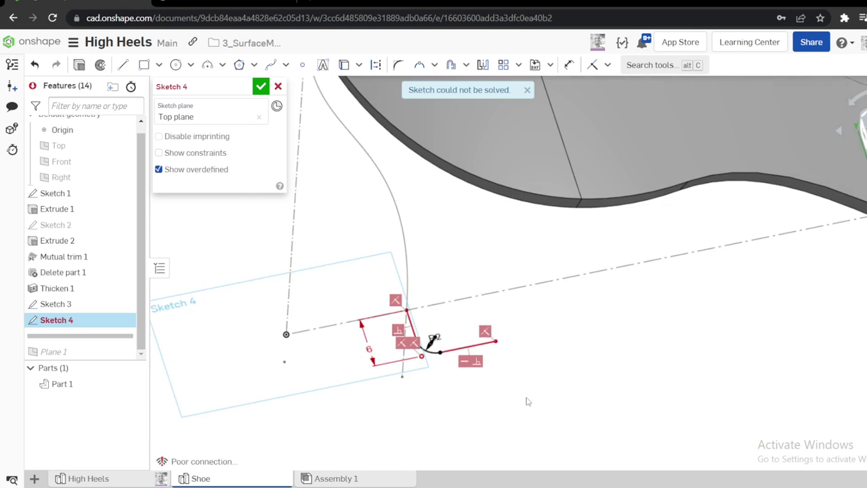
# Delete the coincident constraint between the bottom outline's free end and the projected sole vertex
pyautogui.press('n')
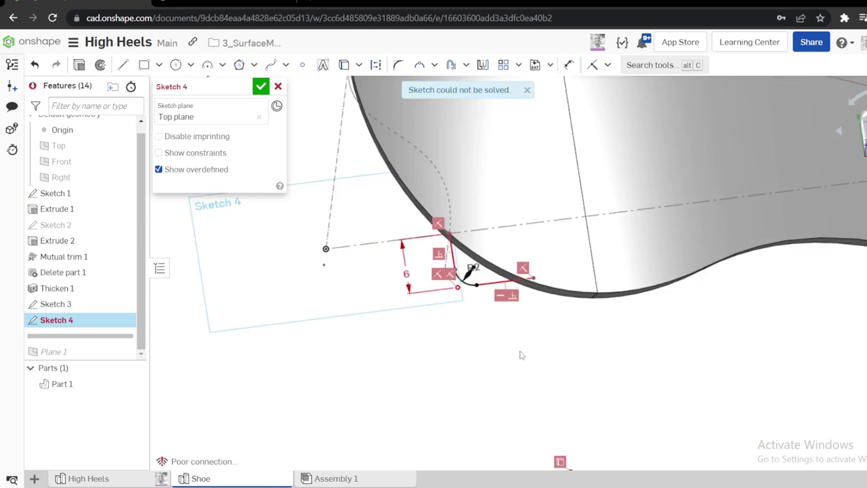
pyautogui.hotkey('shift', '7')
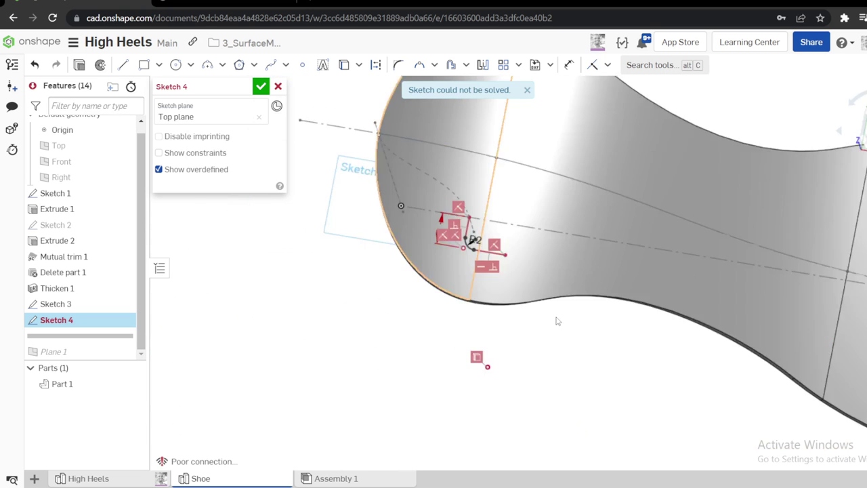
pyautogui.moveTo(427, 293); pyautogui.dragTo(447, 293, button='right')
pyautogui.scroll(5, 392, 294)
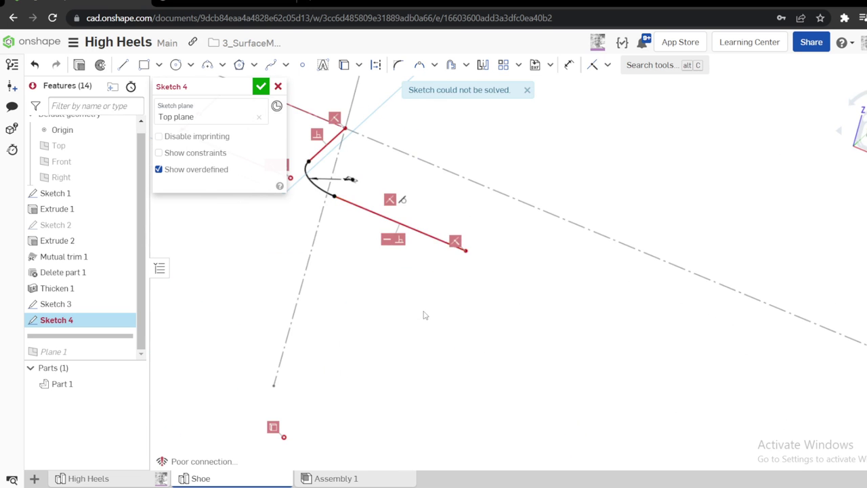
pyautogui.scroll(-4, 422, 315)
pyautogui.moveTo(443, 317); pyautogui.dragTo(440, 341, button='right')
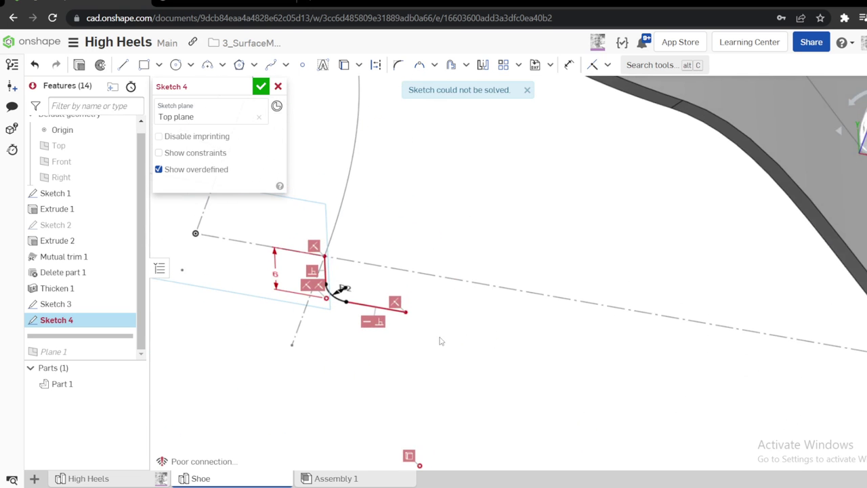
pyautogui.press('n')
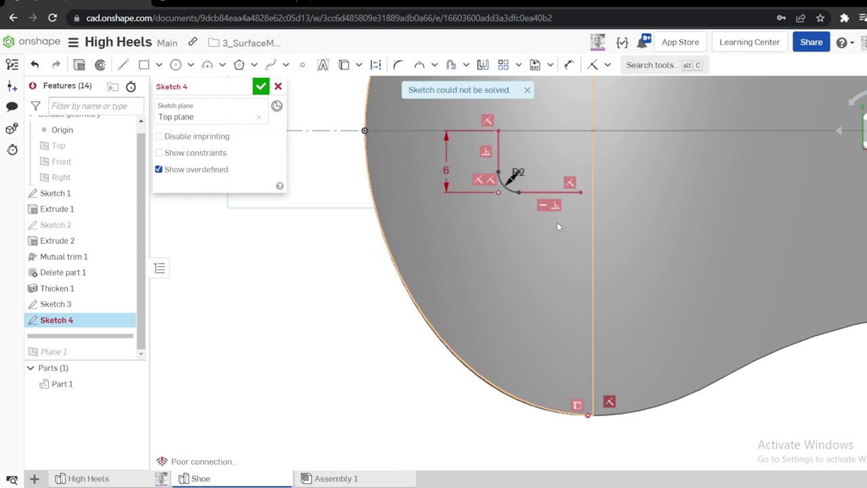
pyautogui.click(570, 183)
pyautogui.press('Delete')
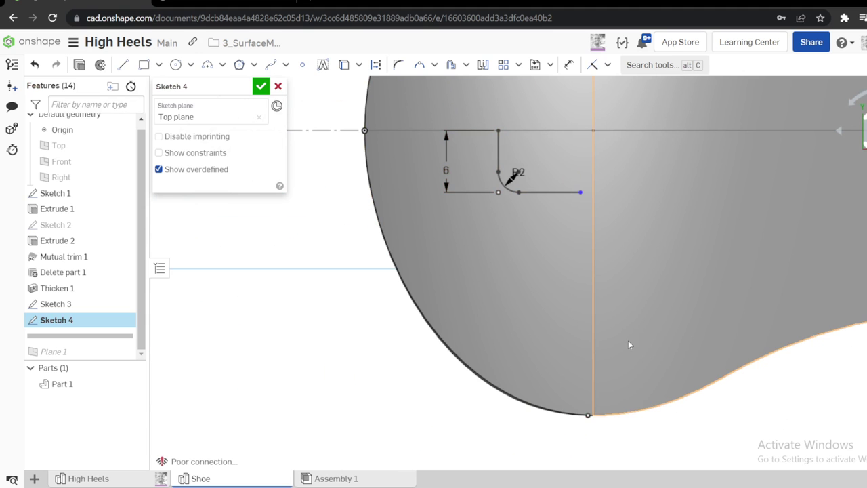
# Draw a construction line from the bottom outline's free end to the projected sole vertex and constrain it parallel to the heel split line
pyautogui.press('l')
pyautogui.click(581, 192)
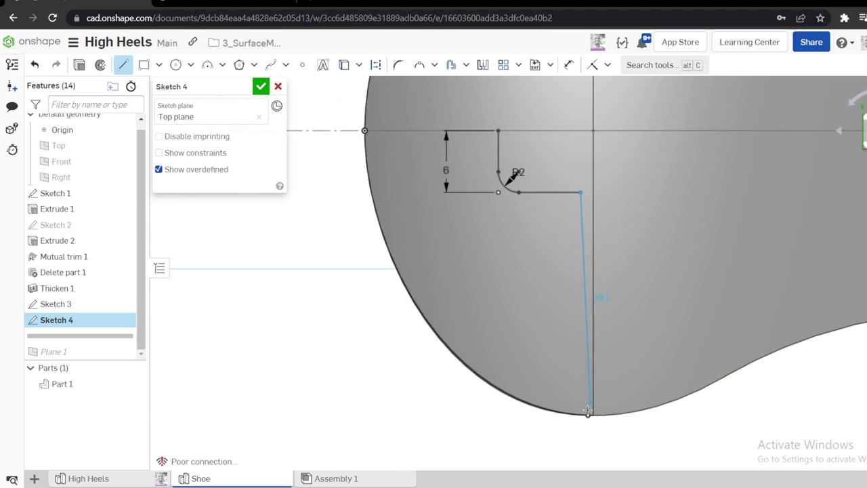
pyautogui.click(587, 414)
pyautogui.press('Escape')
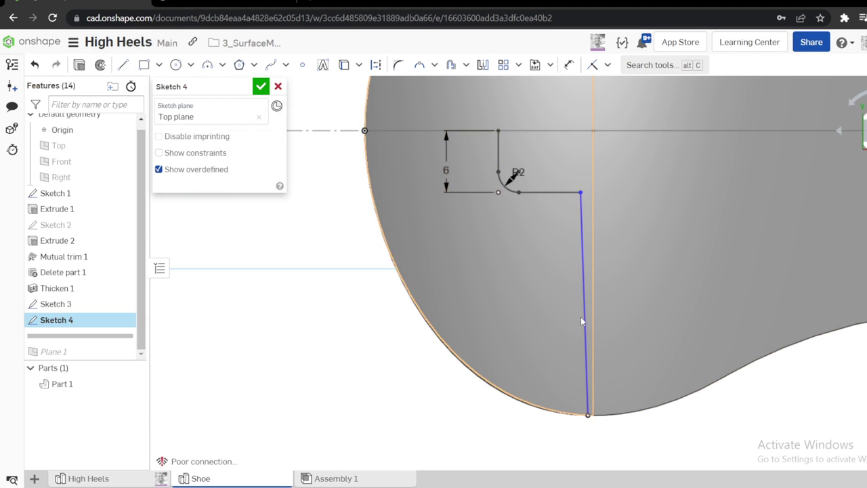
pyautogui.click(583, 313)
pyautogui.click(591, 290)
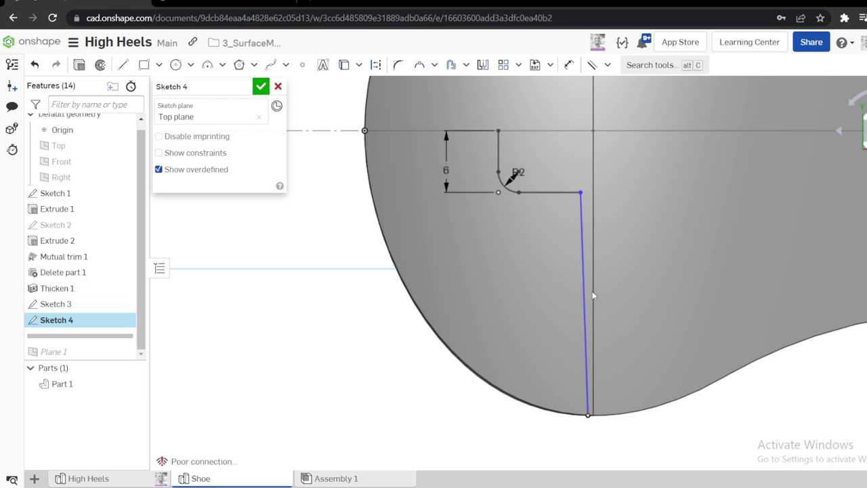
pyautogui.press('b')
pyautogui.press('q')
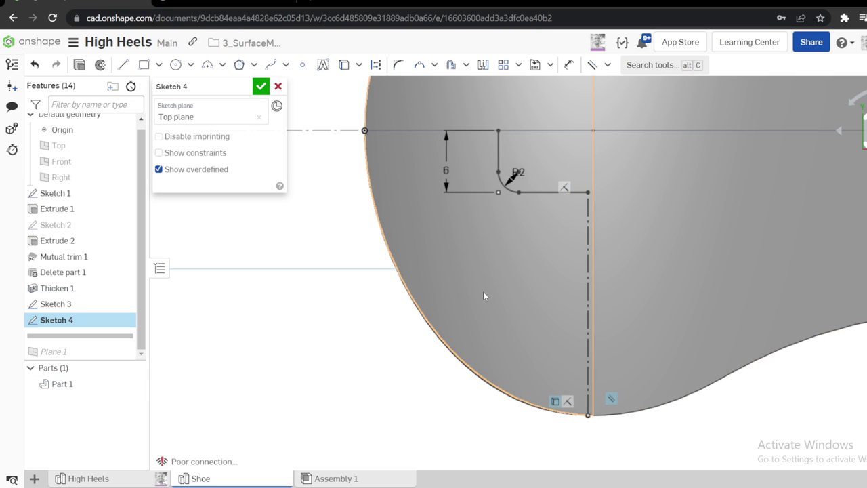
pyautogui.press('d')
pyautogui.click(499, 154)
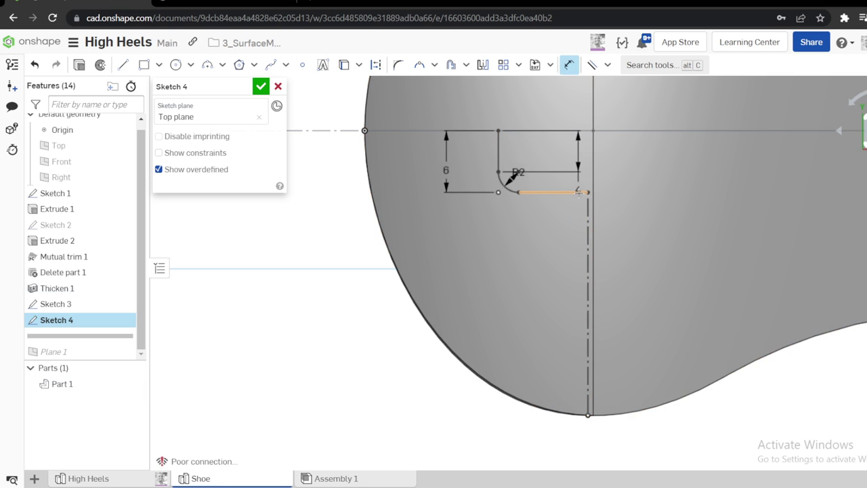
pyautogui.click(578, 192)
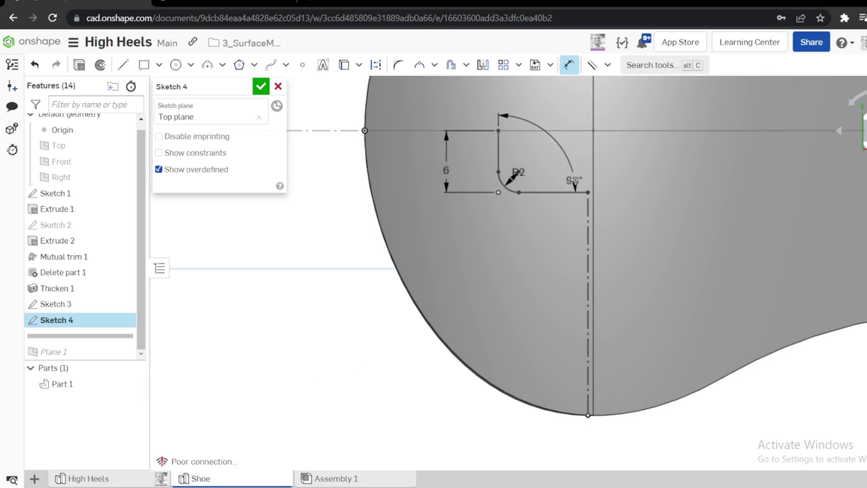
pyautogui.press('Escape')
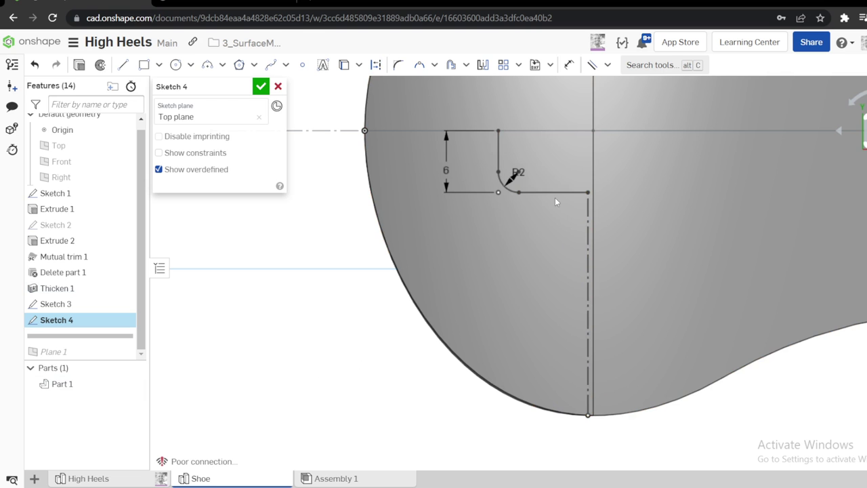
pyautogui.press('Escape')
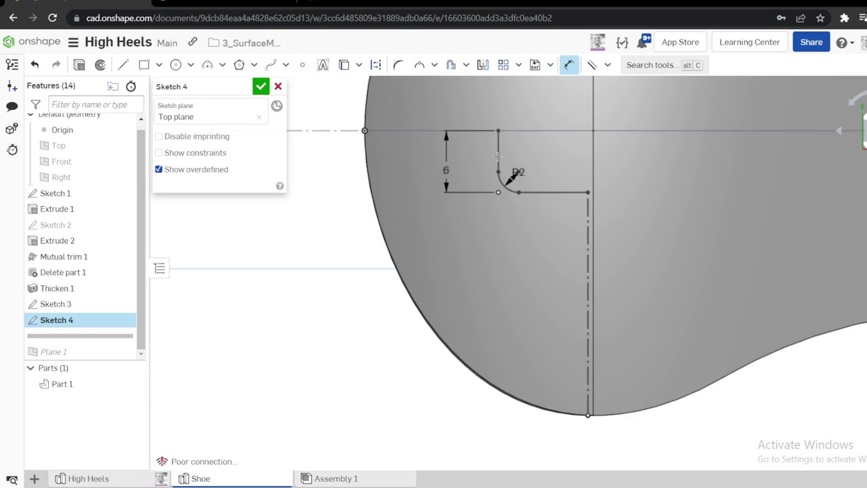
pyautogui.click(497, 171)
pyautogui.click(547, 222)
pyautogui.press('Return')
# Finish the bottom outline sketch and roll the feature history forward past Plane 1
pyautogui.click(261, 87)
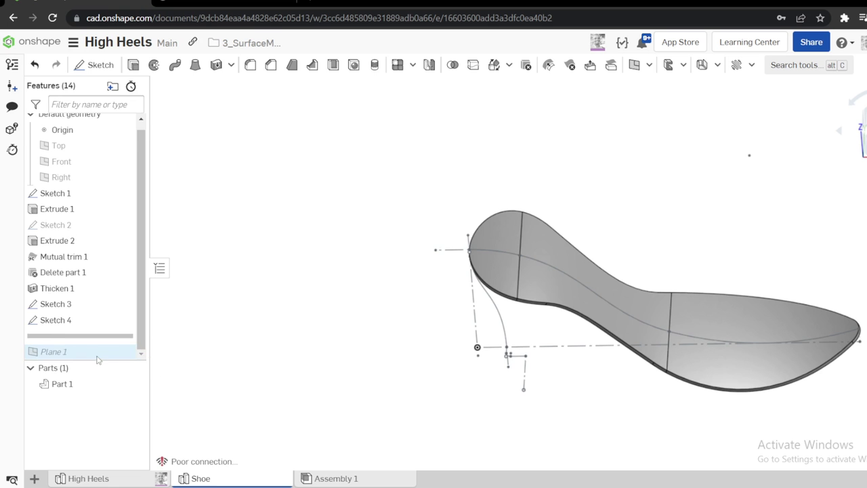
pyautogui.moveTo(97, 335); pyautogui.dragTo(97, 359)
# Inspect from the side how Plane 1 lines up with the sole's underside split vertex and the end of the bottom outline
pyautogui.scroll(3, 501, 342)
pyautogui.moveTo(501, 344); pyautogui.dragTo(529, 366, button='right')
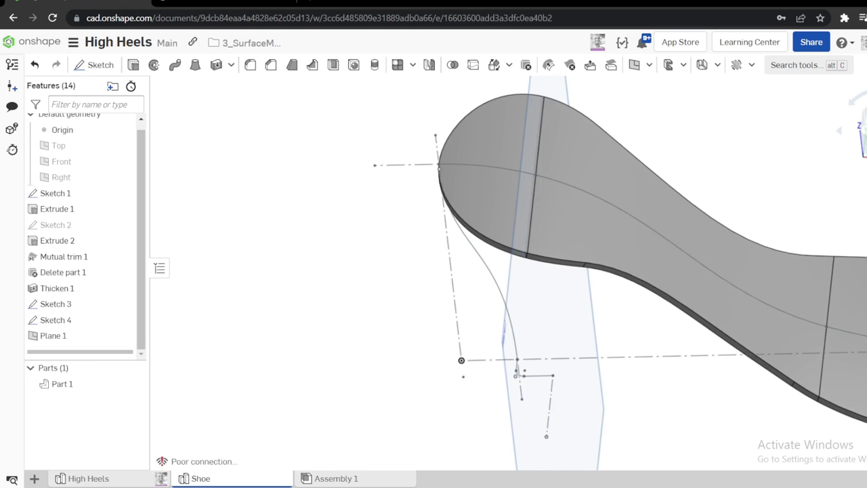
pyautogui.click(864, 141)
pyautogui.scroll(4, 385, 128)
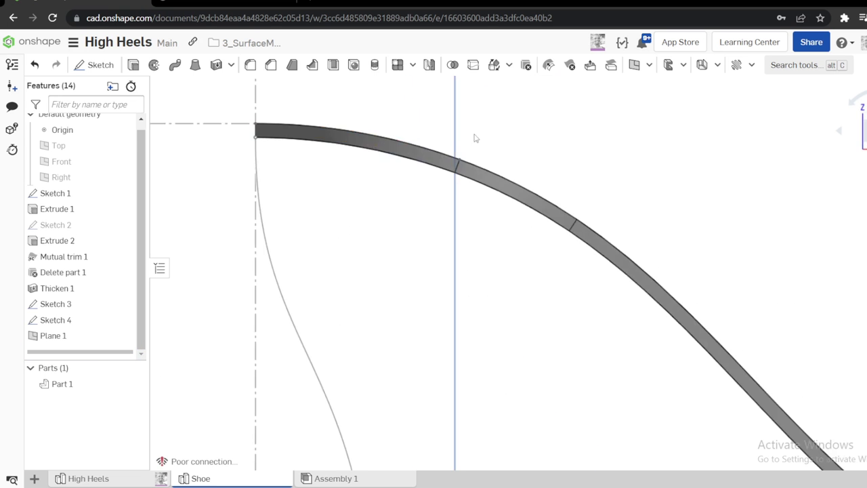
pyautogui.scroll(5, 474, 139)
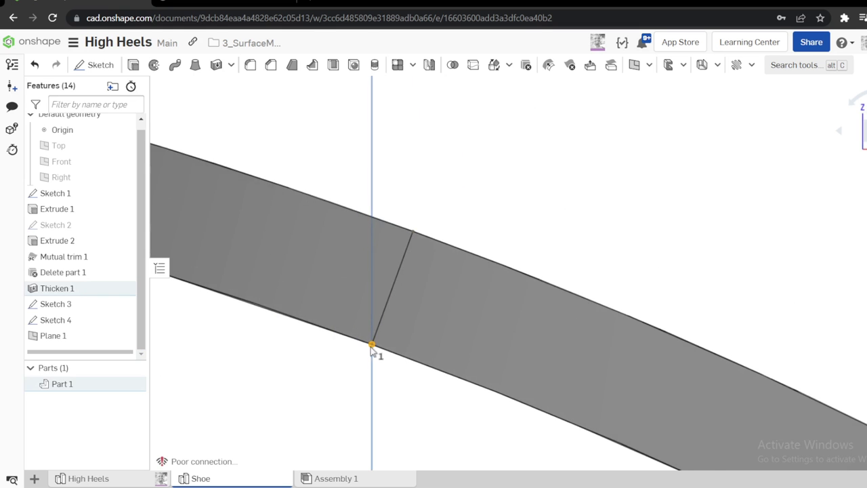
pyautogui.scroll(-5, 371, 348)
pyautogui.scroll(-5, 387, 358)
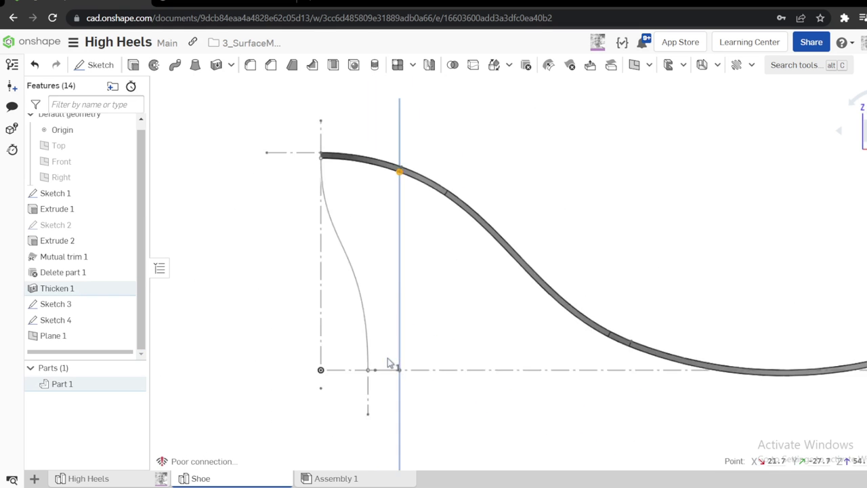
pyautogui.scroll(-3, 402, 280)
pyautogui.scroll(10, 402, 272)
pyautogui.scroll(-5, 523, 339)
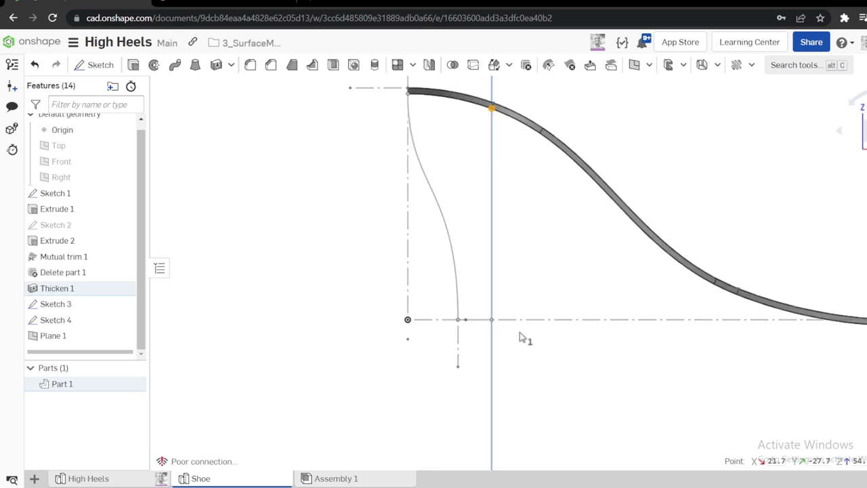
pyautogui.moveTo(642, 197); pyautogui.dragTo(587, 228, button='right')
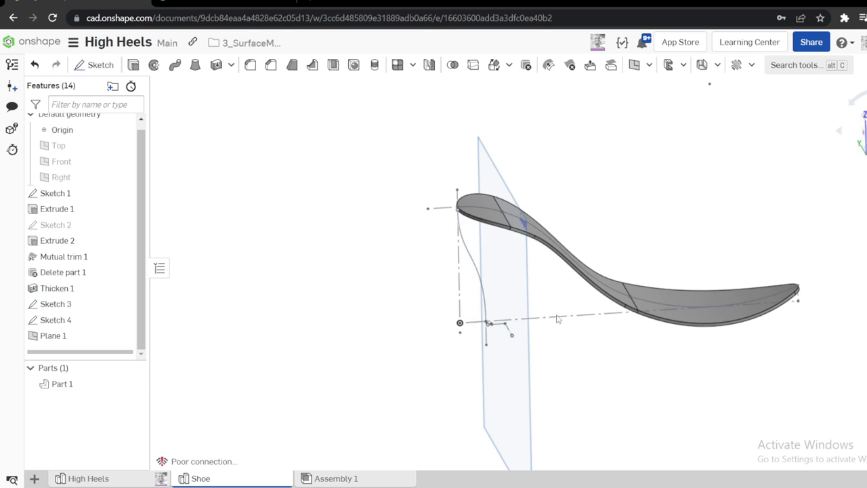
pyautogui.moveTo(475, 349); pyautogui.dragTo(478, 361, button='right')
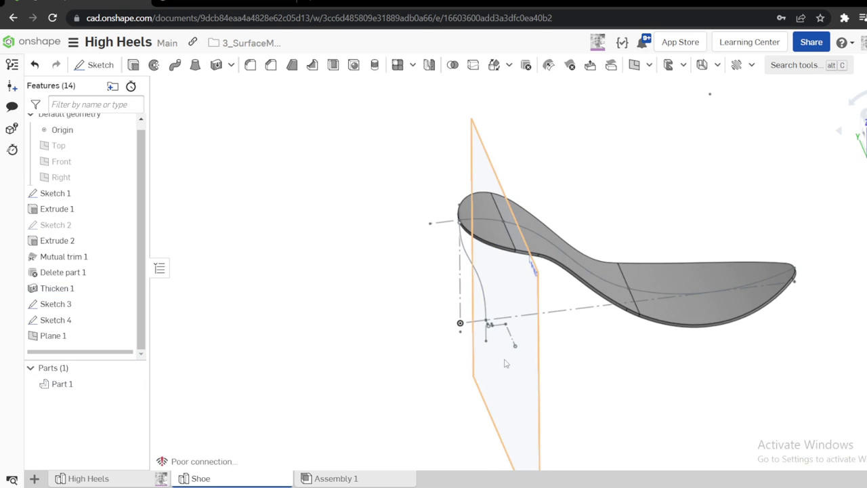
# Create a sketch on Plane 1, viewed normal to the plane, and start the Spline tool
pyautogui.click(504, 364)
pyautogui.press('s')
pyautogui.click(517, 351)
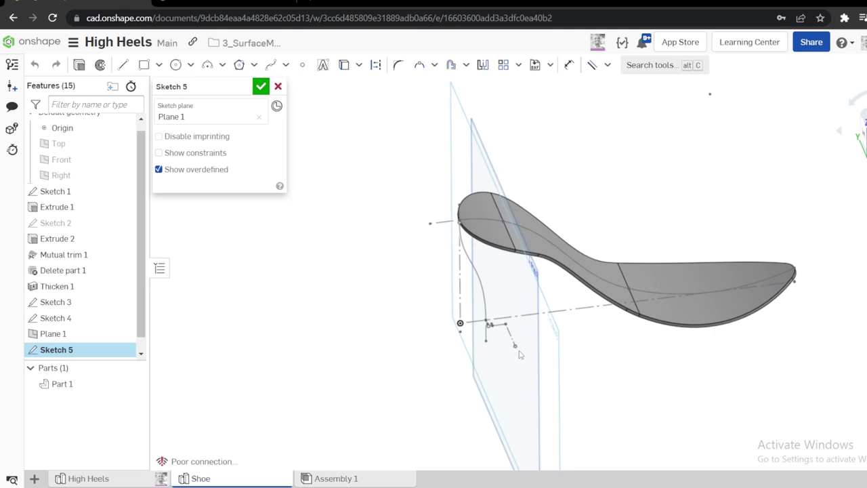
pyautogui.press('n')
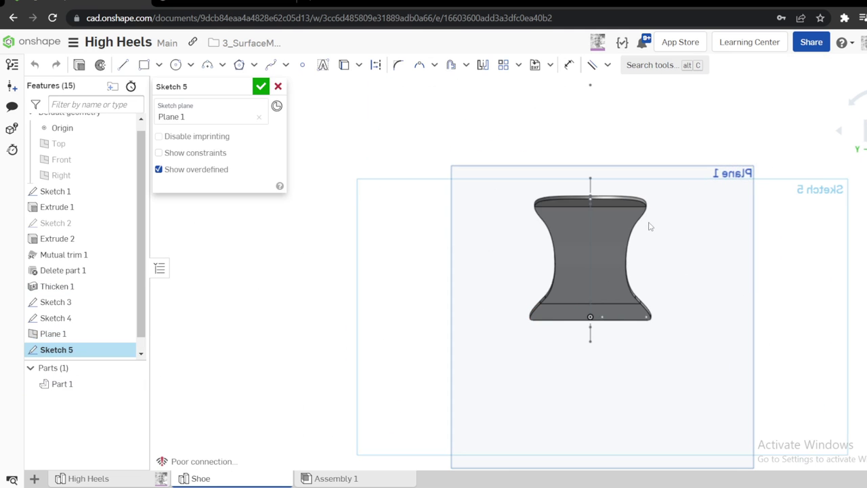
pyautogui.press('s')
pyautogui.click(660, 244)
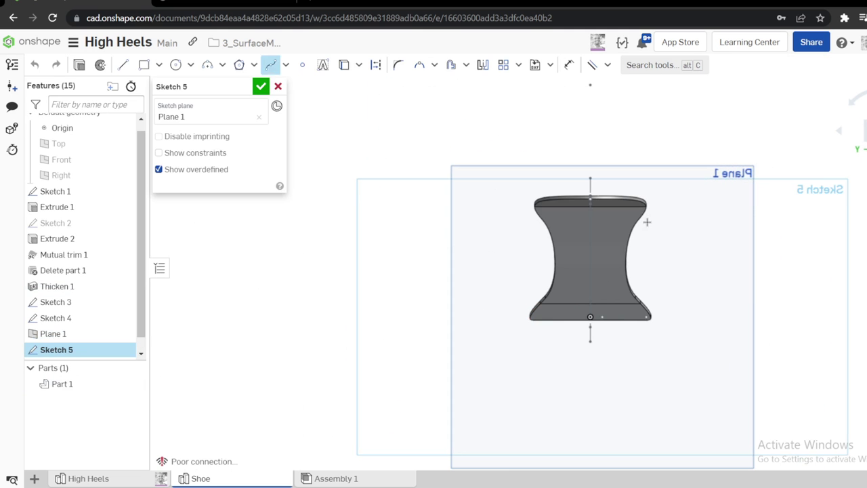
# Finish the straight, slanted spline with two inner control points on Plane 1
pyautogui.doubleClick(600, 288)
pyautogui.moveTo(638, 229); pyautogui.dragTo(623, 226, button='right')
pyautogui.scroll(5, 625, 220)
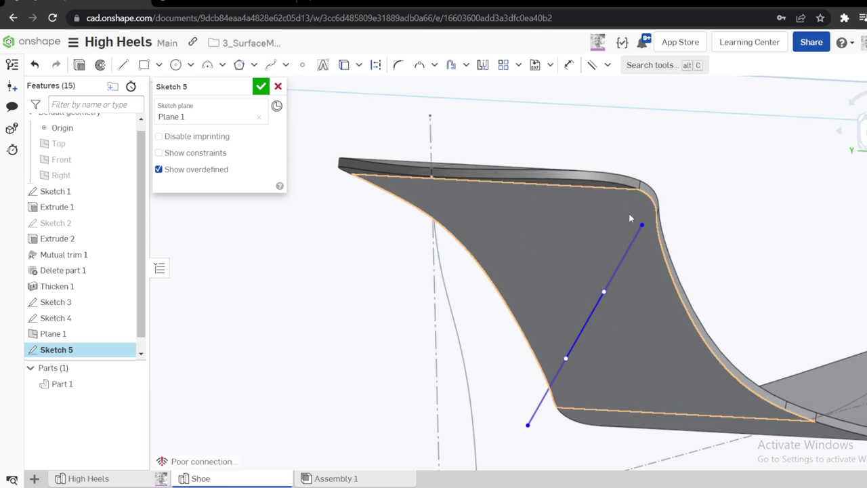
# Try to apply a Pierce constraint between the spline's upper endpoint and the corner vertex beneath the heel seat
pyautogui.press('Escape')
pyautogui.click(639, 189)
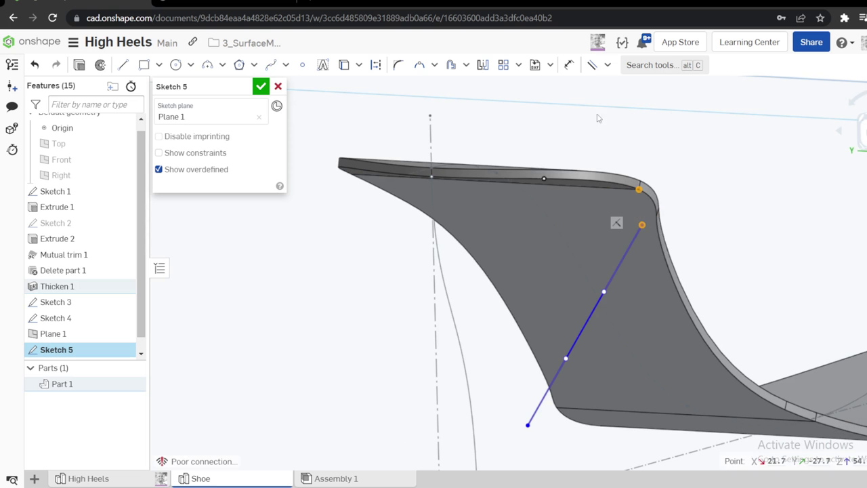
pyautogui.click(607, 65)
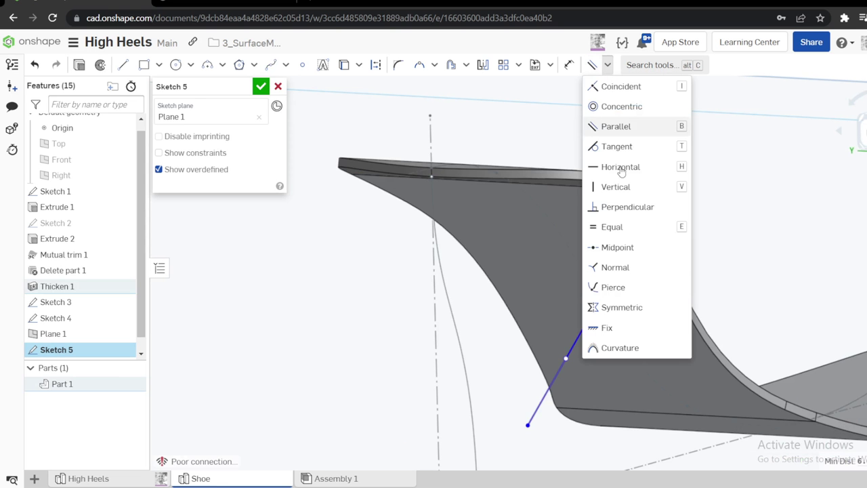
pyautogui.click(611, 288)
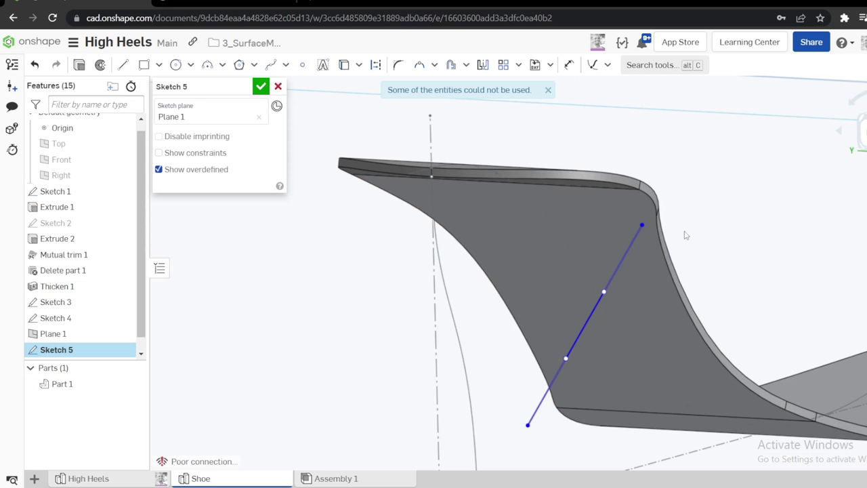
# Make the spline's upper endpoint coincident with the corner vertex on the underside of the heel seat
pyautogui.press('s')
pyautogui.click(640, 191)
pyautogui.click(641, 226)
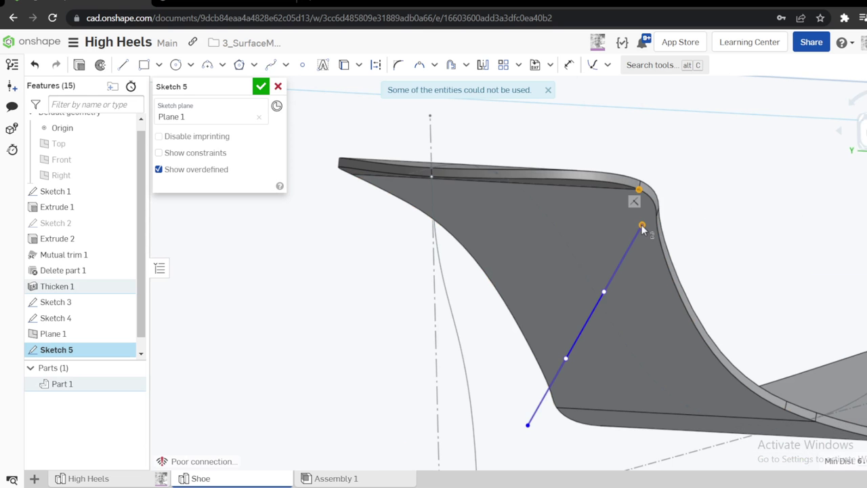
pyautogui.press('i')
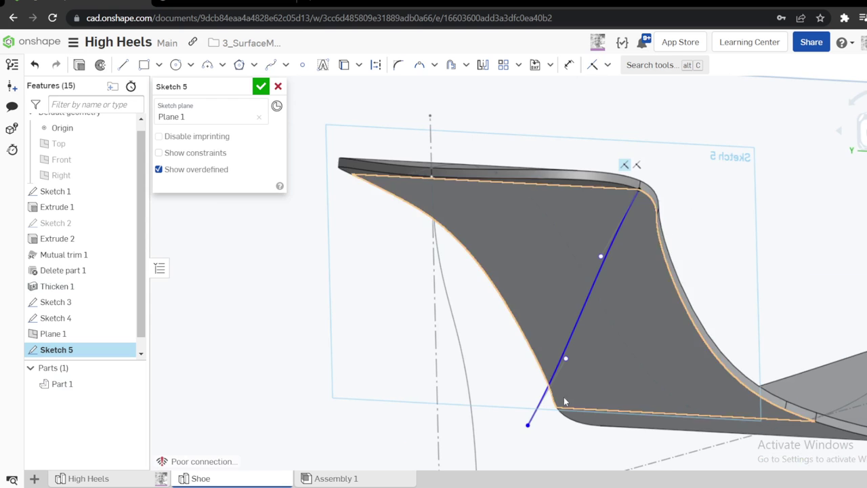
# Make the spline's lower endpoint coincident with the outer end of the heel-tip profile in Sketch 4
pyautogui.scroll(-5, 550, 400)
pyautogui.scroll(2, 550, 400)
pyautogui.scroll(4, 557, 453)
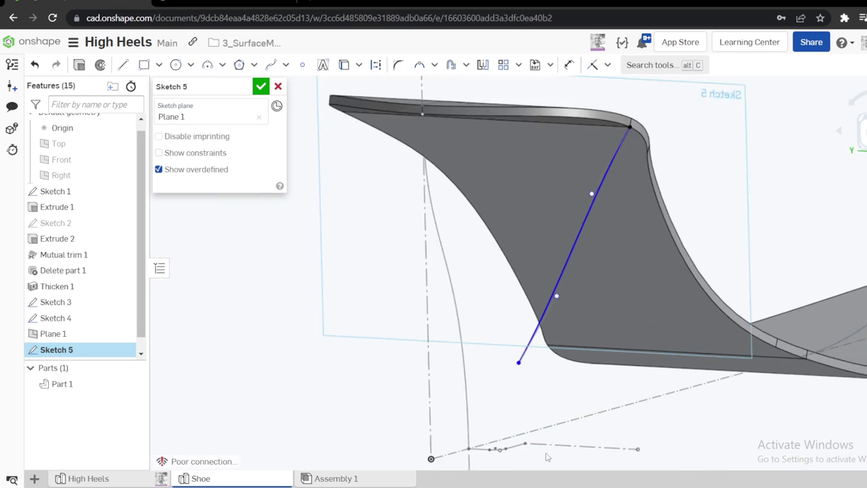
pyautogui.click(521, 443)
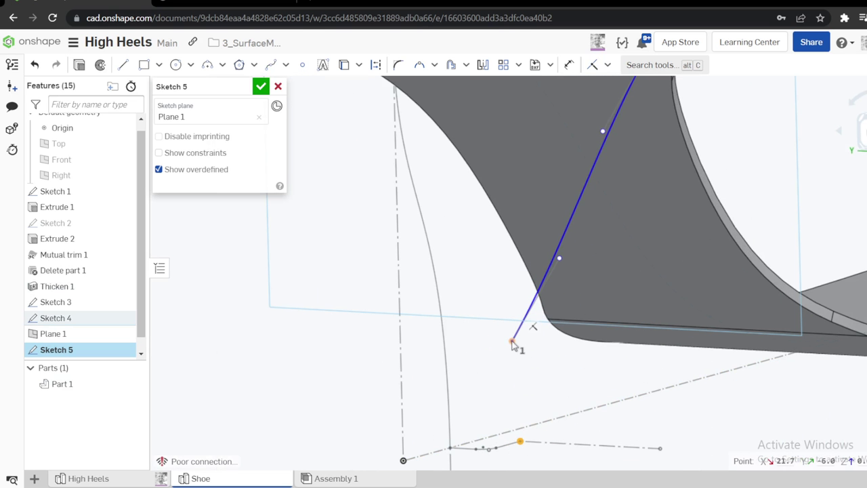
pyautogui.press('i')
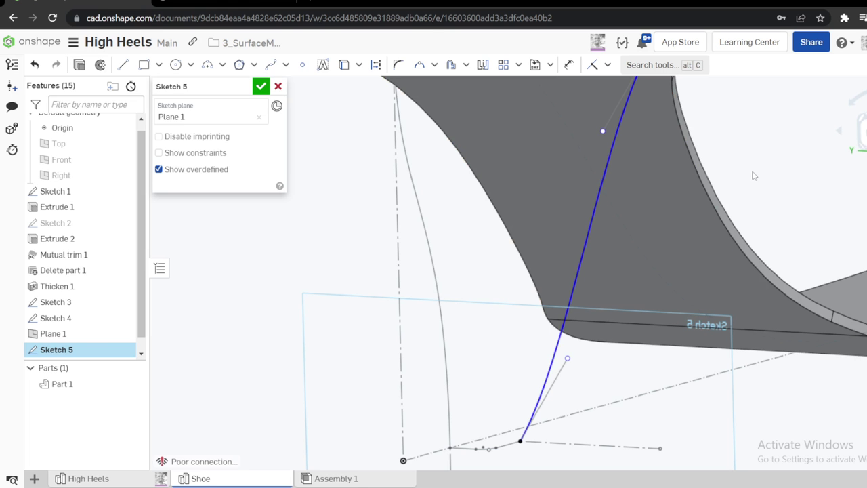
# View the sketch plane straight on and constrain the spline's lower control handle to vertical
pyautogui.press('n')
pyautogui.scroll(5, 562, 234)
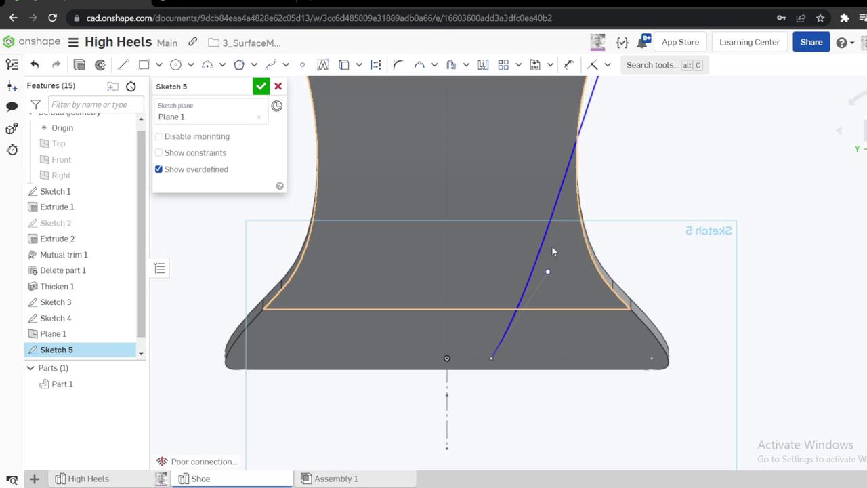
pyautogui.click(542, 287)
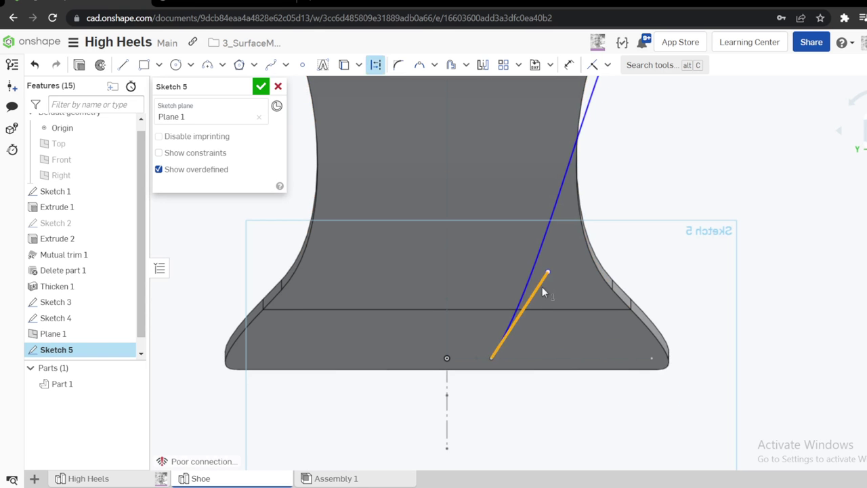
pyautogui.press('v')
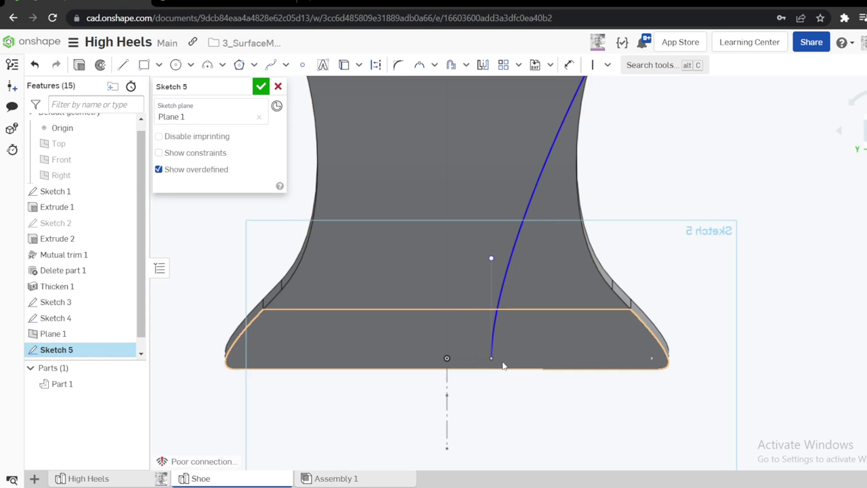
# Draw a vertical construction line downward from the spline's lower endpoint and make the spline tangent to it
pyautogui.press('l')
pyautogui.moveTo(491, 357)
pyautogui.mouseDown()
pyautogui.moveTo(484, 413)
pyautogui.moveTo(491, 443)
pyautogui.mouseUp()
pyautogui.press('Escape')
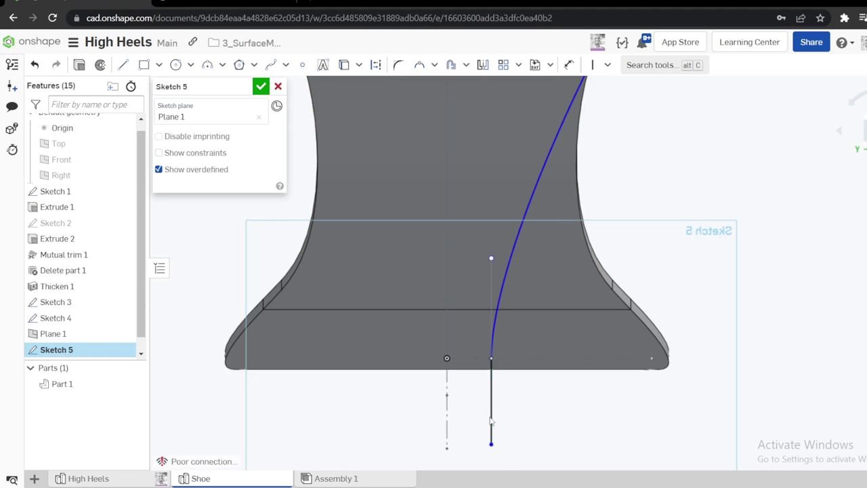
pyautogui.click(491, 407)
pyautogui.press('q')
pyautogui.click(535, 420)
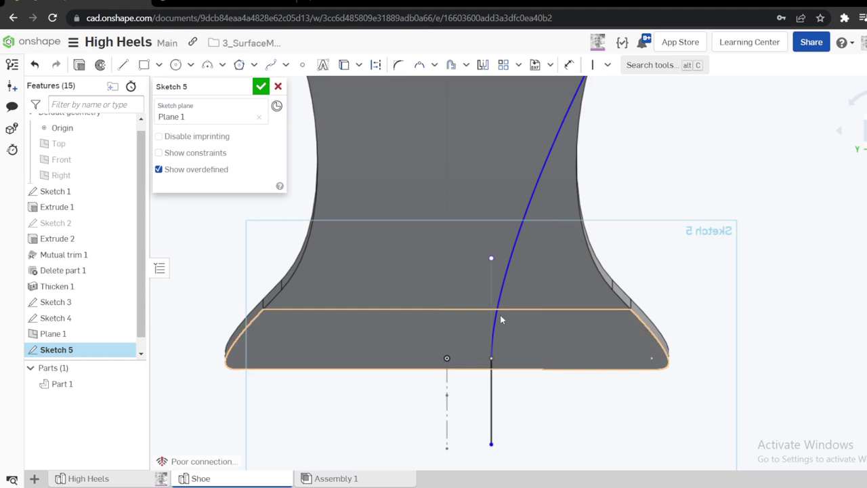
pyautogui.click(500, 302)
pyautogui.press('Escape')
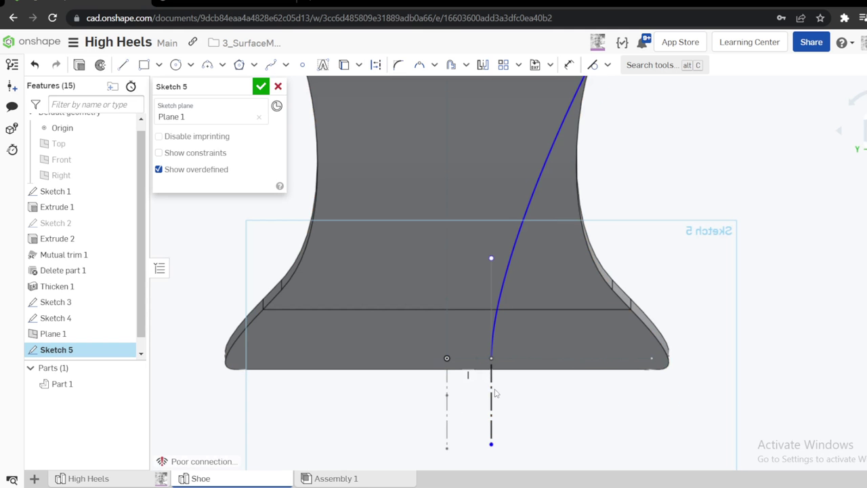
# Pull the spline's upper control point inward toward the shoe's centreline and constrain the upper handle to horizontal
pyautogui.press('f')
pyautogui.scroll(5, 605, 142)
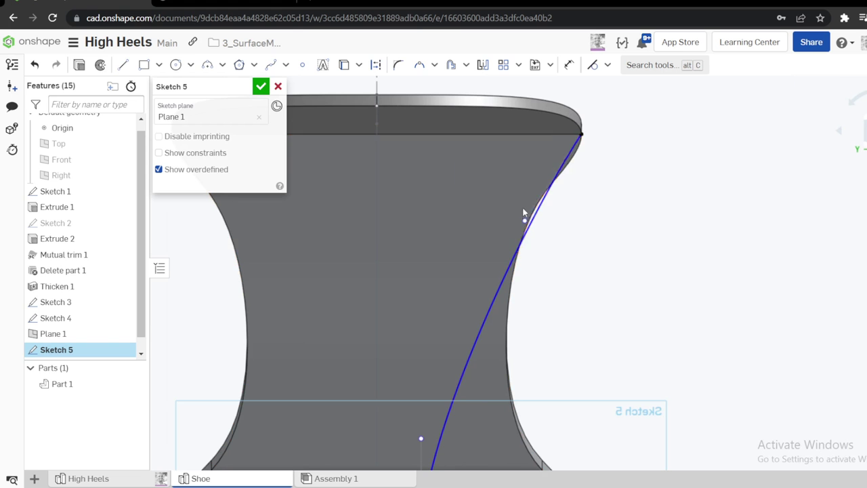
pyautogui.moveTo(523, 215); pyautogui.dragTo(433, 139)
pyautogui.scroll(-5, 432, 144)
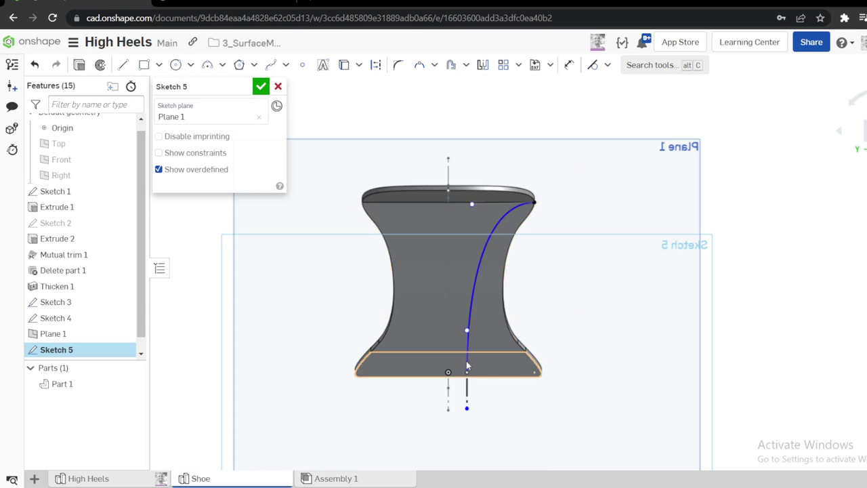
pyautogui.scroll(3, 467, 366)
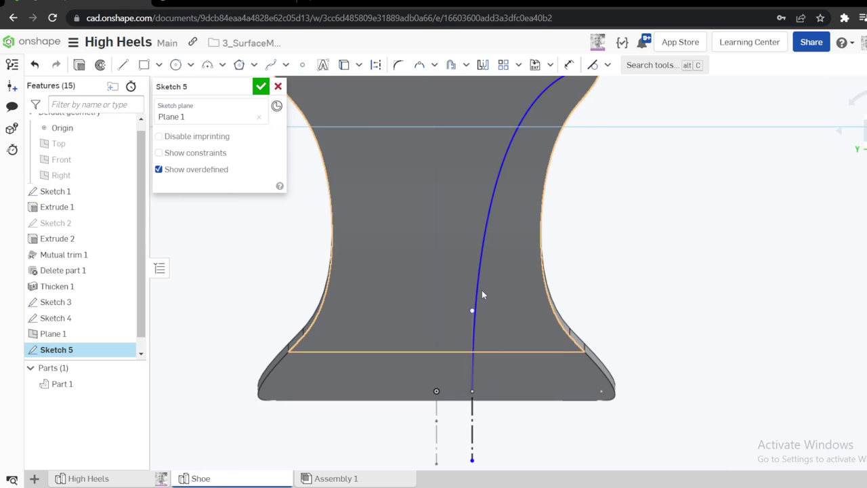
pyautogui.scroll(-4, 619, 140)
pyautogui.scroll(3, 612, 120)
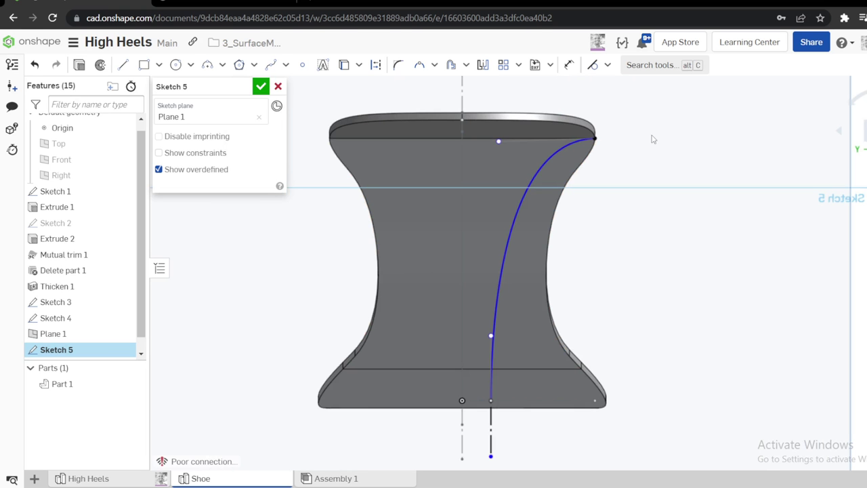
pyautogui.click(534, 139)
pyautogui.press('h')
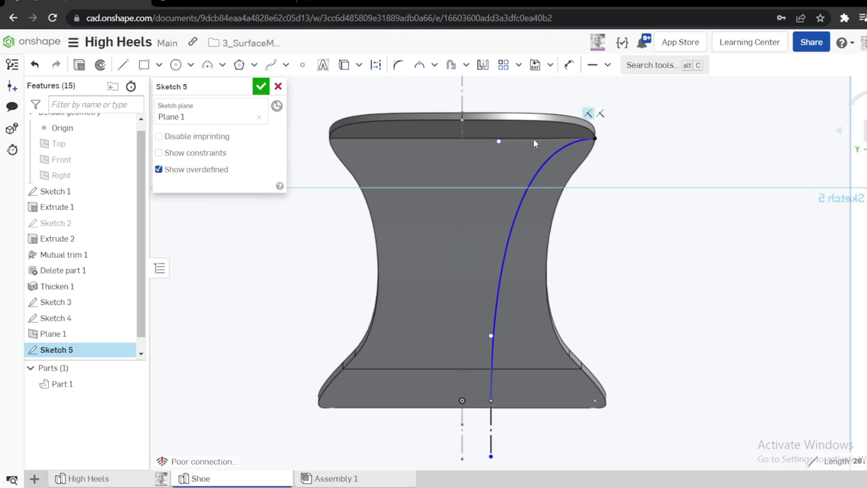
# Dimension the spline's upper horizontal control handle to 25 mm
pyautogui.press('d')
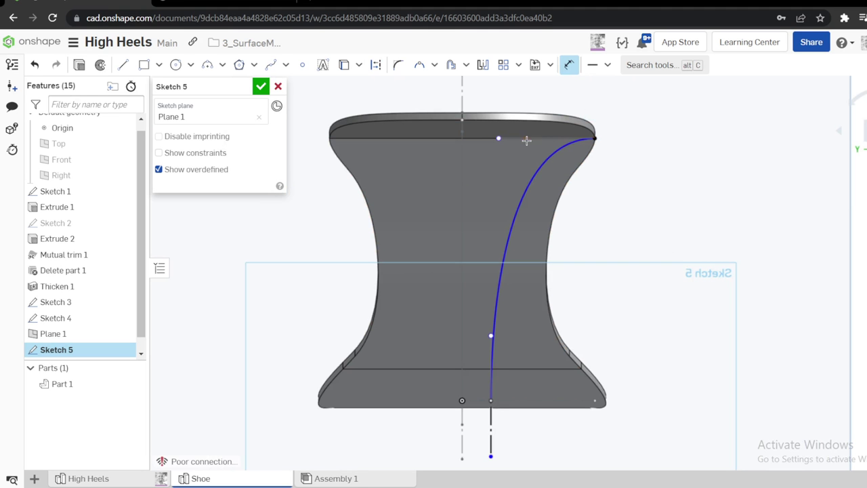
pyautogui.click(525, 139)
pyautogui.click(527, 103)
pyautogui.write('2')
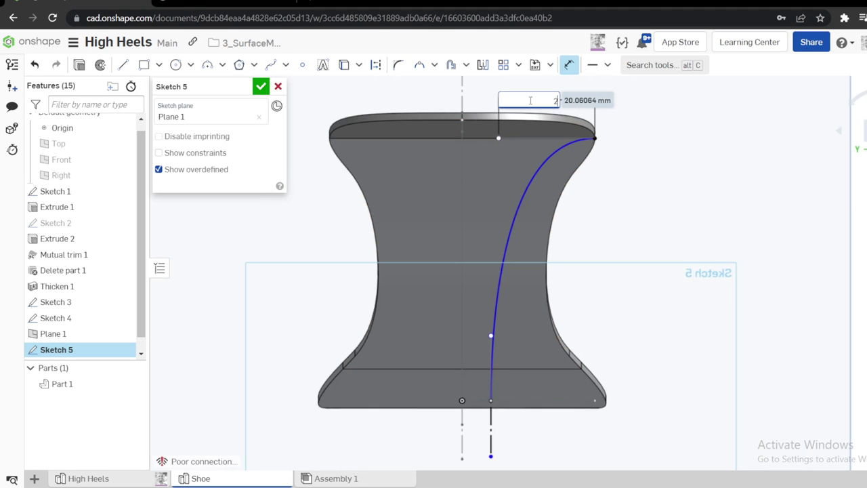
pyautogui.write('5')
pyautogui.press('Return')
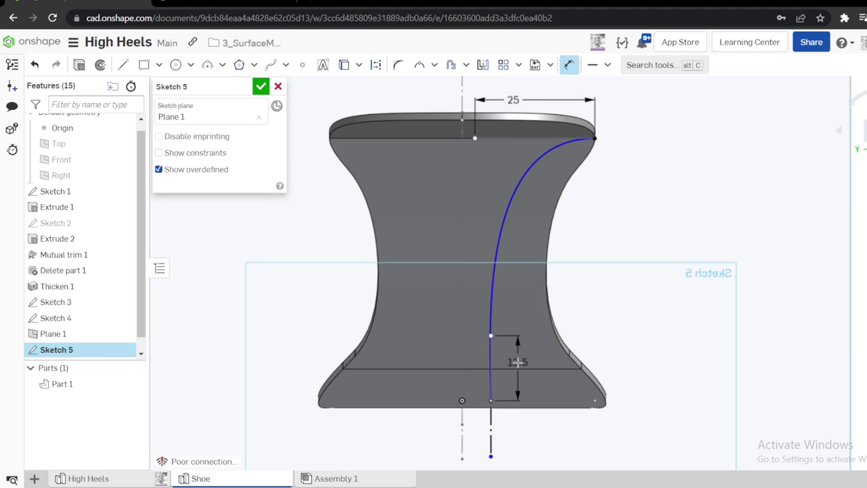
# Dimension the spline's lower vertical control handle to 20 mm and accept Sketch 5
pyautogui.click(518, 362)
pyautogui.write('20')
pyautogui.press('Return')
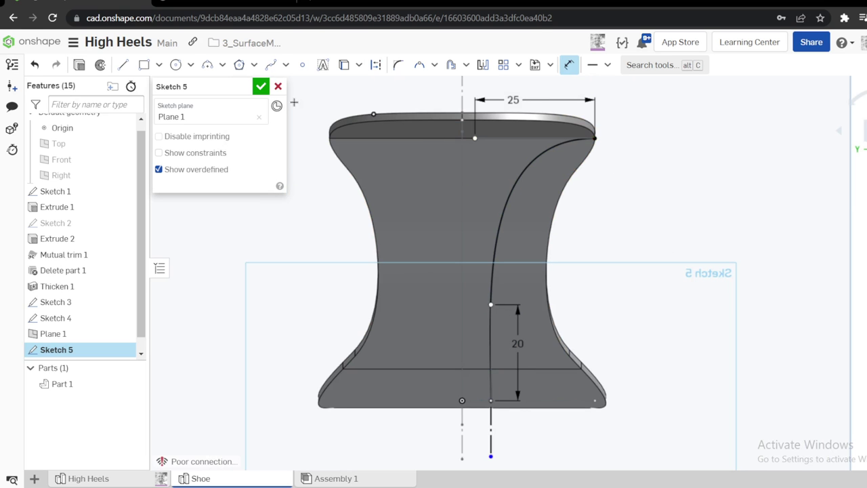
pyautogui.click(260, 87)
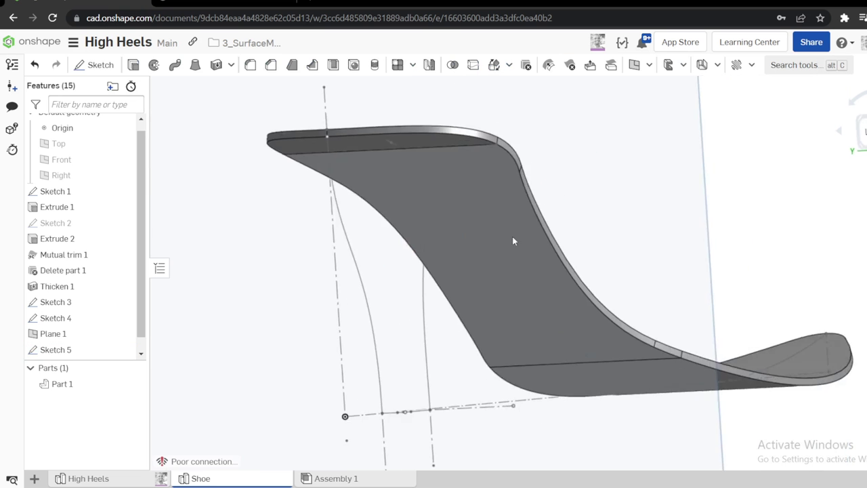
# Hide all the planes so only the shoe and its sketches are displayed
pyautogui.moveTo(498, 253); pyautogui.dragTo(487, 238, button='right')
pyautogui.press('p')
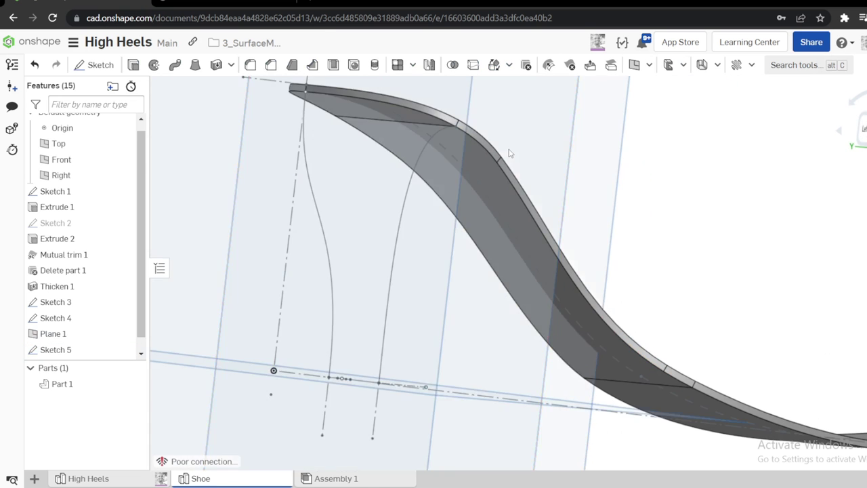
pyautogui.press('p')
pyautogui.scroll(-2, 613, 177)
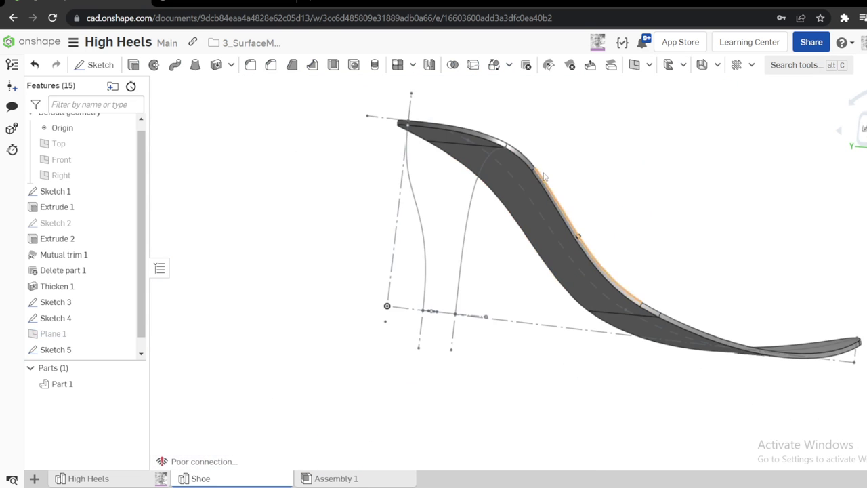
# Examine the two heel side curves and the heel seat's underside edge that bound the heel surface
pyautogui.moveTo(542, 175)
pyautogui.mouseDown(button='right')
pyautogui.moveTo(557, 163)
pyautogui.moveTo(547, 187)
pyautogui.mouseUp(button='right')
pyautogui.click(453, 269)
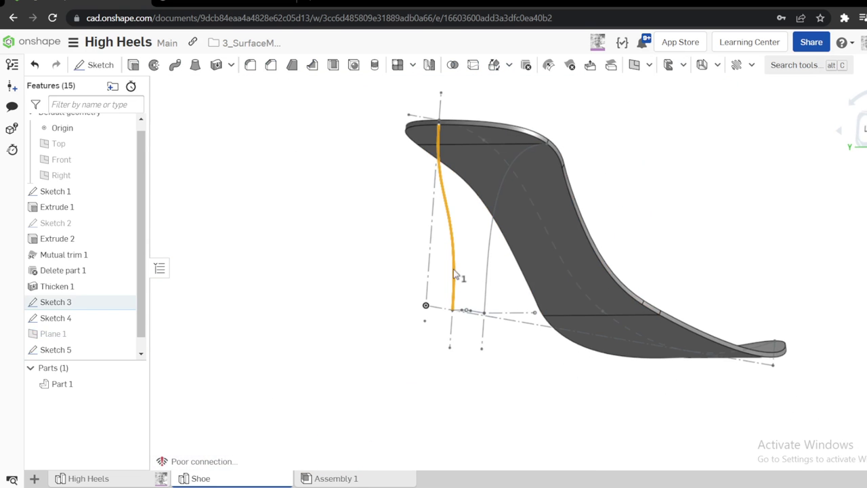
pyautogui.click(488, 300)
pyautogui.moveTo(488, 301)
pyautogui.mouseDown(button='right')
pyautogui.moveTo(483, 330)
pyautogui.moveTo(467, 318)
pyautogui.moveTo(477, 343)
pyautogui.moveTo(488, 298)
pyautogui.moveTo(551, 218)
pyautogui.mouseUp(button='right')
pyautogui.click(563, 106)
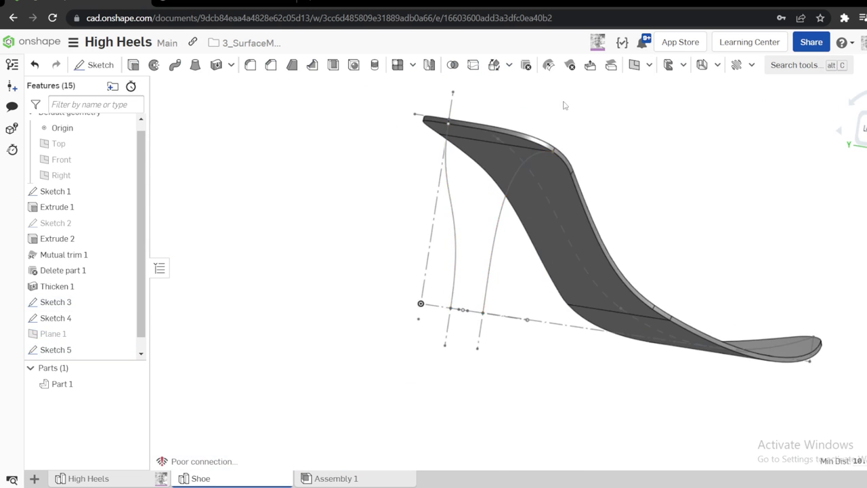
pyautogui.scroll(5, 464, 159)
pyautogui.moveTo(465, 155); pyautogui.dragTo(455, 152, button='right')
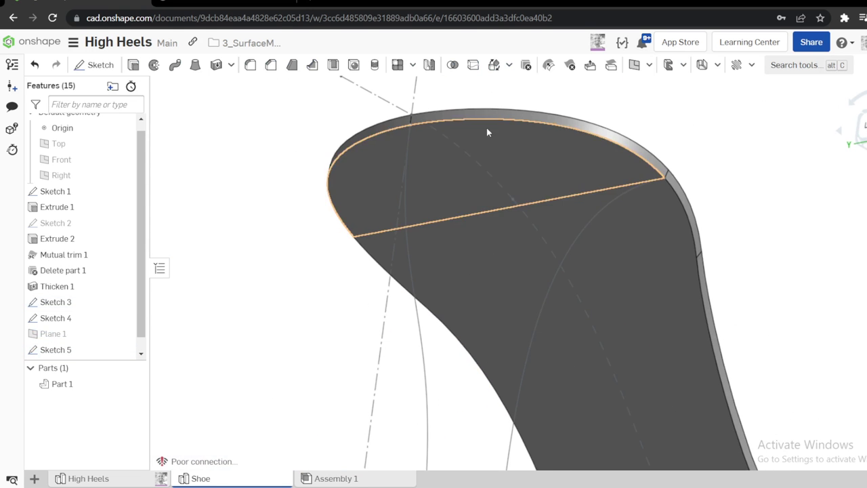
pyautogui.scroll(-3, 493, 151)
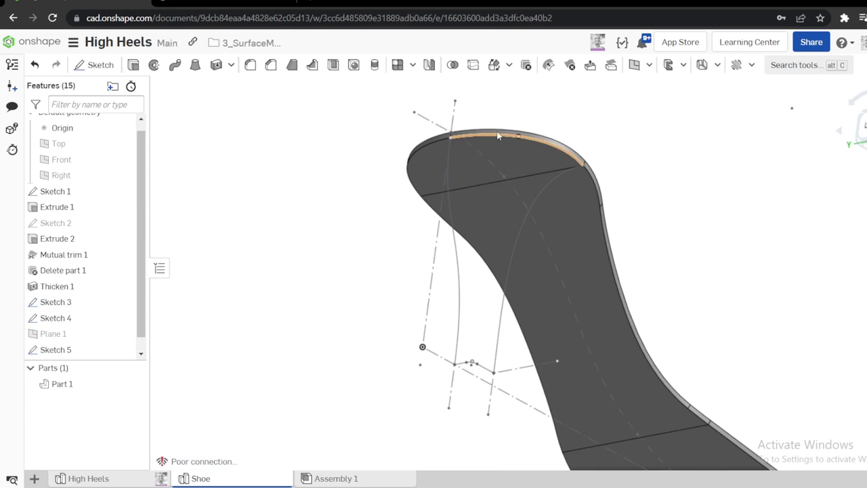
# Start a surface loft from the heel seat's underside edge to the three connected Sketch 4 edges at the heel tip
pyautogui.click(195, 65)
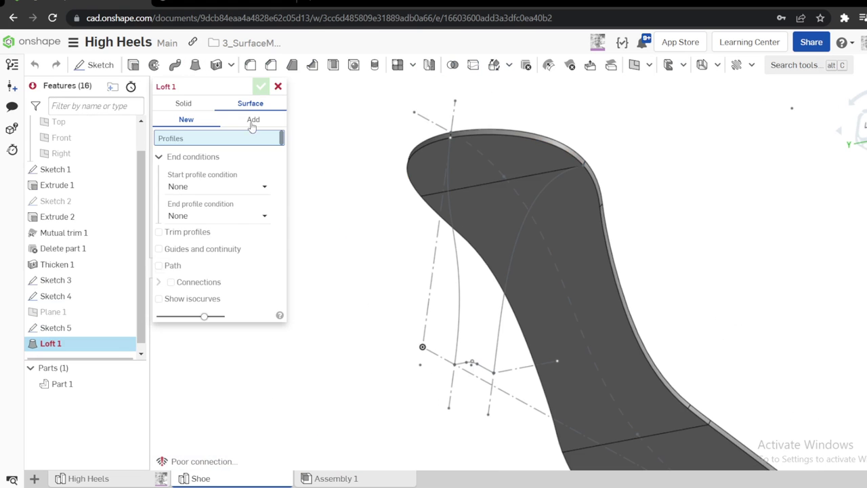
pyautogui.click(473, 139)
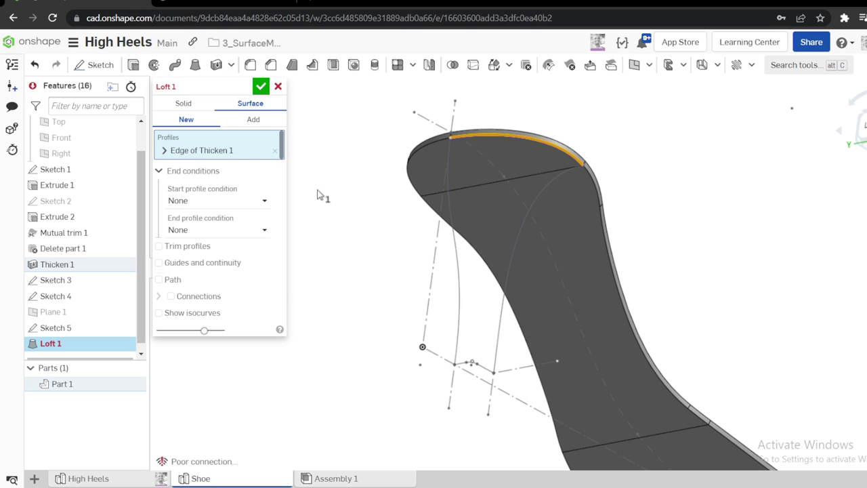
pyautogui.scroll(5, 472, 339)
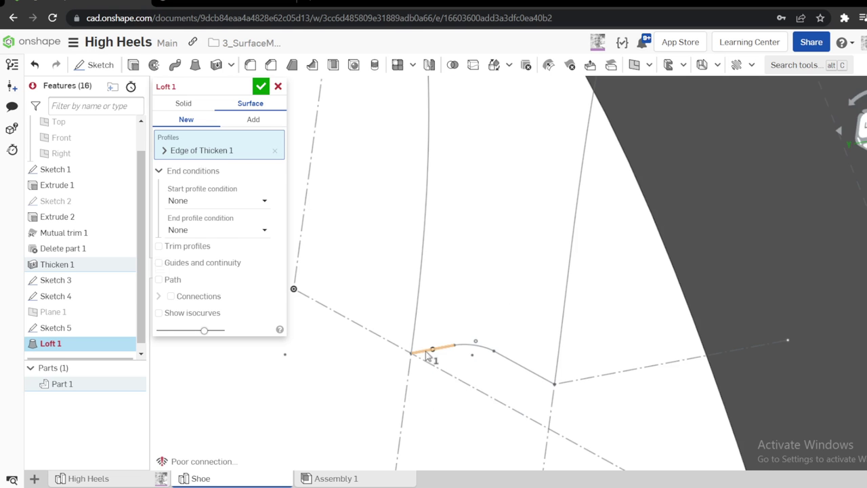
pyautogui.click(432, 350)
pyautogui.click(164, 170)
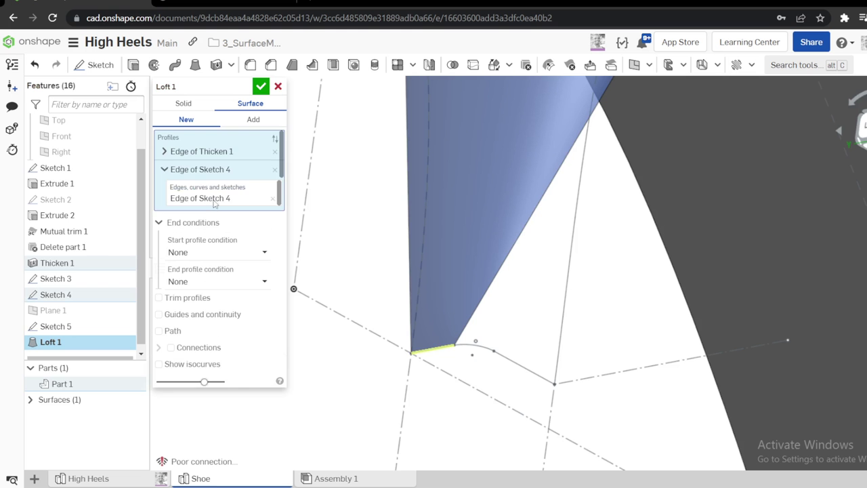
pyautogui.click(485, 351)
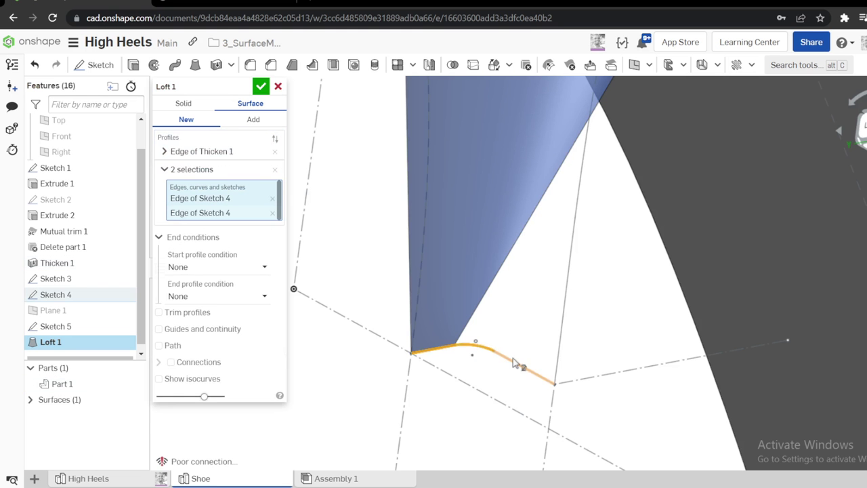
pyautogui.click(515, 361)
# Add the Sketch 3 and Sketch 5 side curves as loft guides and accept the heel surface
pyautogui.scroll(-10, 467, 237)
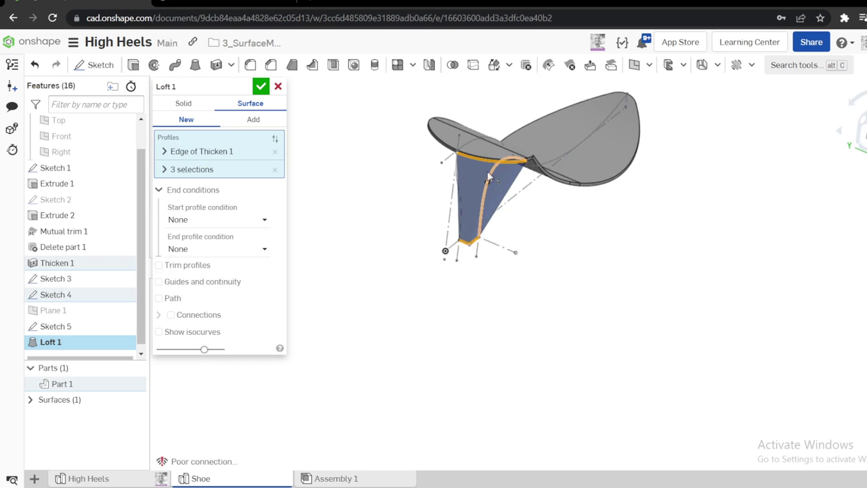
pyautogui.scroll(5, 487, 171)
pyautogui.click(159, 282)
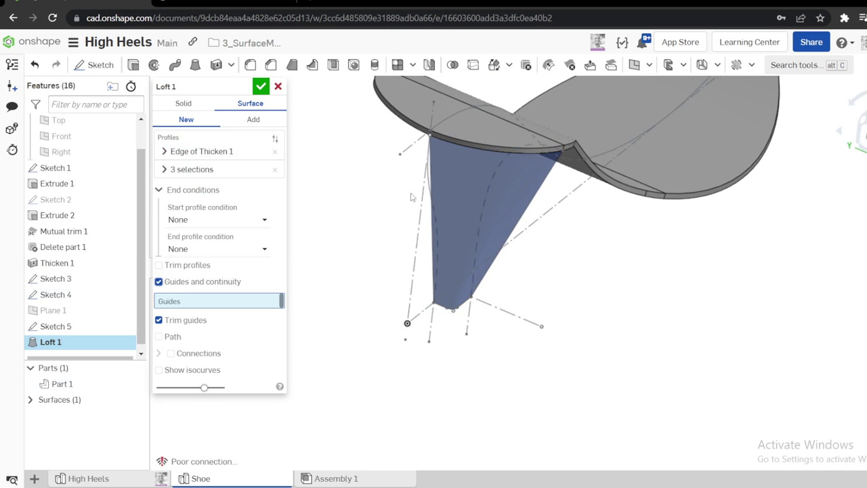
pyautogui.click(431, 187)
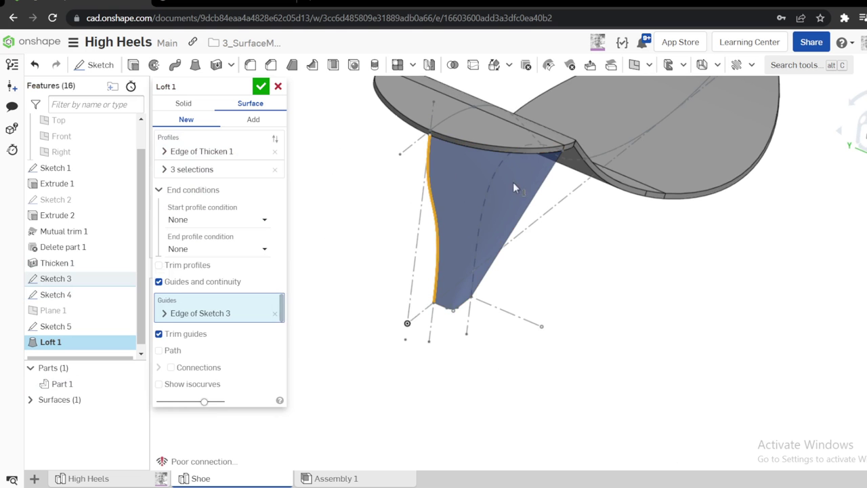
pyautogui.click(500, 171)
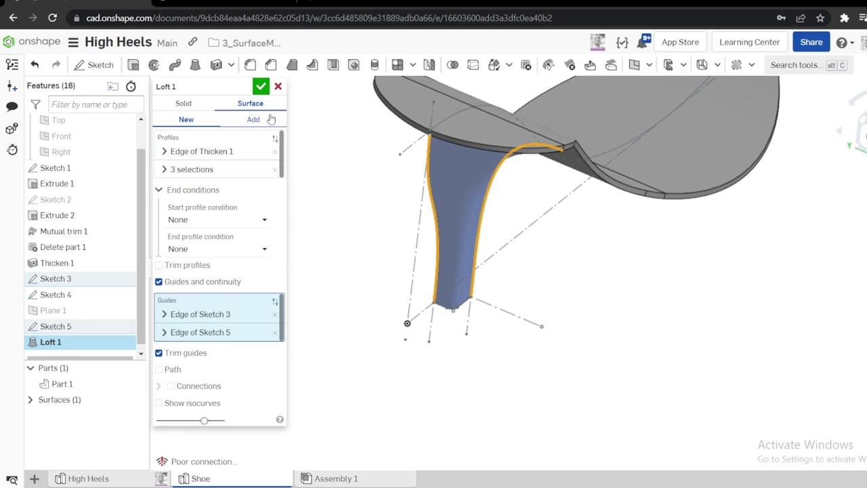
pyautogui.click(261, 86)
# Mirror the lofted heel surface across the Front plane as a new surface
pyautogui.moveTo(385, 162); pyautogui.dragTo(472, 99, button='right')
pyautogui.scroll(4, 467, 109)
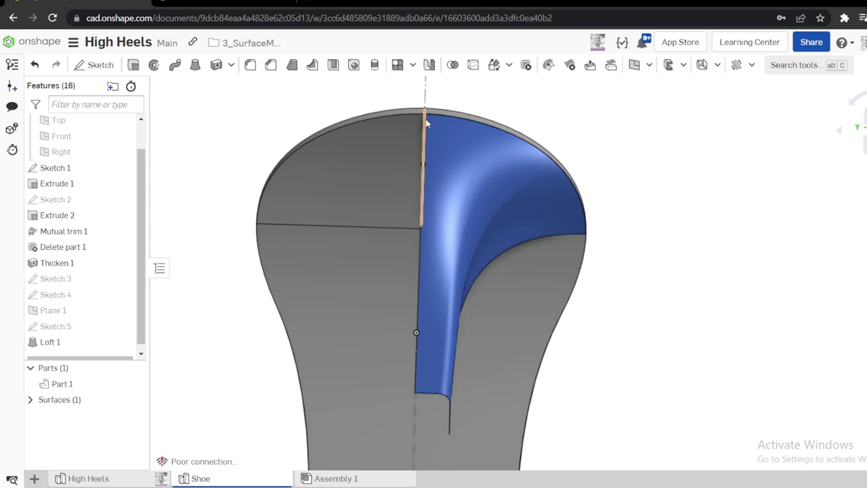
pyautogui.scroll(-4, 539, 174)
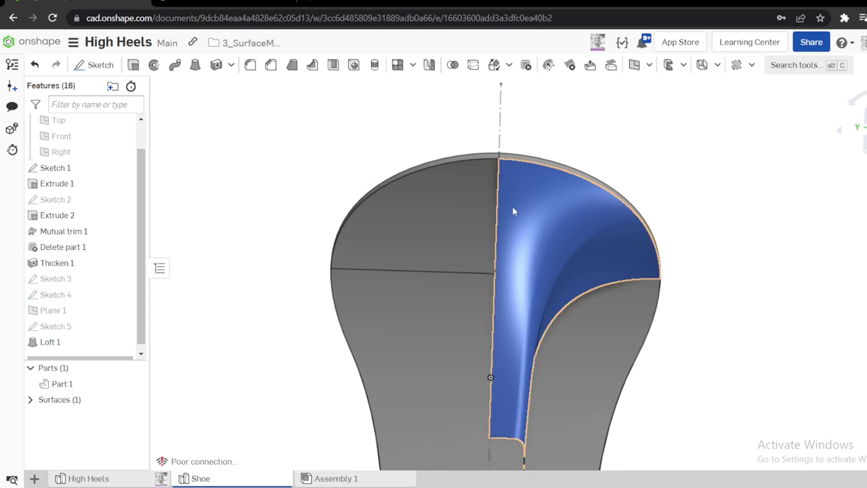
pyautogui.click(61, 136)
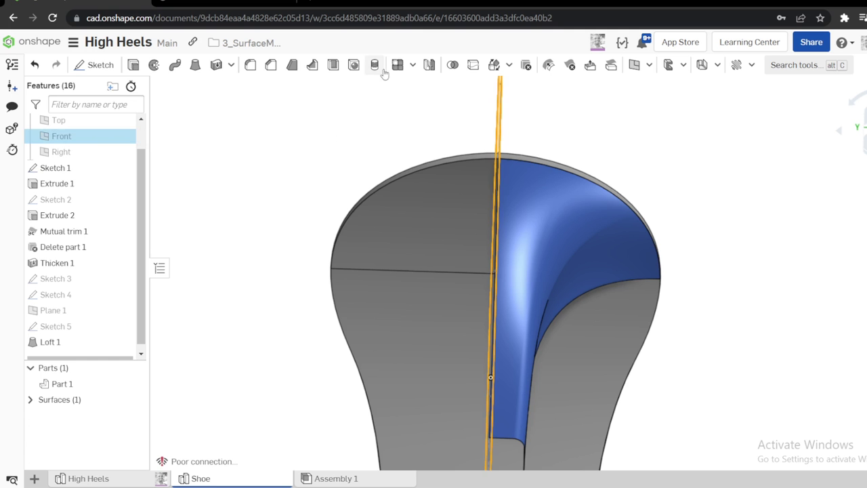
pyautogui.click(429, 65)
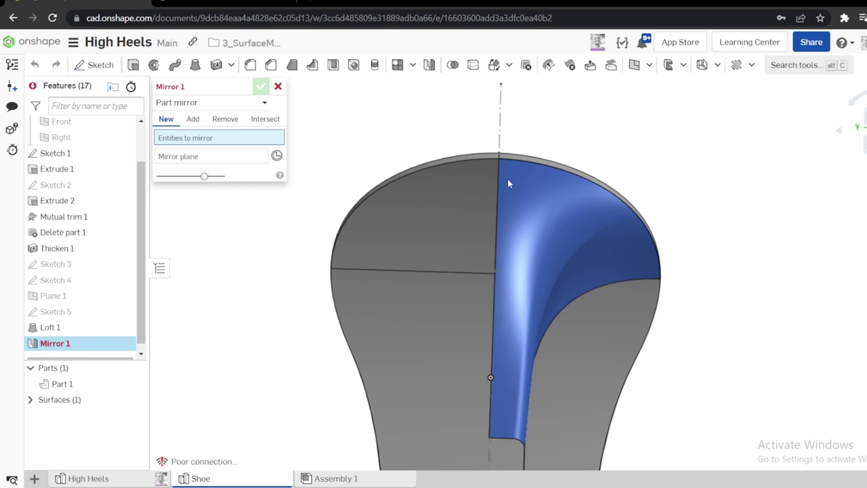
pyautogui.click(524, 222)
pyautogui.click(189, 167)
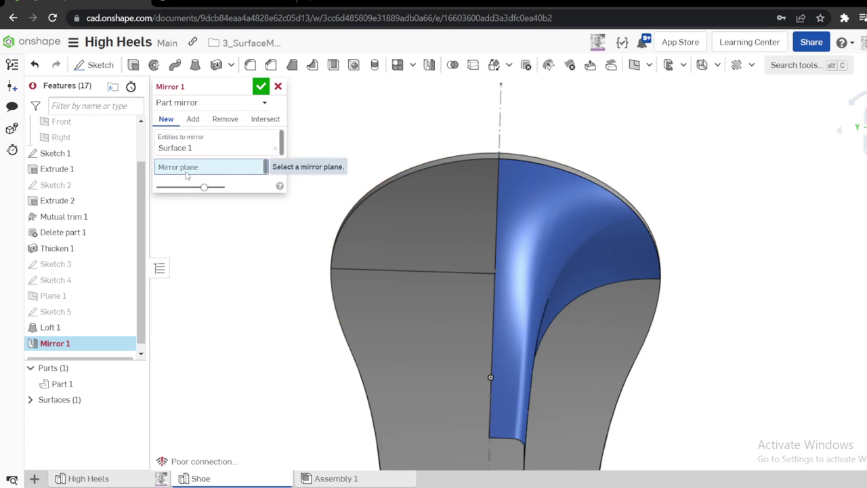
pyautogui.click(69, 125)
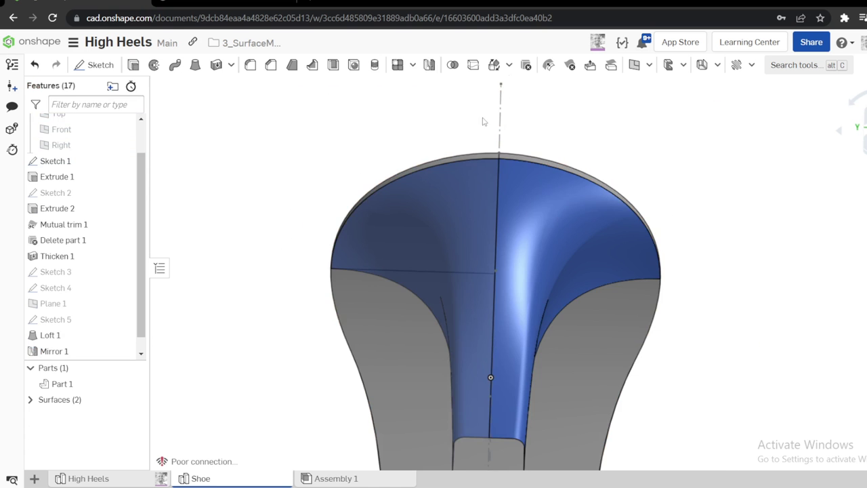
# Turn on the zebra stripes analysis and examine surface continuity across the centre seam between the two heel halves
pyautogui.scroll(4, 483, 122)
pyautogui.moveTo(520, 244); pyautogui.dragTo(509, 267, button='right')
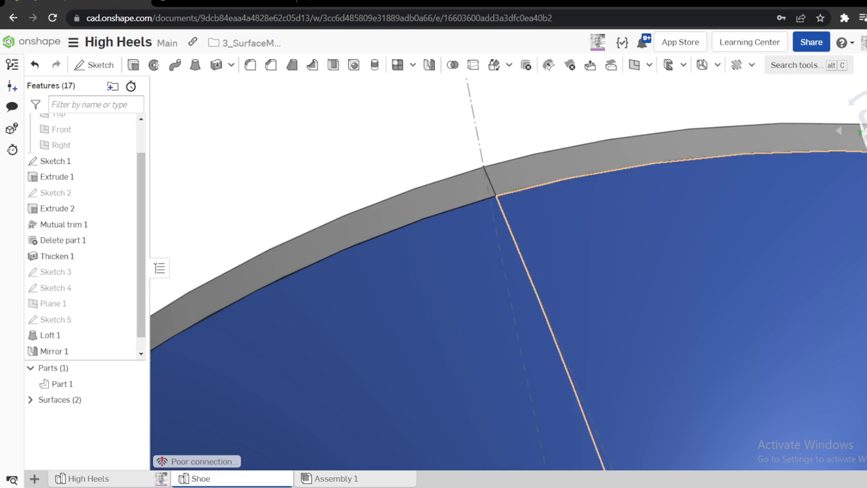
pyautogui.click(865, 170)
pyautogui.moveTo(852, 376)
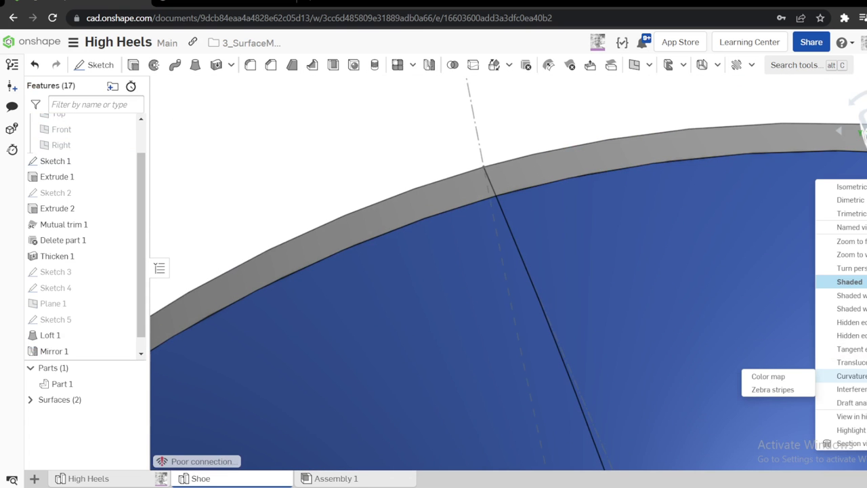
pyautogui.click(771, 389)
pyautogui.scroll(-3, 565, 306)
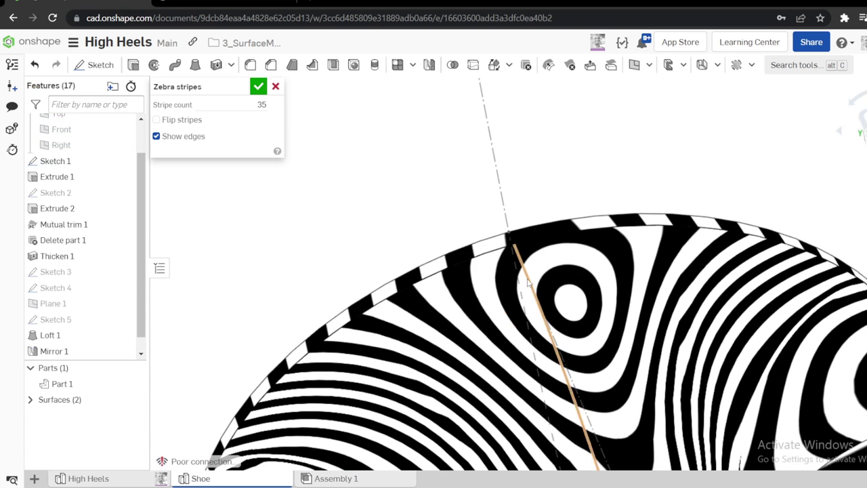
pyautogui.scroll(6, 528, 281)
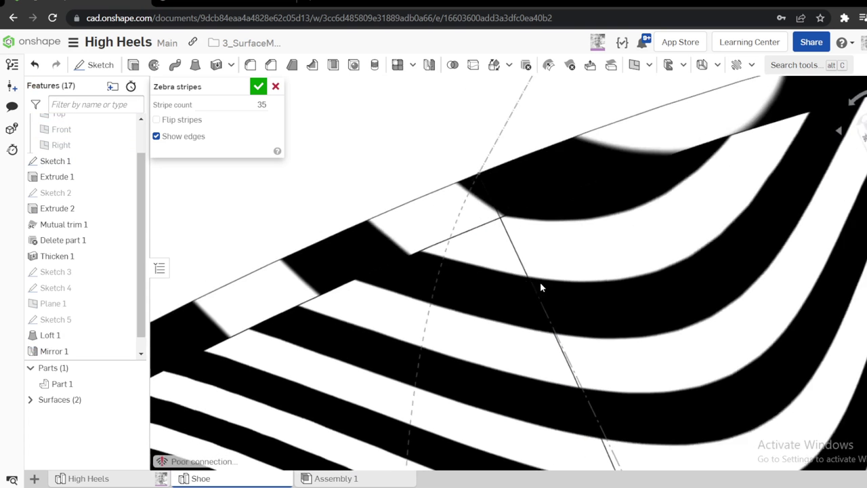
pyautogui.click(861, 129)
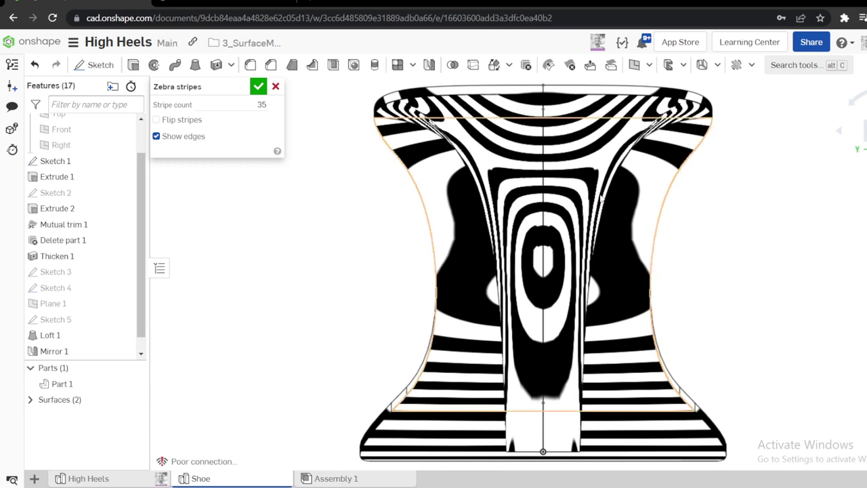
pyautogui.scroll(8, 546, 110)
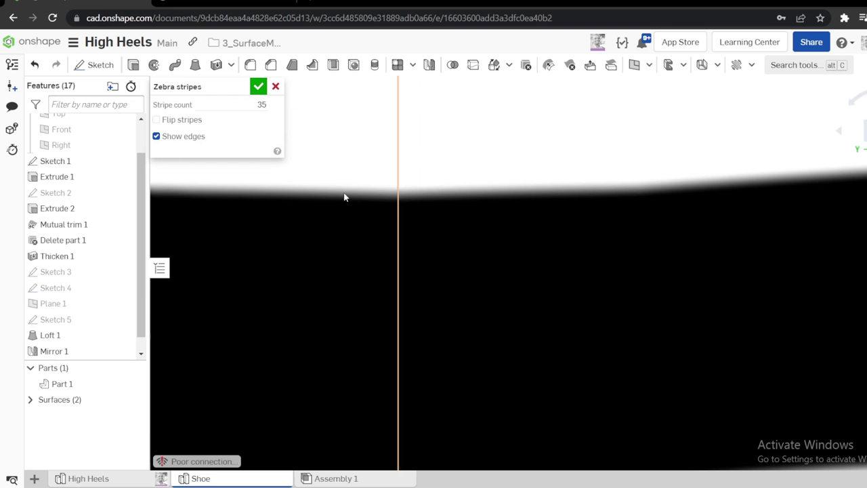
pyautogui.scroll(-10, 517, 227)
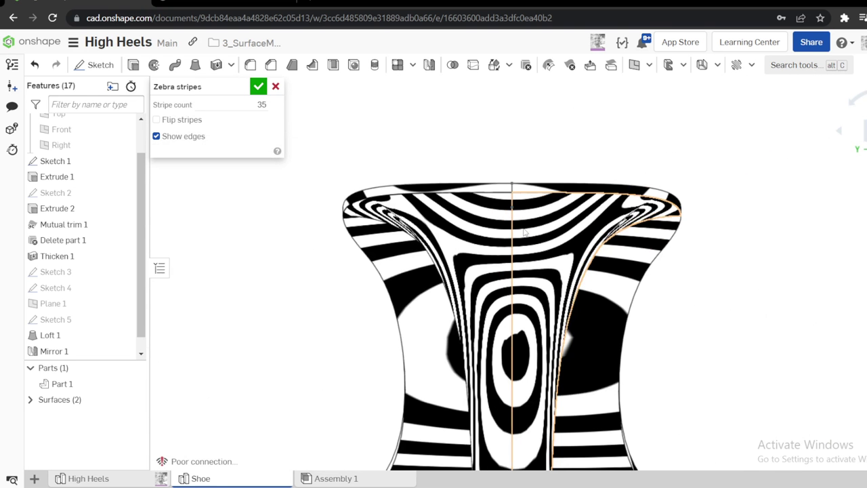
# Examine the zebra stripes on the sole's rear end and where the heel meets it, and close the analysis
pyautogui.moveTo(524, 240); pyautogui.dragTo(516, 289, button='right')
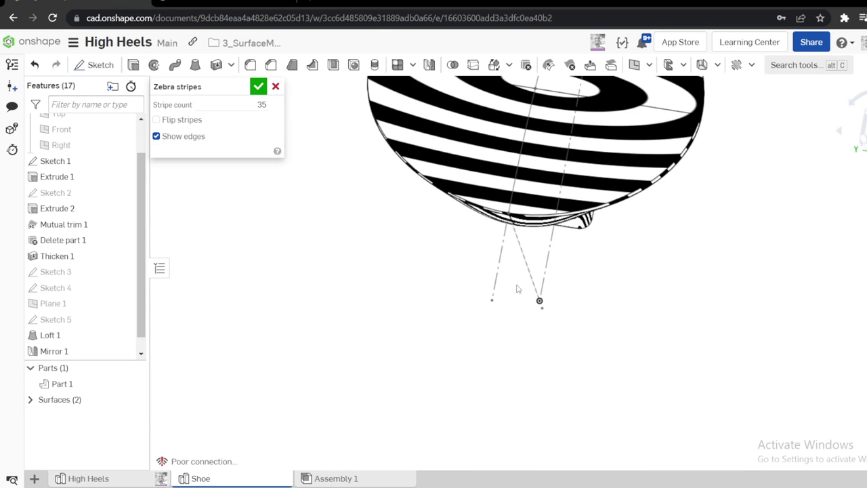
pyautogui.click(848, 130)
pyautogui.scroll(5, 233, 267)
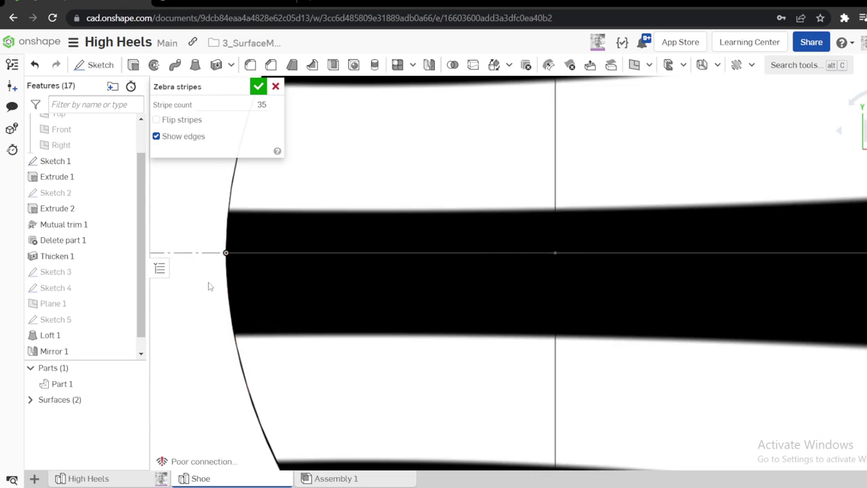
pyautogui.scroll(5, 209, 287)
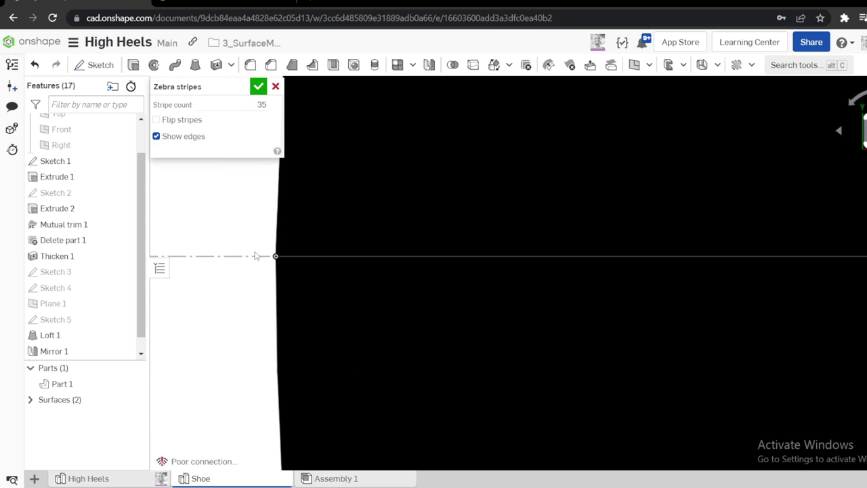
pyautogui.scroll(2, 265, 249)
pyautogui.scroll(1, 264, 268)
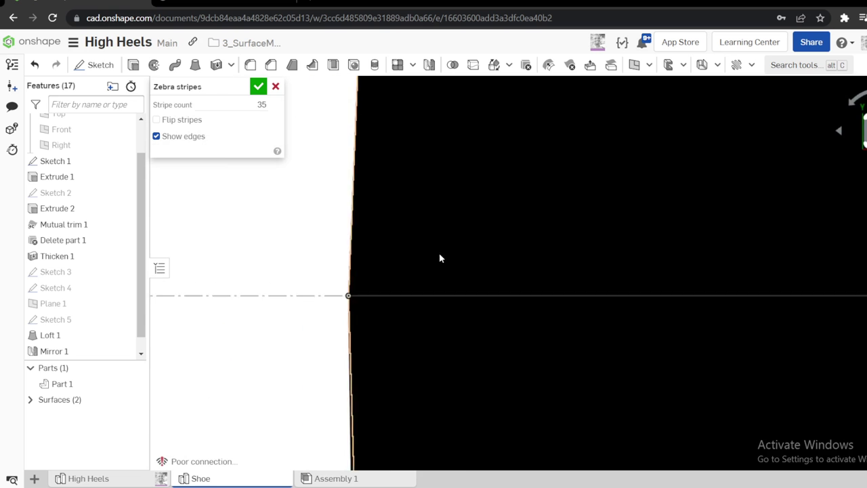
pyautogui.moveTo(440, 257); pyautogui.dragTo(447, 318, button='right')
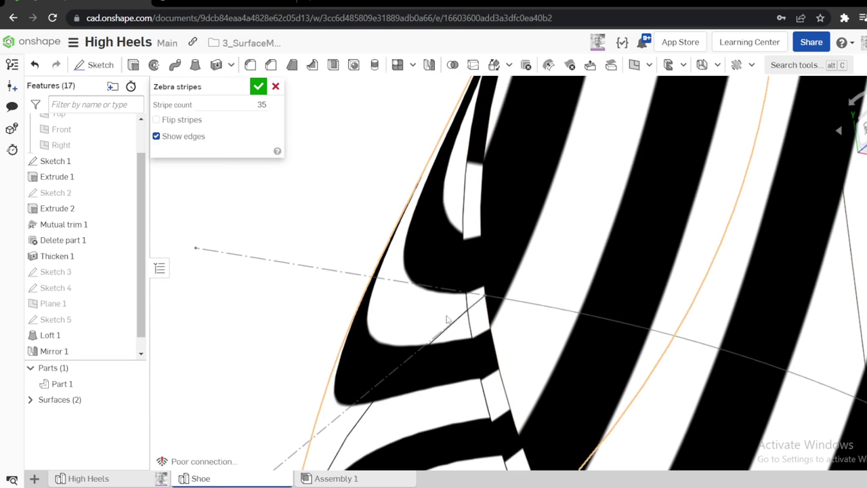
pyautogui.scroll(-3, 447, 323)
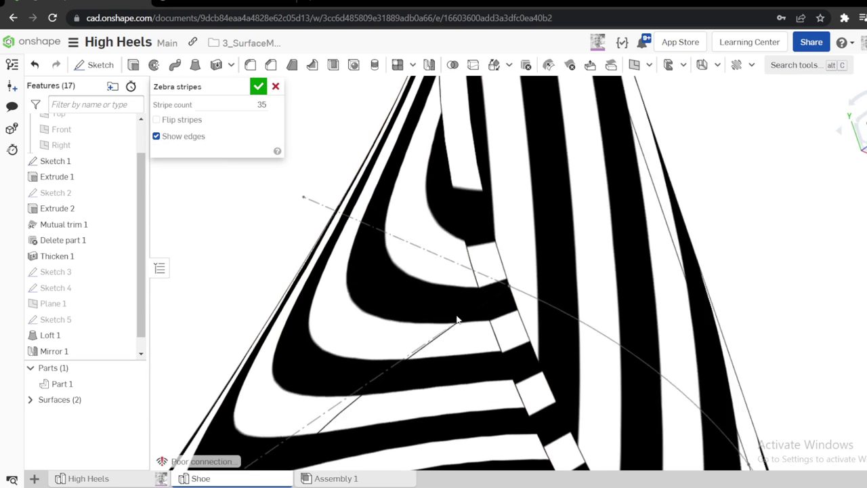
pyautogui.scroll(6, 462, 325)
pyautogui.moveTo(460, 333); pyautogui.dragTo(500, 324, button='right')
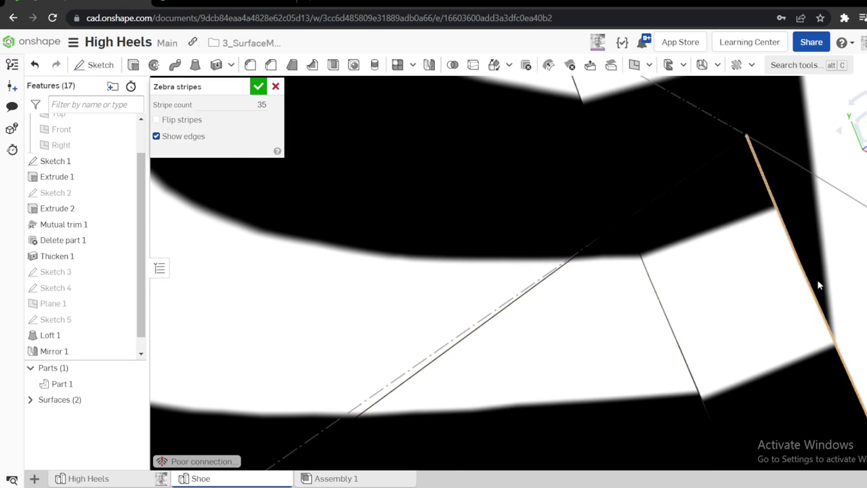
pyautogui.click(276, 86)
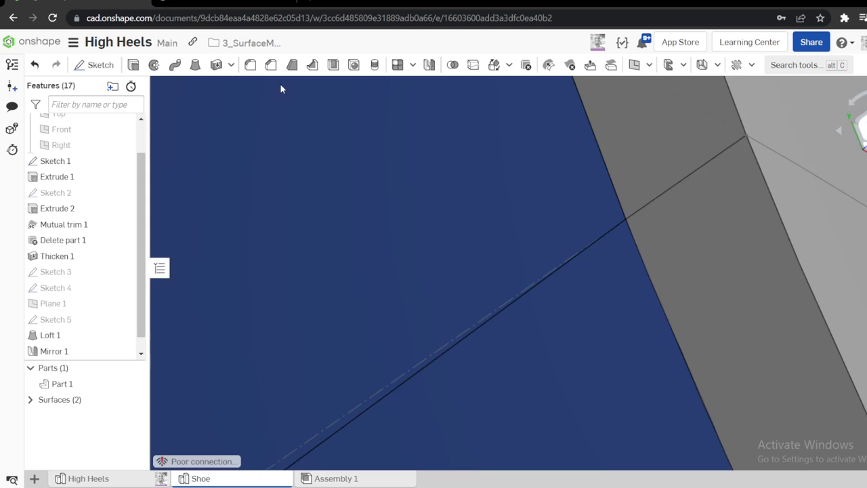
# Delete the Mirror 1 feature that forms the second half of the heel
pyautogui.scroll(-5, 555, 215)
pyautogui.moveTo(469, 216); pyautogui.dragTo(494, 231, button='right')
pyautogui.scroll(10, 493, 231)
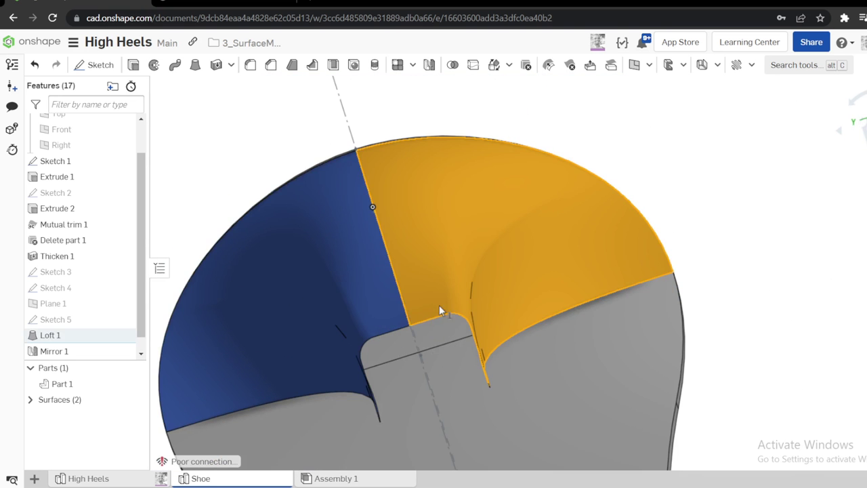
pyautogui.moveTo(440, 311); pyautogui.dragTo(392, 325, button='right')
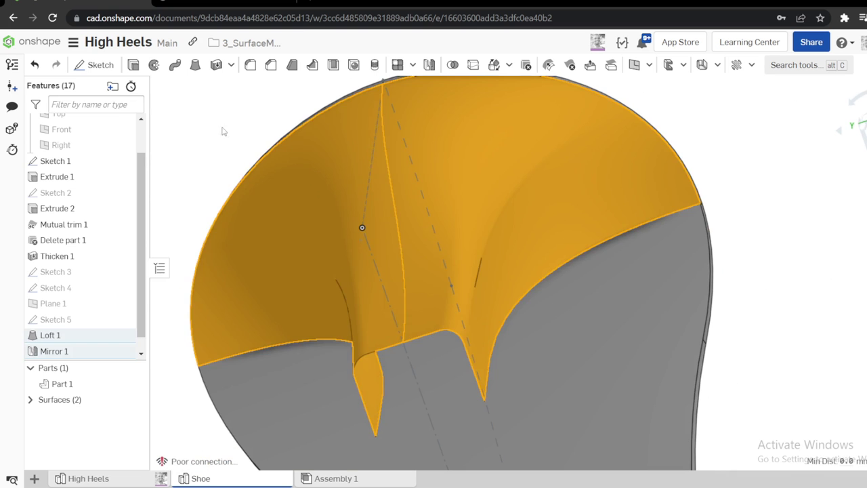
pyautogui.scroll(-1, 60, 345)
pyautogui.rightClick(60, 342)
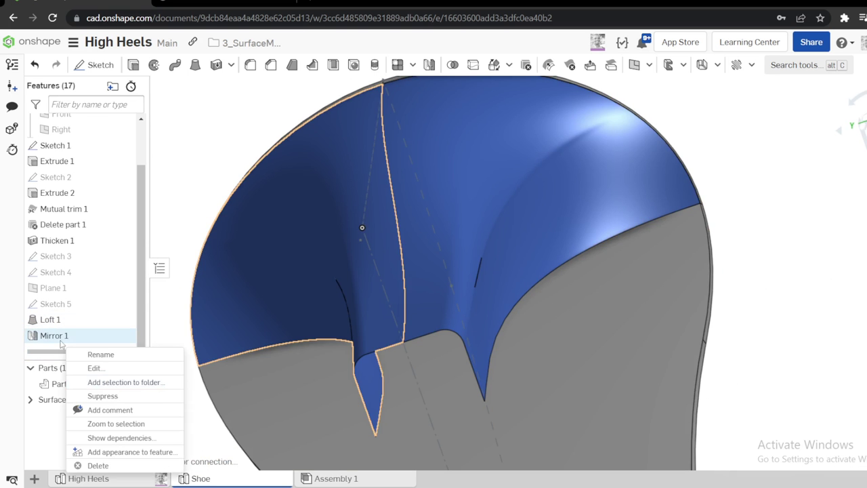
pyautogui.click(92, 464)
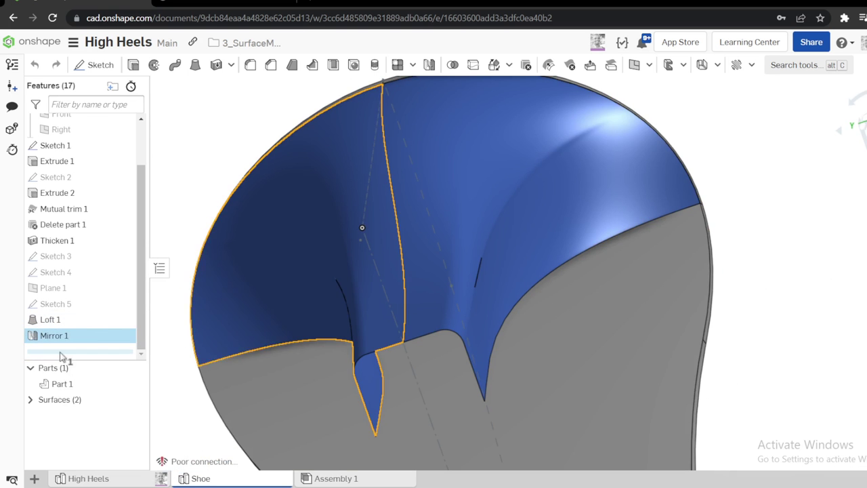
pyautogui.click(272, 233)
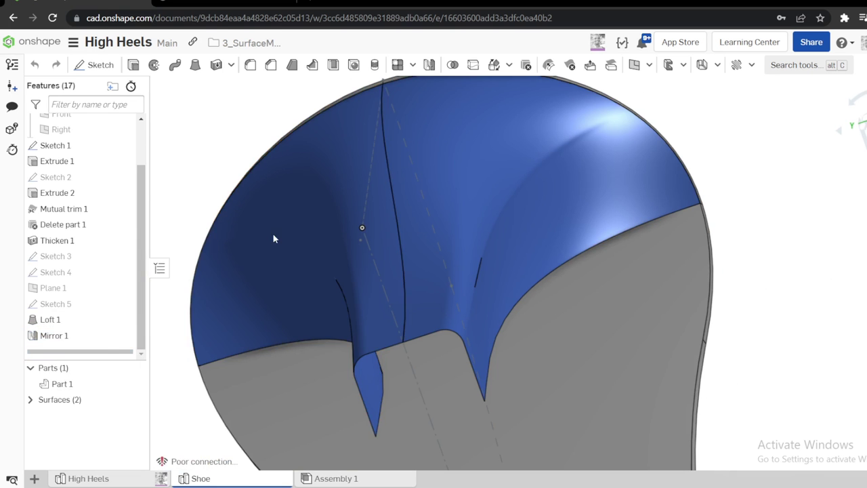
# Delete the Mirror 1 feature and roll the feature history back to just before Loft 1
pyautogui.rightClick(71, 340)
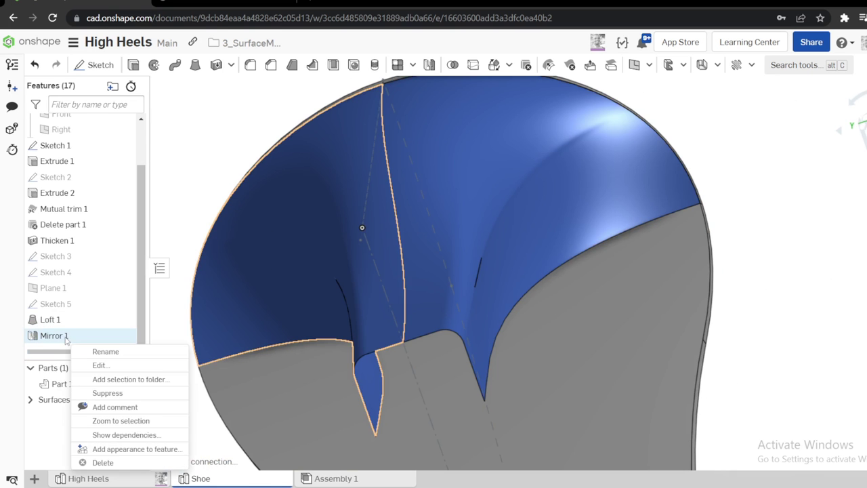
pyautogui.click(102, 462)
pyautogui.moveTo(62, 353); pyautogui.dragTo(62, 336)
# Extrude the heel's rear centre curve from Sketch 3 as a new surface with a blind depth of 25 mm
pyautogui.scroll(-5, 359, 271)
pyautogui.moveTo(384, 277); pyautogui.dragTo(399, 298, button='right')
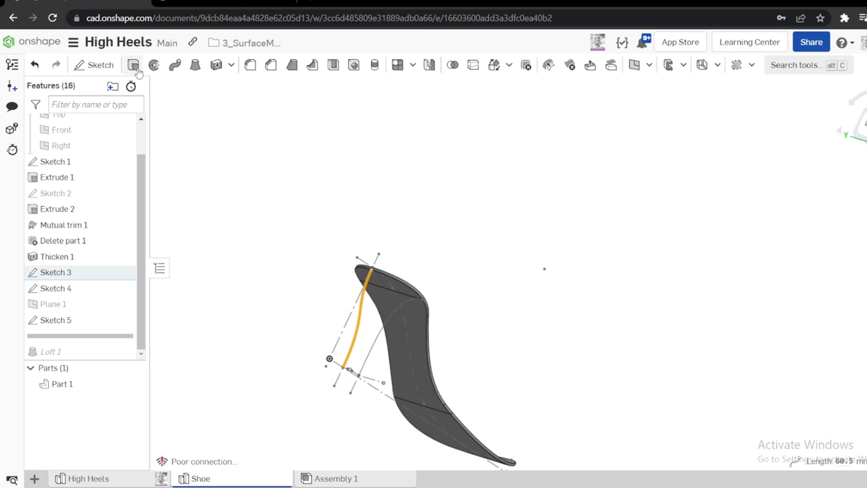
pyautogui.hotkey('shift', 'e')
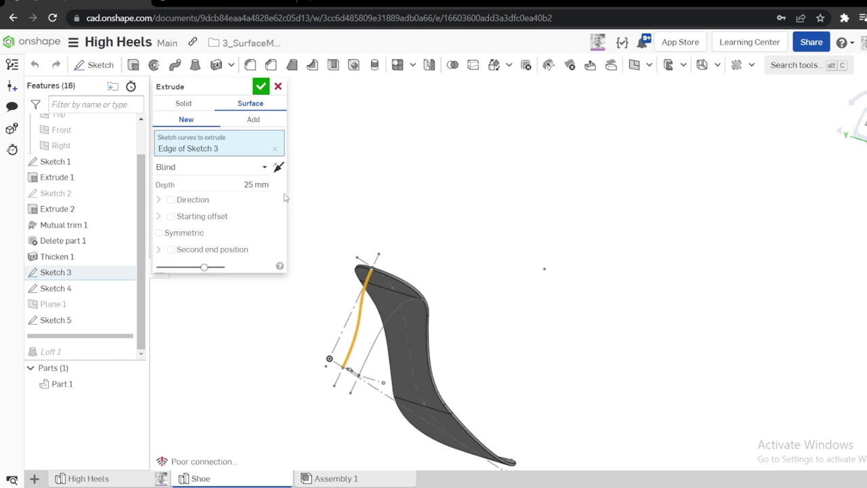
pyautogui.click(412, 334)
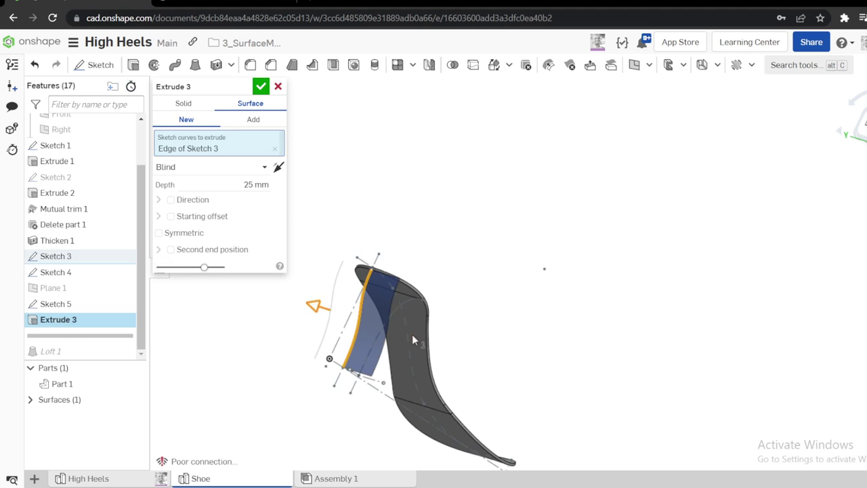
pyautogui.click(260, 86)
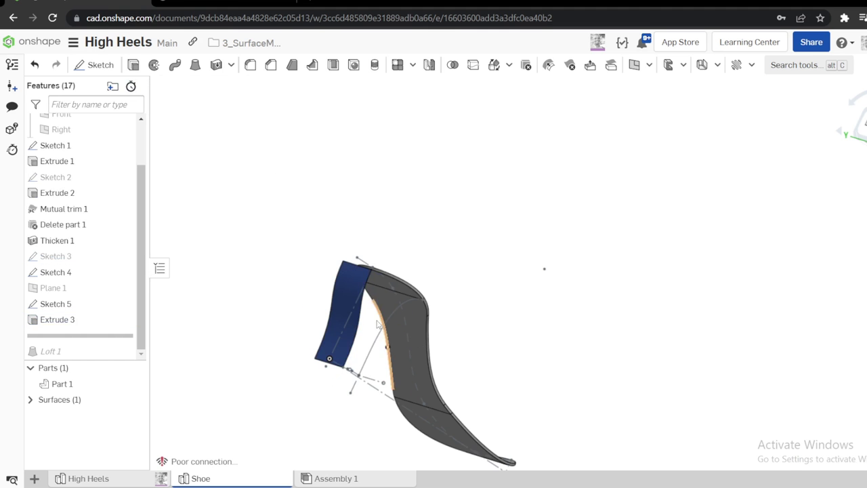
# Roll the feature history forward past Loft 1 to restore the lofted heel half
pyautogui.click(354, 348)
pyautogui.click(238, 251)
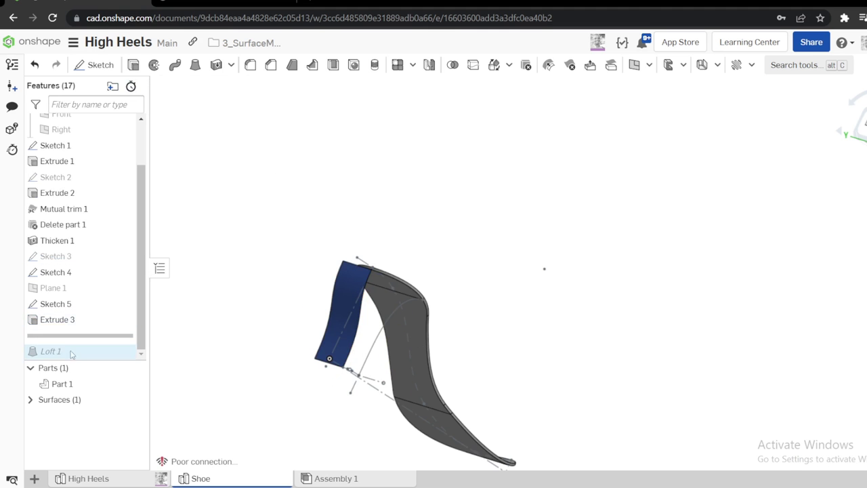
pyautogui.rightClick(63, 352)
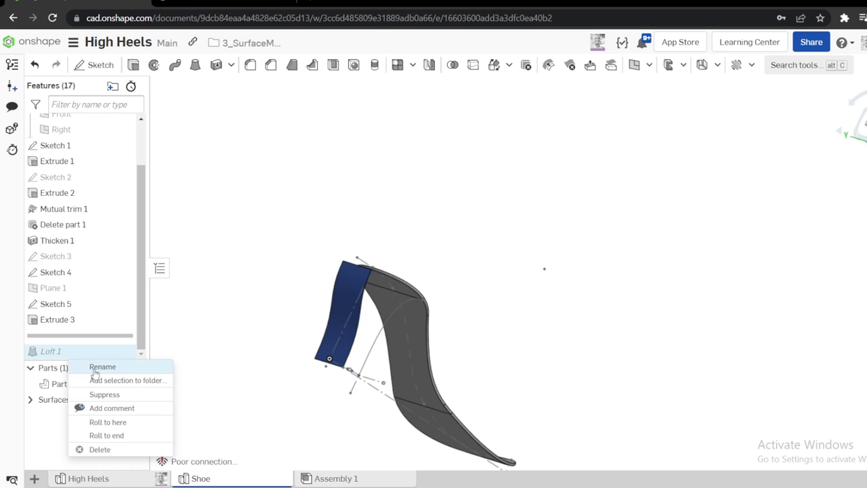
pyautogui.click(149, 313)
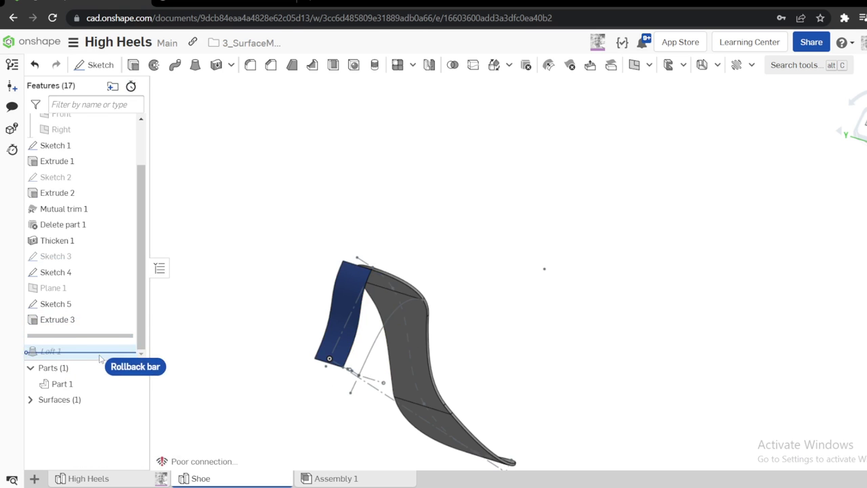
pyautogui.moveTo(94, 336); pyautogui.dragTo(49, 352)
pyautogui.rightClick(49, 342)
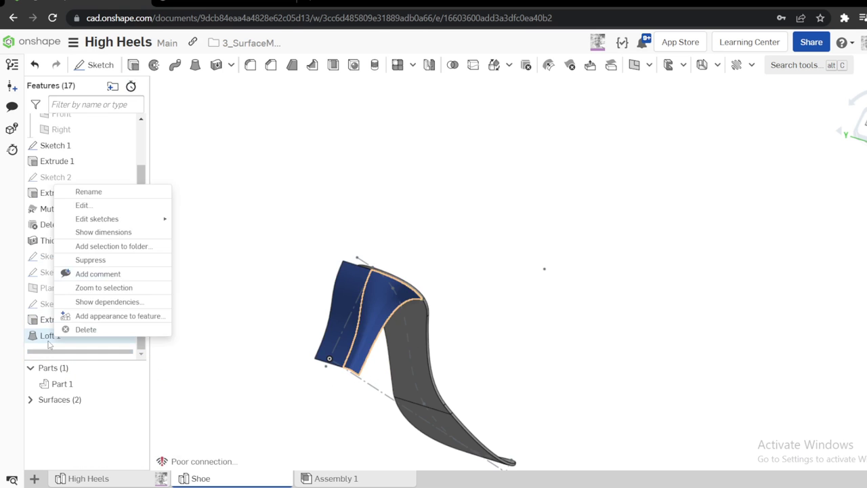
pyautogui.click(82, 205)
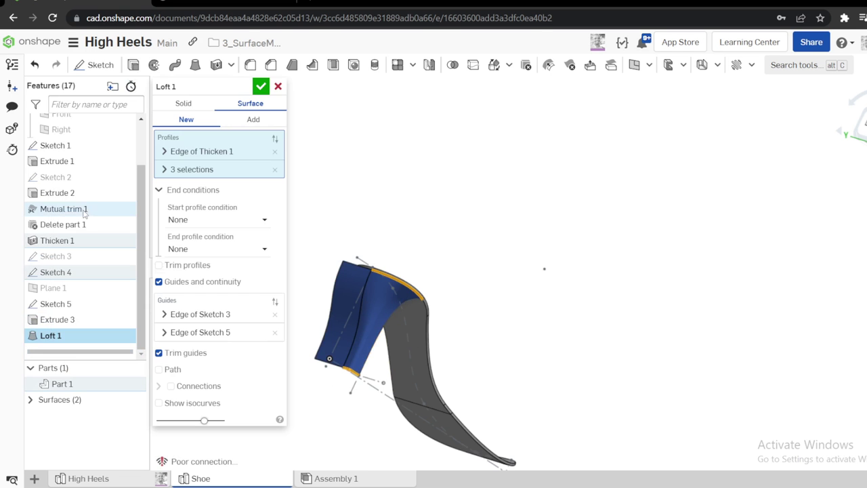
pyautogui.click(261, 86)
pyautogui.rightClick(59, 321)
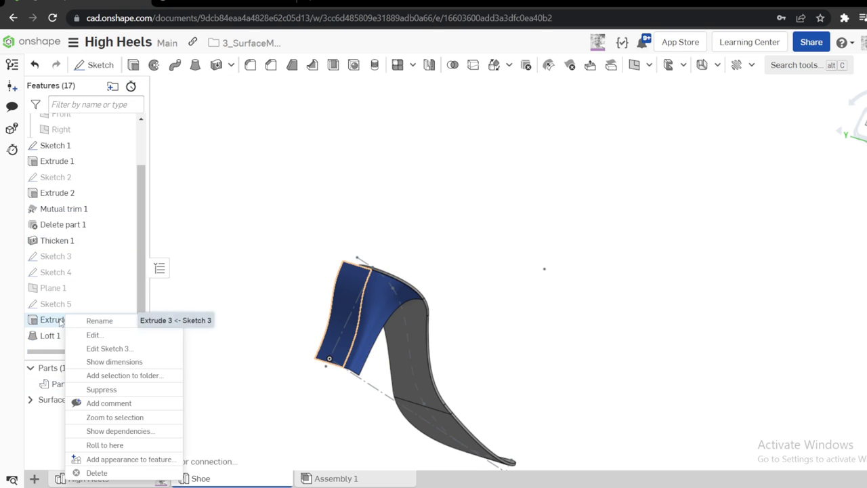
pyautogui.click(91, 348)
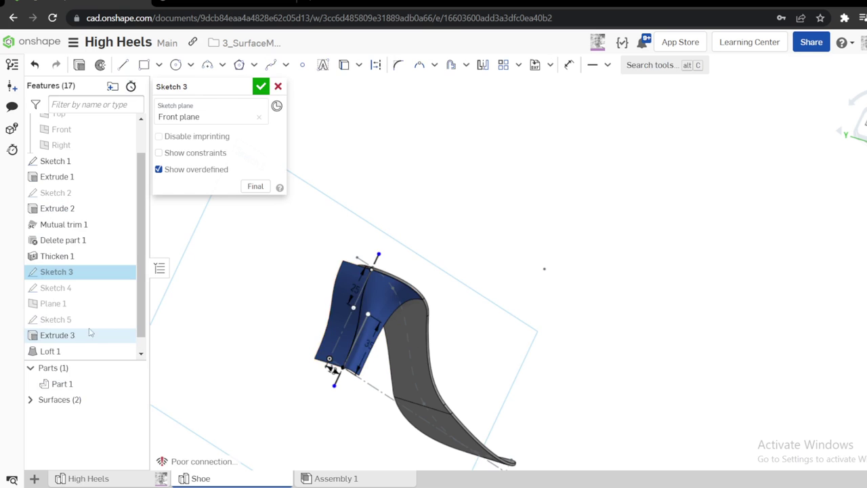
pyautogui.click(277, 87)
pyautogui.rightClick(60, 334)
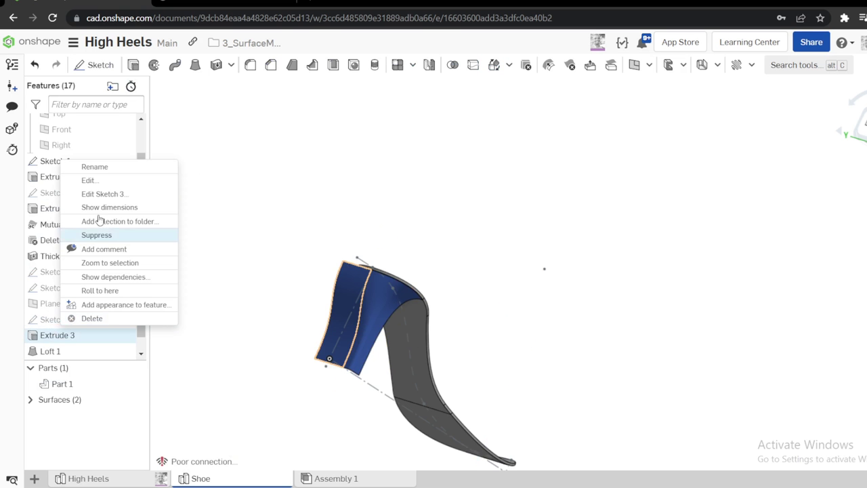
pyautogui.click(88, 181)
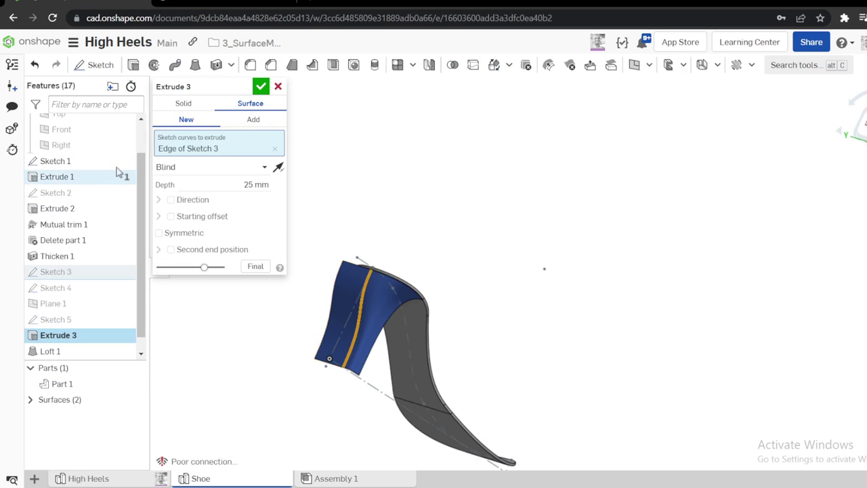
pyautogui.click(277, 87)
# Replace Loft 1's Sketch 3 guide with the adjoining edge of Extrude 3 and set that guide's continuity to Match tangent
pyautogui.rightClick(60, 350)
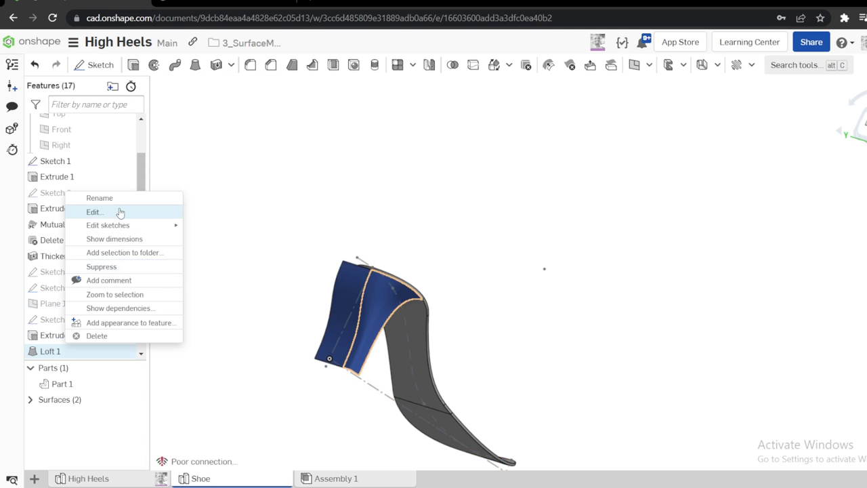
pyautogui.click(93, 212)
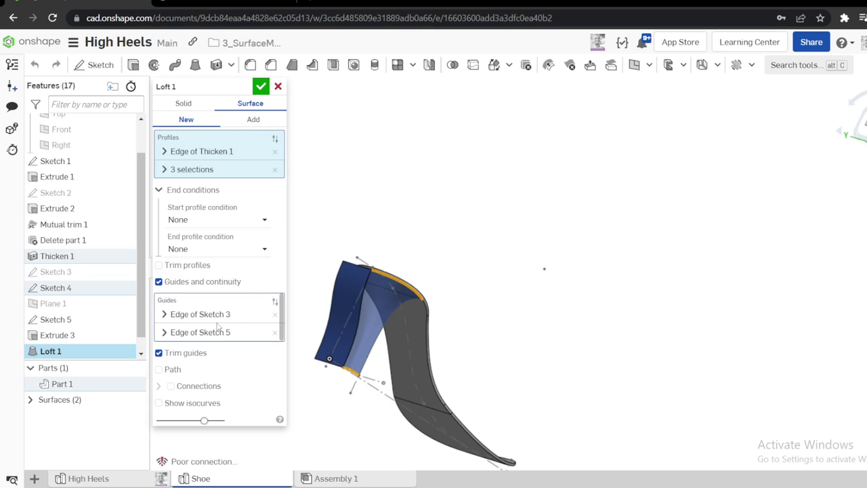
pyautogui.click(275, 315)
pyautogui.scroll(5, 374, 265)
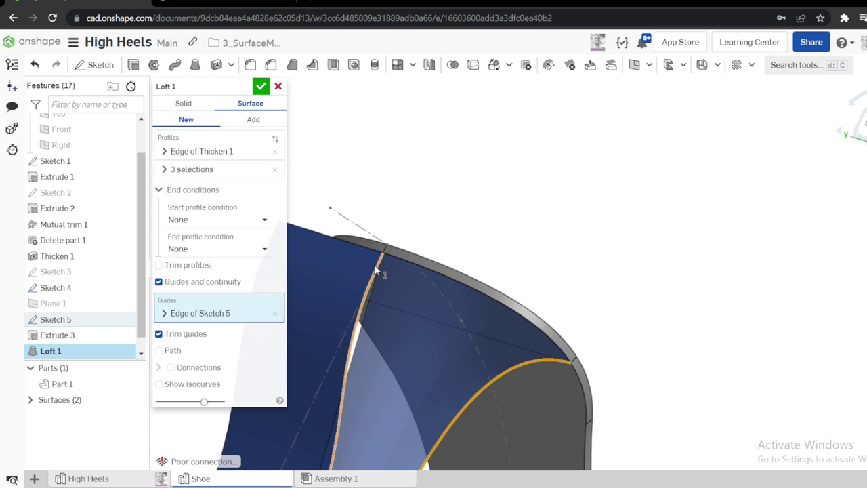
pyautogui.click(374, 269)
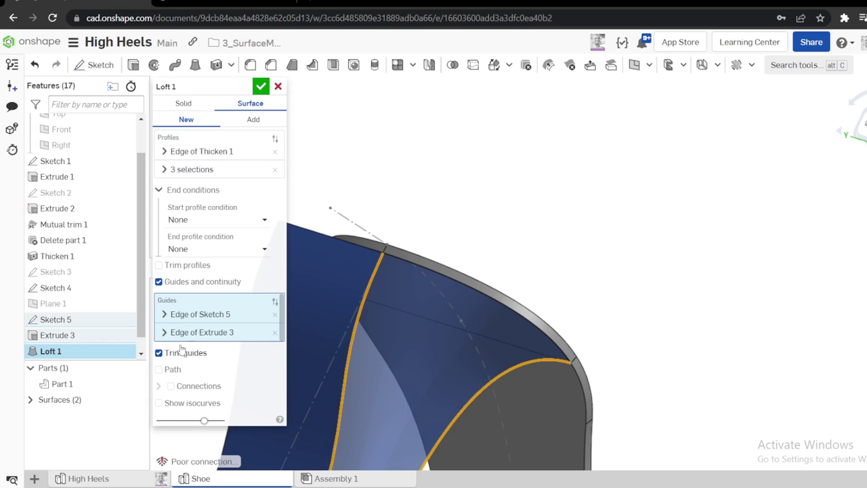
pyautogui.click(217, 332)
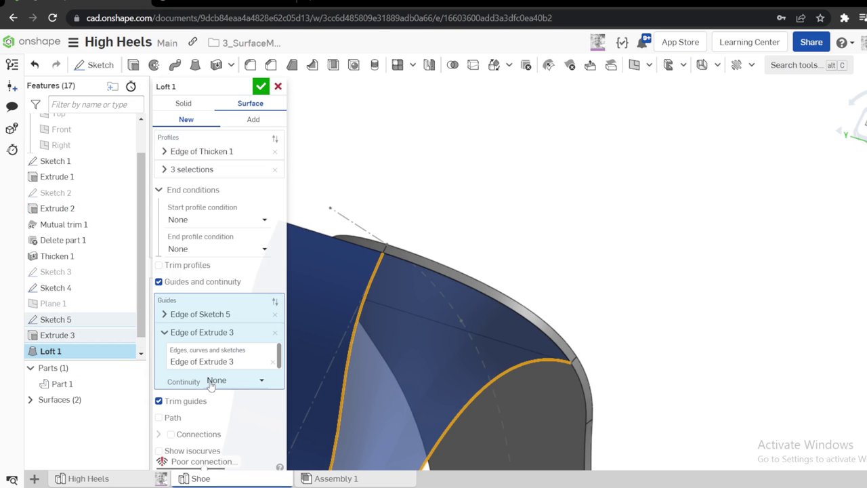
pyautogui.click(221, 382)
pyautogui.click(235, 415)
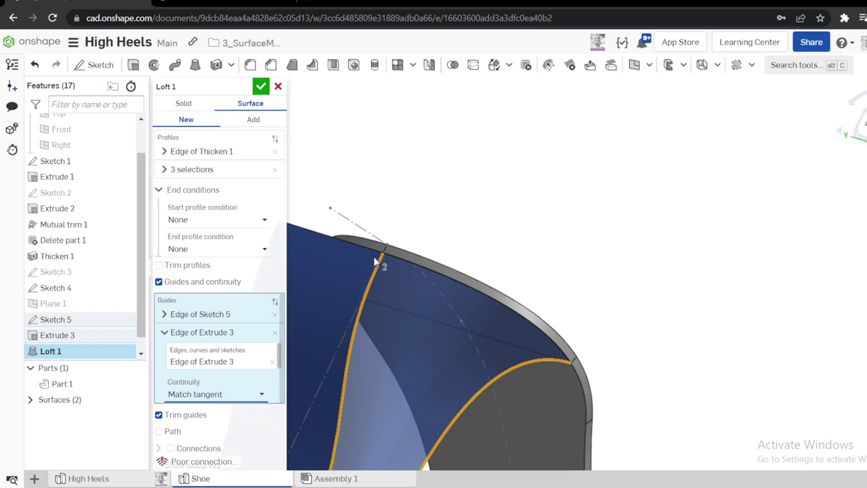
# Try Match tangent and Match curvature continuity on the loft's Sketch 5 guide, and set it back to None
pyautogui.click(165, 314)
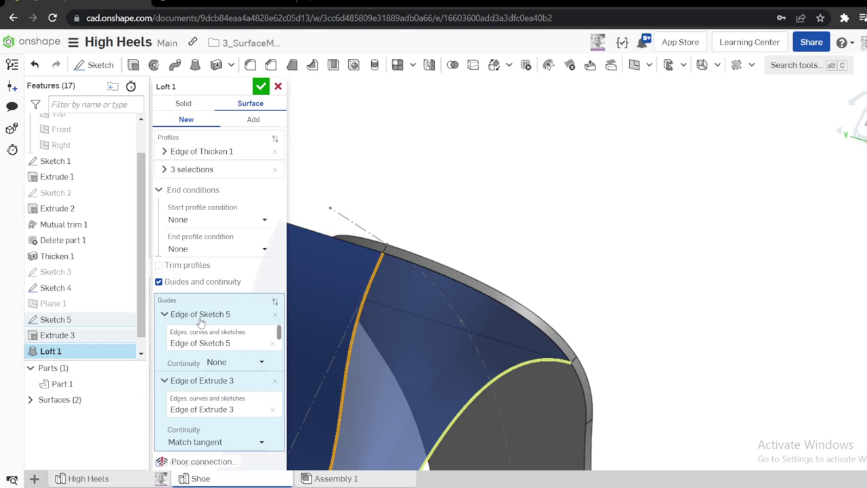
pyautogui.click(222, 363)
pyautogui.click(234, 398)
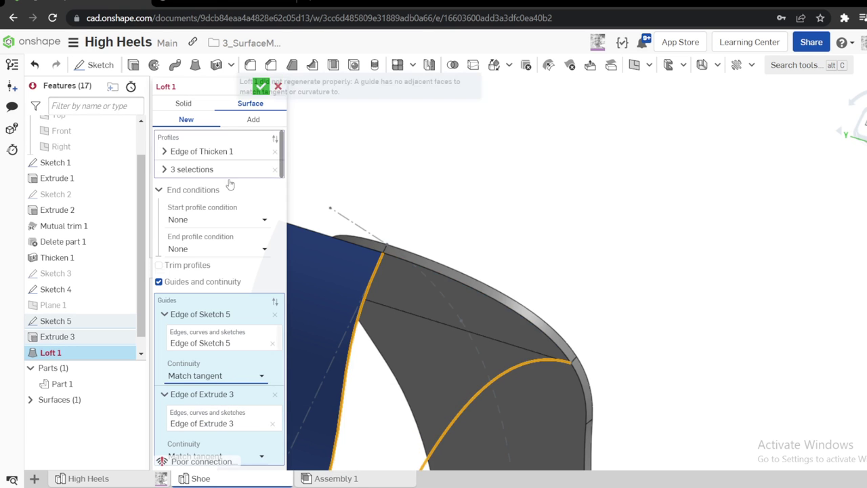
pyautogui.click(219, 375)
pyautogui.click(222, 427)
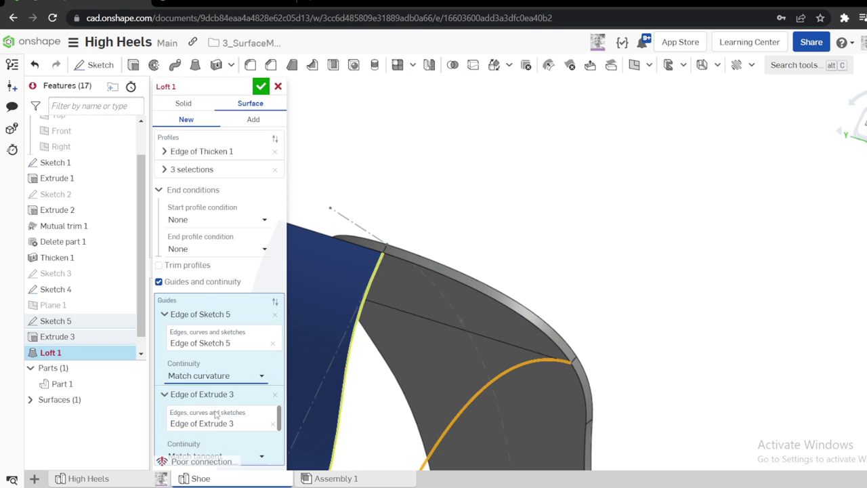
pyautogui.click(231, 376)
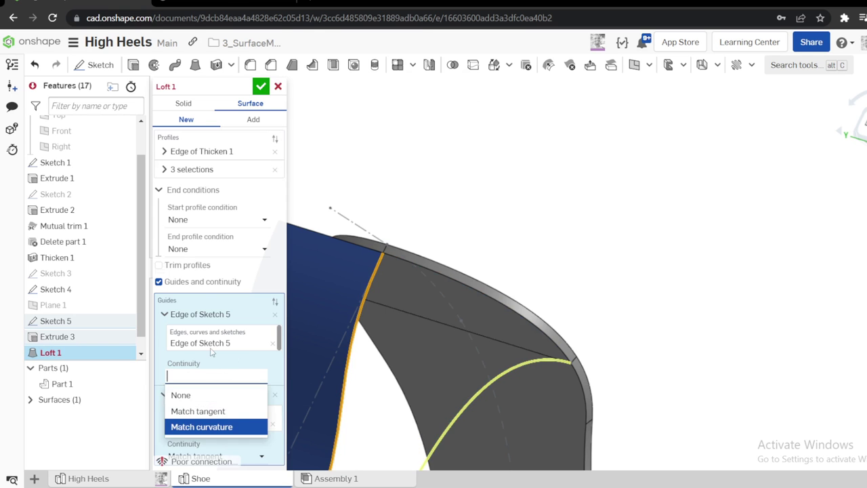
pyautogui.click(211, 349)
pyautogui.click(203, 376)
pyautogui.click(200, 394)
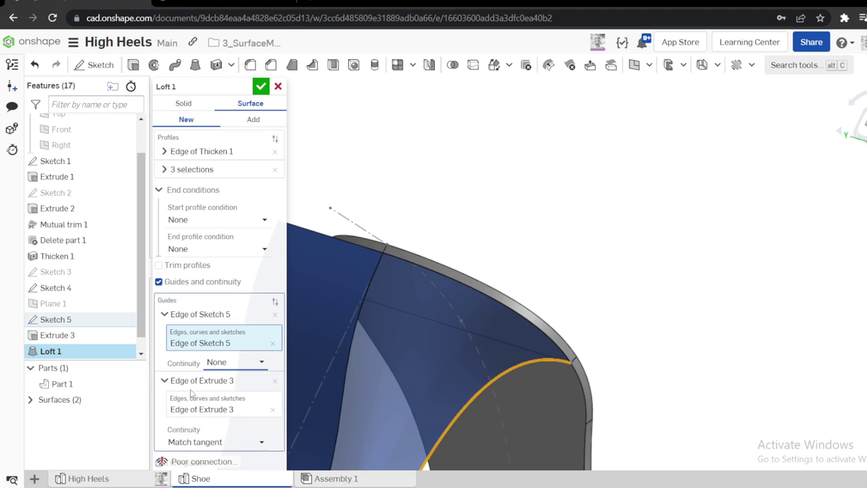
# Try Match curvature on the Extrude 3 guide, return it to Match tangent, and accept the loft
pyautogui.click(206, 440)
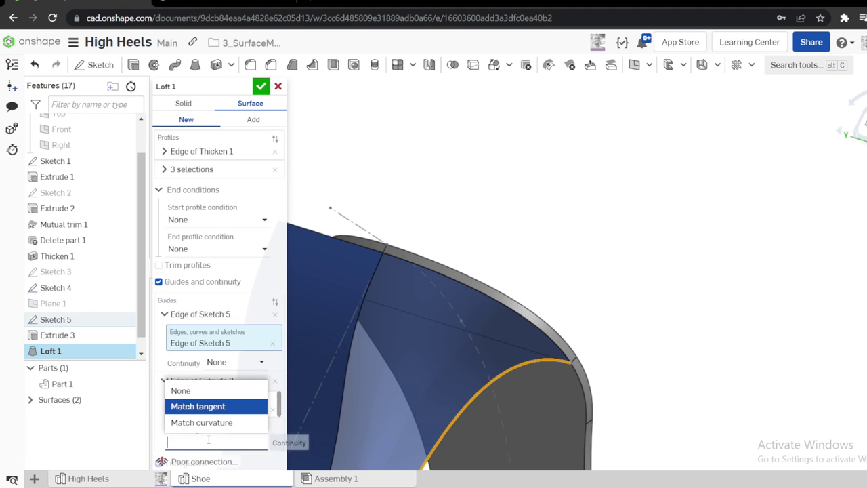
pyautogui.click(211, 427)
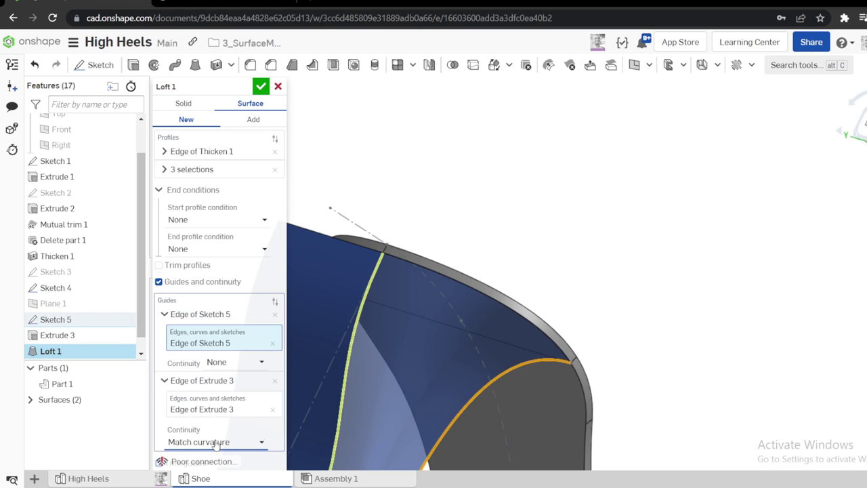
pyautogui.click(215, 441)
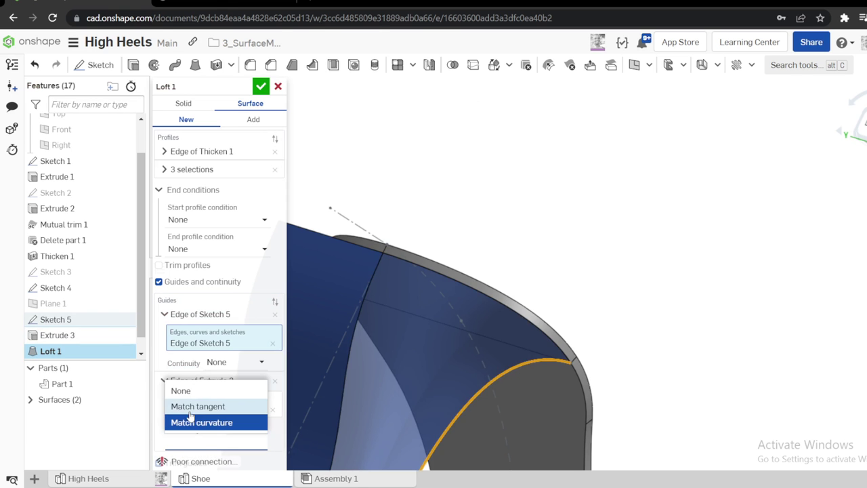
pyautogui.click(193, 405)
pyautogui.click(261, 86)
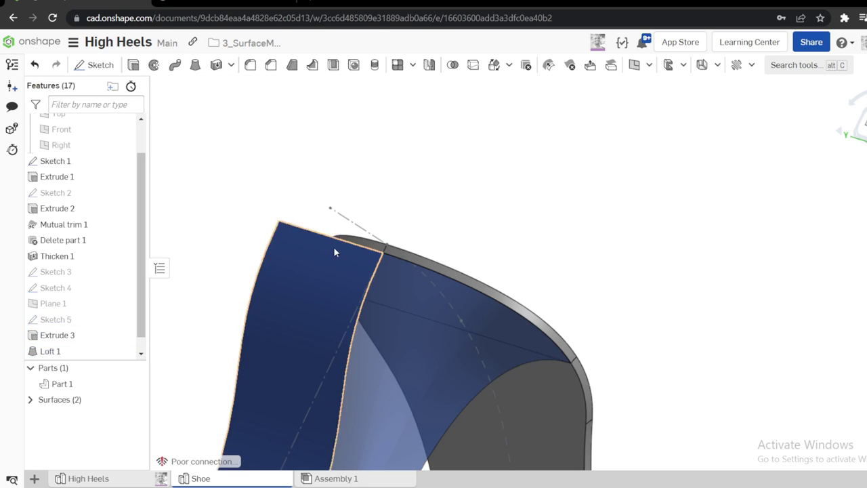
# Examine the lofted heel half where it meets the extruded surface along the rear centre edge
pyautogui.moveTo(333, 247); pyautogui.dragTo(388, 321, button='right')
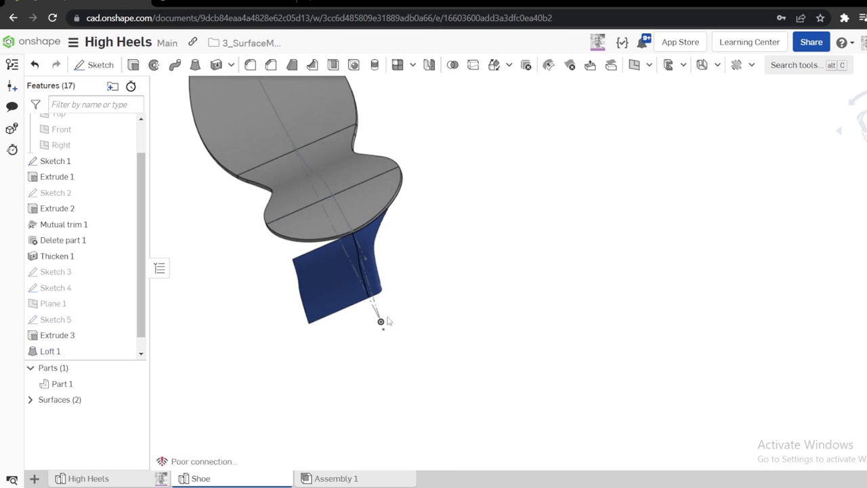
pyautogui.moveTo(366, 271); pyautogui.dragTo(348, 197, button='right')
pyautogui.scroll(5, 348, 197)
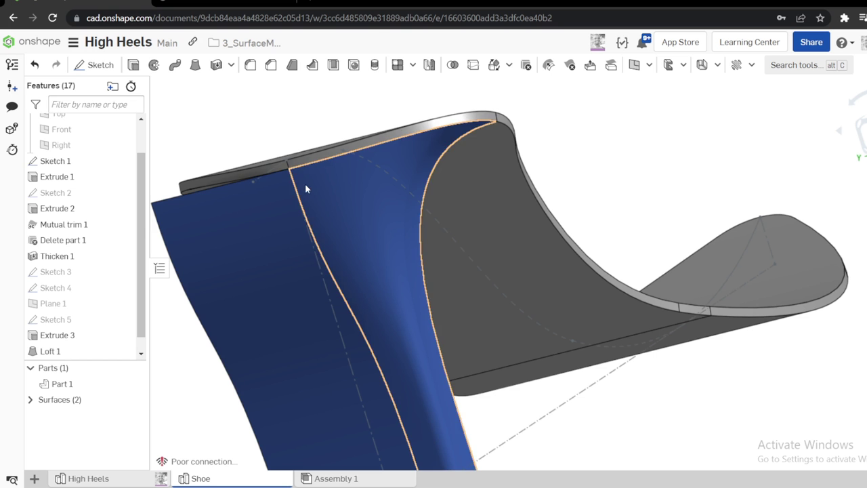
pyautogui.click(307, 189)
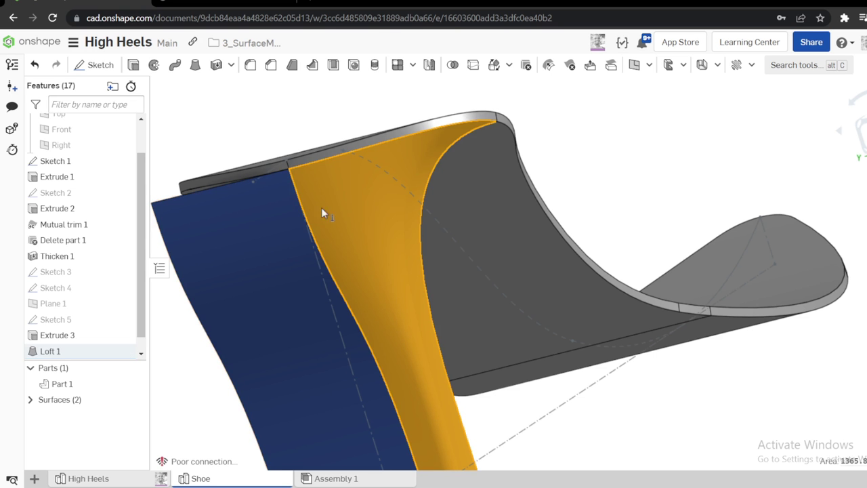
pyautogui.click(309, 166)
pyautogui.scroll(-4, 332, 203)
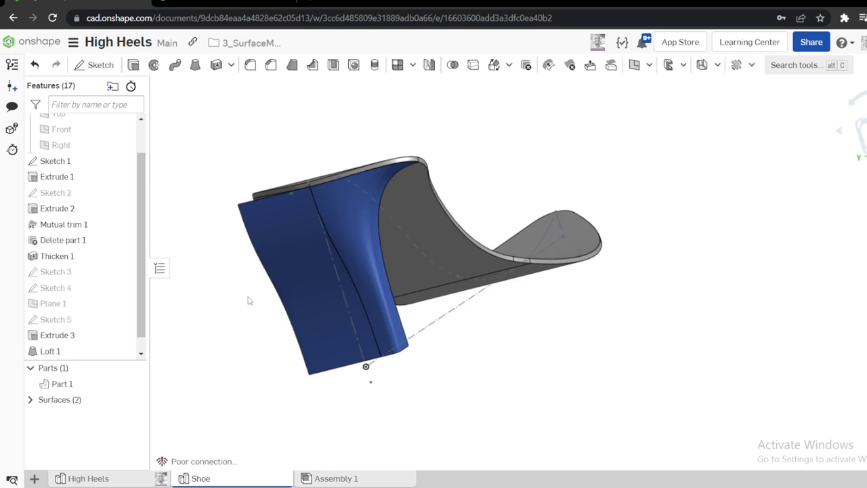
# Delete the Extrude 3 helper surface beside the heel loft with a Delete part feature
pyautogui.click(282, 264)
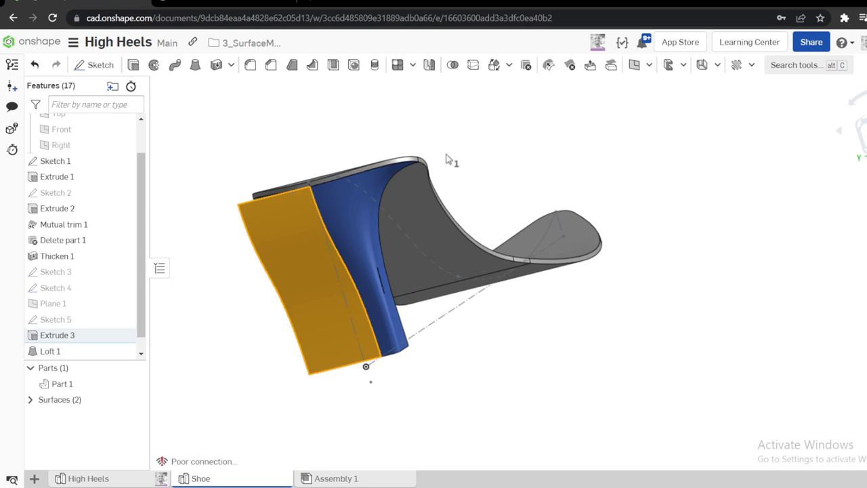
pyautogui.press('s')
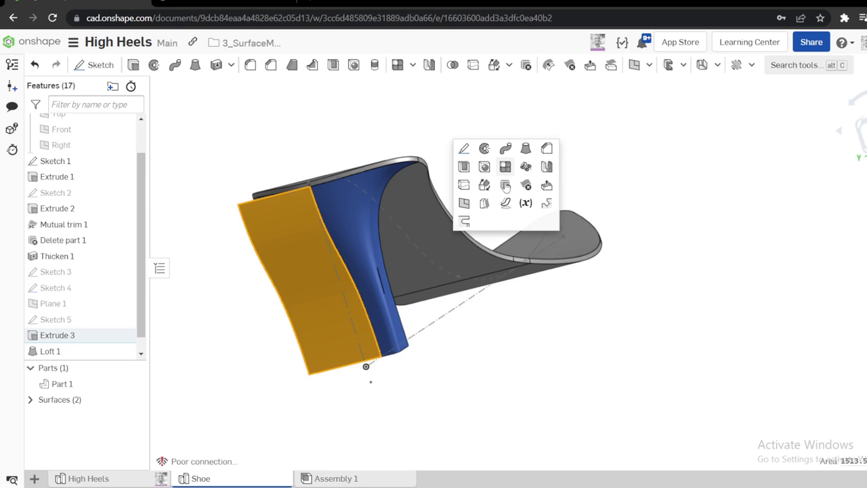
pyautogui.click(506, 187)
pyautogui.click(262, 87)
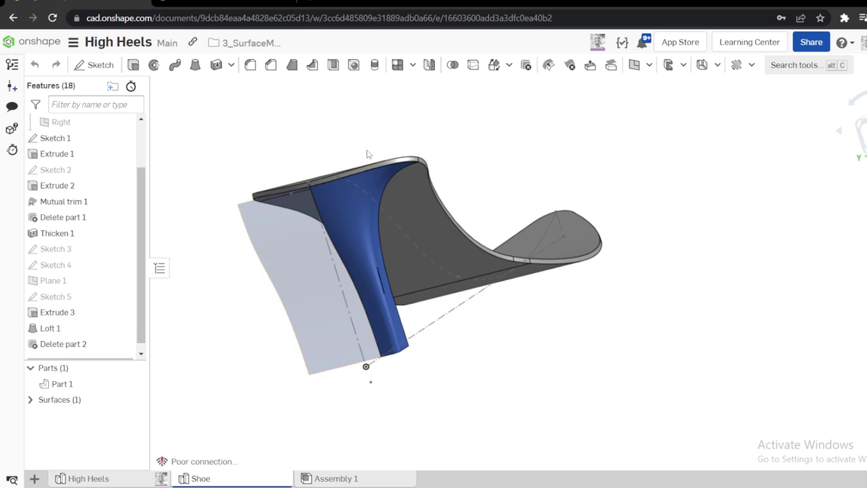
# Compare the heel half with the finished heel in the High Heels part studio, examining its front face under the sole, and return to Shoe
pyautogui.moveTo(515, 231); pyautogui.dragTo(456, 383, button='right')
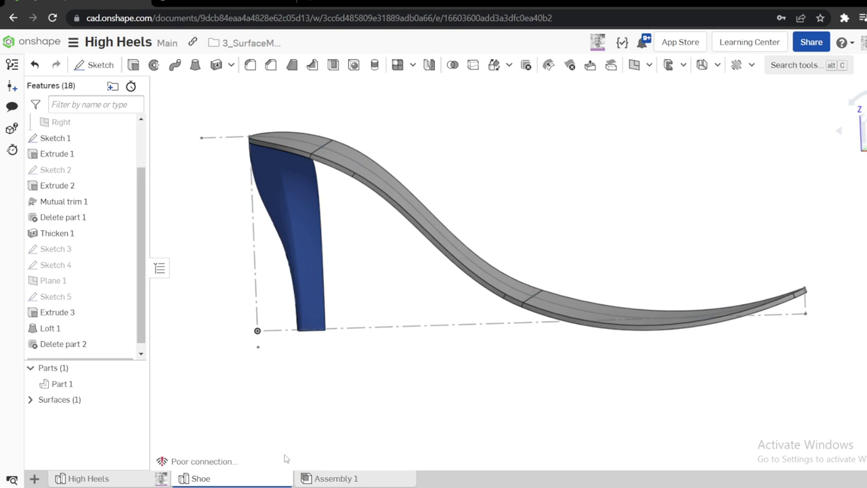
pyautogui.click(101, 479)
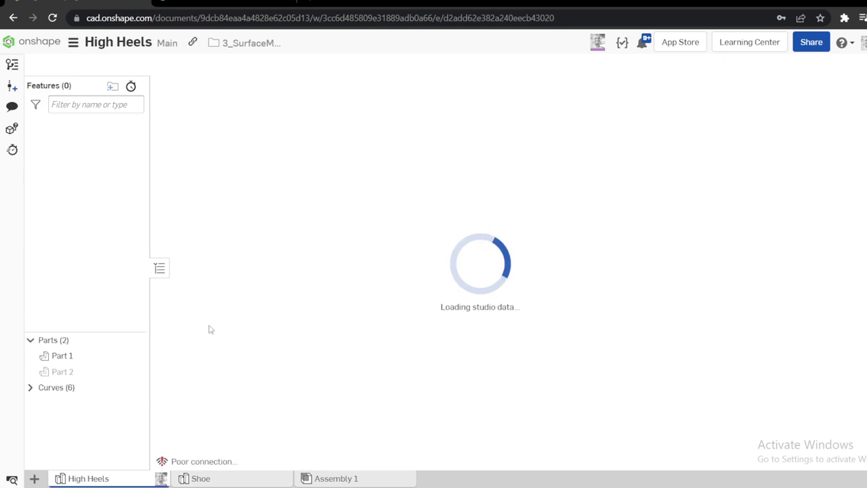
pyautogui.moveTo(492, 218)
pyautogui.mouseDown(button='right')
pyautogui.moveTo(492, 241)
pyautogui.moveTo(451, 219)
pyautogui.moveTo(463, 184)
pyautogui.moveTo(441, 228)
pyautogui.moveTo(471, 250)
pyautogui.moveTo(465, 235)
pyautogui.moveTo(484, 227)
pyautogui.mouseUp(button='right')
pyautogui.click(472, 232)
pyautogui.click(240, 482)
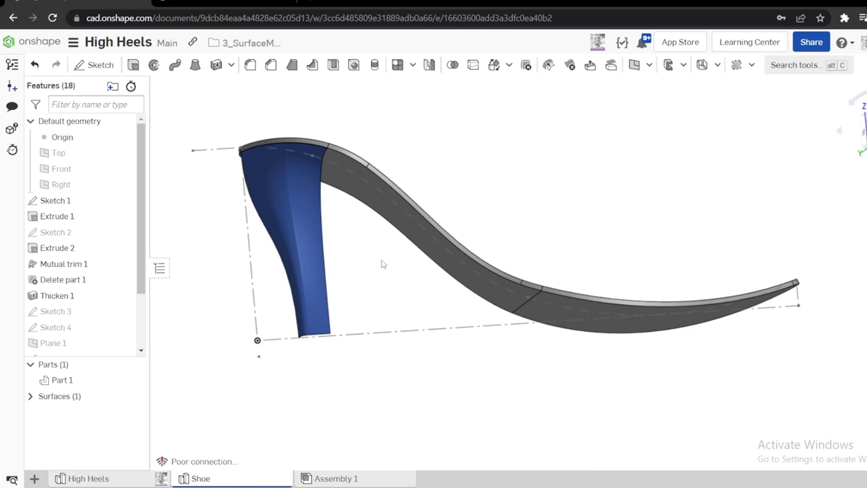
pyautogui.click(138, 481)
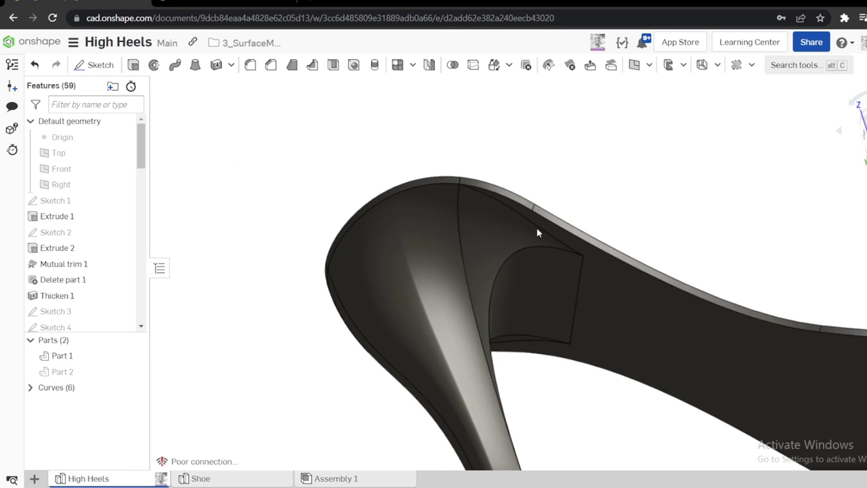
pyautogui.moveTo(524, 274); pyautogui.dragTo(506, 190, button='right')
pyautogui.moveTo(534, 218); pyautogui.dragTo(470, 309, button='right')
pyautogui.click(202, 479)
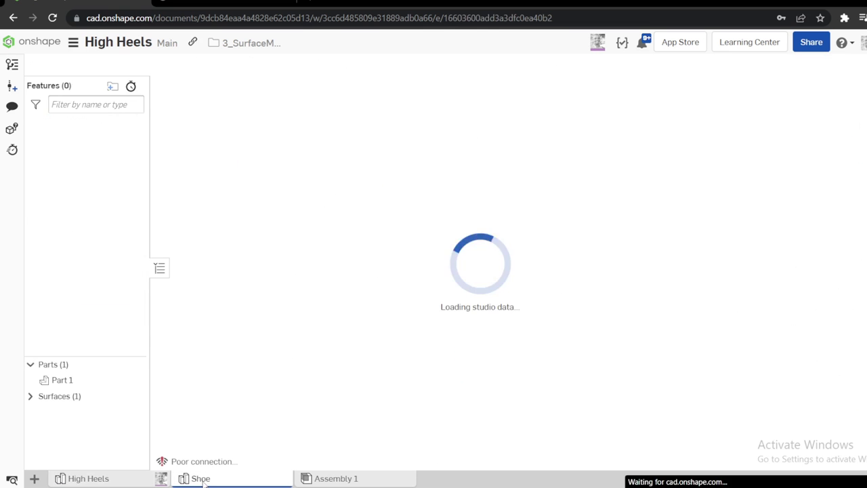
pyautogui.moveTo(342, 198); pyautogui.dragTo(343, 254, button='right')
# Start a sketch on the Front plane and draw a Bezier curve from the ground line in front of the heel up towards the sole
pyautogui.click(66, 176)
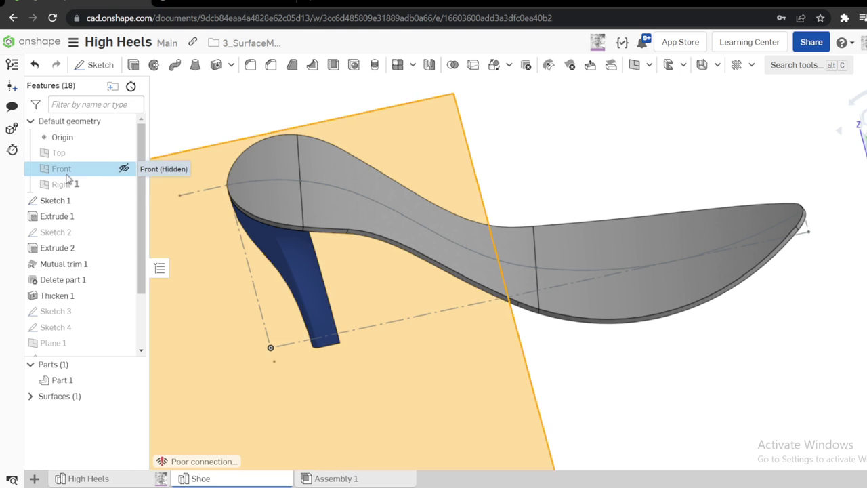
pyautogui.rightClick(66, 177)
pyautogui.click(82, 169)
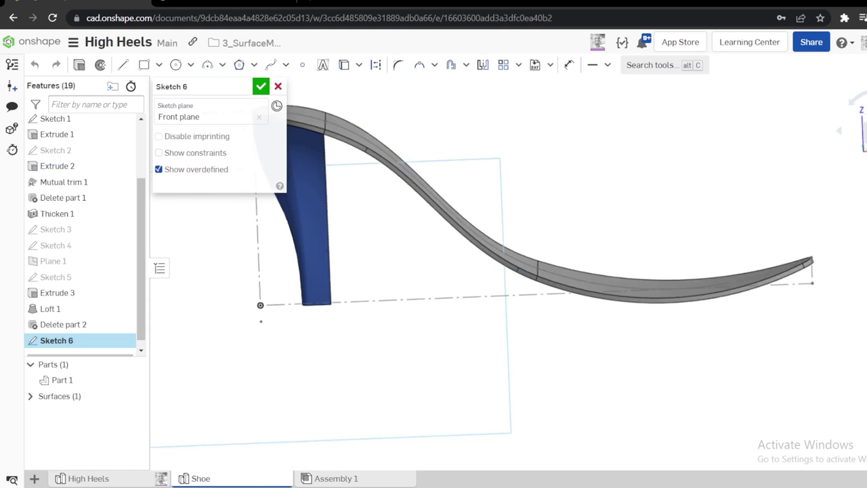
pyautogui.scroll(5, 477, 258)
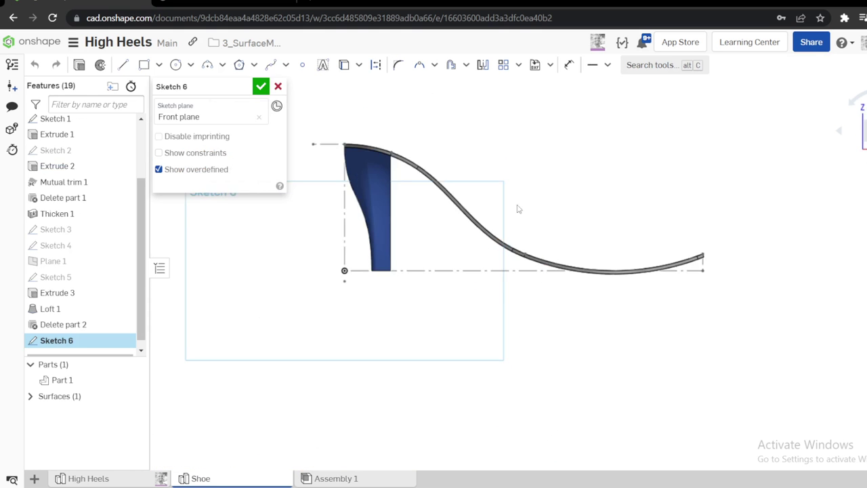
pyautogui.rightClick(440, 273)
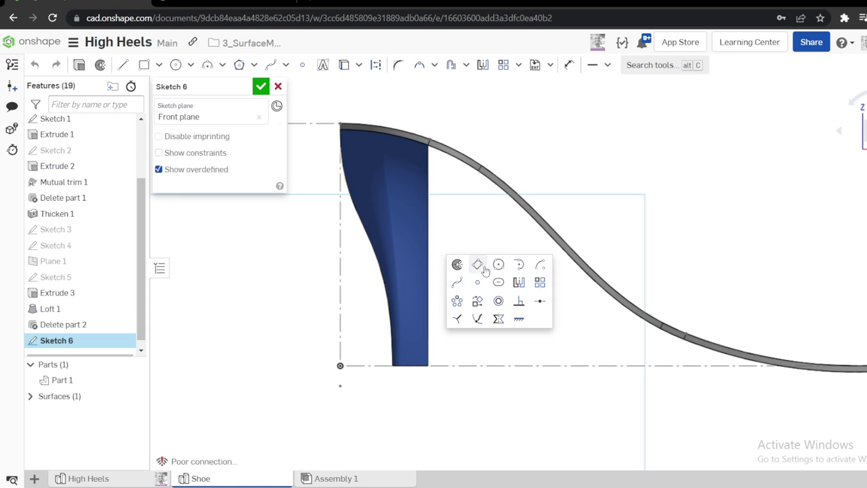
pyautogui.click(458, 283)
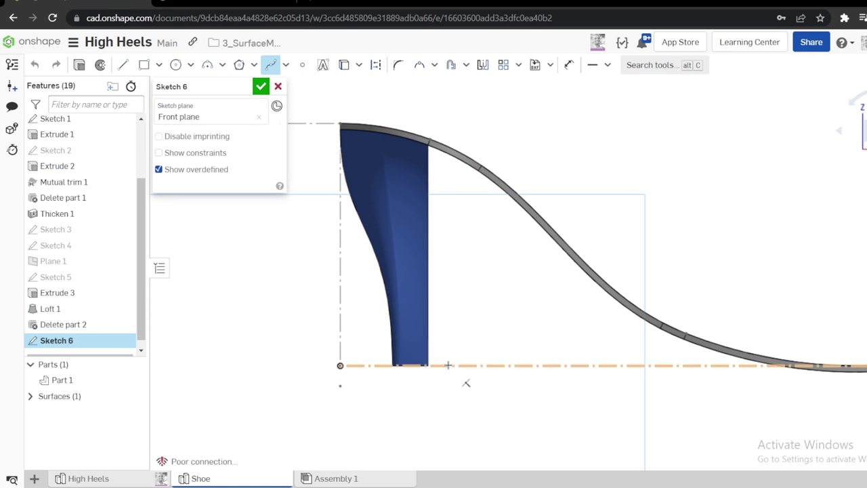
pyautogui.click(514, 218)
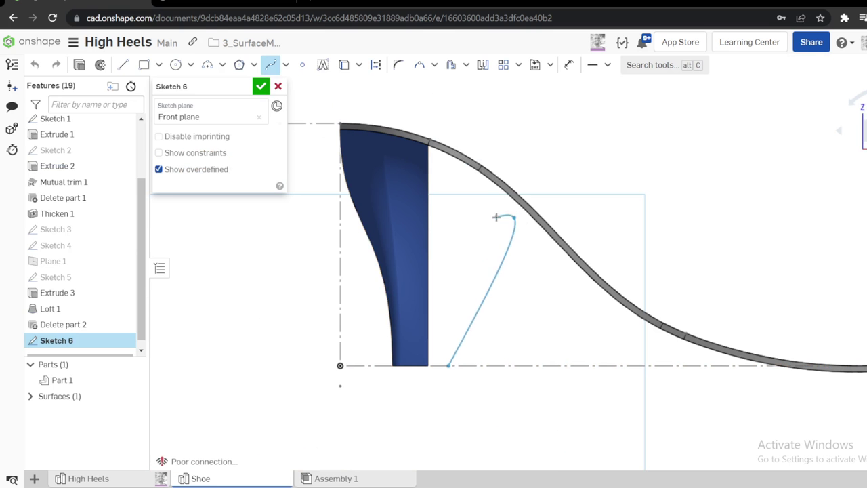
pyautogui.press('Escape')
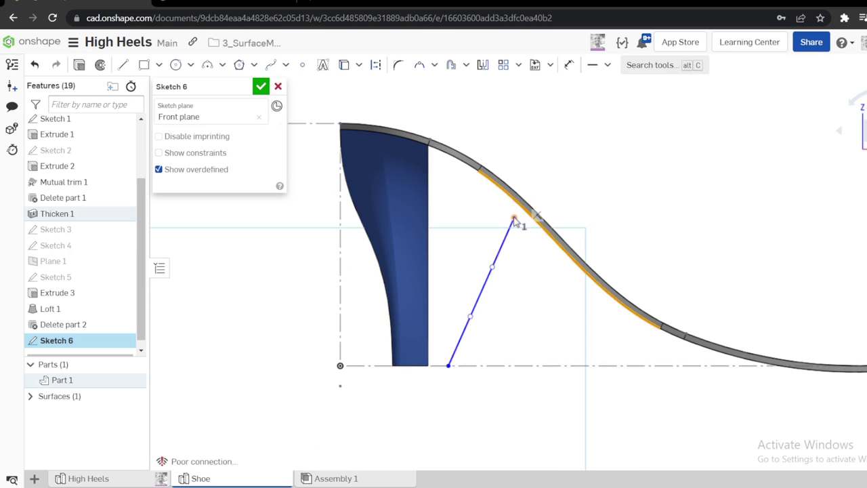
# Constrain the Bezier curve's upper endpoint to lie on the sole's lower edge
pyautogui.rightClick(514, 218)
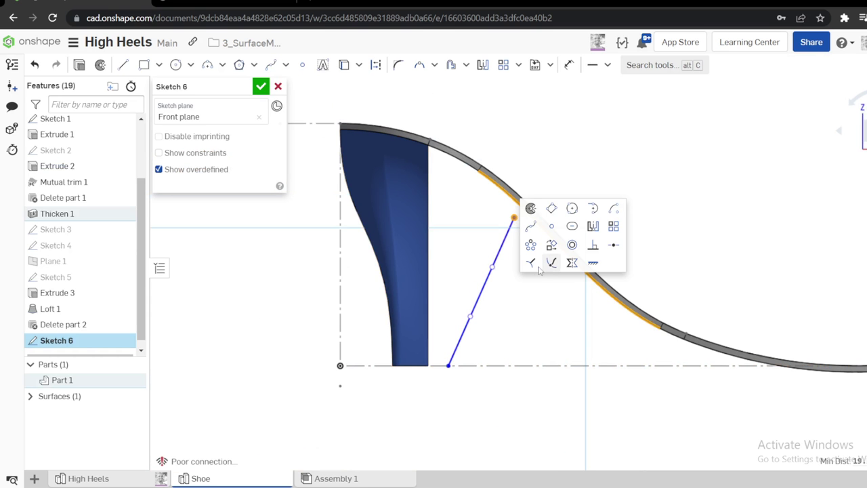
pyautogui.click(549, 268)
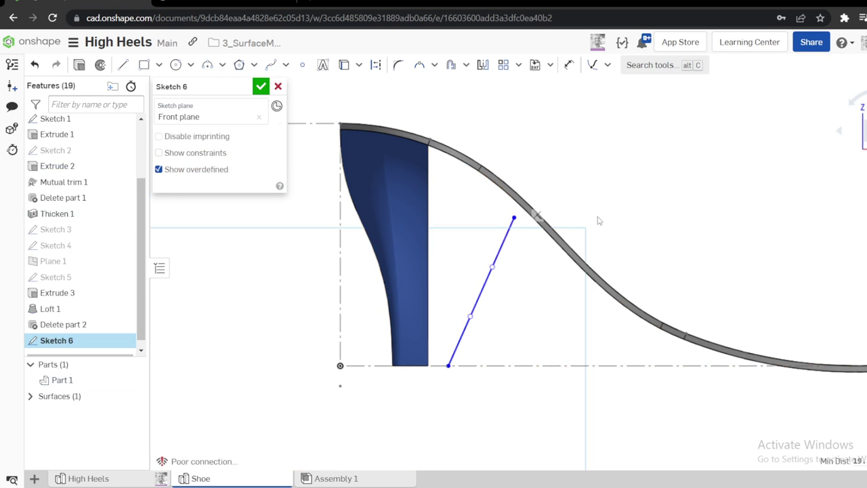
pyautogui.click(548, 90)
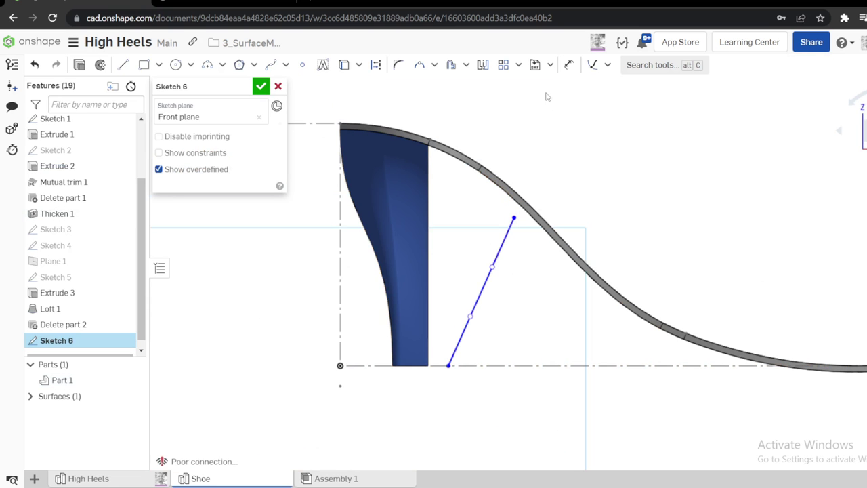
pyautogui.click(517, 214)
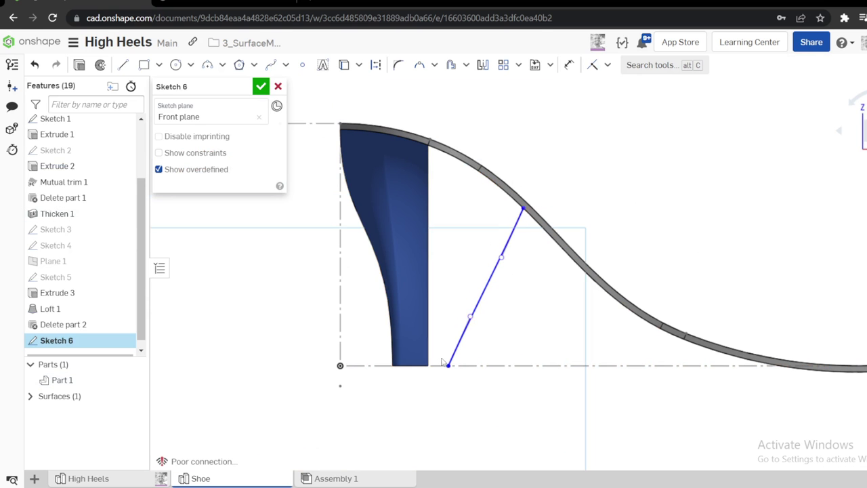
# Make the curve's lower endpoint coincident with the heel's bottom front corner
pyautogui.moveTo(435, 368); pyautogui.dragTo(422, 384, button='right')
pyautogui.scroll(5, 438, 344)
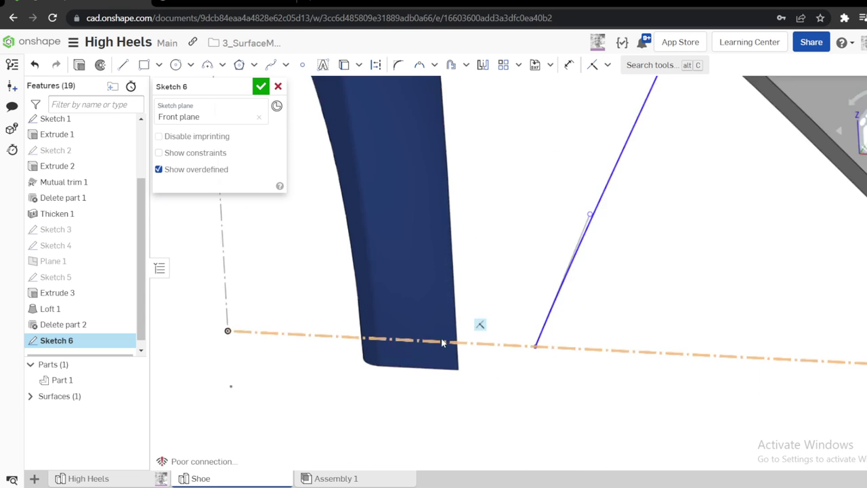
pyautogui.click(467, 386)
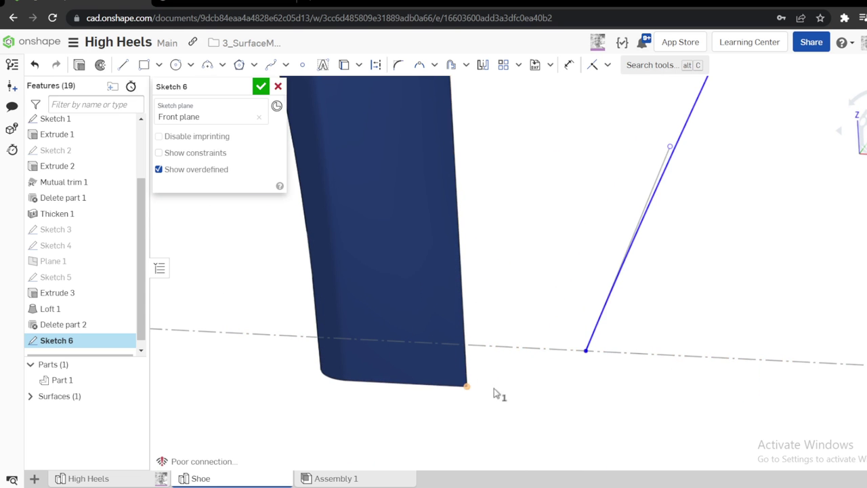
pyautogui.click(588, 353)
pyautogui.press('Escape')
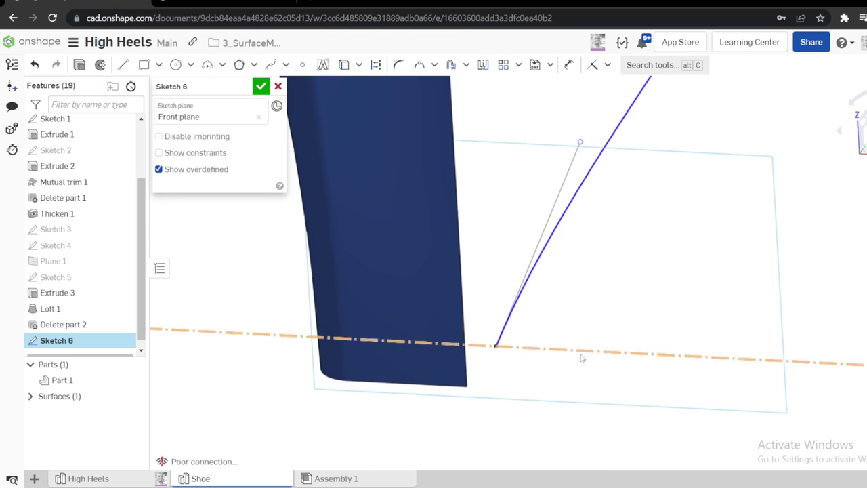
# Constrain the curve's lower control handle vertical, viewing the sketch plane straight on
pyautogui.press('n')
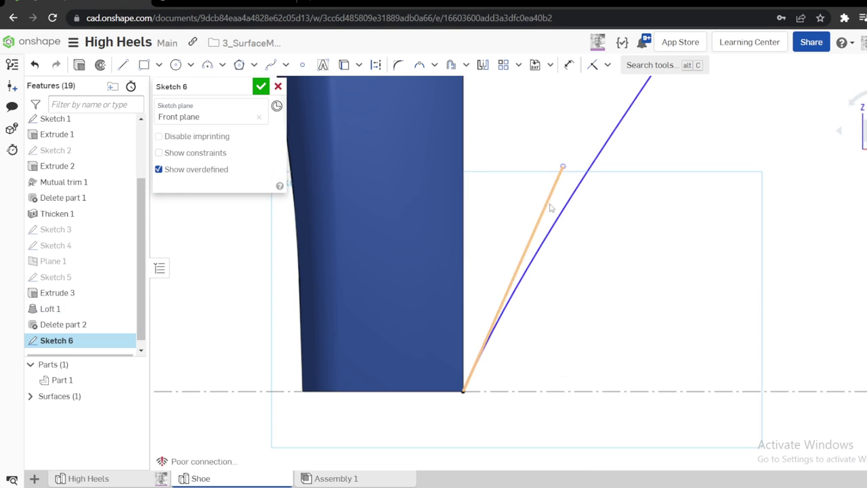
pyautogui.scroll(-1, 550, 240)
pyautogui.scroll(-3, 549, 239)
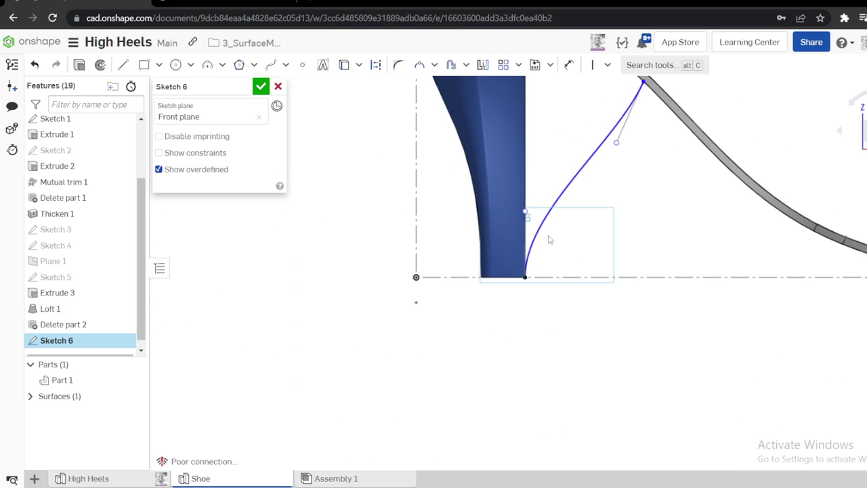
# Draw a short vertical construction line down from the curve's lower endpoint and make the curve tangent to it
pyautogui.scroll(3, 559, 292)
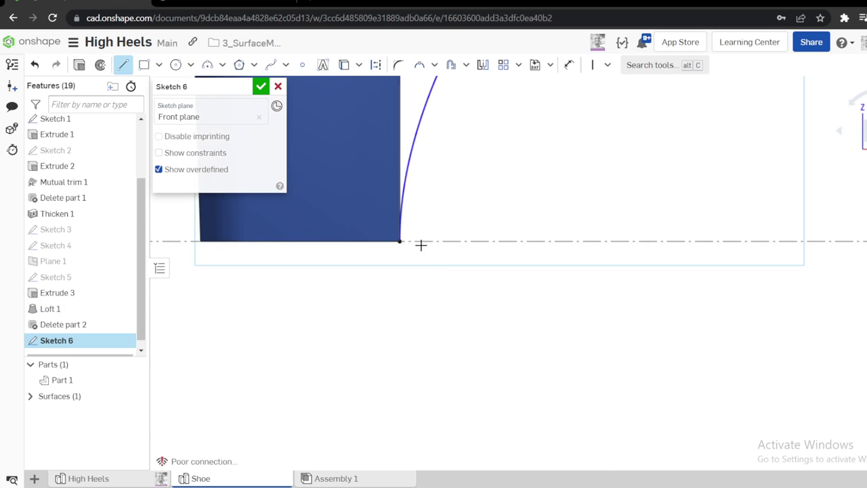
pyautogui.click(400, 284)
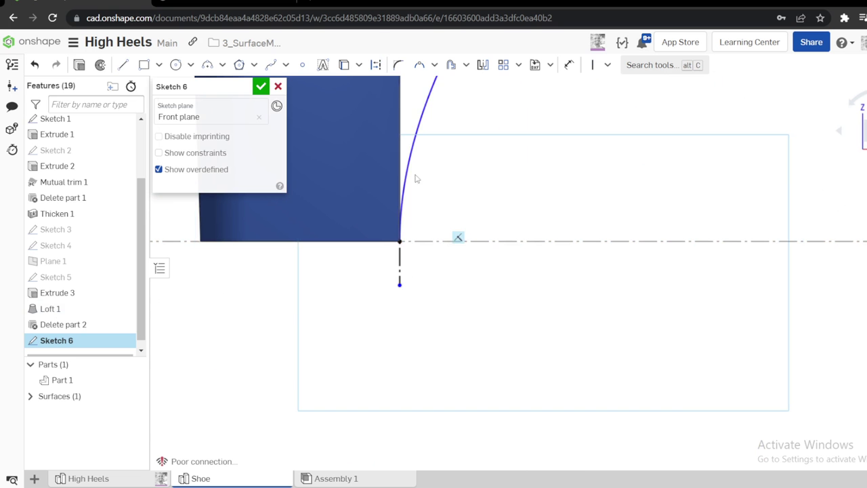
pyautogui.click(398, 271)
pyautogui.press('t')
pyautogui.scroll(-5, 453, 271)
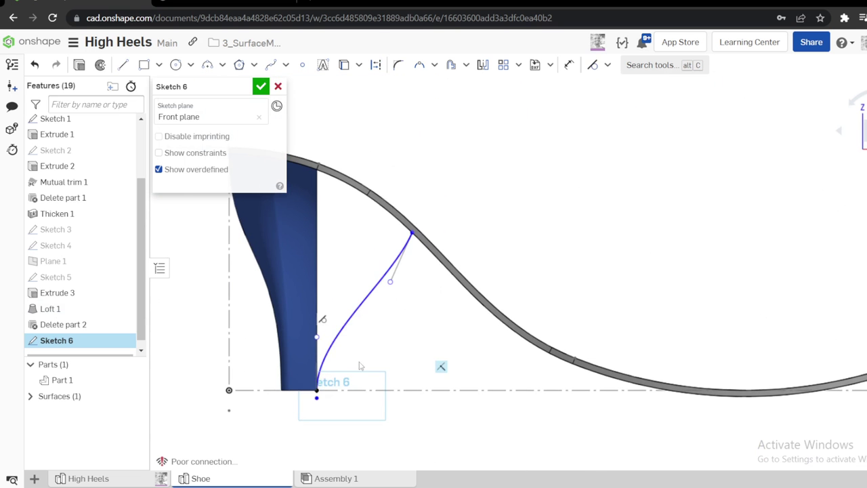
# Dimension the lower control handle's vertical length from the curve's lower endpoint as 34 mm
pyautogui.press('u')
pyautogui.click(306, 362)
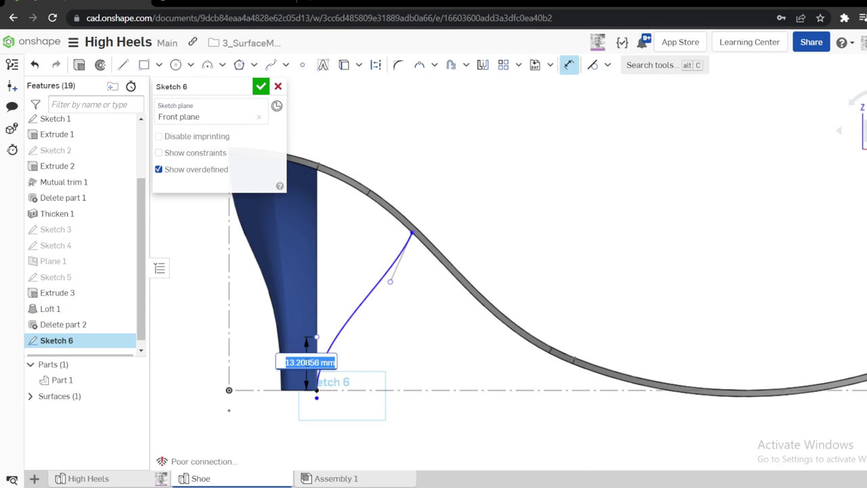
pyautogui.write('34')
pyautogui.press('Return')
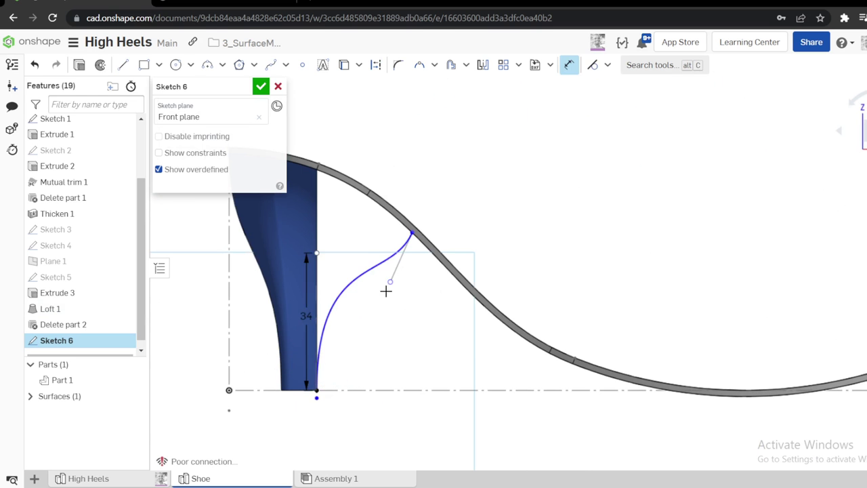
# Move the curve's upper control point above the sole, over the heel's front edge, so the curve arches into the sole
pyautogui.scroll(-3, 560, 208)
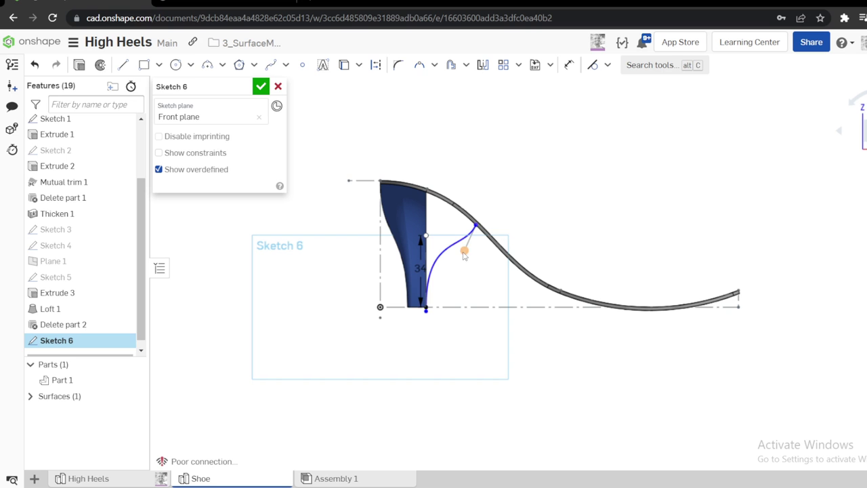
pyautogui.moveTo(453, 241); pyautogui.dragTo(427, 181)
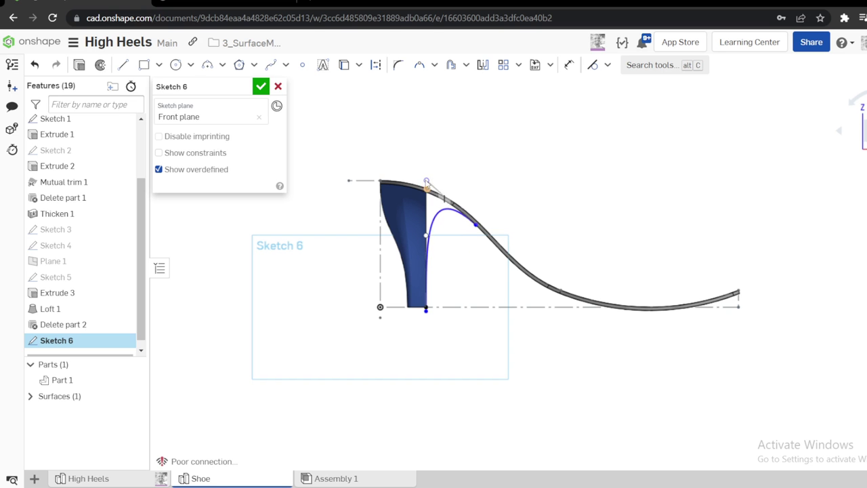
pyautogui.scroll(3, 435, 168)
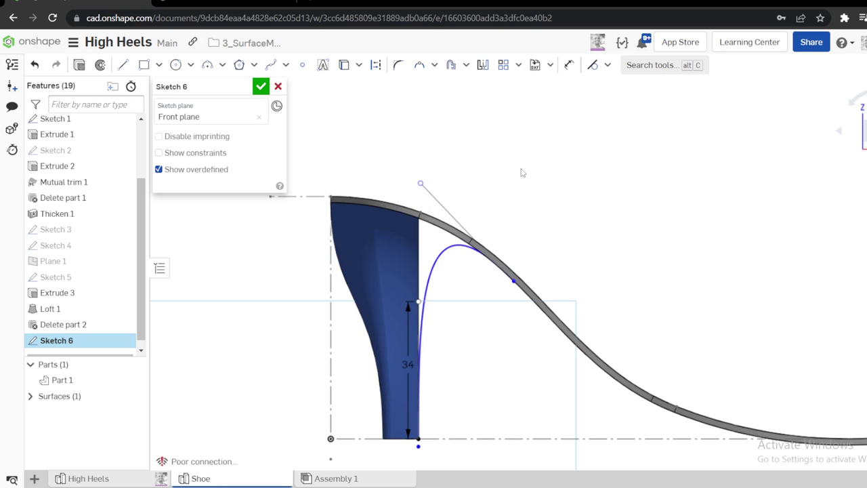
# Dimension the horizontal distance from the sole's rear end to the curve's upper endpoint as 42 mm
pyautogui.click(331, 196)
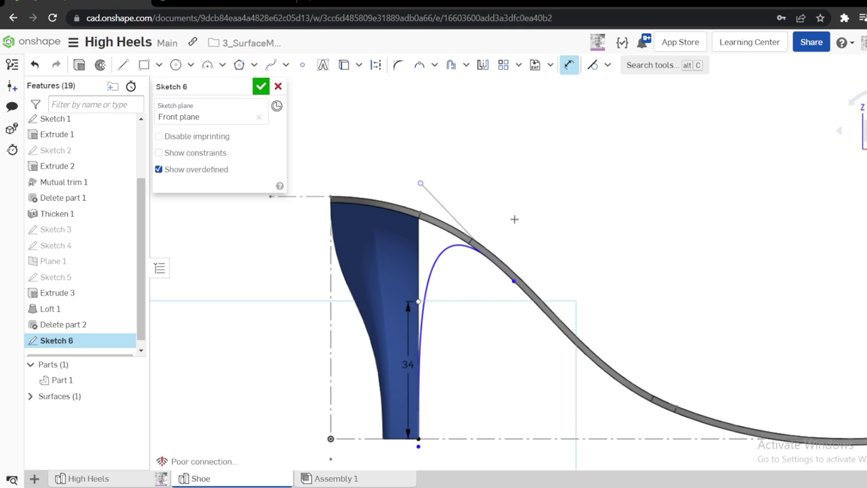
pyautogui.click(514, 277)
pyautogui.click(431, 152)
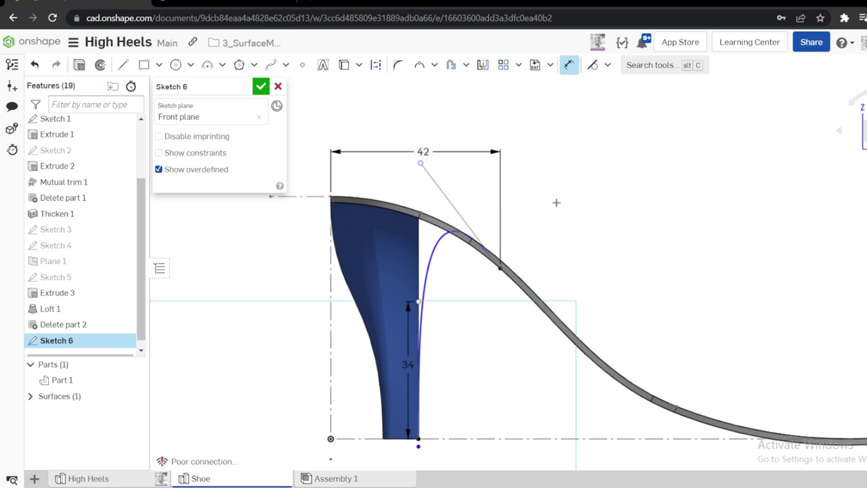
pyautogui.scroll(3, 570, 192)
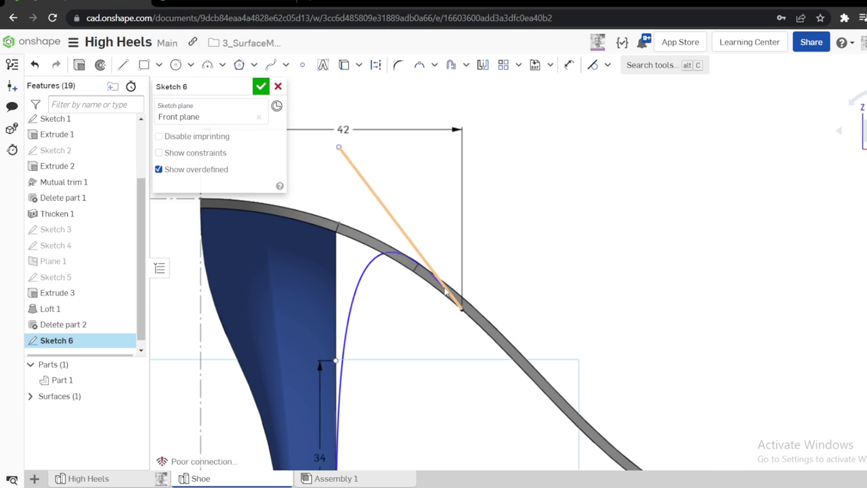
# Make the curve's upper control handle tangent to the sole's underside and finish Sketch 6
pyautogui.click(421, 265)
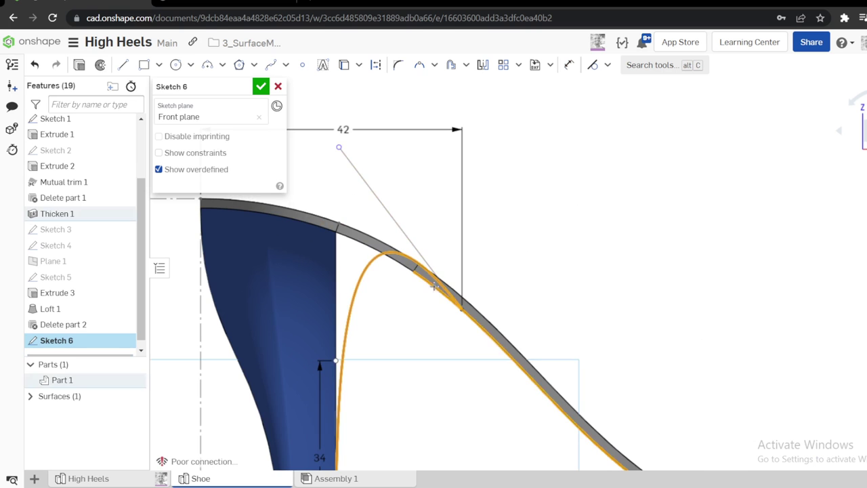
pyautogui.scroll(-5, 515, 255)
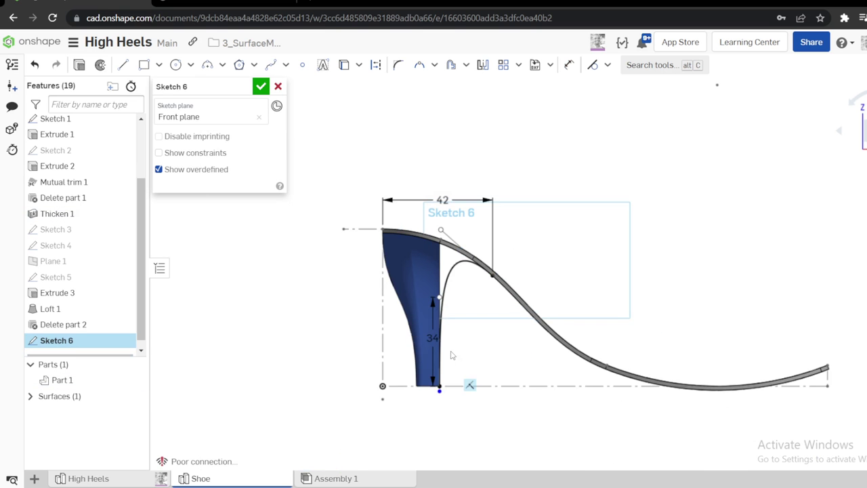
pyautogui.moveTo(452, 355)
pyautogui.mouseDown(button='right')
pyautogui.moveTo(358, 339)
pyautogui.moveTo(372, 351)
pyautogui.moveTo(370, 304)
pyautogui.moveTo(409, 289)
pyautogui.moveTo(384, 303)
pyautogui.moveTo(414, 299)
pyautogui.moveTo(397, 297)
pyautogui.mouseUp(button='right')
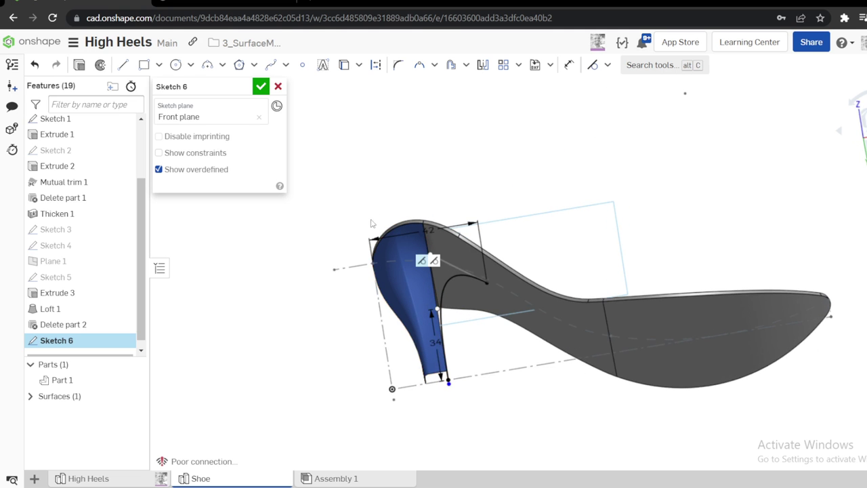
pyautogui.press('Return')
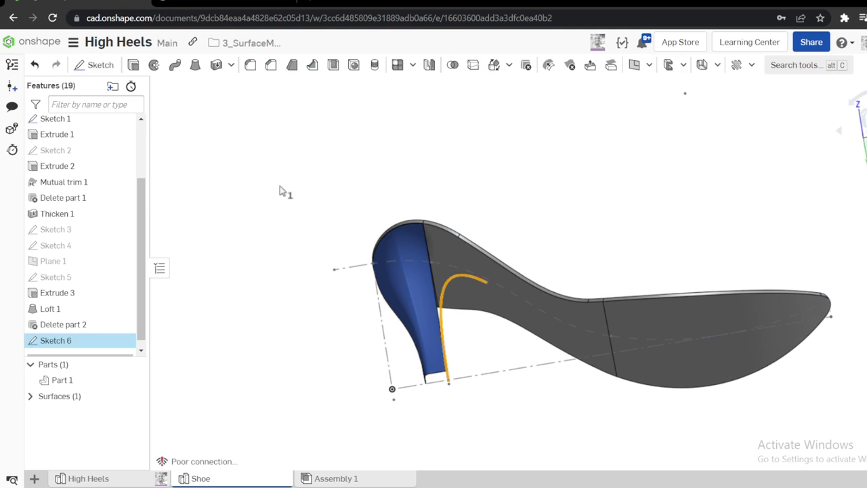
# Extrude the Sketch 6 curve as a new blind surface 77.3 mm deep and hide that surface
pyautogui.hotkey('shift', 'e')
pyautogui.moveTo(434, 277); pyautogui.dragTo(419, 328, button='right')
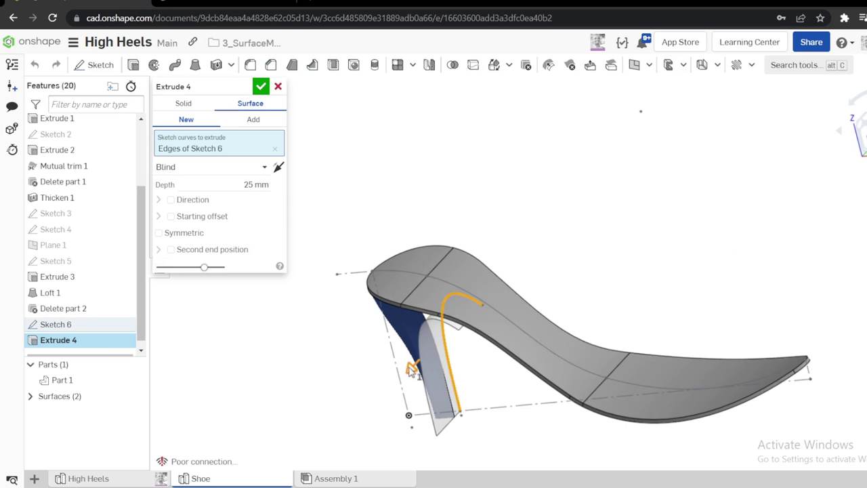
pyautogui.moveTo(410, 370); pyautogui.dragTo(334, 383)
pyautogui.moveTo(335, 383); pyautogui.dragTo(373, 341, button='right')
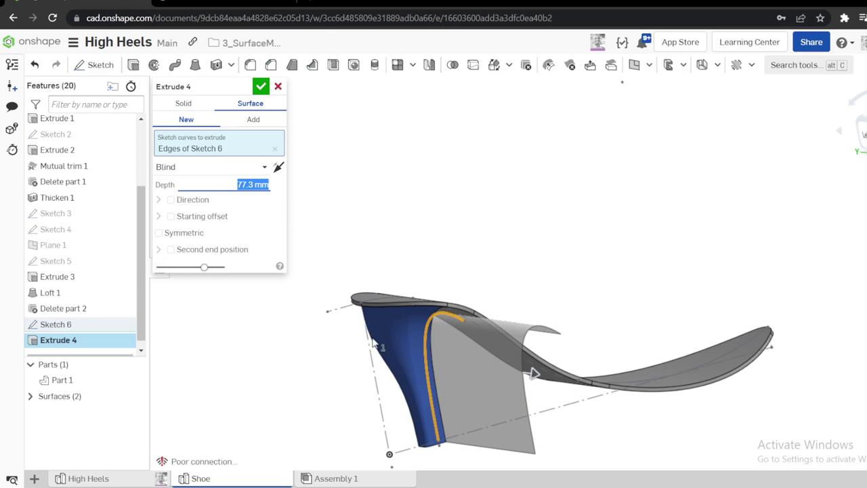
pyautogui.click(261, 88)
pyautogui.moveTo(393, 170); pyautogui.dragTo(491, 237, button='right')
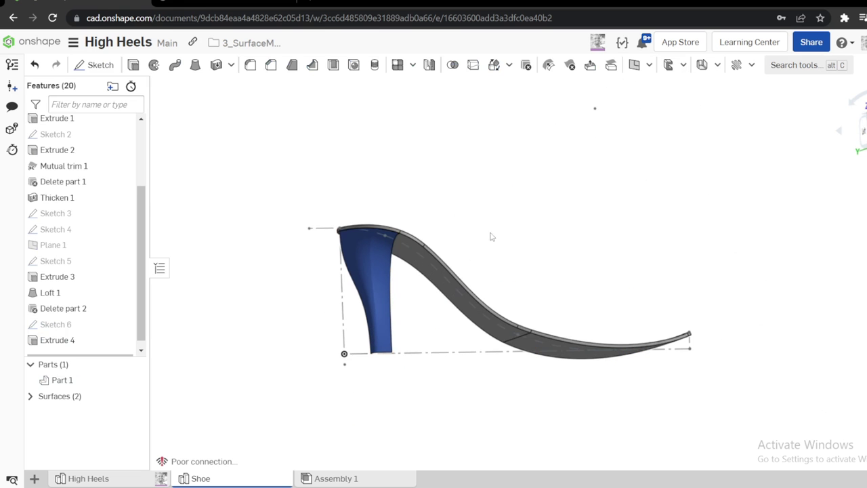
# Examine the heel's front face and bottom end in the finished High Heels reference model, then return to the Shoe model
pyautogui.click(115, 482)
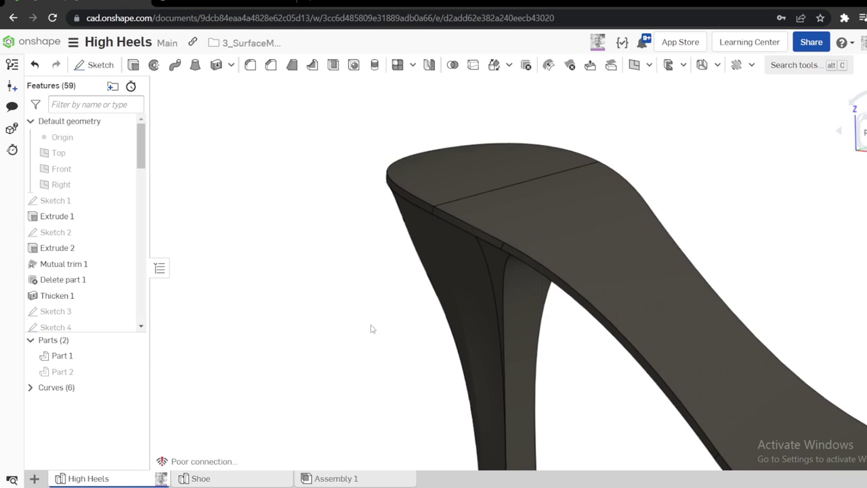
pyautogui.moveTo(369, 327); pyautogui.dragTo(569, 290, button='right')
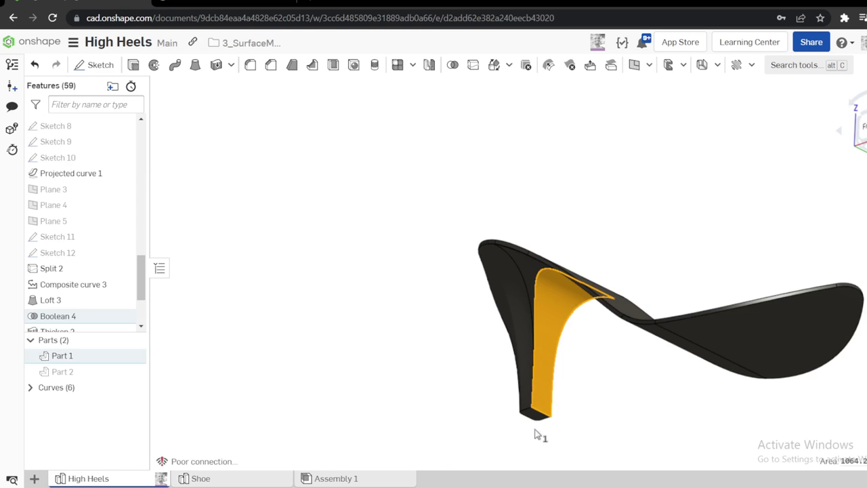
pyautogui.scroll(5, 552, 403)
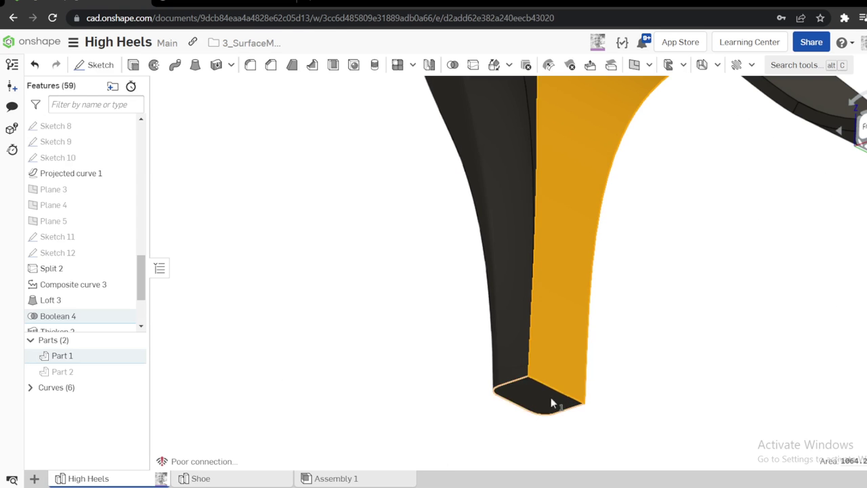
pyautogui.click(201, 478)
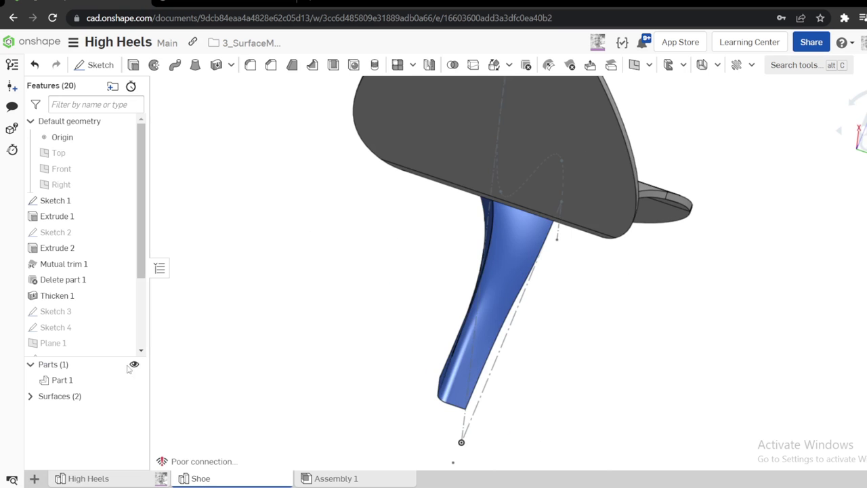
# Show Surface 2 and inspect how the extruded surface sits against the heel and the sole
pyautogui.click(29, 396)
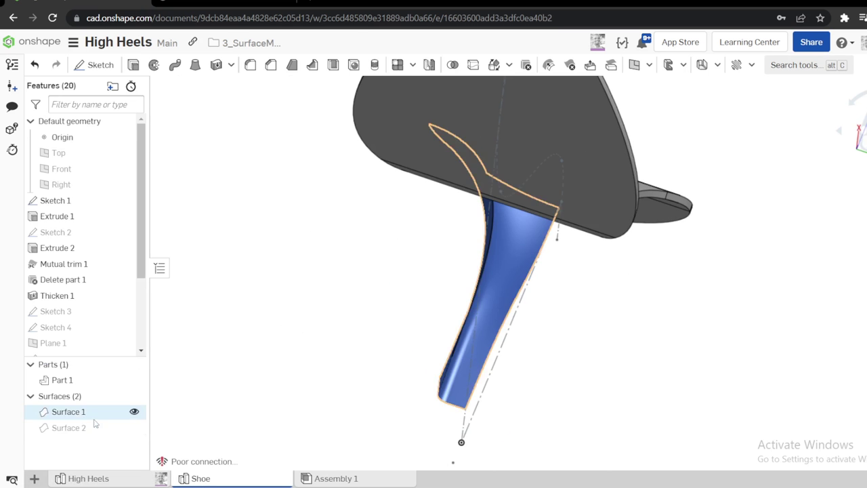
pyautogui.click(134, 427)
pyautogui.scroll(4, 446, 387)
pyautogui.moveTo(446, 388); pyautogui.dragTo(493, 322, button='right')
pyautogui.scroll(-5, 493, 291)
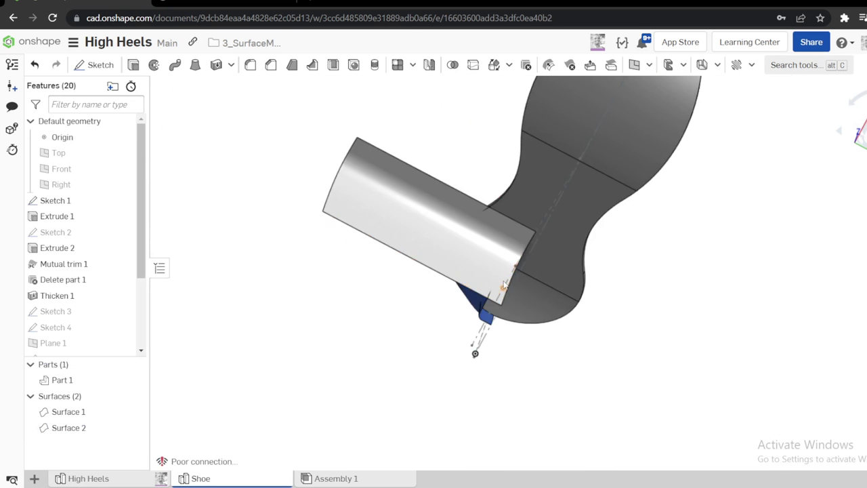
pyautogui.moveTo(500, 290); pyautogui.dragTo(474, 304, button='right')
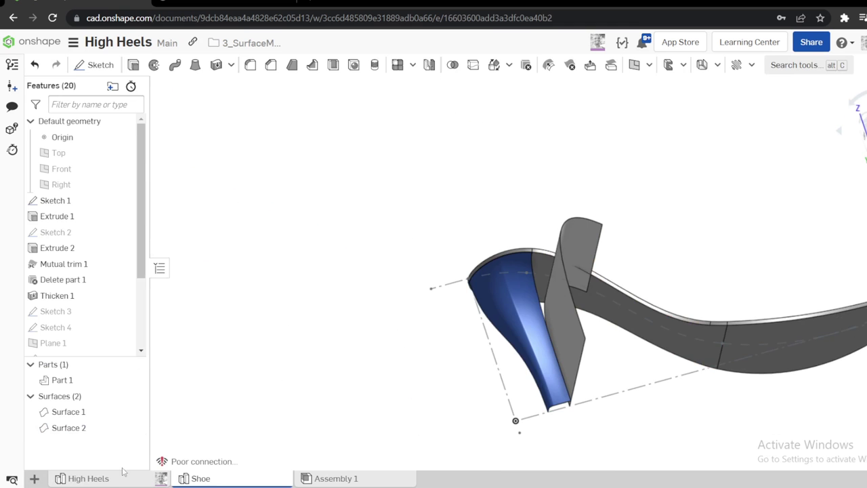
# Inspect the side face blending the heel into the sole in the High Heels reference model and return to the Shoe model
pyautogui.click(88, 478)
pyautogui.scroll(-3, 584, 222)
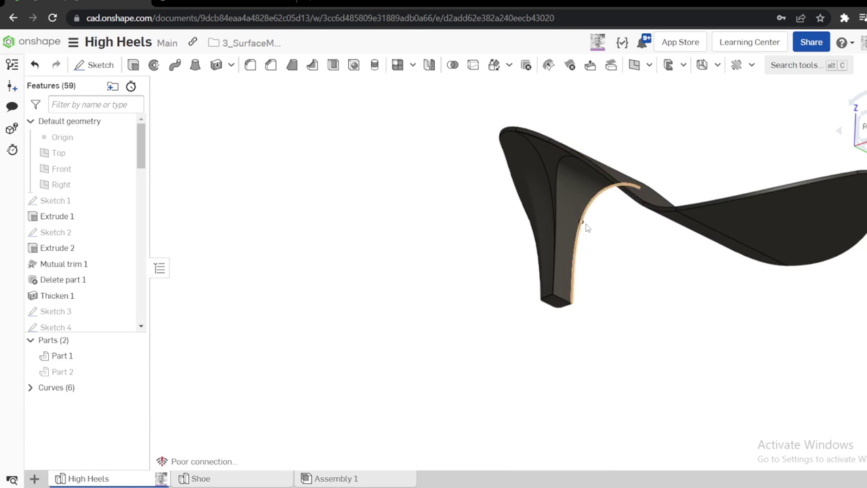
pyautogui.scroll(4, 583, 241)
pyautogui.moveTo(583, 242); pyautogui.dragTo(614, 238, button='right')
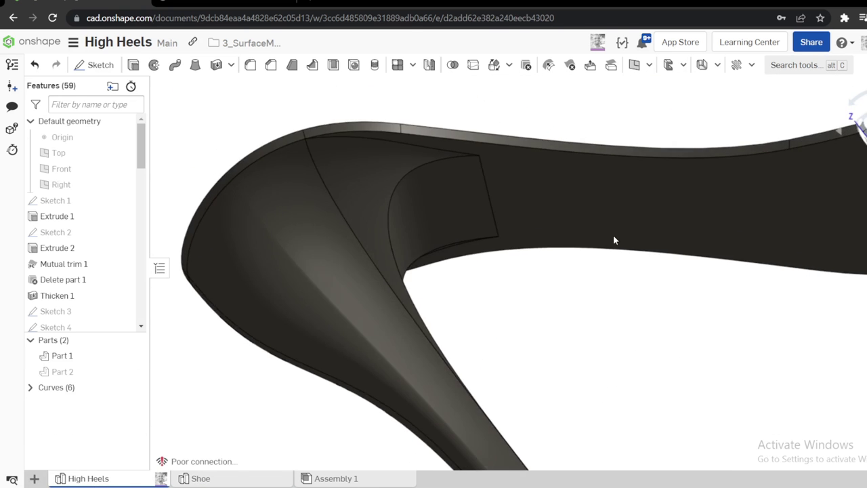
pyautogui.click(395, 165)
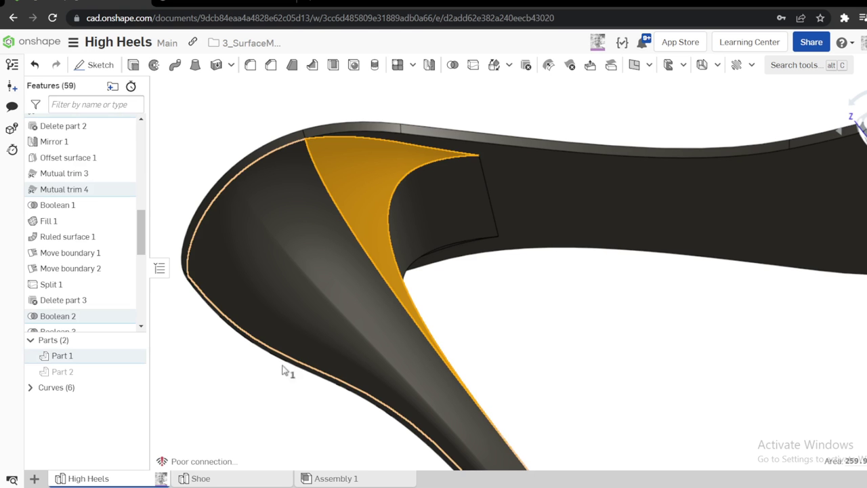
pyautogui.click(201, 479)
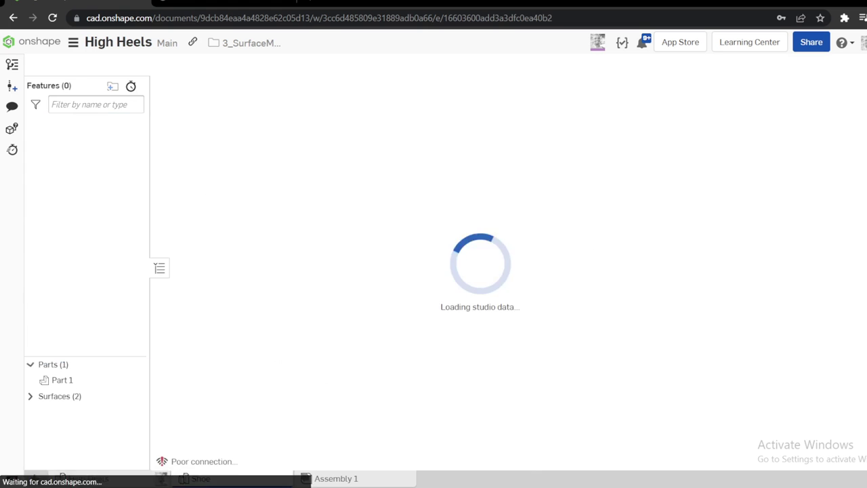
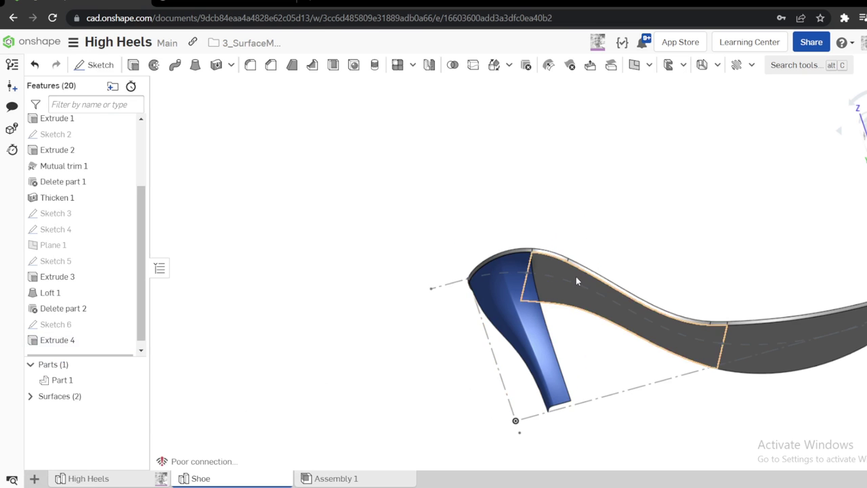
# Show Sketch 6 so the blend curve's upper endpoint is available for selection
pyautogui.scroll(-1, 67, 325)
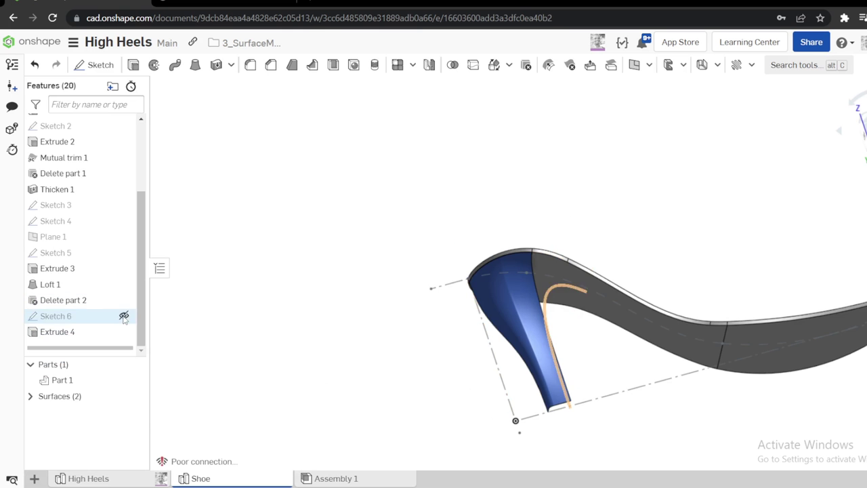
pyautogui.scroll(2, 596, 293)
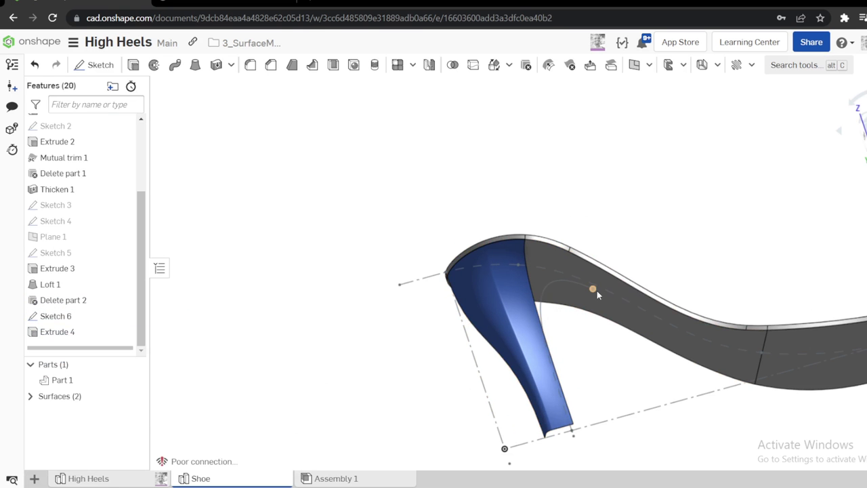
pyautogui.scroll(-3, 542, 278)
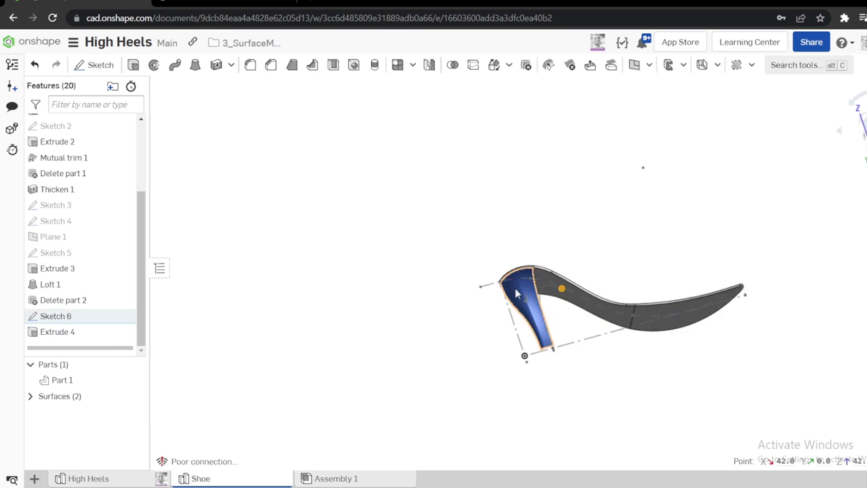
pyautogui.scroll(3, 74, 203)
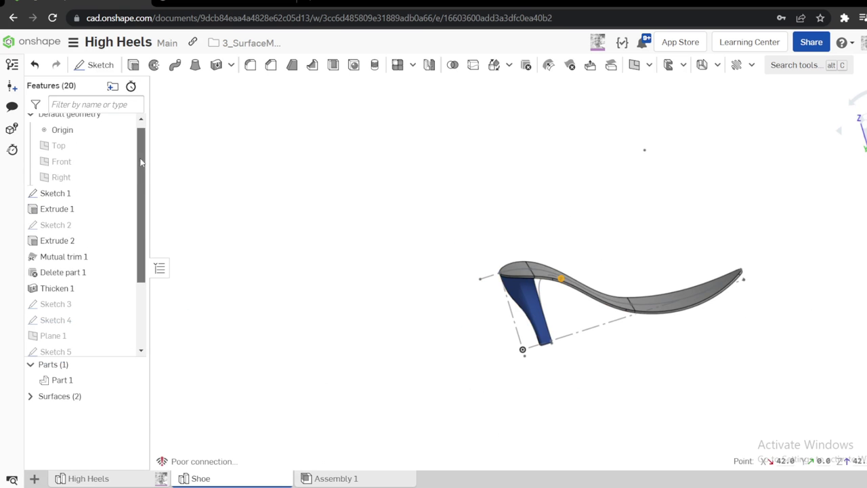
pyautogui.click(74, 162)
pyautogui.moveTo(456, 169); pyautogui.dragTo(389, 180, button='right')
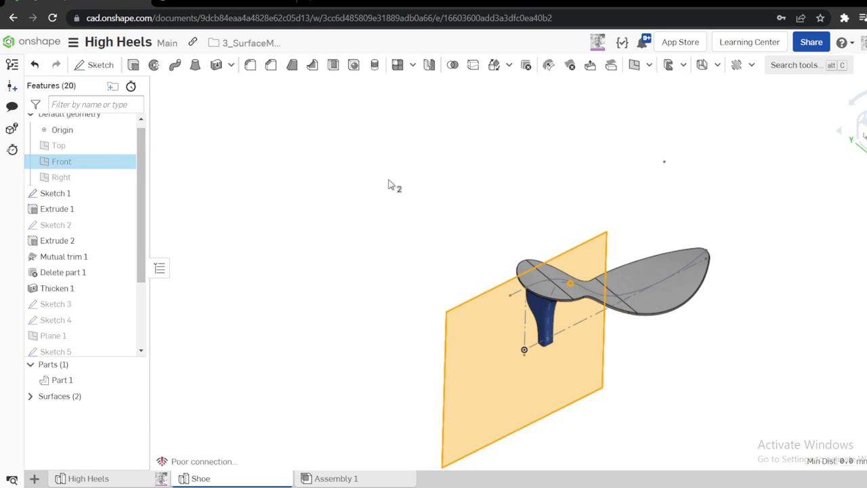
pyautogui.click(327, 160)
# Create a plane parallel to the Right plane through the upper endpoint of the Sketch 6 curve, using the Plane point option
pyautogui.click(61, 177)
pyautogui.moveTo(418, 241); pyautogui.dragTo(442, 217, button='right')
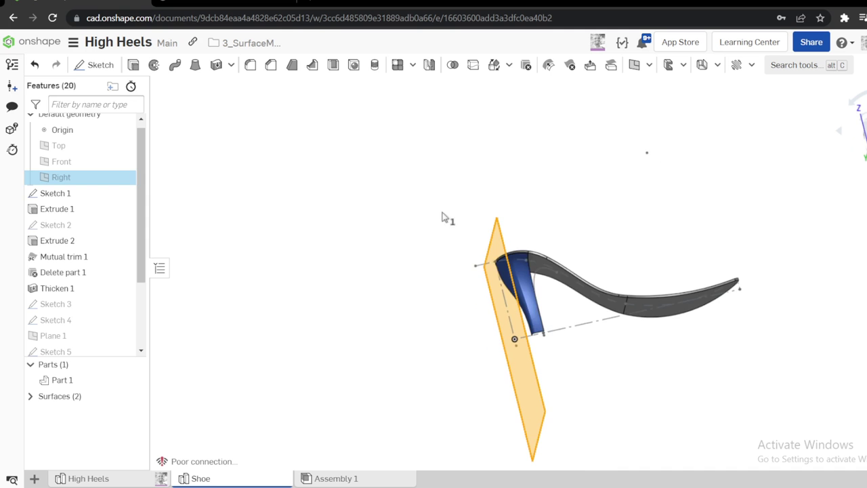
pyautogui.scroll(-2, 111, 185)
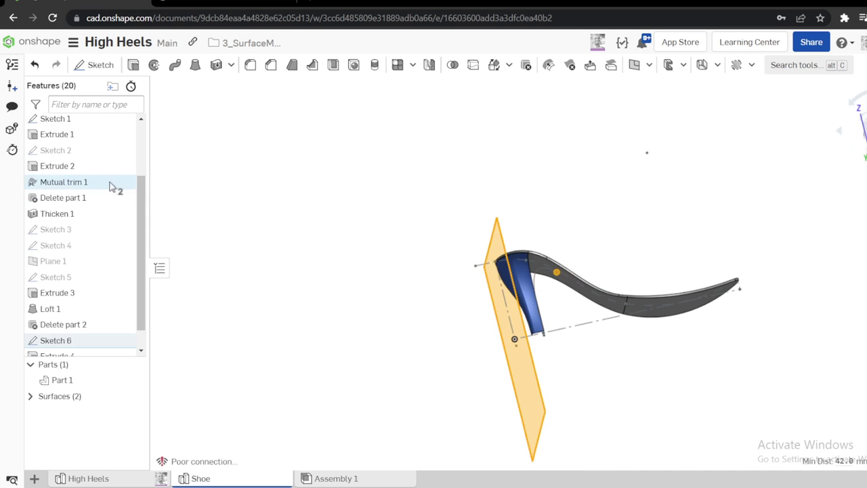
pyautogui.click(634, 65)
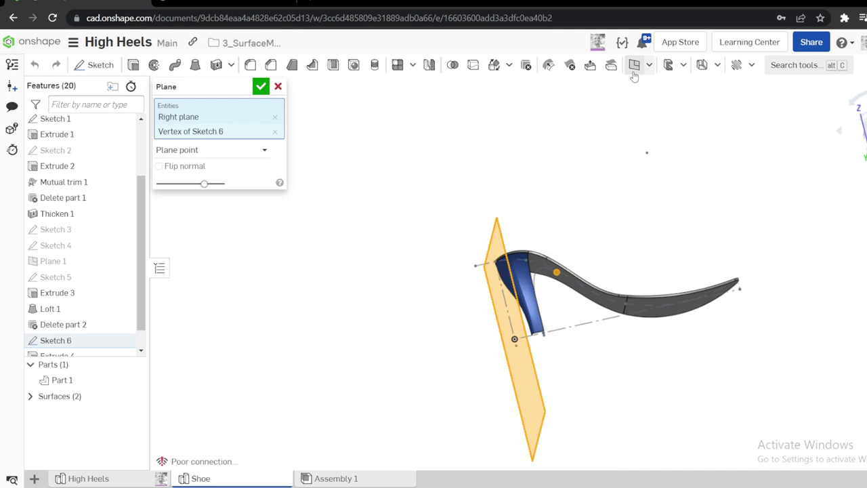
pyautogui.click(258, 86)
pyautogui.scroll(2, 495, 231)
pyautogui.moveTo(496, 234); pyautogui.dragTo(527, 264, button='right')
pyautogui.scroll(-2, 525, 245)
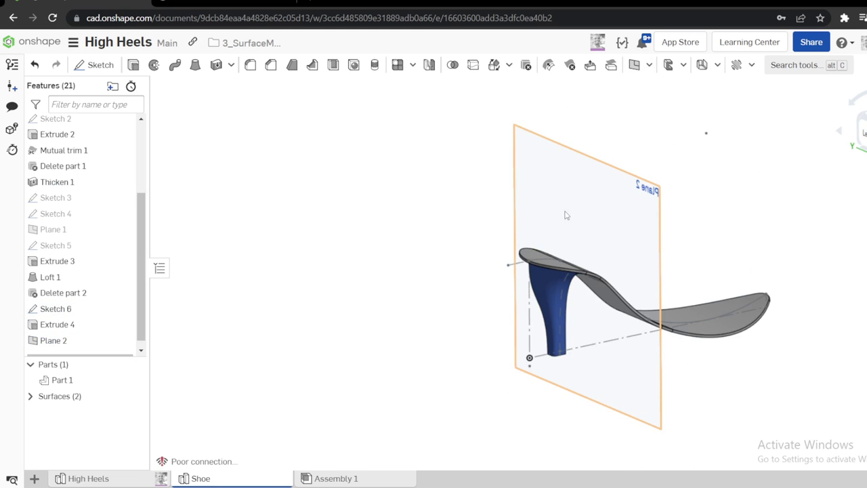
pyautogui.moveTo(583, 318); pyautogui.dragTo(568, 331, button='right')
pyautogui.click(566, 399)
pyautogui.press('s')
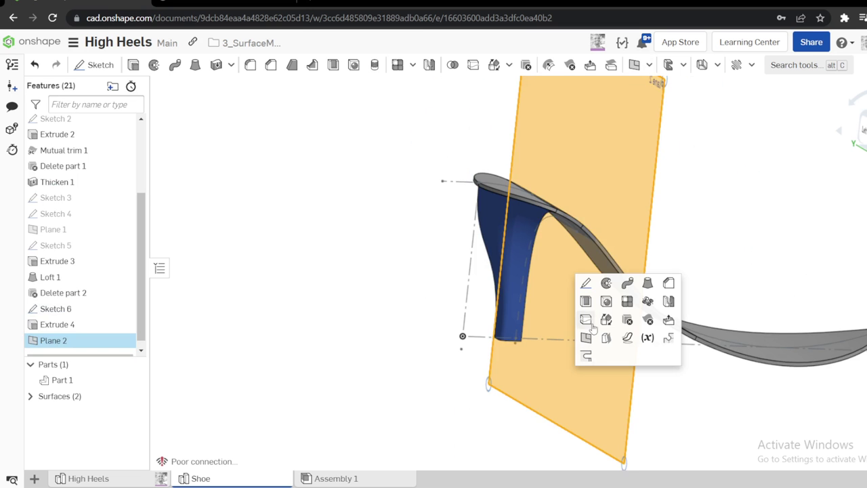
pyautogui.click(586, 283)
pyautogui.press('n')
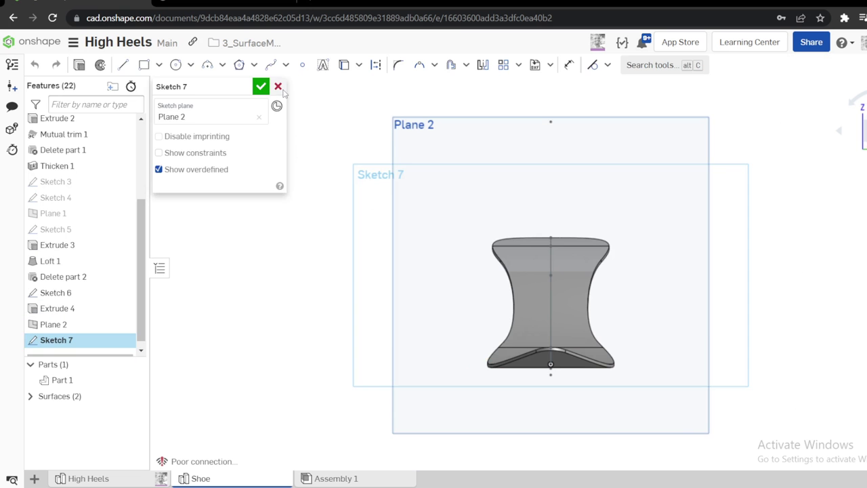
pyautogui.click(278, 87)
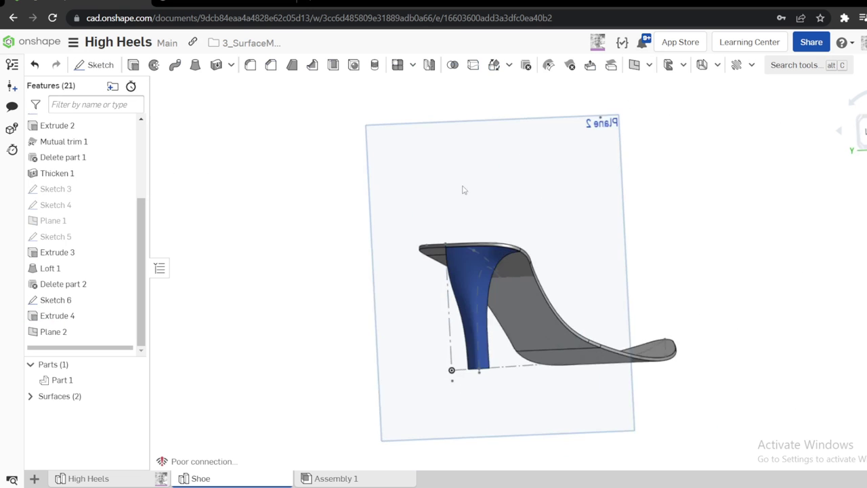
# Show Surface 2 again and examine the extruded surface's profile beside the heel in the front view
pyautogui.moveTo(463, 190); pyautogui.dragTo(391, 179, button='right')
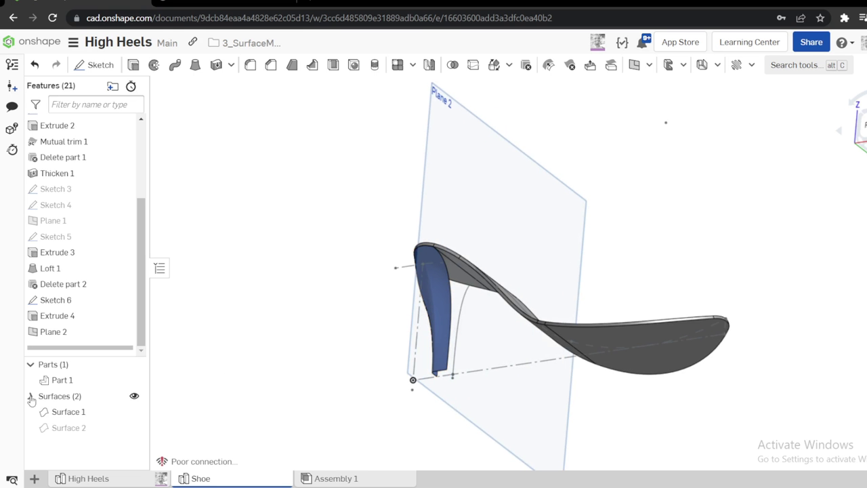
pyautogui.click(134, 427)
pyautogui.moveTo(433, 319)
pyautogui.mouseDown(button='right')
pyautogui.moveTo(478, 325)
pyautogui.moveTo(462, 322)
pyautogui.moveTo(476, 339)
pyautogui.moveTo(447, 277)
pyautogui.mouseUp(button='right')
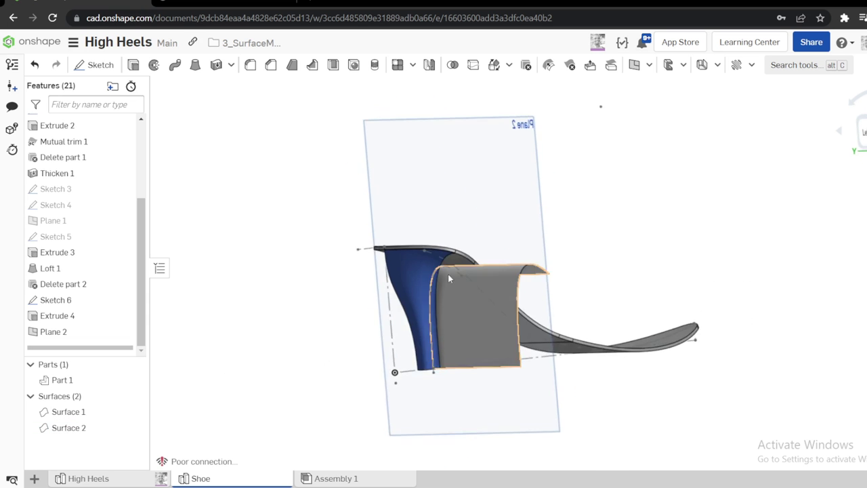
pyautogui.scroll(5, 448, 274)
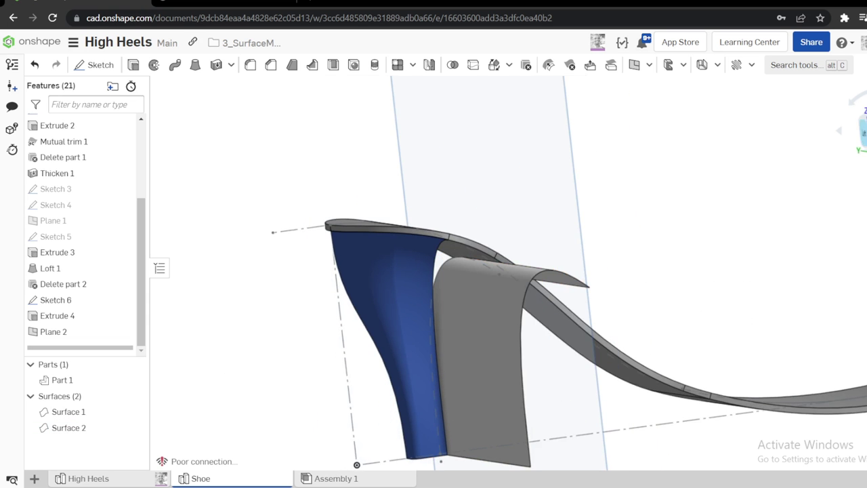
pyautogui.click(863, 133)
pyautogui.scroll(3, 430, 252)
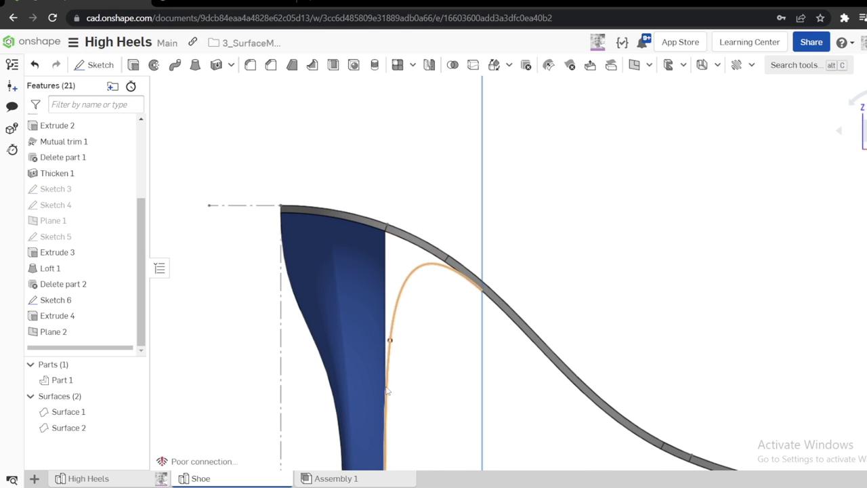
# Examine how the lofted heel surface and the extruded front surface sit together beneath the sole
pyautogui.moveTo(395, 252); pyautogui.dragTo(431, 275, button='right')
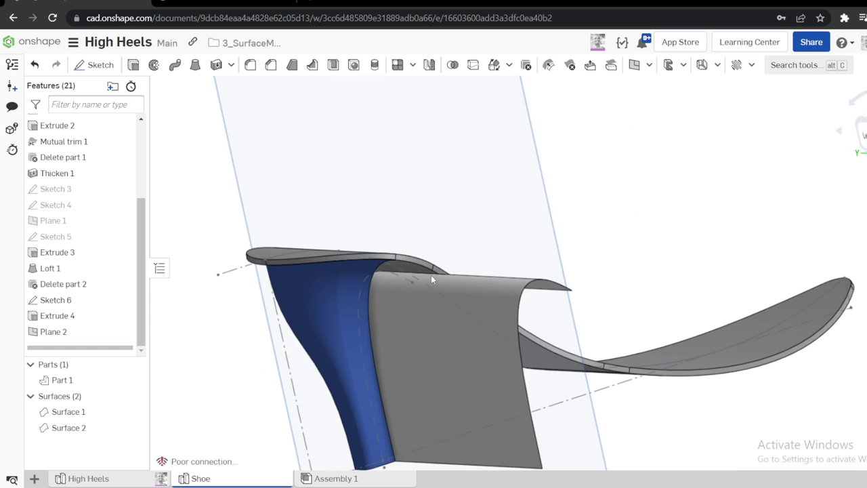
pyautogui.moveTo(362, 290); pyautogui.dragTo(348, 304, button='right')
pyautogui.click(334, 301)
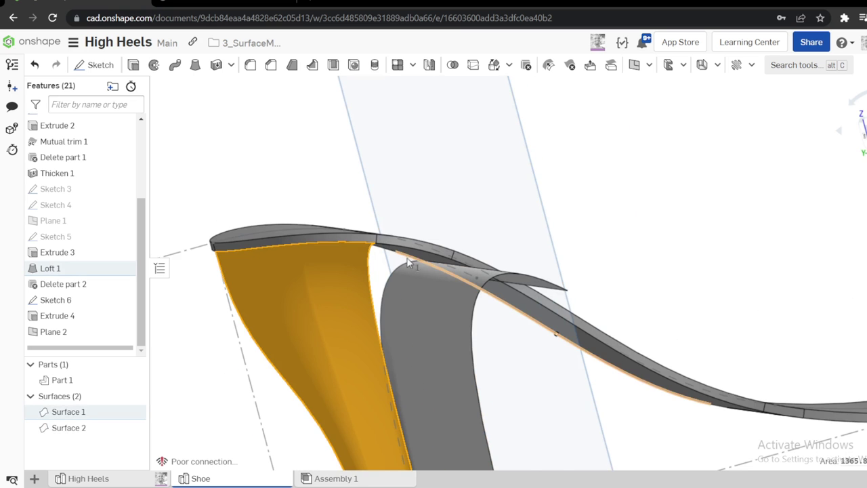
pyautogui.scroll(-2, 467, 262)
pyautogui.moveTo(498, 283); pyautogui.dragTo(515, 271, button='right')
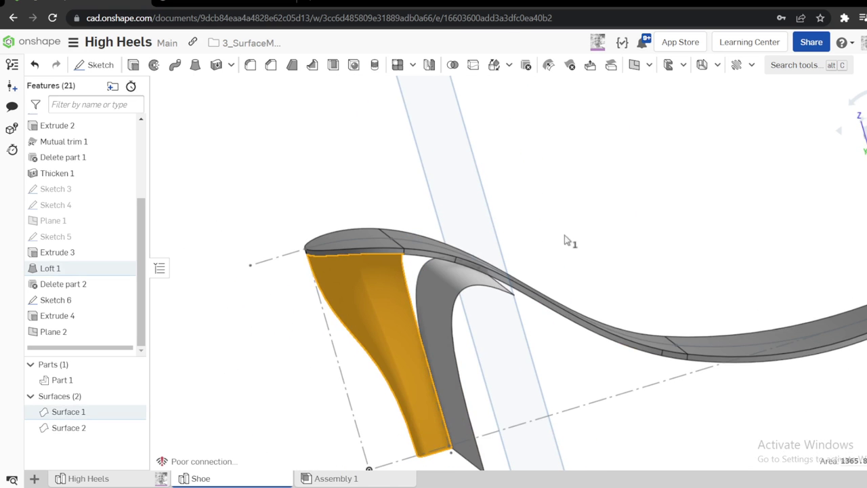
pyautogui.click(571, 242)
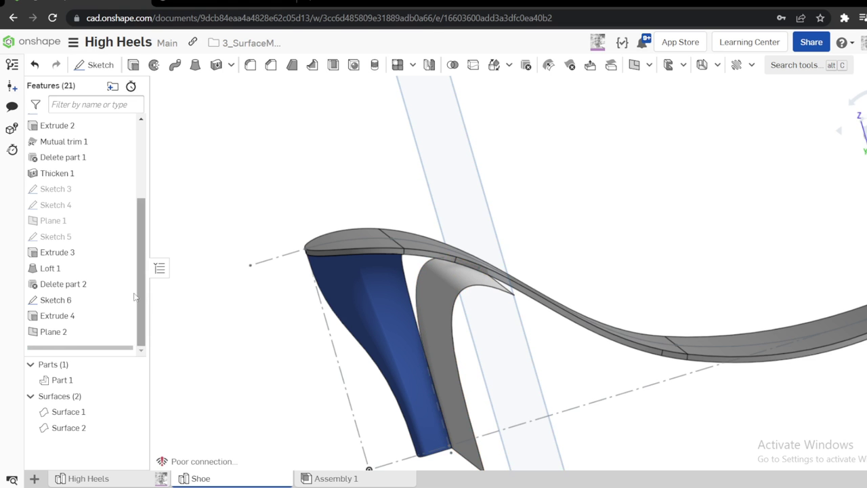
# Start a new sketch on Plane 2, hide Surface 2 and face the sketch plane
pyautogui.scroll(-3, 413, 218)
pyautogui.click(427, 193)
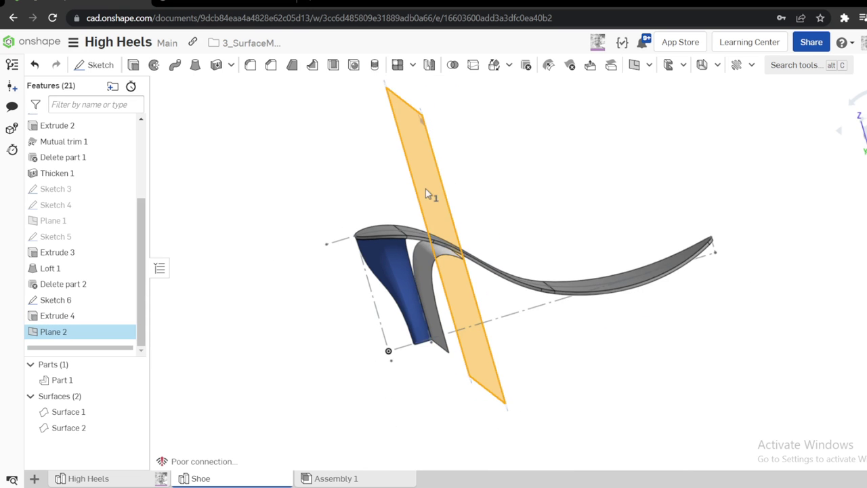
pyautogui.press('n')
pyautogui.moveTo(543, 172); pyautogui.dragTo(521, 178, button='right')
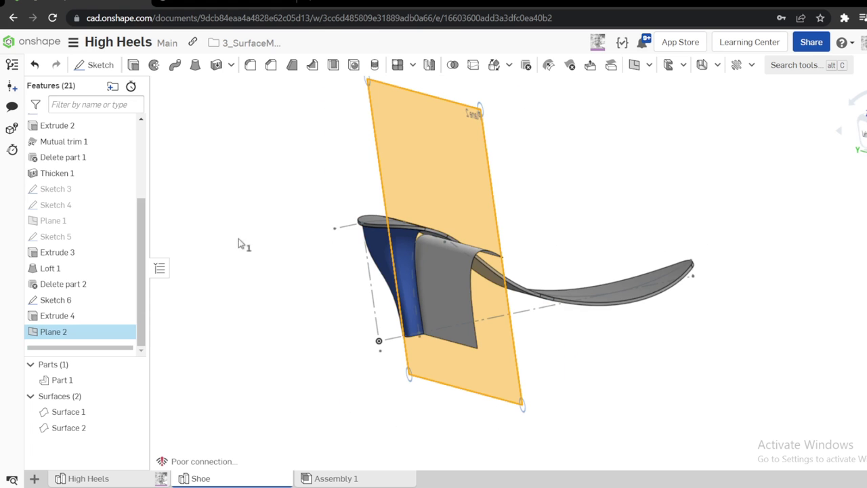
pyautogui.press('s')
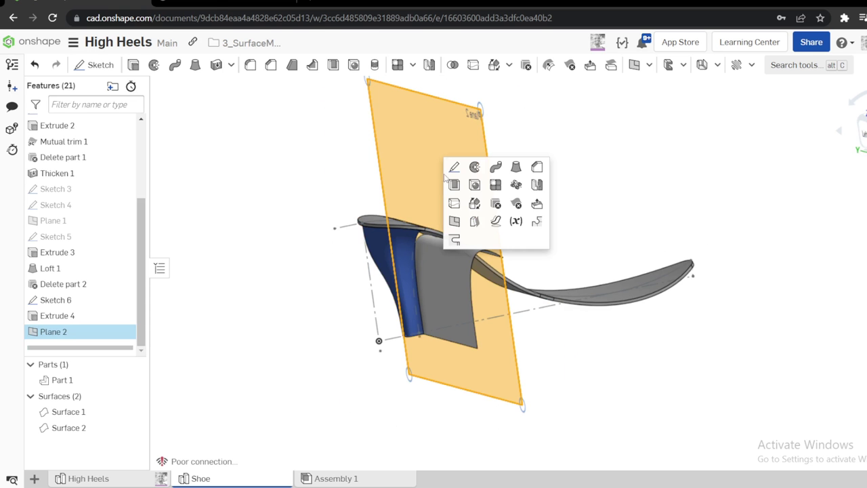
pyautogui.click(452, 169)
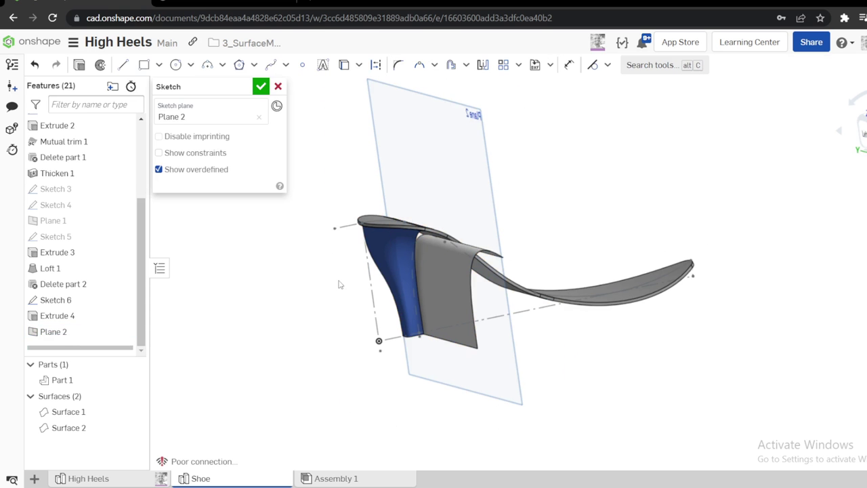
pyautogui.click(133, 428)
pyautogui.press('n')
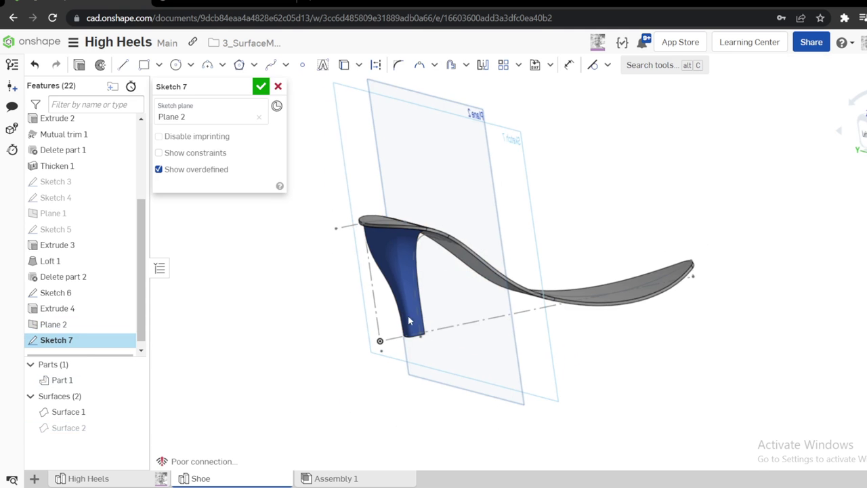
# Draw a Bézier curve beside the heel and attach its lower endpoint to the heel's bottom outer corner
pyautogui.scroll(3, 586, 302)
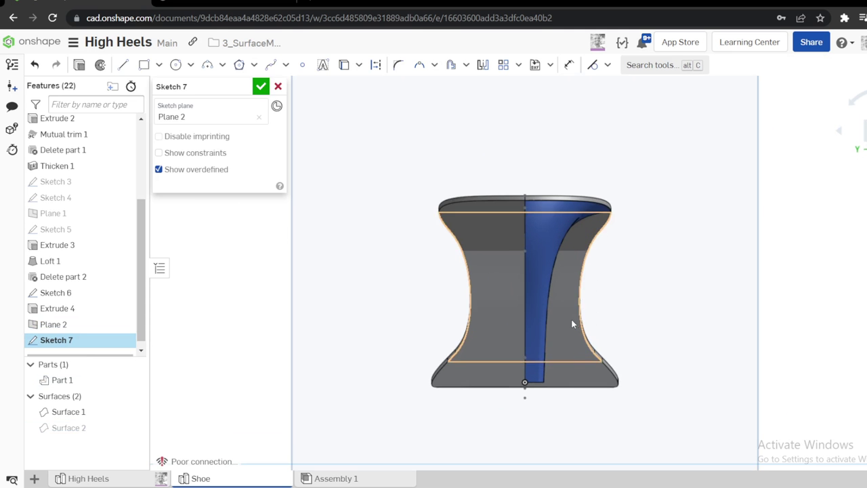
pyautogui.press('s')
pyautogui.click(637, 300)
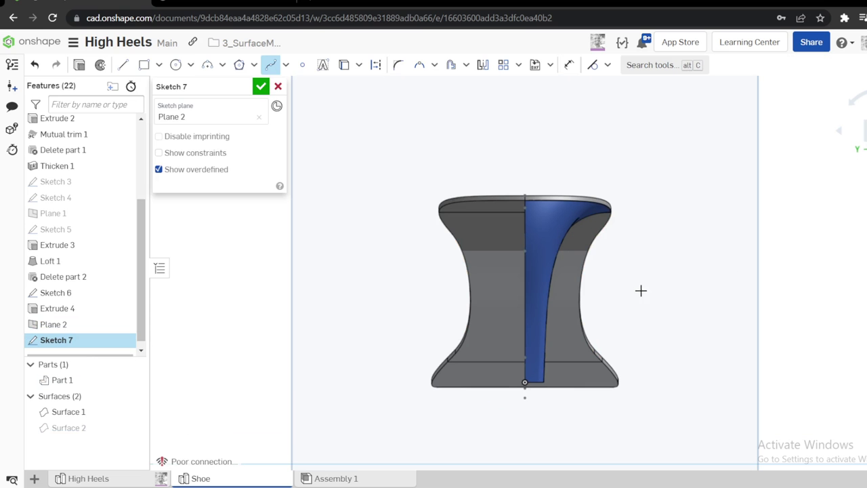
pyautogui.click(632, 239)
pyautogui.press('Escape')
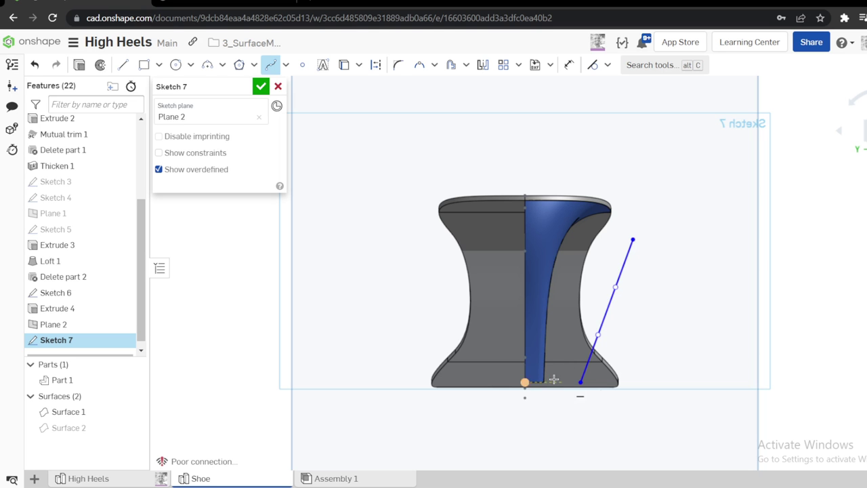
pyautogui.scroll(3, 554, 379)
pyautogui.press('Escape')
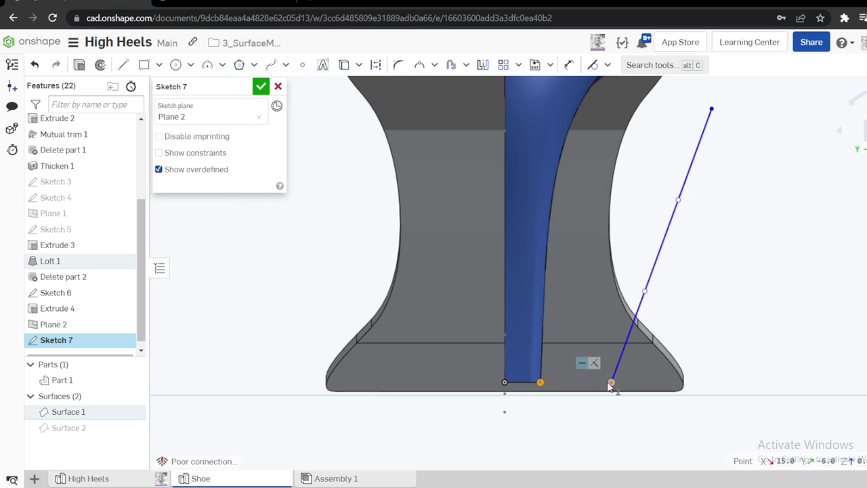
pyautogui.moveTo(611, 383); pyautogui.dragTo(540, 383)
# Draw a short line straight down from the heel's bottom outer corner and convert it to construction geometry
pyautogui.press('l')
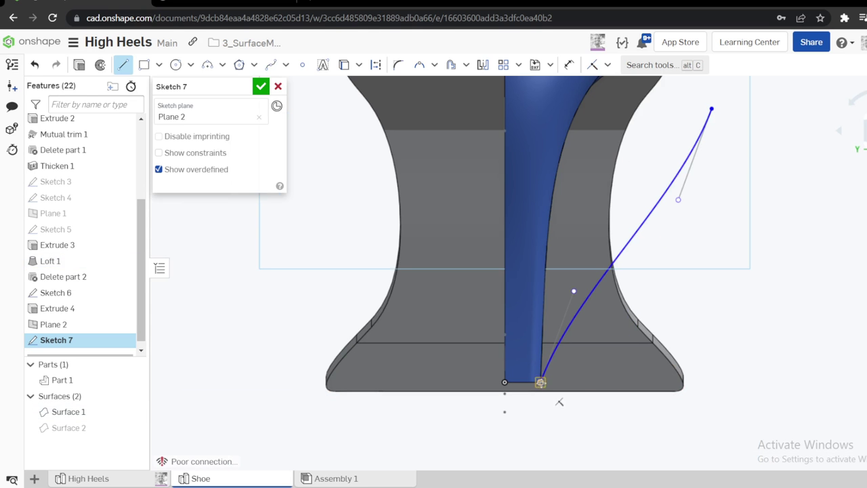
pyautogui.click(541, 424)
pyautogui.press('Escape')
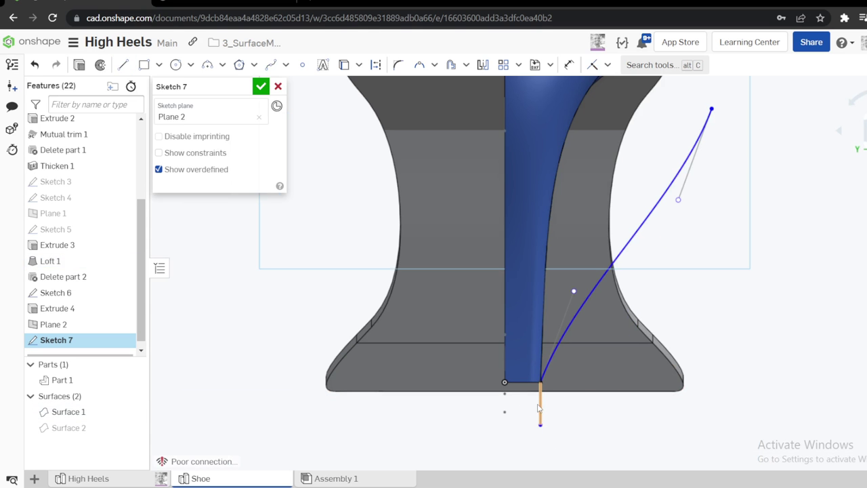
pyautogui.click(540, 406)
pyautogui.press('q')
pyautogui.click(600, 431)
# Make the curve tangent to the construction line, constrain its lower handle vertical, and move its upper control point inward toward the heel
pyautogui.click(542, 395)
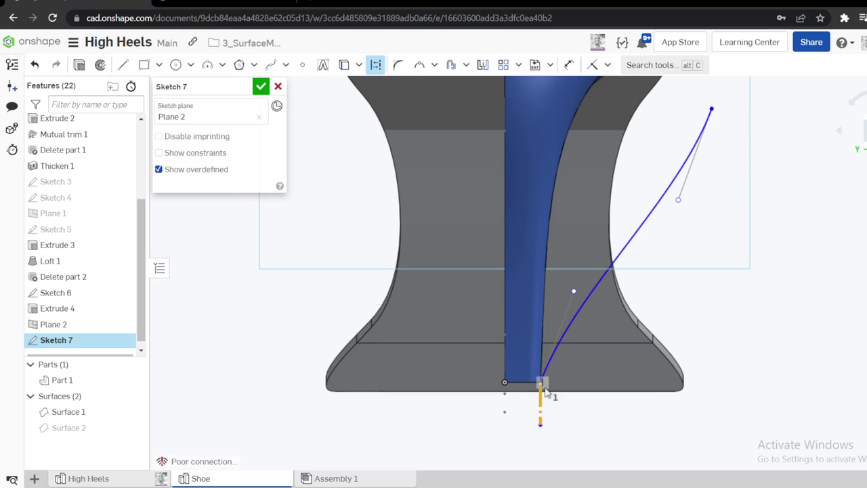
pyautogui.click(565, 326)
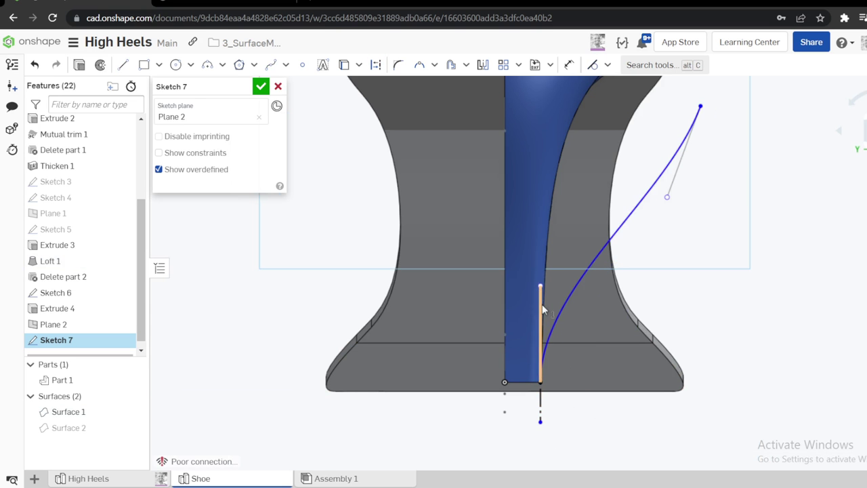
pyautogui.click(542, 304)
pyautogui.press('v')
pyautogui.scroll(-3, 657, 216)
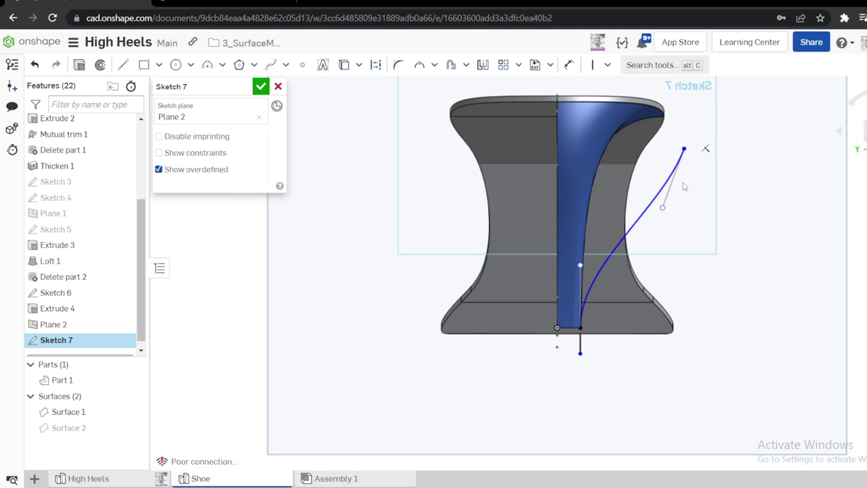
pyautogui.moveTo(618, 186); pyautogui.dragTo(597, 146)
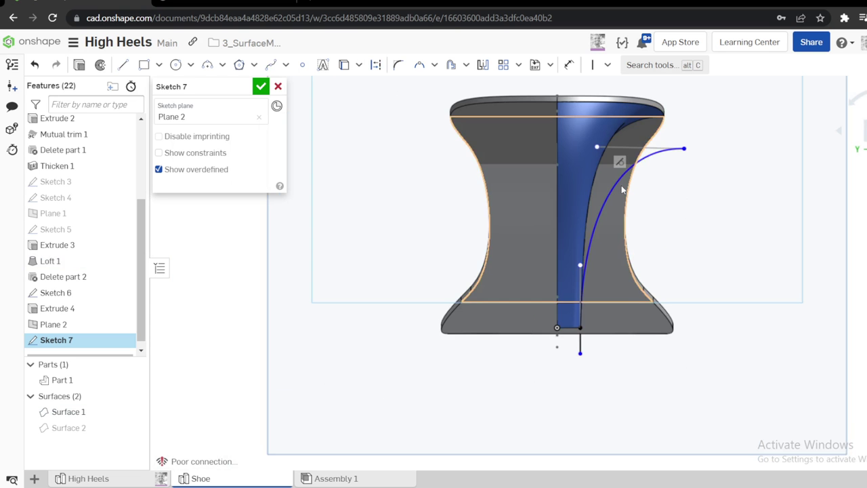
# Use the Intersection tool to add the line where Plane 2 cuts the sole's underside face
pyautogui.moveTo(621, 185)
pyautogui.mouseDown(button='right')
pyautogui.moveTo(577, 199)
pyautogui.moveTo(551, 174)
pyautogui.mouseUp(button='right')
pyautogui.scroll(3, 577, 195)
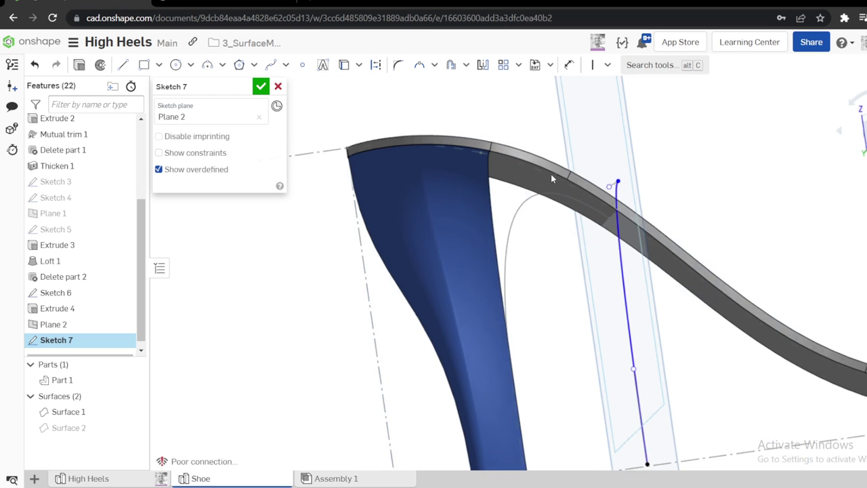
pyautogui.click(609, 222)
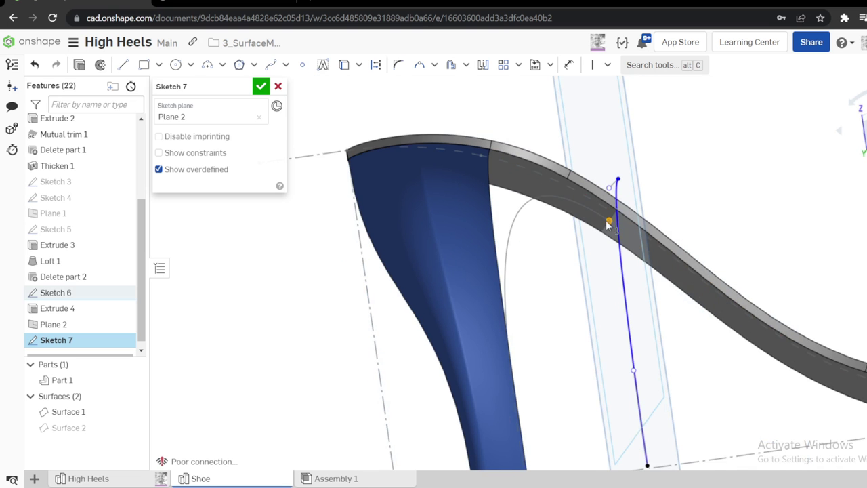
pyautogui.moveTo(608, 222); pyautogui.dragTo(630, 226, button='right')
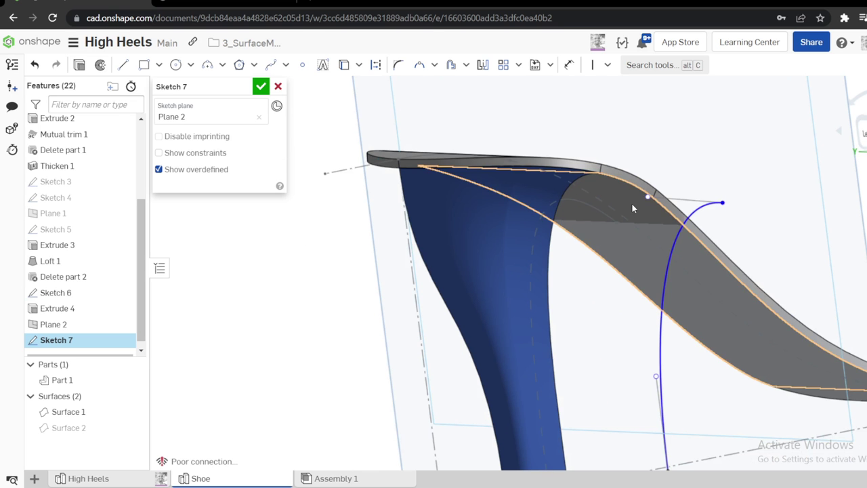
pyautogui.click(358, 64)
pyautogui.click(377, 107)
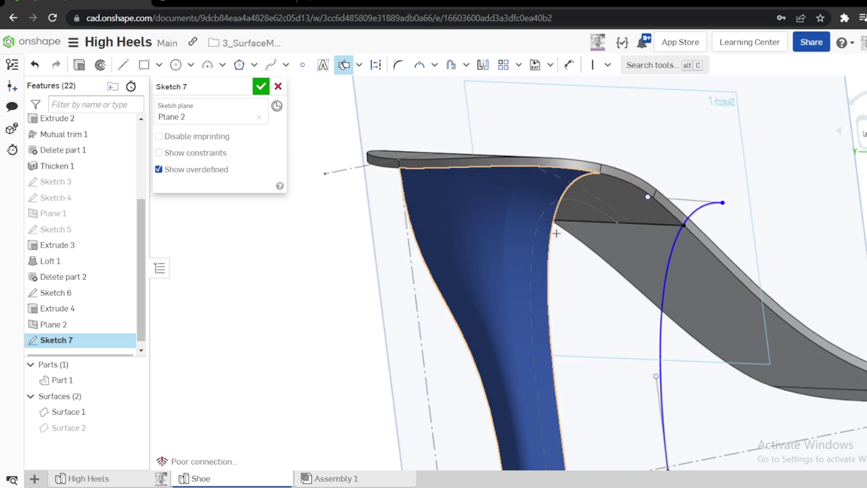
pyautogui.click(683, 237)
pyautogui.scroll(3, 683, 235)
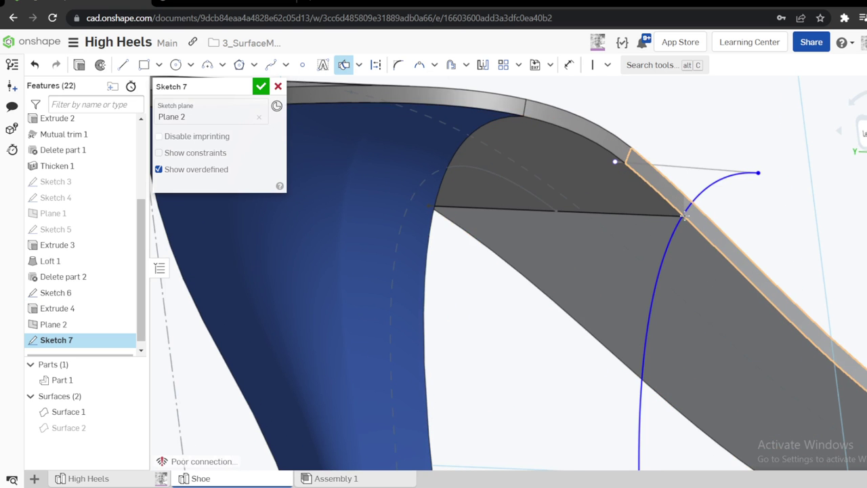
pyautogui.scroll(-5, 684, 215)
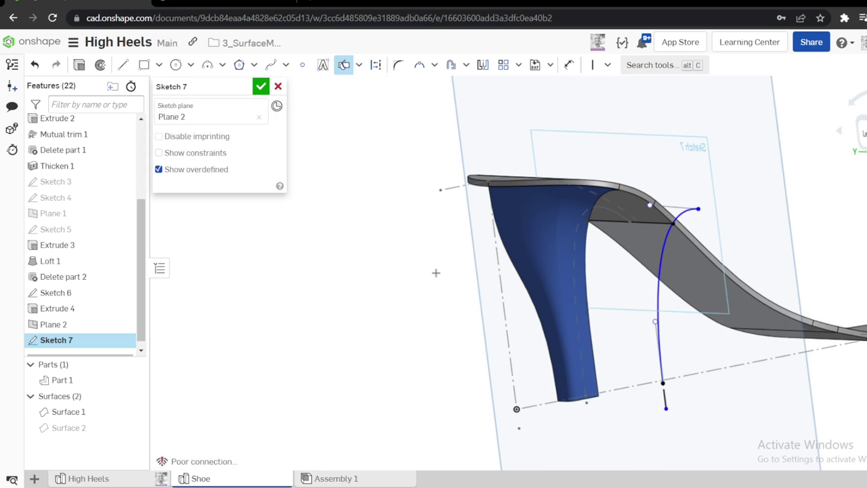
# Convert the sole intersection line to construction geometry and attach the curve's upper endpoint to the line's outer end
pyautogui.press('n')
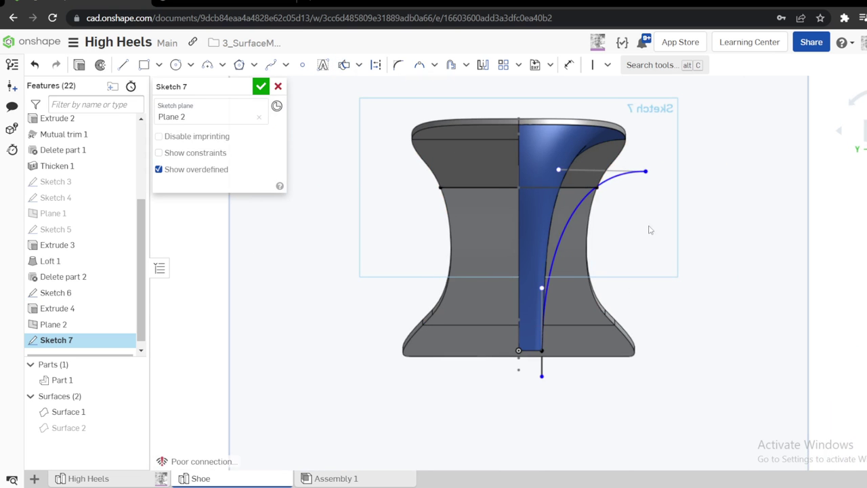
pyautogui.click(494, 185)
pyautogui.press('u')
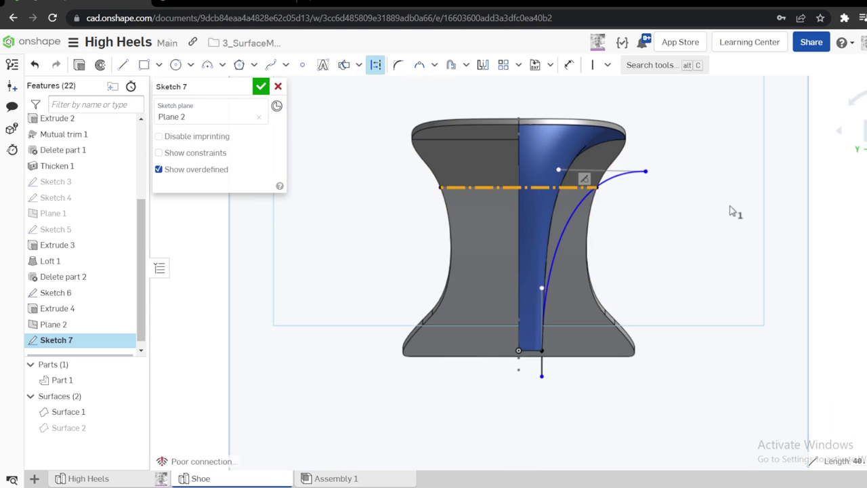
pyautogui.press('m')
pyautogui.click(647, 172)
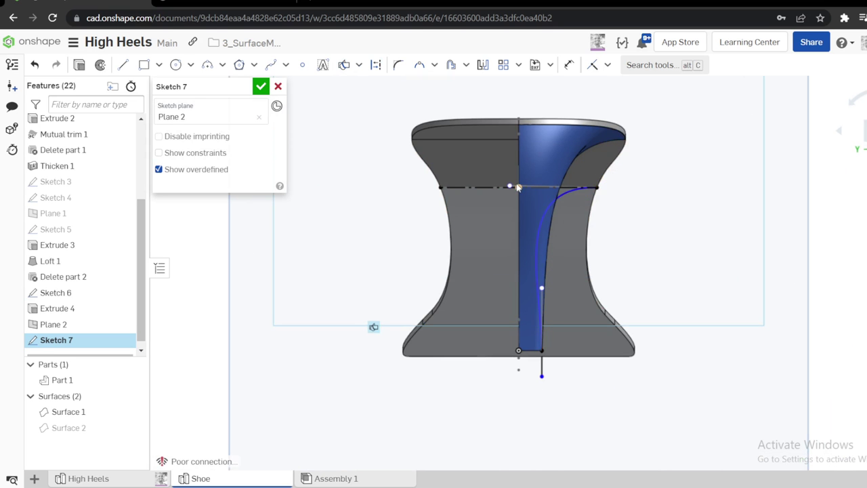
# Reshape the curve's upper bend with its control point, make it tangent to the sole intersection line, and extend the handle toward the heel's centre
pyautogui.moveTo(576, 177); pyautogui.dragTo(562, 164)
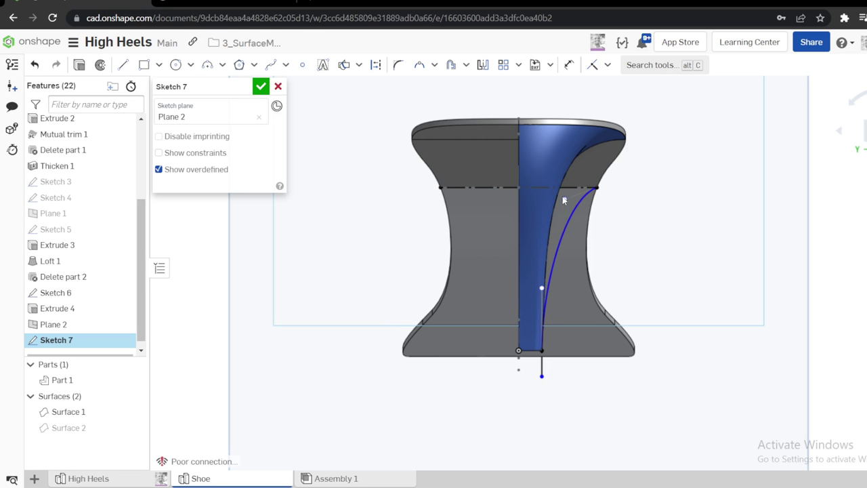
pyautogui.moveTo(564, 200); pyautogui.dragTo(557, 170)
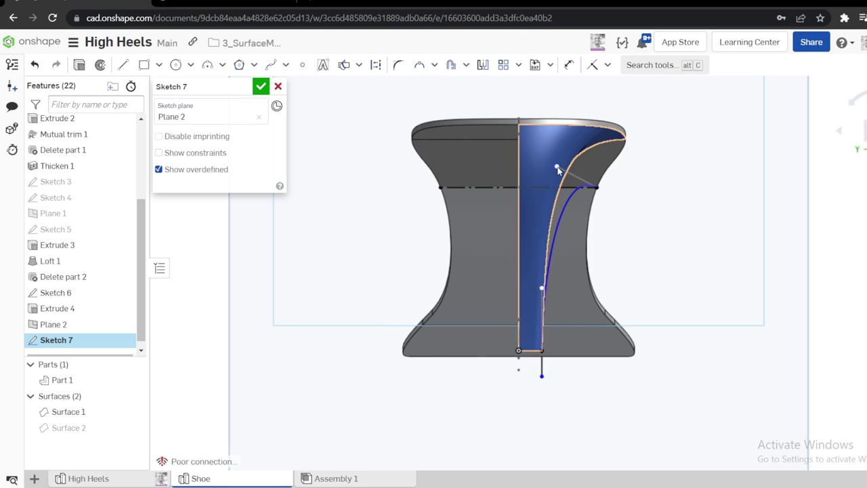
pyautogui.scroll(4, 575, 186)
pyautogui.scroll(-3, 736, 216)
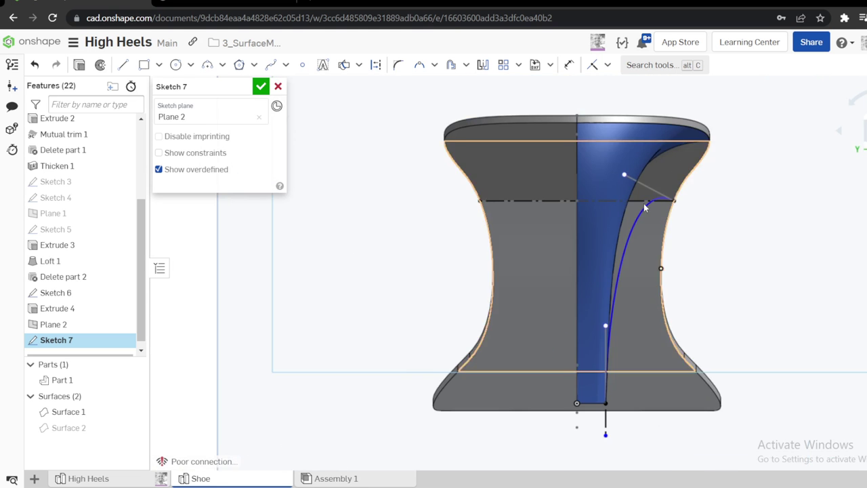
pyautogui.scroll(3, 719, 222)
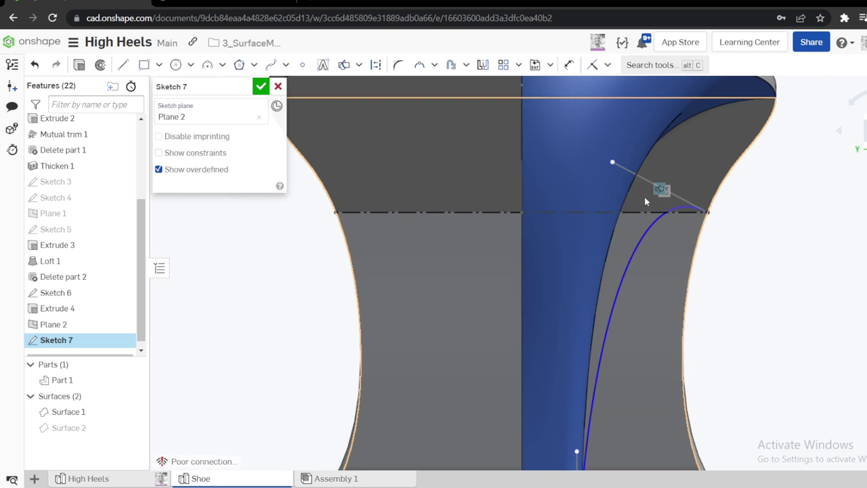
pyautogui.moveTo(611, 163); pyautogui.dragTo(621, 198)
pyautogui.click(662, 213)
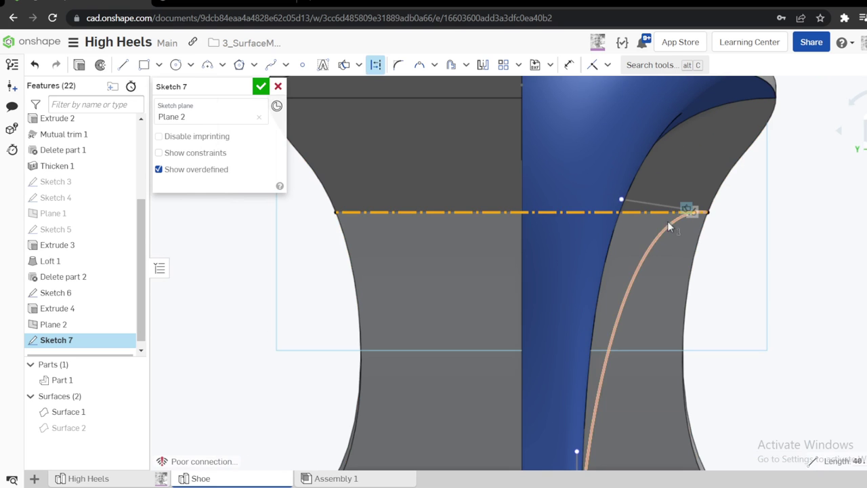
pyautogui.click(668, 221)
pyautogui.press('t')
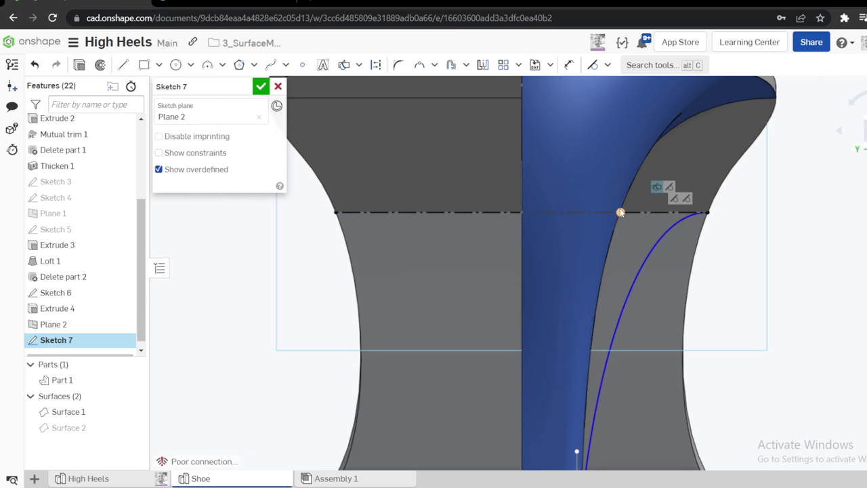
pyautogui.moveTo(531, 209); pyautogui.dragTo(577, 212)
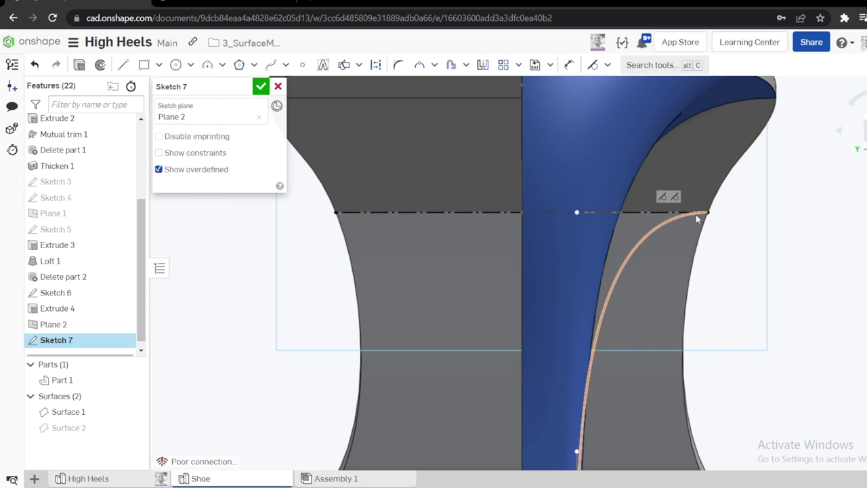
# Undo the last two curve edits and dimension the angle between the upper handle and the sole intersection line as 15 degrees
pyautogui.hotkey('ctrl', 'z')
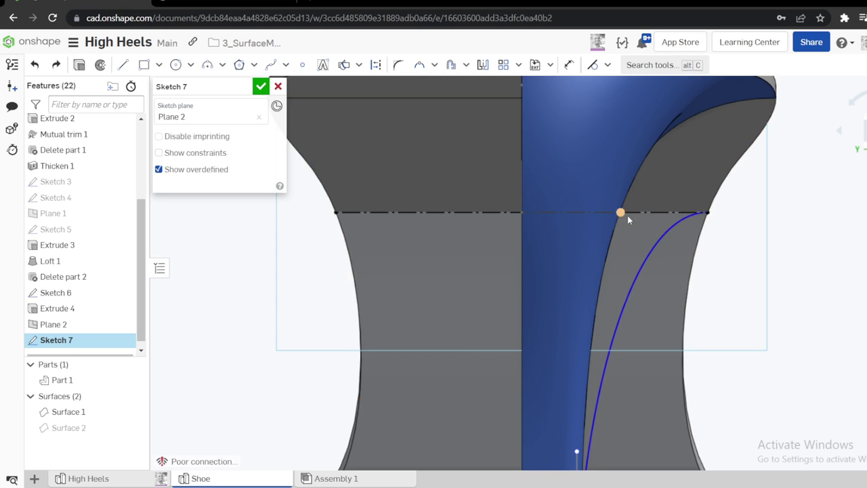
pyautogui.hotkey('ctrl', 'z')
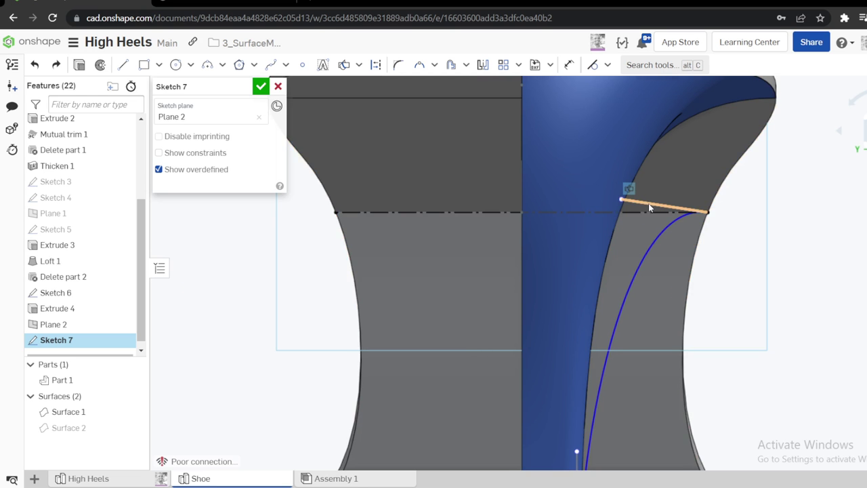
pyautogui.scroll(3, 648, 203)
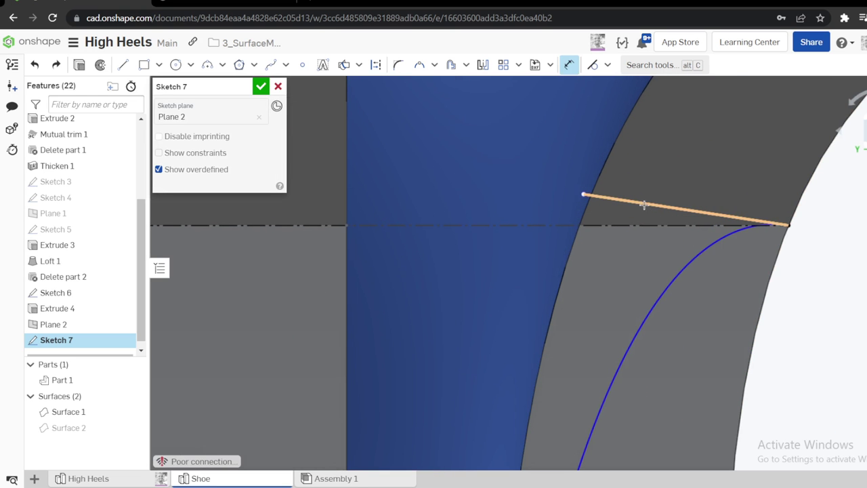
pyautogui.click(643, 205)
pyautogui.click(632, 224)
pyautogui.click(621, 214)
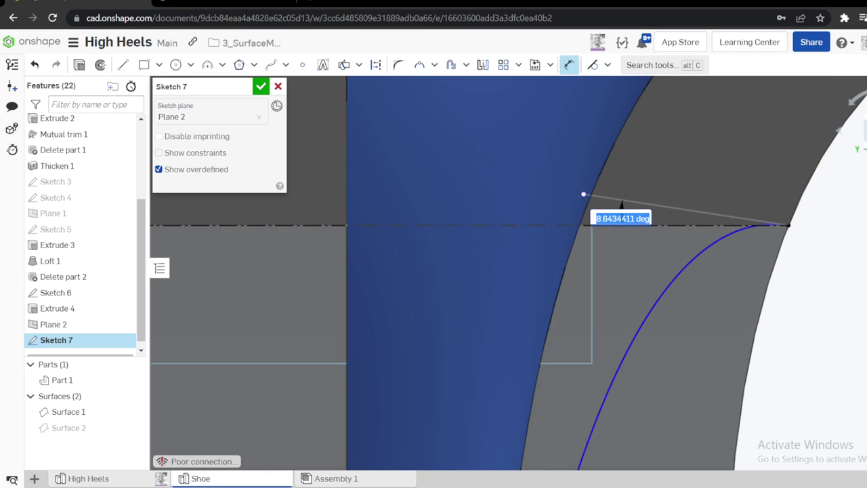
pyautogui.write('15')
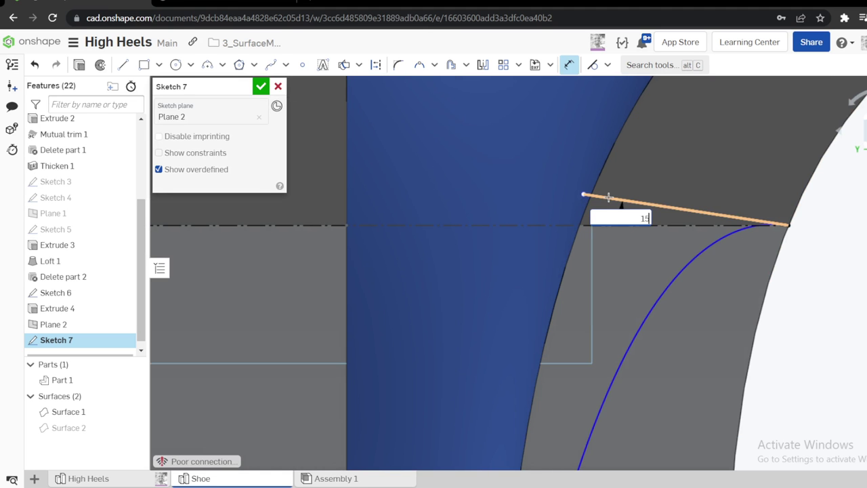
pyautogui.press('Return')
# Set the upper handle's length to 10 mm and the lower handle's vertical length to 16 mm
pyautogui.scroll(5, 685, 221)
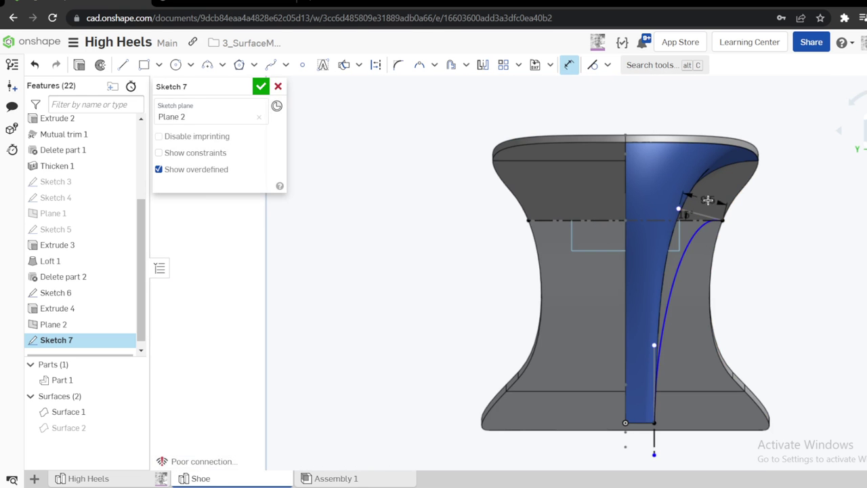
pyautogui.click(707, 200)
pyautogui.write('10')
pyautogui.press('Return')
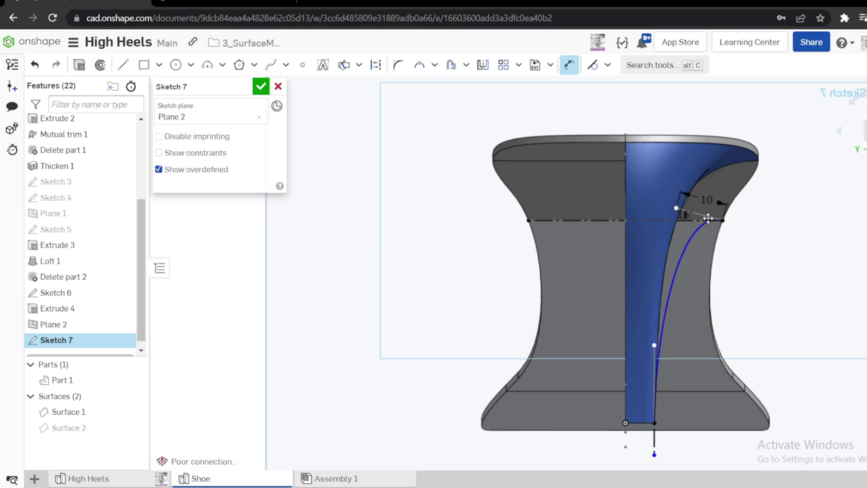
pyautogui.doubleClick(633, 369)
pyautogui.write('16')
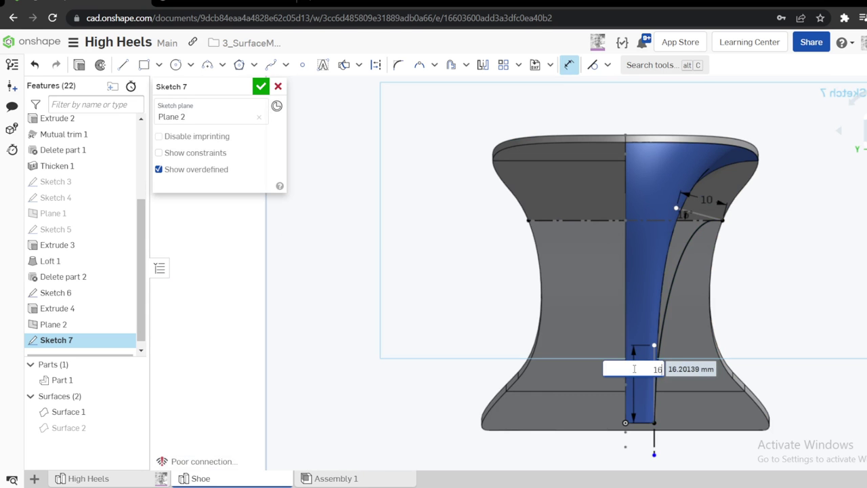
pyautogui.press('Return')
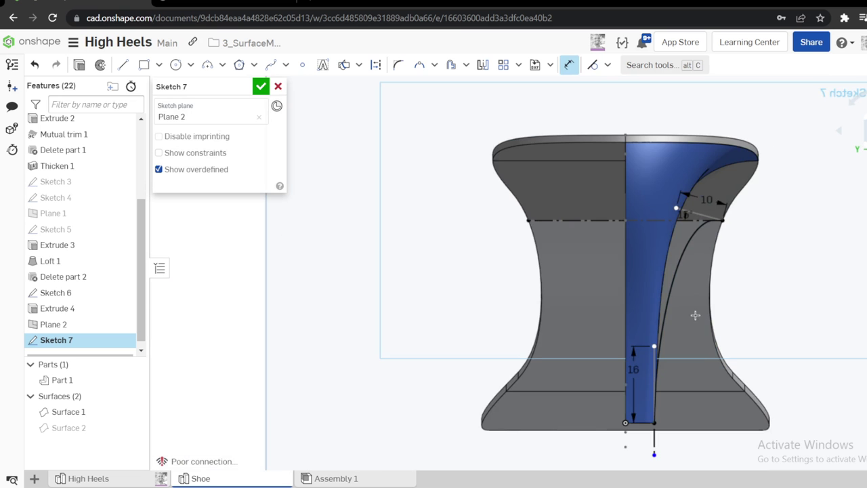
# Accept the profile curve sketch and hide Plane 2
pyautogui.moveTo(693, 312)
pyautogui.mouseDown(button='right')
pyautogui.moveTo(639, 323)
pyautogui.moveTo(647, 330)
pyautogui.moveTo(635, 337)
pyautogui.mouseUp(button='right')
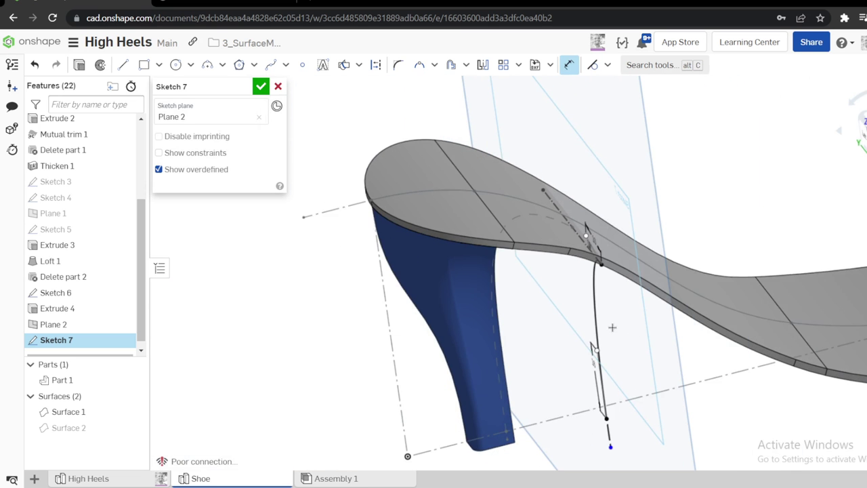
pyautogui.click(259, 87)
pyautogui.scroll(-2, 444, 189)
pyautogui.moveTo(470, 225)
pyautogui.mouseDown(button='right')
pyautogui.moveTo(456, 203)
pyautogui.moveTo(516, 219)
pyautogui.mouseUp(button='right')
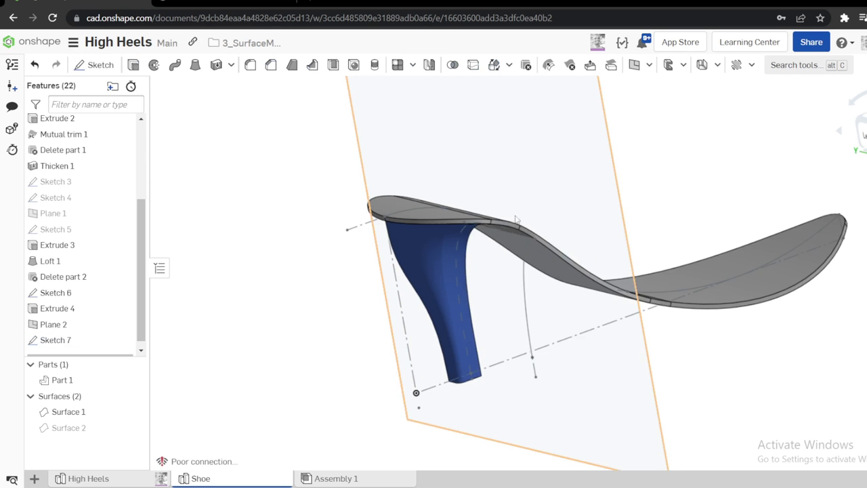
pyautogui.press('y')
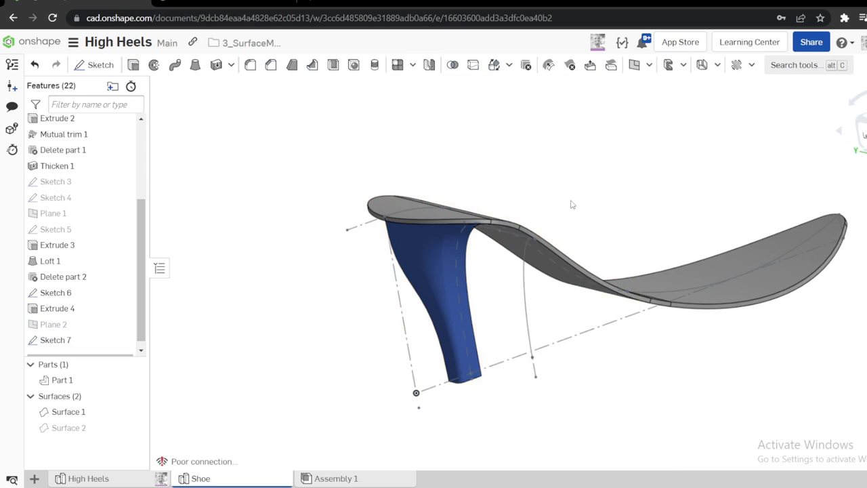
# Create a 3D fit spline from the heel's bottom front vertex to the lower endpoint of the Sketch 7 curve
pyautogui.moveTo(571, 204); pyautogui.dragTo(547, 186, button='right')
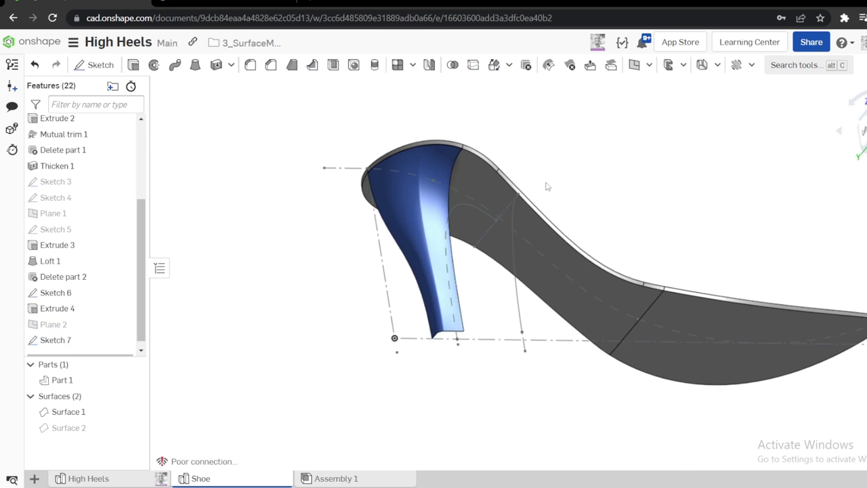
pyautogui.scroll(3, 532, 199)
pyautogui.moveTo(514, 213); pyautogui.dragTo(504, 230, button='right')
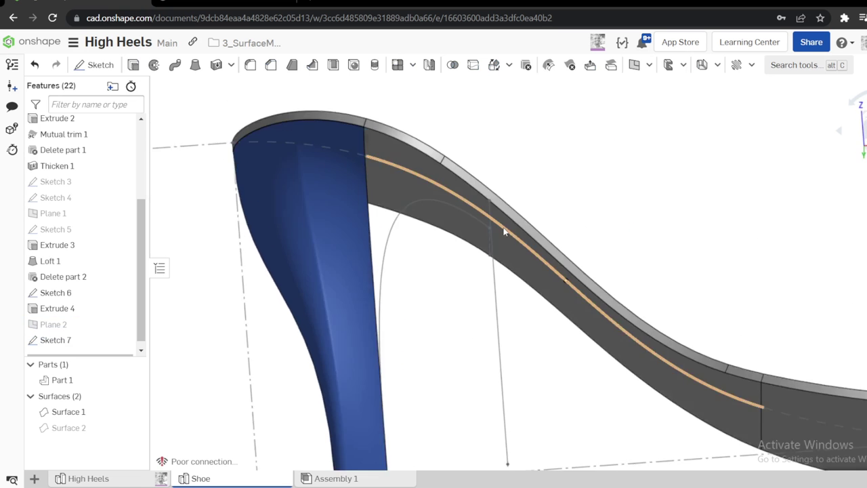
pyautogui.scroll(-3, 490, 345)
pyautogui.moveTo(490, 345); pyautogui.dragTo(464, 354, button='right')
pyautogui.scroll(3, 442, 361)
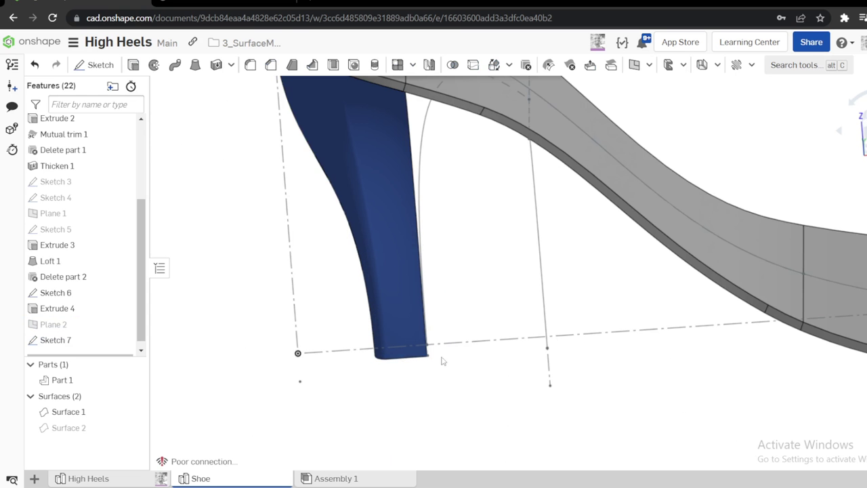
pyautogui.scroll(3, 420, 361)
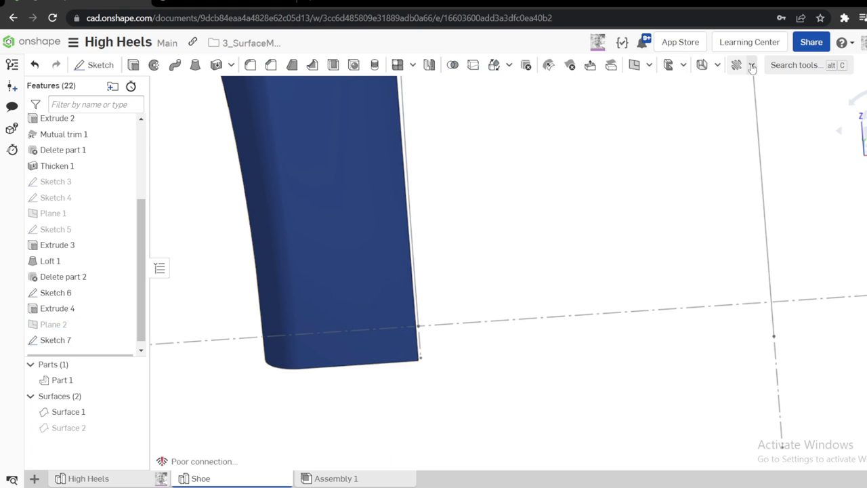
pyautogui.click(683, 65)
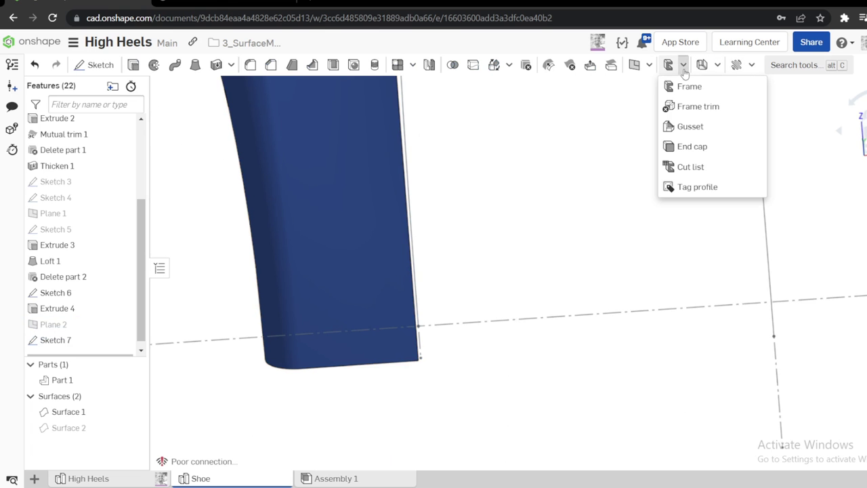
pyautogui.click(649, 65)
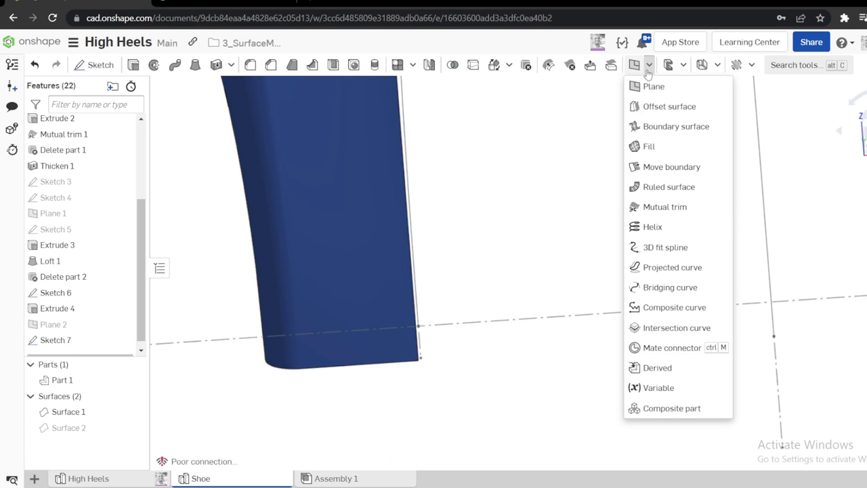
pyautogui.click(663, 249)
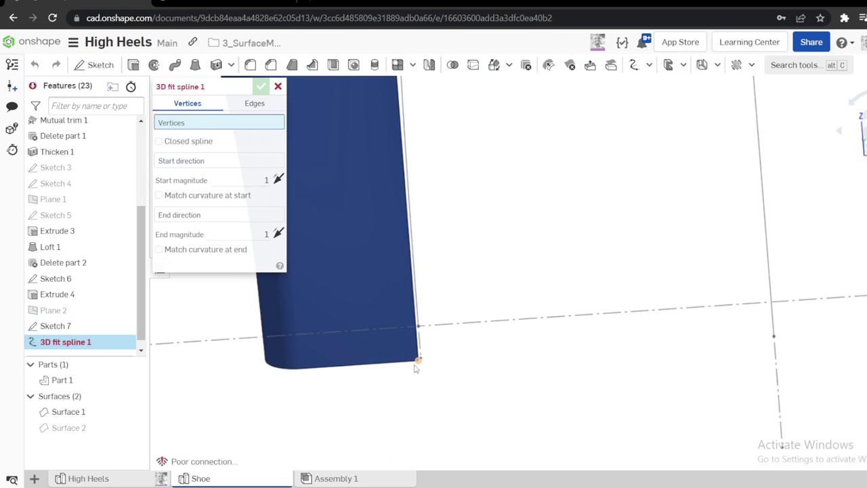
pyautogui.click(416, 361)
pyautogui.click(773, 340)
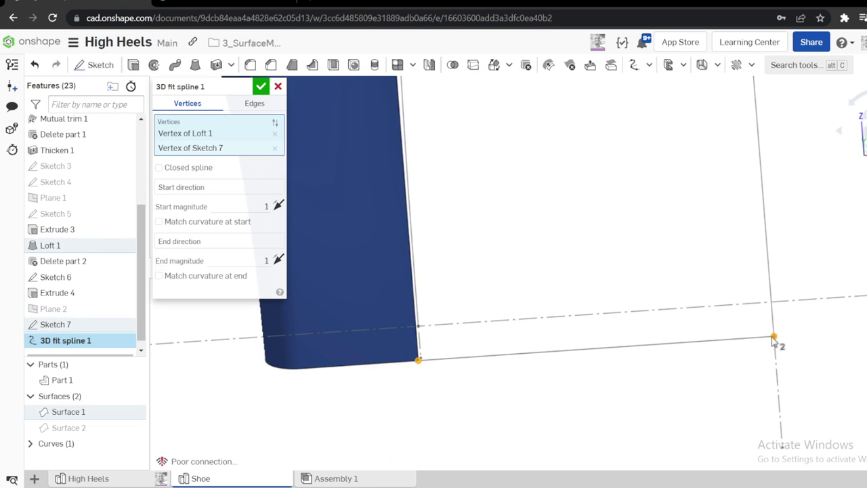
pyautogui.click(260, 86)
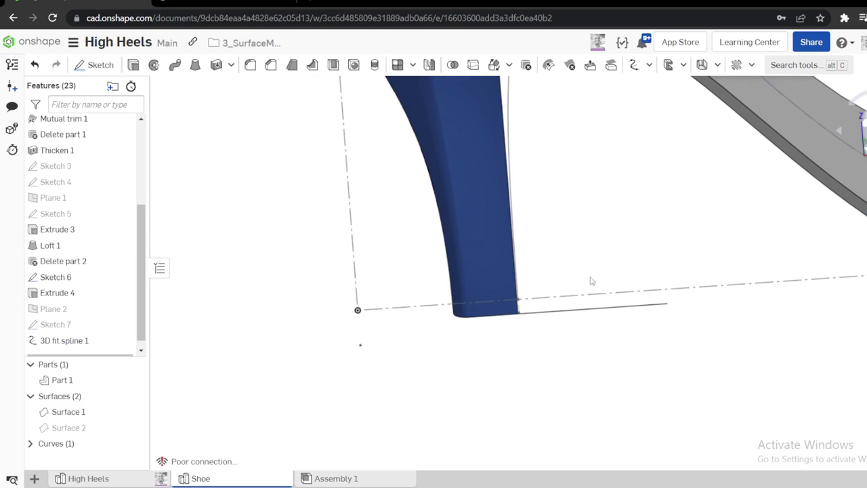
# Show Sketch 7 again and create a composite curve from the two adjoining underside edges of the sole in front of the heel
pyautogui.click(124, 324)
pyautogui.scroll(-3, 518, 332)
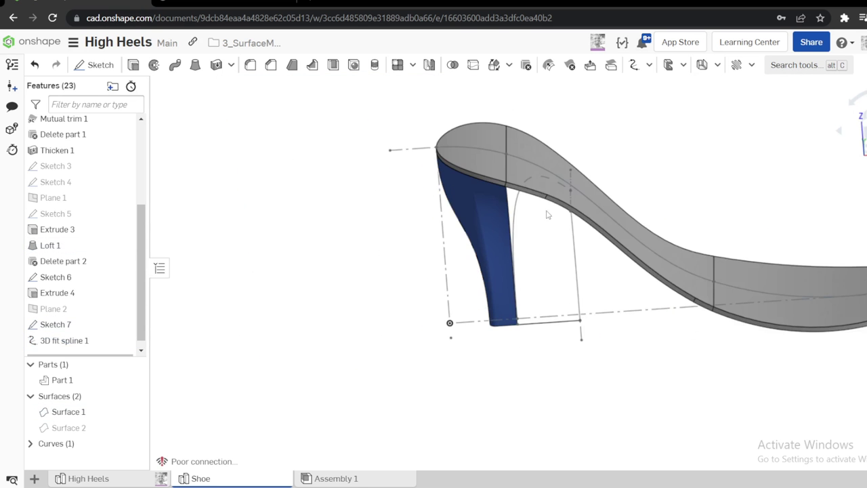
pyautogui.moveTo(544, 232); pyautogui.dragTo(577, 162, button='right')
pyautogui.scroll(5, 569, 166)
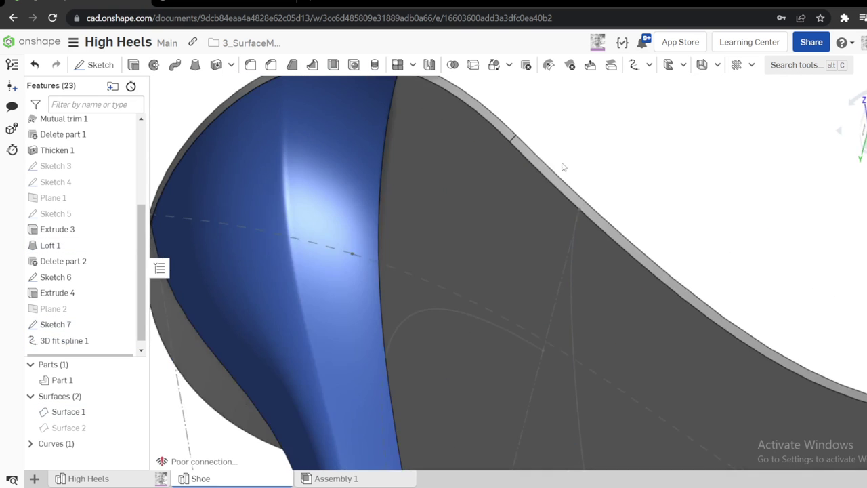
pyautogui.scroll(-3, 557, 186)
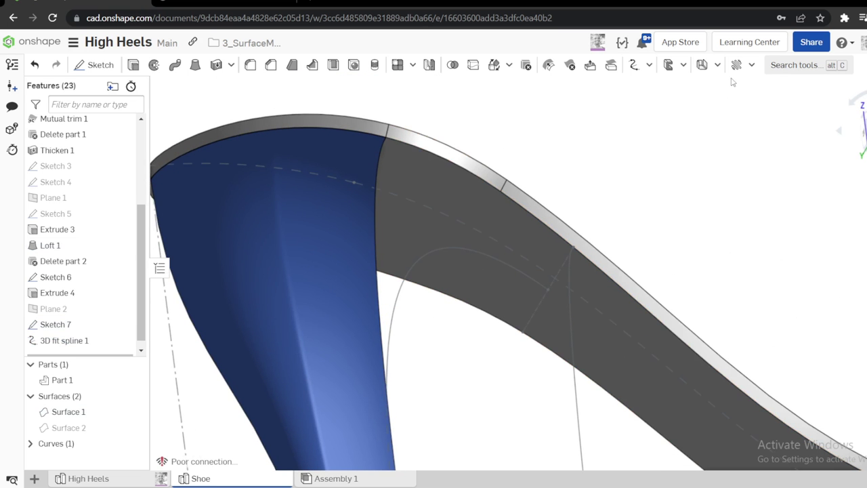
pyautogui.click(648, 65)
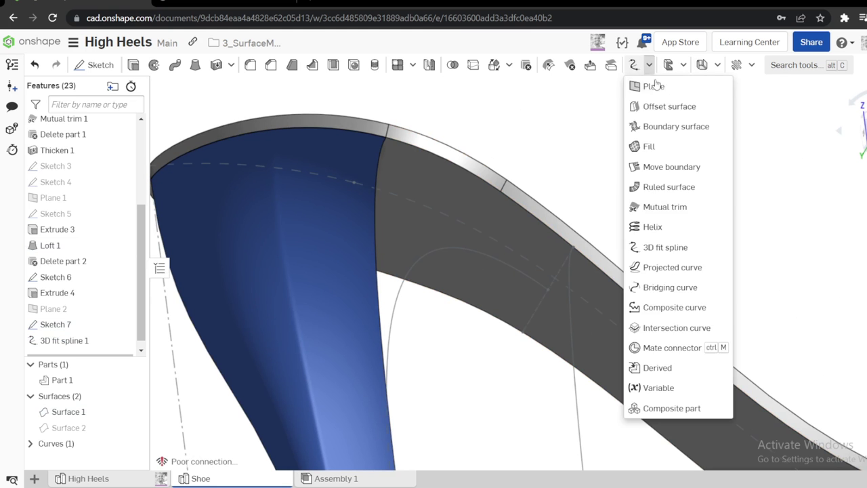
pyautogui.click(676, 306)
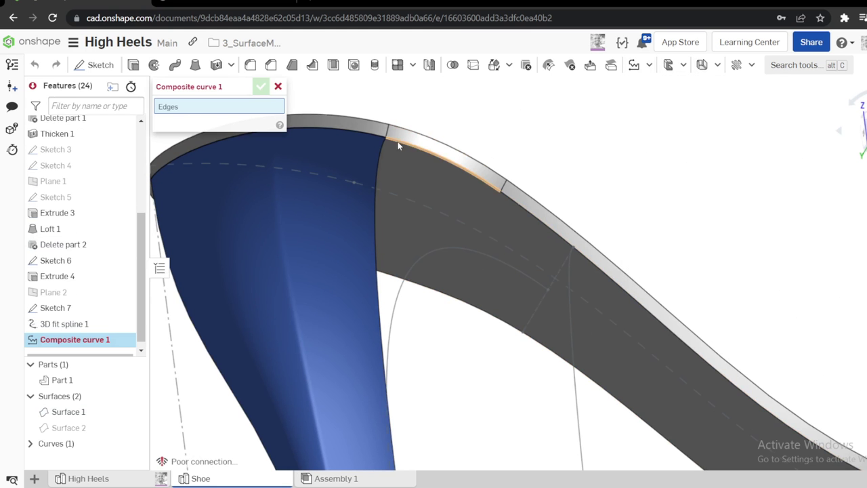
pyautogui.click(500, 182)
pyautogui.click(345, 161)
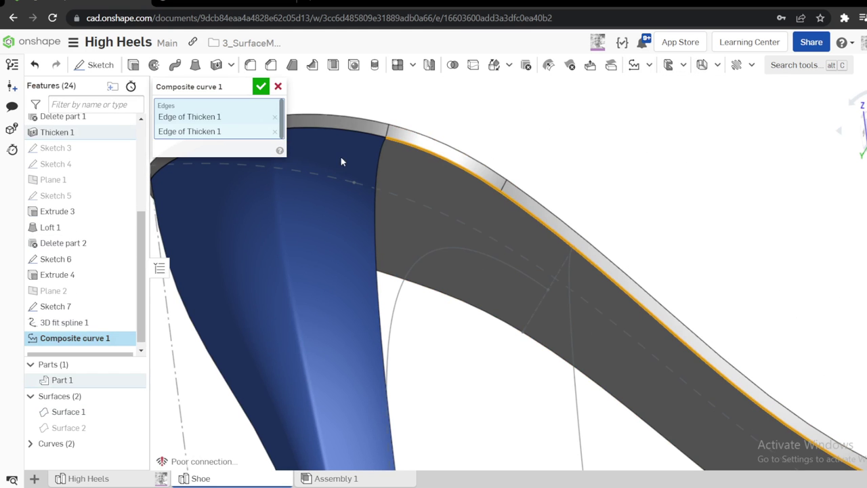
pyautogui.click(261, 86)
# Start a surface loft added to the heel surface, using the heel's front edge and the Sketch 7 curve as profiles
pyautogui.scroll(-5, 470, 181)
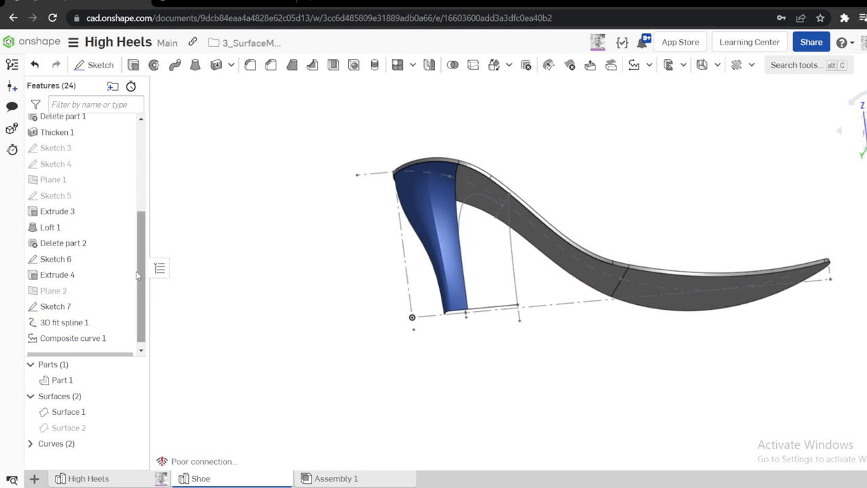
pyautogui.click(194, 65)
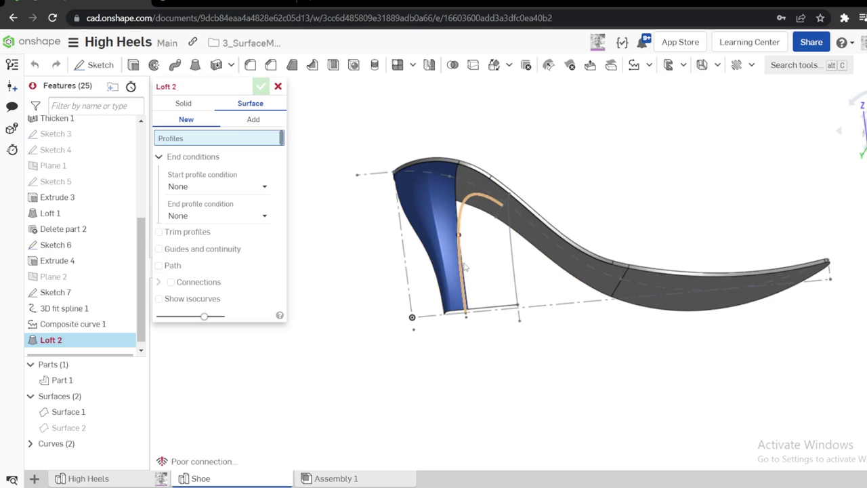
pyautogui.click(456, 180)
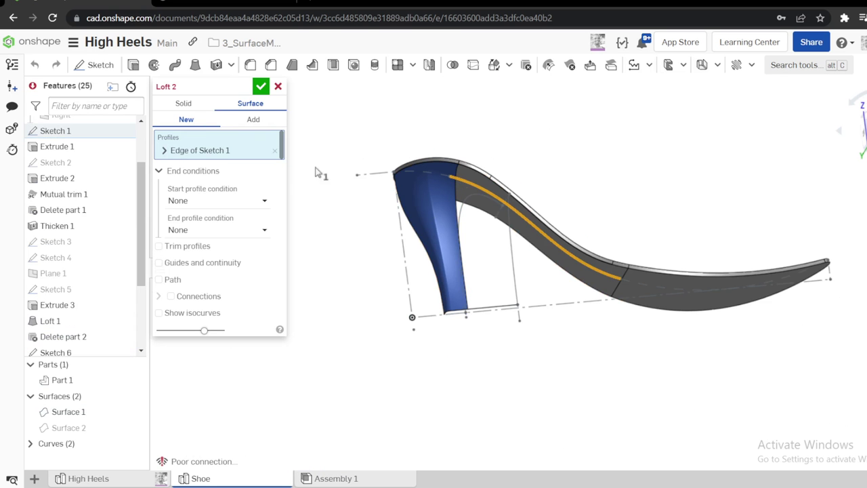
pyautogui.click(274, 150)
pyautogui.scroll(3, 441, 195)
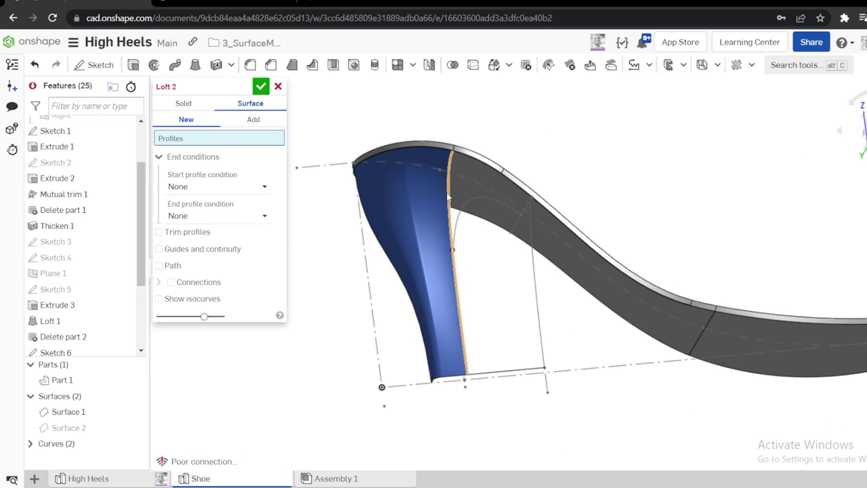
pyautogui.click(447, 192)
pyautogui.click(164, 151)
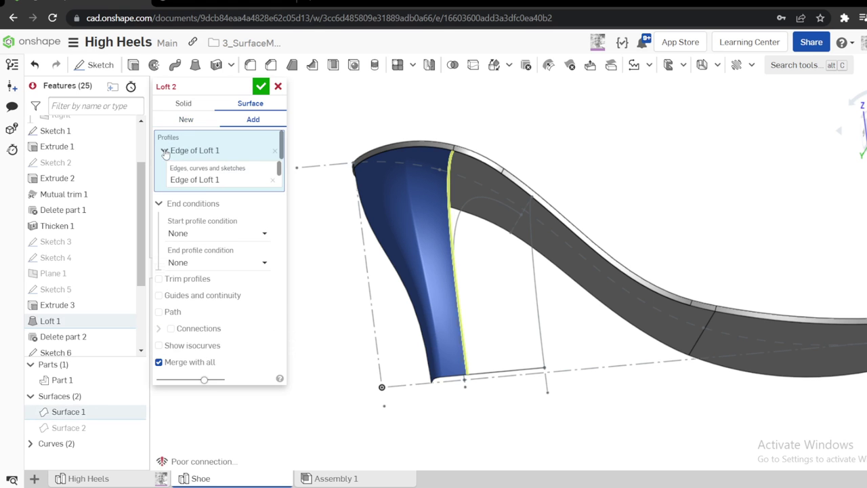
pyautogui.click(201, 180)
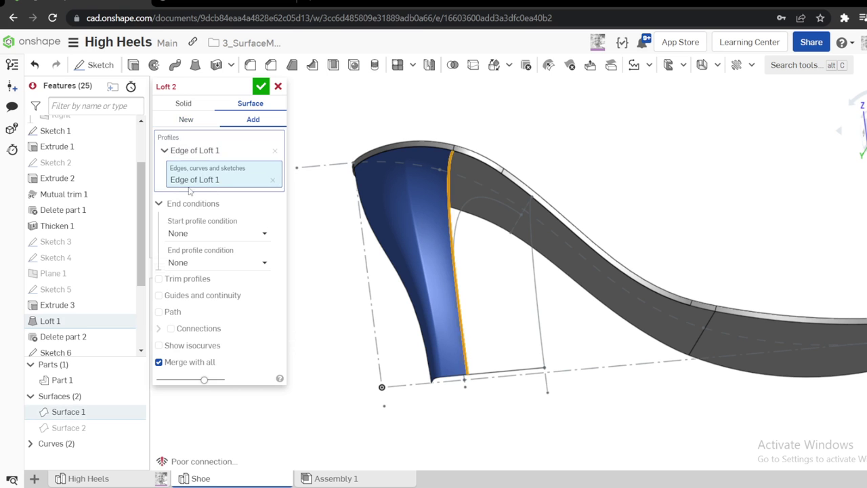
pyautogui.click(165, 151)
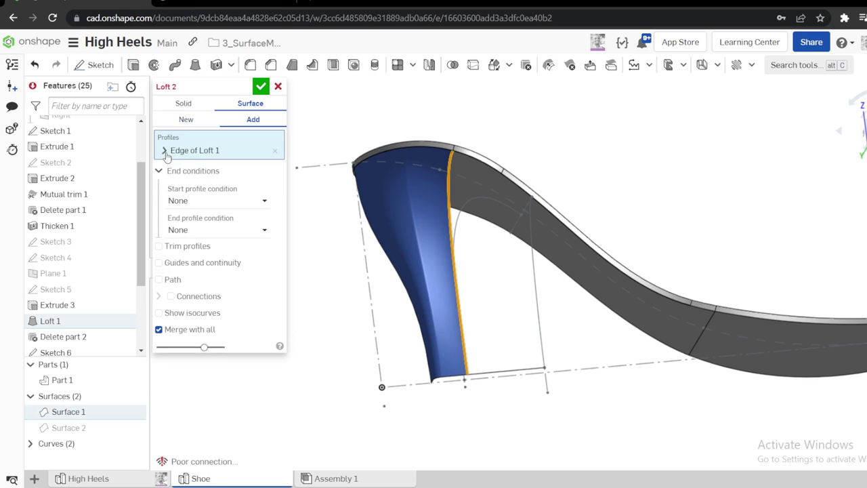
pyautogui.click(540, 291)
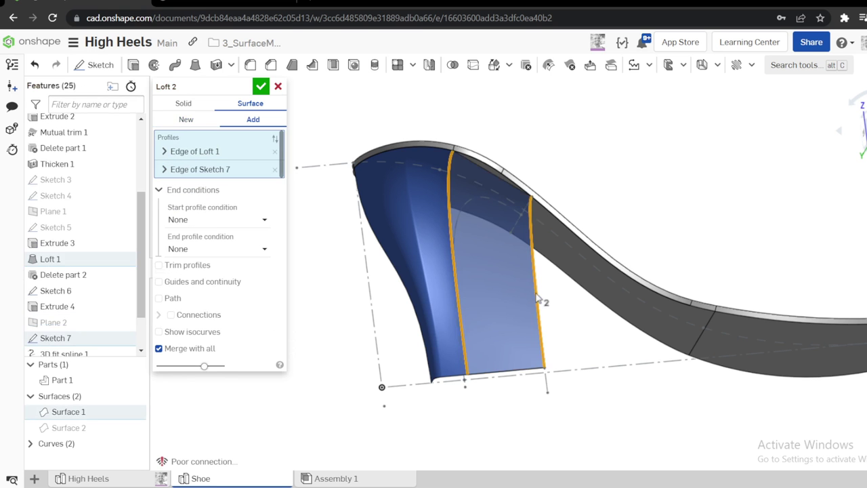
# Guide the loft with the composite curve under the sole and the 3D fit spline at the heel's base, and accept it
pyautogui.moveTo(536, 294); pyautogui.dragTo(514, 181, button='right')
pyautogui.scroll(4, 504, 175)
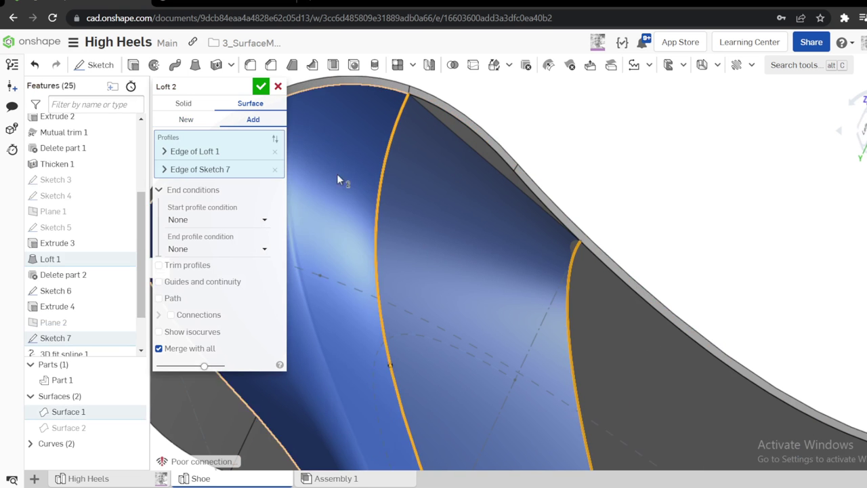
pyautogui.click(159, 281)
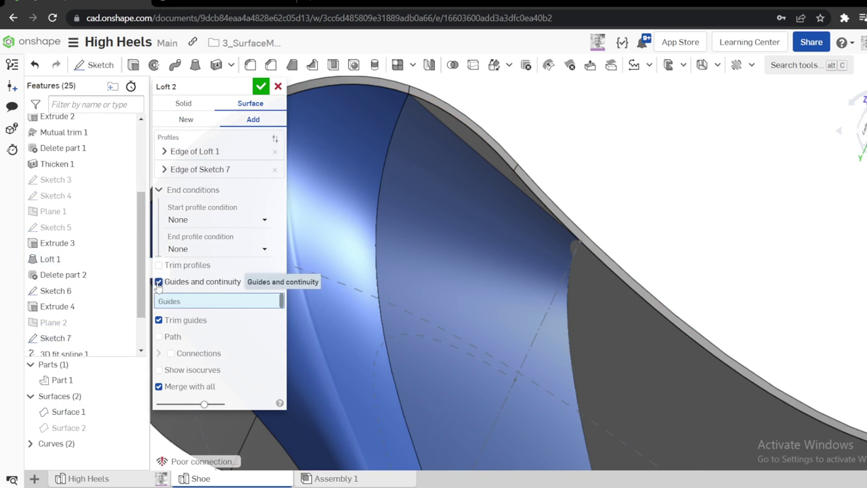
pyautogui.click(456, 123)
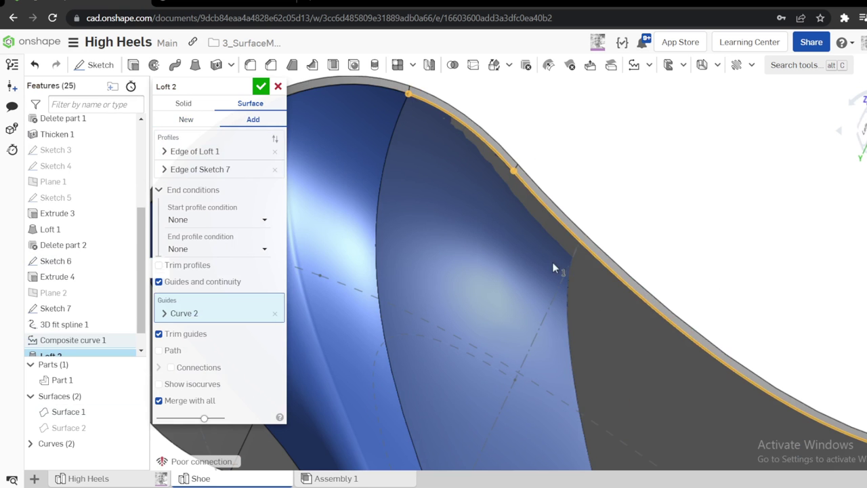
pyautogui.moveTo(553, 267); pyautogui.dragTo(553, 379, button='right')
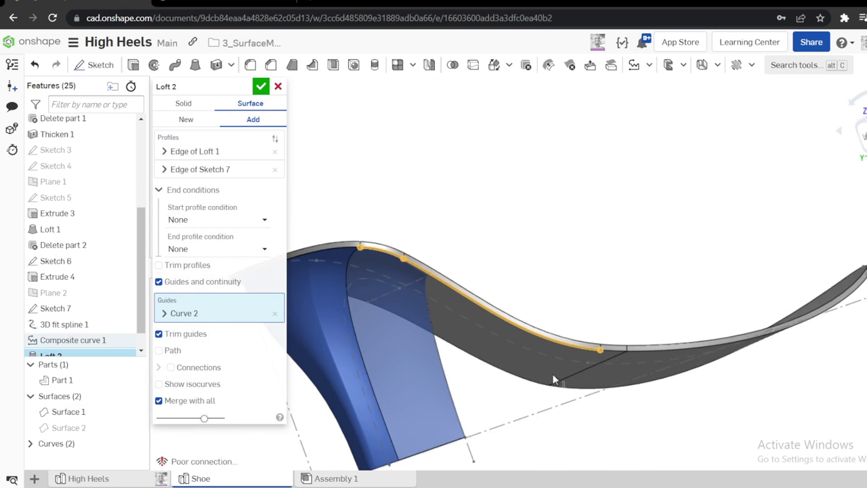
pyautogui.click(443, 452)
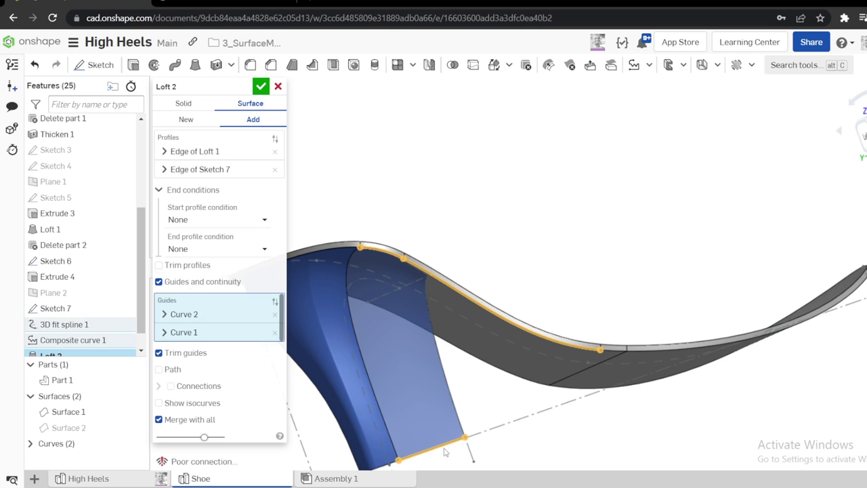
pyautogui.click(264, 89)
# Show the hidden Surface 2 that crosses the lofted heel surface
pyautogui.moveTo(444, 233); pyautogui.dragTo(472, 248, button='right')
pyautogui.scroll(3, 473, 284)
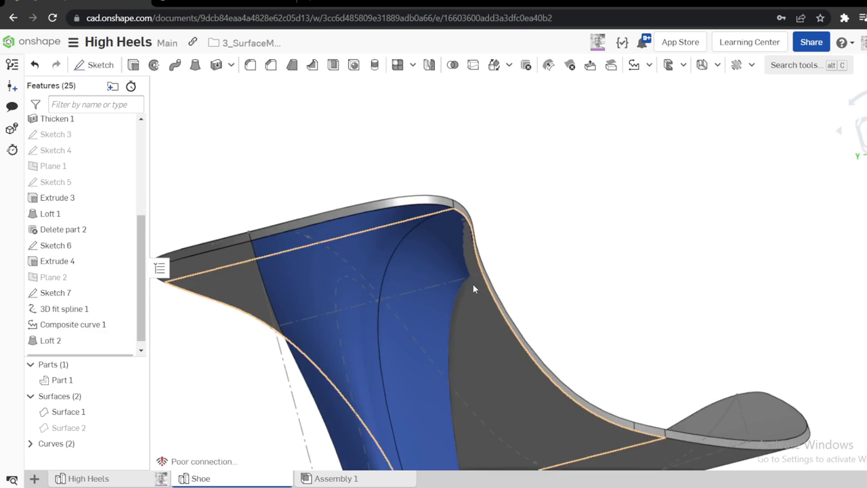
pyautogui.moveTo(473, 283); pyautogui.dragTo(466, 237, button='right')
pyautogui.moveTo(471, 232); pyautogui.dragTo(434, 366, button='right')
pyautogui.scroll(-3, 421, 310)
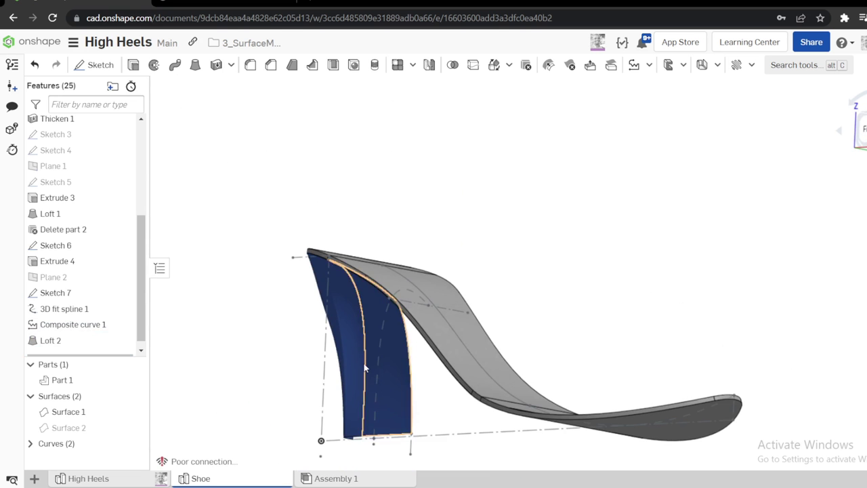
pyautogui.click(133, 428)
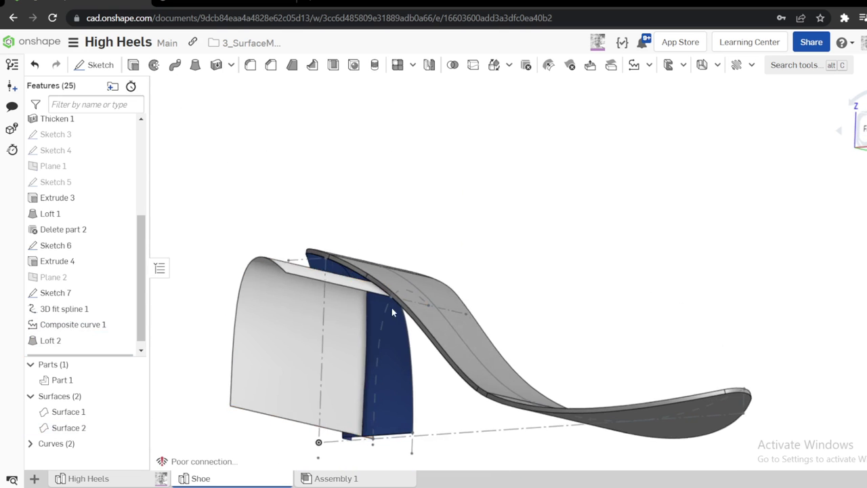
# Mutually trim the lofted heel surface and the curved Surface 2 against each other, keeping the rear heel and the arch below the sole
pyautogui.moveTo(392, 308); pyautogui.dragTo(447, 319, button='right')
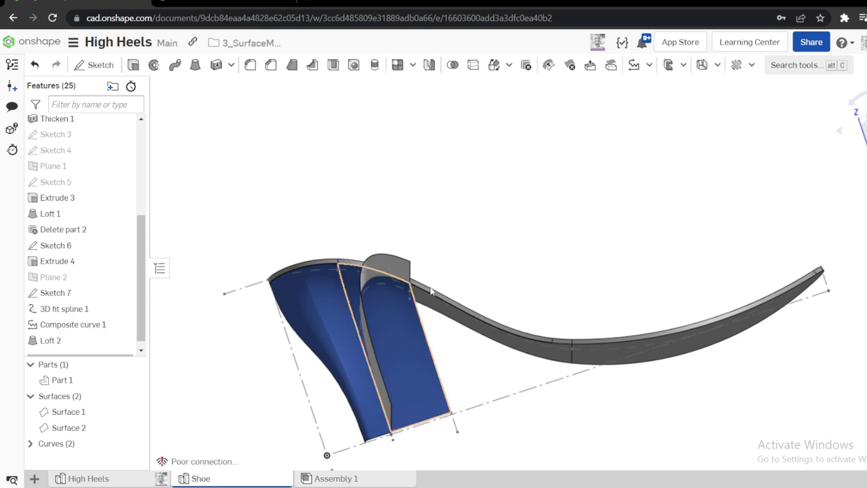
pyautogui.click(649, 65)
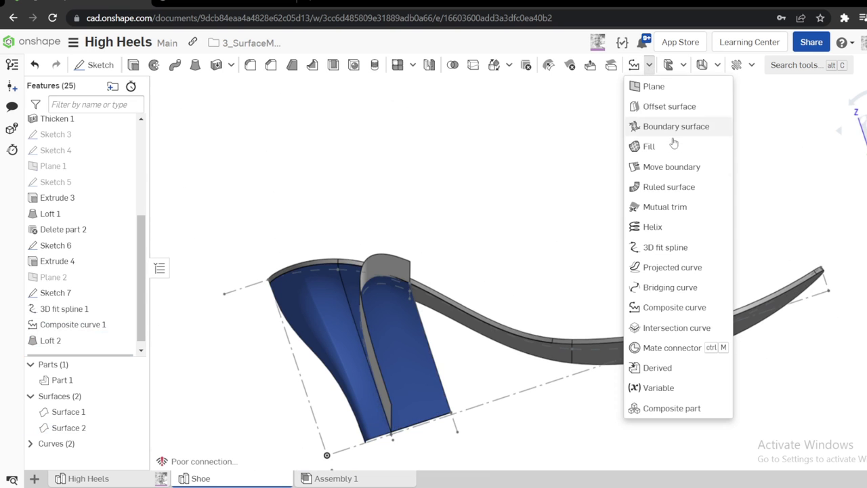
pyautogui.click(660, 208)
pyautogui.click(350, 289)
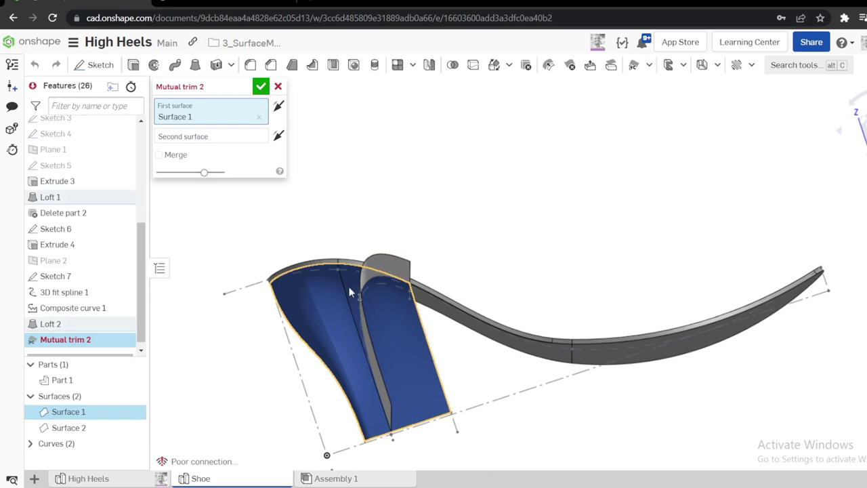
pyautogui.click(391, 267)
pyautogui.moveTo(393, 238); pyautogui.dragTo(362, 234, button='right')
pyautogui.click(262, 87)
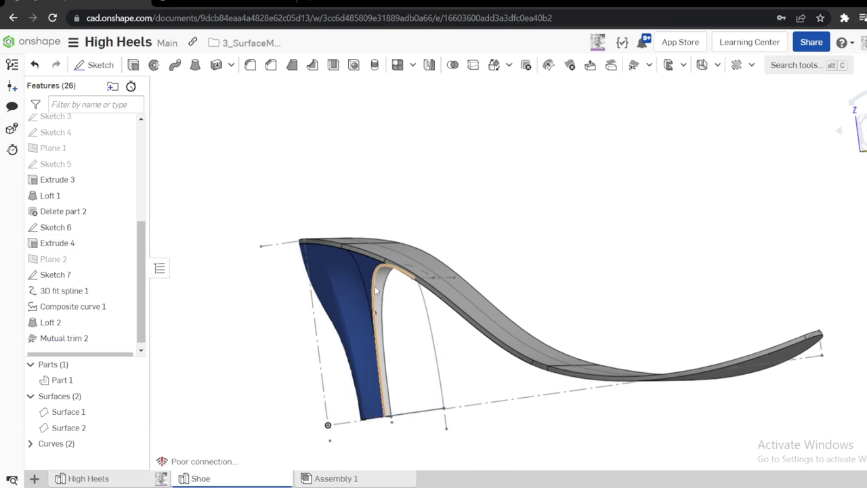
# Check the trimmed arch surface under the sole and hide all sketches
pyautogui.scroll(5, 398, 287)
pyautogui.click(398, 288)
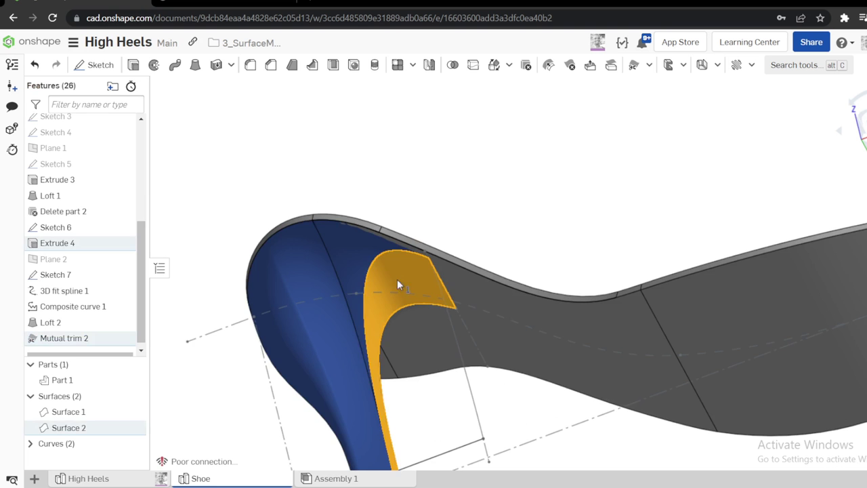
pyautogui.click(364, 250)
pyautogui.scroll(-3, 466, 218)
pyautogui.click(463, 199)
pyautogui.moveTo(463, 199); pyautogui.dragTo(483, 229, button='right')
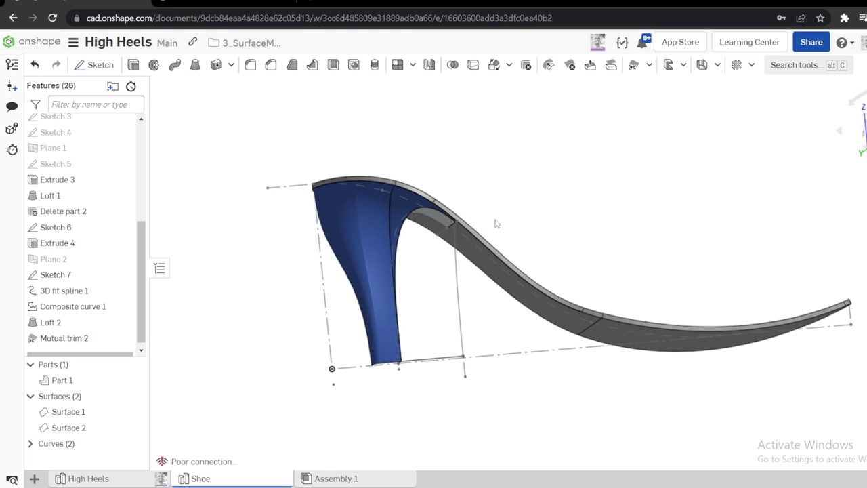
pyautogui.hotkey('shift', 'h')
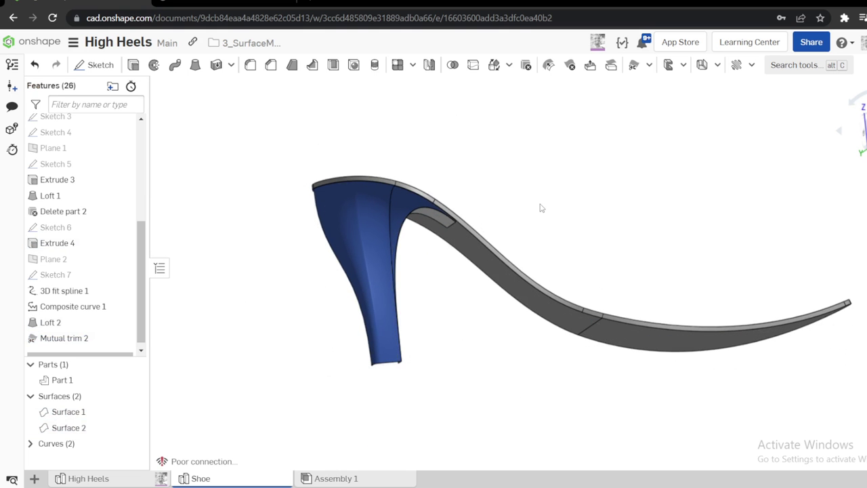
# Mirror Surface 1 and Surface 2 across the Front plane as a part mirror, with the Add option
pyautogui.moveTo(439, 329); pyautogui.dragTo(398, 248, button='right')
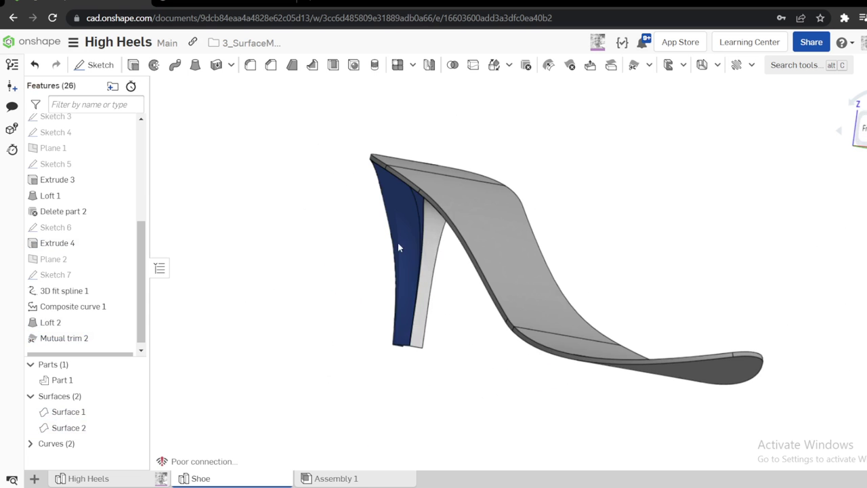
pyautogui.press('s')
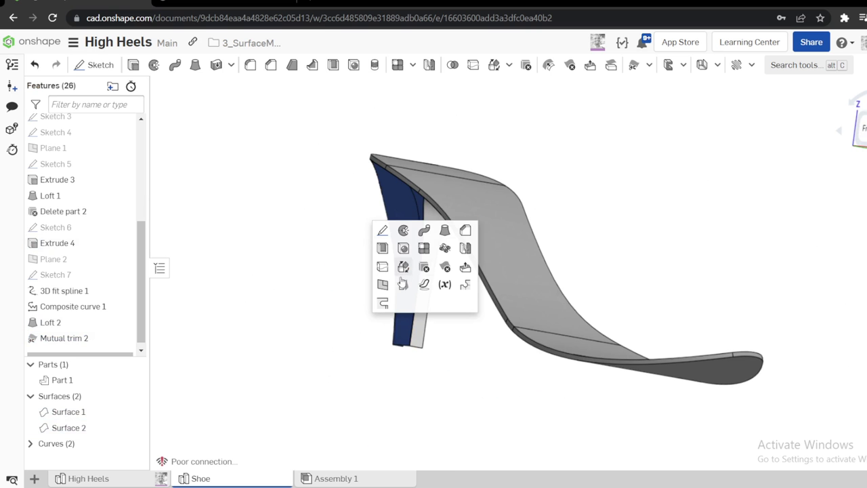
pyautogui.click(465, 248)
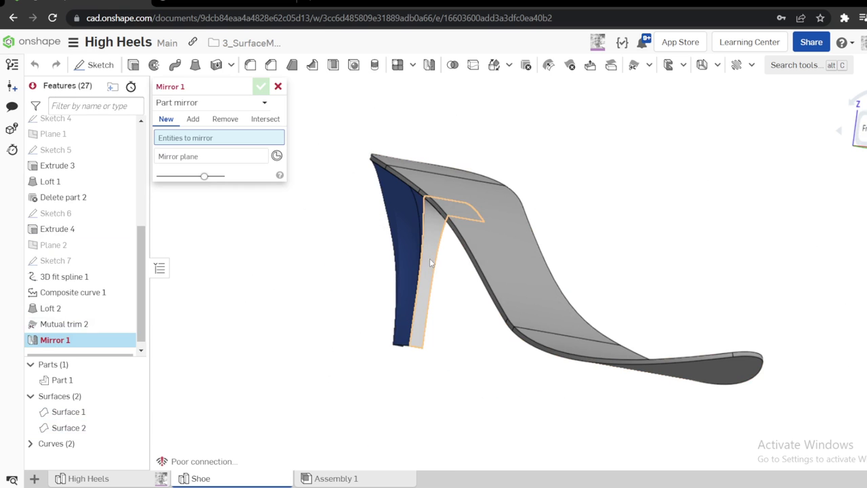
pyautogui.click(430, 258)
pyautogui.click(415, 231)
pyautogui.moveTo(360, 238); pyautogui.dragTo(437, 248, button='right')
pyautogui.click(262, 182)
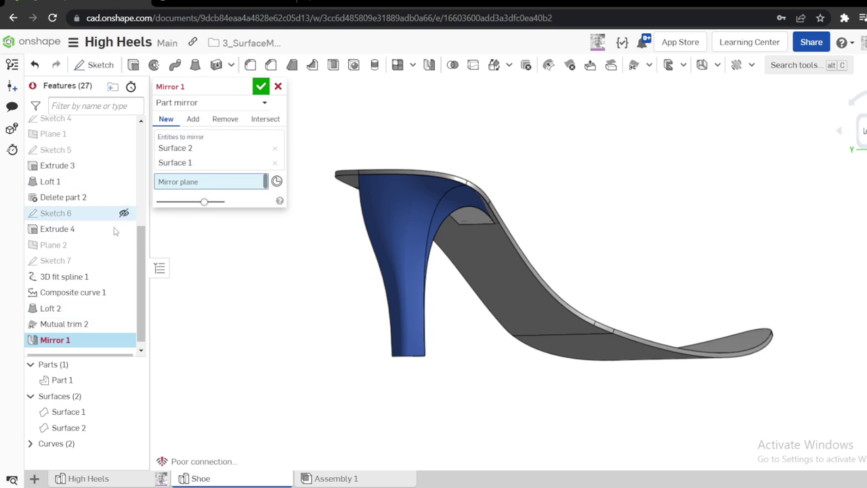
pyautogui.moveTo(142, 246); pyautogui.dragTo(143, 135)
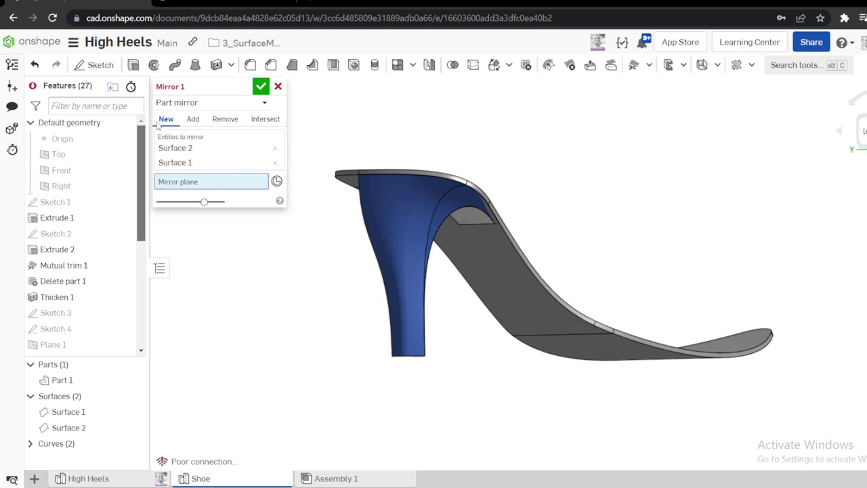
pyautogui.click(76, 173)
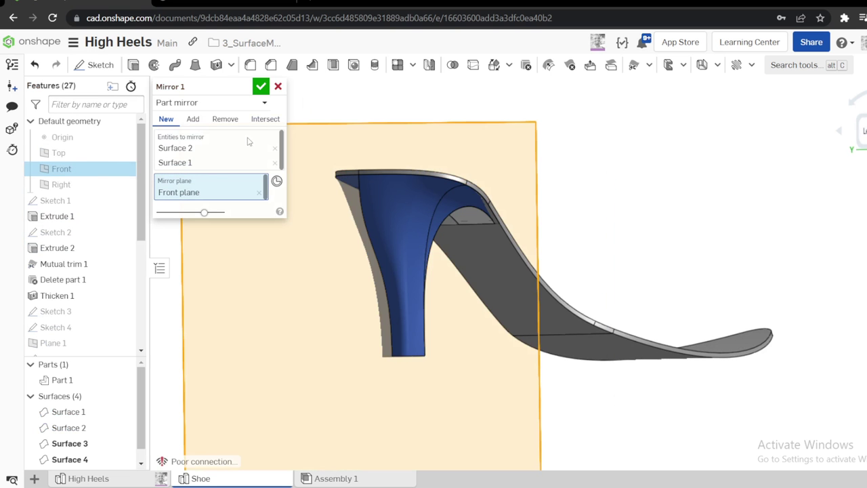
pyautogui.click(192, 119)
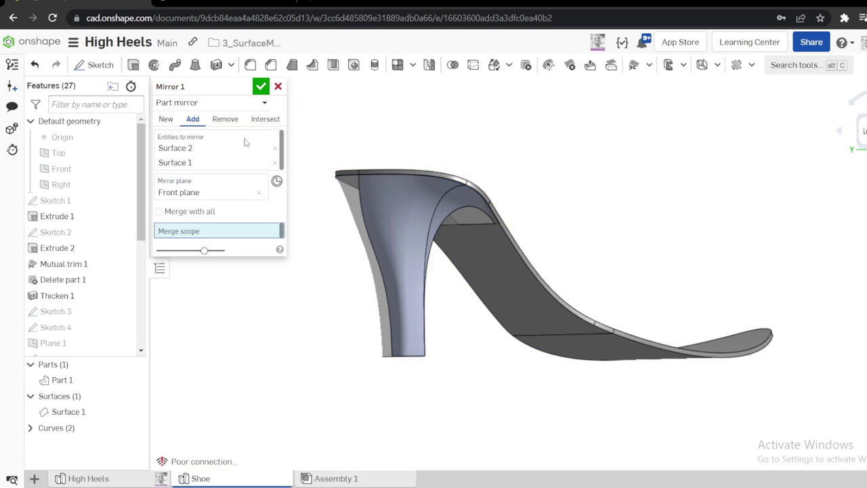
pyautogui.click(261, 86)
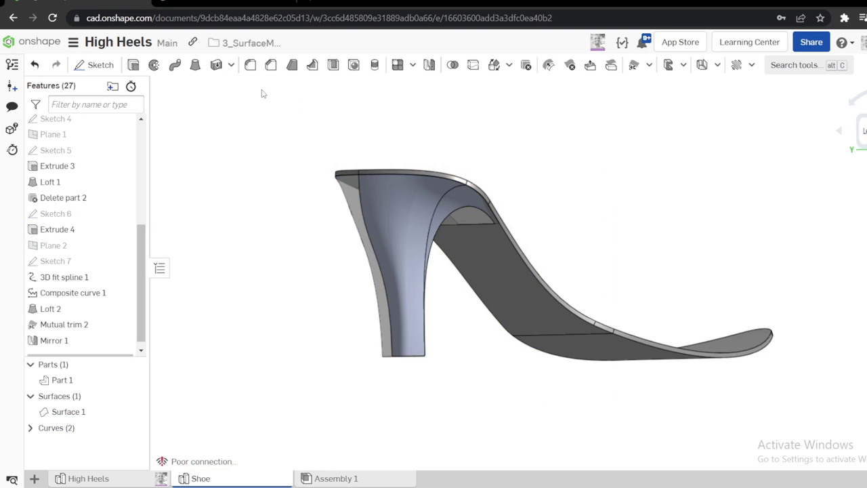
# Fill the open bottom of the heel using all its boundary edges with Position continuity, adding the fill to the heel surface
pyautogui.moveTo(366, 282); pyautogui.dragTo(379, 225, button='right')
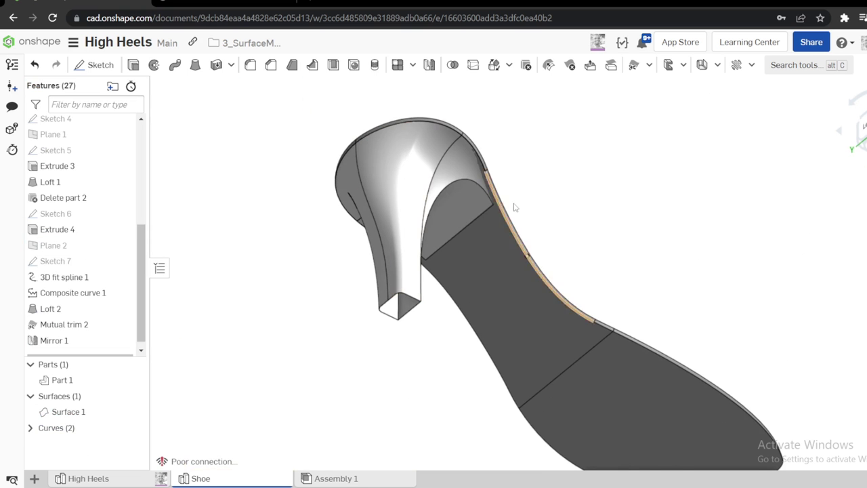
pyautogui.click(649, 64)
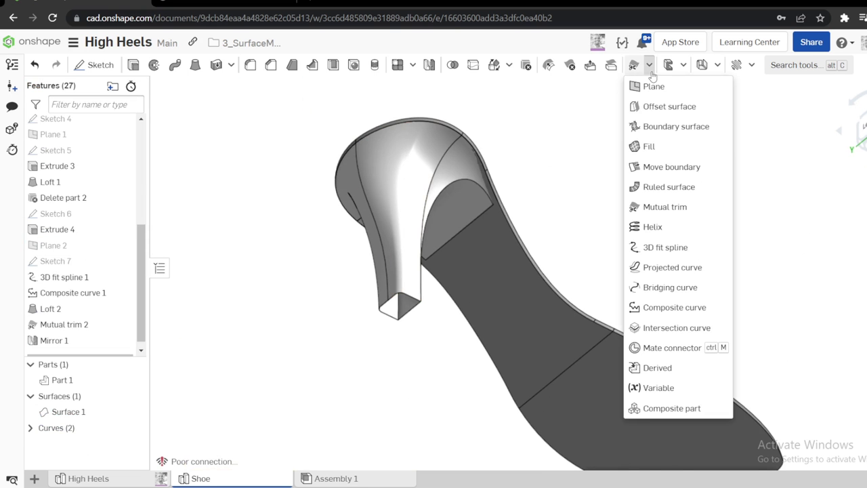
pyautogui.click(645, 145)
pyautogui.scroll(2, 392, 332)
pyautogui.scroll(3, 398, 308)
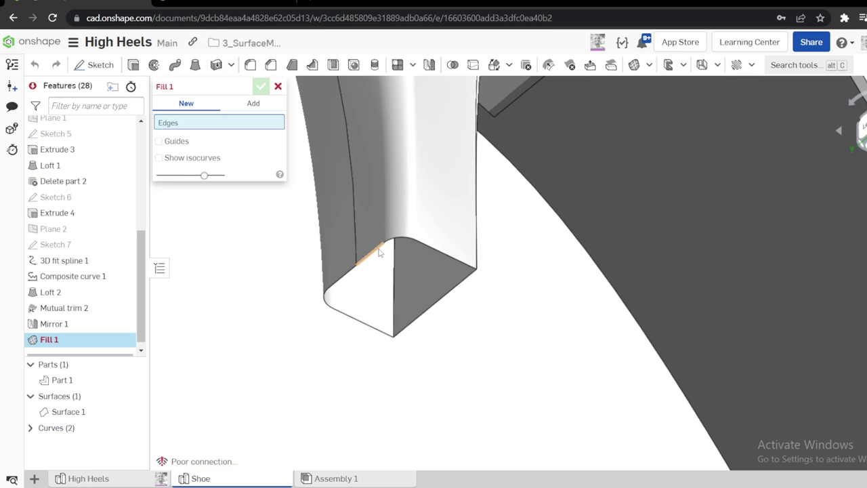
pyautogui.click(380, 251)
pyautogui.click(351, 273)
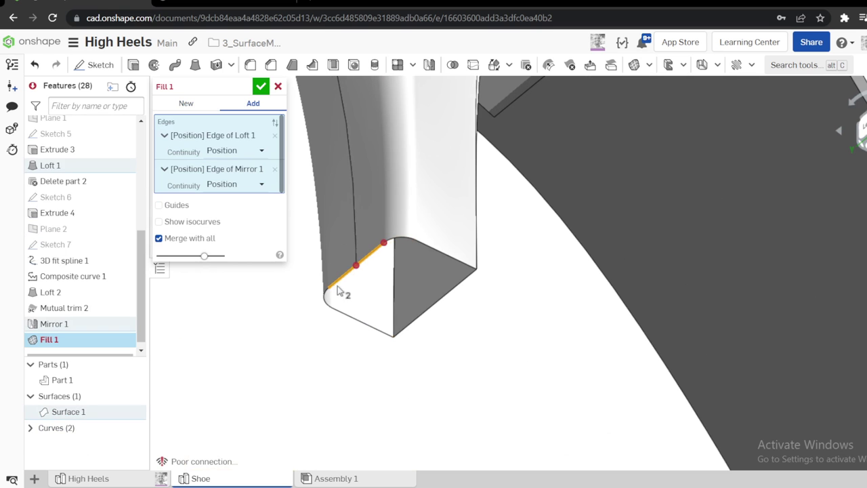
pyautogui.click(345, 317)
pyautogui.click(386, 330)
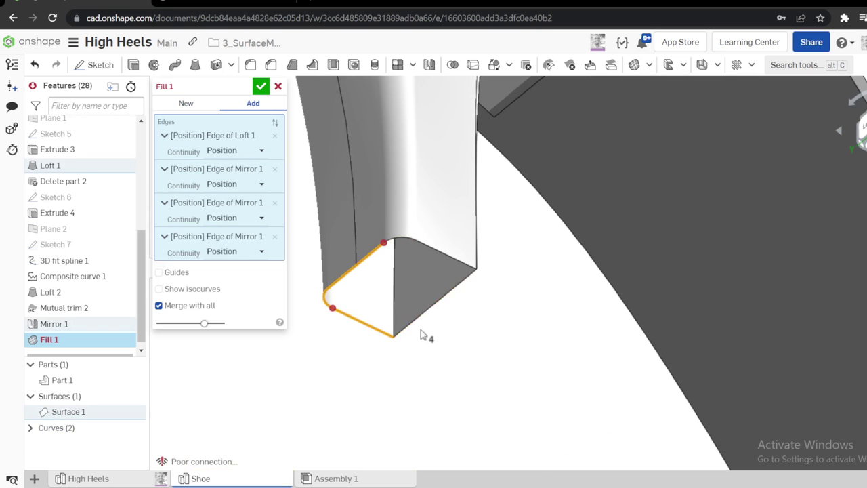
pyautogui.click(412, 328)
pyautogui.click(464, 268)
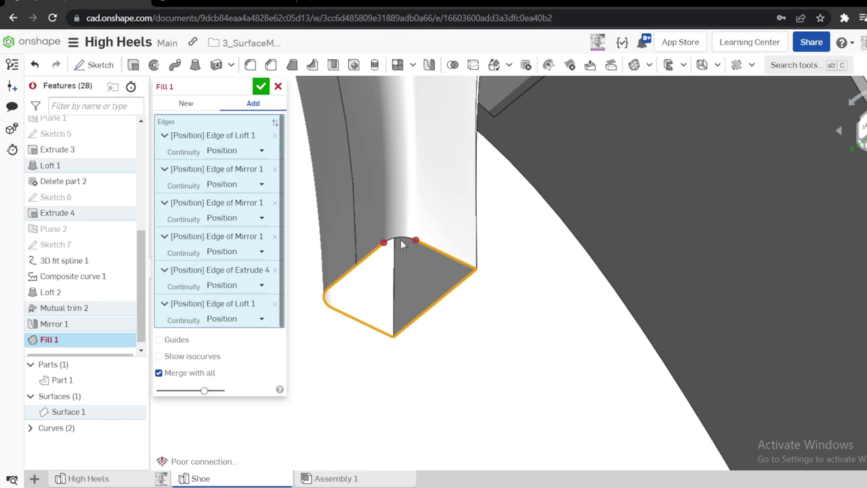
pyautogui.click(401, 238)
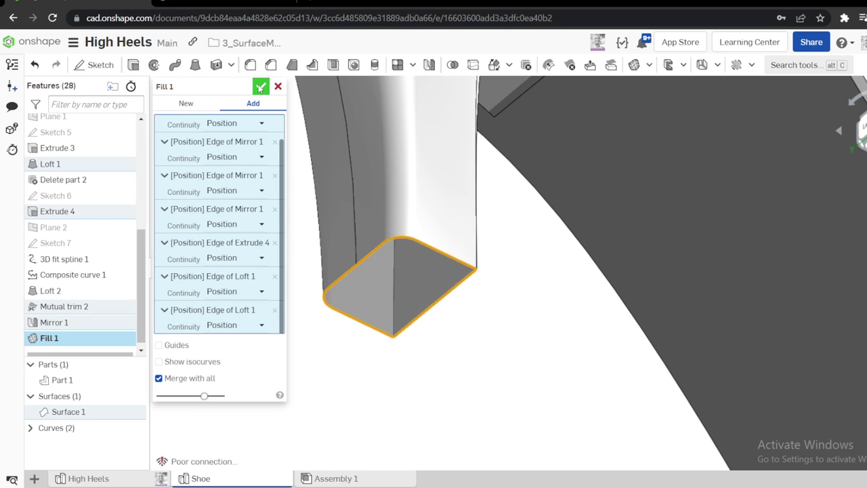
pyautogui.click(261, 86)
# Hide the sole part, examine the heel surface's open top and interior, and show the sole again
pyautogui.scroll(-5, 357, 195)
pyautogui.scroll(-6, 366, 189)
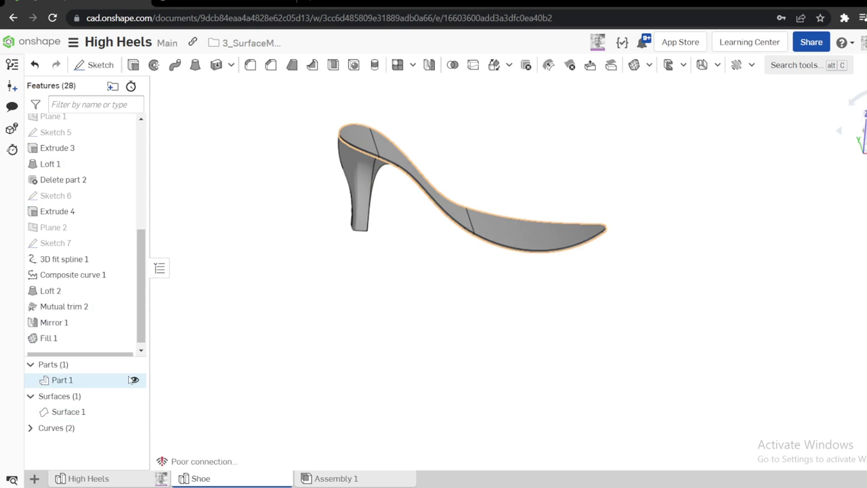
pyautogui.click(134, 381)
pyautogui.moveTo(385, 193); pyautogui.dragTo(334, 210, button='right')
pyautogui.scroll(2, 368, 148)
pyautogui.moveTo(369, 145); pyautogui.dragTo(266, 240, button='right')
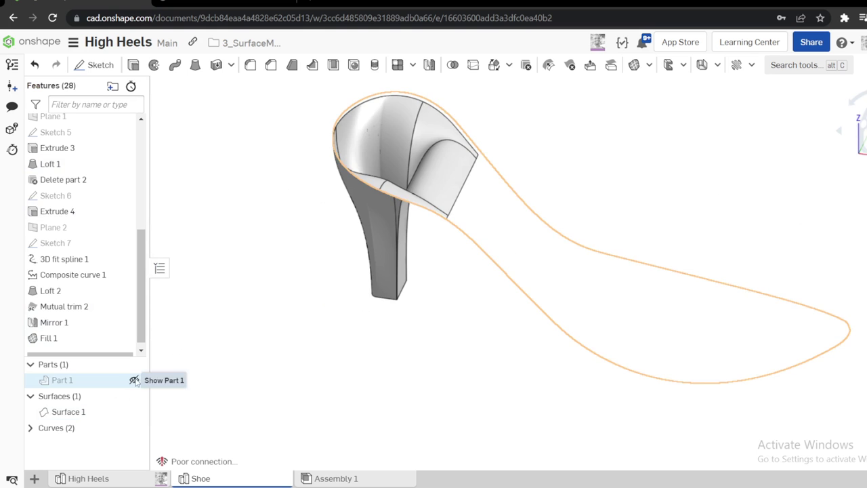
pyautogui.click(134, 380)
# Hide all surfaces, leaving only the sole part in view
pyautogui.moveTo(379, 271); pyautogui.dragTo(393, 286, button='right')
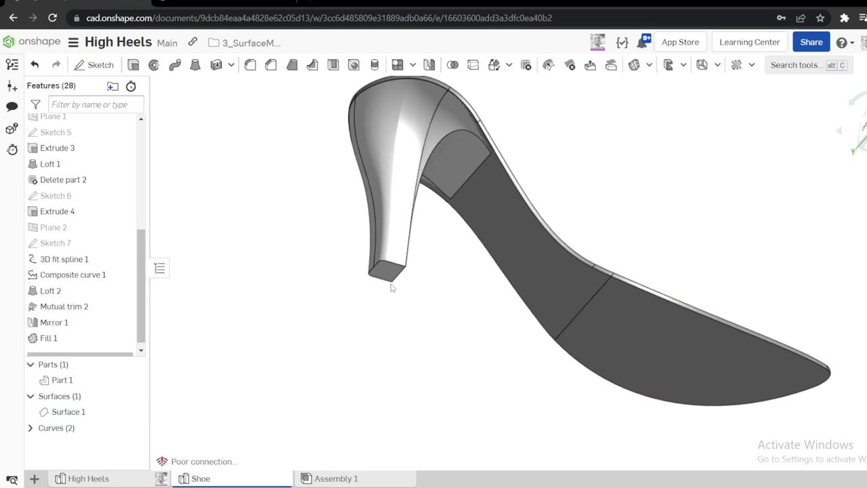
pyautogui.click(477, 198)
pyautogui.scroll(-2, 479, 195)
pyautogui.click(556, 136)
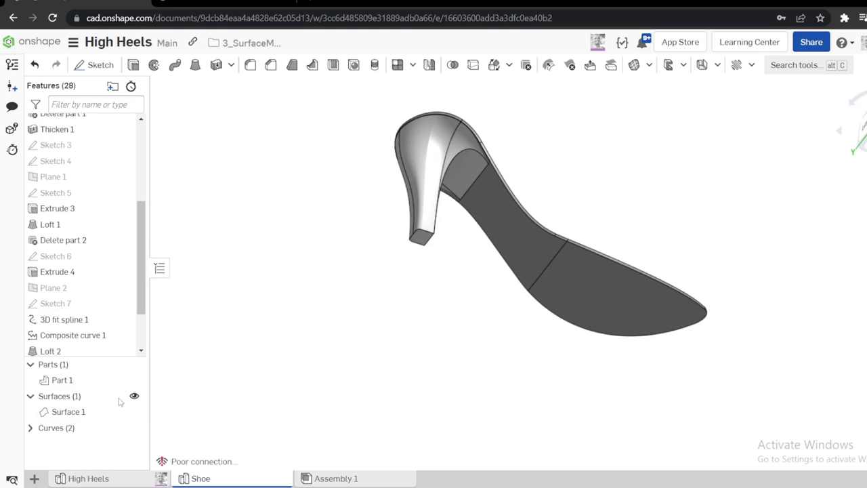
pyautogui.click(134, 396)
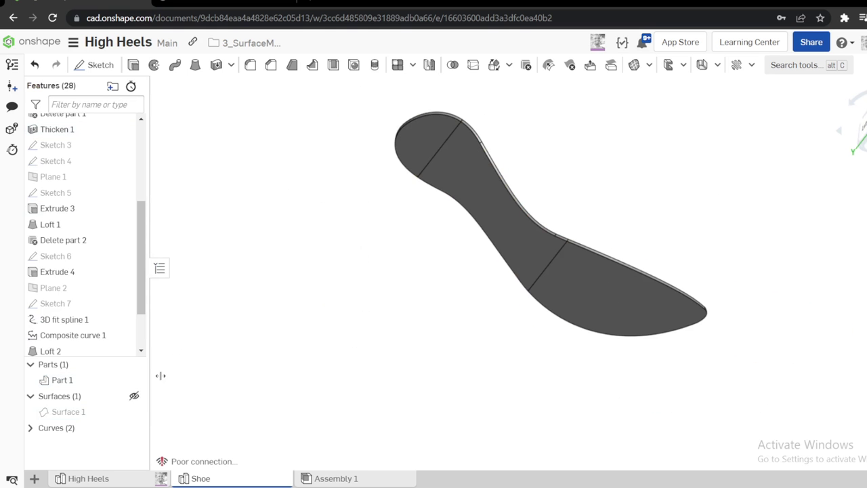
pyautogui.click(648, 66)
pyautogui.click(611, 65)
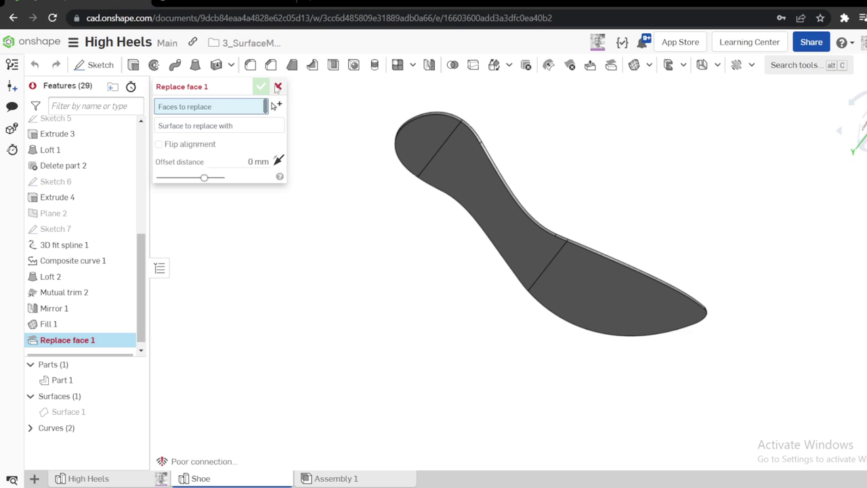
pyautogui.click(278, 87)
# Create an offset surface at 0 mm from the rear and middle underside faces of the sole
pyautogui.click(779, 65)
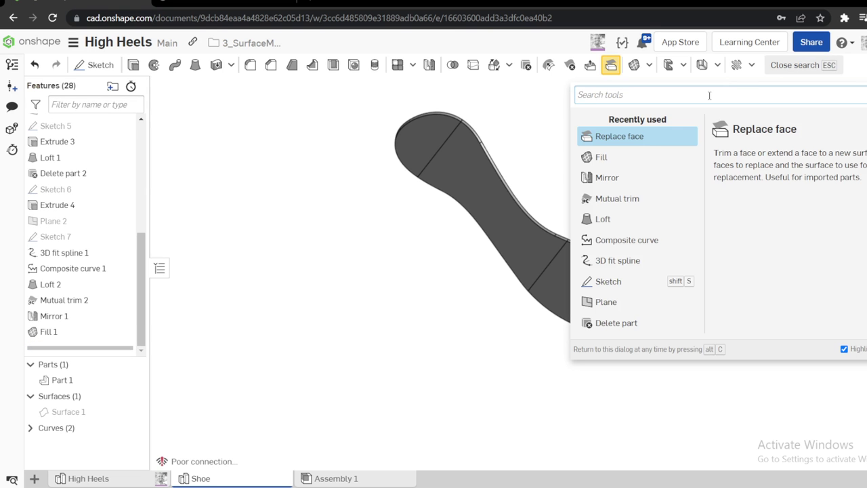
pyautogui.write('O')
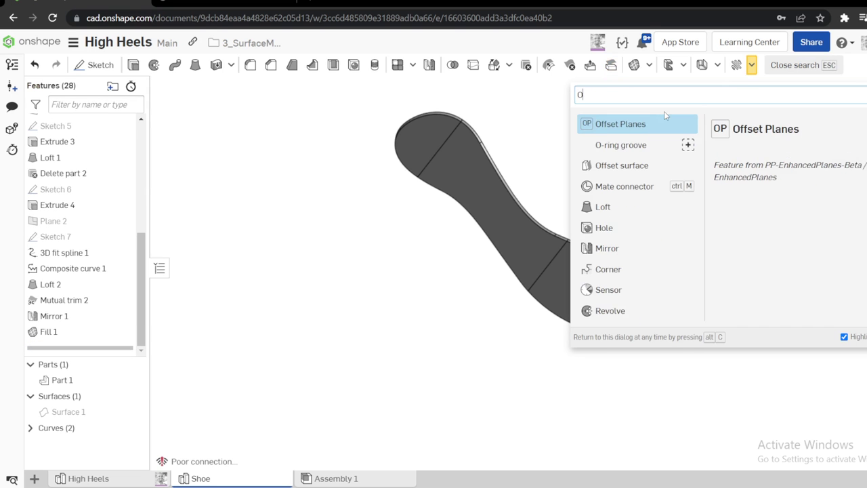
pyautogui.click(617, 169)
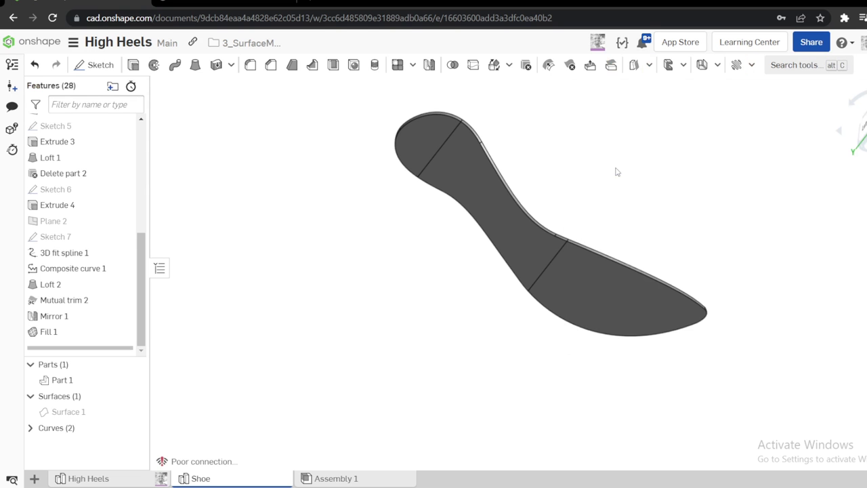
pyautogui.click(427, 144)
pyautogui.click(448, 166)
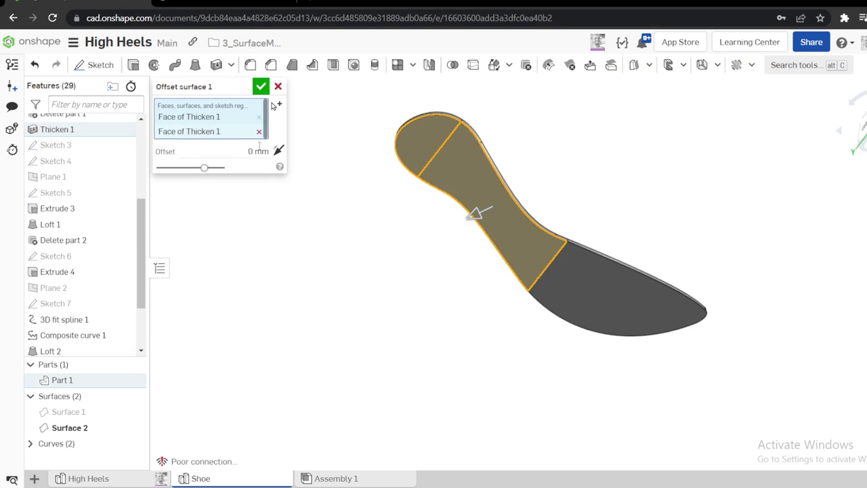
pyautogui.click(261, 87)
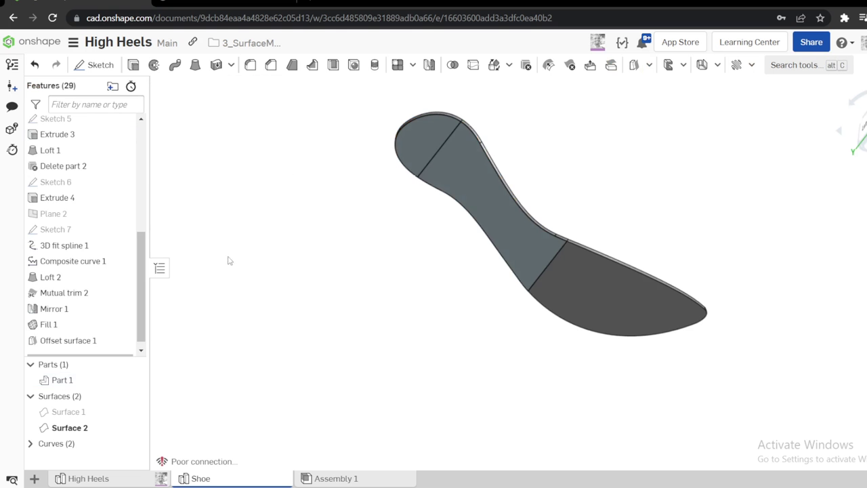
# Hide the sole part and show the heel surface together with the offset surface
pyautogui.click(134, 380)
pyautogui.click(137, 412)
pyautogui.moveTo(397, 199); pyautogui.dragTo(468, 298, button='right')
pyautogui.scroll(3, 507, 123)
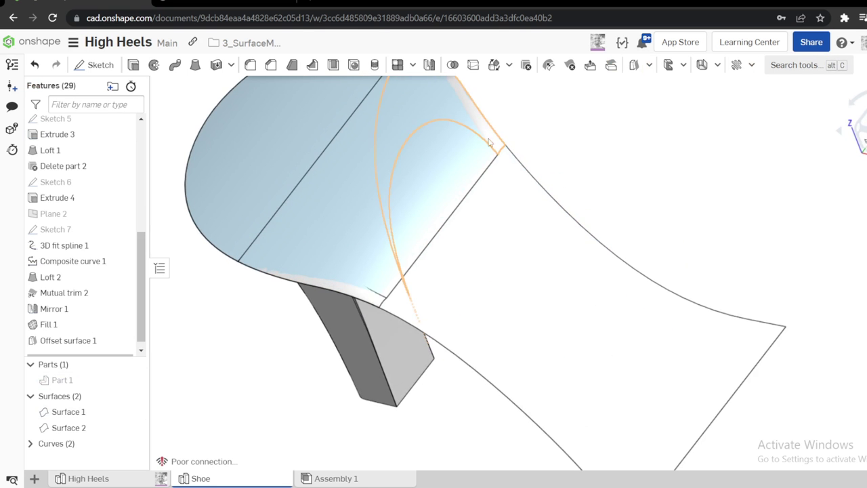
# Mutually trim the offset surface with the heel surface without merging, flipping the heel's trim side to keep the portion below the sole
pyautogui.click(648, 65)
pyautogui.click(664, 206)
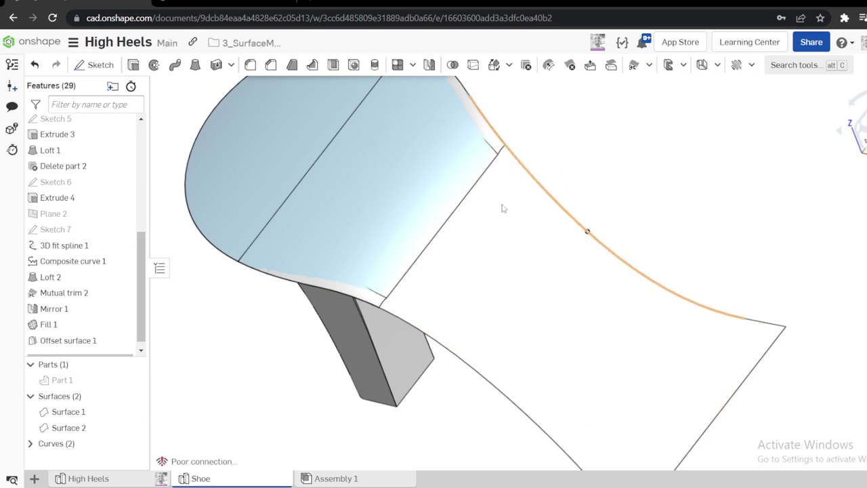
pyautogui.click(419, 208)
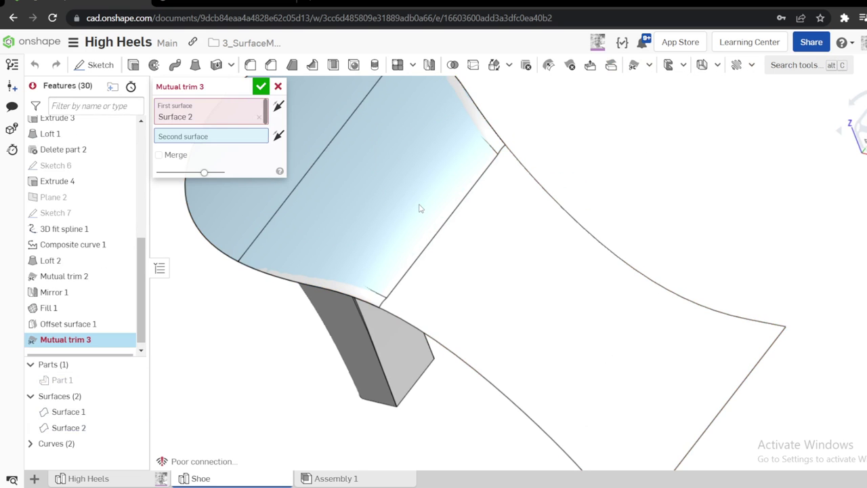
pyautogui.click(407, 302)
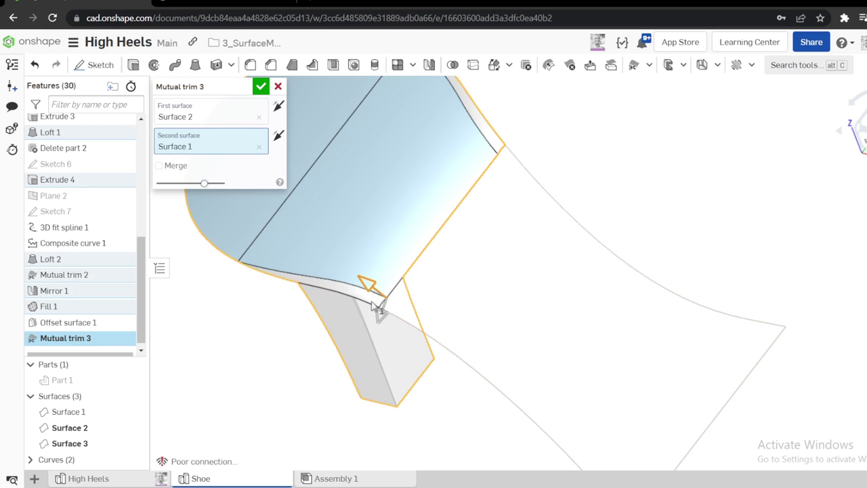
pyautogui.click(377, 313)
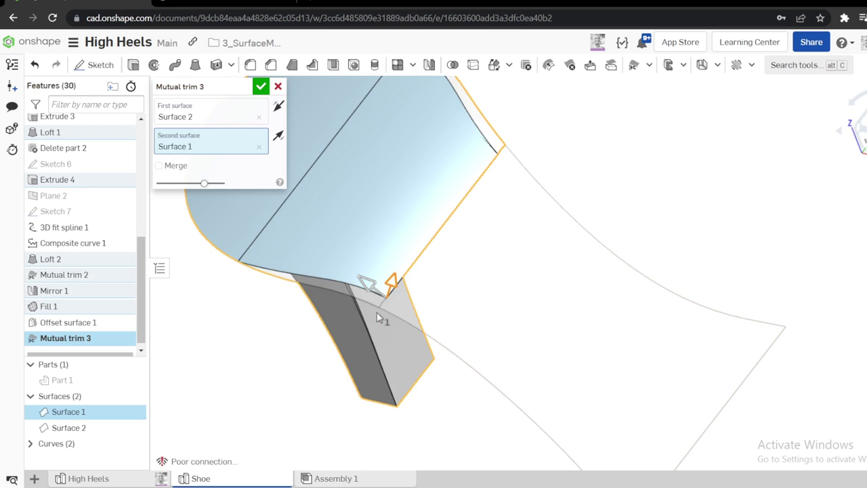
pyautogui.moveTo(429, 281); pyautogui.dragTo(438, 264, button='right')
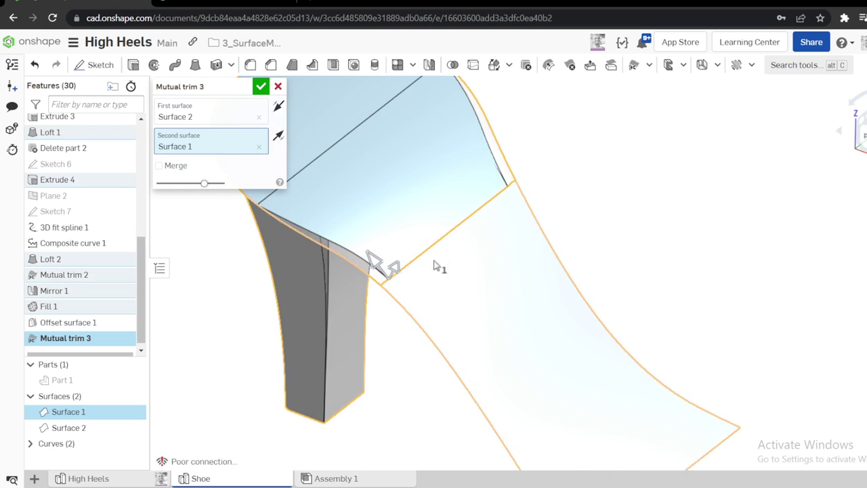
pyautogui.click(261, 86)
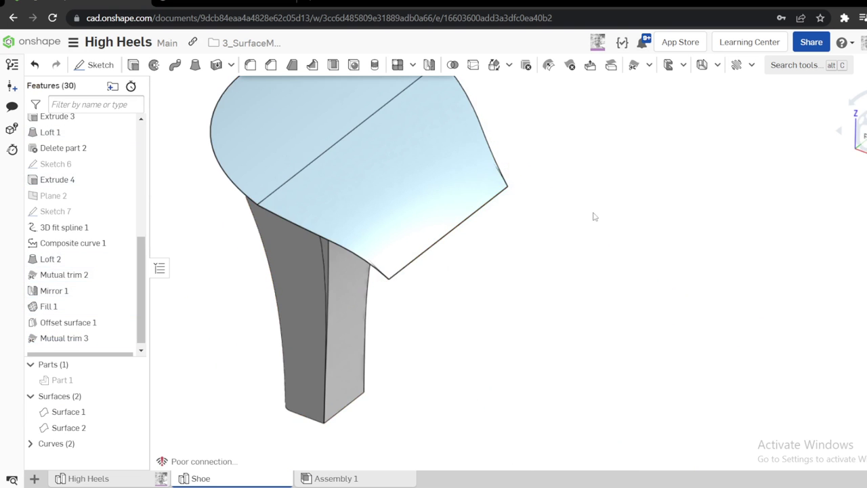
# Union the trimmed offset surface and the heel surface with a Boolean to form a solid heel
pyautogui.moveTo(590, 216)
pyautogui.mouseDown(button='right')
pyautogui.moveTo(556, 197)
pyautogui.moveTo(557, 221)
pyautogui.moveTo(508, 219)
pyautogui.moveTo(505, 183)
pyautogui.moveTo(546, 223)
pyautogui.moveTo(577, 231)
pyautogui.mouseUp(button='right')
pyautogui.scroll(-2, 576, 231)
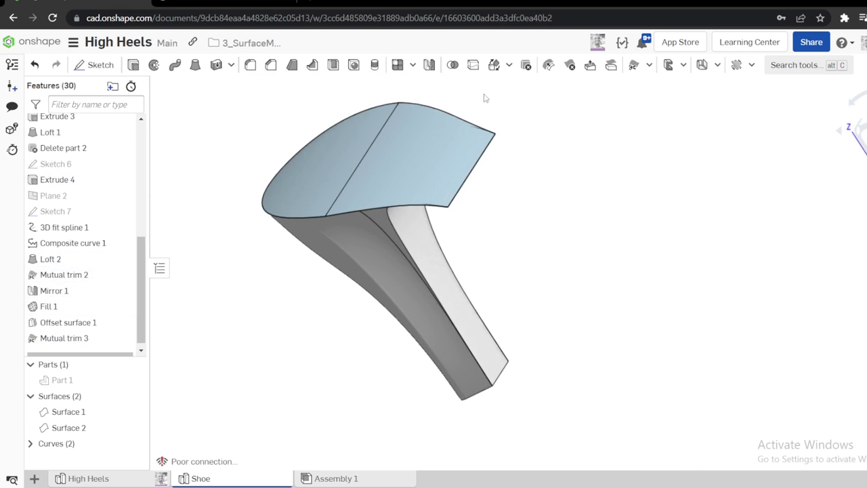
pyautogui.click(454, 67)
pyautogui.click(363, 212)
pyautogui.click(360, 252)
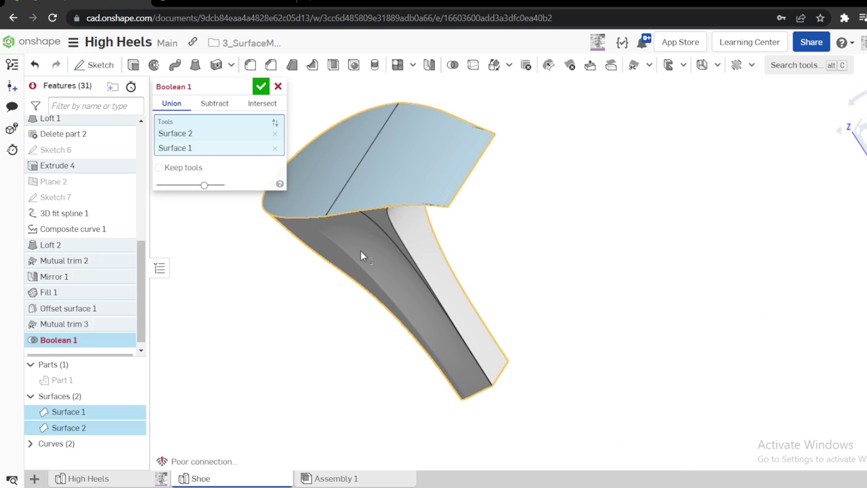
pyautogui.click(260, 87)
# Show the sole part and union it with the heel into one part
pyautogui.moveTo(433, 203); pyautogui.dragTo(436, 249, button='right')
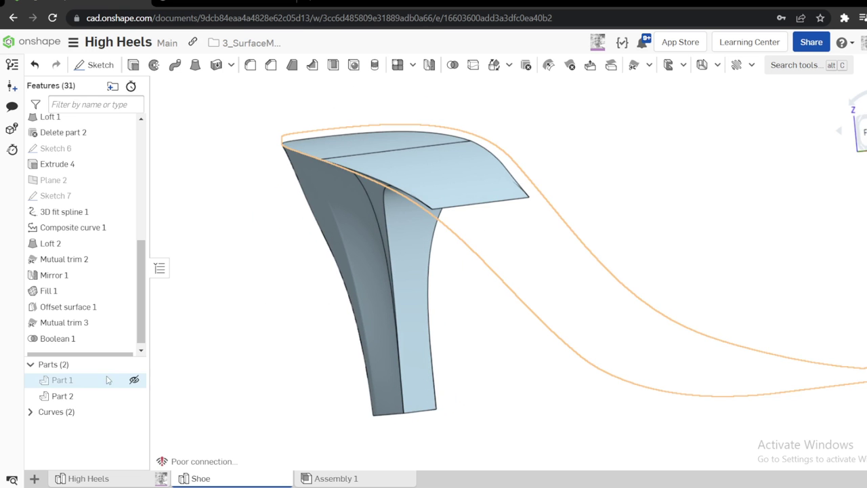
pyautogui.click(134, 380)
pyautogui.moveTo(378, 312); pyautogui.dragTo(420, 289, button='right')
pyautogui.click(377, 257)
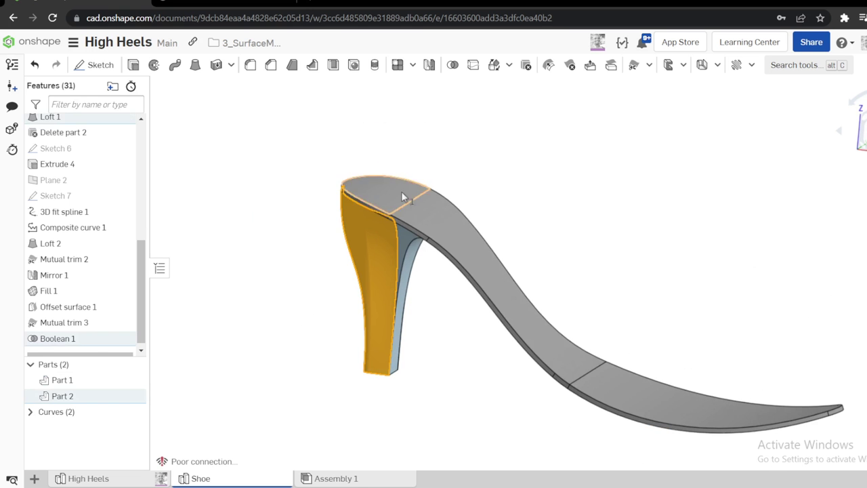
pyautogui.click(451, 65)
pyautogui.click(261, 86)
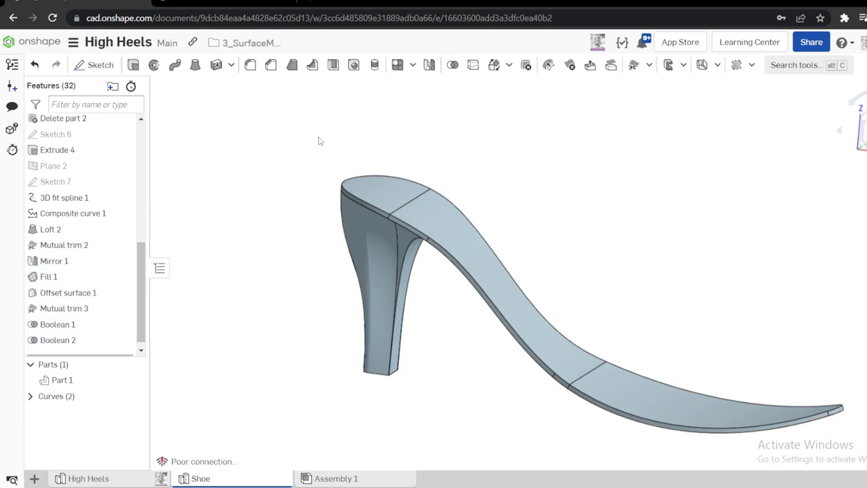
# Set the appearance of the combined sole and heel part to dark grey, color #666359
pyautogui.moveTo(319, 139); pyautogui.dragTo(415, 229, button='right')
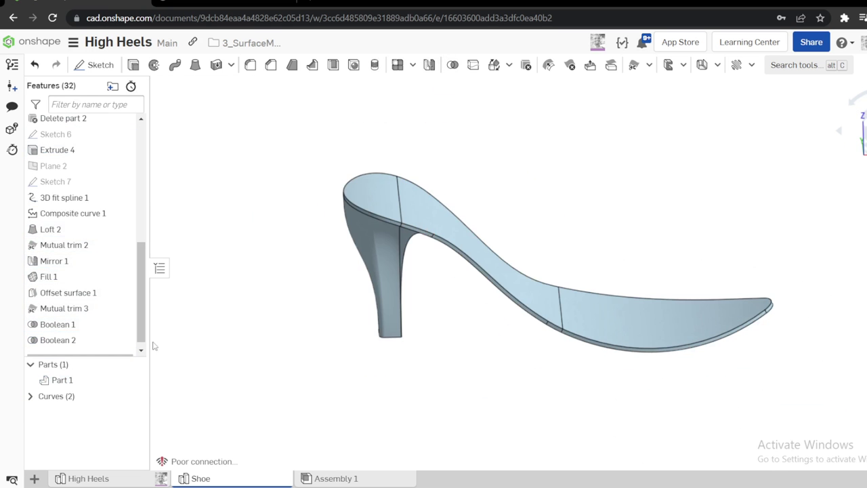
pyautogui.scroll(5, 576, 264)
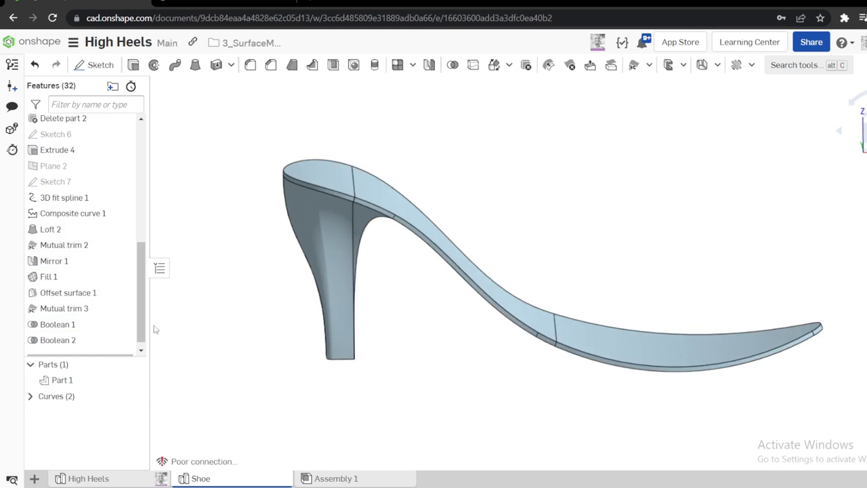
pyautogui.rightClick(62, 380)
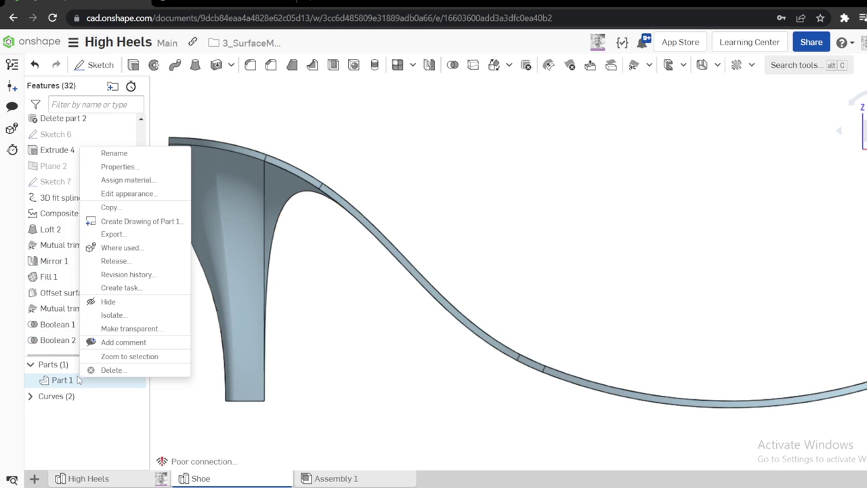
pyautogui.click(140, 196)
pyautogui.click(167, 339)
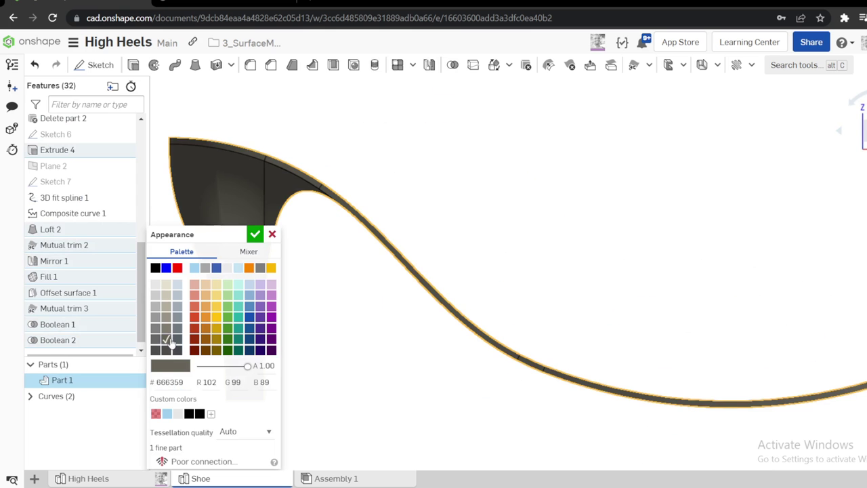
pyautogui.click(252, 237)
pyautogui.scroll(-2, 512, 233)
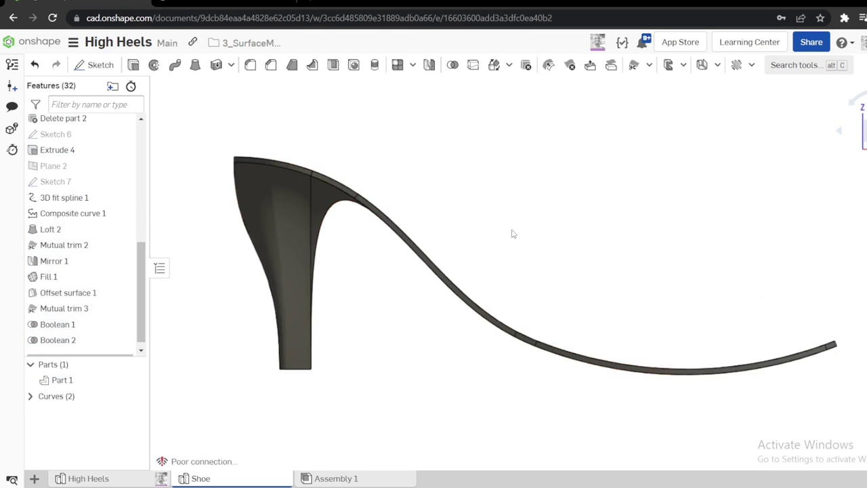
pyautogui.moveTo(512, 233); pyautogui.dragTo(568, 227, button='right')
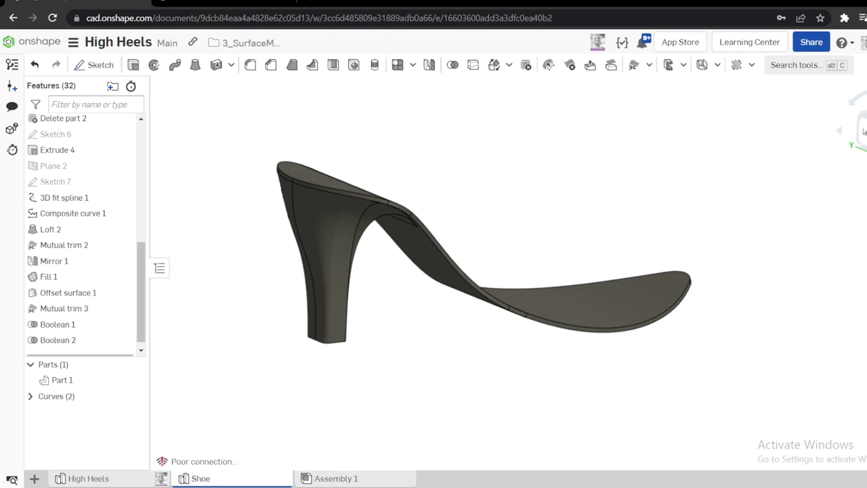
pyautogui.moveTo(521, 255); pyautogui.dragTo(460, 261, button='right')
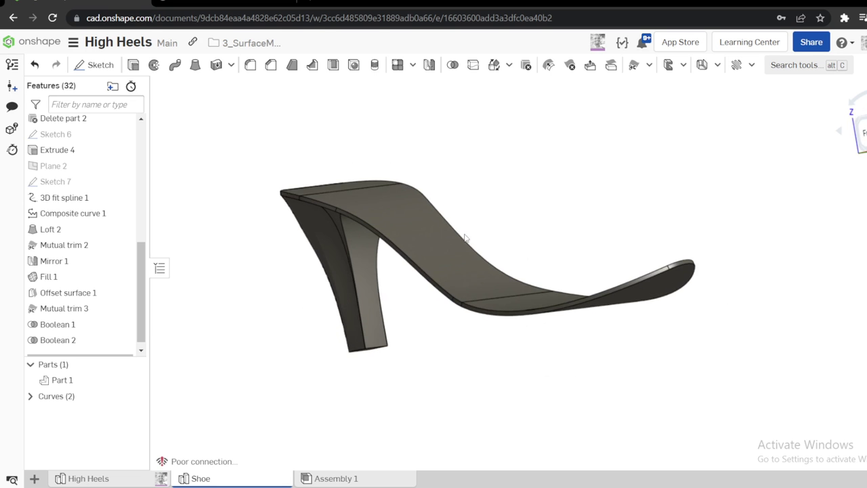
# Switch to the High Heels part studio, show Part 2, and view the finished shoe from the front
pyautogui.click(88, 478)
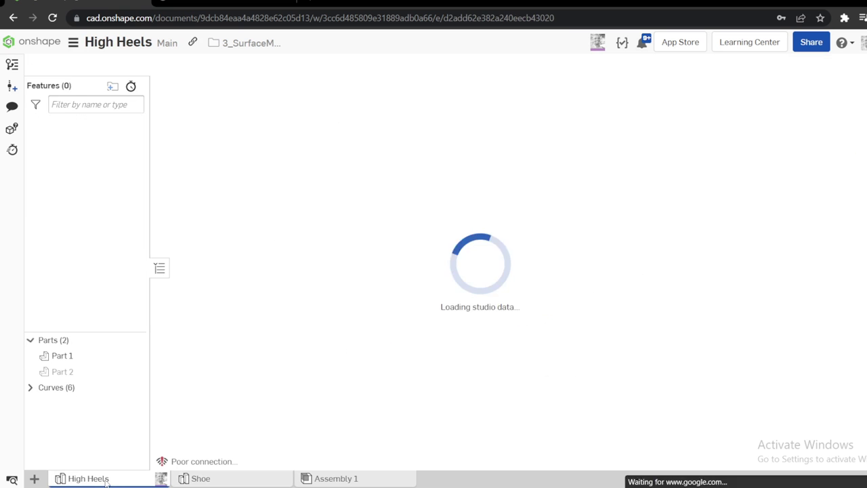
pyautogui.click(135, 372)
pyautogui.scroll(-4, 448, 206)
pyautogui.moveTo(454, 208); pyautogui.dragTo(487, 251, button='right')
pyautogui.click(862, 140)
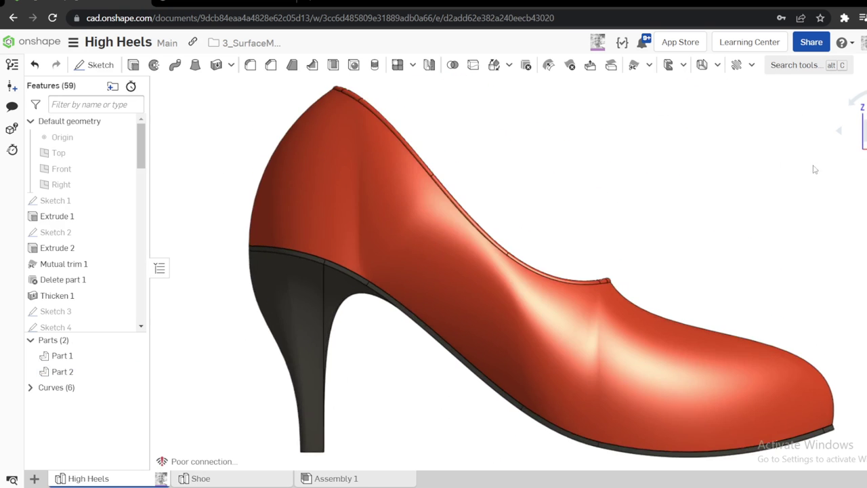
pyautogui.scroll(-2, 648, 226)
pyautogui.moveTo(608, 216)
pyautogui.mouseDown(button='right')
pyautogui.moveTo(565, 219)
pyautogui.moveTo(596, 203)
pyautogui.mouseUp(button='right')
pyautogui.hotkey('shift', '1')
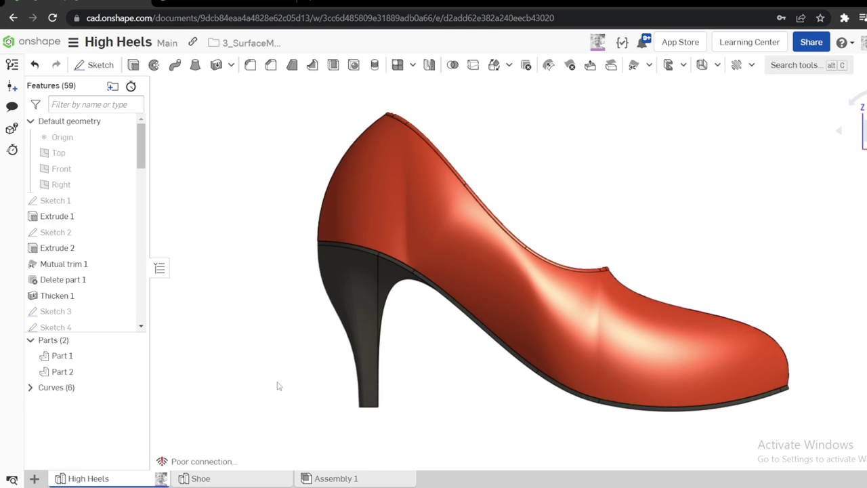
# Compare the sole and heel in the Shoe part studio with the finished shoe in the High Heels part studio, using the front view
pyautogui.click(211, 479)
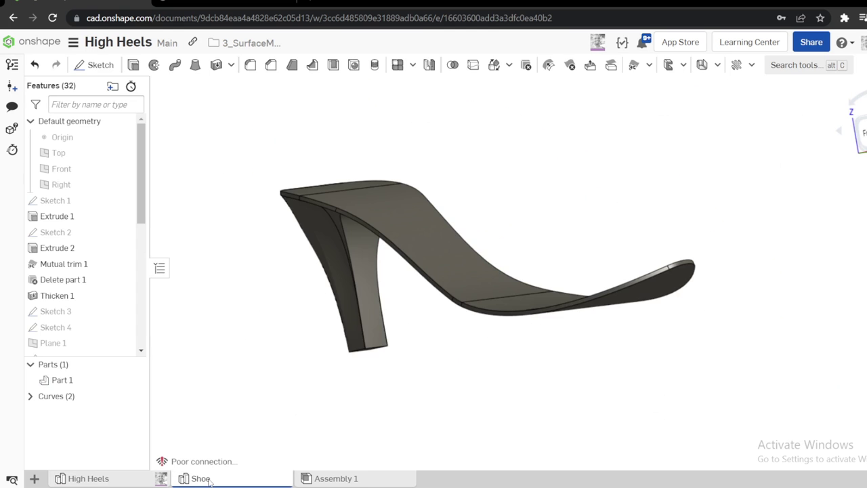
pyautogui.moveTo(295, 303); pyautogui.dragTo(393, 252, button='right')
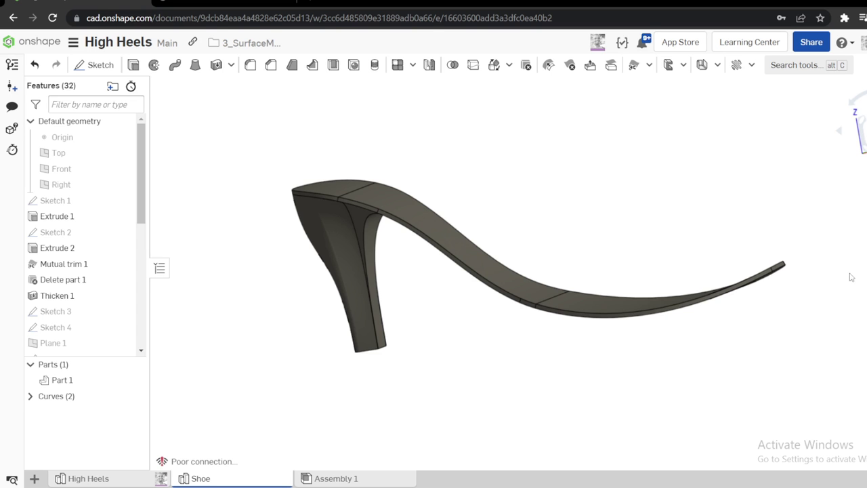
pyautogui.click(863, 132)
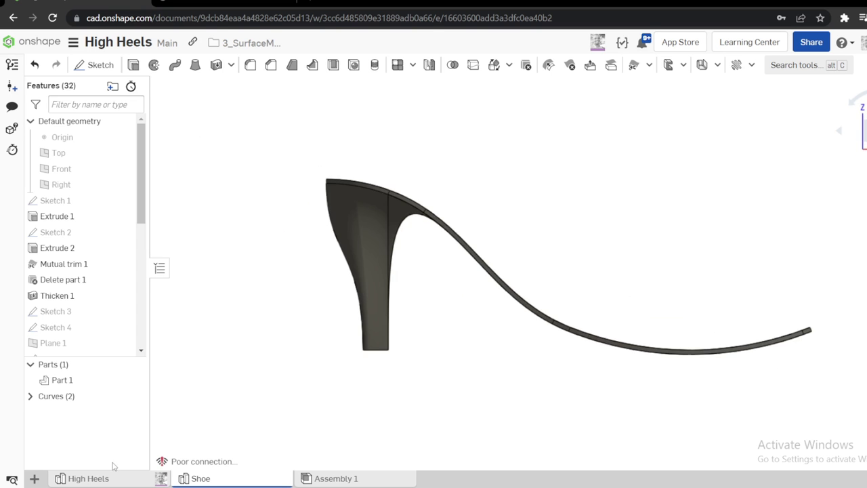
pyautogui.click(119, 482)
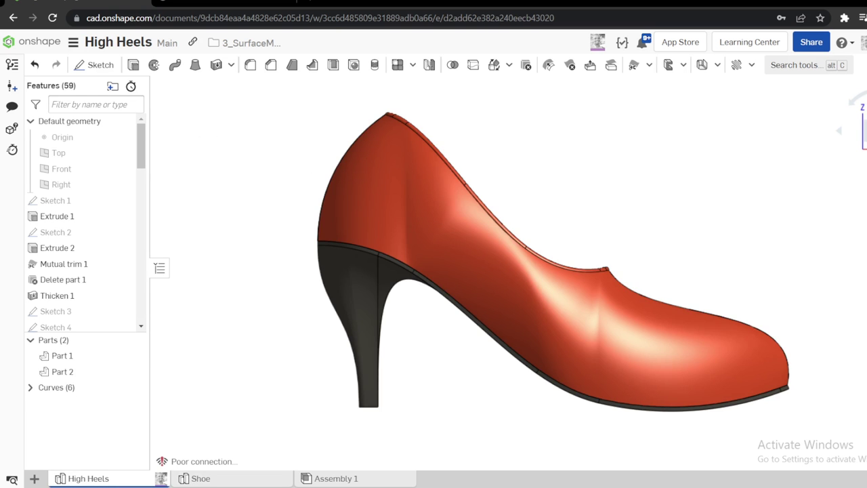
pyautogui.scroll(2, 601, 230)
pyautogui.scroll(-2, 600, 251)
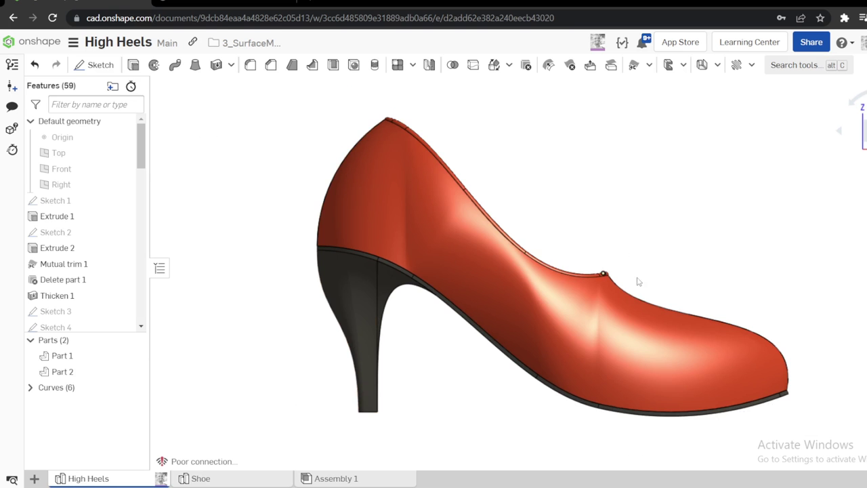
pyautogui.click(256, 483)
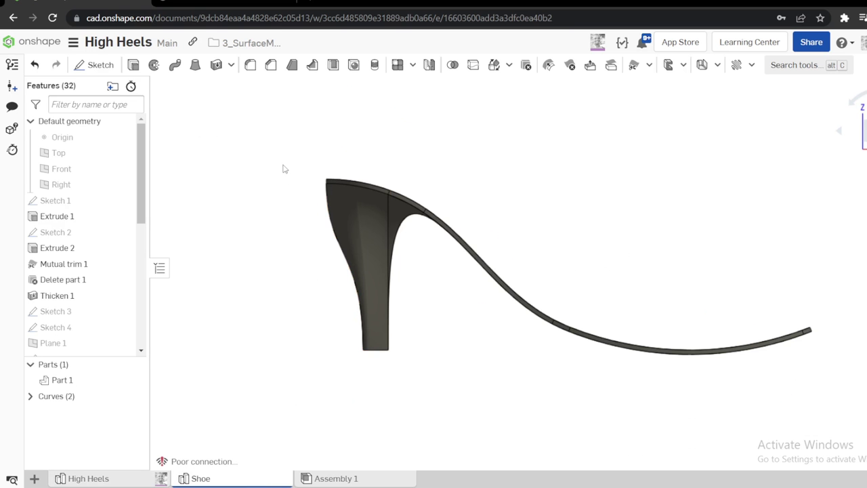
pyautogui.scroll(5, 330, 152)
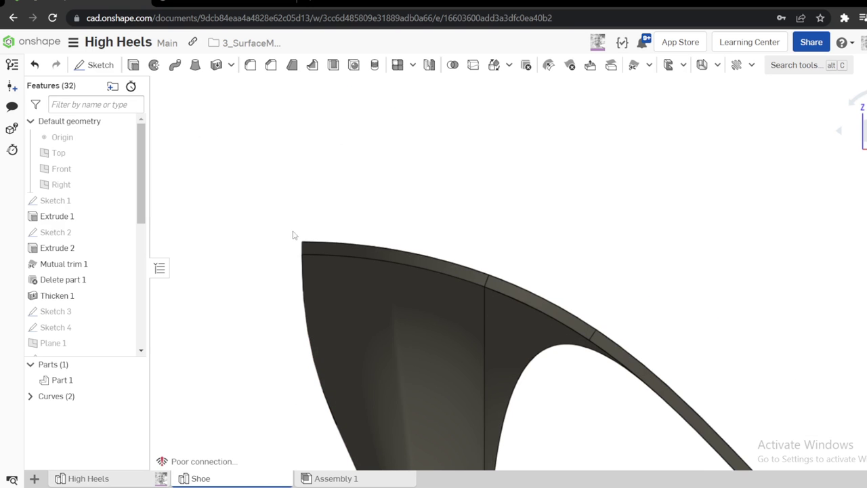
# Start a sketch on the Front plane and draw a vertical construction line about 8 mm long upward from the sole's toe tip
pyautogui.click(302, 243)
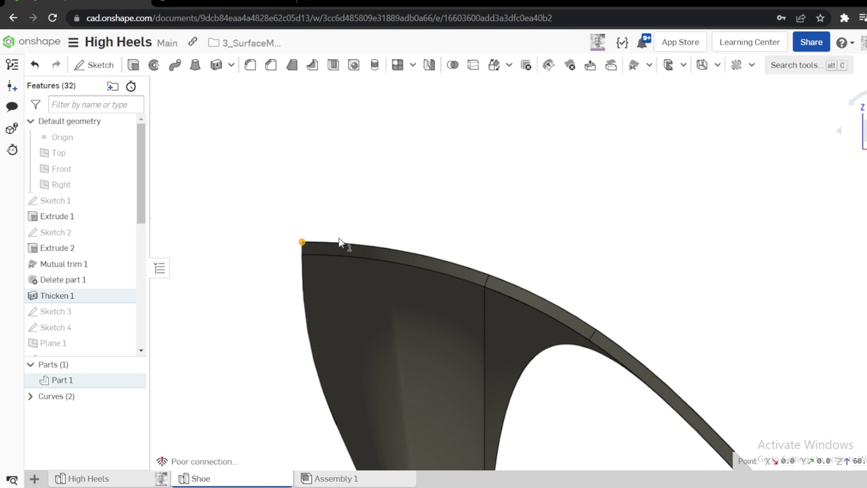
pyautogui.rightClick(56, 171)
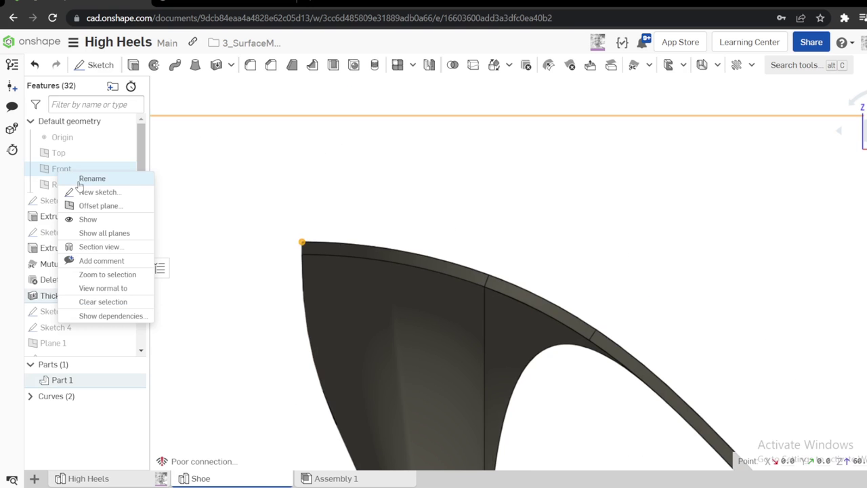
pyautogui.click(263, 195)
pyautogui.click(302, 242)
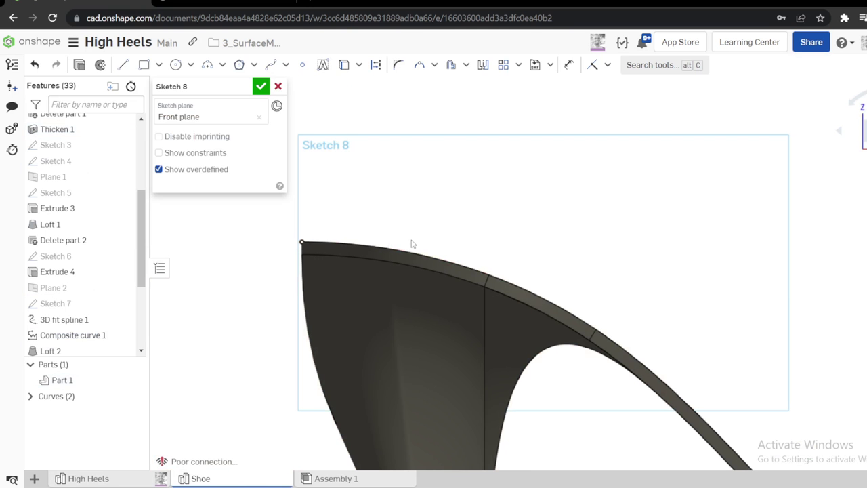
pyautogui.press('f')
pyautogui.scroll(3, 866, 363)
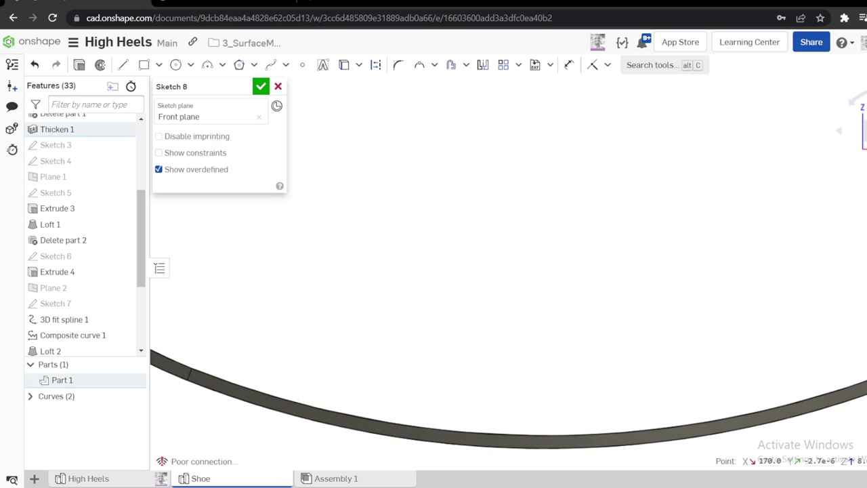
pyautogui.press('l')
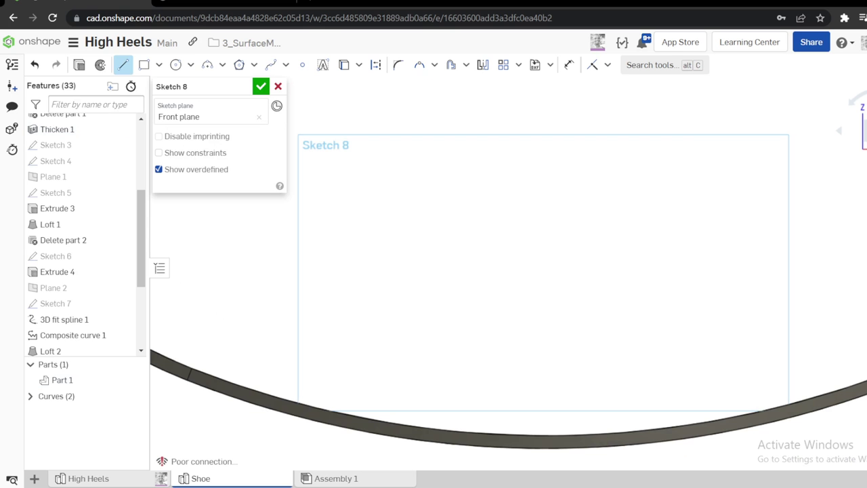
pyautogui.press('Escape')
pyautogui.press('q')
pyautogui.press('f')
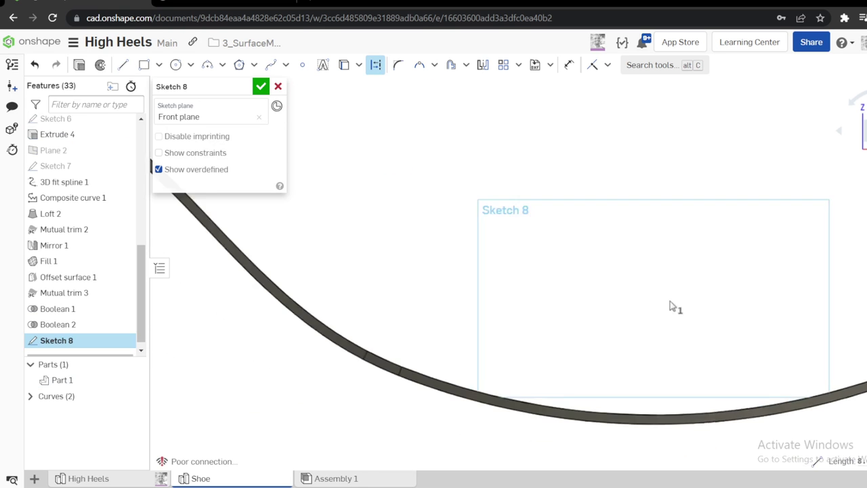
pyautogui.scroll(-3, 498, 229)
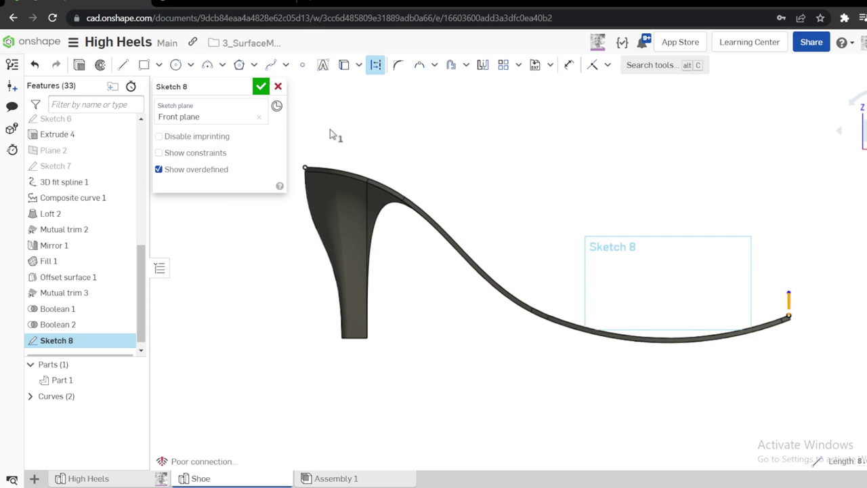
# Draw a vertical construction line upward from the sole's upper corner at the back of the heel
pyautogui.press('l')
pyautogui.click(305, 168)
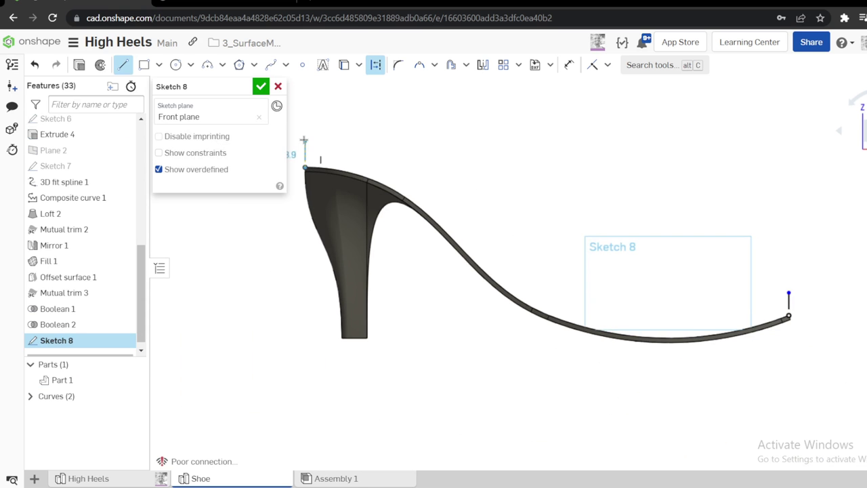
pyautogui.click(305, 126)
pyautogui.press('Escape')
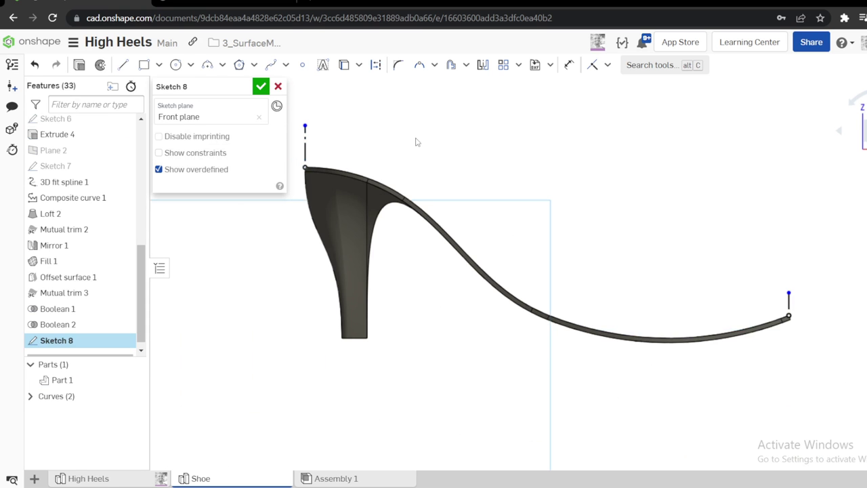
# Draw a three-point arc of about 34 mm radius rising from the sole's back corner, and shorten it by moving its free end back
pyautogui.press('a')
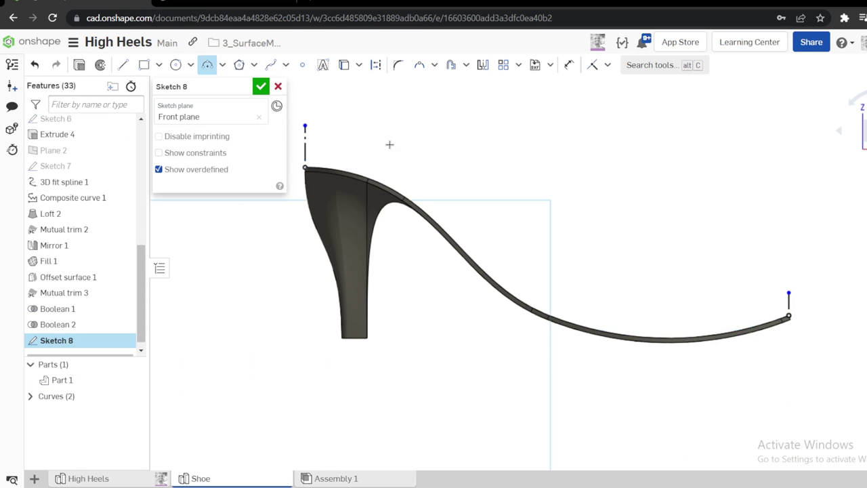
pyautogui.click(305, 168)
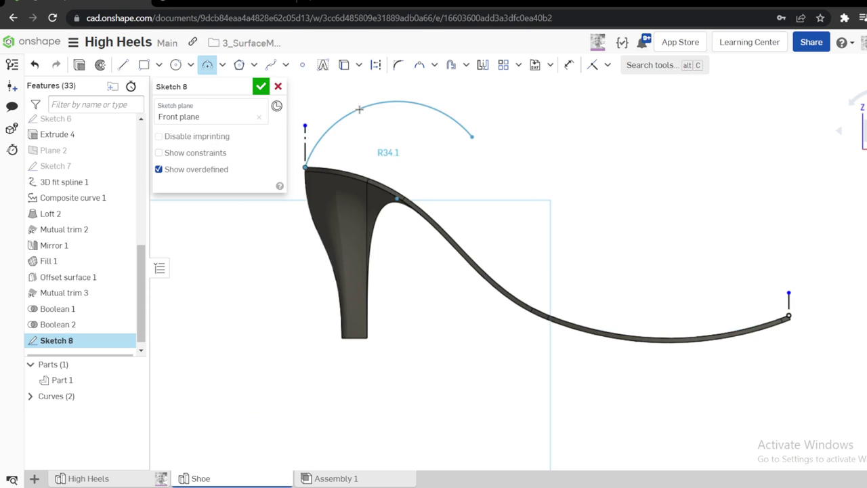
pyautogui.click(472, 136)
pyautogui.press('Escape')
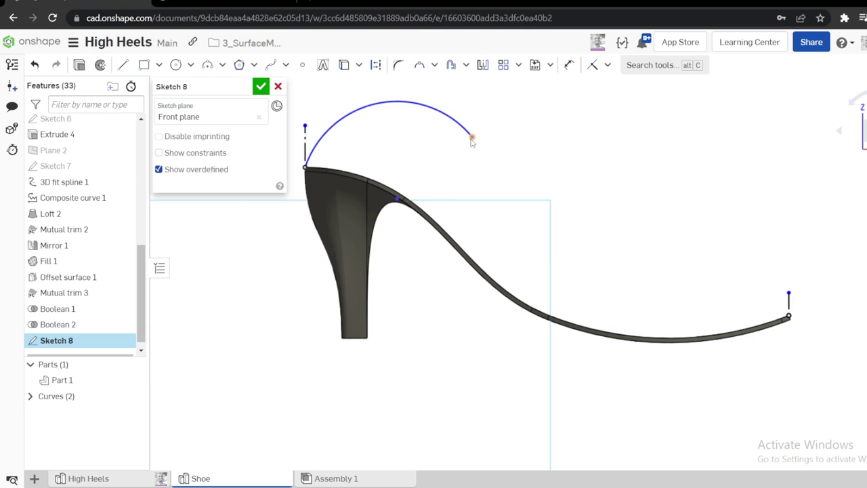
pyautogui.moveTo(472, 136); pyautogui.dragTo(360, 108)
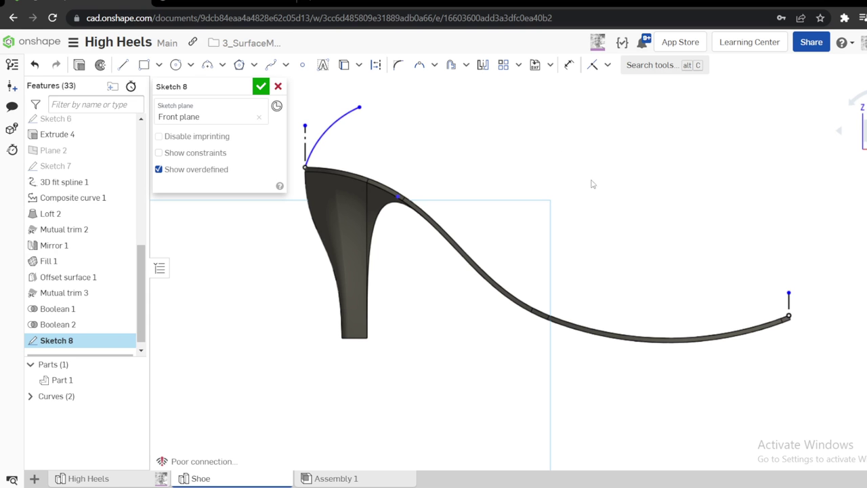
# Draw a Bezier curve from the sole's toe tip up to the instep and adjust both handles to round the toe and hollow the instep
pyautogui.press('s')
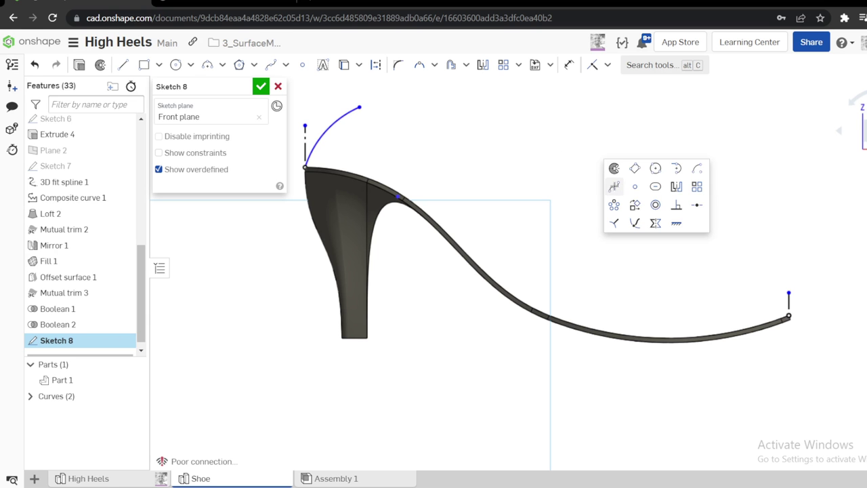
pyautogui.click(617, 189)
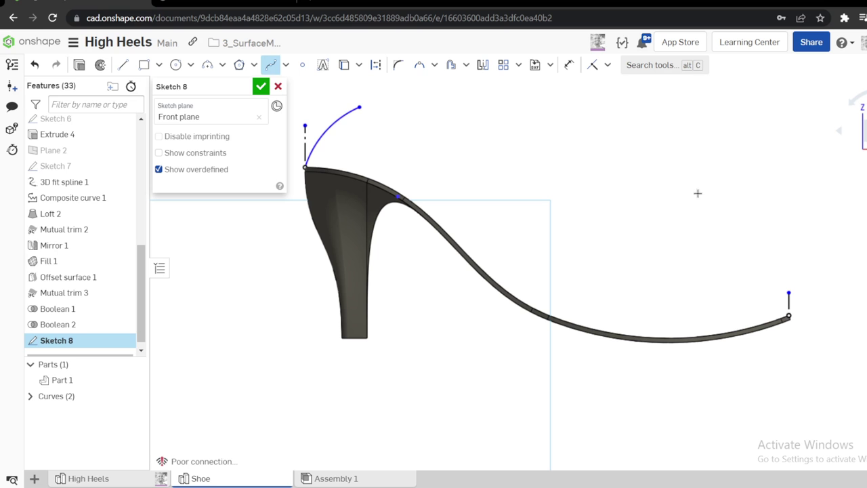
pyautogui.click(786, 313)
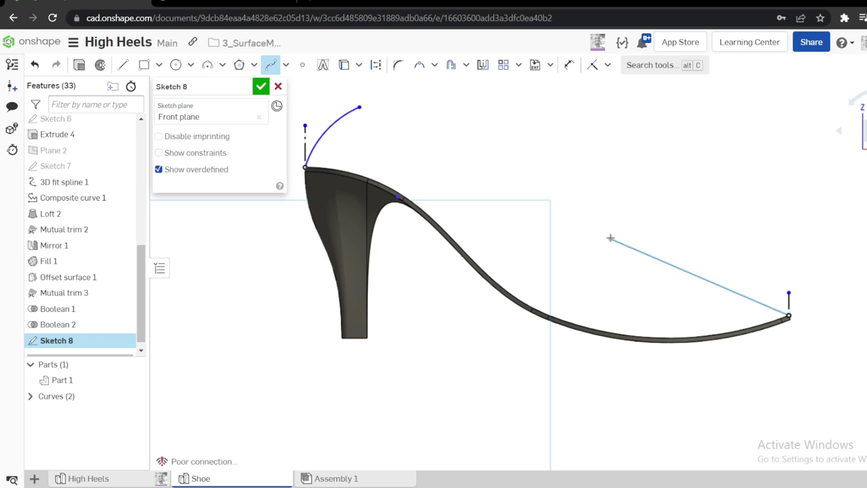
pyautogui.doubleClick(605, 214)
pyautogui.press('Escape')
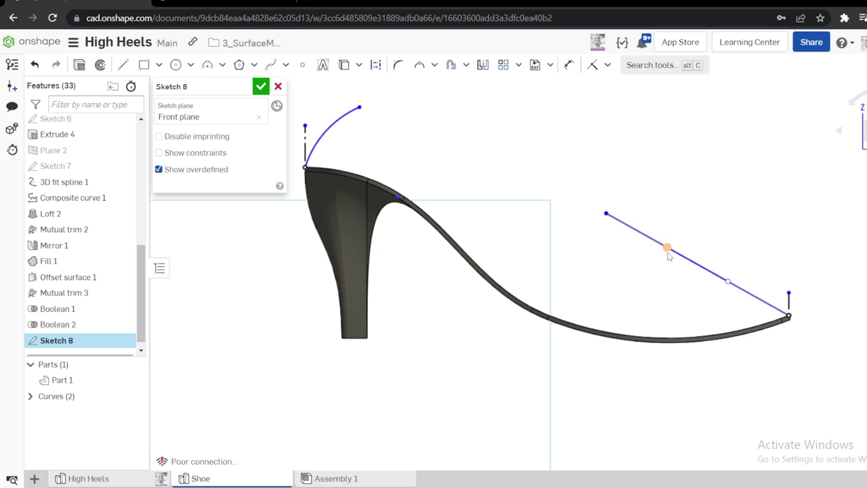
pyautogui.moveTo(666, 247); pyautogui.dragTo(636, 276)
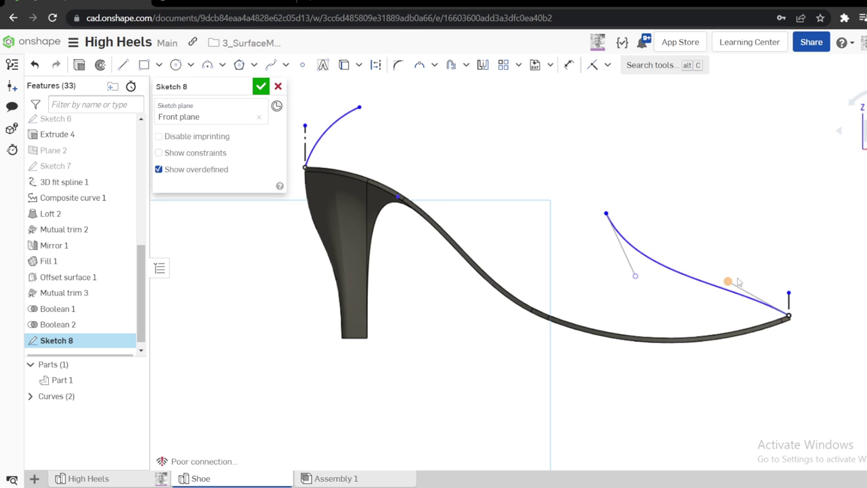
pyautogui.moveTo(738, 281); pyautogui.dragTo(804, 239)
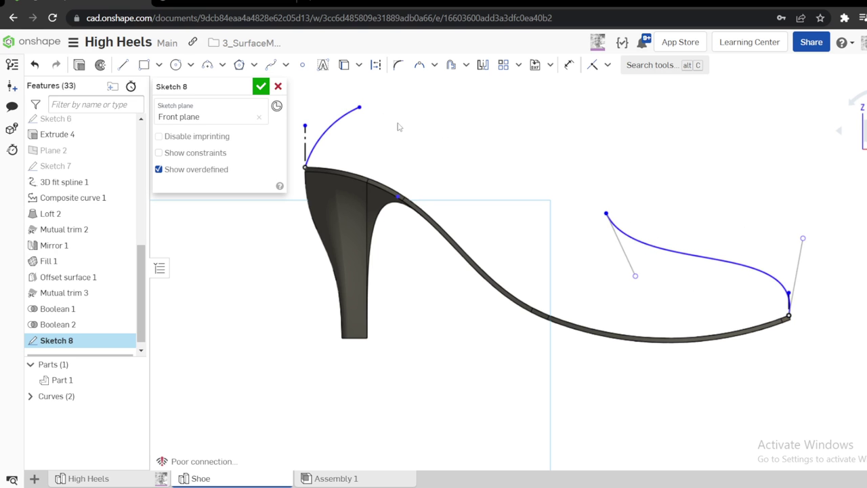
# Draw a second Bezier curve from above the heel to the toe curve's upper end, shape it into an S, and raise its start point
pyautogui.press('s')
pyautogui.click(437, 141)
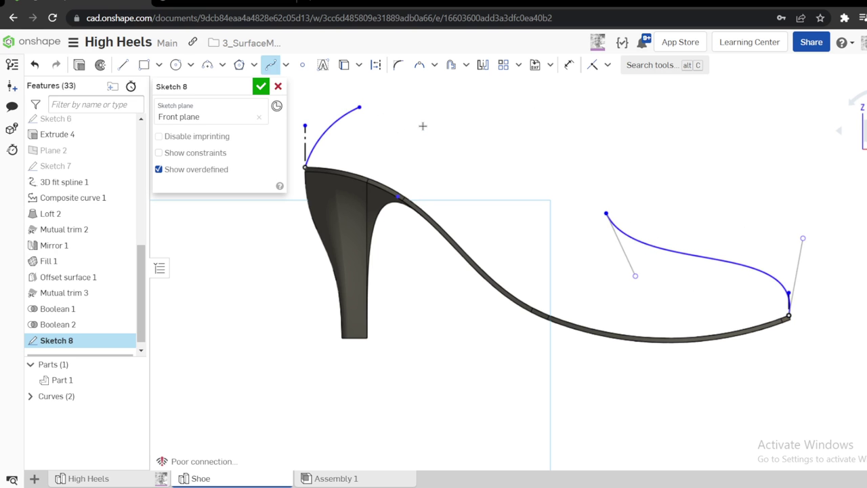
pyautogui.click(423, 126)
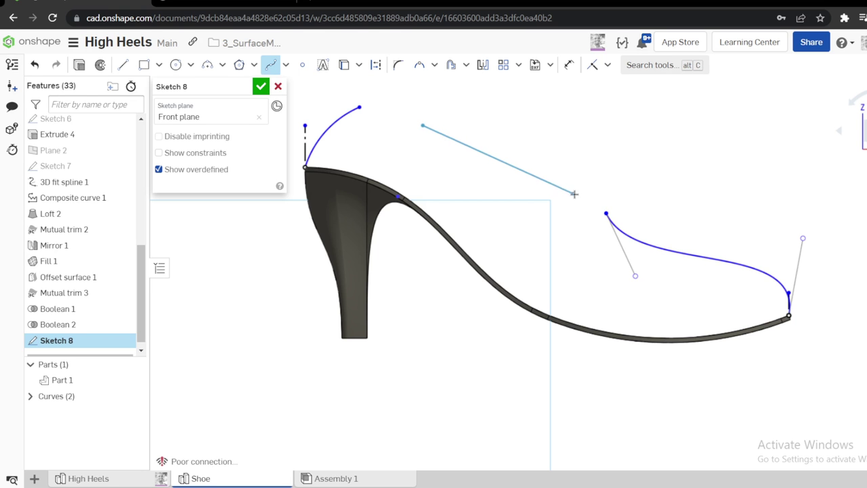
pyautogui.click(607, 212)
pyautogui.press('Escape')
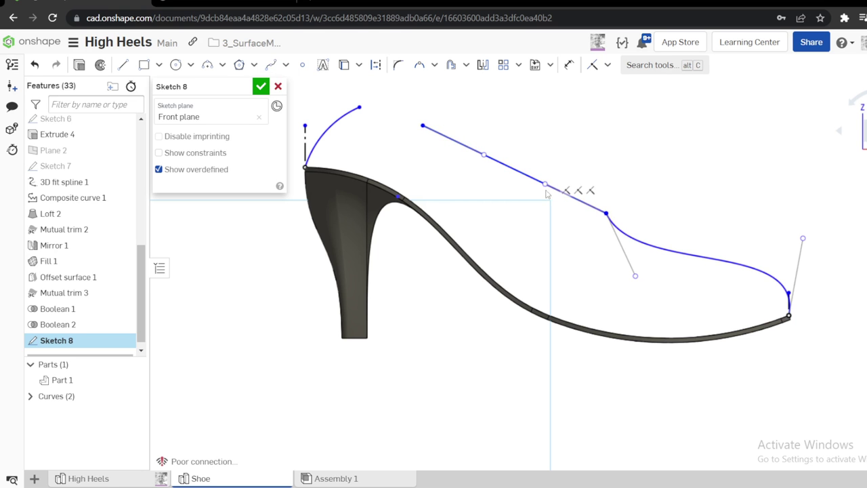
pyautogui.moveTo(546, 184); pyautogui.dragTo(527, 229)
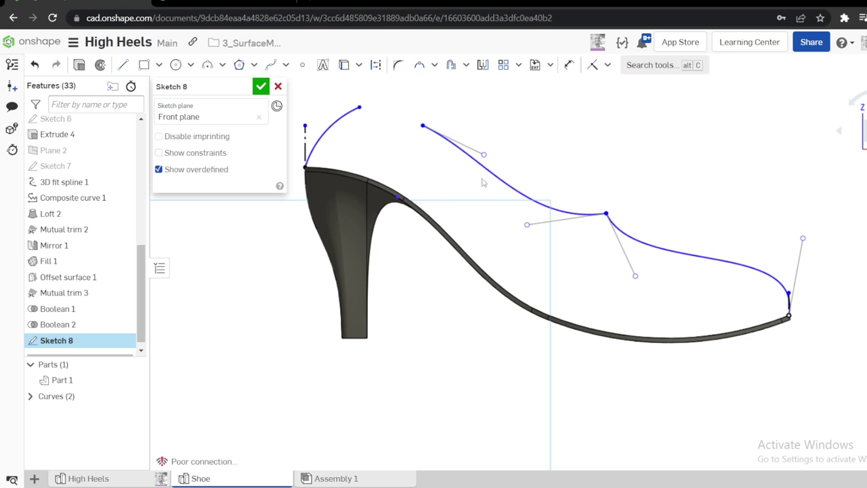
pyautogui.moveTo(484, 155); pyautogui.dragTo(500, 124)
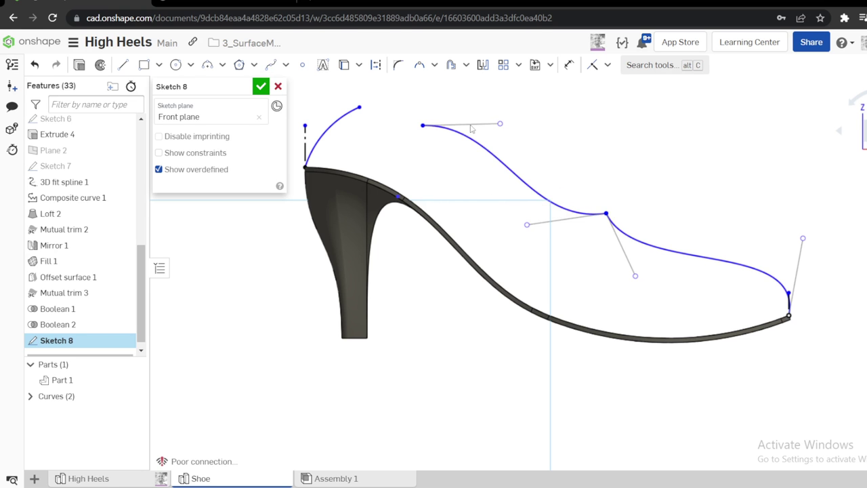
pyautogui.moveTo(427, 113); pyautogui.dragTo(426, 107)
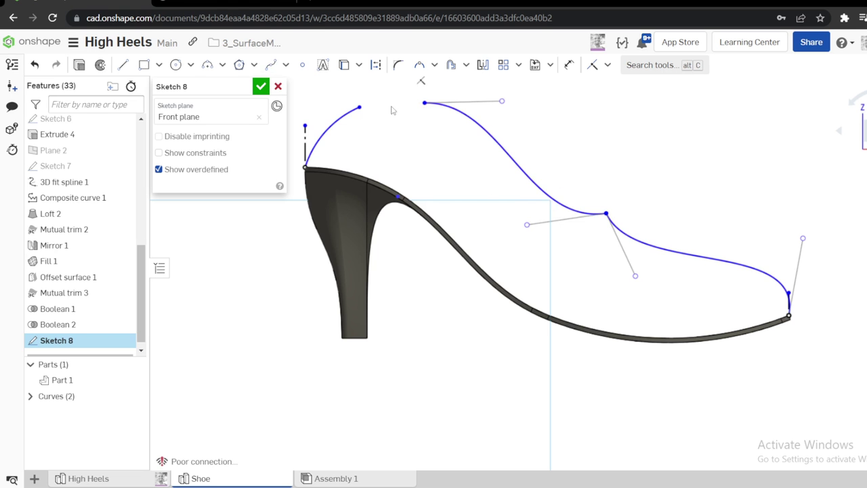
# Show Sketch 1 and set the height of the two Bezier curves' shared point above its horizontal baseline to 50 mm
pyautogui.scroll(-2, 424, 136)
pyautogui.scroll(2, 393, 107)
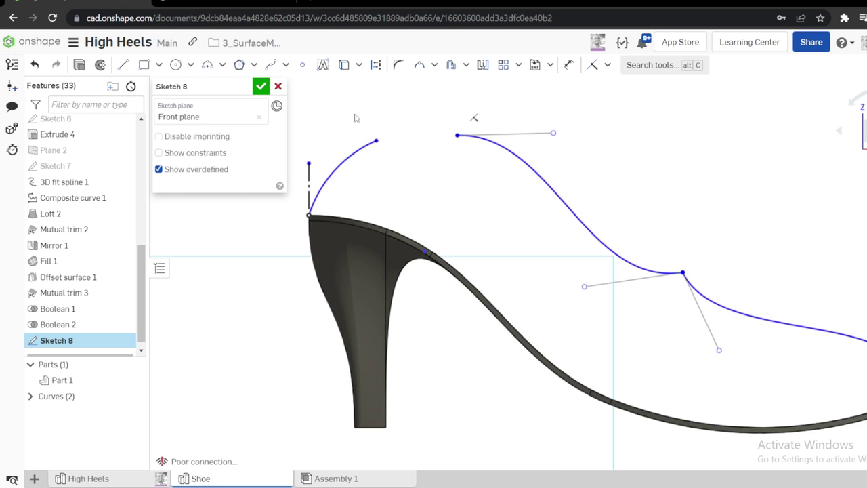
pyautogui.scroll(-1, 414, 140)
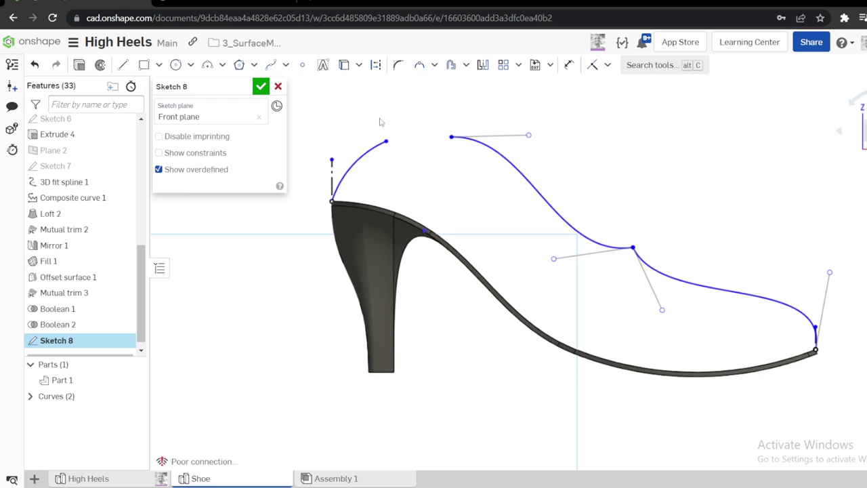
pyautogui.press('d')
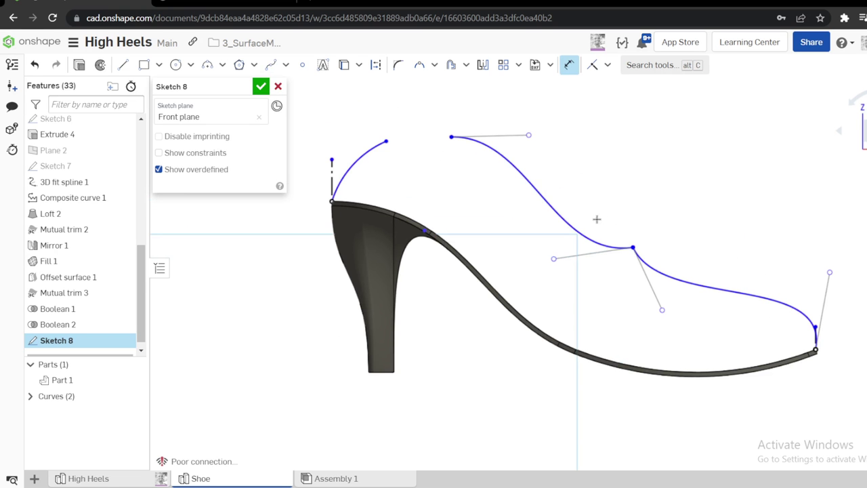
pyautogui.press('Escape')
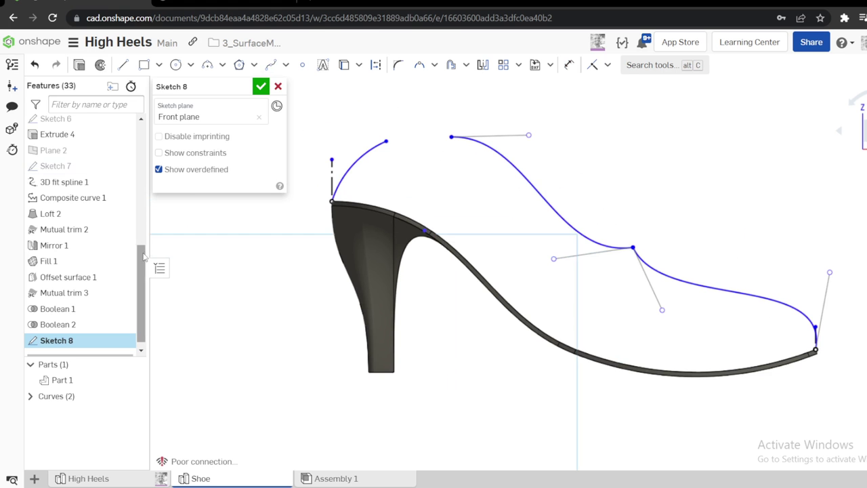
pyautogui.moveTo(141, 252); pyautogui.dragTo(159, 130)
pyautogui.click(123, 200)
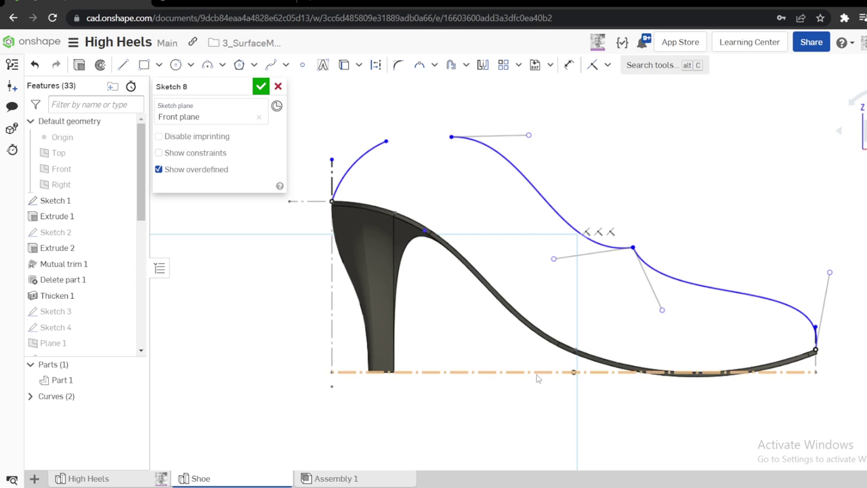
pyautogui.press('u')
pyautogui.click(632, 247)
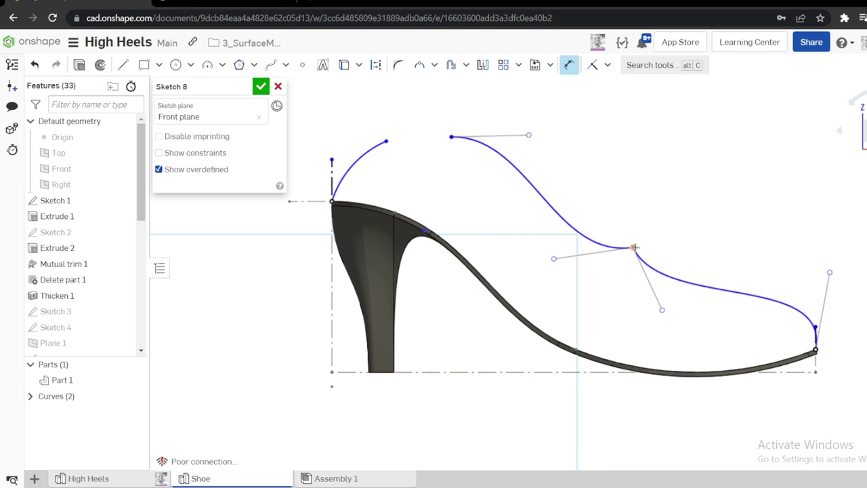
pyautogui.click(574, 371)
pyautogui.click(855, 315)
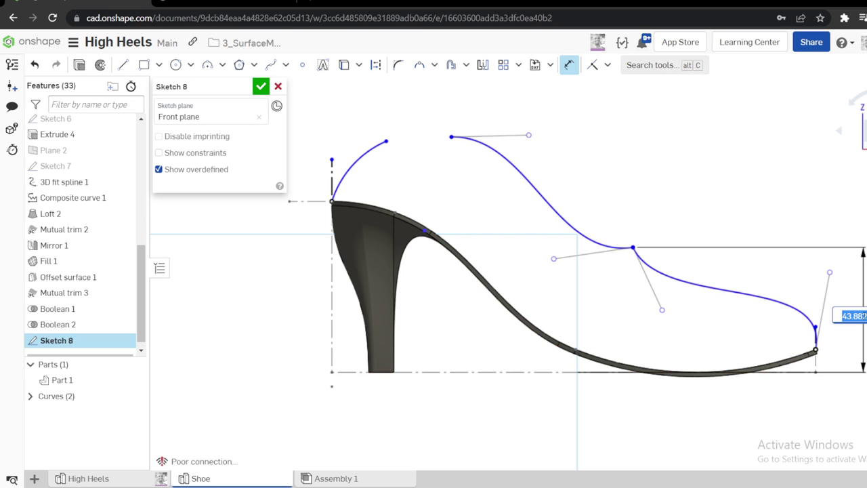
pyautogui.write('50')
pyautogui.press('Return')
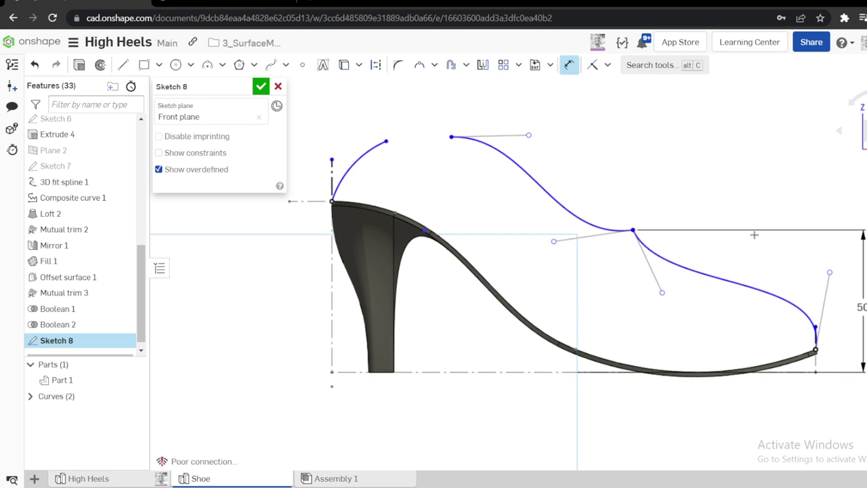
# Set the horizontal distance between the heel arc's upper end and the vertical construction line at the heel to 20 mm
pyautogui.click(387, 141)
pyautogui.click(332, 163)
pyautogui.click(366, 105)
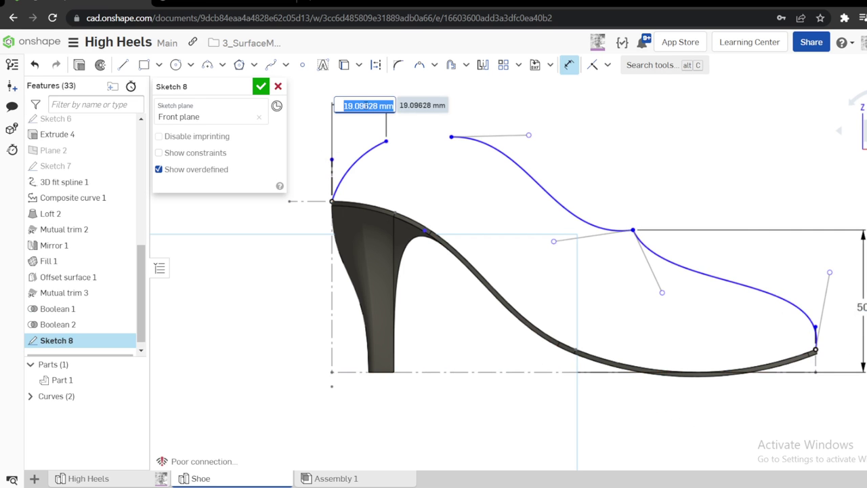
pyautogui.write('20')
pyautogui.press('Return')
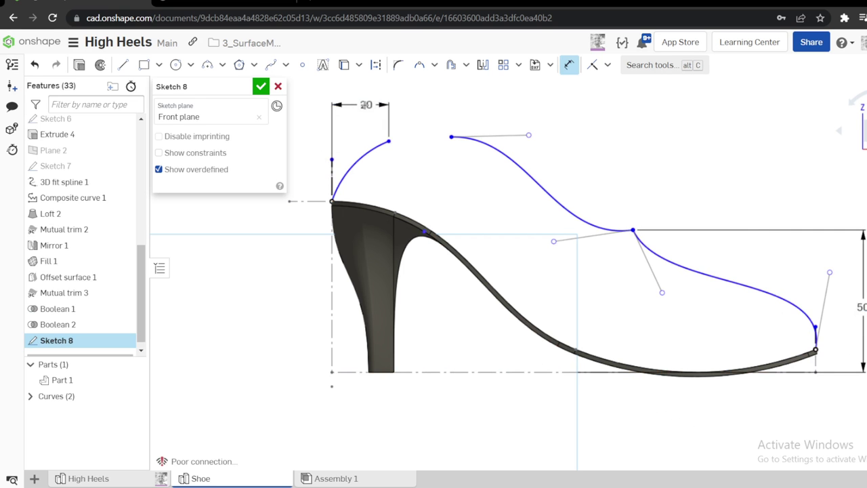
# Dimension the heel arc of the upper's side profile with a radius of 55 mm
pyautogui.press('Escape')
pyautogui.press('d')
pyautogui.click(364, 165)
pyautogui.click(376, 179)
pyautogui.write('55')
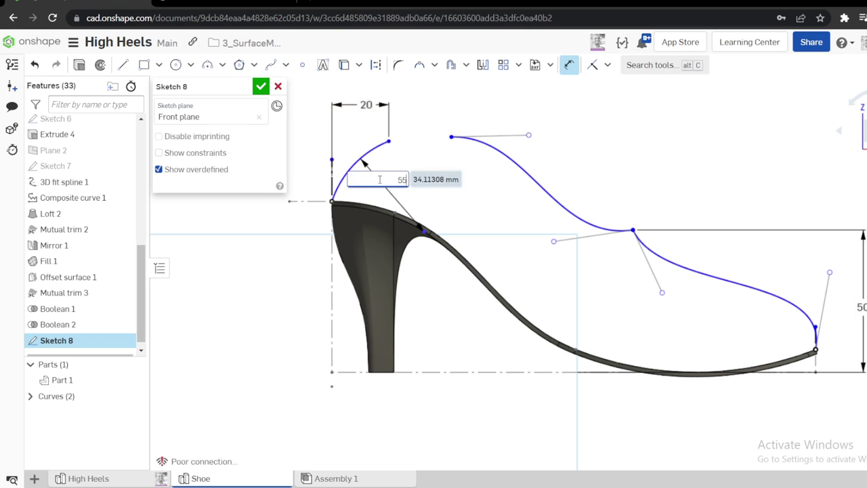
pyautogui.press('Return')
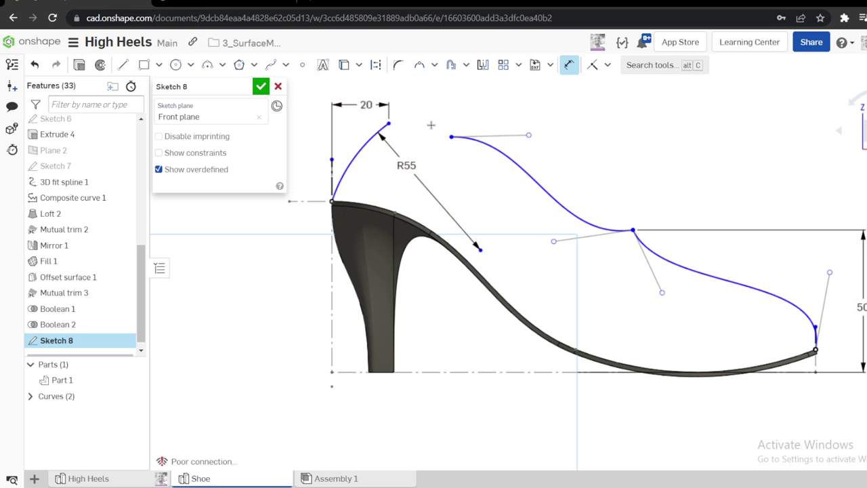
pyautogui.press('Escape')
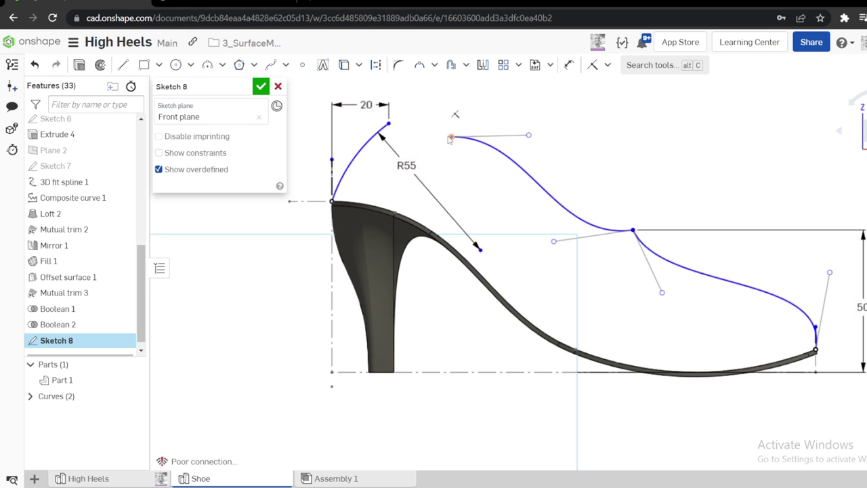
# Join the free start point of the S-shaped Bezier curve to the heel arc's upper end
pyautogui.moveTo(450, 138); pyautogui.dragTo(391, 126)
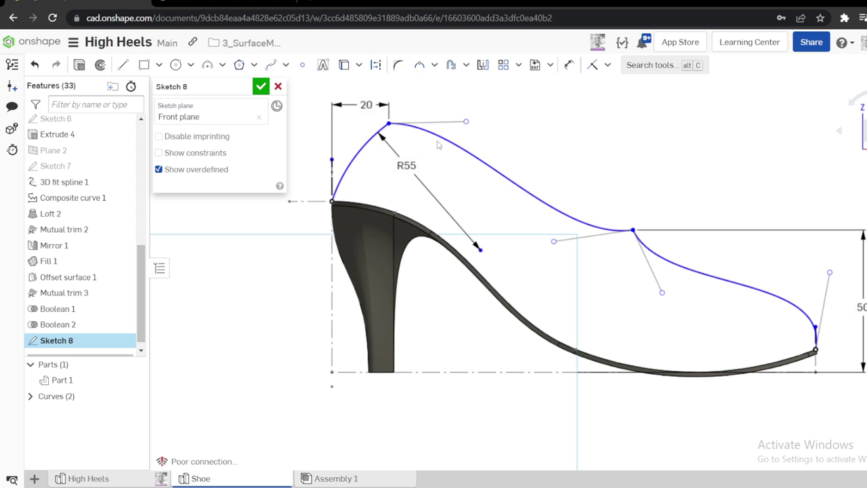
pyautogui.moveTo(390, 124); pyautogui.dragTo(427, 92)
pyautogui.scroll(-2, 522, 179)
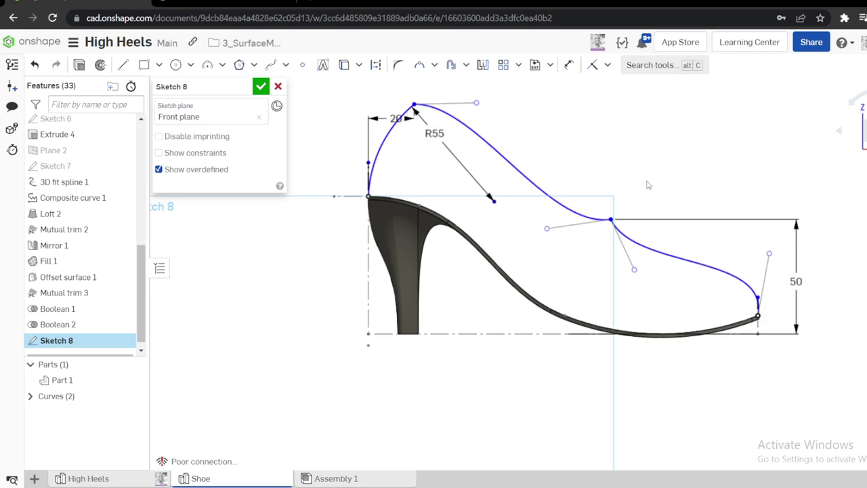
# Set the horizontal distance between the two Bezier curves' shared point and the sole's toe tip to 65 mm
pyautogui.press('d')
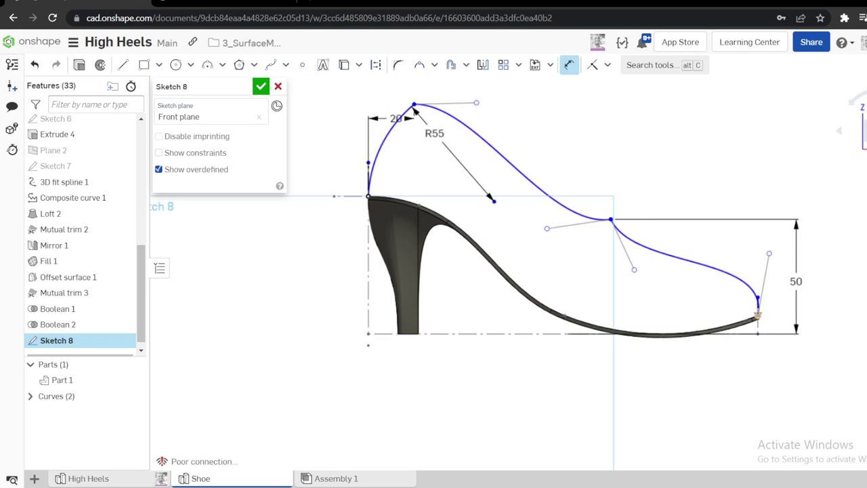
pyautogui.click(758, 313)
pyautogui.click(704, 164)
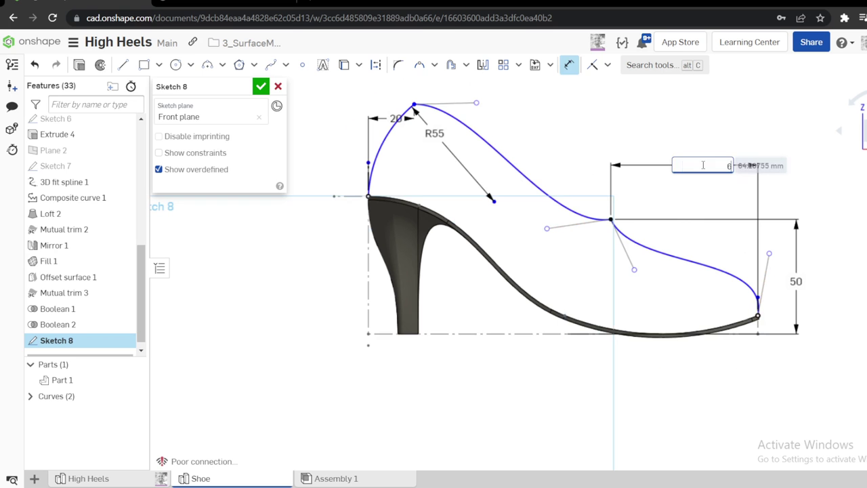
pyautogui.write('65')
pyautogui.press('Return')
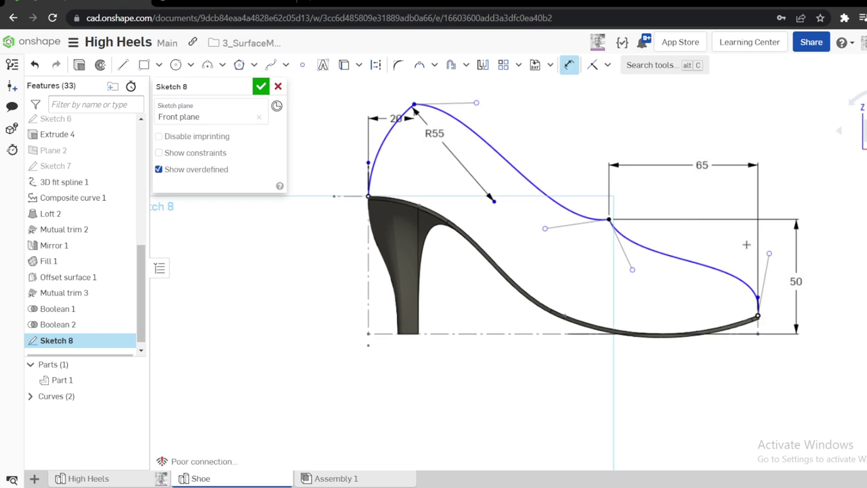
# Dimension the spline handle at the toe end with a length of 34 mm
pyautogui.scroll(2, 746, 250)
pyautogui.click(777, 284)
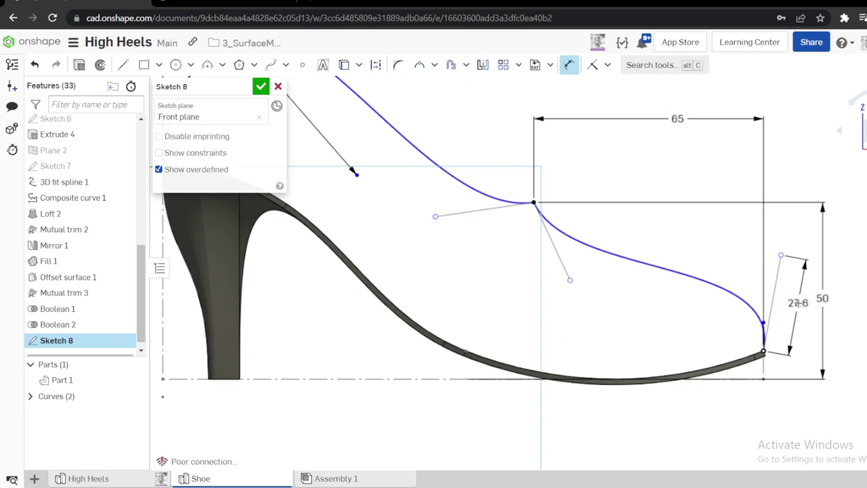
pyautogui.click(798, 303)
pyautogui.write('34')
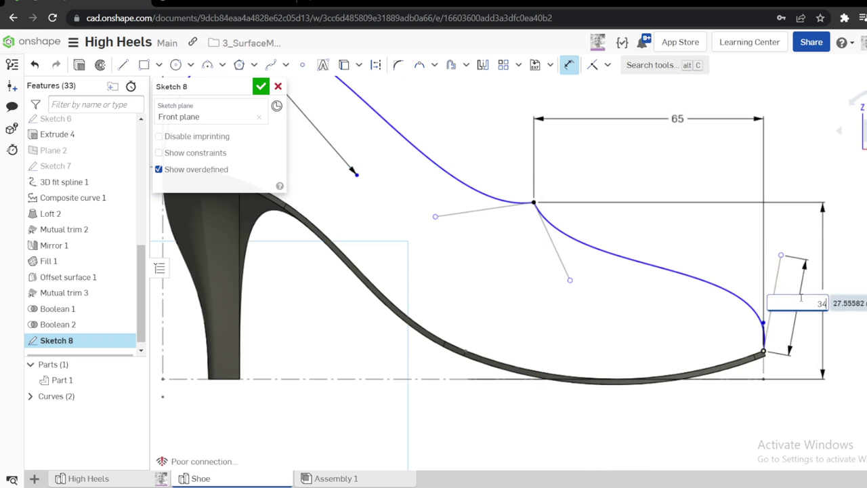
pyautogui.press('Return')
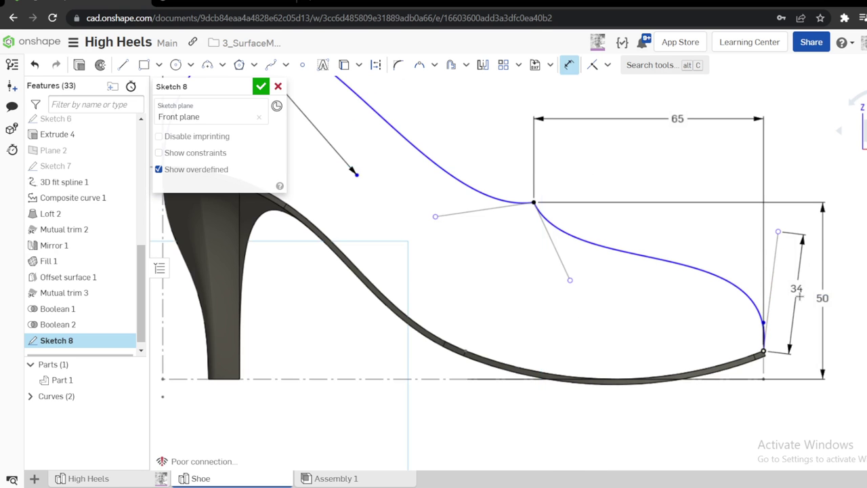
# Dimension the angle between the toe-end spline handle and the horizontal base construction line as 100°
pyautogui.click(773, 268)
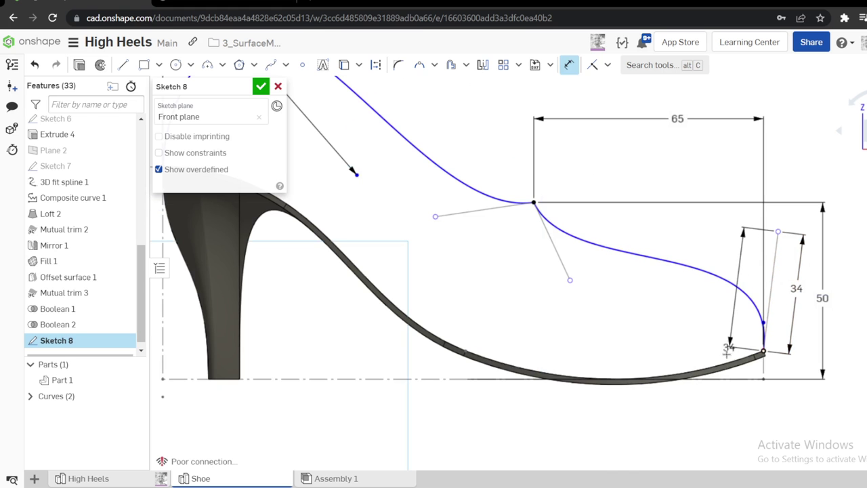
pyautogui.click(726, 377)
pyautogui.click(709, 319)
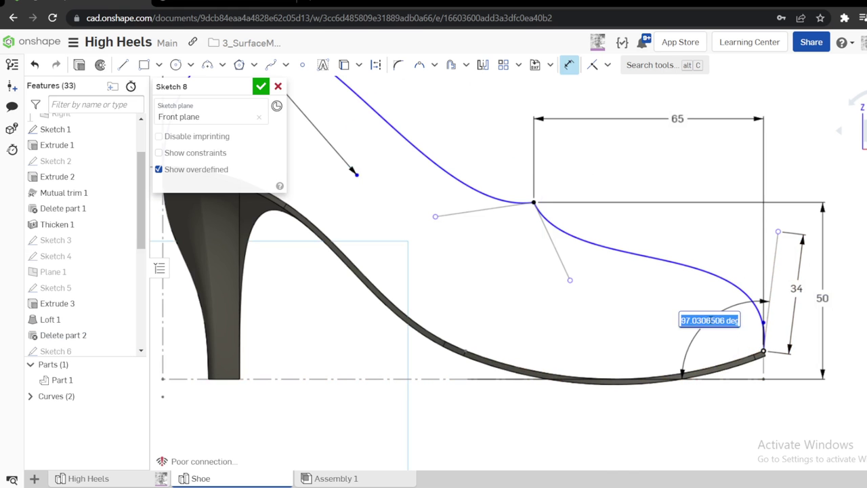
pyautogui.write('100')
pyautogui.press('Return')
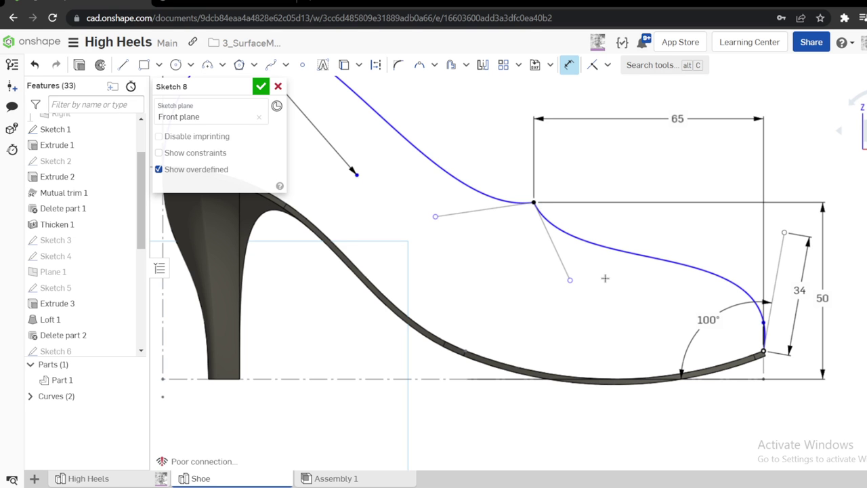
# Dimension the front spline's handle at the shared middle point with a length of 25 mm
pyautogui.click(563, 256)
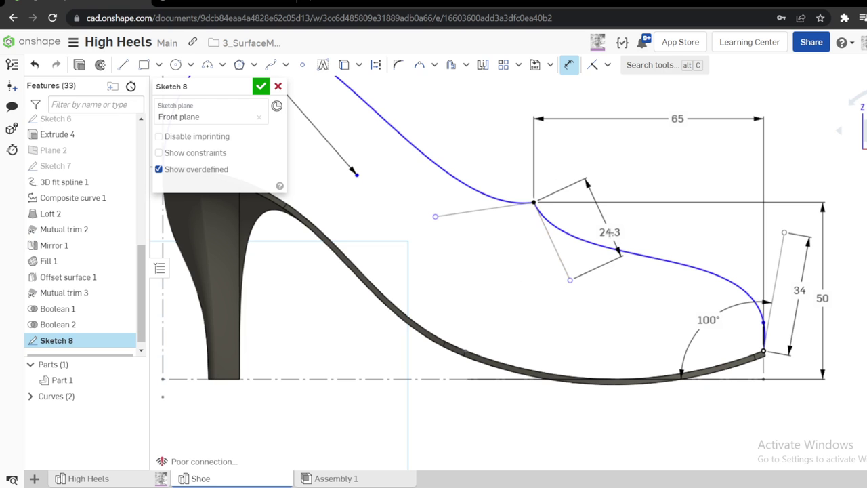
pyautogui.click(608, 232)
pyautogui.write('25')
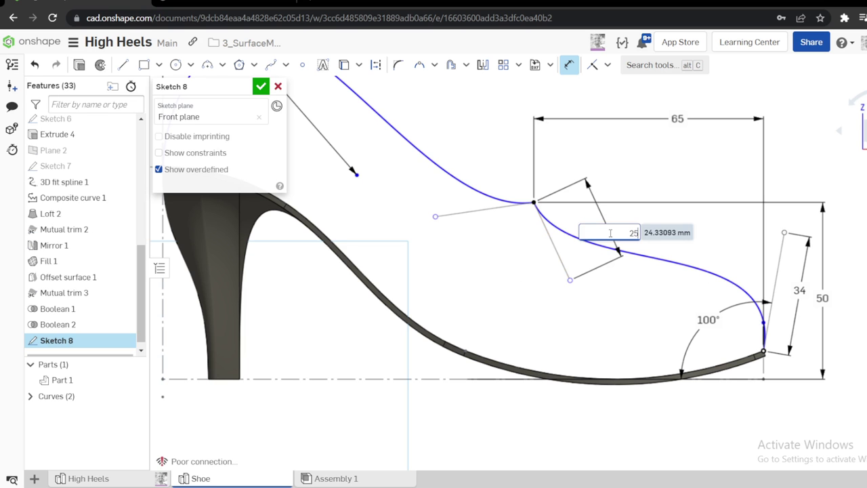
pyautogui.press('Return')
# Set the angle between the front spline's 25 mm handle and the base construction line to 60°
pyautogui.click(554, 241)
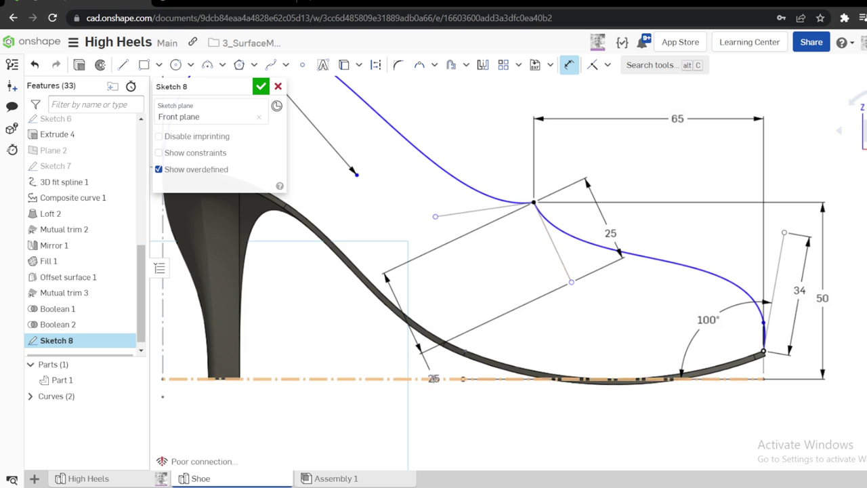
pyautogui.click(434, 378)
pyautogui.click(487, 294)
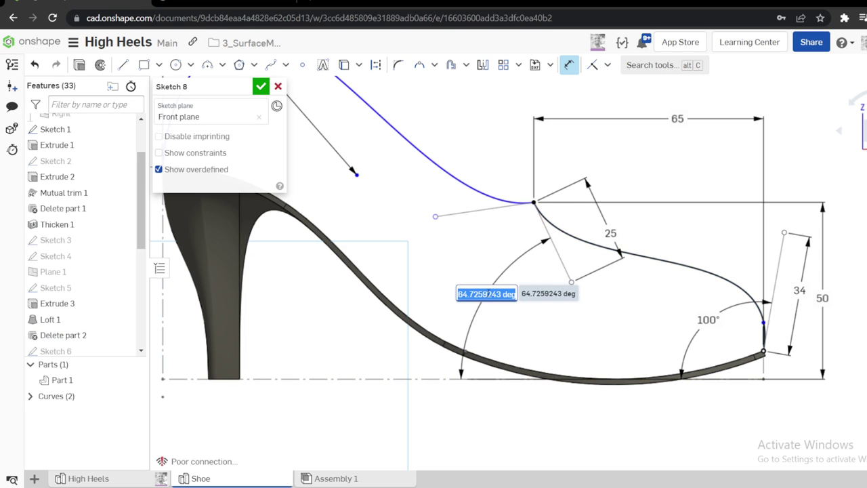
pyautogui.write('60')
pyautogui.press('Return')
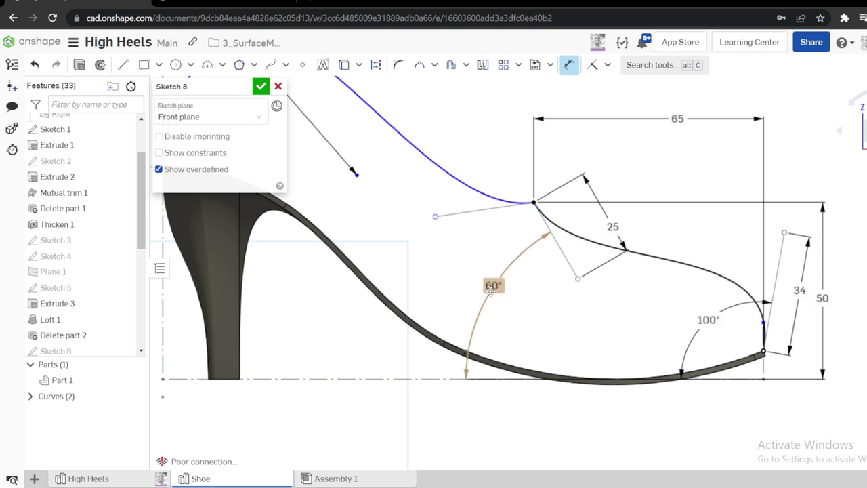
# Dimension the rear spline's handle at the shared middle point with a length of 40 mm
pyautogui.scroll(-2, 662, 274)
pyautogui.scroll(3, 545, 187)
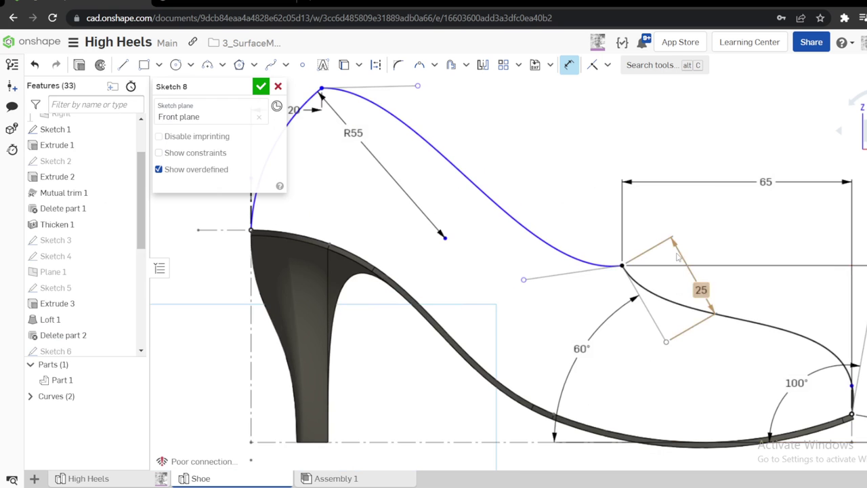
pyautogui.click(580, 271)
pyautogui.click(568, 227)
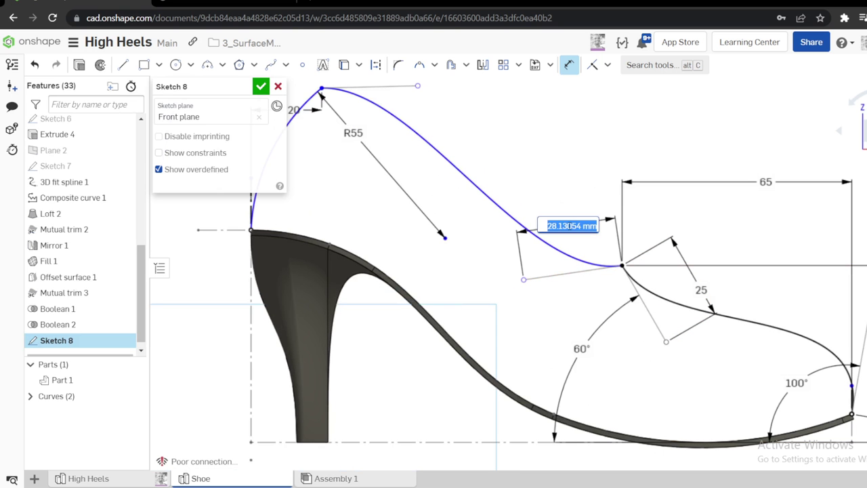
pyautogui.write('40')
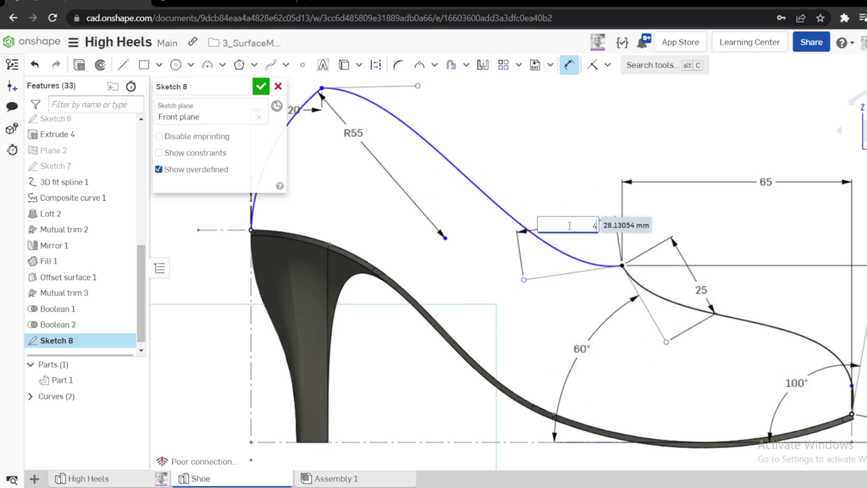
pyautogui.press('Return')
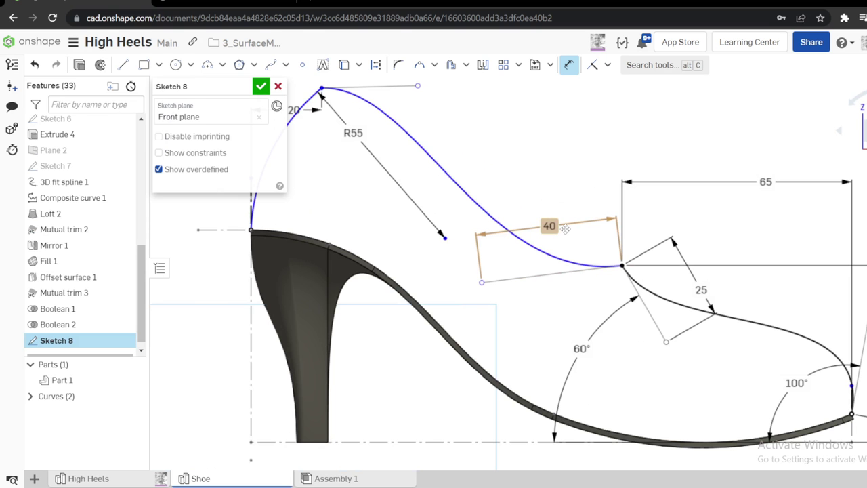
# Set the angle between the rear spline's 40 mm handle and the base construction line to 12°
pyautogui.click(529, 276)
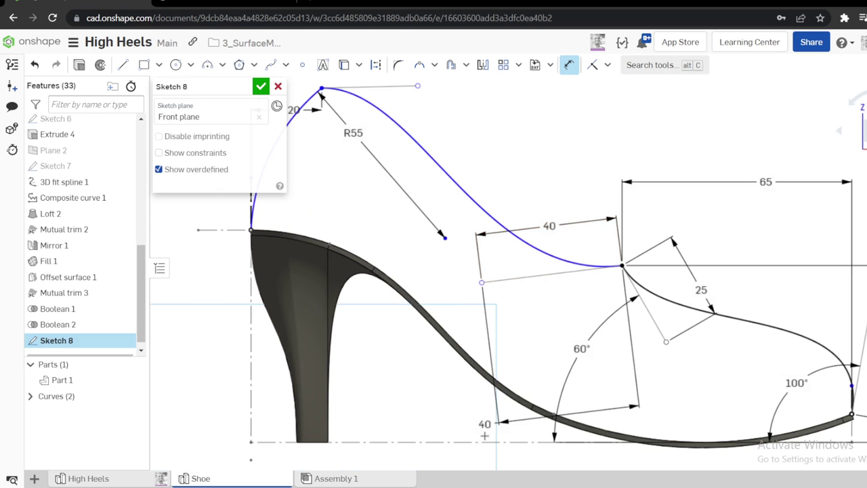
pyautogui.click(482, 442)
pyautogui.click(520, 356)
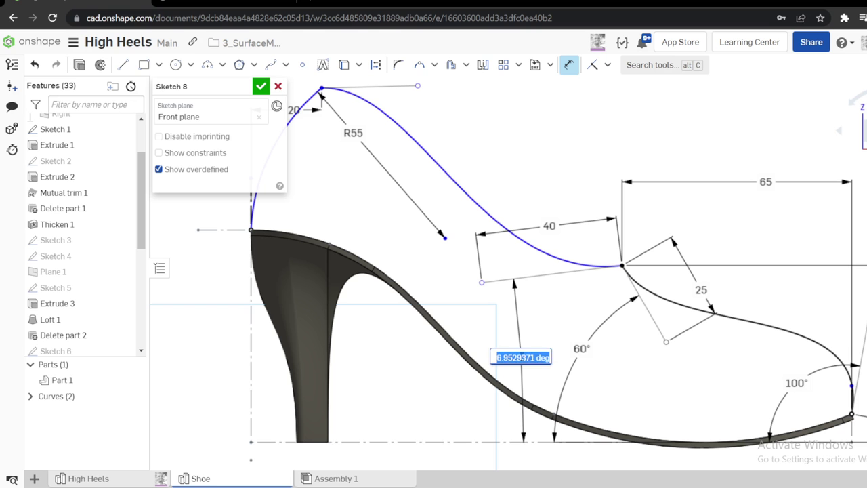
pyautogui.write('12')
pyautogui.press('Return')
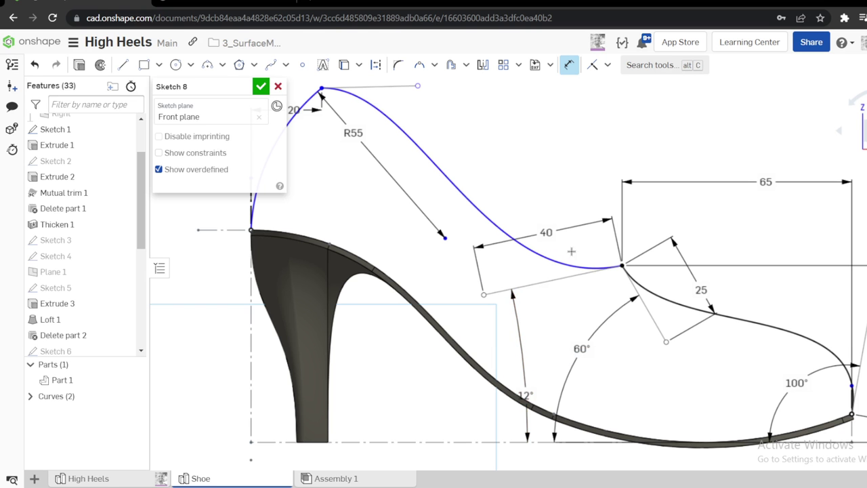
# Dimension the rear spline's handle at the top point above the heel with a length of 26 mm
pyautogui.scroll(-3, 550, 282)
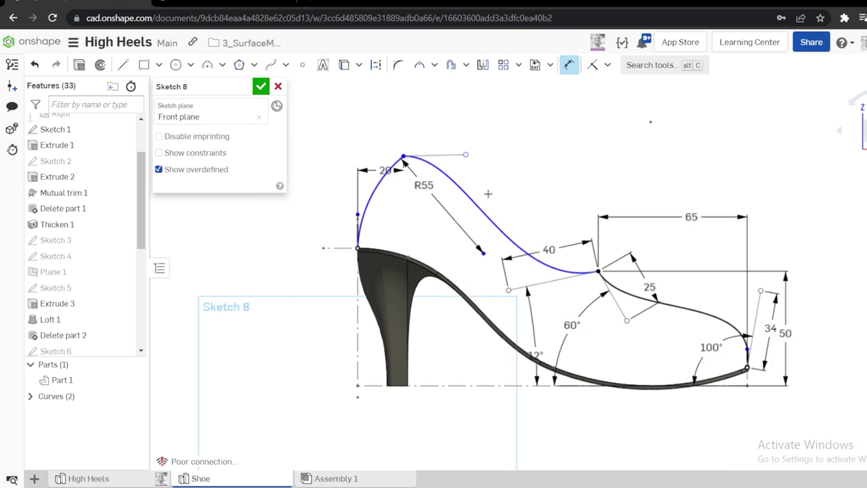
pyautogui.click(447, 155)
pyautogui.write('26')
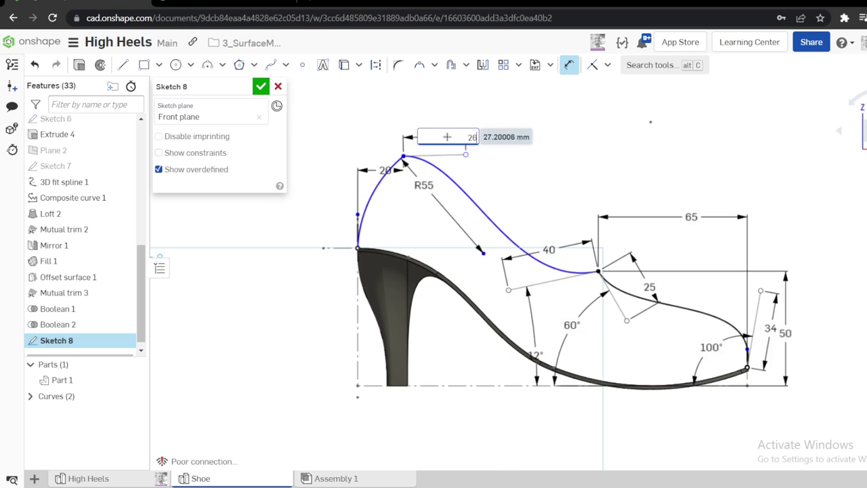
pyautogui.press('Return')
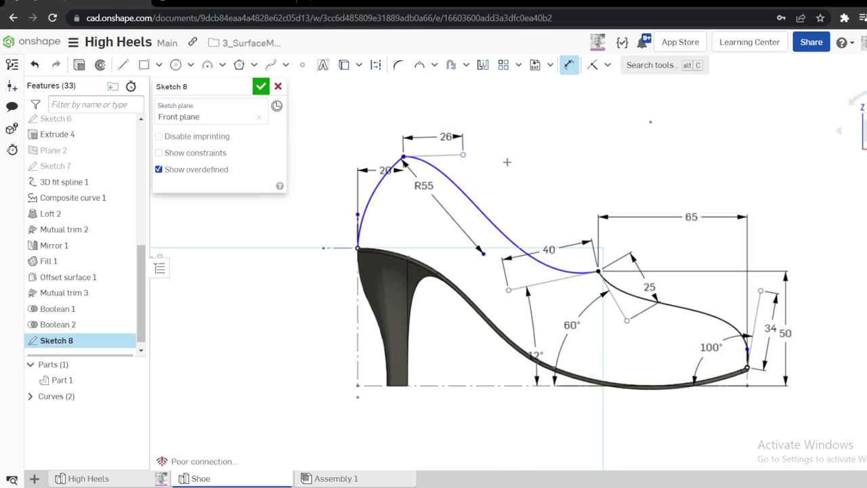
pyautogui.press('Escape')
pyautogui.moveTo(464, 155); pyautogui.dragTo(462, 180)
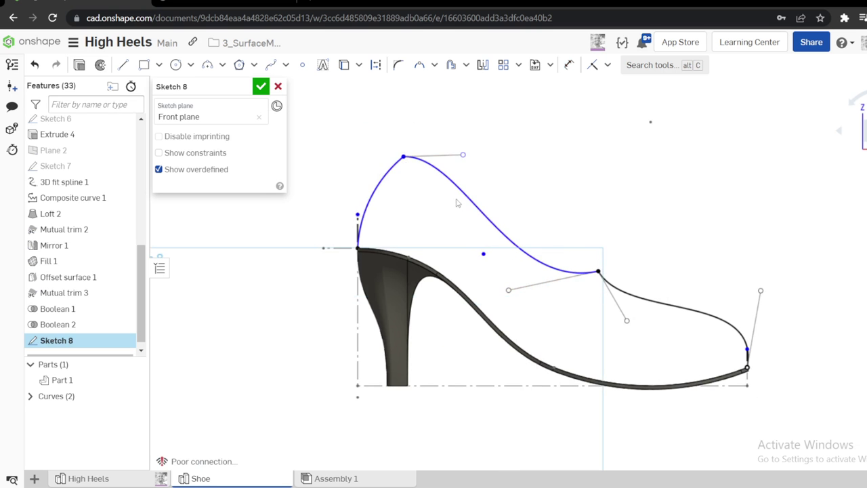
pyautogui.hotkey('ctrl', 'z')
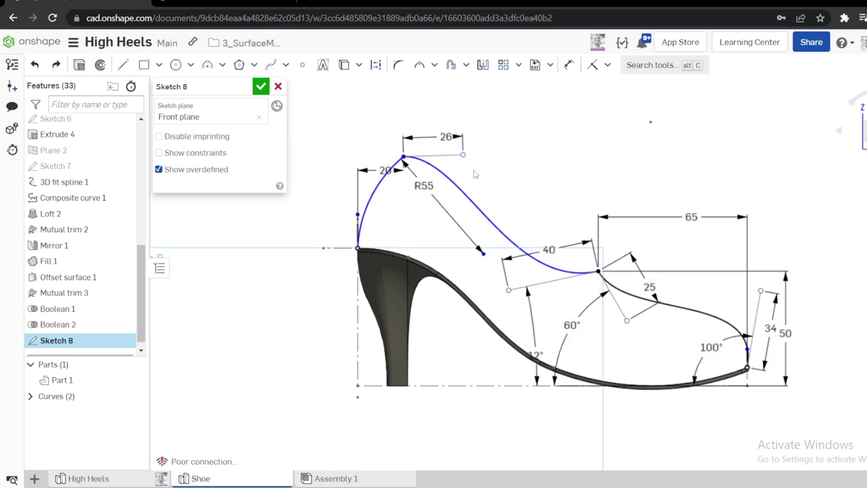
pyautogui.moveTo(463, 155); pyautogui.dragTo(448, 166)
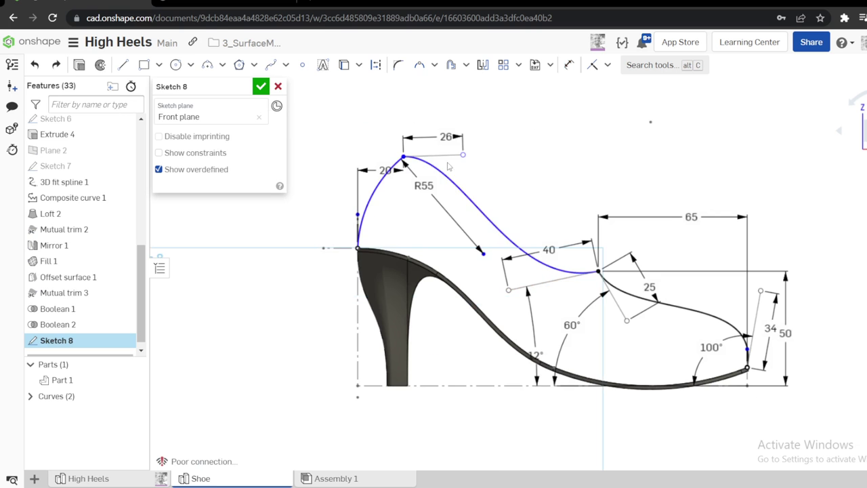
# Fix the top point where the heel arc meets the rear spline, and tilt its spline handle downward
pyautogui.rightClick(403, 161)
pyautogui.click(475, 208)
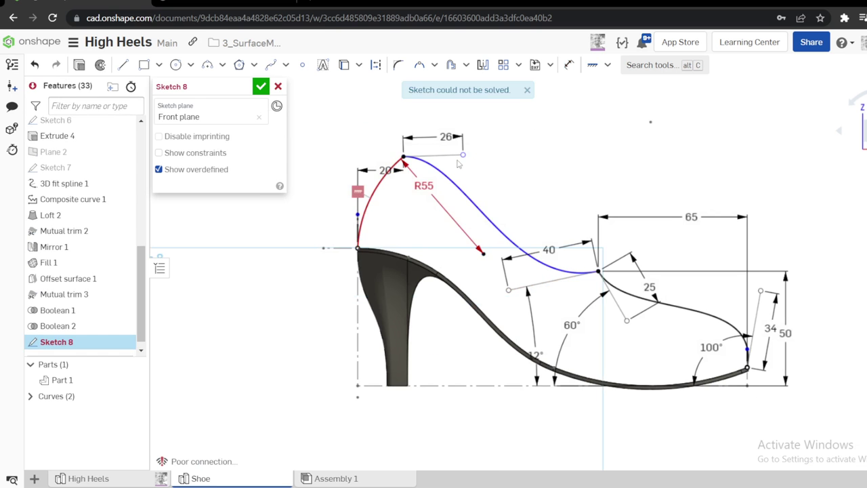
pyautogui.moveTo(463, 155); pyautogui.dragTo(460, 175)
# Dimension the angle between the top 26 mm spline handle and the base construction line as 16°
pyautogui.press('d')
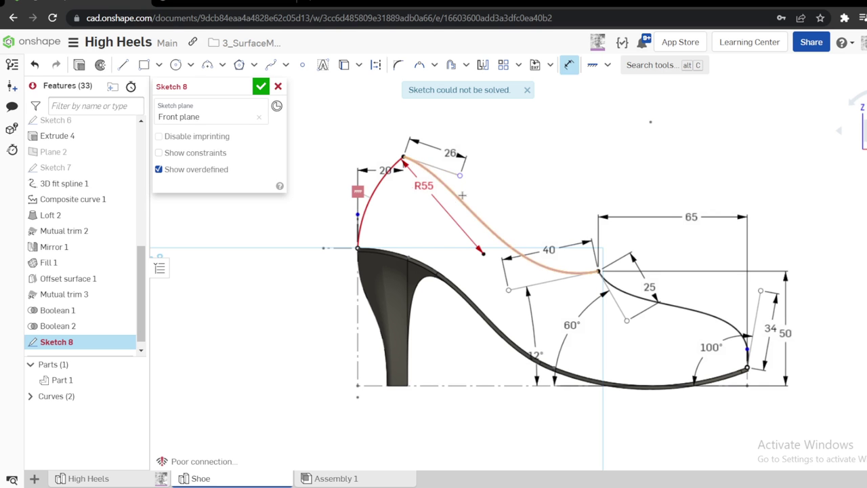
pyautogui.click(425, 167)
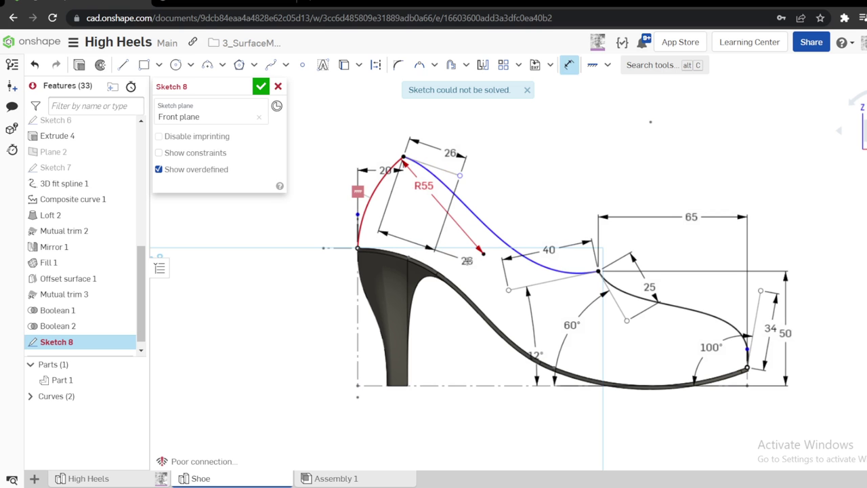
pyautogui.click(454, 385)
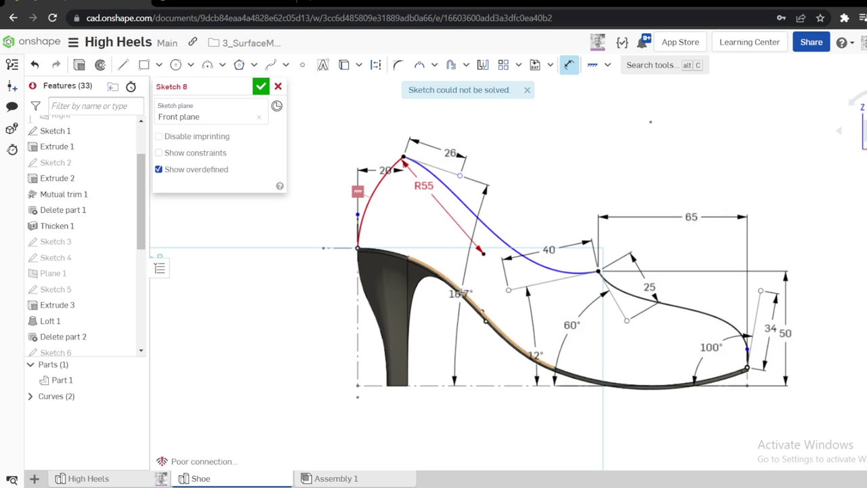
pyautogui.click(451, 264)
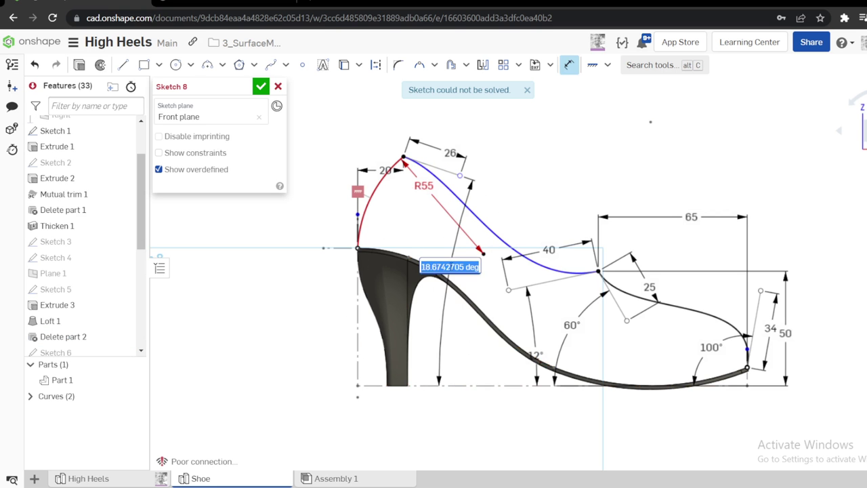
pyautogui.write('16')
pyautogui.press('Return')
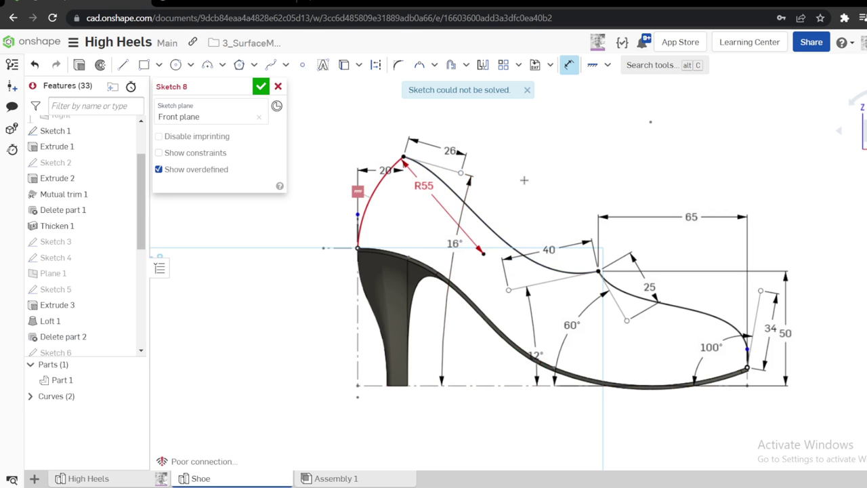
pyautogui.press('Escape')
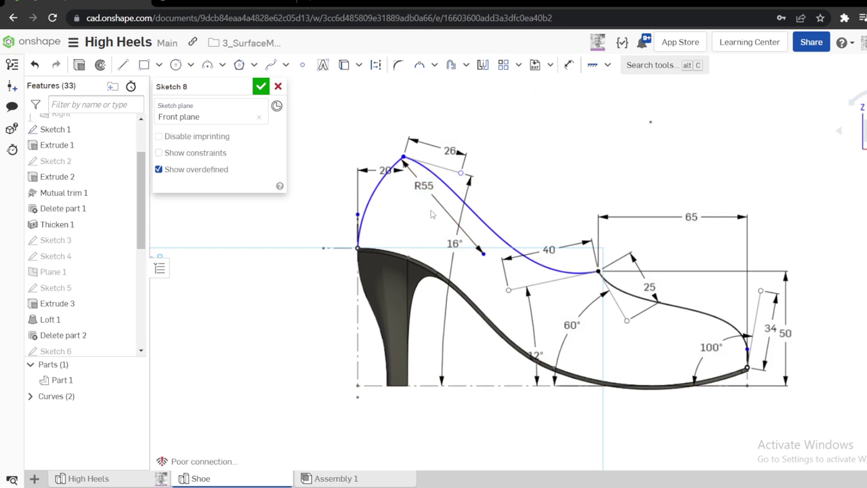
# Reposition the horizontal 20 mm dimension above the top point so it clears the heel arc
pyautogui.moveTo(385, 170); pyautogui.dragTo(377, 110)
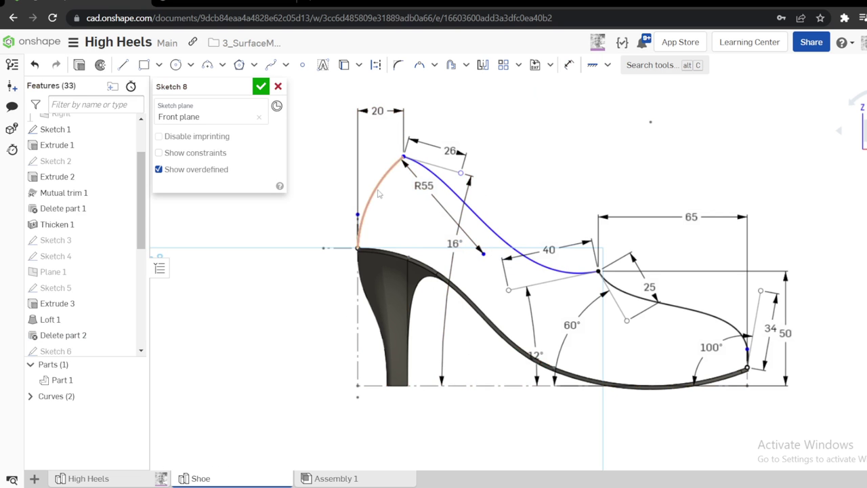
pyautogui.scroll(3, 395, 162)
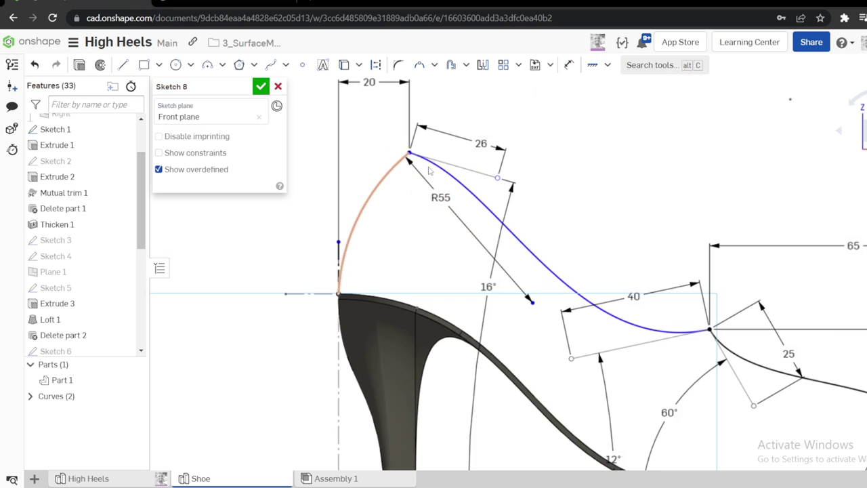
pyautogui.moveTo(503, 184)
pyautogui.mouseDown()
pyautogui.moveTo(501, 161)
pyautogui.moveTo(517, 186)
pyautogui.mouseUp()
pyautogui.scroll(-1, 588, 191)
pyautogui.scroll(-1, 588, 192)
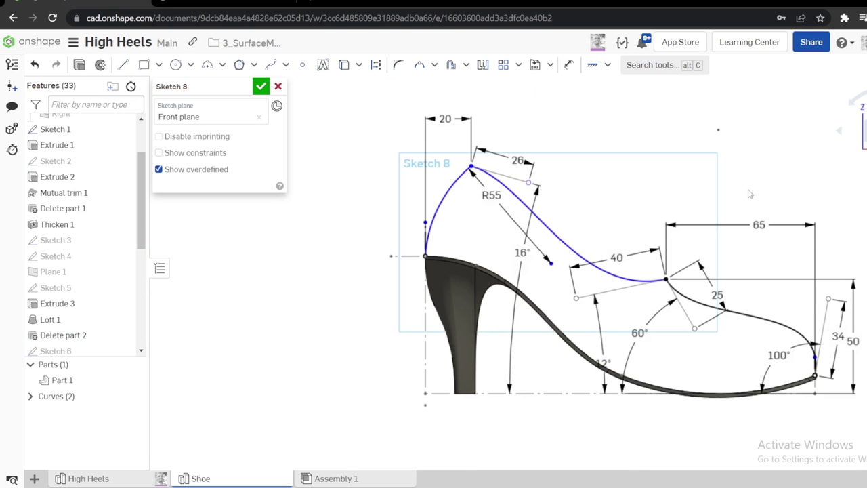
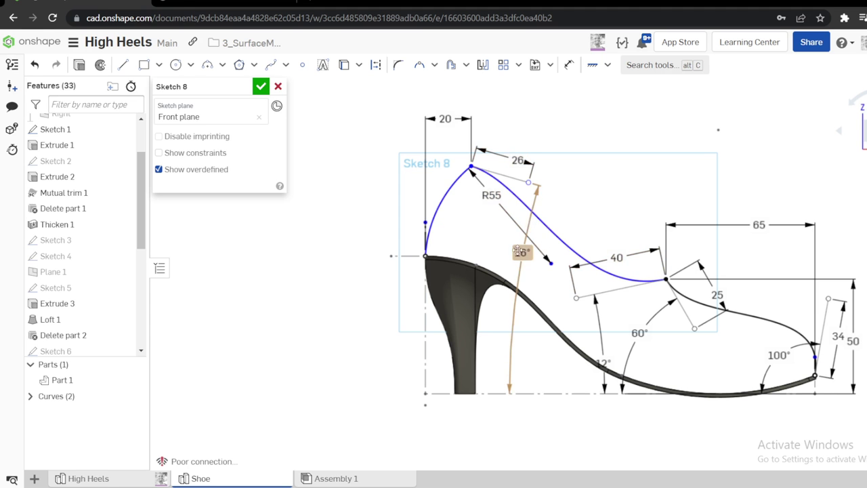
# Dimension the height of the top point above the base construction line as 100 mm and finish Sketch 8
pyautogui.press('d')
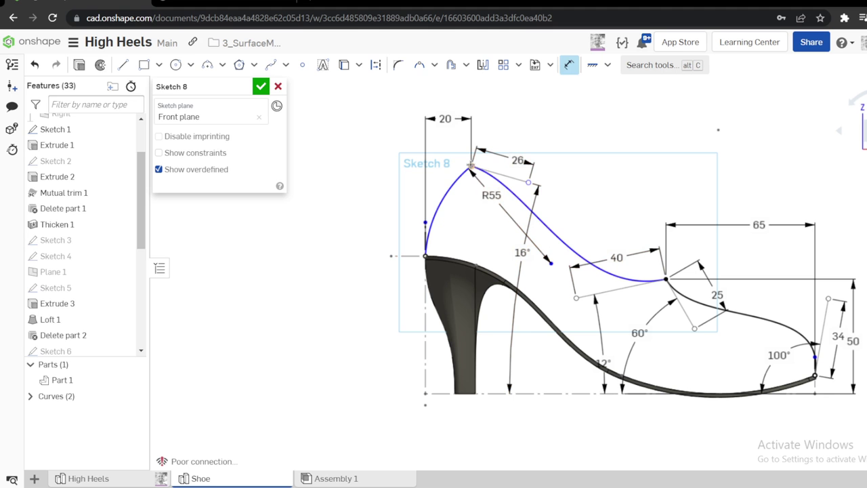
pyautogui.click(426, 391)
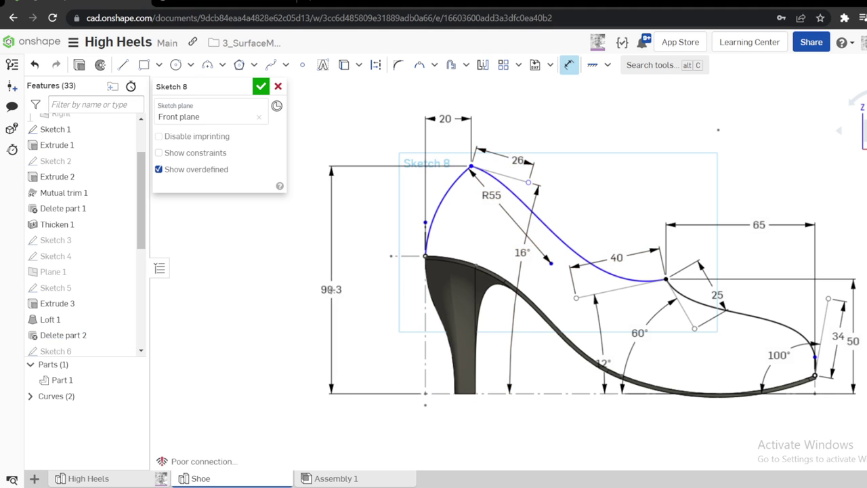
pyautogui.click(332, 289)
pyautogui.write('1')
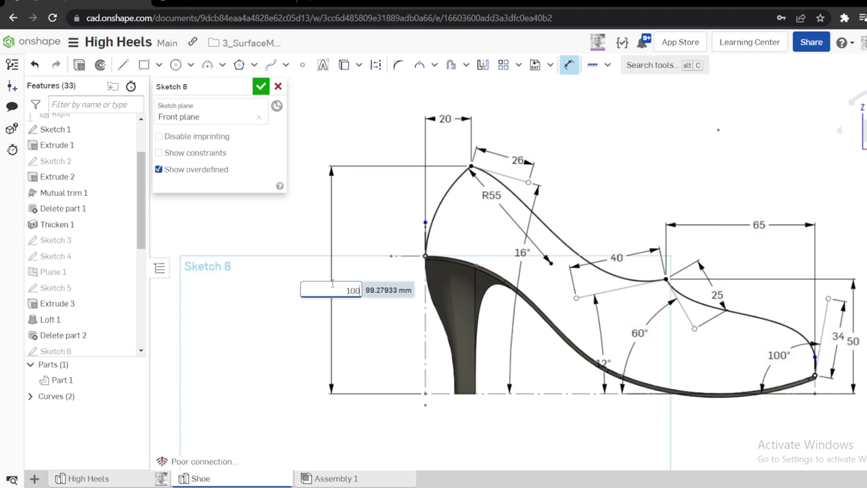
pyautogui.write('00')
pyautogui.press('Return')
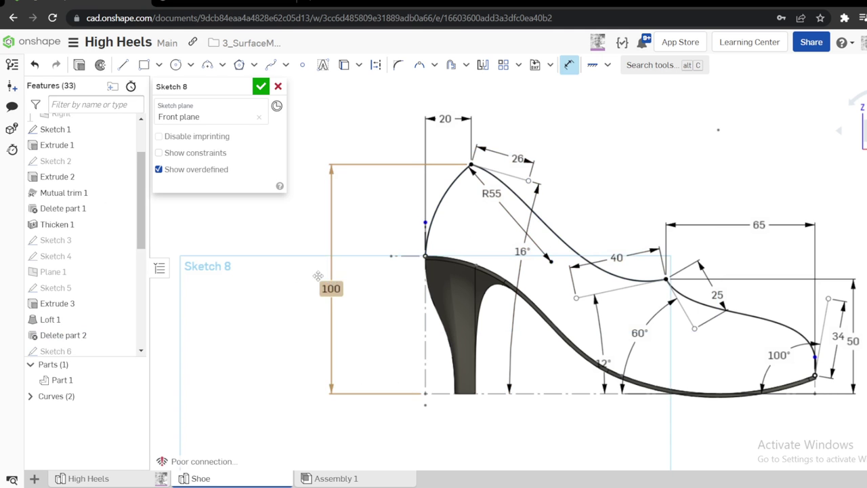
pyautogui.scroll(4, 463, 178)
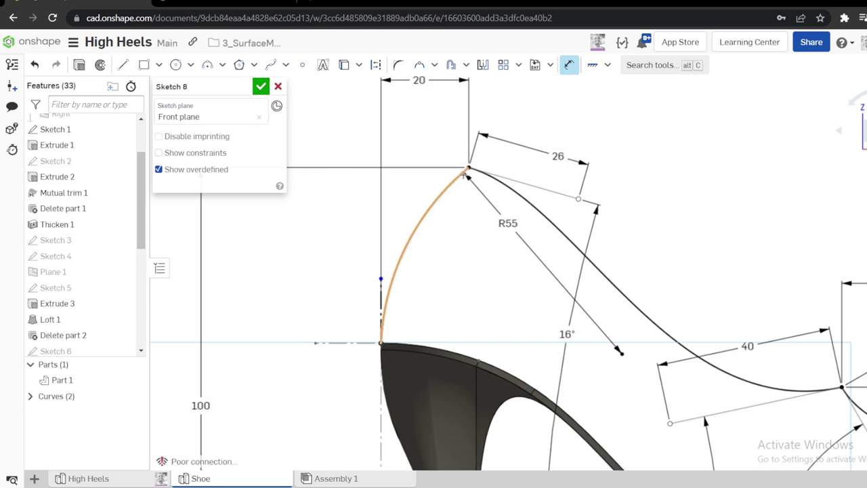
pyautogui.click(261, 86)
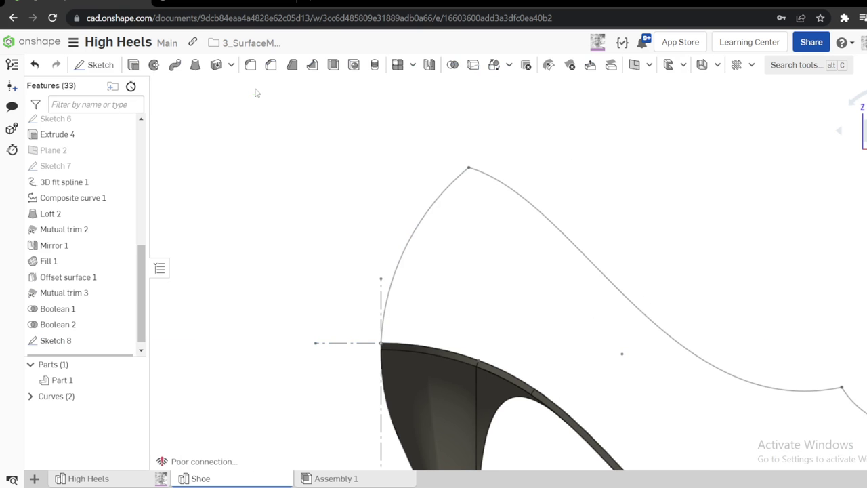
# Reopen Sketch 8, round the top corner between the heel arc and rear spline with a 4 mm fillet, and finish the sketch
pyautogui.rightClick(49, 328)
pyautogui.click(196, 296)
pyautogui.rightClick(86, 336)
pyautogui.click(136, 118)
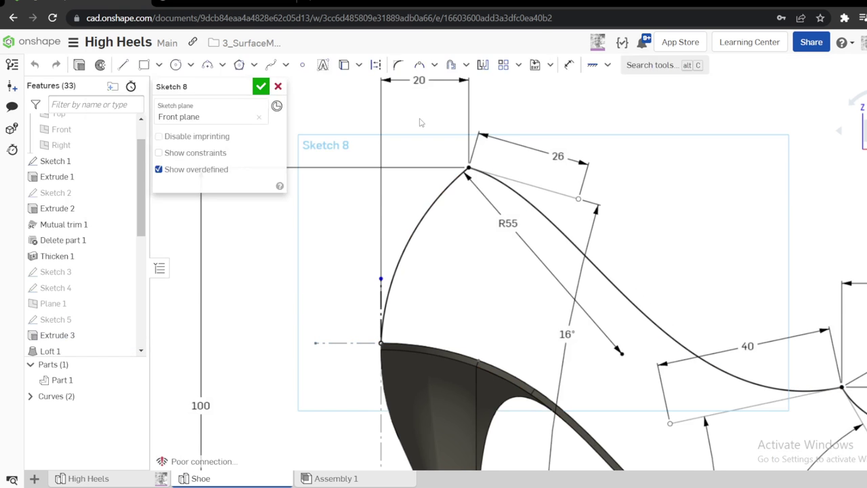
pyautogui.press('f')
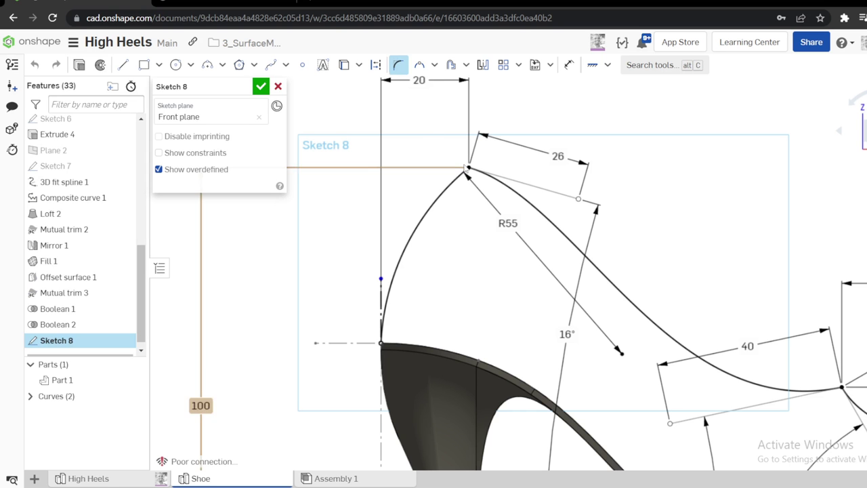
pyautogui.click(467, 166)
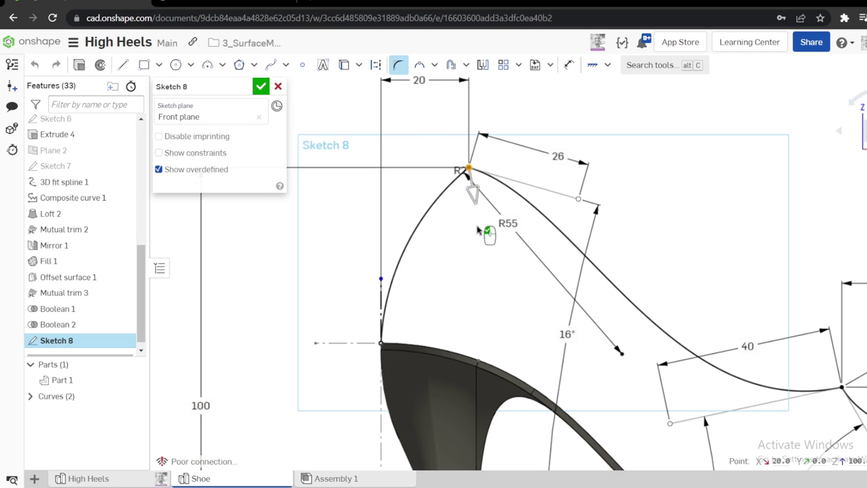
pyautogui.write('4')
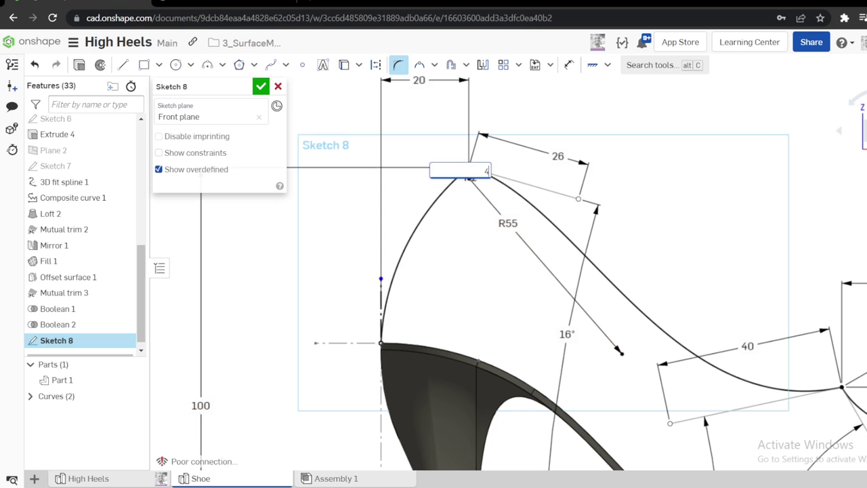
pyautogui.press('Return')
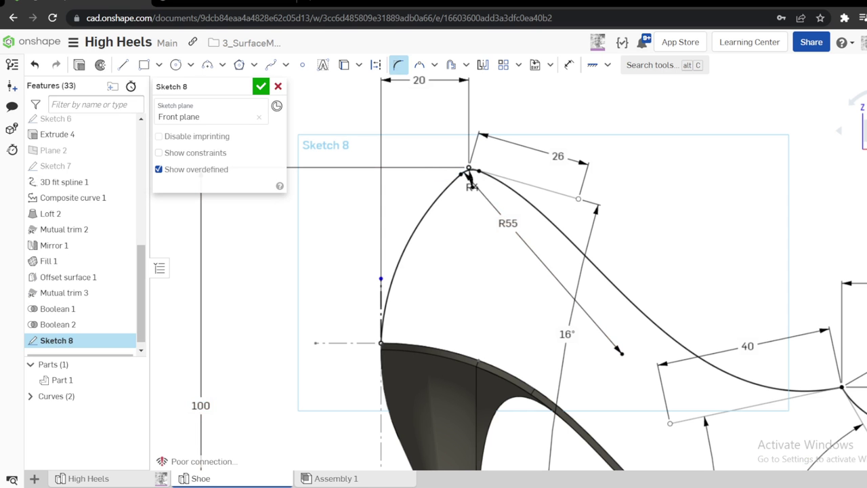
pyautogui.scroll(-5, 542, 282)
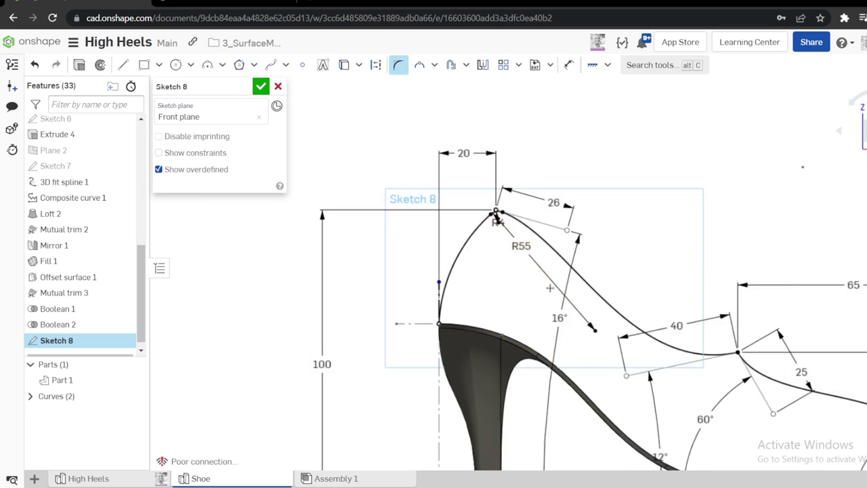
pyautogui.scroll(3, 751, 379)
pyautogui.scroll(-2, 752, 379)
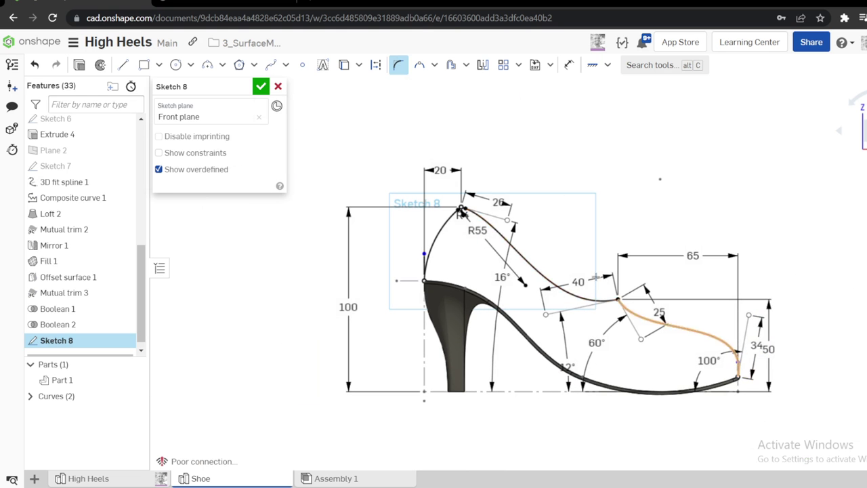
pyautogui.click(261, 87)
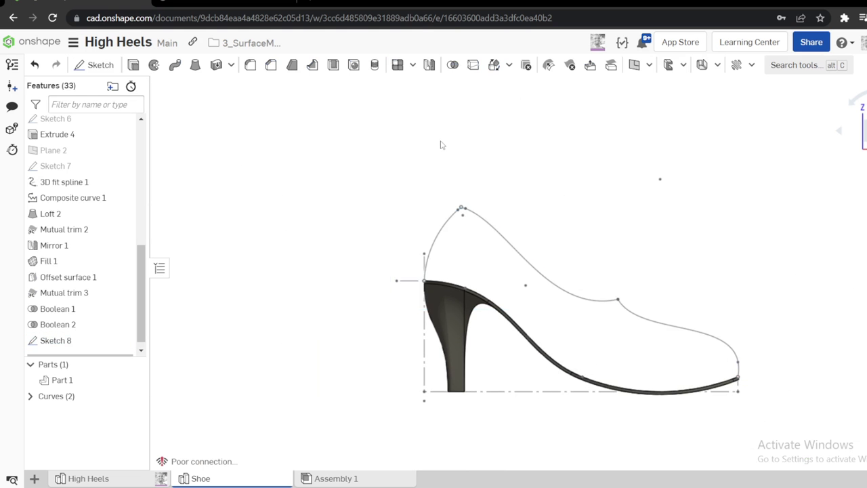
# Examine the junction of the two upper splines up close, and inspect the profile and sole in 3D and from above
pyautogui.scroll(1, 739, 288)
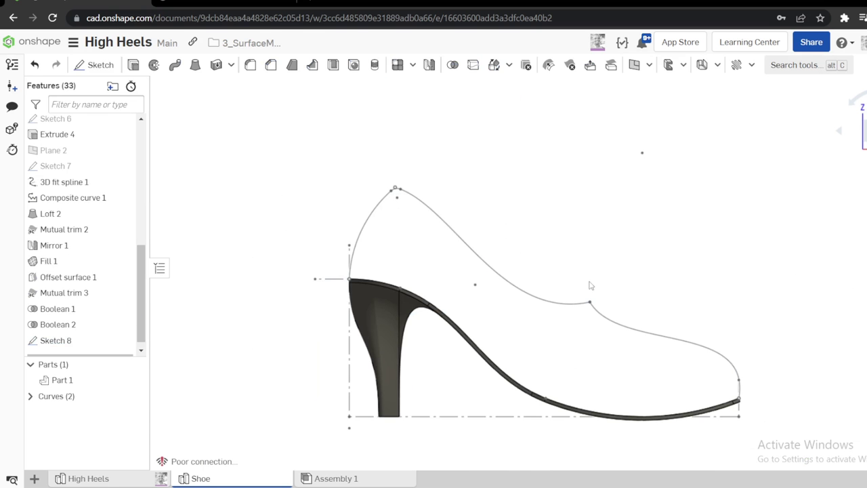
pyautogui.scroll(4, 590, 287)
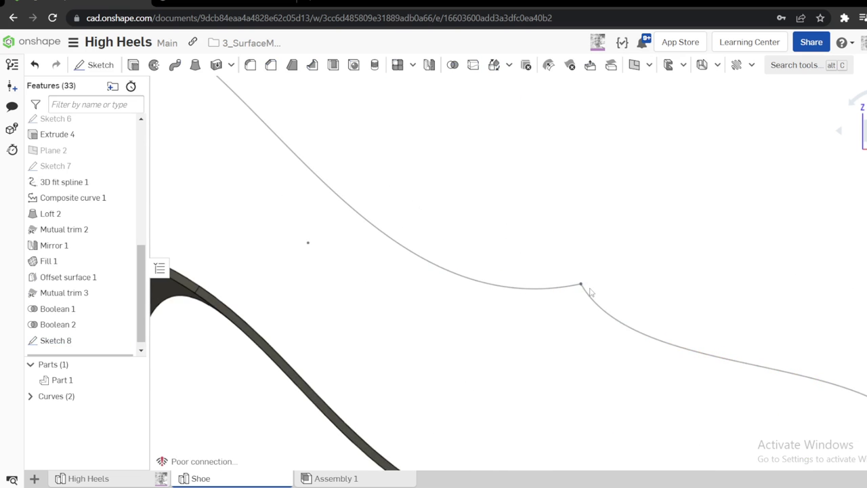
pyautogui.scroll(3, 591, 294)
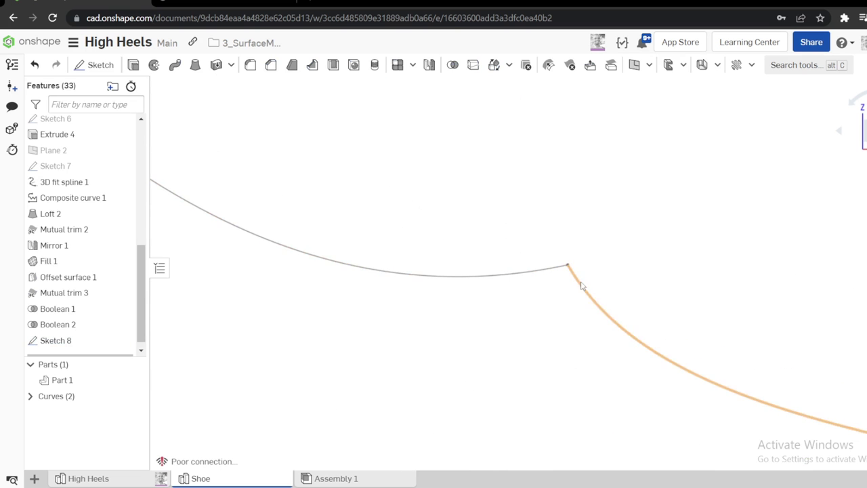
pyautogui.scroll(-7, 559, 275)
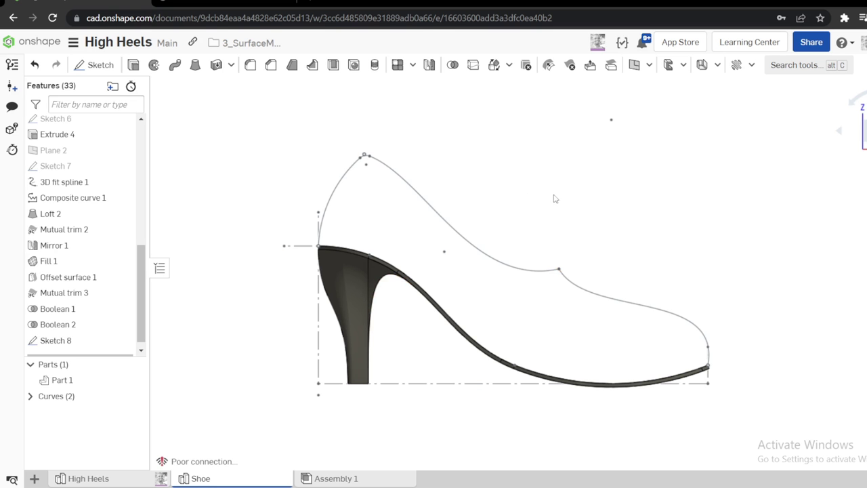
pyautogui.moveTo(576, 197); pyautogui.dragTo(560, 229, button='right')
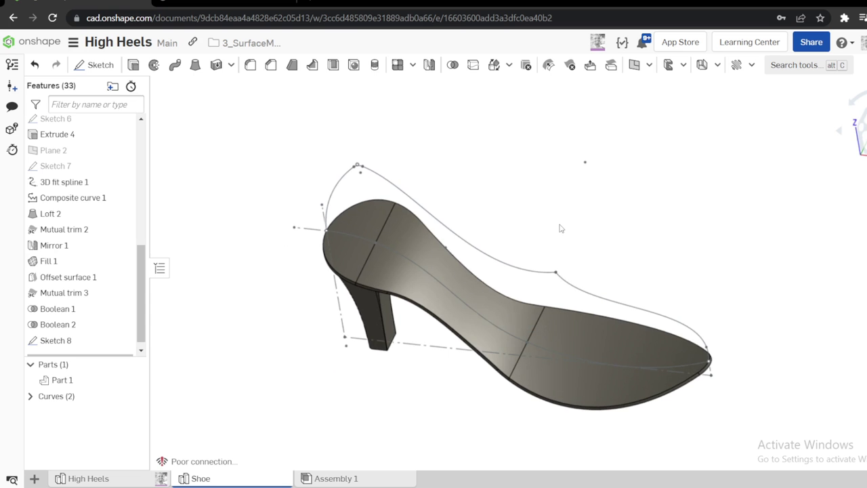
pyautogui.click(863, 119)
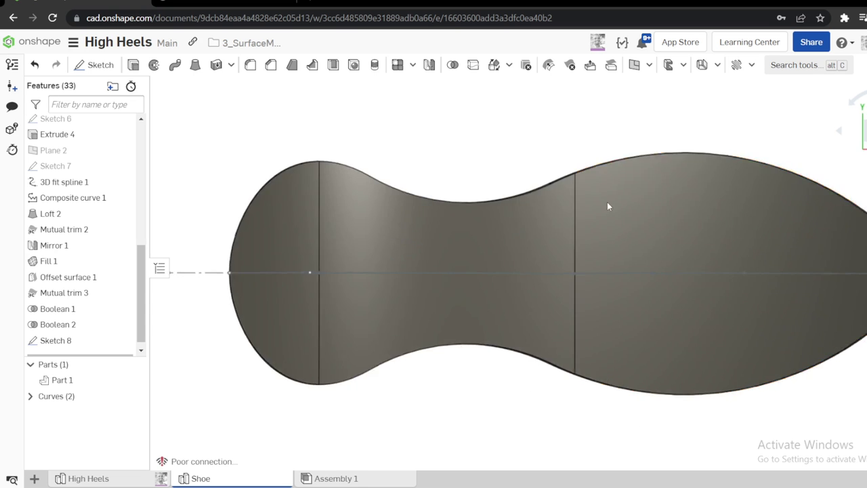
pyautogui.scroll(-3, 585, 213)
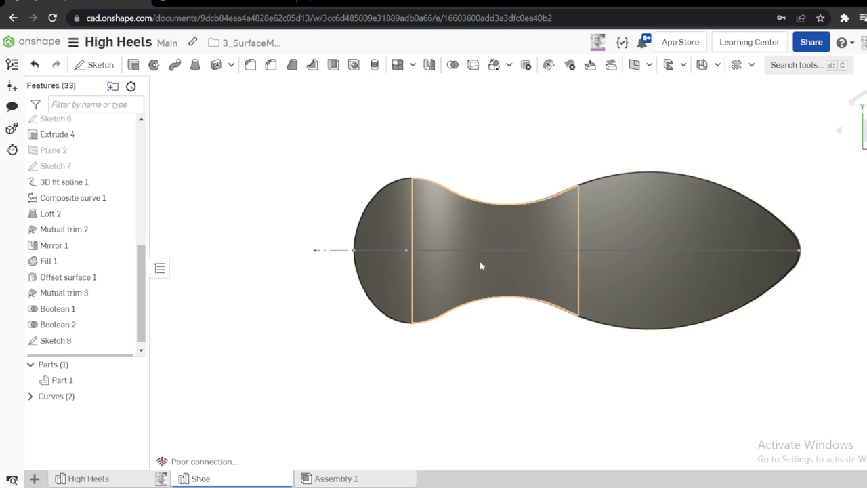
pyautogui.moveTo(480, 261); pyautogui.dragTo(481, 246, button='right')
# Return to the front view and start a new sketch on the Front plane
pyautogui.click(863, 136)
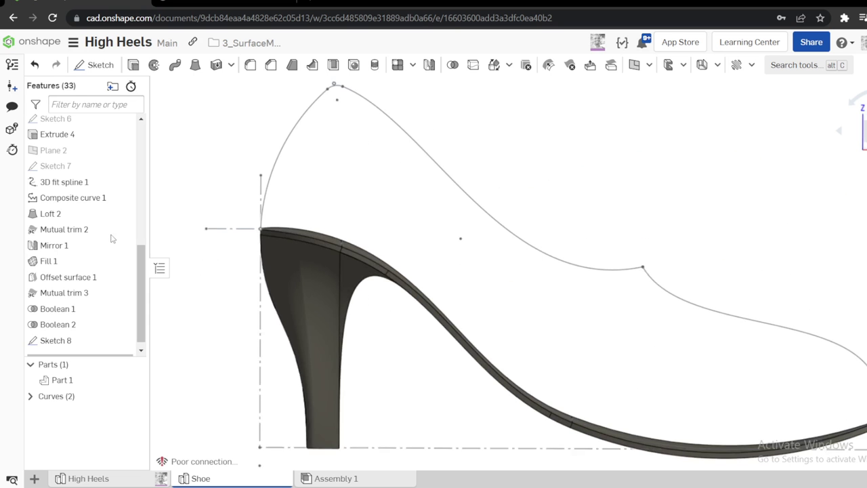
pyautogui.scroll(5, 101, 237)
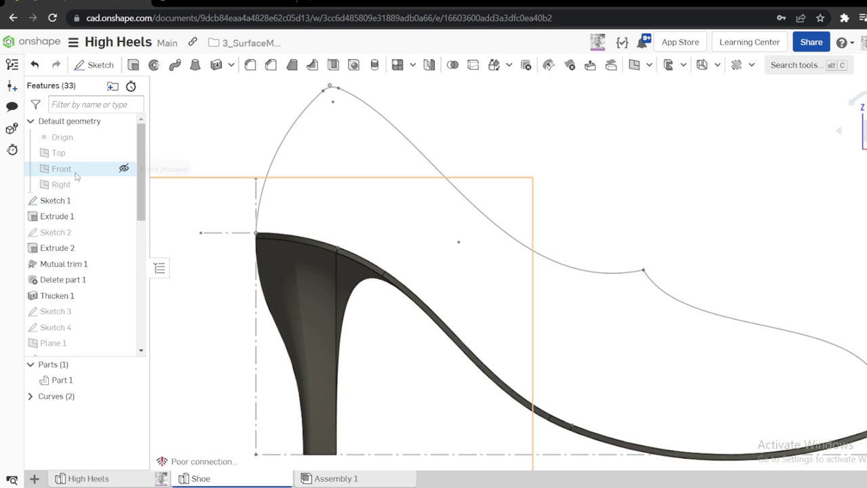
pyautogui.click(82, 174)
pyautogui.rightClick(82, 175)
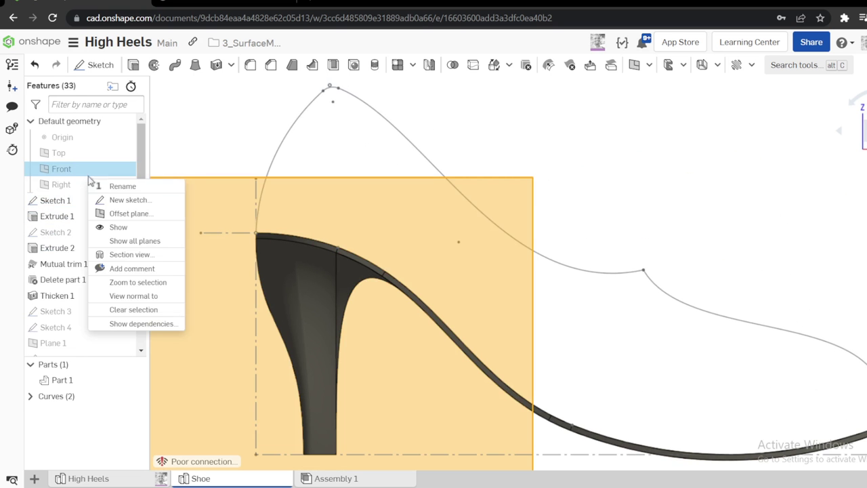
pyautogui.click(117, 198)
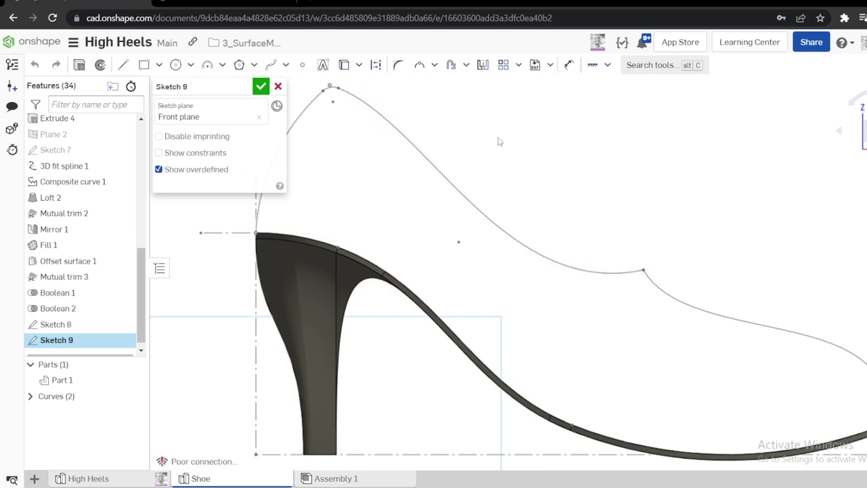
# Project the long rear spline of Sketch 8, from the top fillet to the spline junction, into Sketch 9 and finish the sketch
pyautogui.scroll(-3, 386, 115)
pyautogui.scroll(6, 390, 111)
pyautogui.scroll(2, 389, 110)
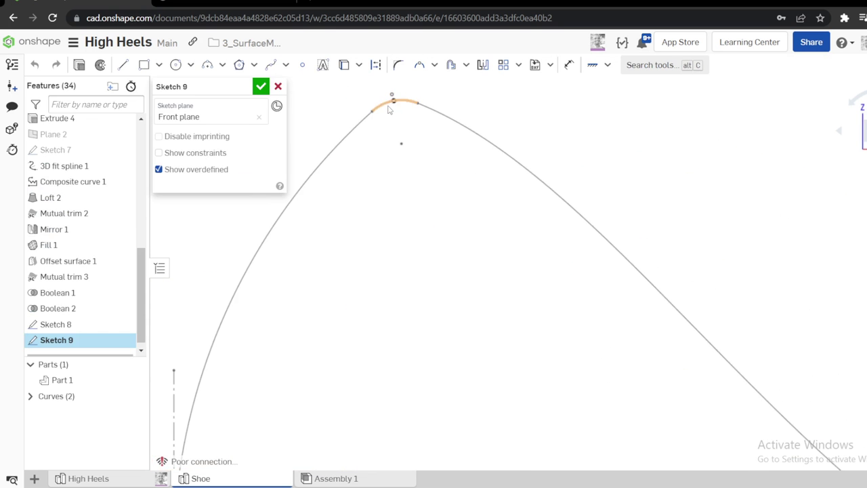
pyautogui.click(428, 110)
pyautogui.scroll(-3, 474, 125)
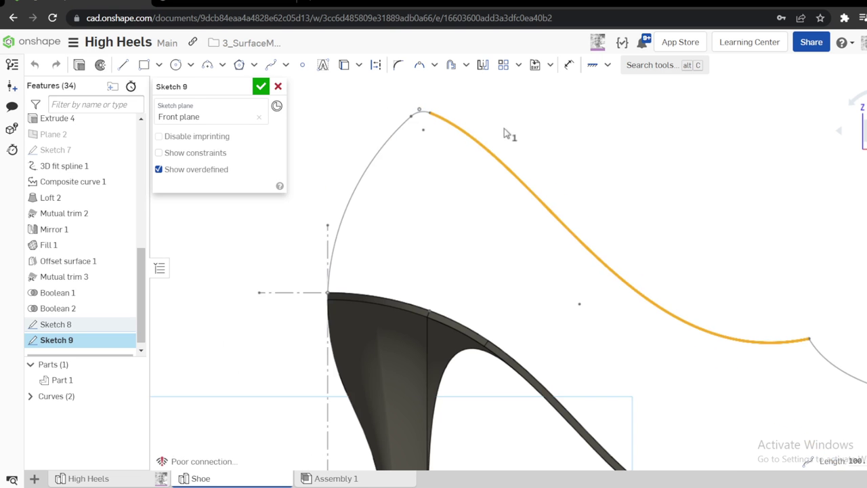
pyautogui.click(368, 119)
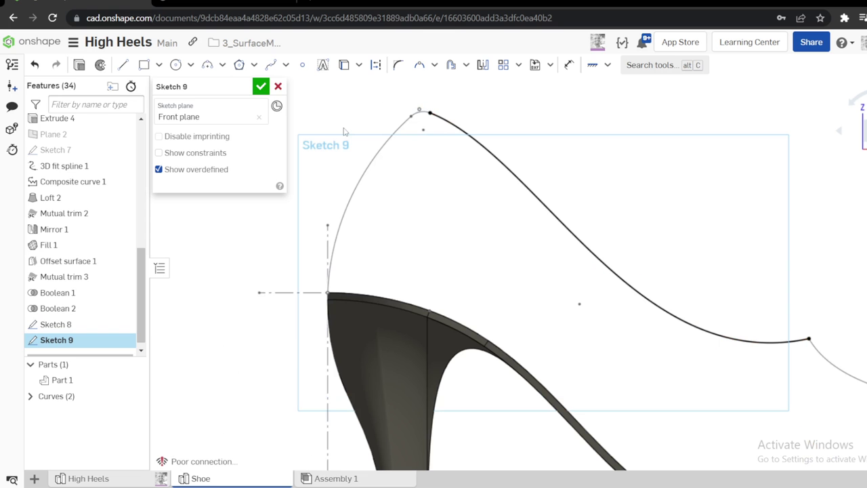
pyautogui.click(261, 86)
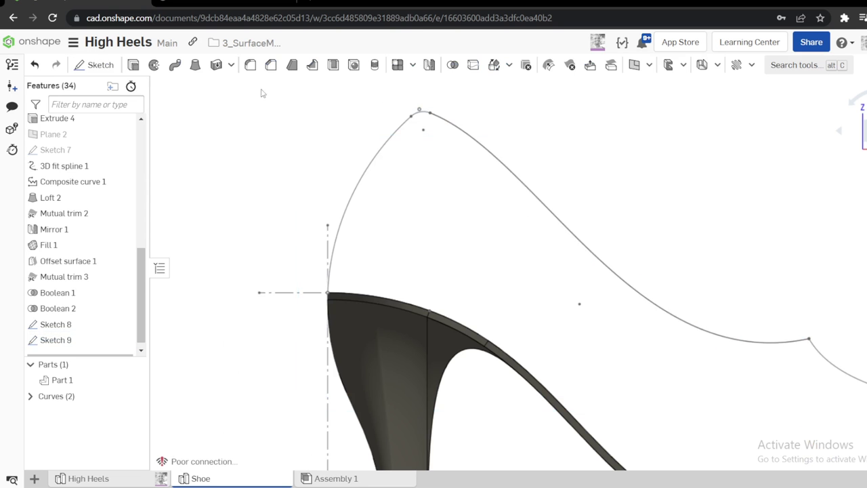
# Start a new sketch on the Top plane and orient the view normal to it
pyautogui.scroll(-3, 359, 110)
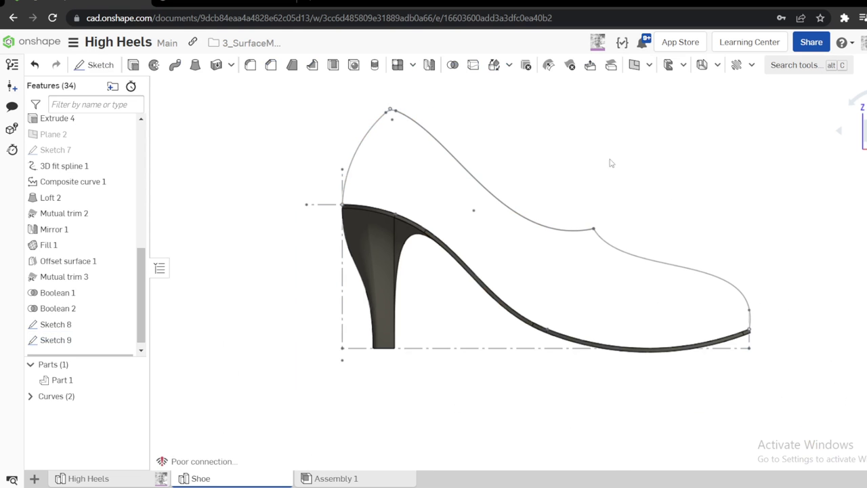
pyautogui.moveTo(600, 166); pyautogui.dragTo(584, 198, button='right')
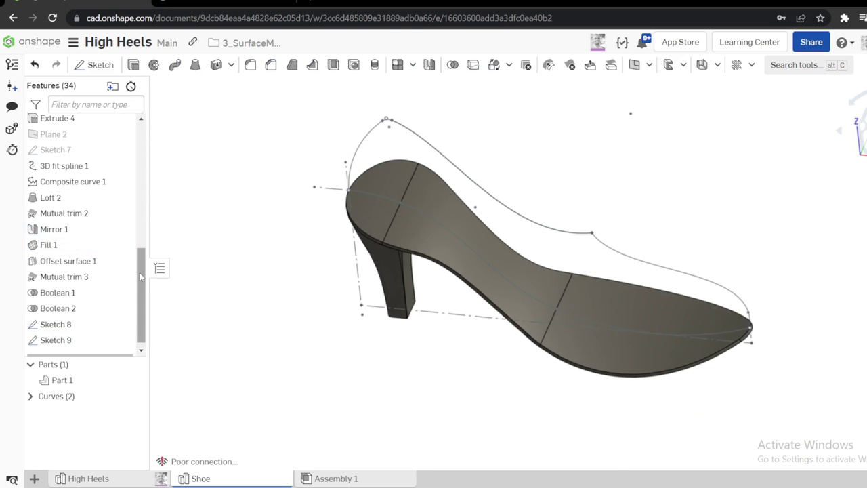
pyautogui.moveTo(140, 272); pyautogui.dragTo(143, 113)
pyautogui.click(67, 154)
pyautogui.press('s')
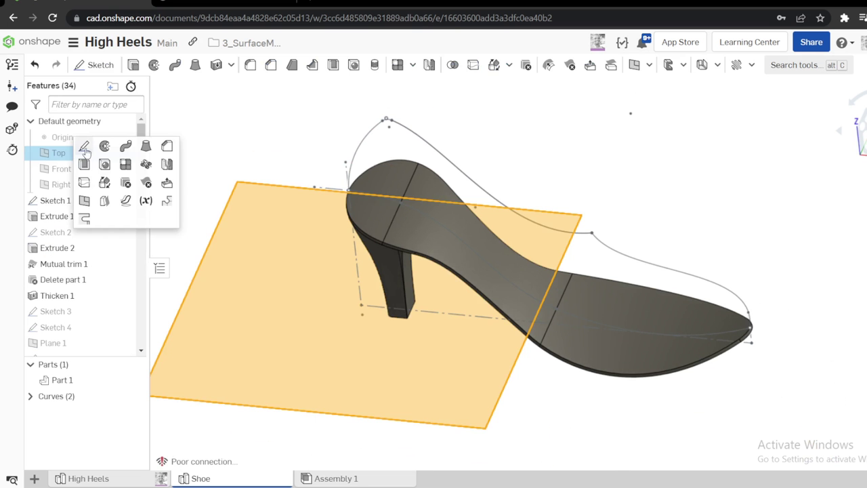
pyautogui.click(86, 151)
pyautogui.hotkey('shift', 's')
pyautogui.press('n')
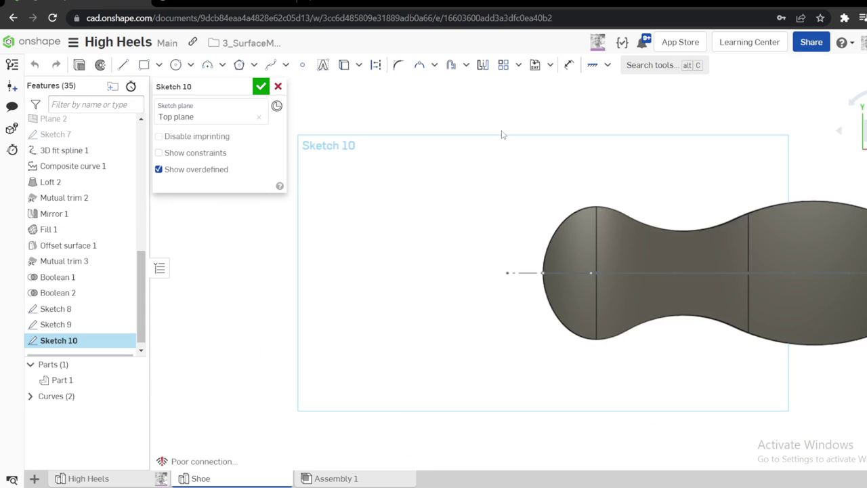
# Hide Sketch 8 and the other sketch whose centre curve and construction lines run around the heel
pyautogui.scroll(-1, 661, 274)
pyautogui.scroll(4, 729, 267)
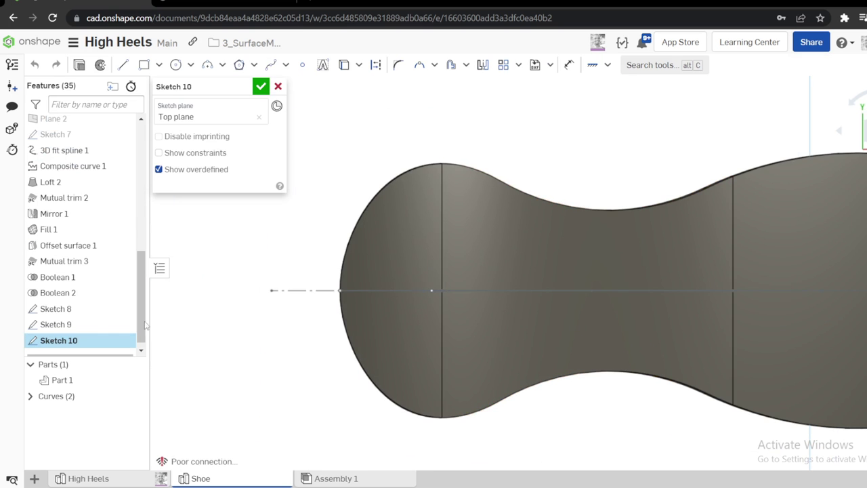
pyautogui.click(380, 290)
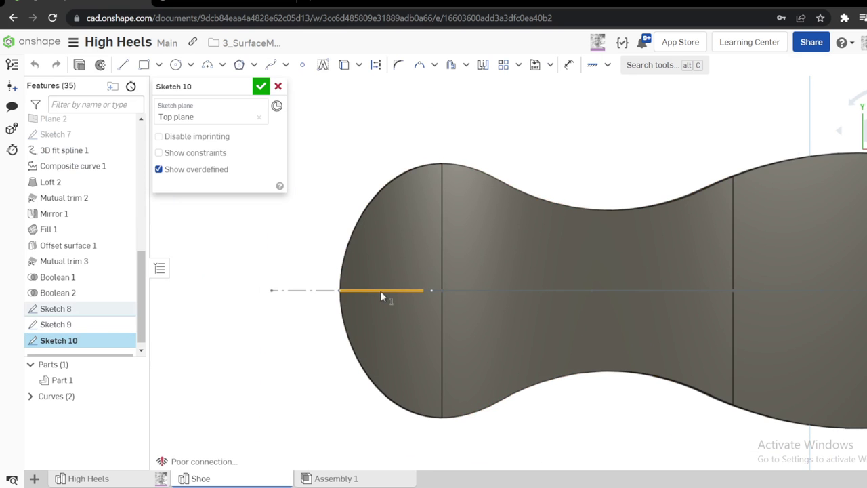
pyautogui.press('y')
pyautogui.moveTo(352, 296); pyautogui.dragTo(354, 273, button='right')
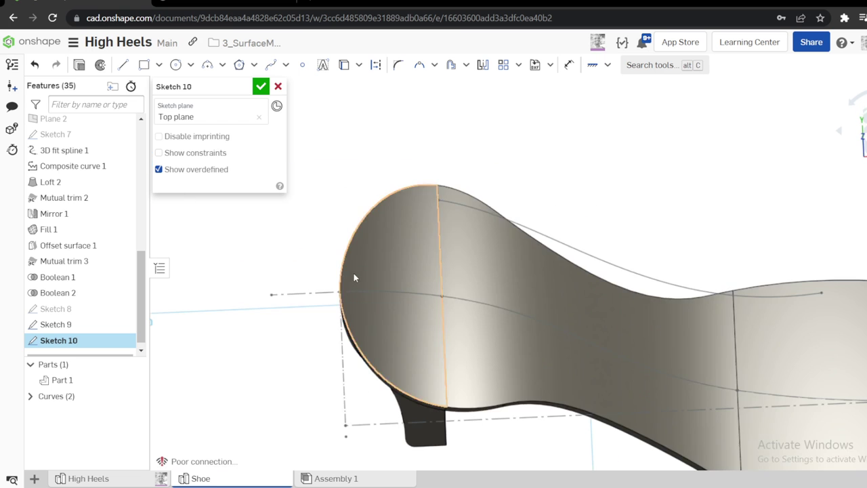
pyautogui.moveTo(521, 289); pyautogui.dragTo(551, 257, button='right')
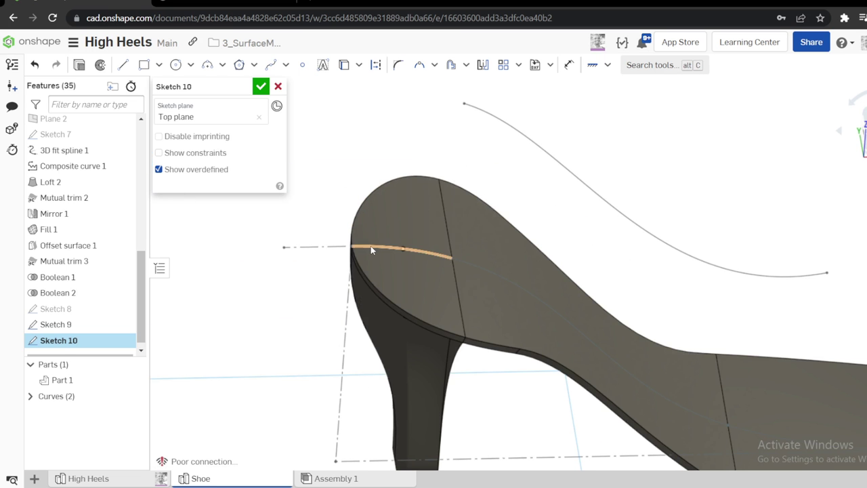
pyautogui.press('y')
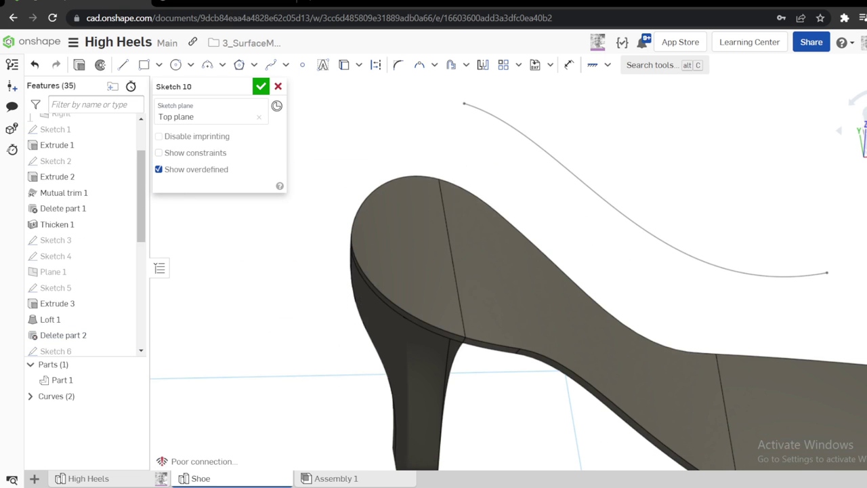
pyautogui.press('n')
pyautogui.scroll(-1, 654, 274)
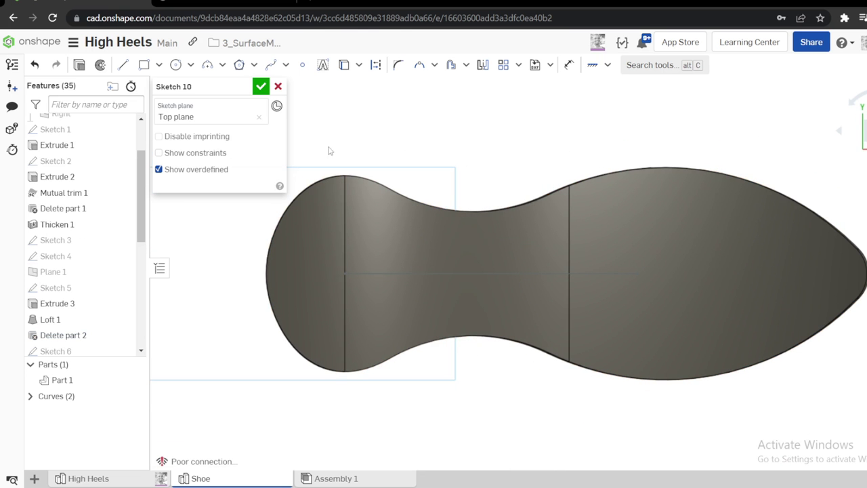
# Draw a horizontal ellipse about 42 mm high over the narrow waist of the sole in Sketch 10
pyautogui.click(190, 65)
pyautogui.click(193, 124)
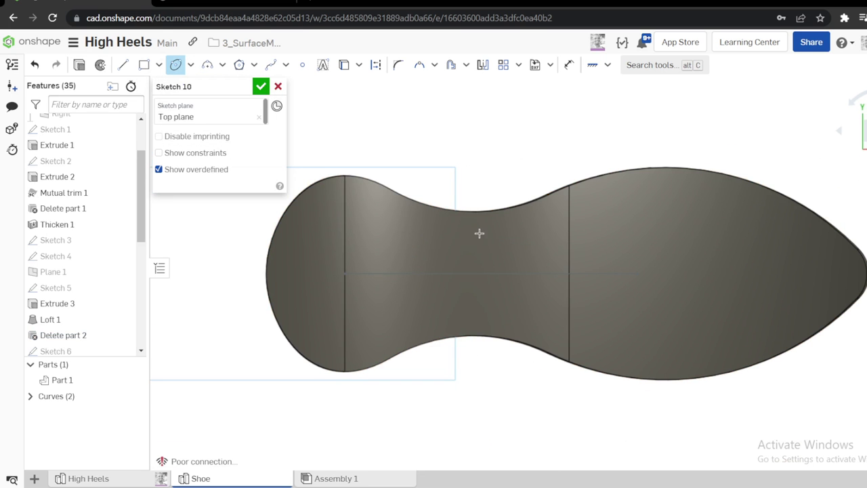
pyautogui.click(461, 256)
pyautogui.click(617, 255)
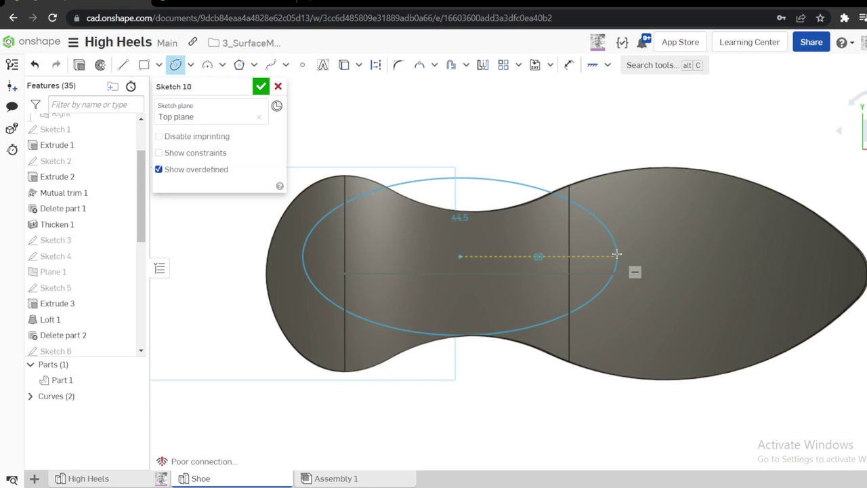
pyautogui.click(601, 289)
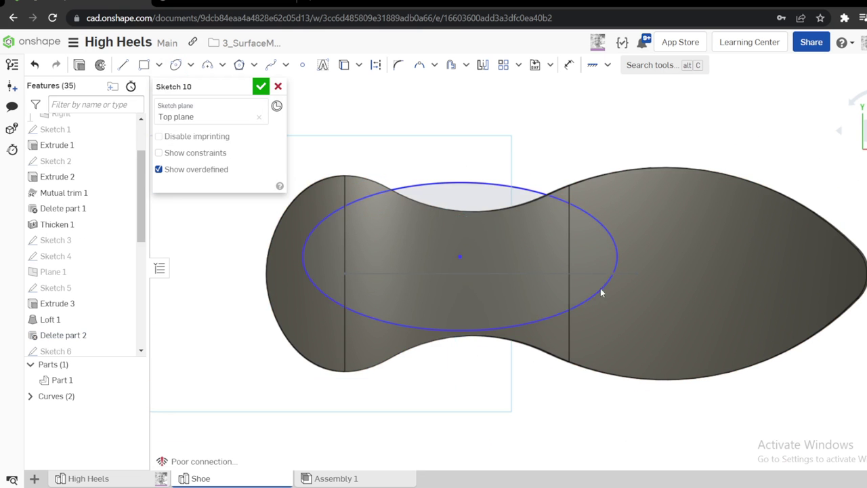
# Dimension the ellipse's minor diameter as 45 mm
pyautogui.press('u')
pyautogui.click(489, 184)
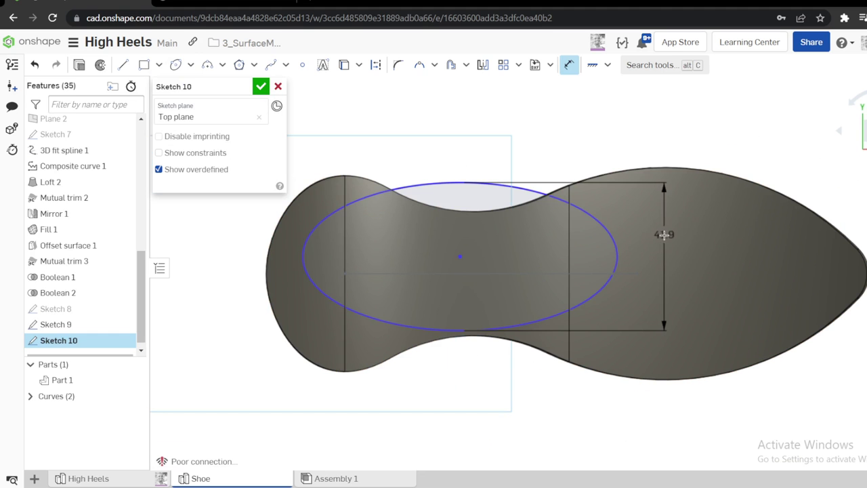
pyautogui.click(663, 235)
pyautogui.write('45')
pyautogui.press('Return')
pyautogui.press('Escape')
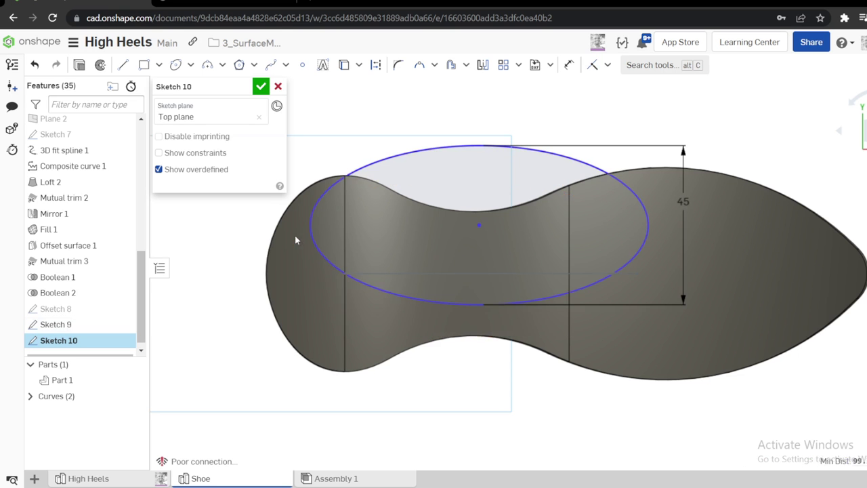
# Try to make the ellipse coincident with the midpoint of the Sketch 9 spline, and undo the latest ellipse changes
pyautogui.press('d')
pyautogui.click(481, 225)
pyautogui.press('Escape')
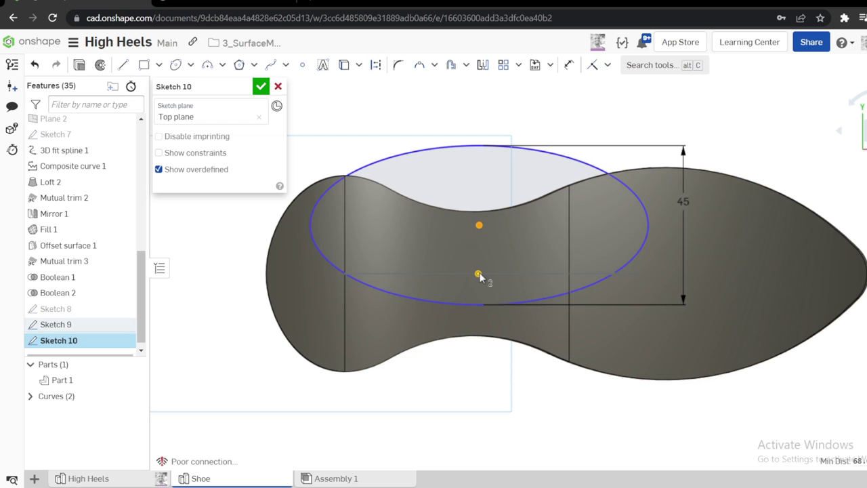
pyautogui.click(478, 274)
pyautogui.press('i')
pyautogui.moveTo(636, 292); pyautogui.dragTo(627, 270, button='right')
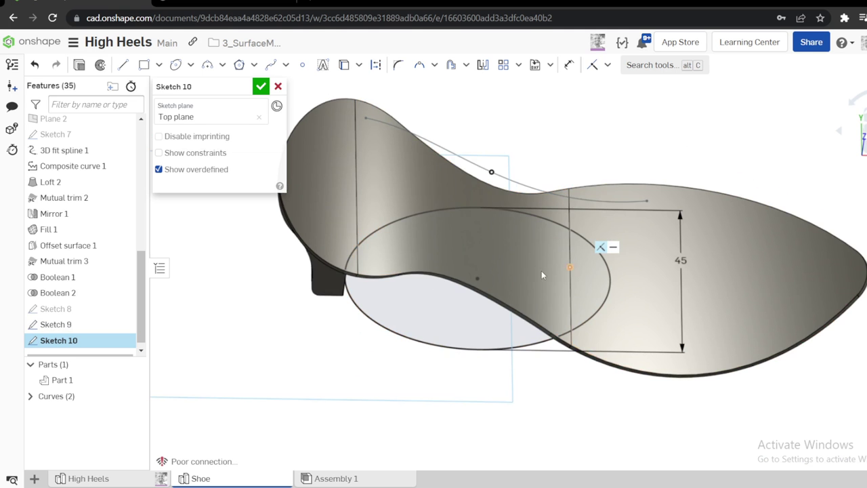
pyautogui.hotkey('ctrl', 'z')
pyautogui.hotkey('ctrl', 'z')
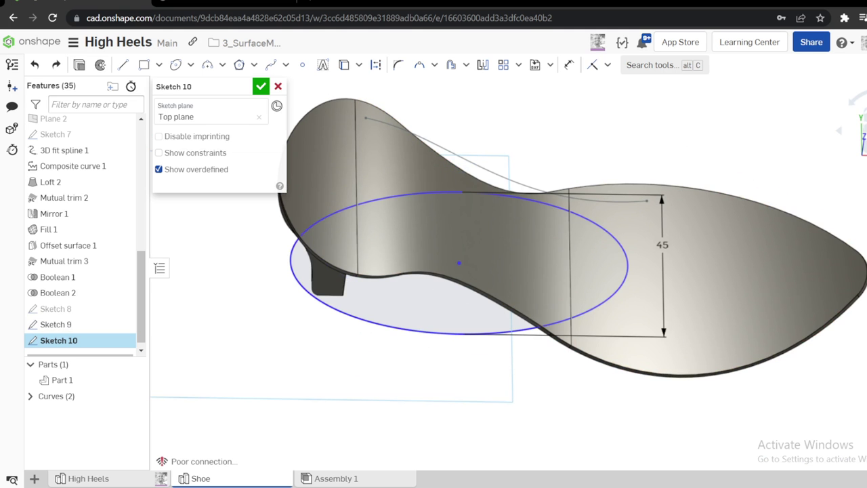
# Make the ellipse's two long-axis ends coincident with the projected end points of the Sketch 9 spline
pyautogui.moveTo(538, 131); pyautogui.dragTo(540, 153, button='right')
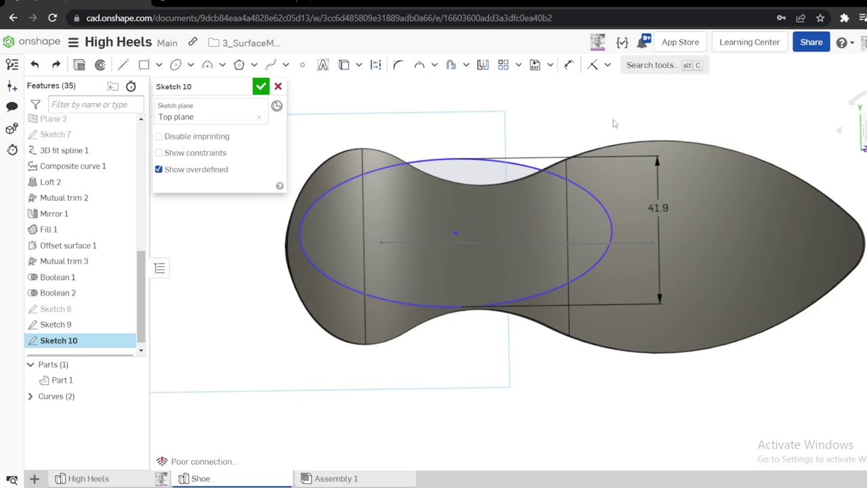
pyautogui.press('n')
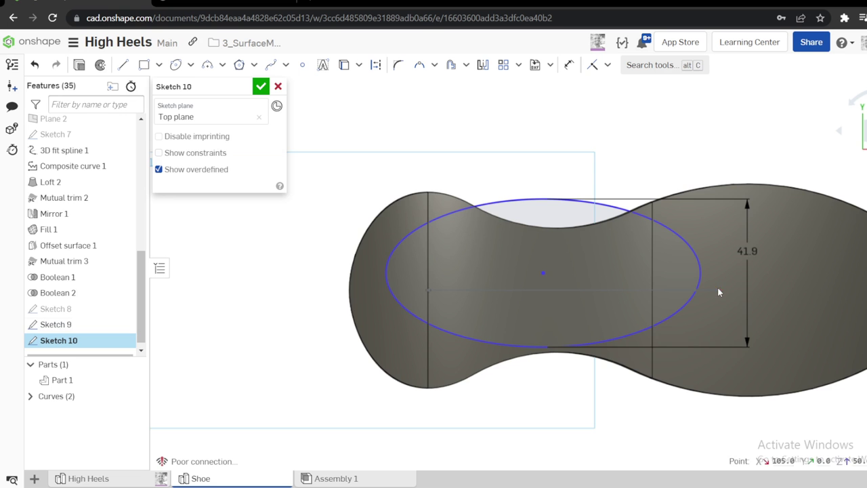
pyautogui.moveTo(717, 287); pyautogui.dragTo(631, 298, button='right')
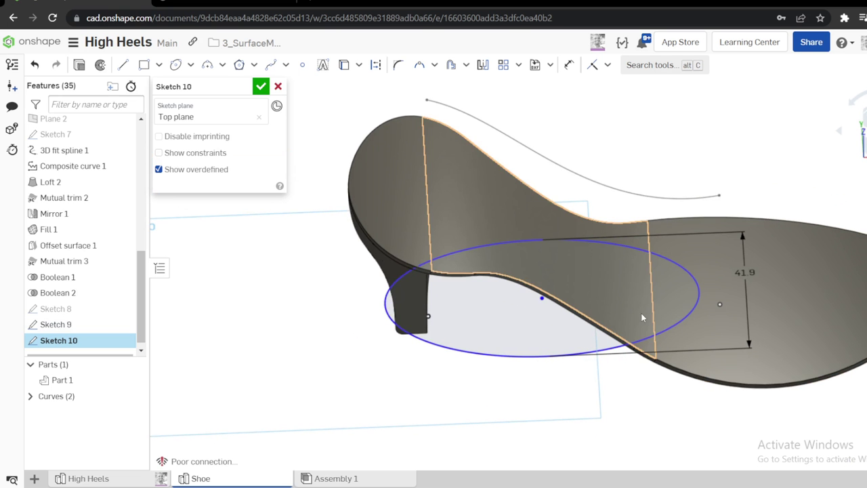
pyautogui.press('n')
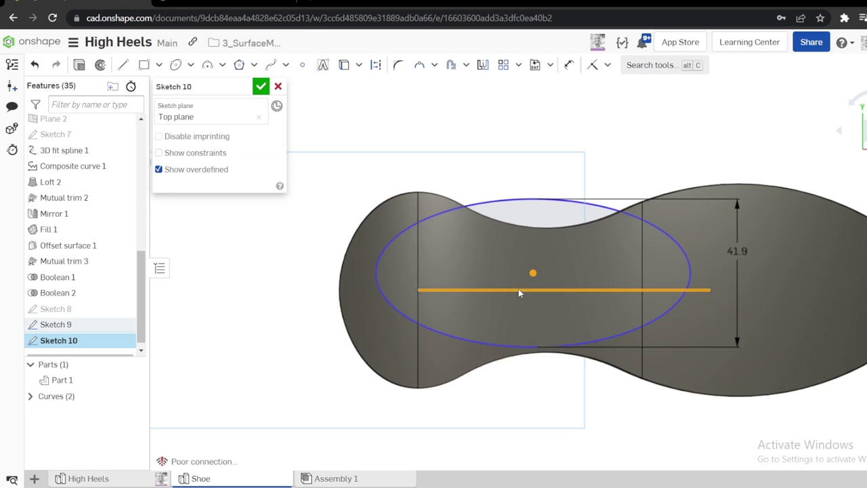
pyautogui.press('d')
pyautogui.moveTo(492, 310); pyautogui.dragTo(464, 299, button='right')
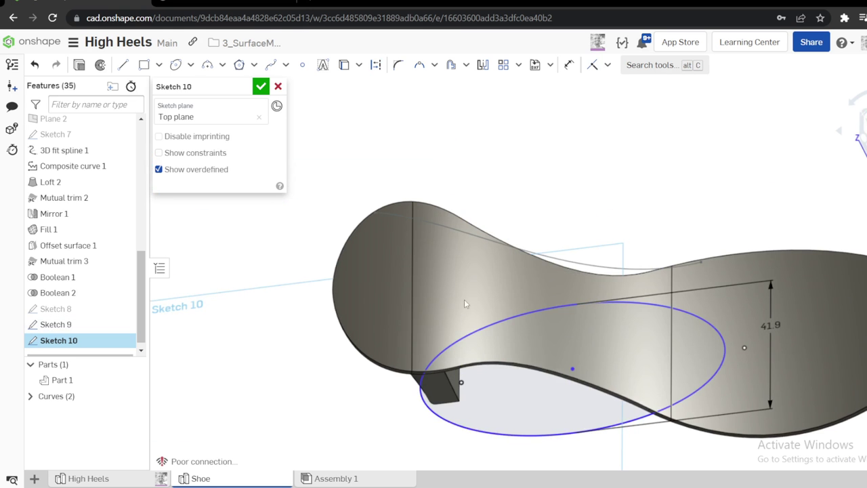
pyautogui.click(461, 382)
pyautogui.press('i')
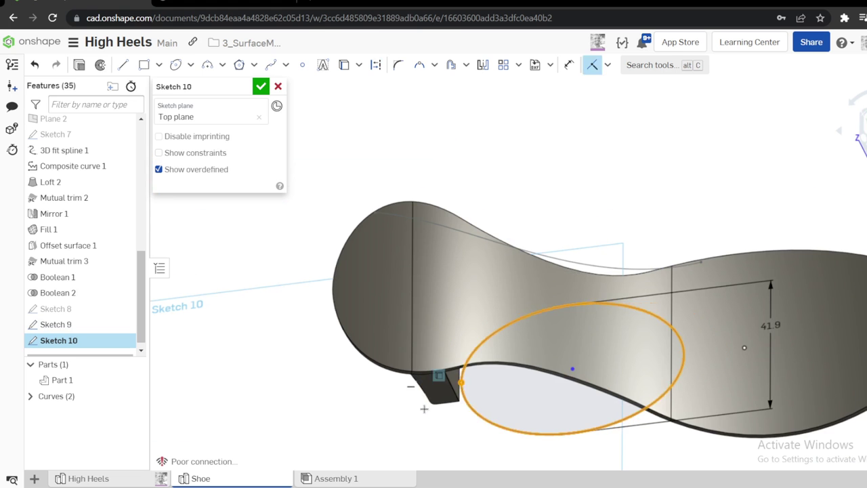
pyautogui.press('m')
pyautogui.click(687, 355)
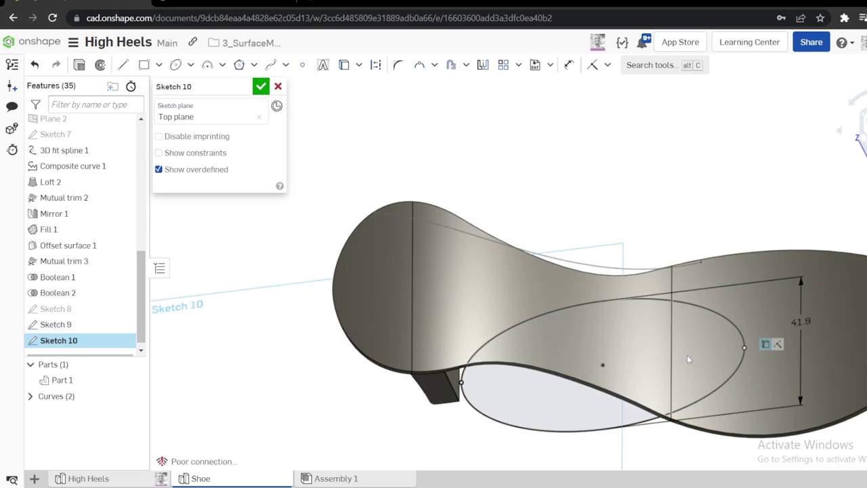
pyautogui.press('n')
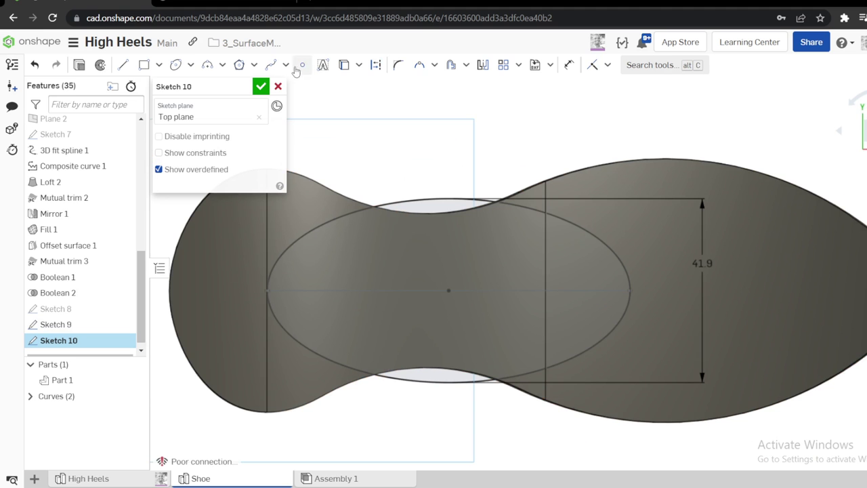
# Split the ellipse at its two long-axis end points and finish Sketch 10
pyautogui.click(466, 65)
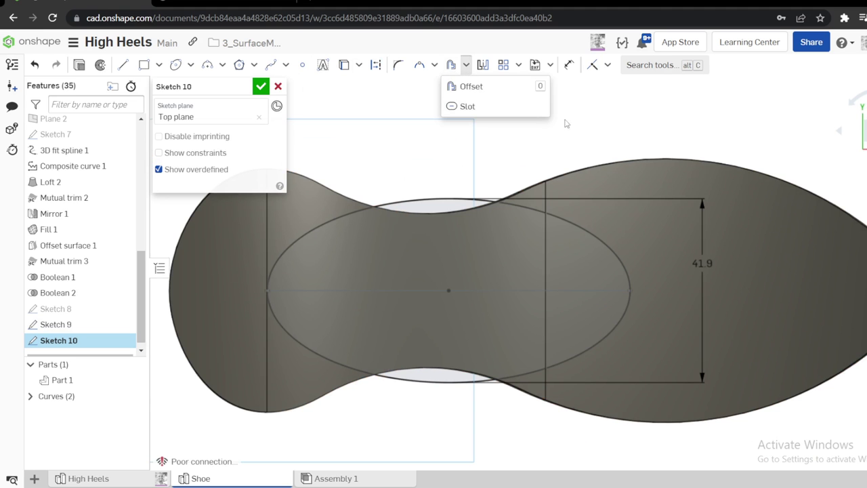
pyautogui.press('s')
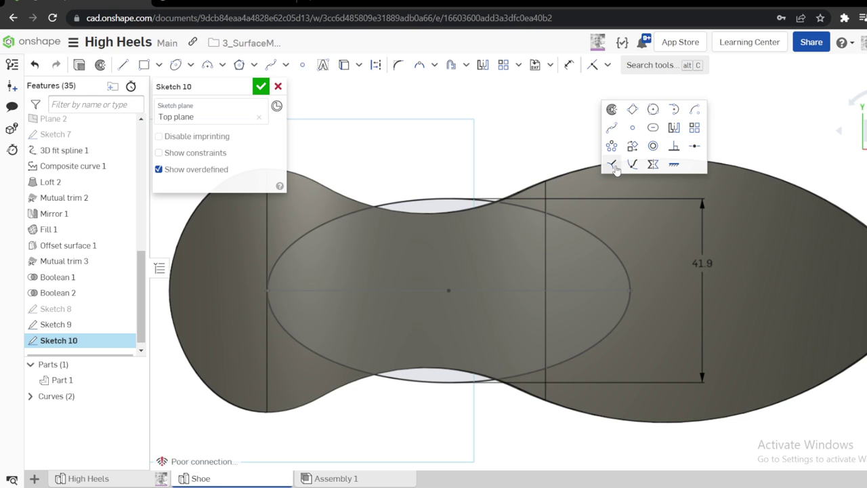
pyautogui.press('Escape')
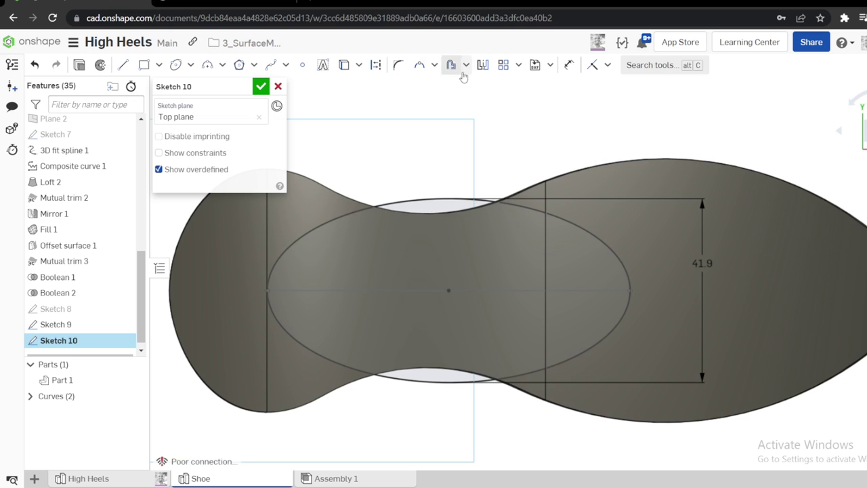
pyautogui.click(434, 65)
pyautogui.click(440, 127)
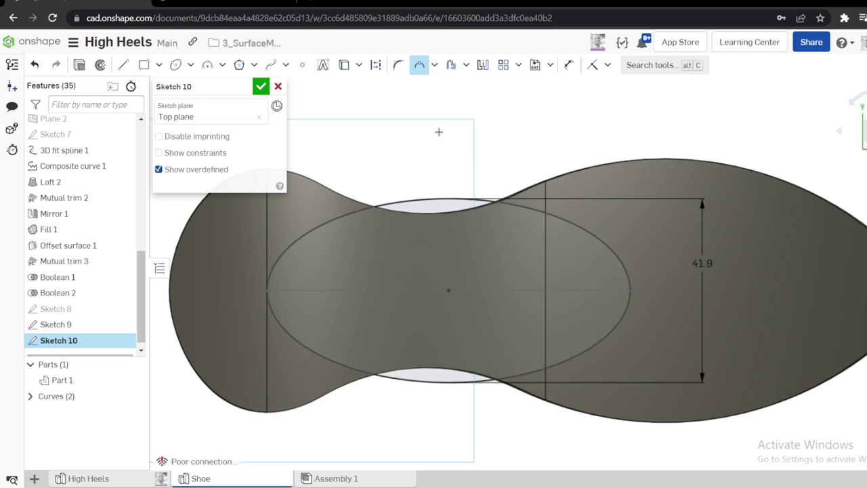
pyautogui.click(268, 290)
pyautogui.click(625, 290)
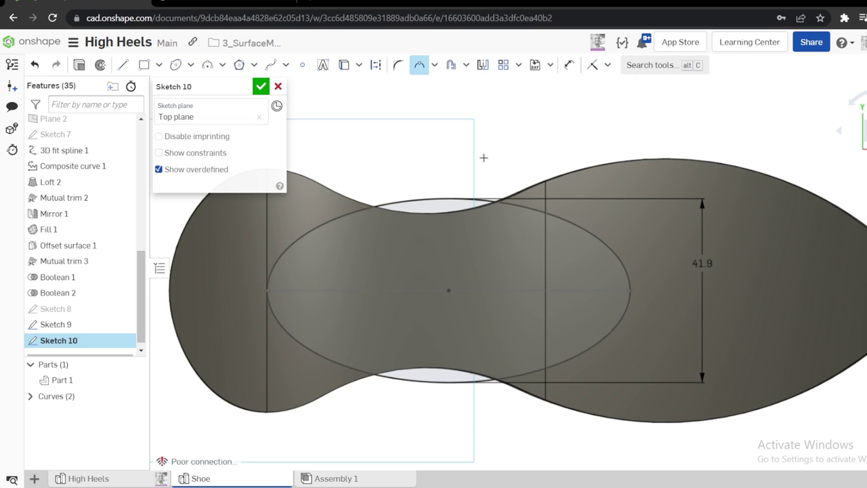
pyautogui.click(261, 86)
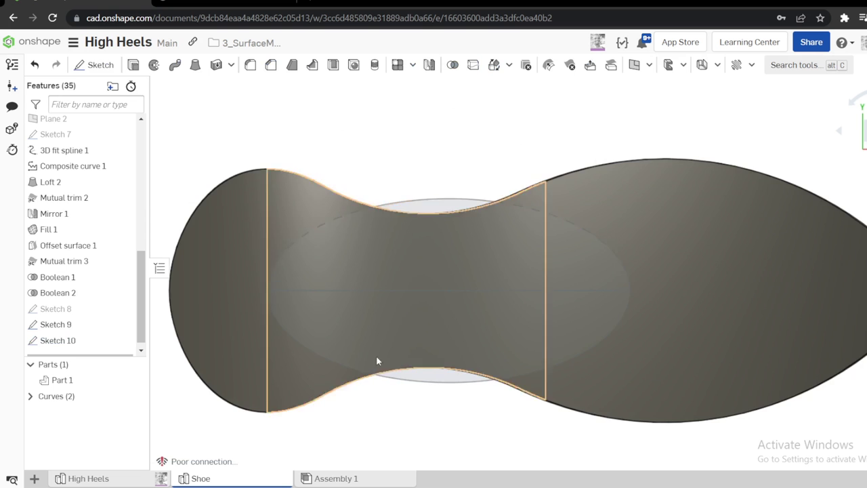
# Select and compare the lower ellipse half with the Sketch 9 spline in 3D, from the front and from above
pyautogui.moveTo(376, 355)
pyautogui.mouseDown(button='right')
pyautogui.moveTo(381, 319)
pyautogui.moveTo(415, 312)
pyautogui.mouseUp(button='right')
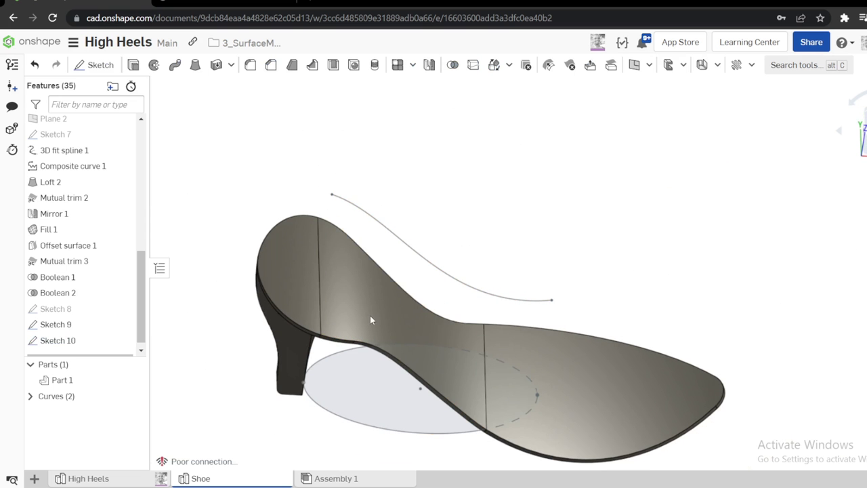
pyautogui.click(329, 416)
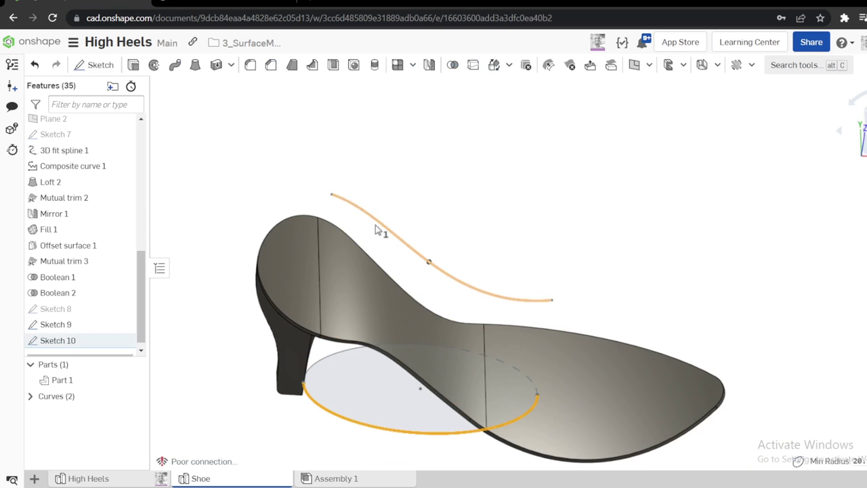
pyautogui.click(380, 228)
pyautogui.moveTo(630, 217); pyautogui.dragTo(644, 212, button='right')
pyautogui.hotkey('shift', '1')
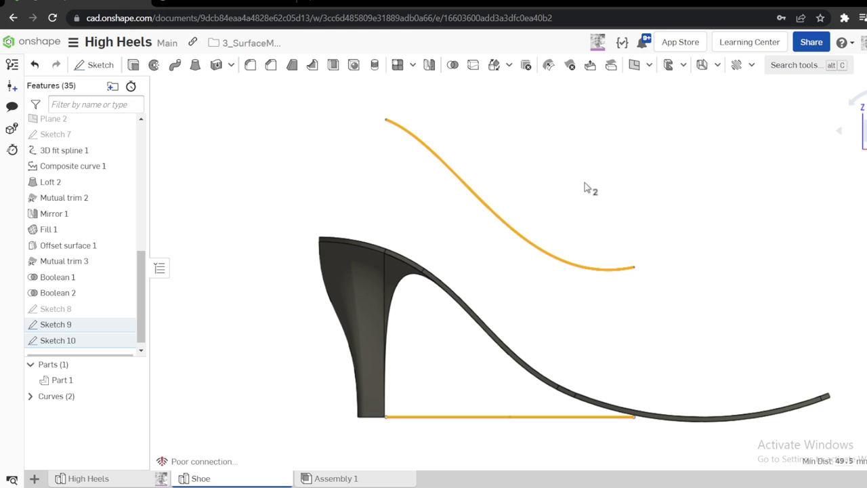
pyautogui.hotkey('shift', '5')
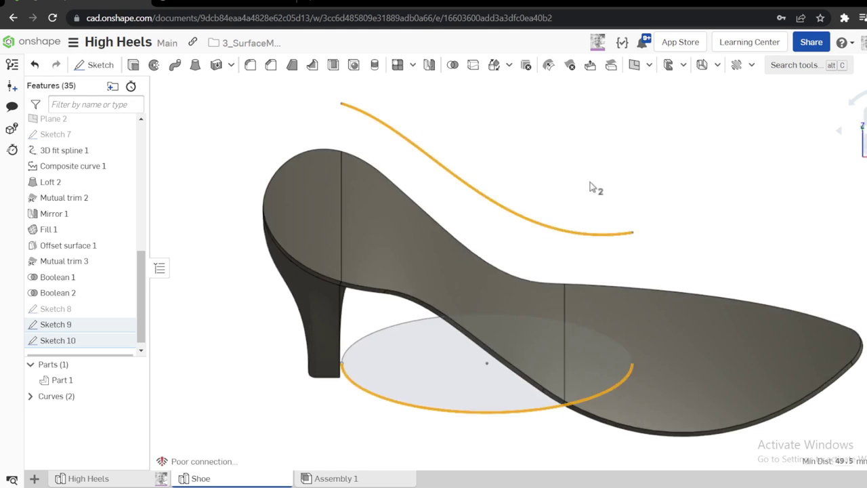
pyautogui.click(496, 397)
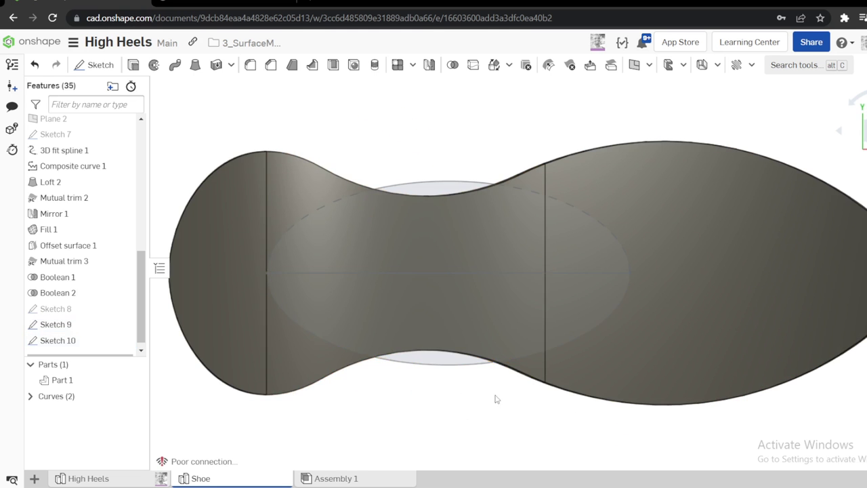
pyautogui.click(408, 365)
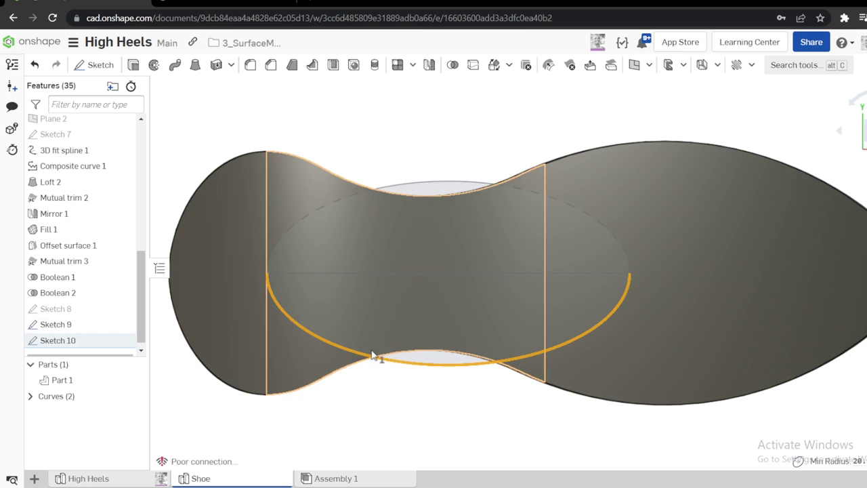
pyautogui.click(418, 393)
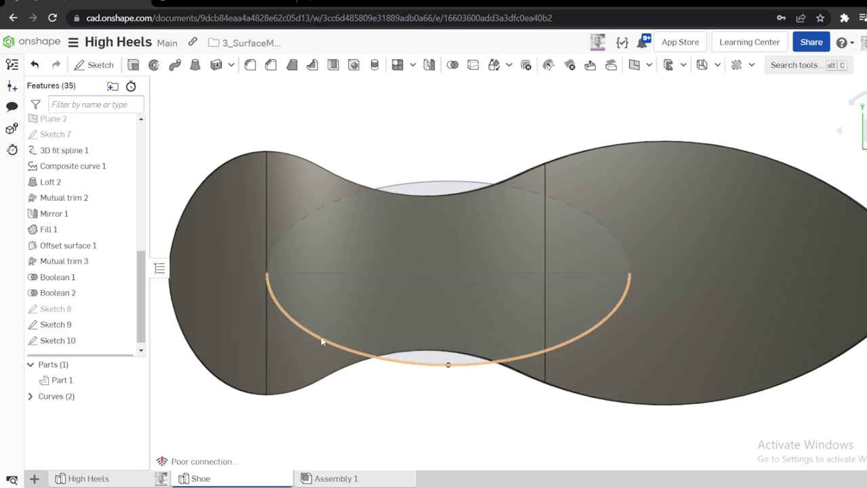
pyautogui.click(649, 65)
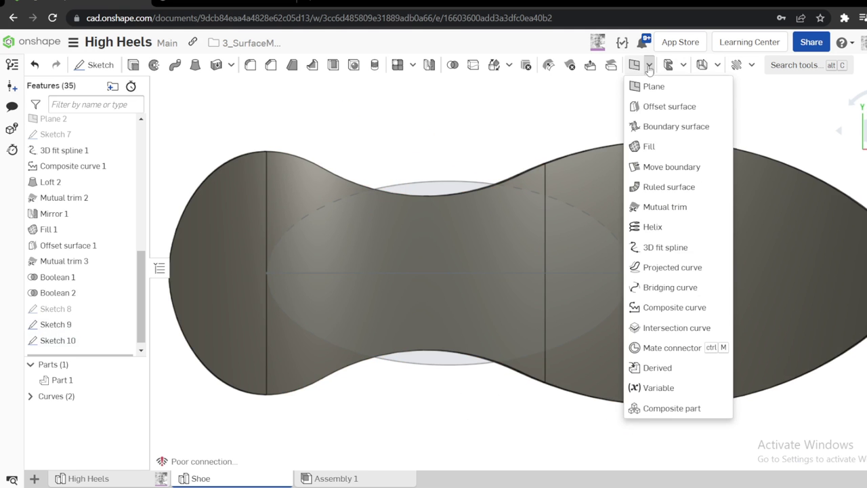
pyautogui.click(669, 267)
pyautogui.click(404, 364)
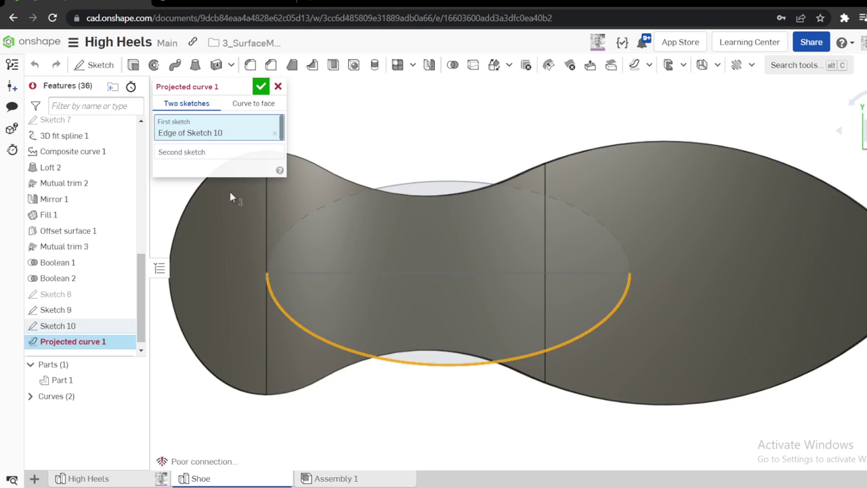
pyautogui.click(213, 157)
pyautogui.moveTo(312, 203)
pyautogui.mouseDown(button='right')
pyautogui.moveTo(323, 243)
pyautogui.moveTo(332, 426)
pyautogui.mouseUp(button='right')
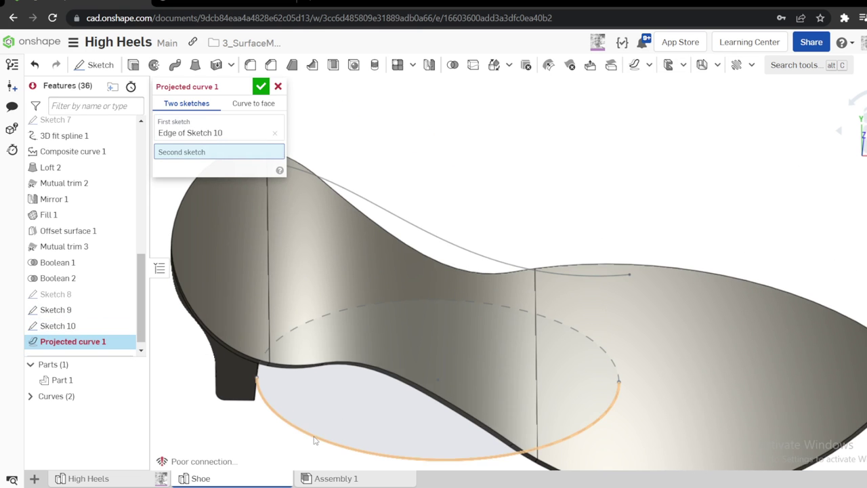
pyautogui.click(314, 442)
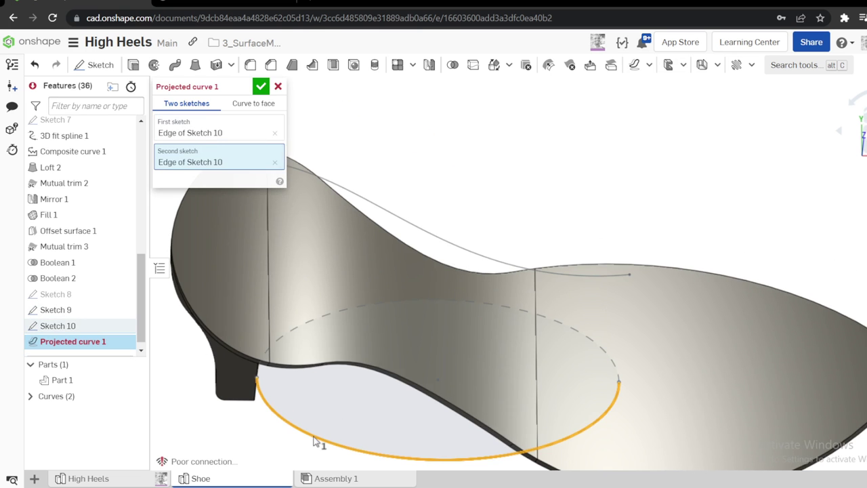
pyautogui.scroll(-3, 480, 286)
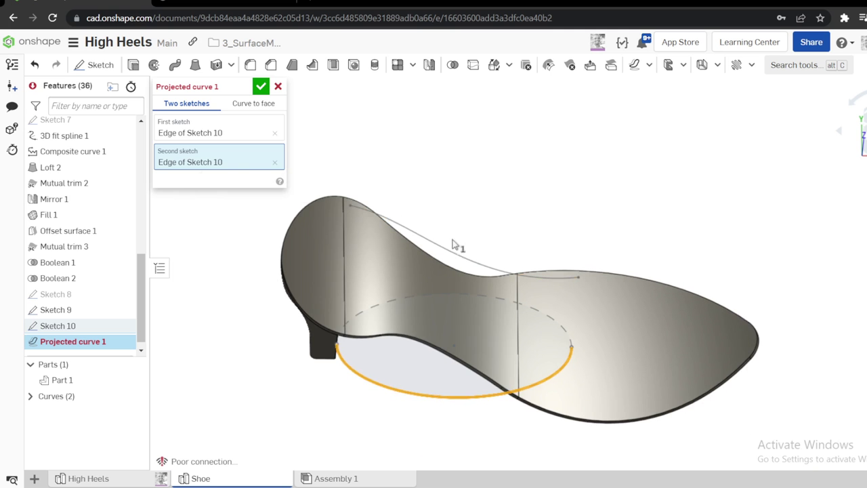
pyautogui.click(218, 136)
pyautogui.click(217, 163)
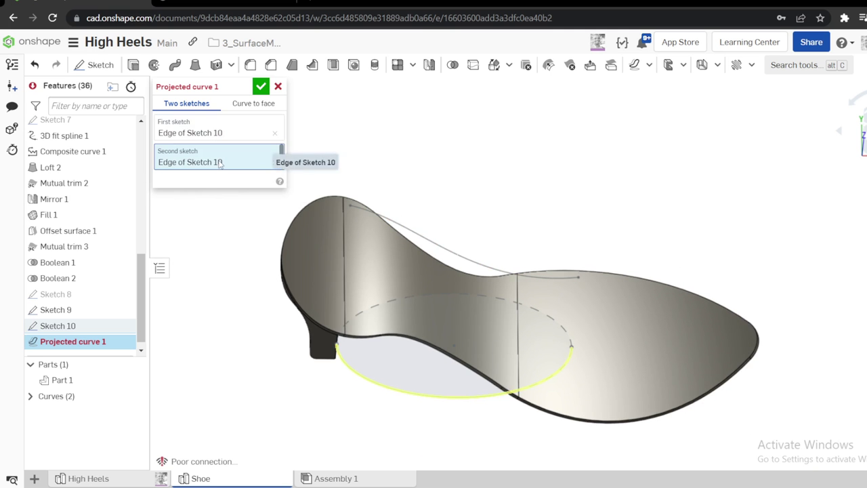
pyautogui.click(864, 136)
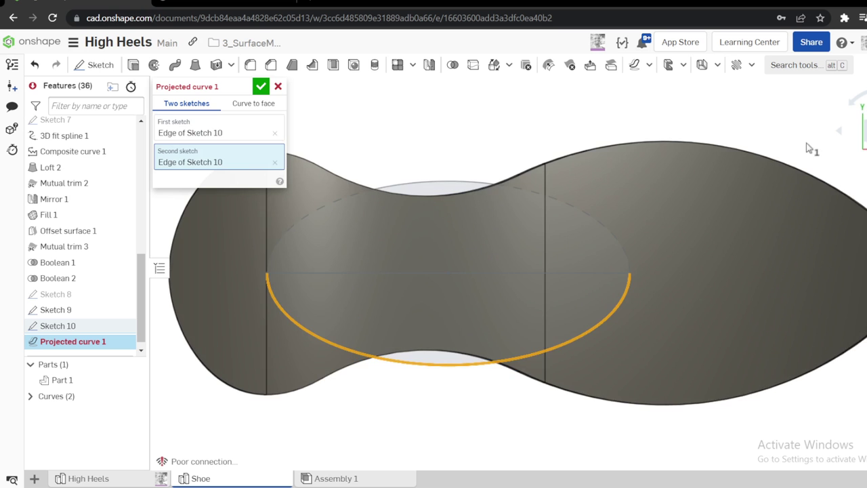
pyautogui.moveTo(455, 295); pyautogui.dragTo(429, 231, button='right')
pyautogui.press('Escape')
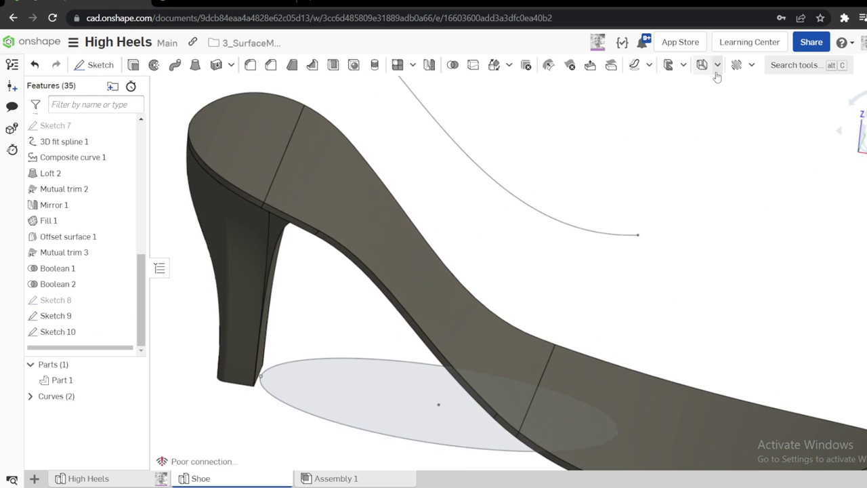
# Create a two-sketch projected curve from the near ellipse half of Sketch 10 and the spline of Sketch 9
pyautogui.click(643, 65)
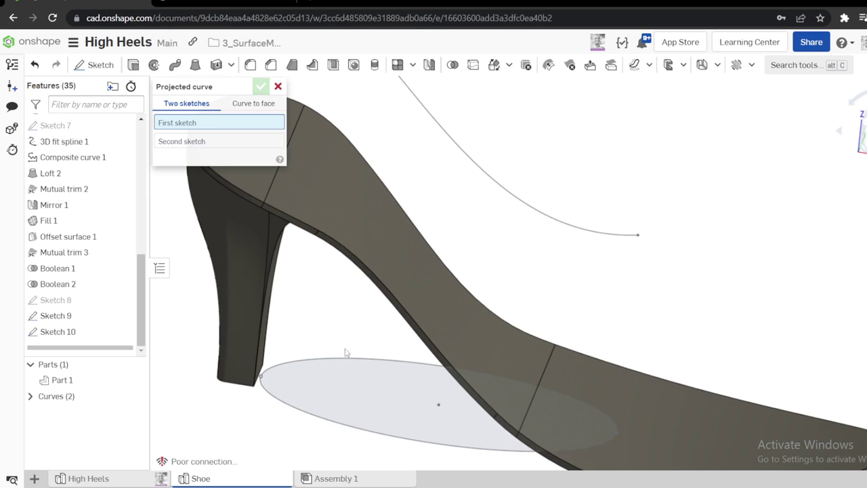
pyautogui.click(279, 405)
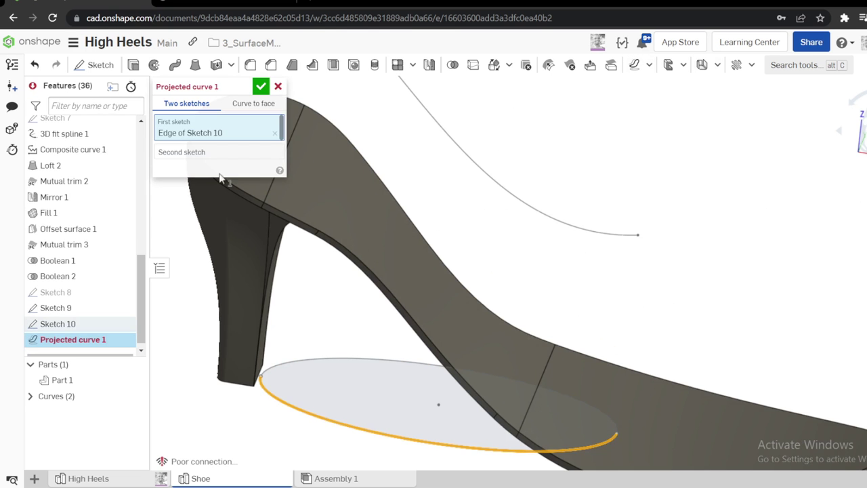
pyautogui.click(460, 143)
pyautogui.scroll(-3, 573, 175)
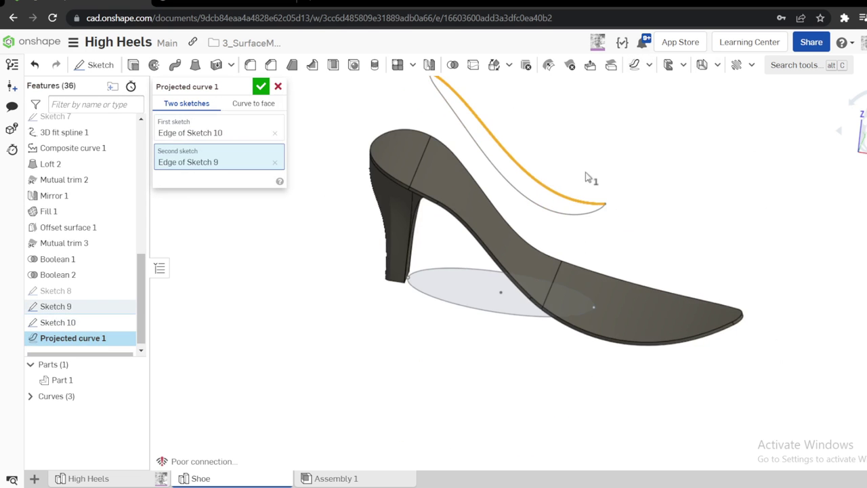
pyautogui.click(261, 87)
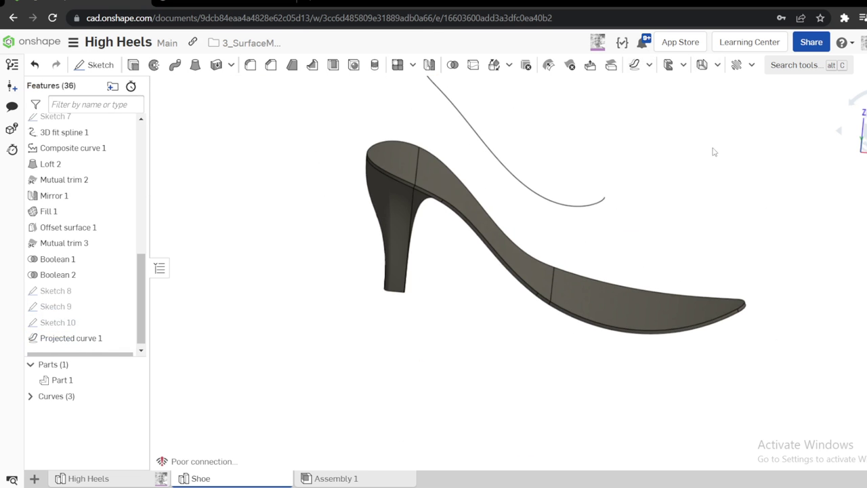
# Examine the projected curve over the shoe from the front, from above and in isometric view
pyautogui.moveTo(713, 160); pyautogui.dragTo(509, 152, button='right')
pyautogui.click(509, 151)
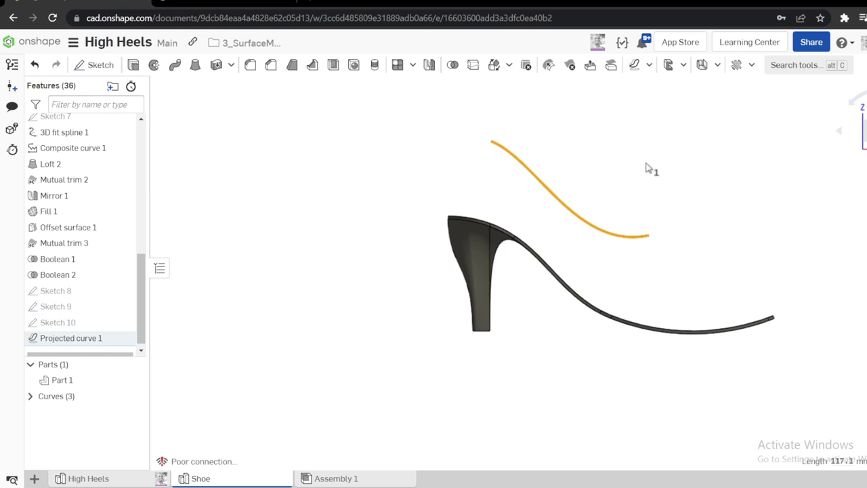
pyautogui.hotkey('shift', '5')
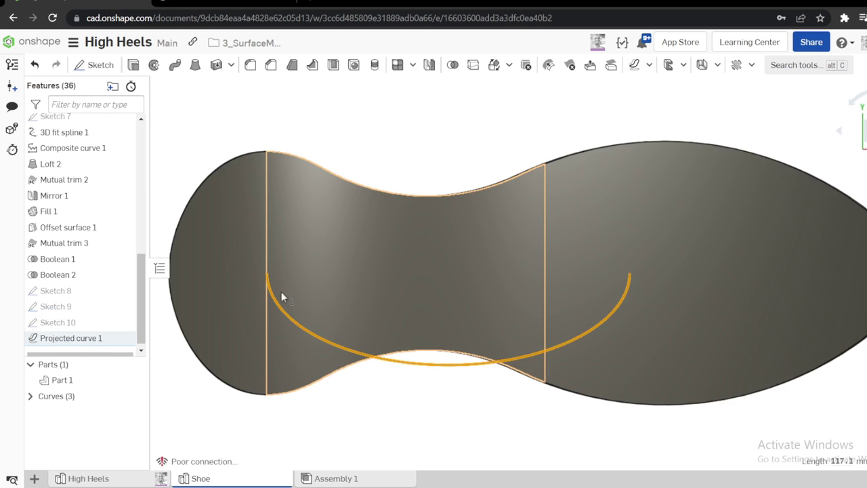
pyautogui.click(498, 154)
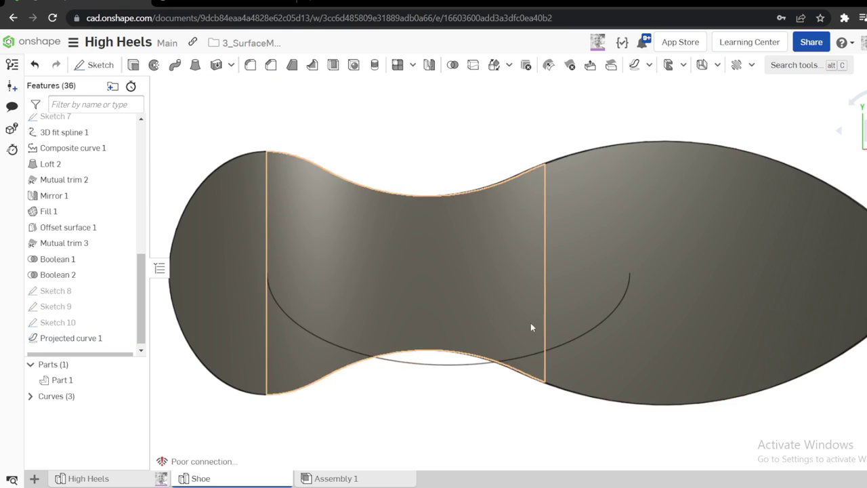
pyautogui.hotkey('shift', '7')
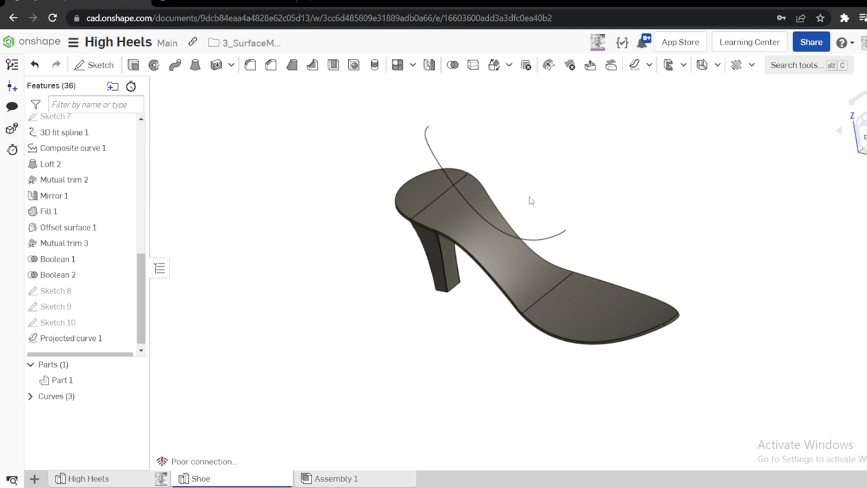
pyautogui.moveTo(531, 200)
pyautogui.mouseDown(button='right')
pyautogui.moveTo(564, 178)
pyautogui.moveTo(559, 193)
pyautogui.mouseUp(button='right')
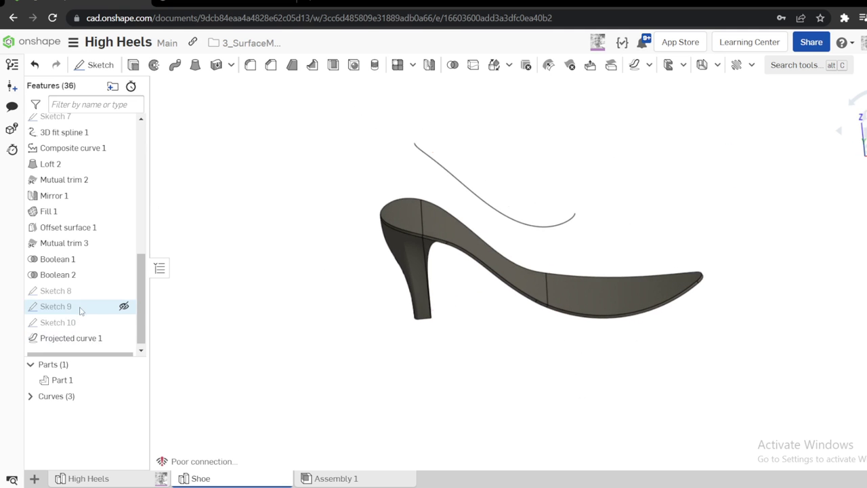
# Show Sketch 8 and compare its upper profile with the projected curve from several angles
pyautogui.click(123, 291)
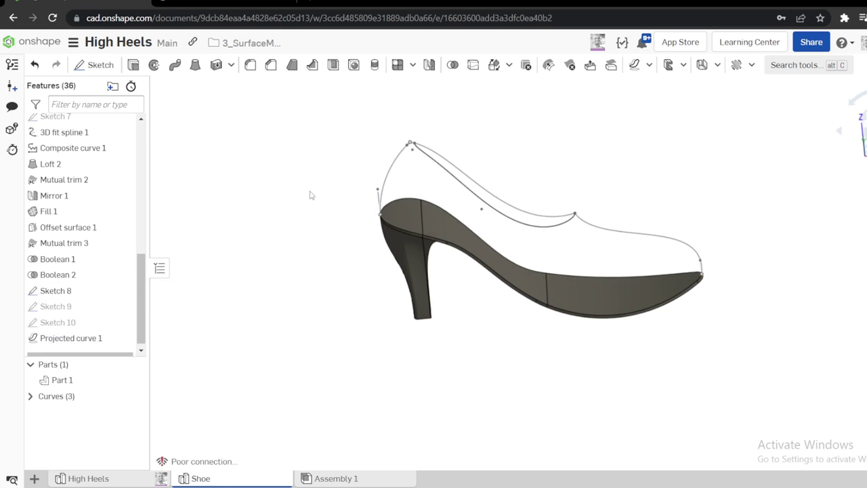
pyautogui.moveTo(311, 195); pyautogui.dragTo(264, 228, button='right')
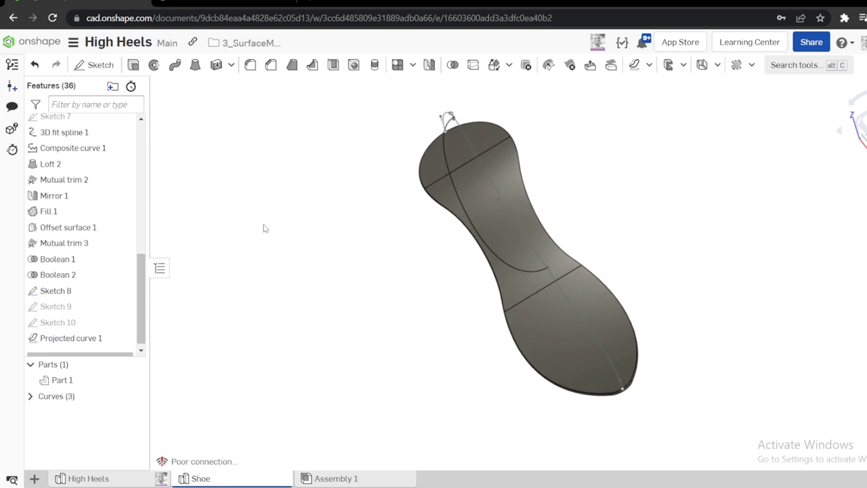
pyautogui.moveTo(356, 214); pyautogui.dragTo(376, 196, button='right')
# Create a Plane point plane parallel to the Right plane through the sole's side vertex at the heel seam
pyautogui.scroll(3, 379, 203)
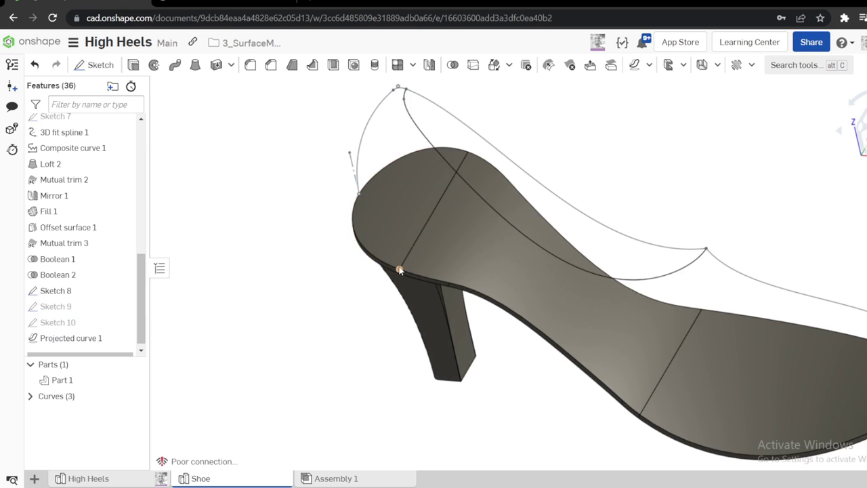
pyautogui.scroll(3, 123, 250)
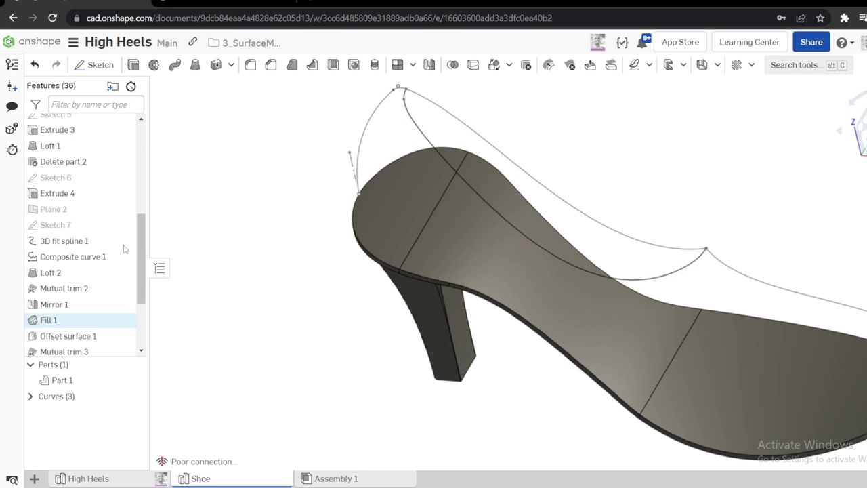
pyautogui.scroll(6, 124, 249)
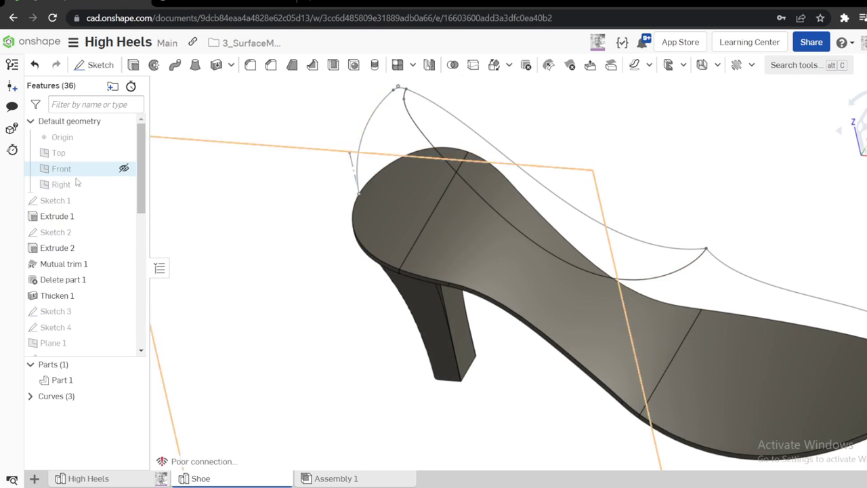
pyautogui.click(77, 183)
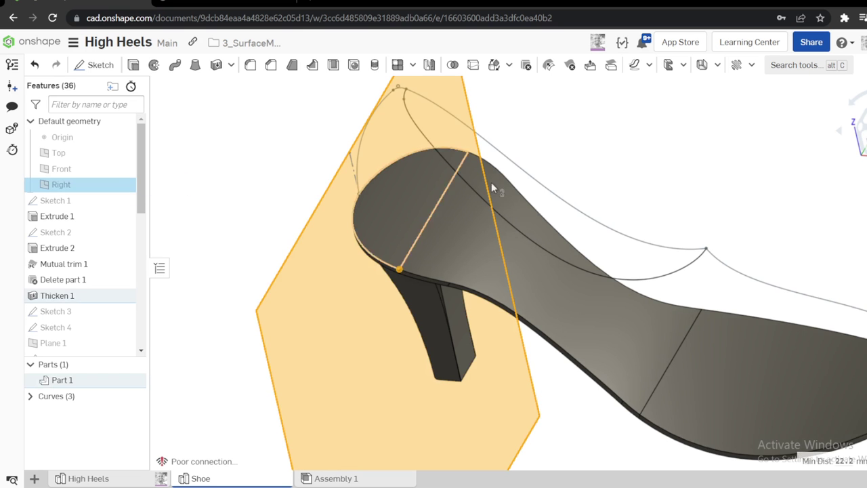
pyautogui.press('s')
pyautogui.click(615, 148)
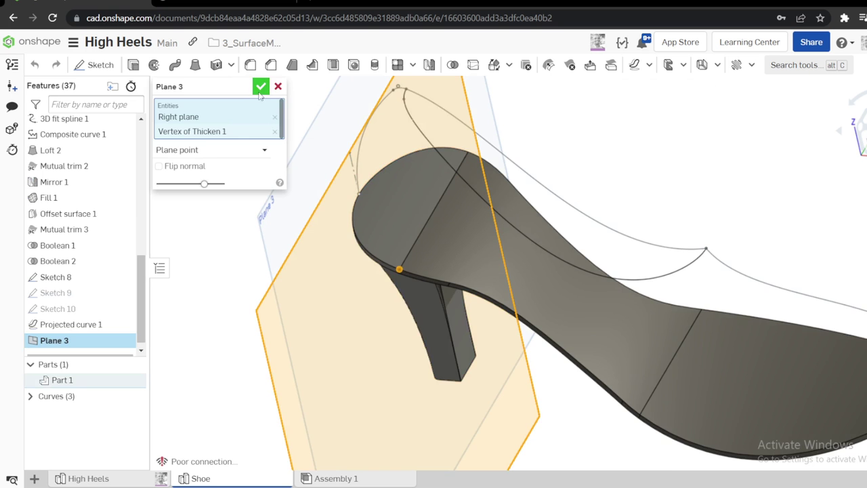
pyautogui.click(261, 87)
# Create a second Plane point plane parallel to Plane 3 through the sole's side vertex at the forefoot seam
pyautogui.press('f')
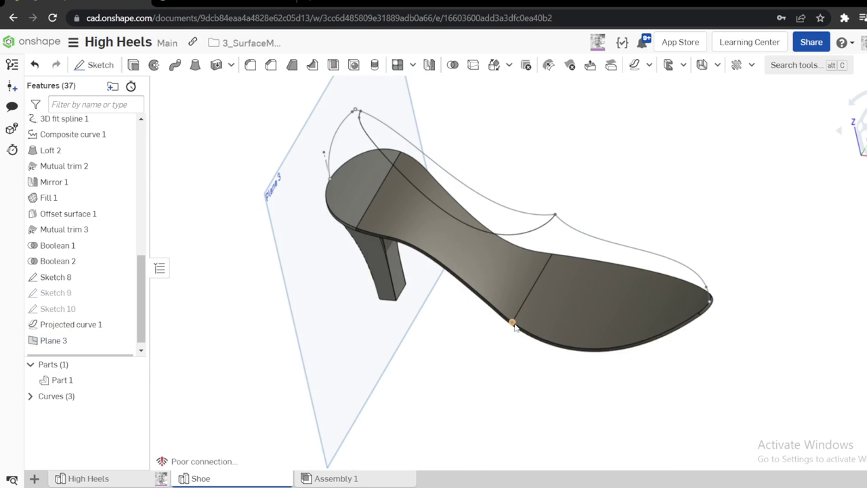
pyautogui.click(357, 313)
pyautogui.press('s')
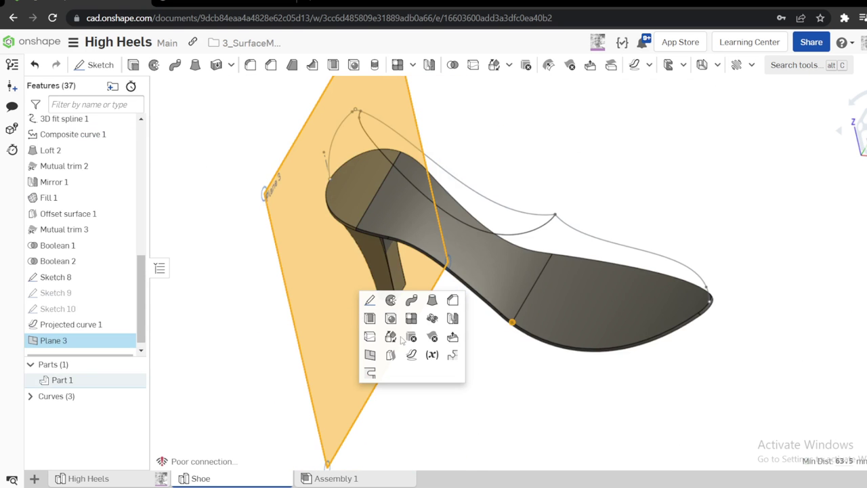
pyautogui.click(369, 355)
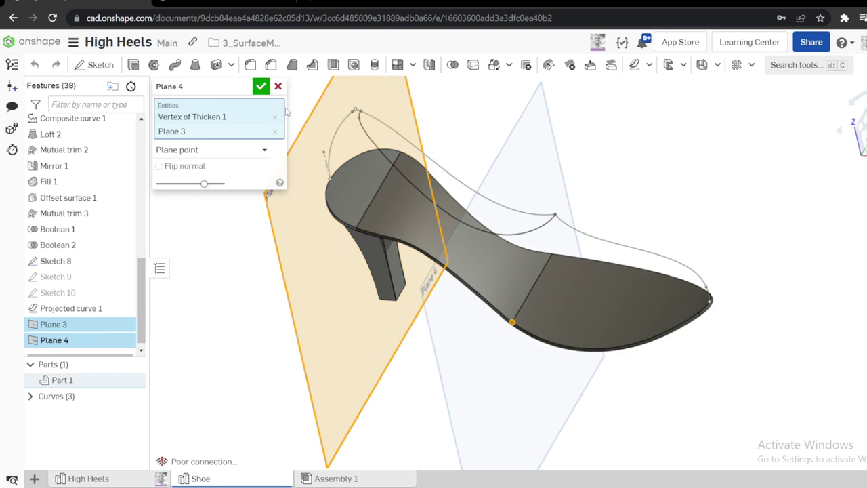
pyautogui.click(261, 87)
# Start a sketch on Plane 3 and project the sole's side vertex at the heel seam into it
pyautogui.moveTo(385, 210)
pyautogui.mouseDown(button='right')
pyautogui.moveTo(350, 158)
pyautogui.moveTo(464, 181)
pyautogui.moveTo(407, 180)
pyautogui.moveTo(372, 200)
pyautogui.moveTo(389, 216)
pyautogui.moveTo(395, 204)
pyautogui.mouseUp(button='right')
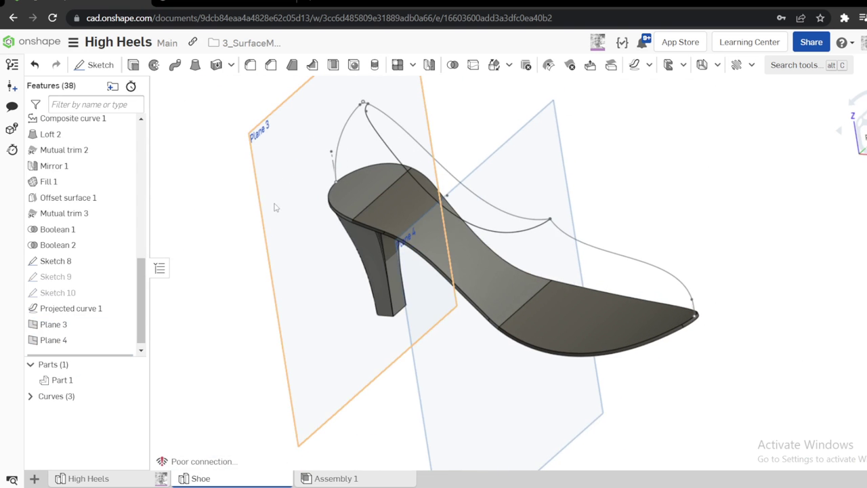
pyautogui.click(268, 203)
pyautogui.press('s')
pyautogui.click(283, 191)
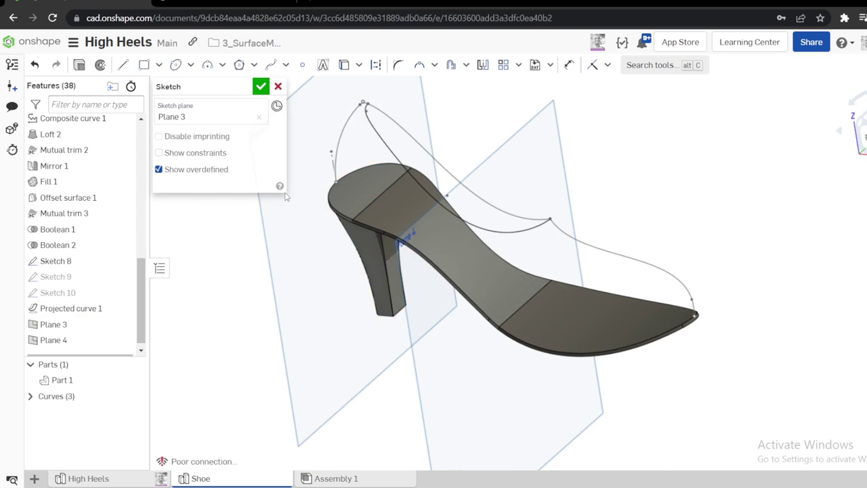
pyautogui.scroll(3, 352, 207)
pyautogui.scroll(-1, 352, 228)
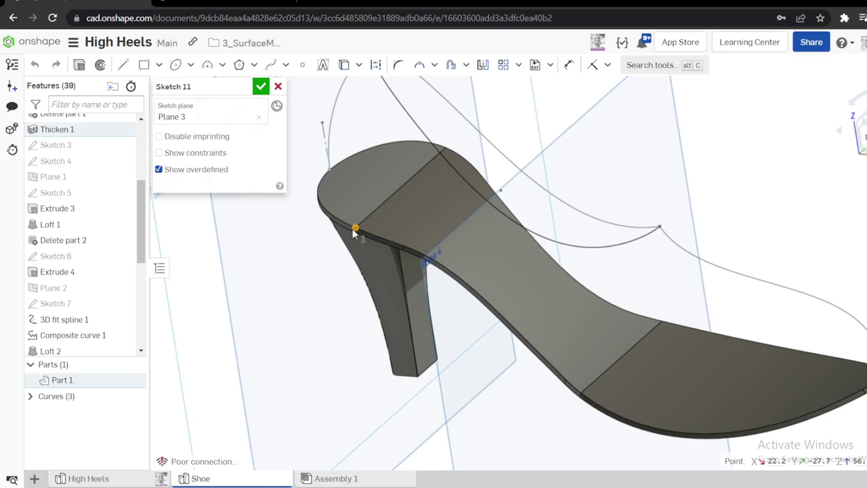
pyautogui.scroll(-3, 354, 225)
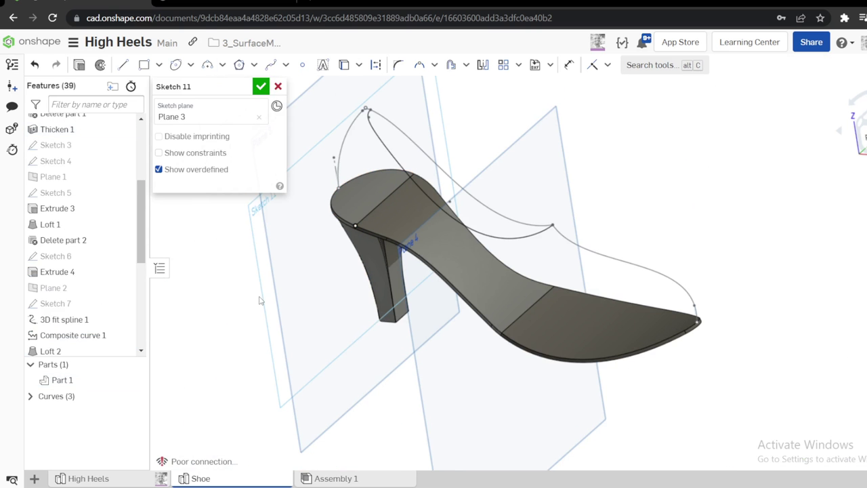
# Draw a three-point arc beside the heel, bulging outward and ending above the sole
pyautogui.click(355, 157)
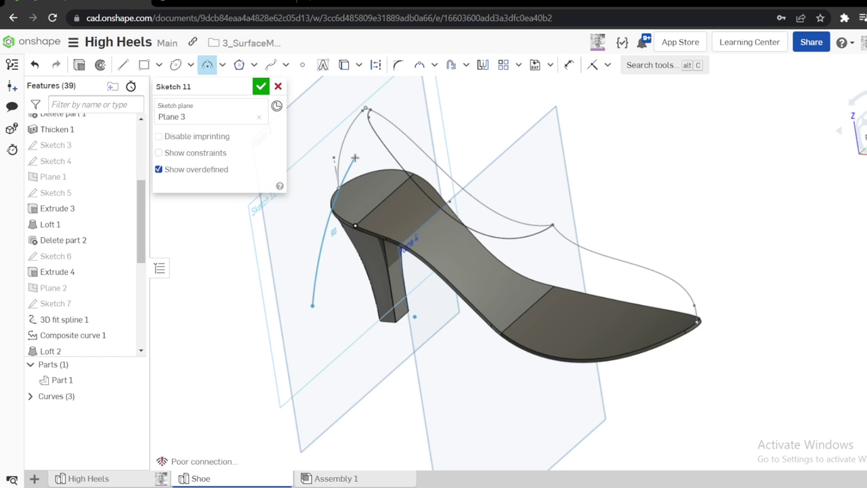
pyautogui.click(327, 184)
pyautogui.press('Escape')
# Try to pierce the arc's upper endpoint with the projected opening curve, and discard the sketch on Plane 3
pyautogui.click(383, 144)
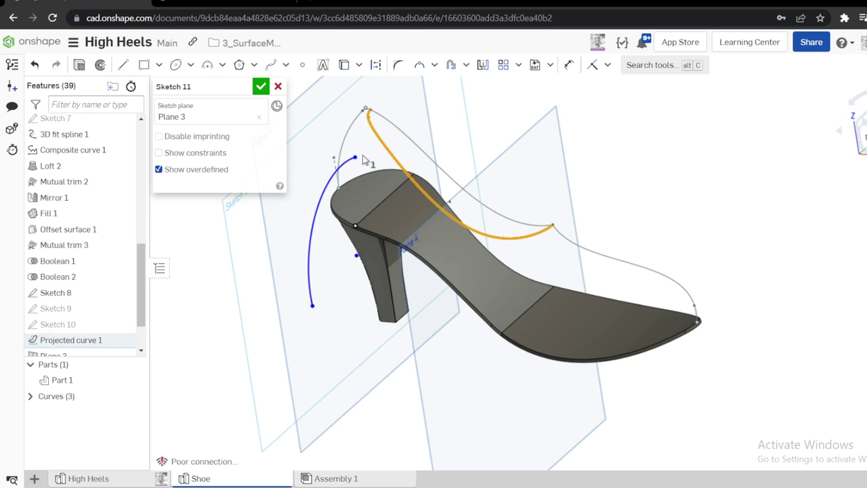
pyautogui.click(607, 66)
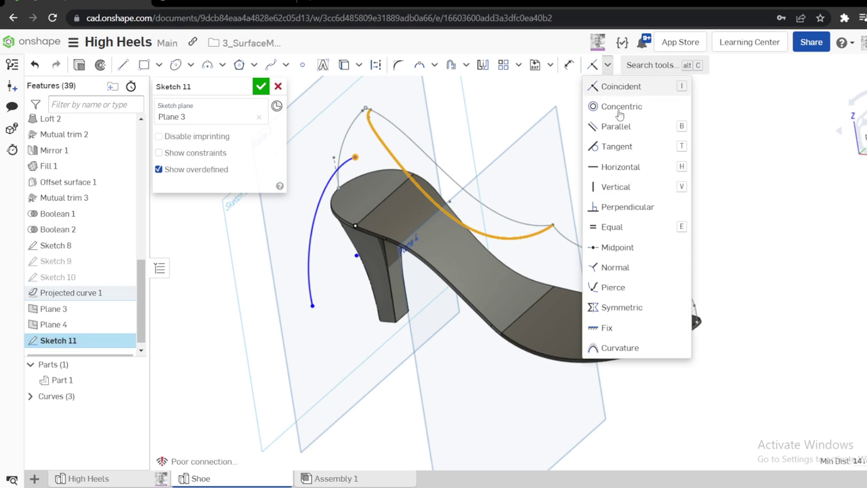
pyautogui.click(616, 287)
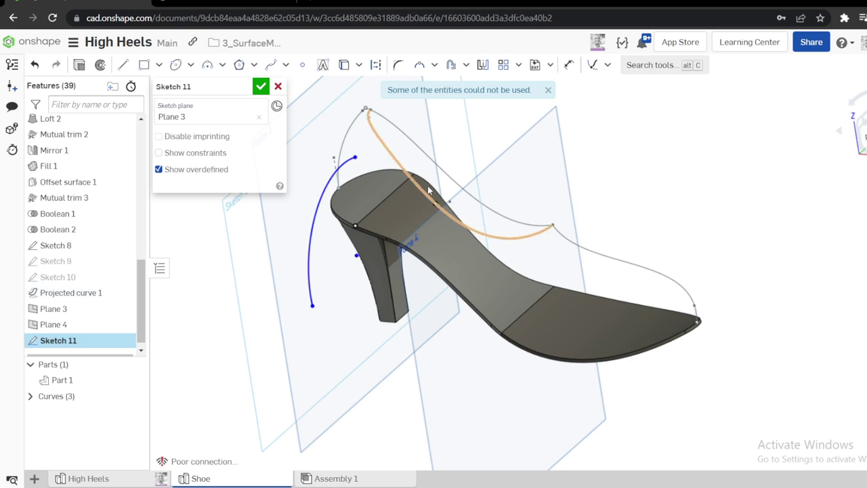
pyautogui.moveTo(449, 168)
pyautogui.mouseDown(button='right')
pyautogui.moveTo(500, 188)
pyautogui.moveTo(478, 174)
pyautogui.moveTo(514, 218)
pyautogui.mouseUp(button='right')
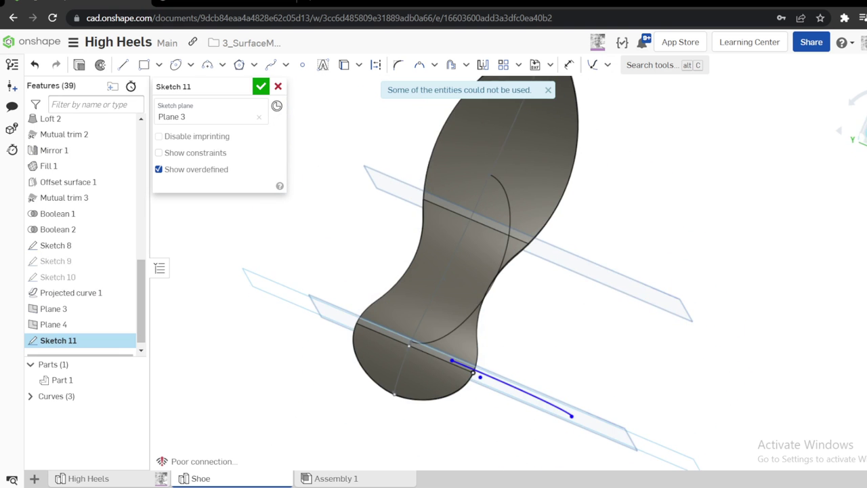
pyautogui.click(862, 133)
pyautogui.scroll(3, 399, 240)
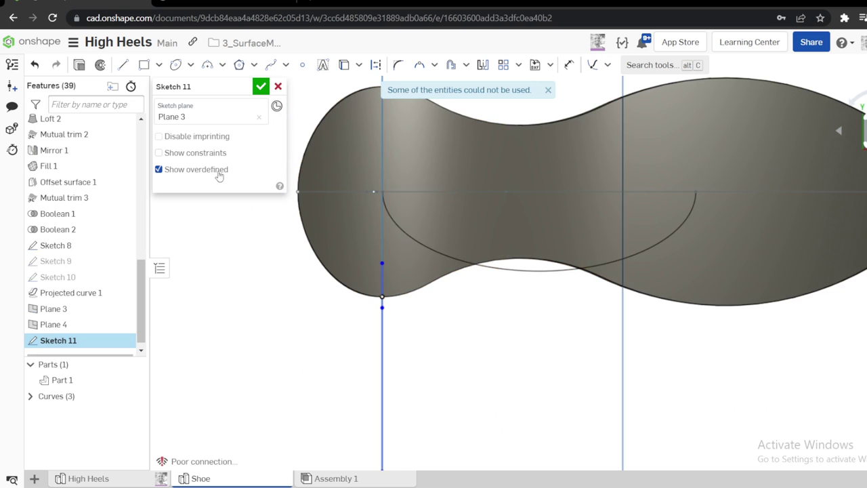
pyautogui.click(277, 86)
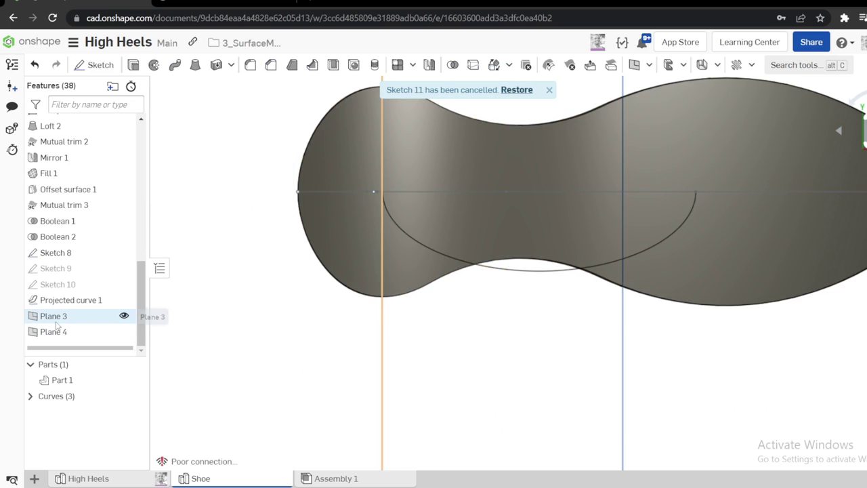
# Create a plane offset 20 mm from Plane 3 toward the forefoot
pyautogui.rightClick(55, 319)
pyautogui.click(170, 336)
pyautogui.click(88, 321)
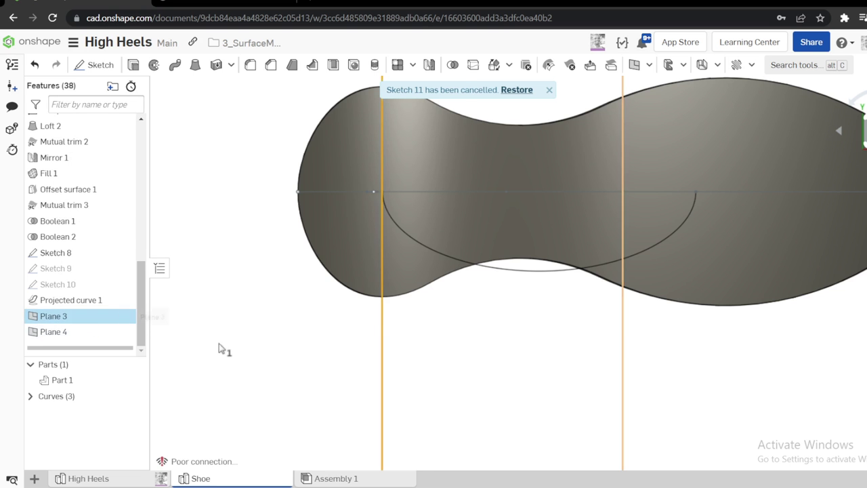
pyautogui.moveTo(218, 343); pyautogui.dragTo(229, 329, button='right')
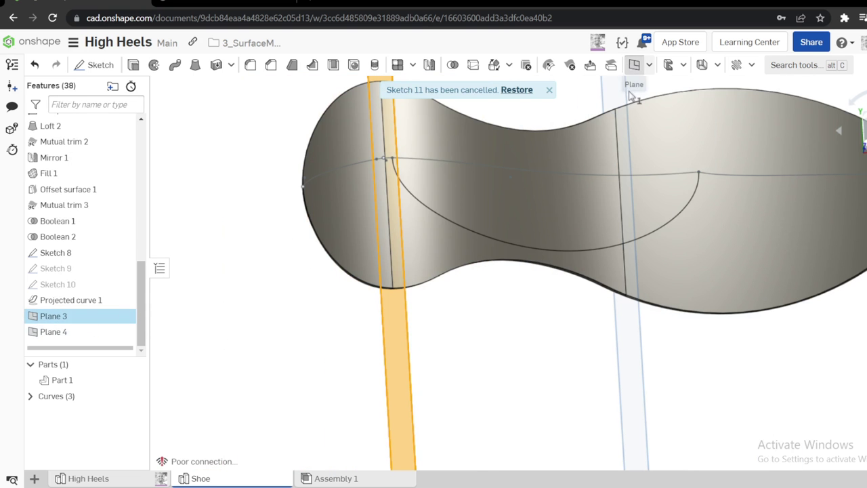
pyautogui.click(634, 64)
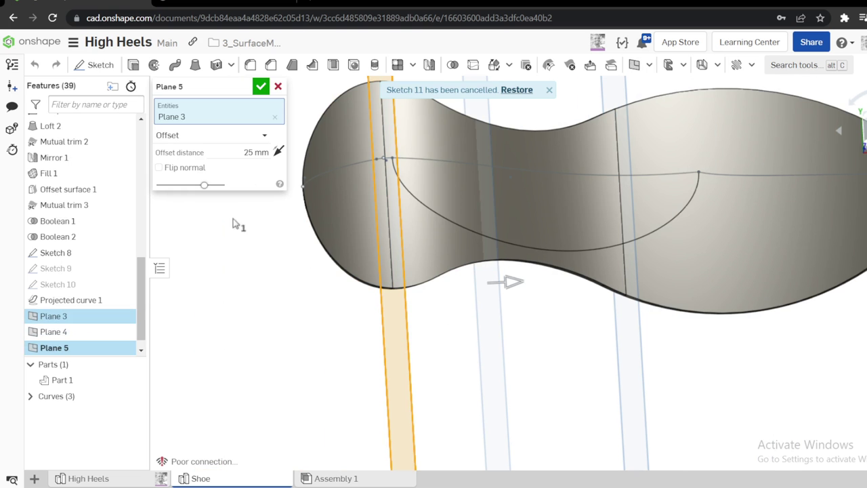
pyautogui.click(261, 152)
pyautogui.write('20')
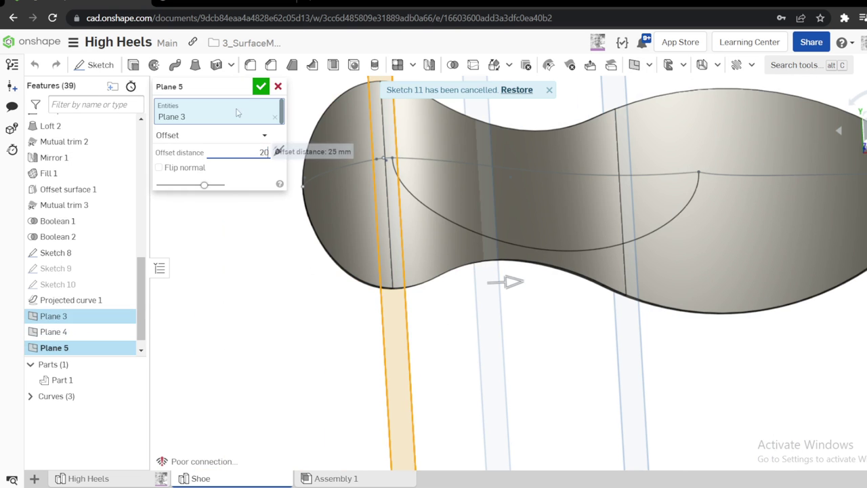
pyautogui.click(261, 87)
# Start a sketch on the new offset plane and draw an outward-bulging three-point arc with about 62.5 mm radius beside the heel
pyautogui.moveTo(310, 236); pyautogui.dragTo(299, 208, button='right')
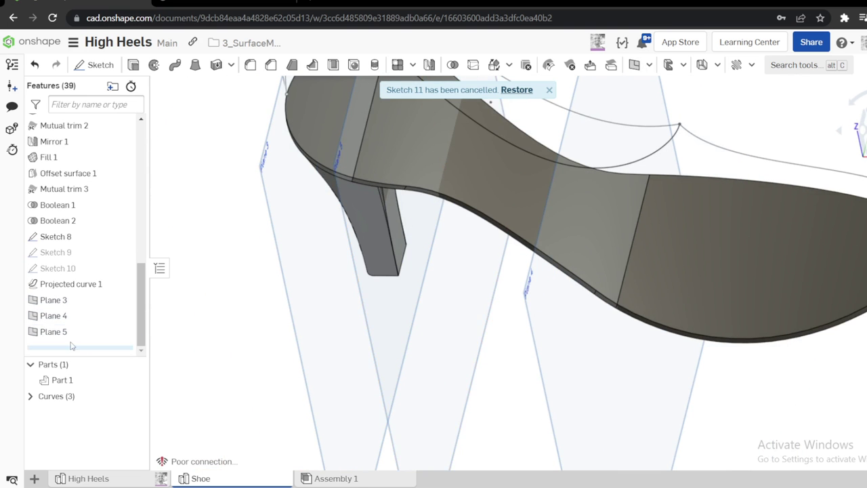
pyautogui.click(423, 344)
pyautogui.press('s')
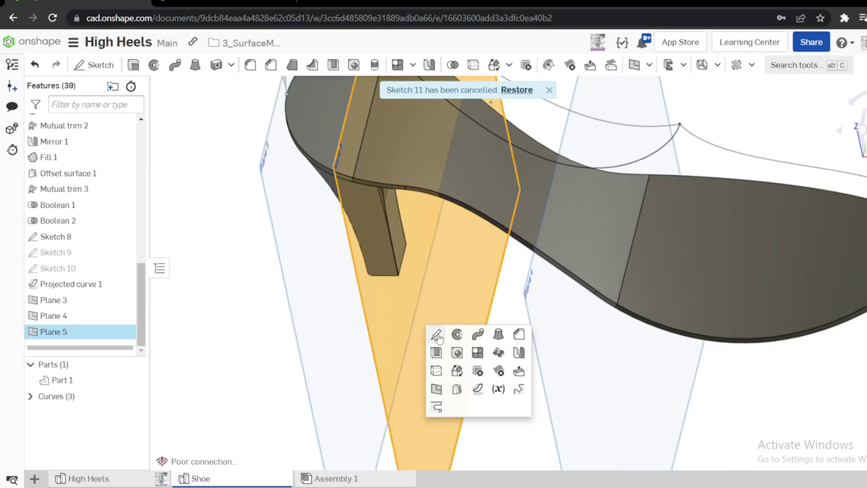
pyautogui.click(437, 335)
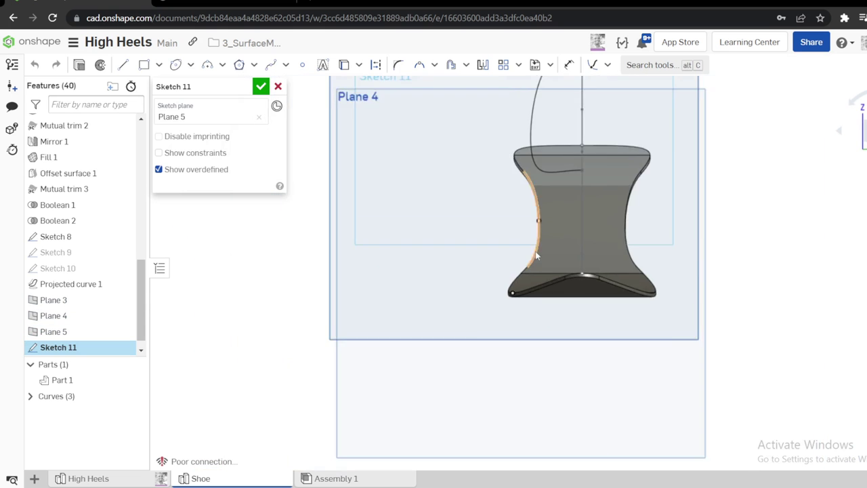
pyautogui.scroll(2, 517, 134)
pyautogui.scroll(-2, 530, 156)
pyautogui.scroll(-2, 522, 145)
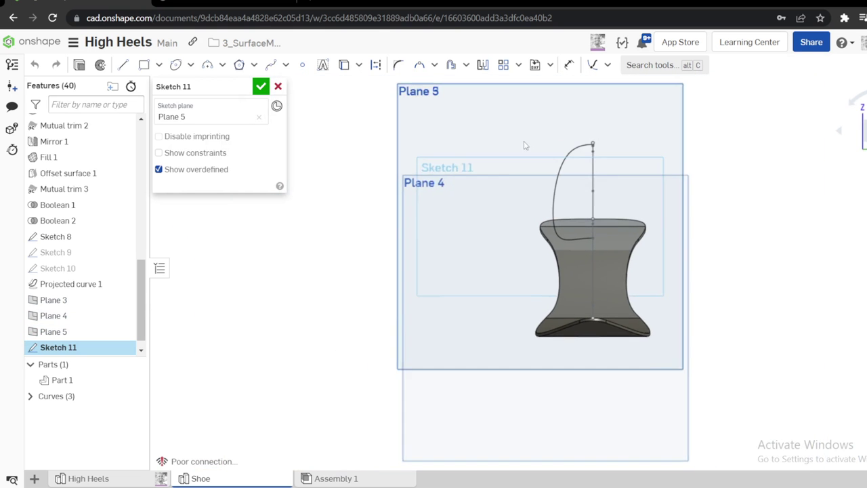
pyautogui.scroll(2, 484, 258)
pyautogui.click(559, 168)
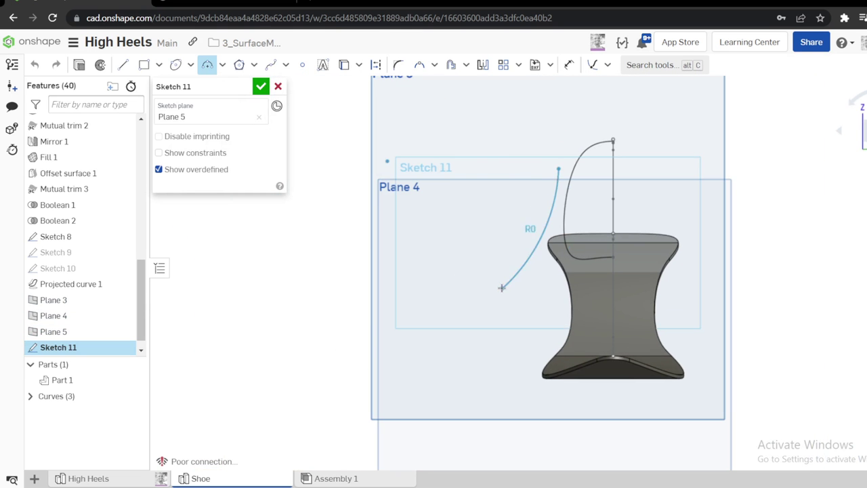
pyautogui.click(502, 289)
pyautogui.click(514, 226)
pyautogui.moveTo(513, 226)
pyautogui.mouseDown(button='right')
pyautogui.moveTo(529, 228)
pyautogui.moveTo(546, 248)
pyautogui.mouseUp(button='right')
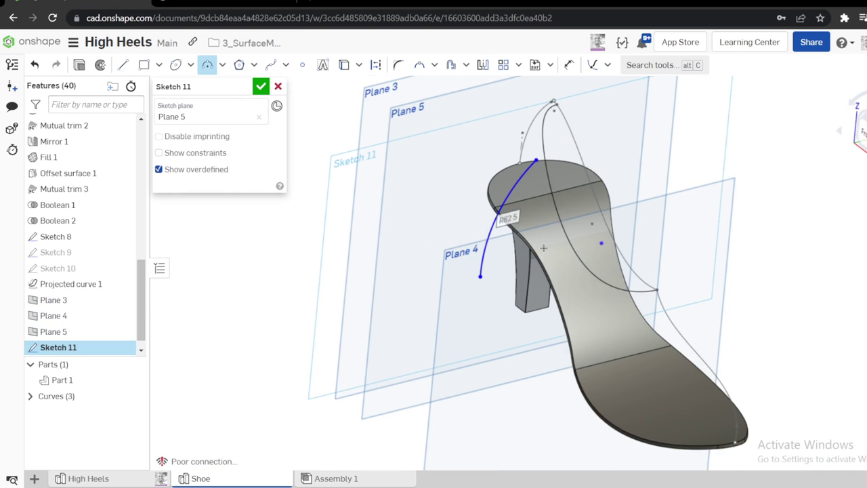
pyautogui.press('Escape')
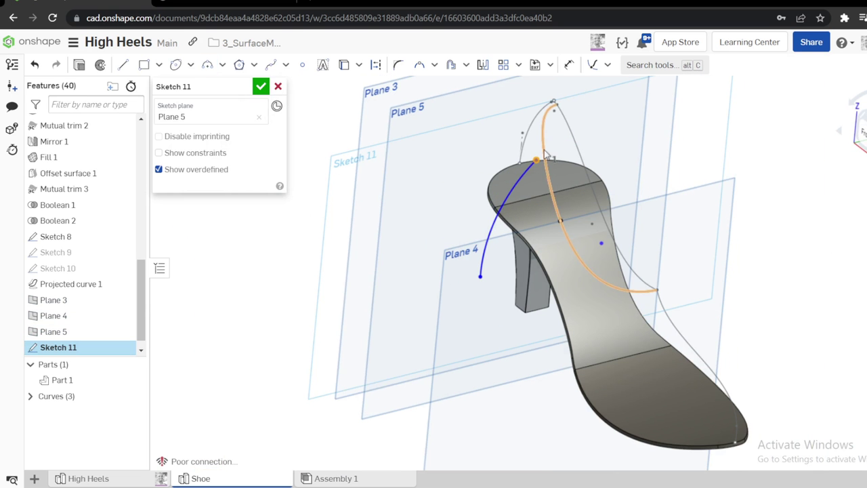
# Add Pierce constraints tying the arc's upper endpoint to the opening curve and its lower endpoint to the sole's side edge
pyautogui.click(593, 65)
pyautogui.scroll(3, 567, 224)
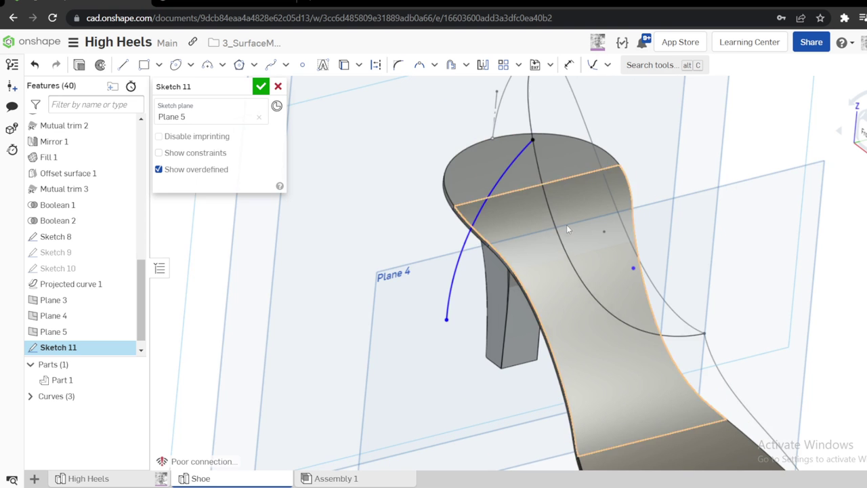
pyautogui.moveTo(535, 264)
pyautogui.mouseDown(button='right')
pyautogui.moveTo(540, 247)
pyautogui.moveTo(536, 268)
pyautogui.moveTo(543, 261)
pyautogui.moveTo(572, 281)
pyautogui.moveTo(544, 269)
pyautogui.mouseUp(button='right')
pyautogui.scroll(2, 543, 269)
pyautogui.click(515, 272)
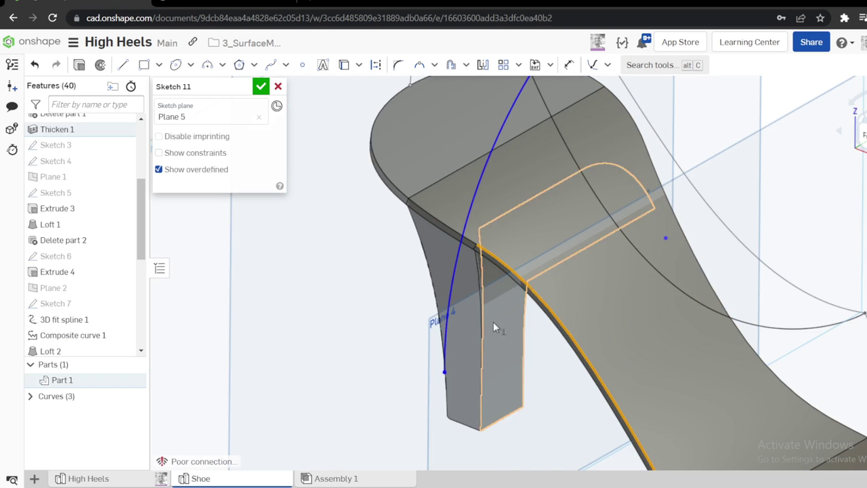
pyautogui.click(444, 374)
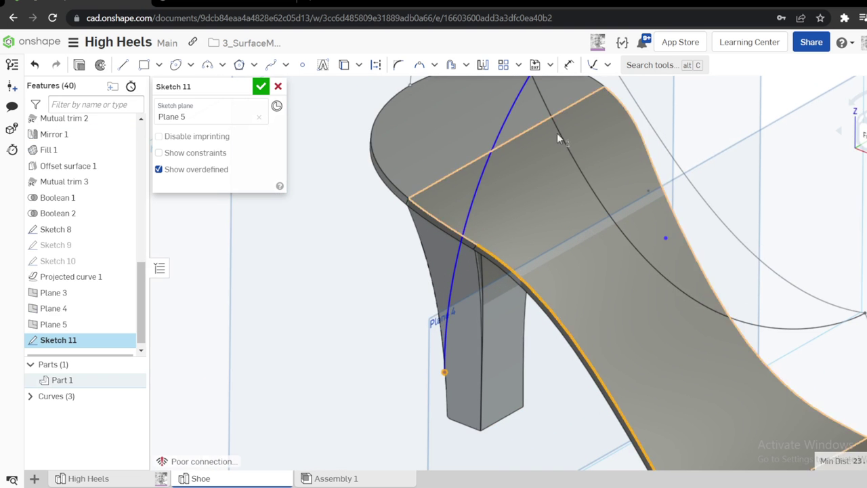
pyautogui.press('s')
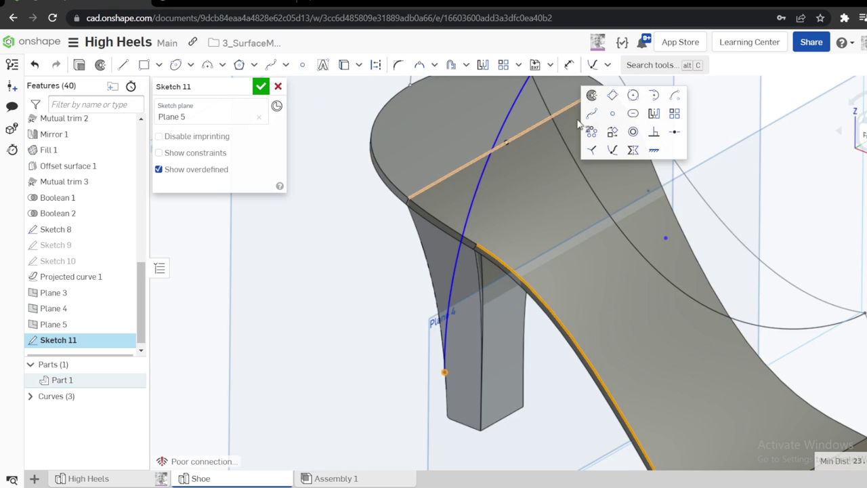
pyautogui.click(612, 152)
pyautogui.moveTo(554, 237); pyautogui.dragTo(777, 182, button='right')
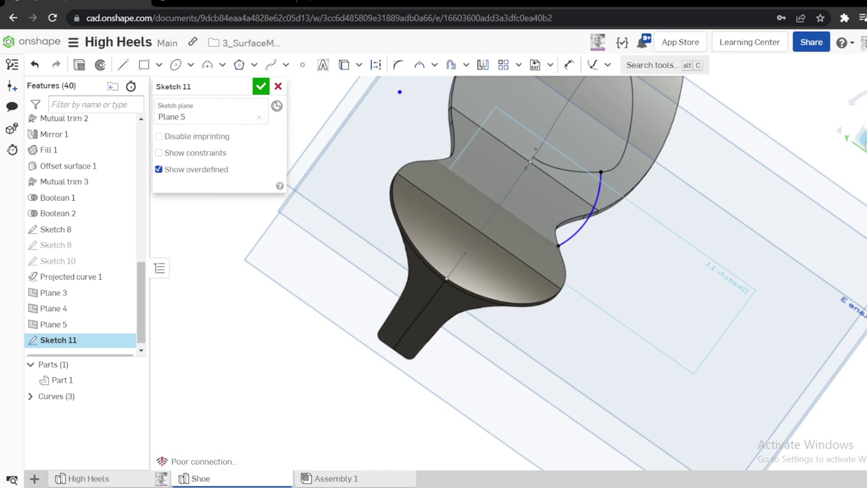
# Dimension the arc's radius as 60 mm and accept the sketch on Plane 5
pyautogui.press('n')
pyautogui.scroll(3, 534, 188)
pyautogui.moveTo(534, 187)
pyautogui.mouseDown(button='right')
pyautogui.moveTo(397, 223)
pyautogui.moveTo(392, 272)
pyautogui.moveTo(406, 319)
pyautogui.moveTo(426, 319)
pyautogui.moveTo(416, 294)
pyautogui.mouseUp(button='right')
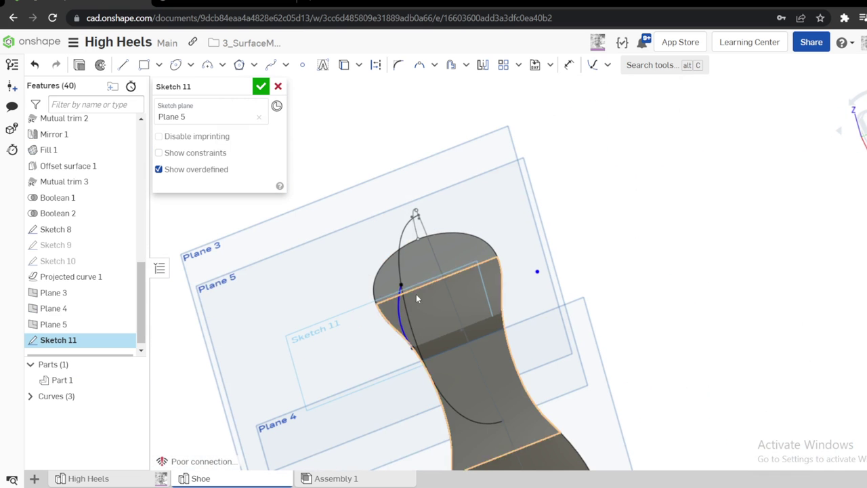
pyautogui.press('d')
pyautogui.click(430, 308)
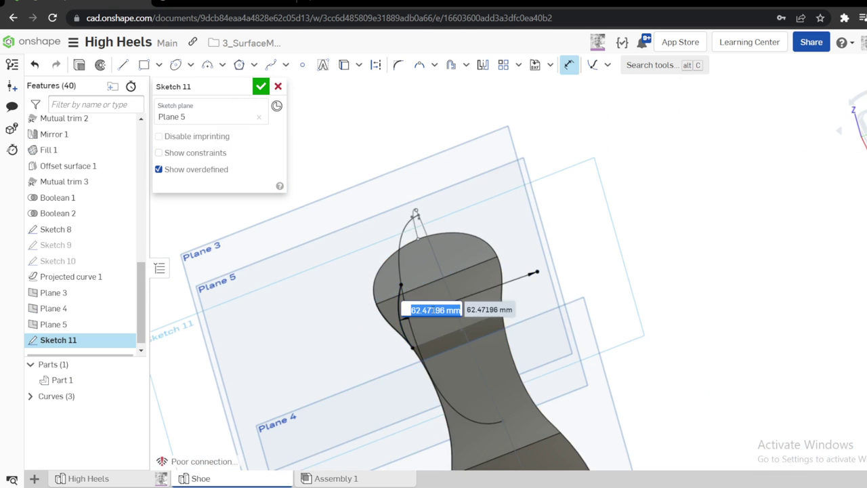
pyautogui.write('60')
pyautogui.press('Return')
pyautogui.moveTo(434, 308)
pyautogui.mouseDown(button='right')
pyautogui.moveTo(473, 264)
pyautogui.moveTo(379, 197)
pyautogui.mouseUp(button='right')
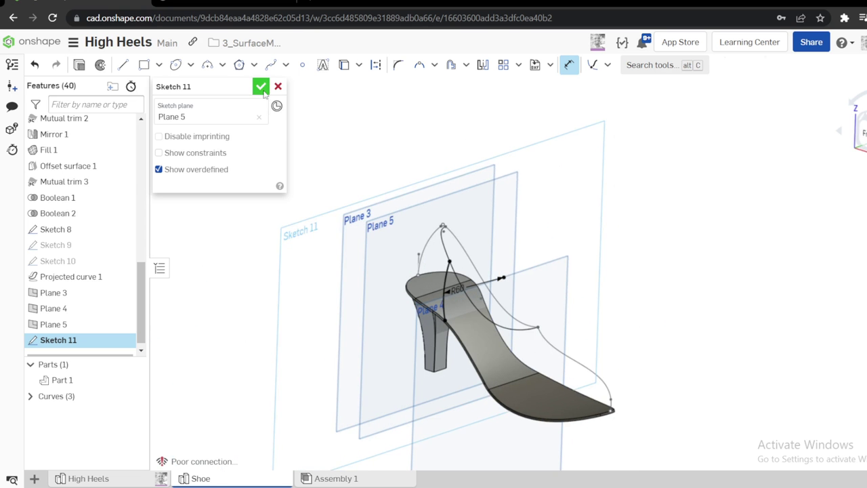
pyautogui.click(261, 86)
# Start a sketch on Plane 4 and draw an outward-bulging three-point arc beside the sole
pyautogui.moveTo(474, 328)
pyautogui.mouseDown(button='right')
pyautogui.moveTo(498, 322)
pyautogui.moveTo(459, 378)
pyautogui.mouseUp(button='right')
pyautogui.click(452, 436)
pyautogui.press('s')
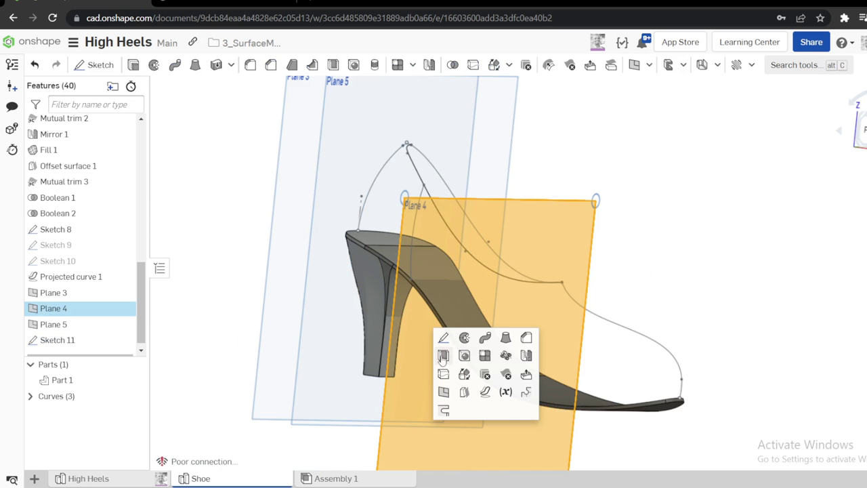
pyautogui.click(443, 338)
pyautogui.press('n')
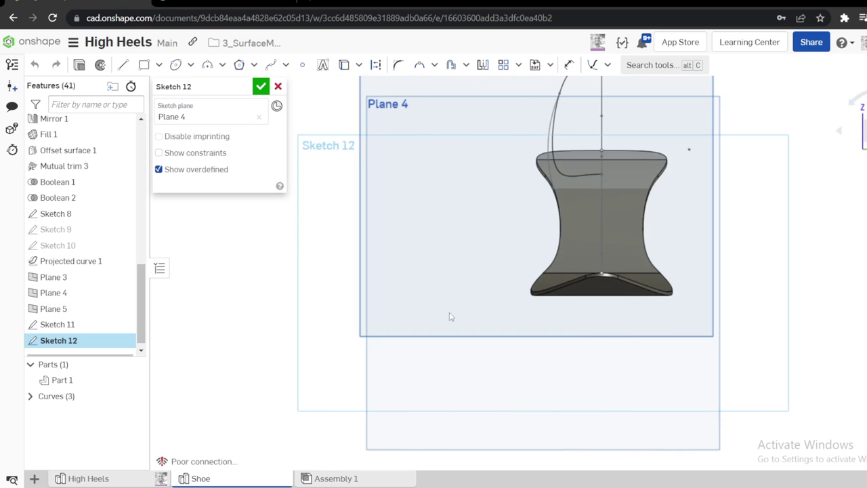
pyautogui.moveTo(563, 233)
pyautogui.mouseDown(button='right')
pyautogui.moveTo(593, 239)
pyautogui.moveTo(603, 278)
pyautogui.moveTo(573, 236)
pyautogui.mouseUp(button='right')
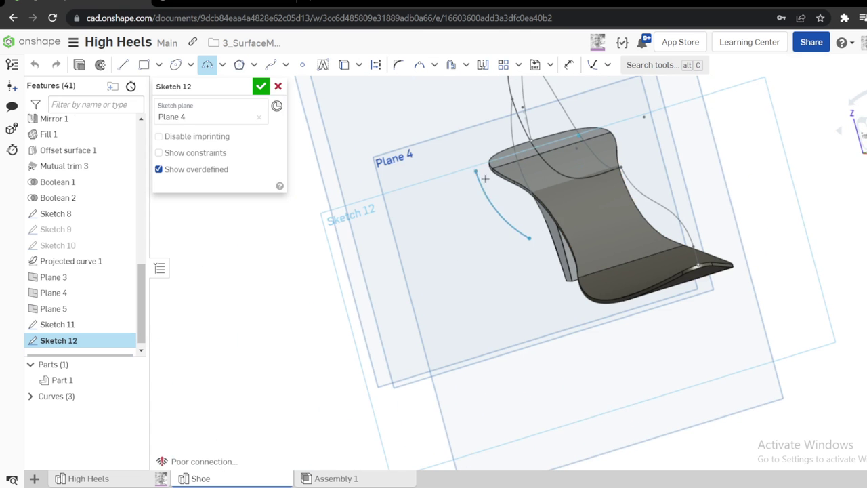
pyautogui.click(508, 193)
pyautogui.press('Escape')
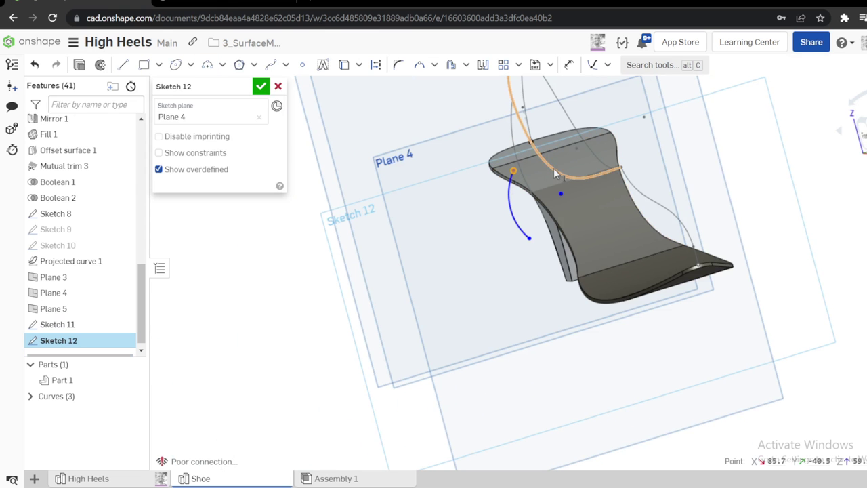
# Pierce the arc's upper endpoint with the opening curve and make its lower endpoint coincident with the sole's side vertex at the forefoot seam
pyautogui.rightClick(553, 168)
pyautogui.click(591, 214)
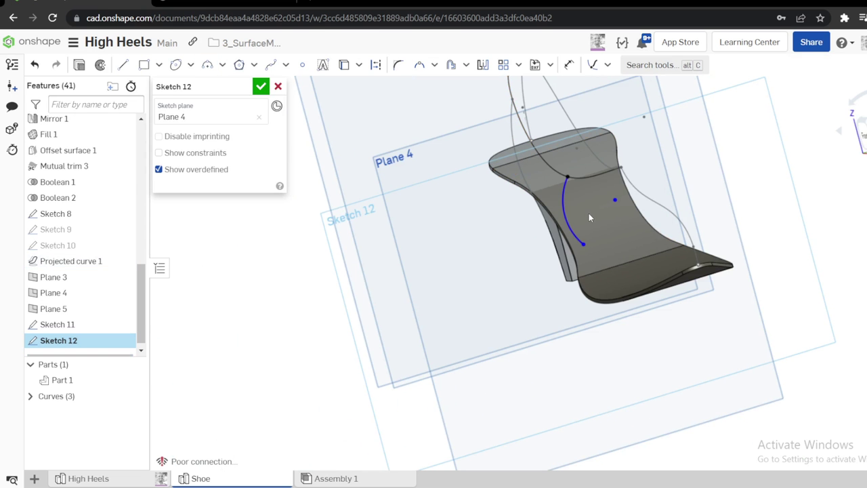
pyautogui.moveTo(589, 244); pyautogui.dragTo(600, 251, button='right')
pyautogui.scroll(3, 601, 252)
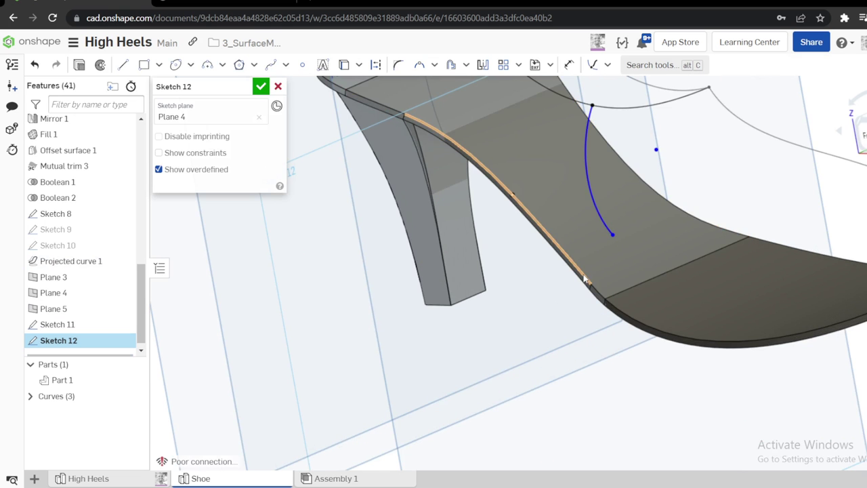
pyautogui.press('n')
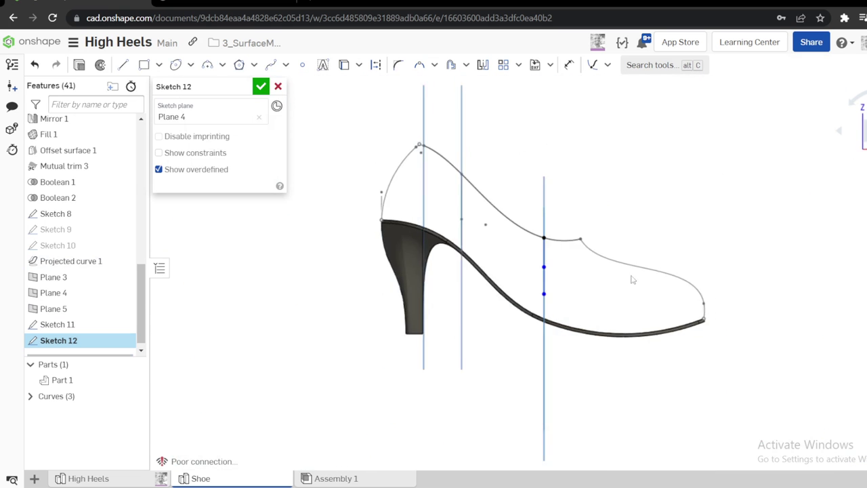
pyautogui.scroll(5, 610, 291)
pyautogui.moveTo(522, 356)
pyautogui.mouseDown(button='right')
pyautogui.moveTo(534, 373)
pyautogui.moveTo(493, 377)
pyautogui.mouseUp(button='right')
pyautogui.click(484, 376)
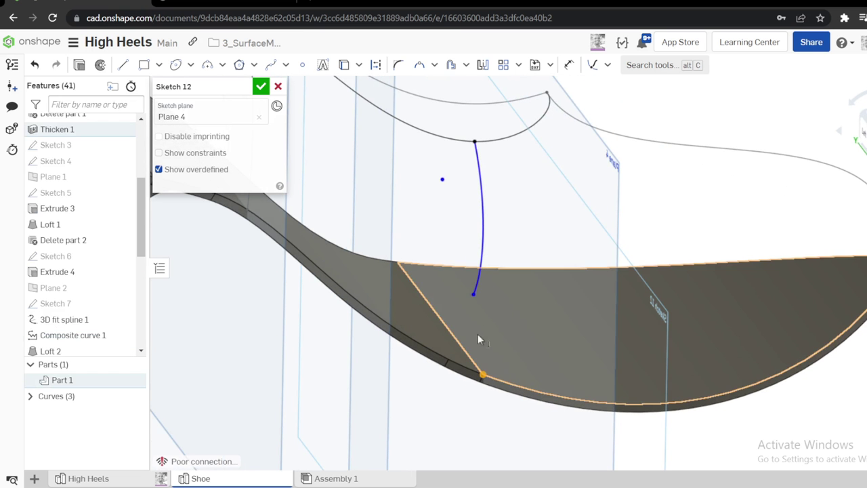
pyautogui.click(473, 294)
pyautogui.press('i')
pyautogui.moveTo(483, 307)
pyautogui.mouseDown(button='right')
pyautogui.moveTo(444, 298)
pyautogui.moveTo(493, 296)
pyautogui.mouseUp(button='right')
pyautogui.press('n')
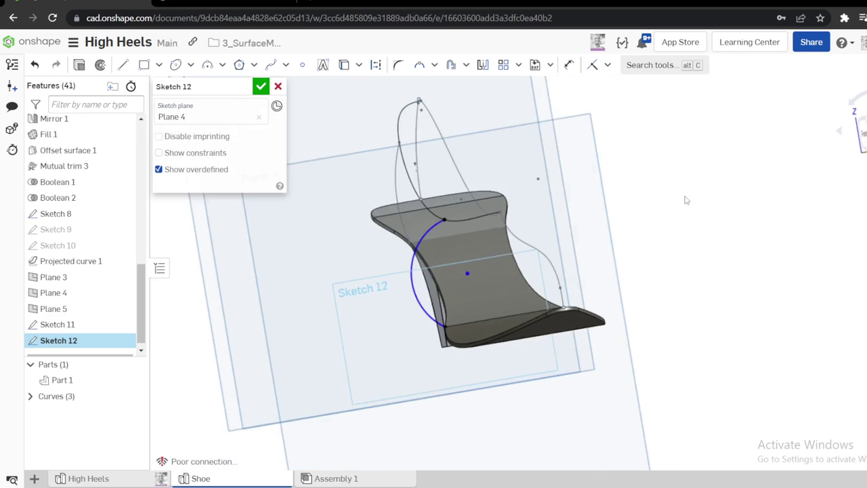
# Dimension the arc's radius as 60 mm and accept the sketch on Plane 4
pyautogui.moveTo(603, 293); pyautogui.dragTo(692, 290)
pyautogui.press('d')
pyautogui.click(688, 306)
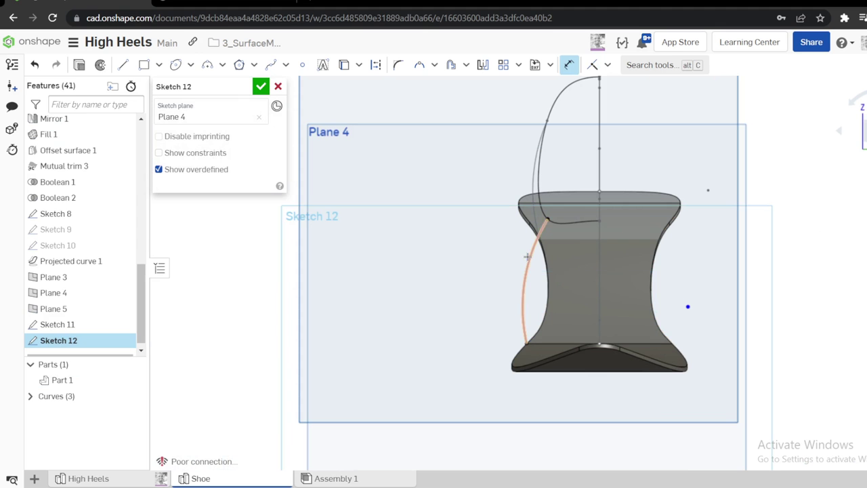
pyautogui.click(529, 257)
pyautogui.click(588, 289)
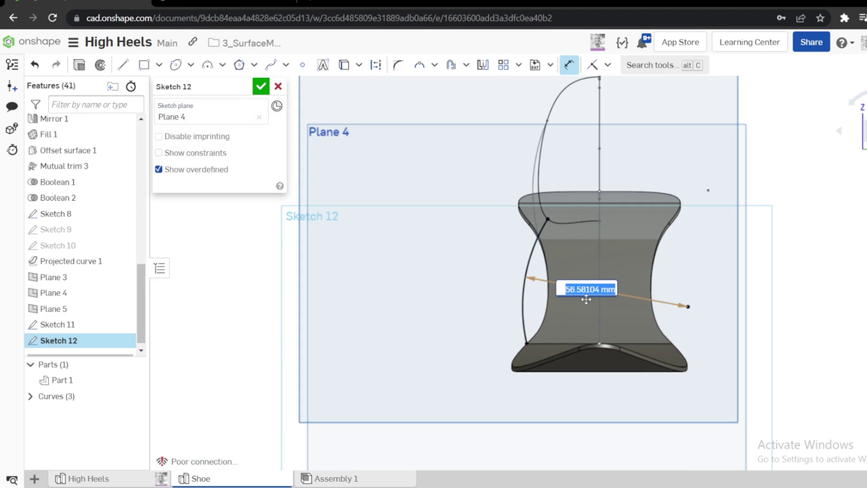
pyautogui.write('60')
pyautogui.press('Return')
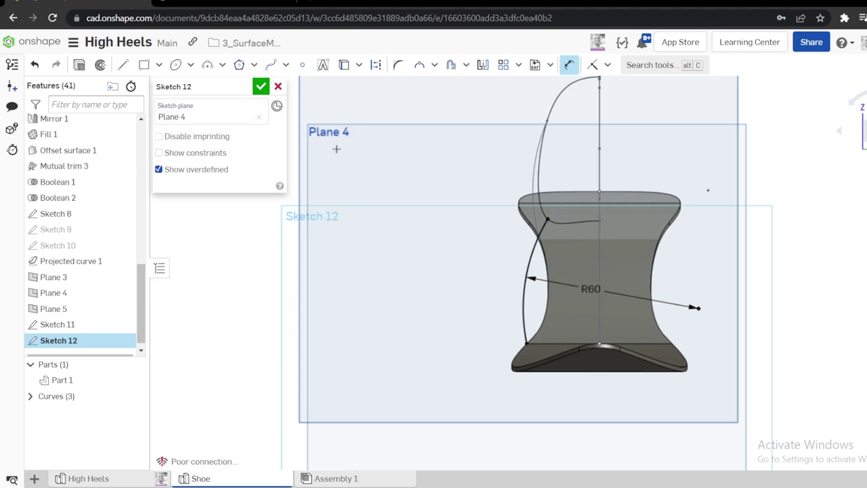
pyautogui.click(263, 87)
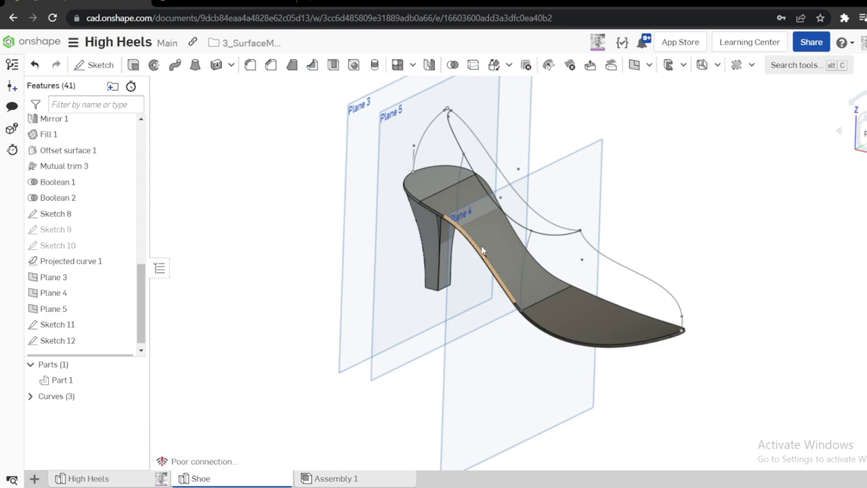
# Hide all the reference planes in the model
pyautogui.press('p')
pyautogui.moveTo(521, 247); pyautogui.dragTo(545, 246, button='right')
pyautogui.scroll(3, 599, 197)
pyautogui.moveTo(599, 197); pyautogui.dragTo(597, 215, button='right')
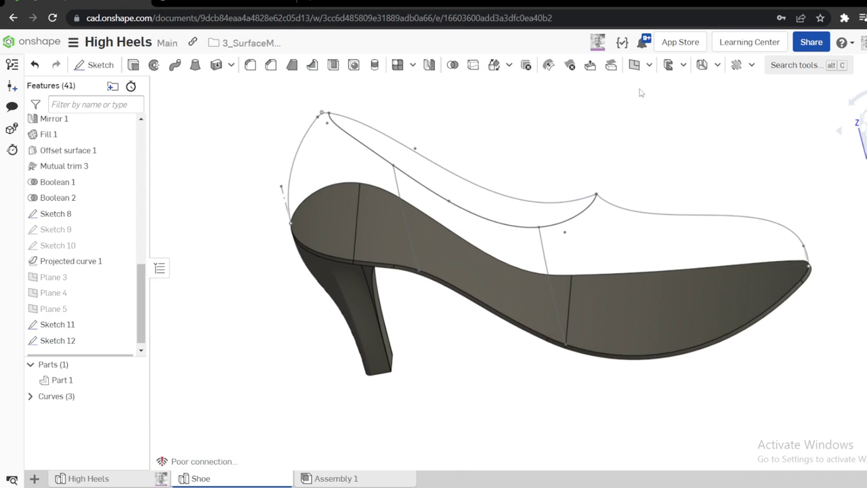
pyautogui.click(649, 65)
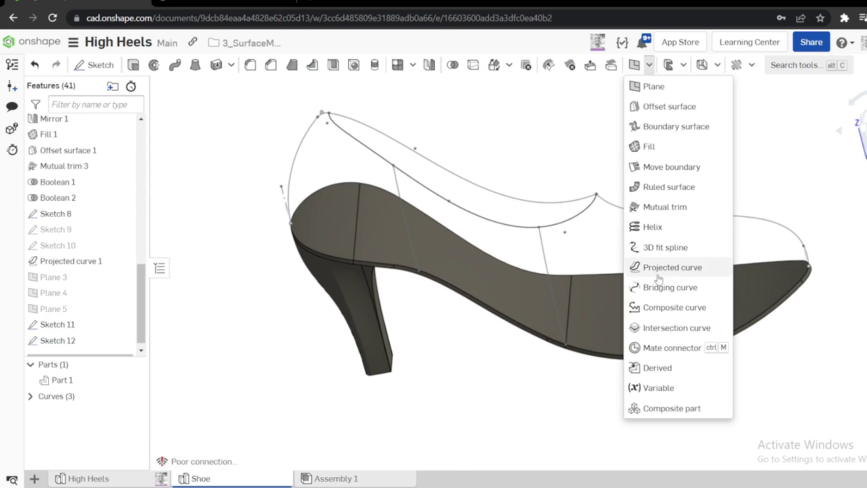
pyautogui.click(678, 307)
pyautogui.click(327, 254)
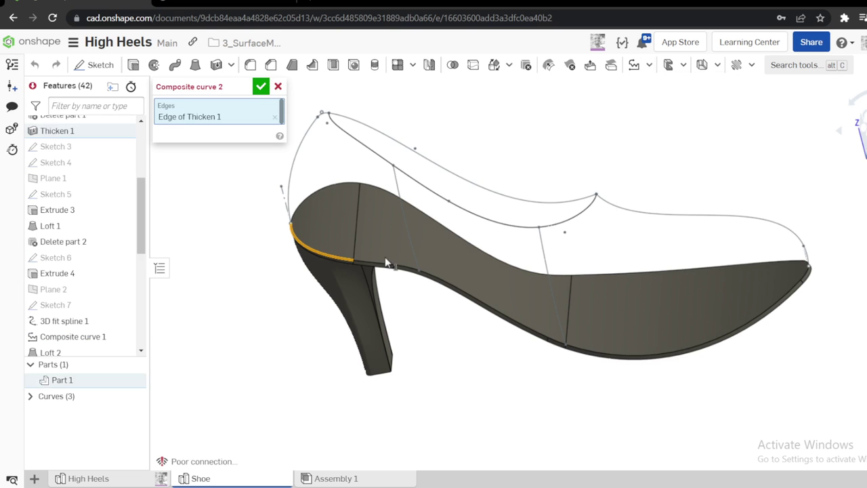
pyautogui.click(364, 260)
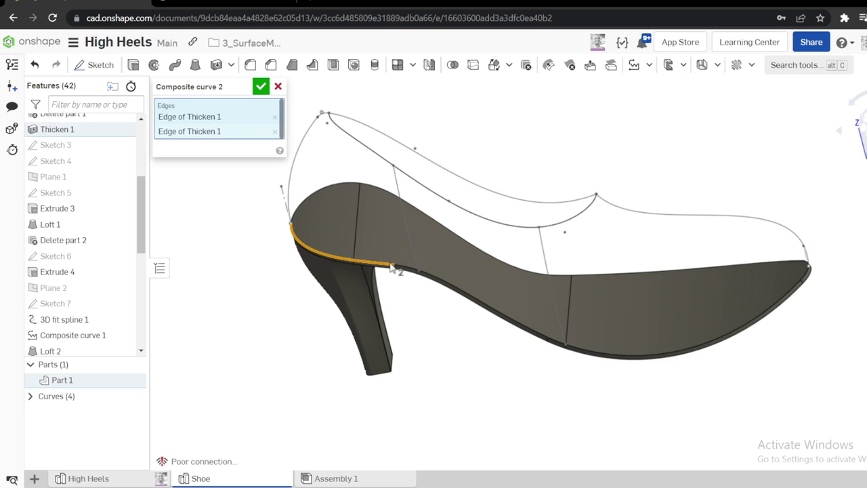
pyautogui.rightClick(221, 196)
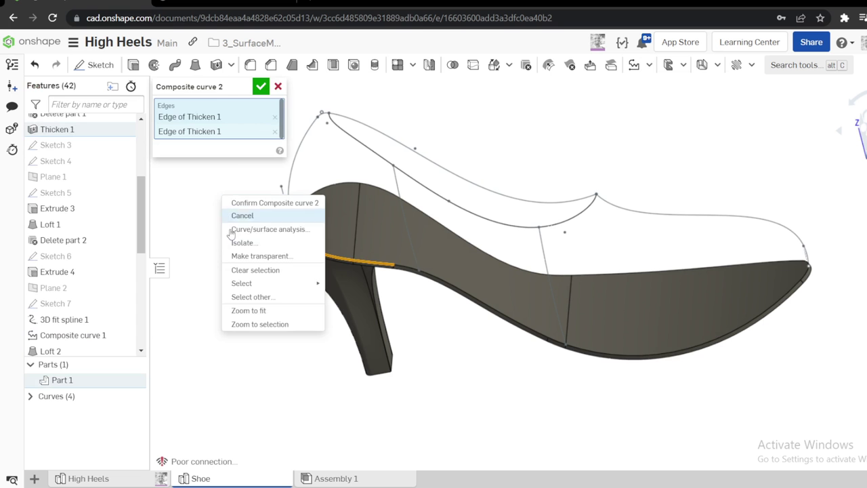
pyautogui.click(237, 269)
pyautogui.rightClick(207, 232)
pyautogui.moveTo(277, 292)
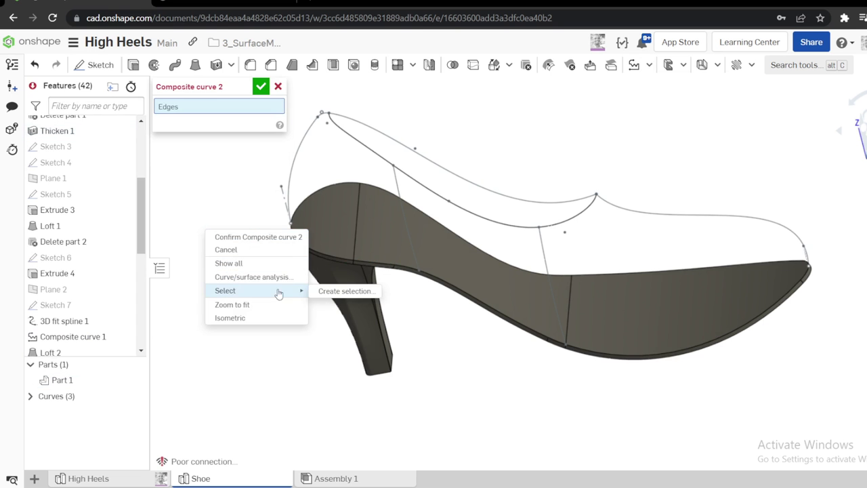
pyautogui.click(342, 291)
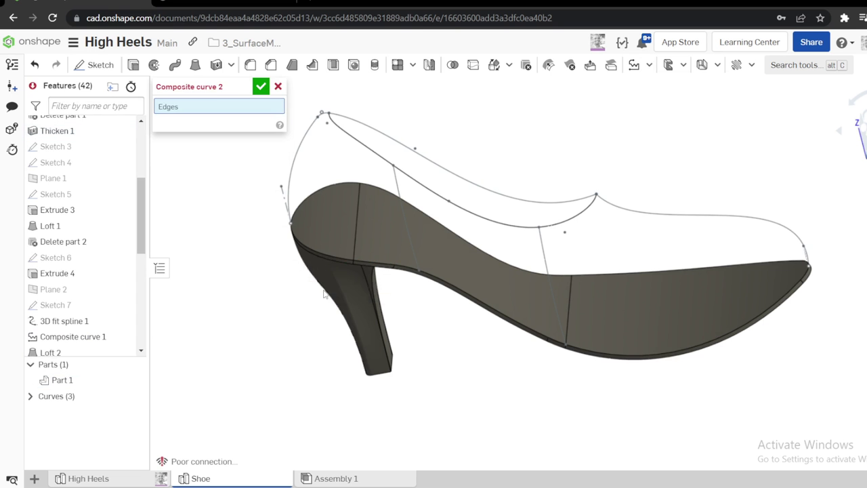
pyautogui.click(311, 253)
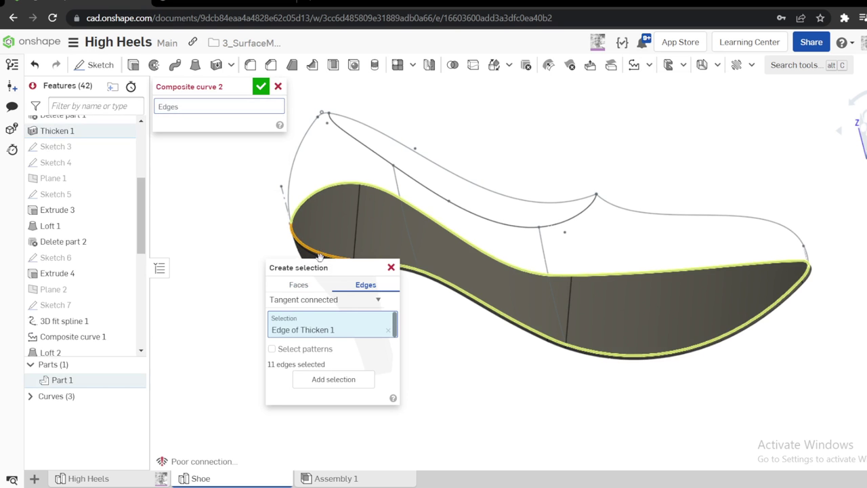
pyautogui.click(388, 331)
pyautogui.click(324, 299)
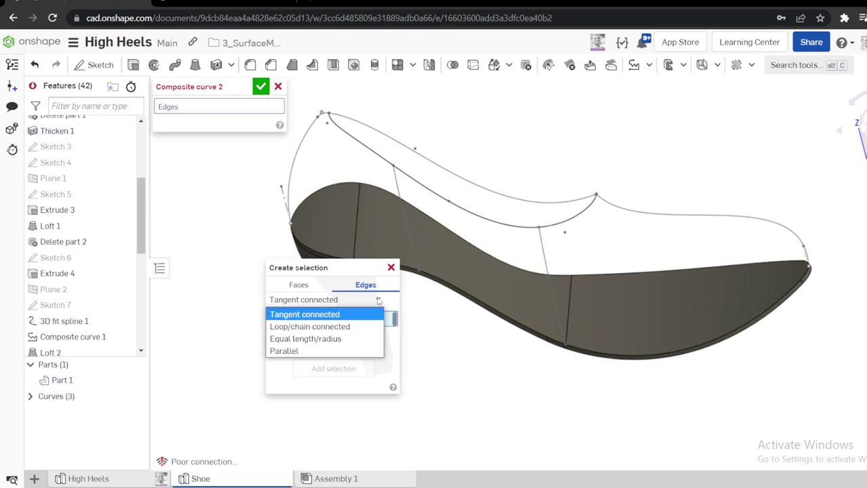
pyautogui.click(318, 325)
pyautogui.click(310, 252)
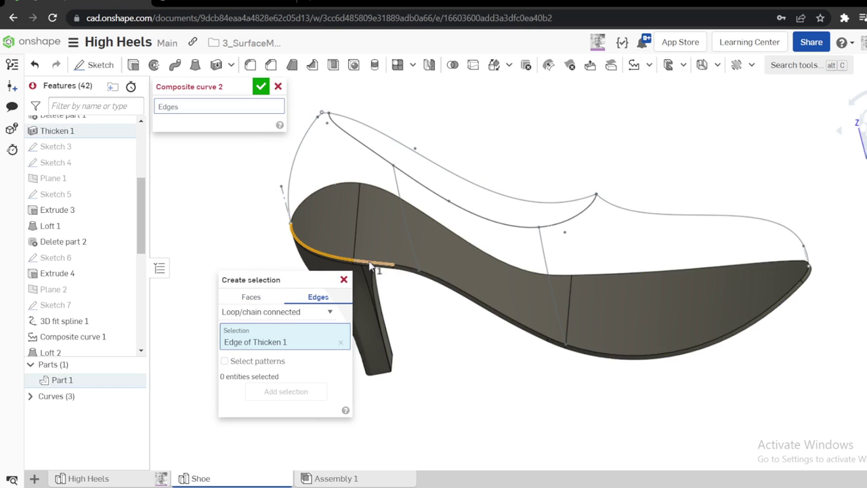
pyautogui.click(372, 266)
pyautogui.click(552, 342)
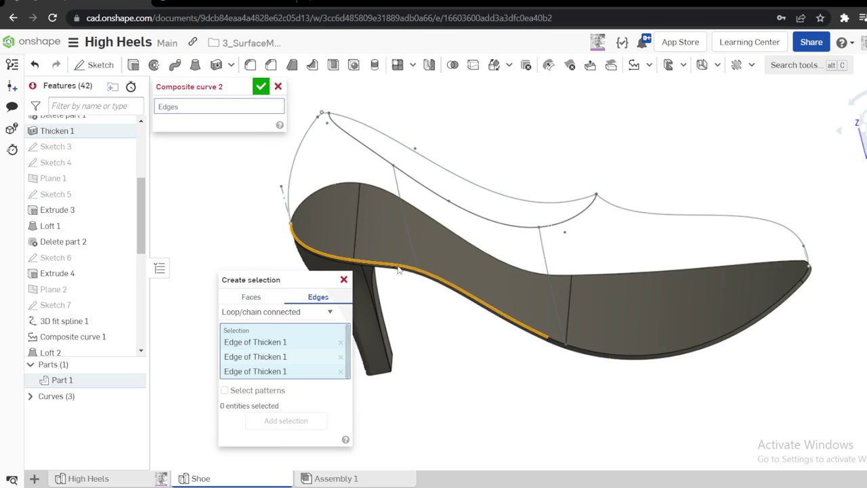
pyautogui.click(561, 345)
pyautogui.scroll(3, 802, 290)
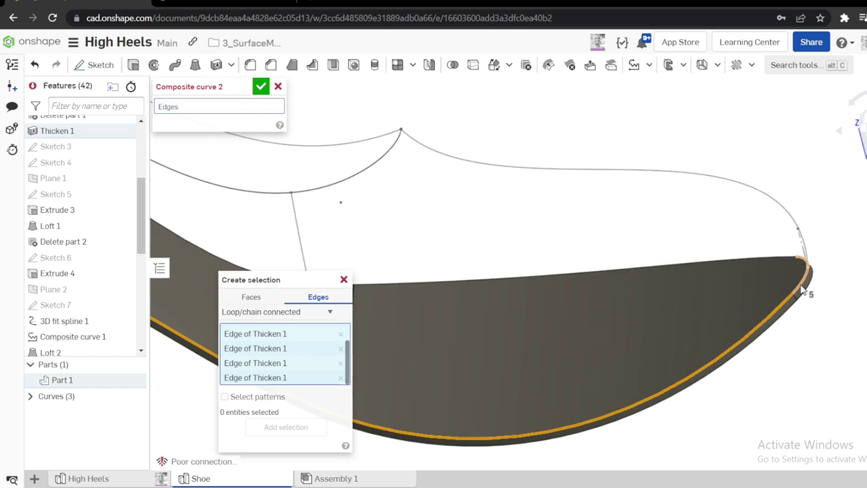
pyautogui.moveTo(802, 290); pyautogui.dragTo(859, 149, button='right')
pyautogui.click(862, 128)
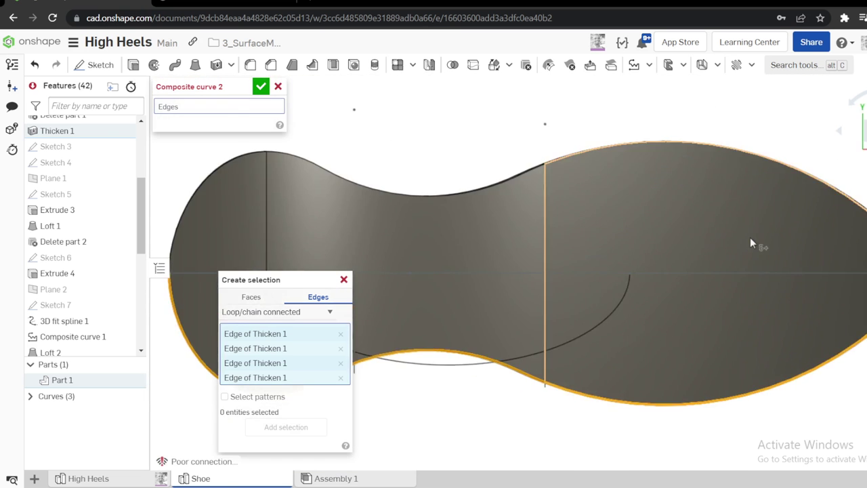
pyautogui.scroll(-3, 751, 242)
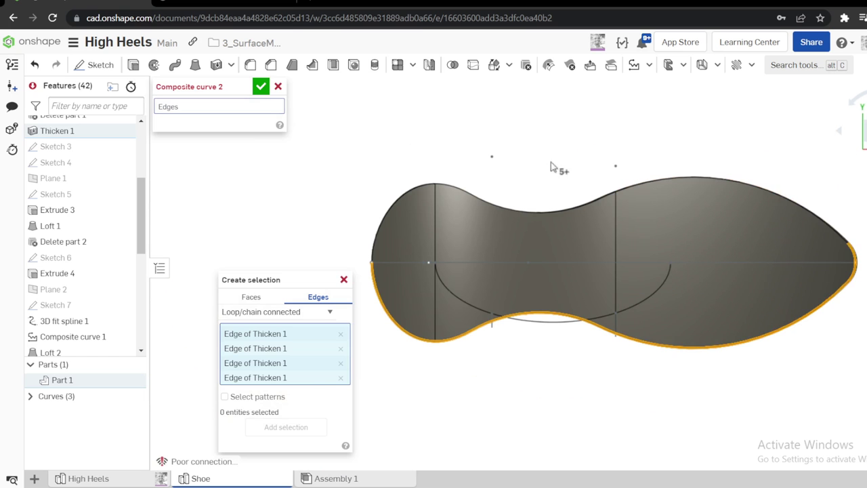
pyautogui.click(343, 281)
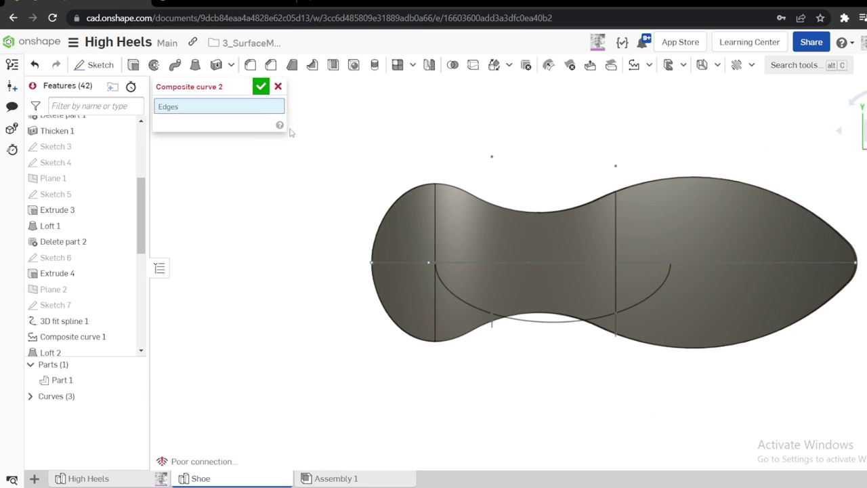
pyautogui.click(277, 87)
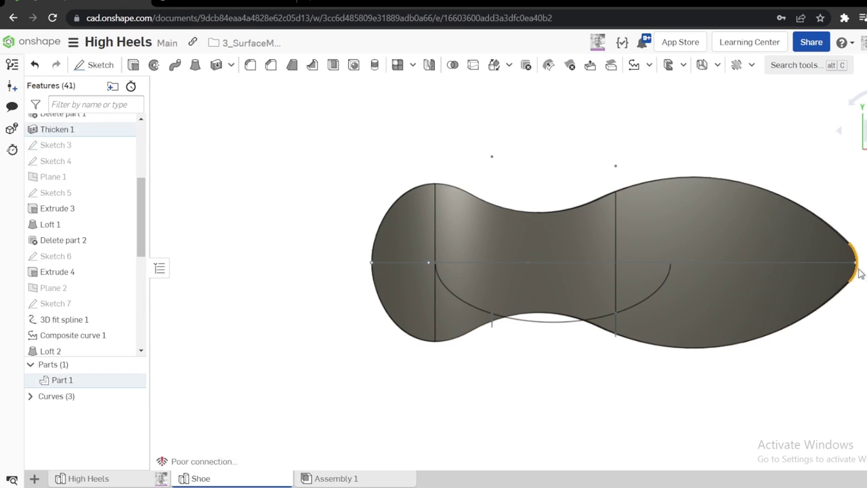
# Split Part 1 along the Front plane, keeping both sides
pyautogui.scroll(3, 137, 222)
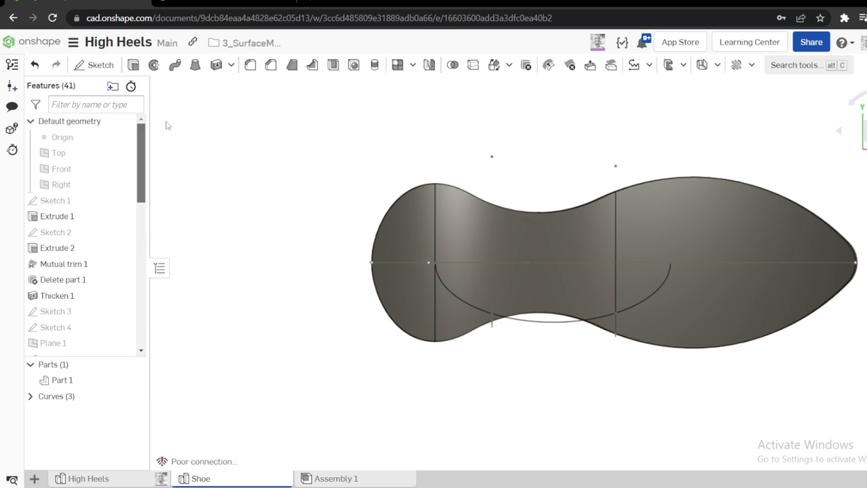
pyautogui.click(80, 173)
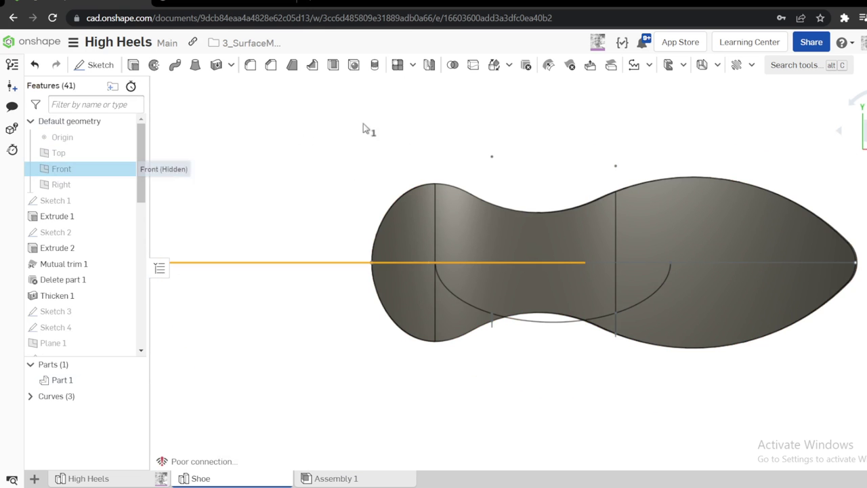
pyautogui.click(473, 65)
pyautogui.click(431, 206)
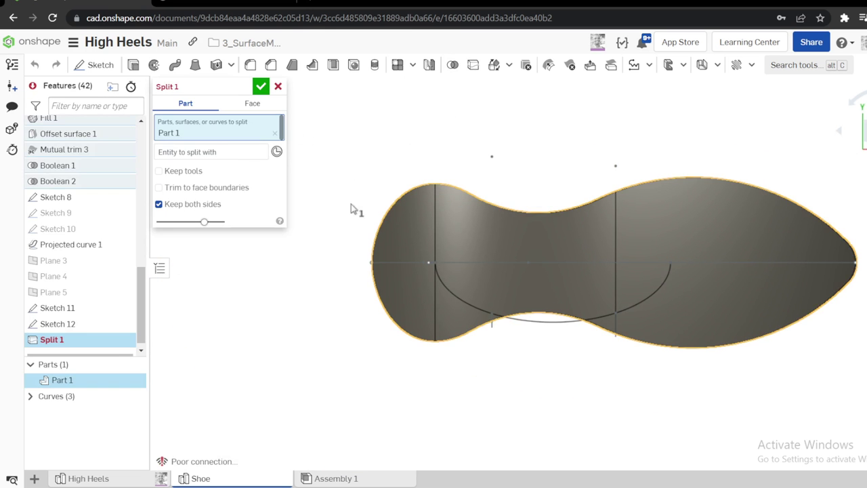
pyautogui.click(215, 154)
pyautogui.scroll(7, 147, 293)
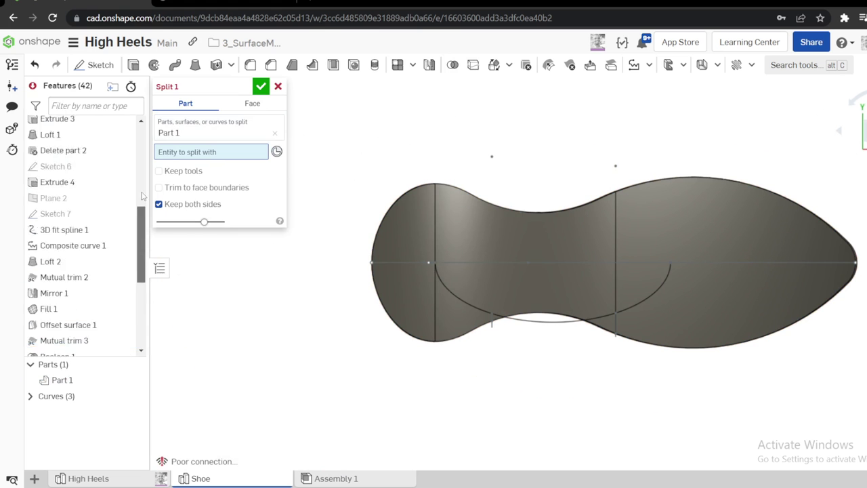
pyautogui.click(60, 173)
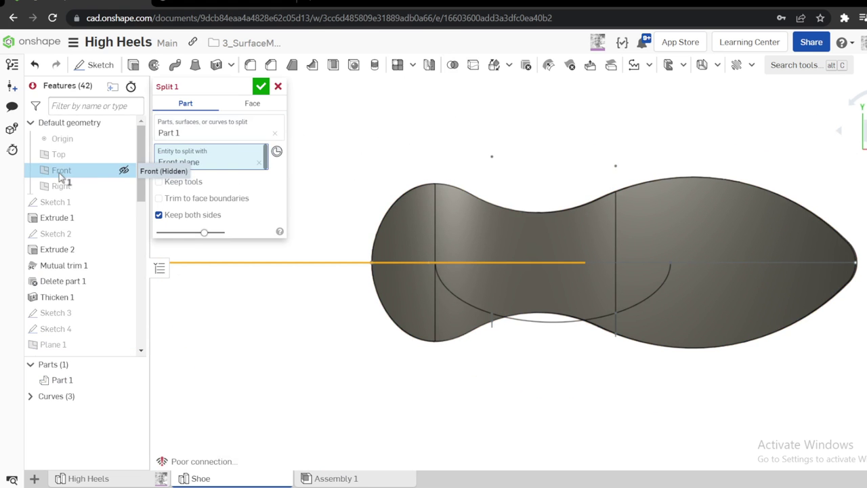
pyautogui.click(261, 87)
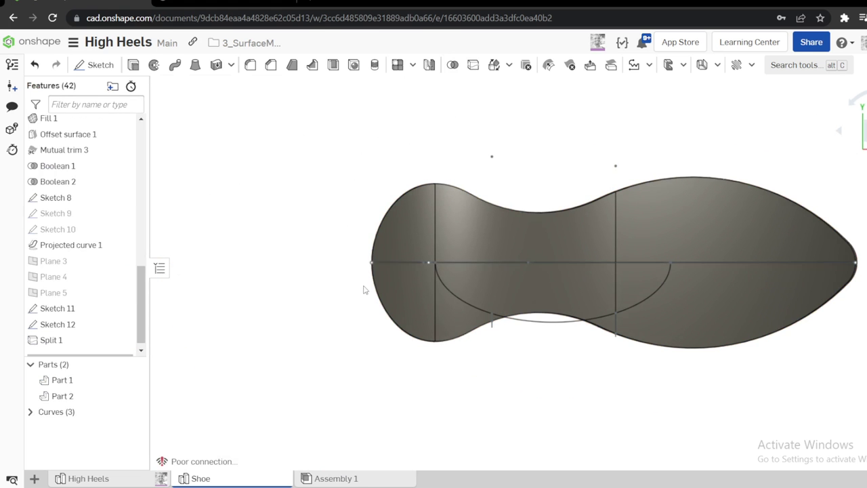
# Hide Part 1, leaving only the other half of the split shoe displayed
pyautogui.moveTo(779, 323); pyautogui.dragTo(784, 274, button='right')
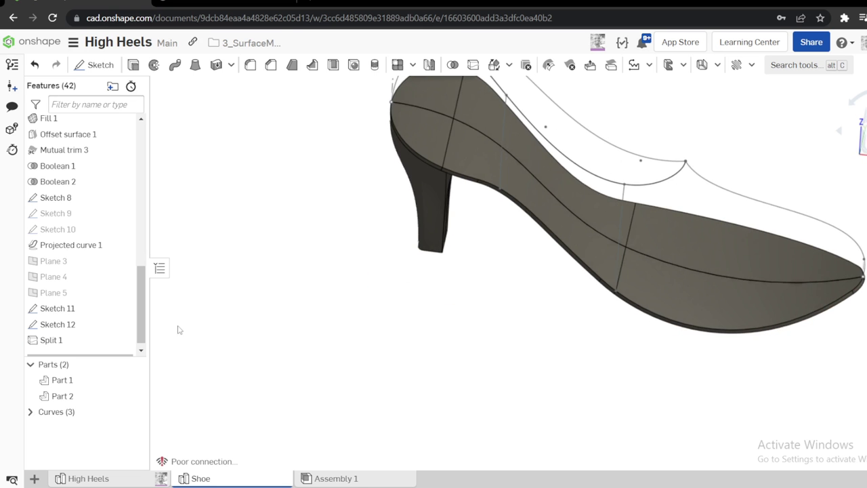
pyautogui.click(134, 380)
pyautogui.moveTo(440, 381); pyautogui.dragTo(634, 150, button='right')
# Create a composite curve from the tangent-connected edges along the outer rim of Part 2's top face
pyautogui.rightClick(296, 172)
pyautogui.moveTo(337, 206)
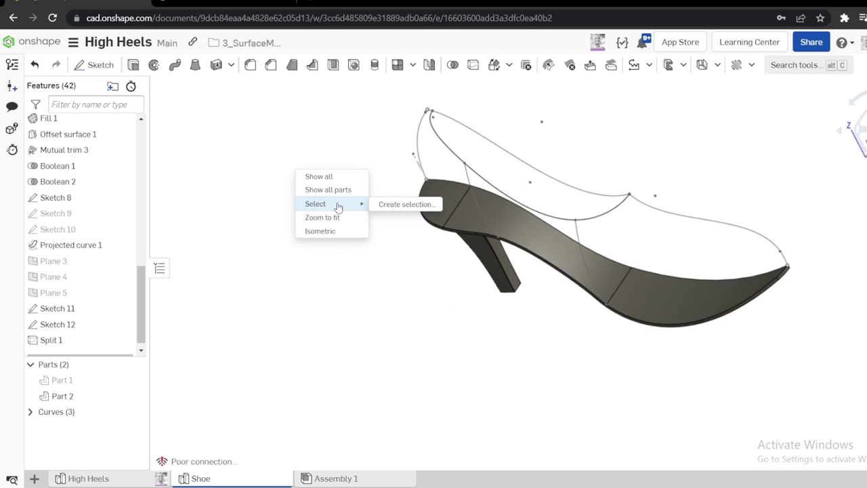
pyautogui.click(399, 203)
pyautogui.click(452, 230)
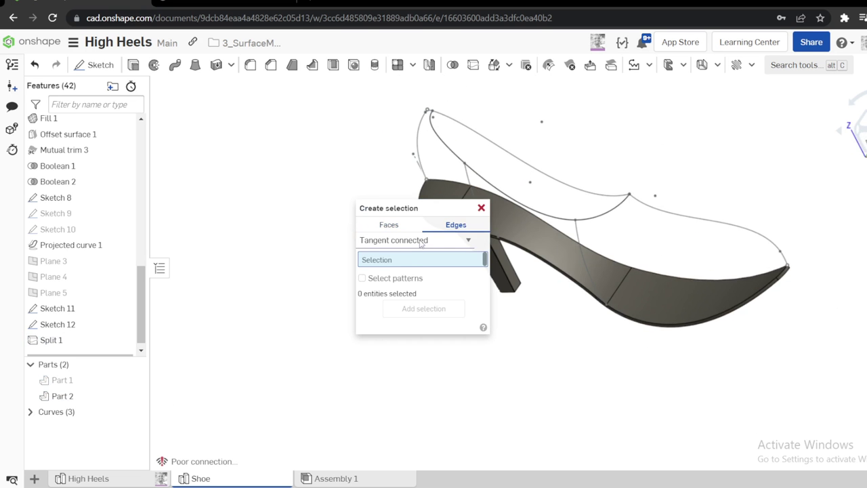
pyautogui.click(450, 240)
pyautogui.click(384, 256)
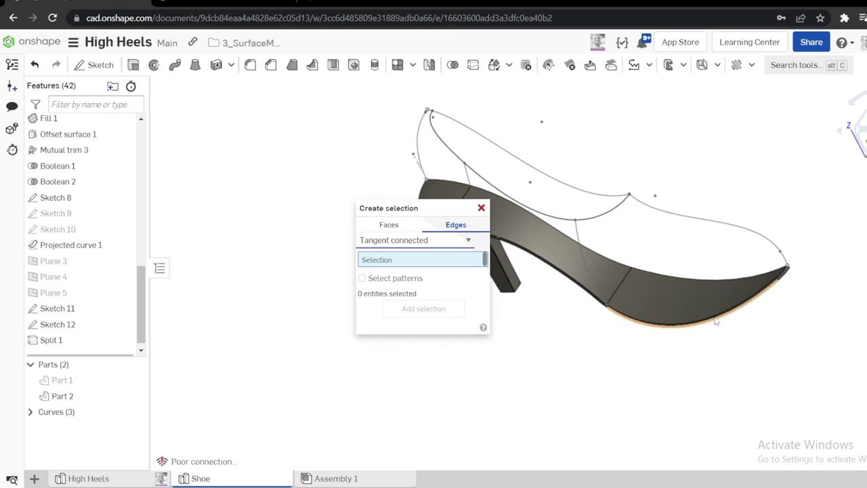
pyautogui.moveTo(401, 210); pyautogui.dragTo(259, 212)
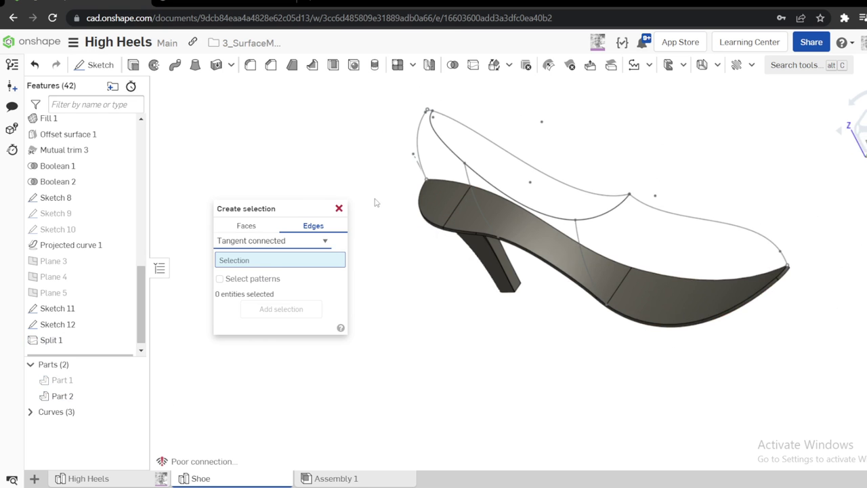
pyautogui.click(423, 197)
pyautogui.click(266, 321)
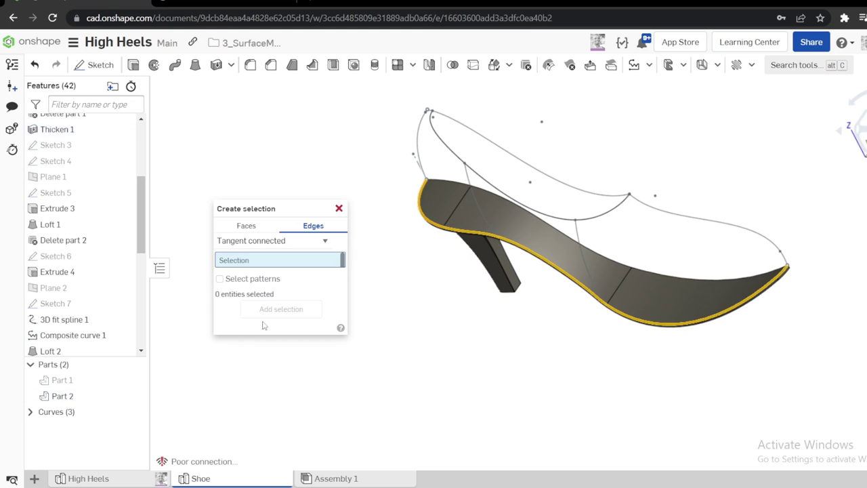
pyautogui.click(634, 65)
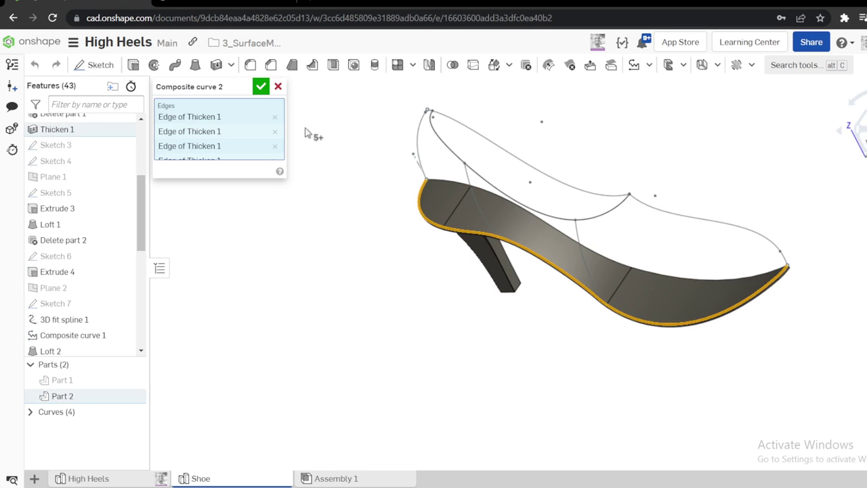
pyautogui.click(261, 87)
# Start a new surface loft between the composite sole-edge curve and the projected opening curve, with Guides and continuity enabled
pyautogui.moveTo(350, 203)
pyautogui.mouseDown(button='right')
pyautogui.moveTo(386, 184)
pyautogui.moveTo(364, 198)
pyautogui.mouseUp(button='right')
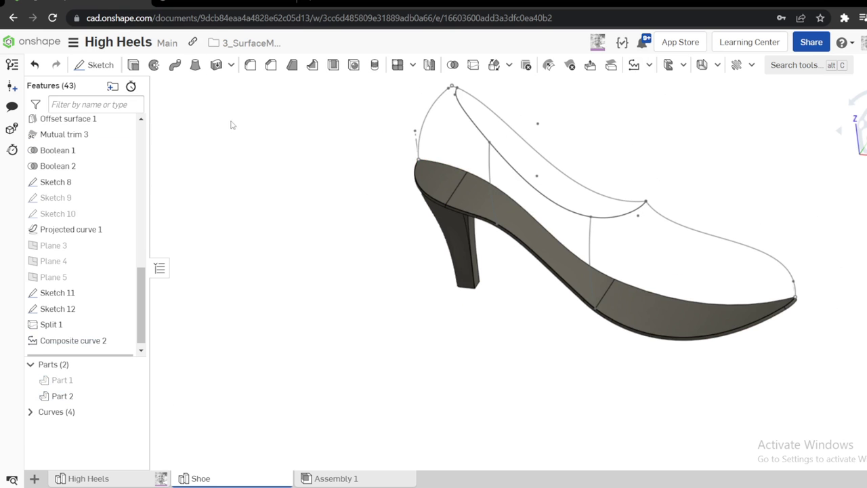
pyautogui.click(195, 65)
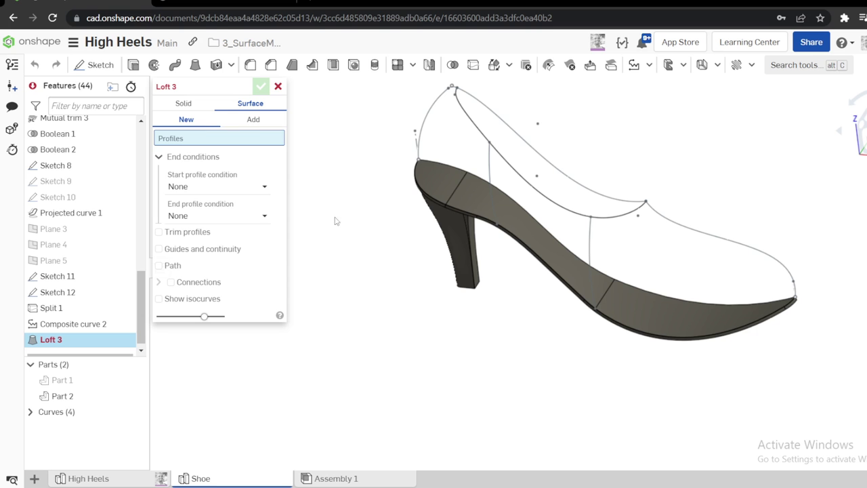
pyautogui.click(431, 197)
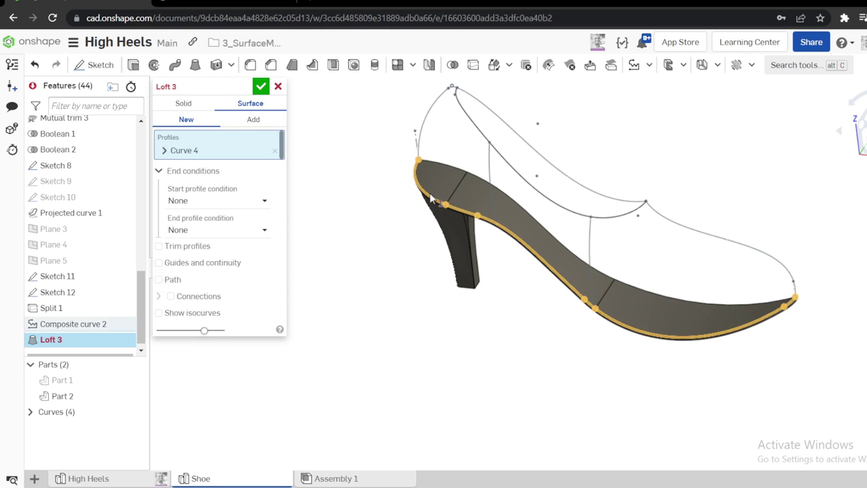
pyautogui.click(613, 217)
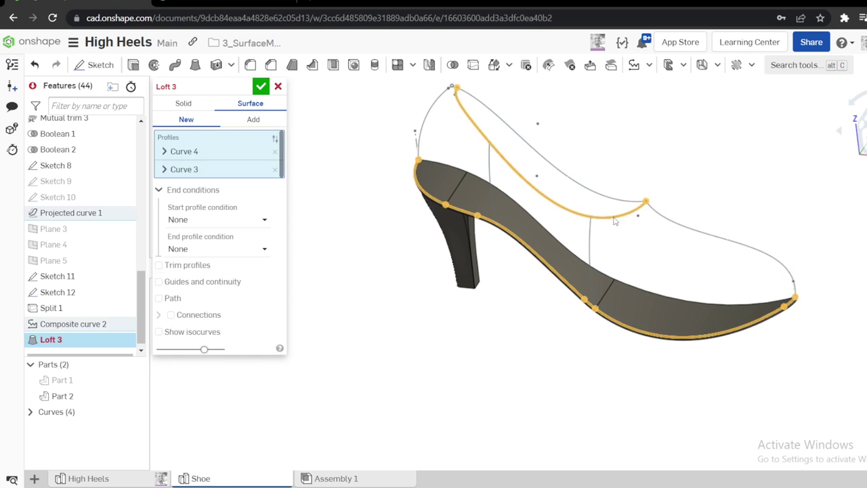
pyautogui.moveTo(622, 248); pyautogui.dragTo(644, 265, button='right')
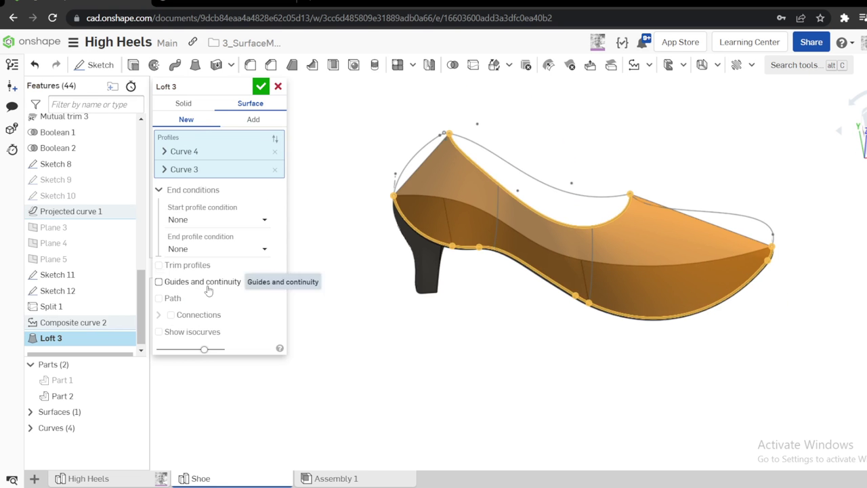
pyautogui.moveTo(365, 270)
pyautogui.mouseDown(button='right')
pyautogui.moveTo(390, 313)
pyautogui.moveTo(358, 269)
pyautogui.mouseUp(button='right')
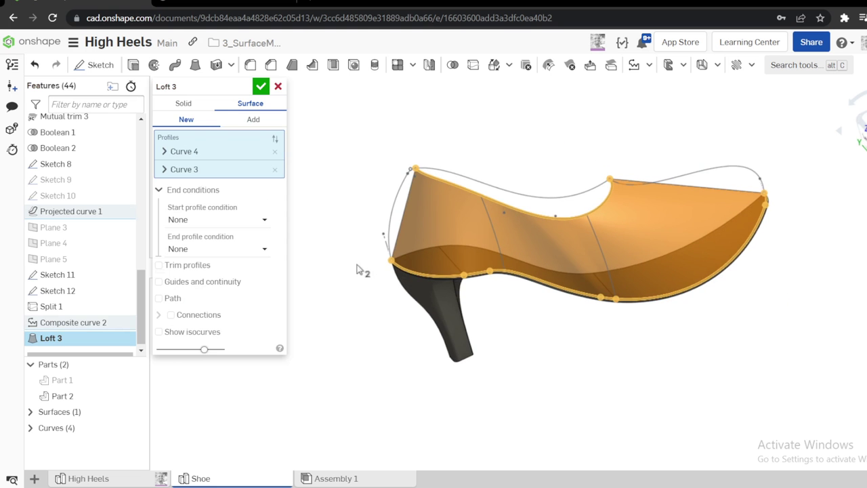
pyautogui.click(160, 282)
# Try the two Sketch 8 edges at the back of the heel as guides, remove both, and accept the loft without guides
pyautogui.click(396, 204)
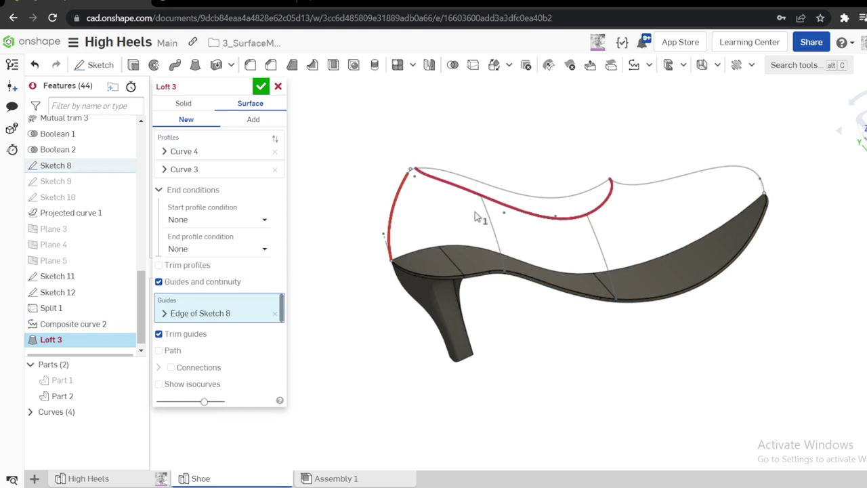
pyautogui.scroll(3, 447, 164)
pyautogui.scroll(-2, 447, 164)
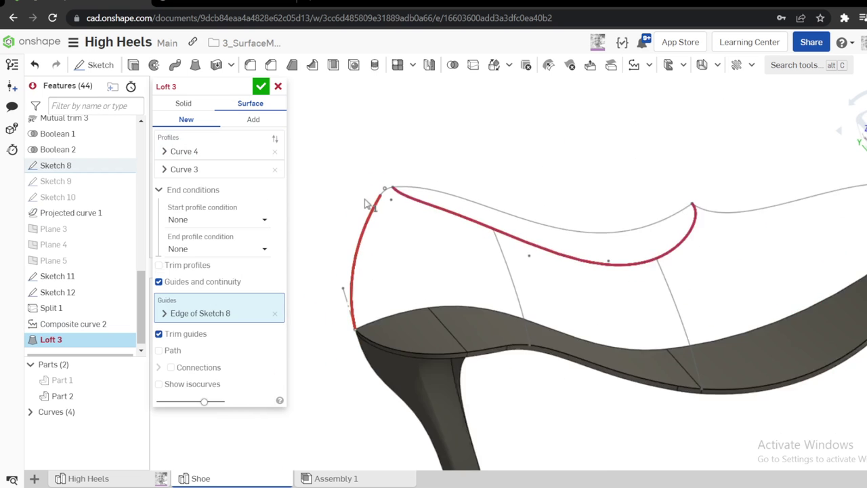
pyautogui.scroll(3, 420, 203)
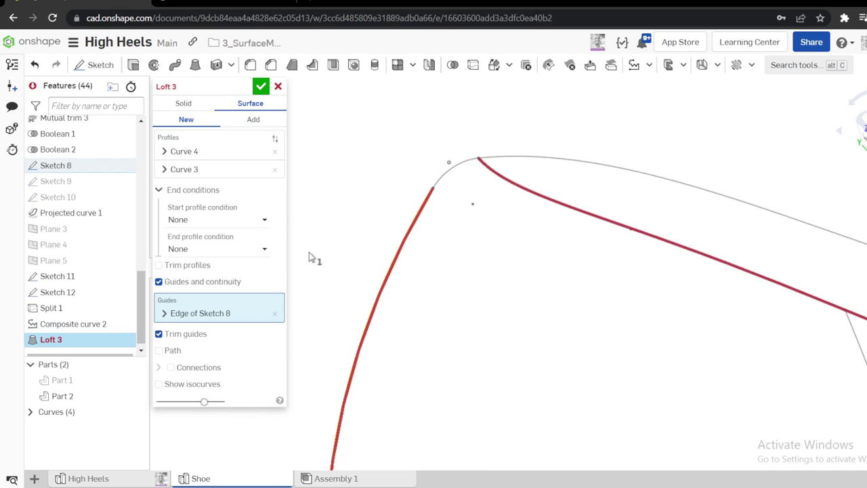
pyautogui.click(445, 180)
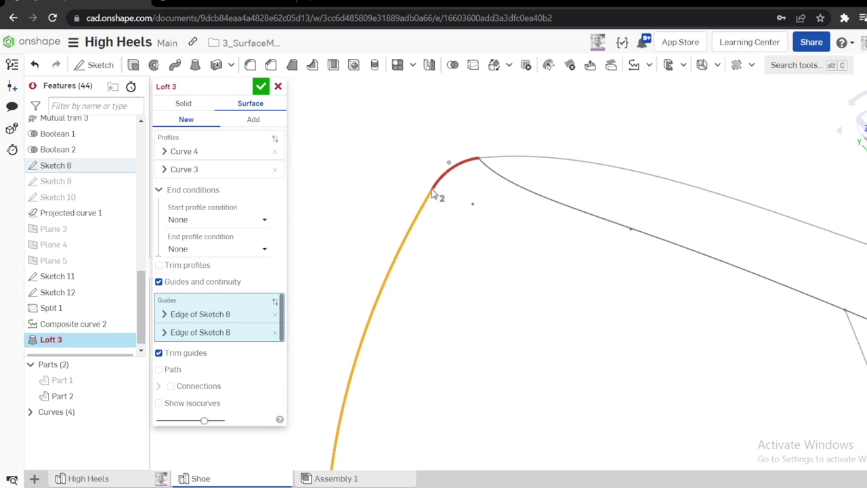
pyautogui.click(275, 332)
pyautogui.click(274, 314)
pyautogui.scroll(-3, 381, 225)
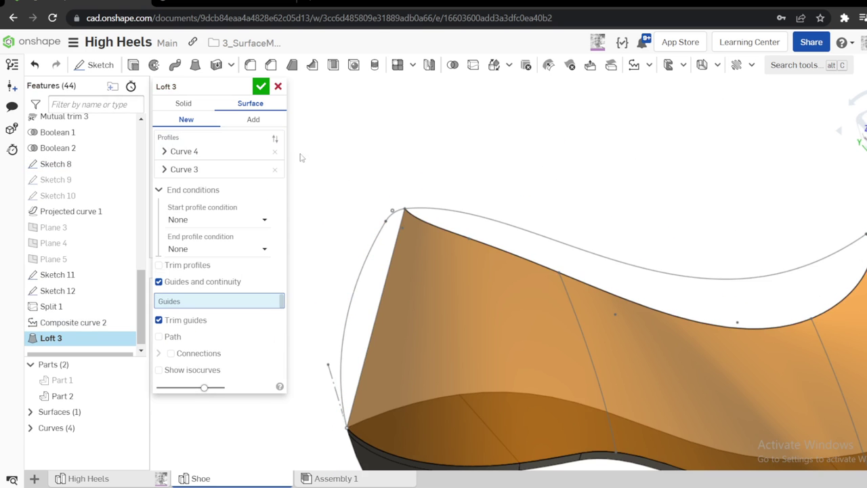
pyautogui.click(261, 88)
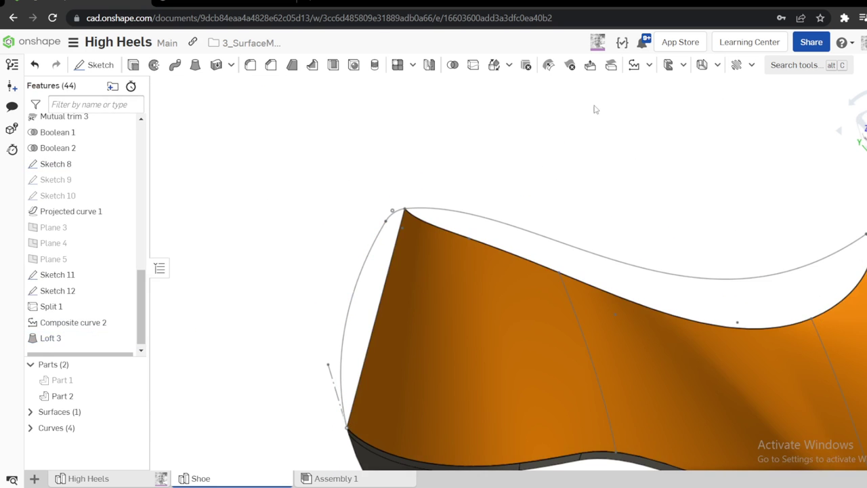
# Create a composite curve from the two Sketch 8 edges at the back of the heel and reorder it before Loft 3
pyautogui.click(351, 303)
pyautogui.scroll(3, 406, 201)
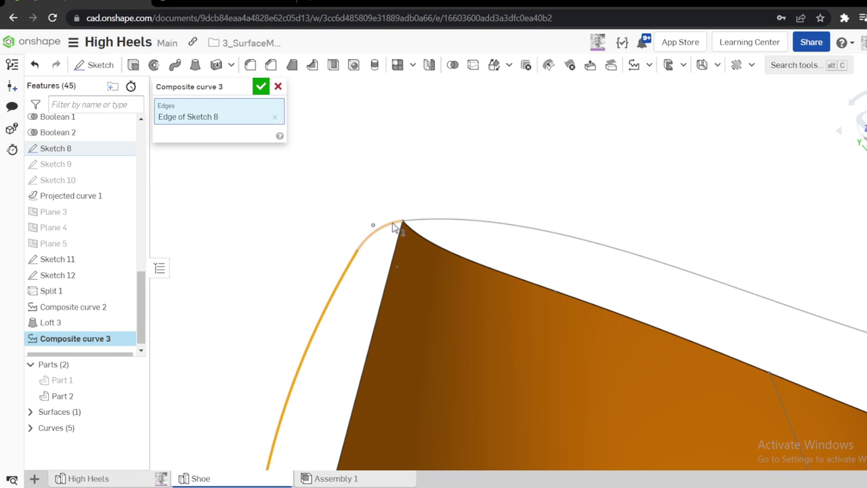
pyautogui.click(394, 228)
pyautogui.click(260, 86)
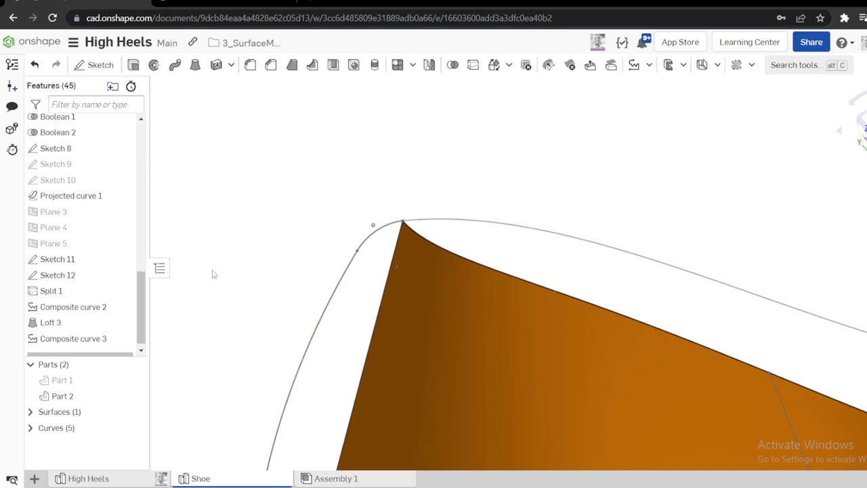
pyautogui.moveTo(48, 339); pyautogui.dragTo(48, 321)
pyautogui.rightClick(64, 338)
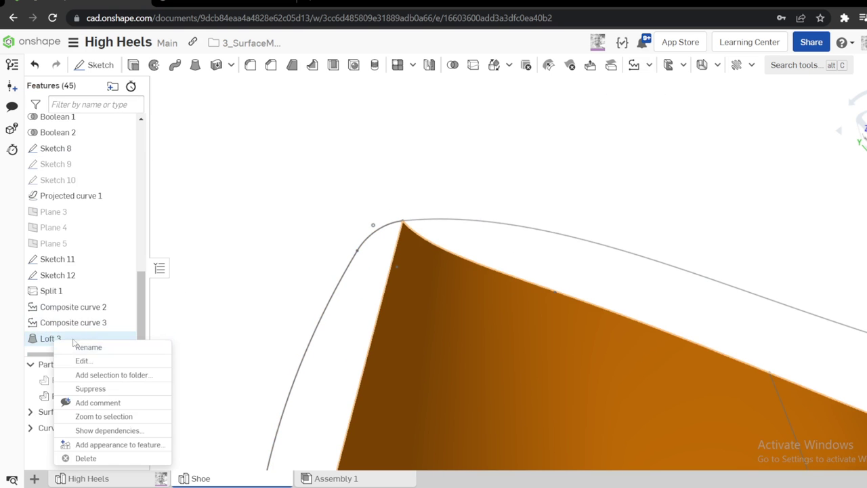
pyautogui.click(95, 360)
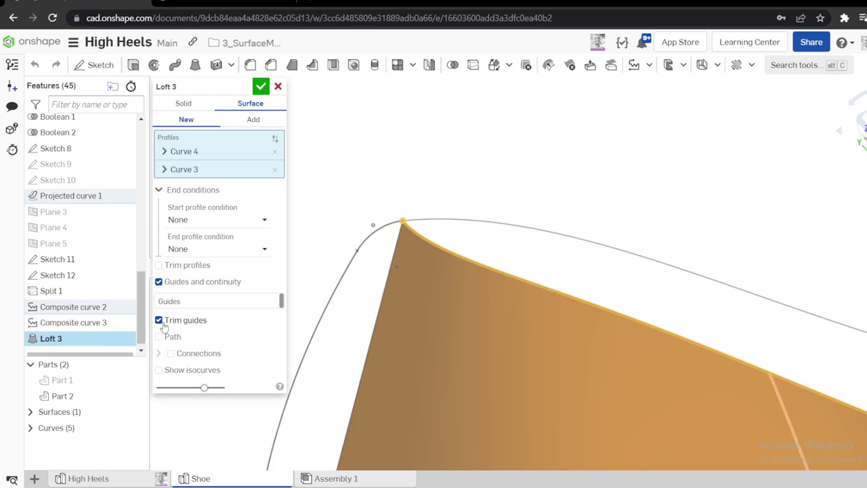
pyautogui.click(338, 292)
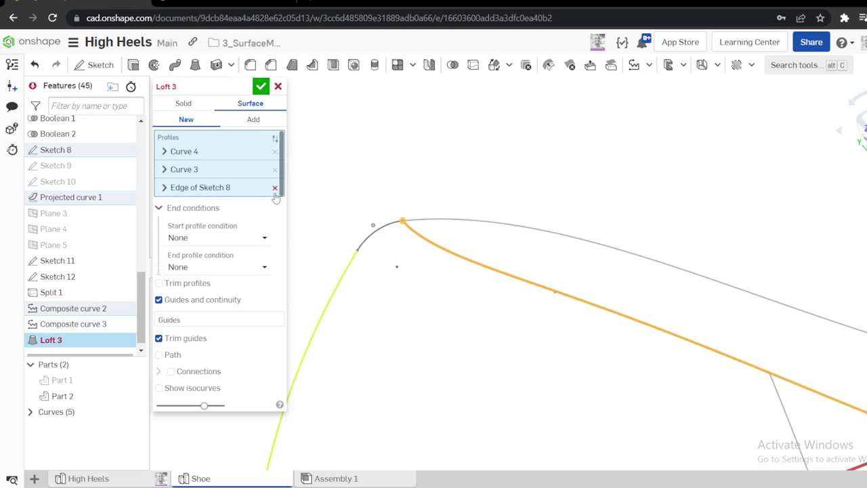
pyautogui.click(274, 187)
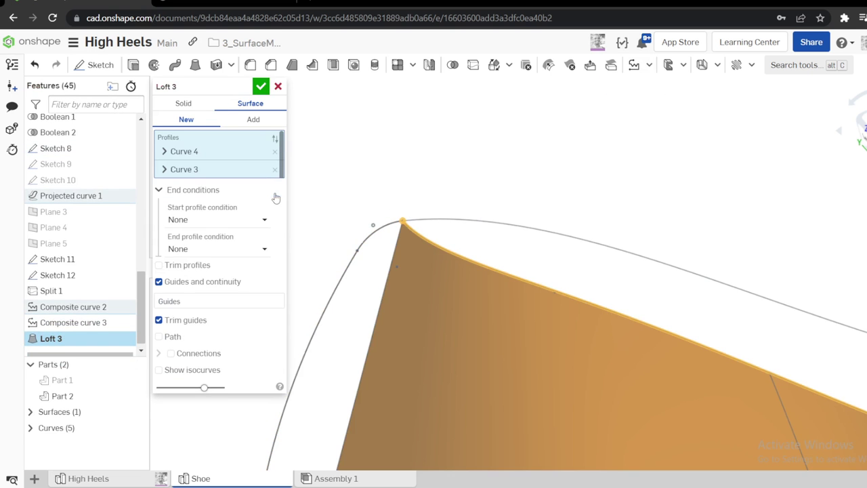
pyautogui.click(168, 302)
pyautogui.click(30, 427)
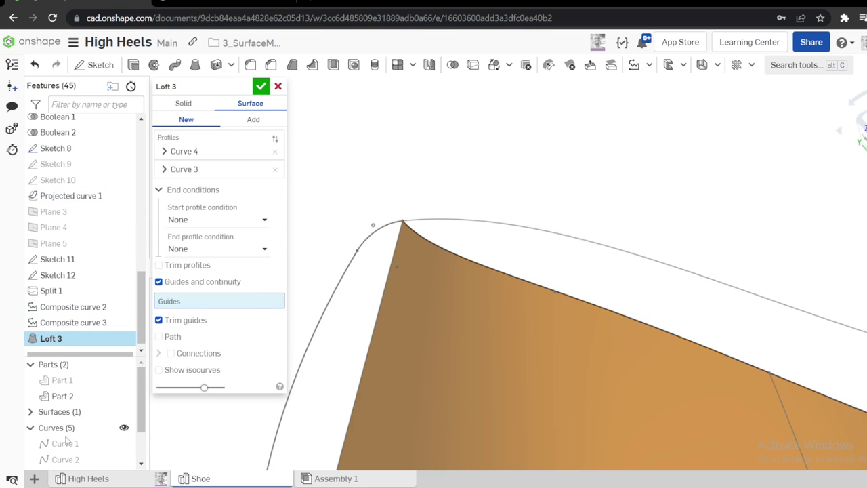
pyautogui.scroll(-1, 76, 449)
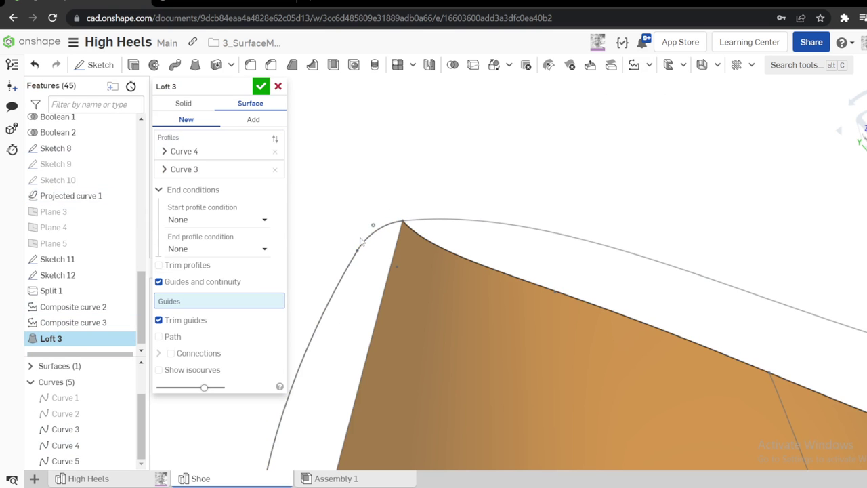
pyautogui.click(277, 87)
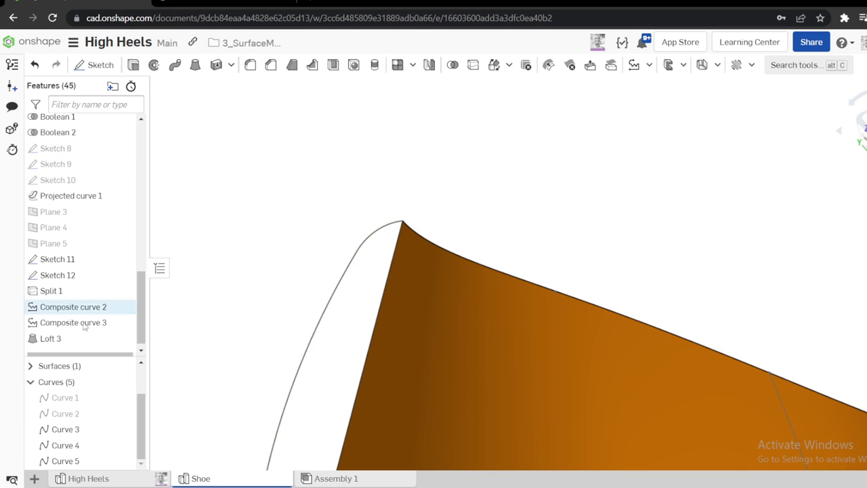
# Edit Loft 3 to use the back composite curve, the Sketch 11 and Sketch 12 arcs, and the Sketch 8 toe curve as guides
pyautogui.rightClick(57, 341)
pyautogui.click(88, 362)
pyautogui.click(203, 301)
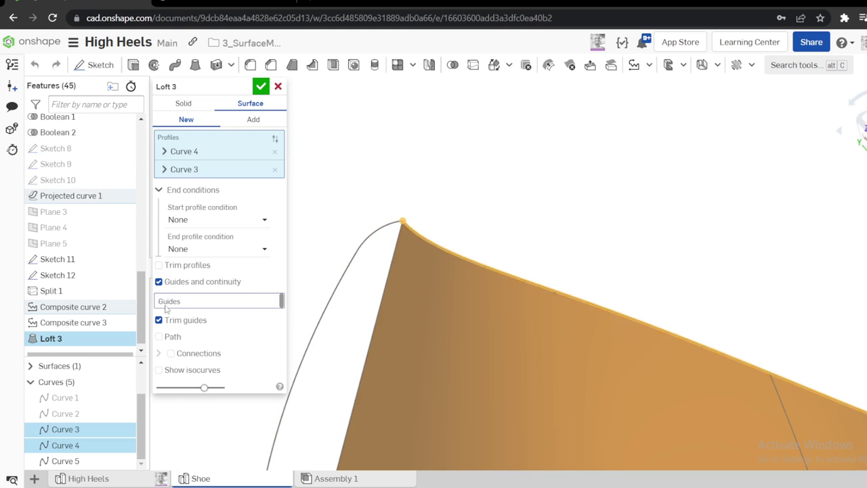
pyautogui.click(373, 239)
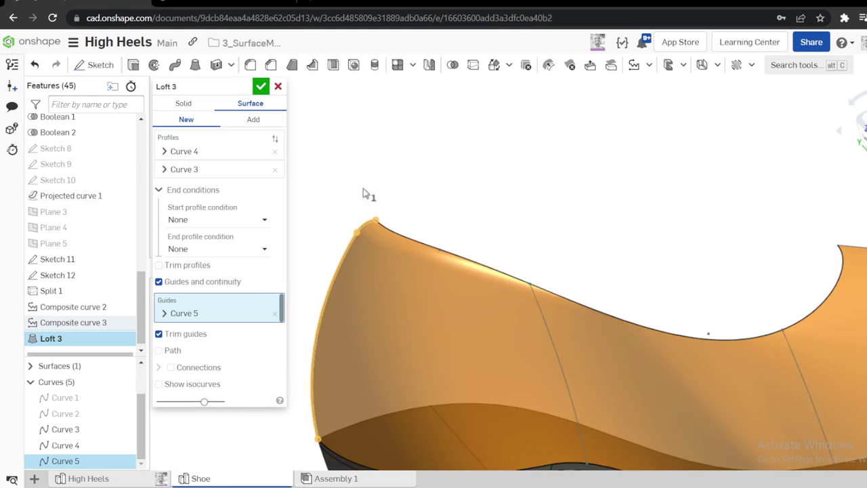
pyautogui.click(468, 266)
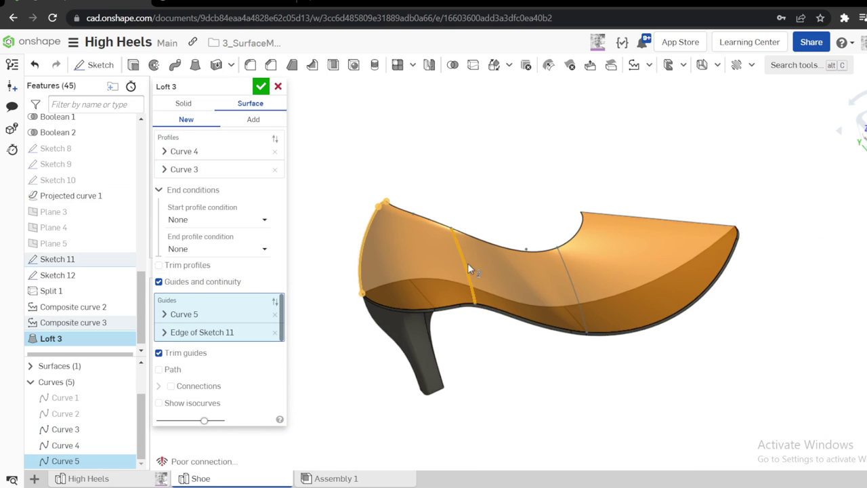
pyautogui.click(566, 273)
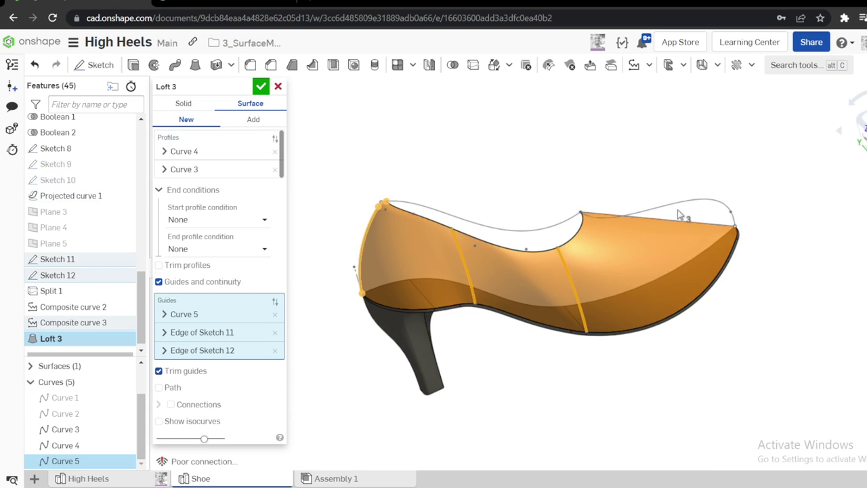
pyautogui.click(685, 210)
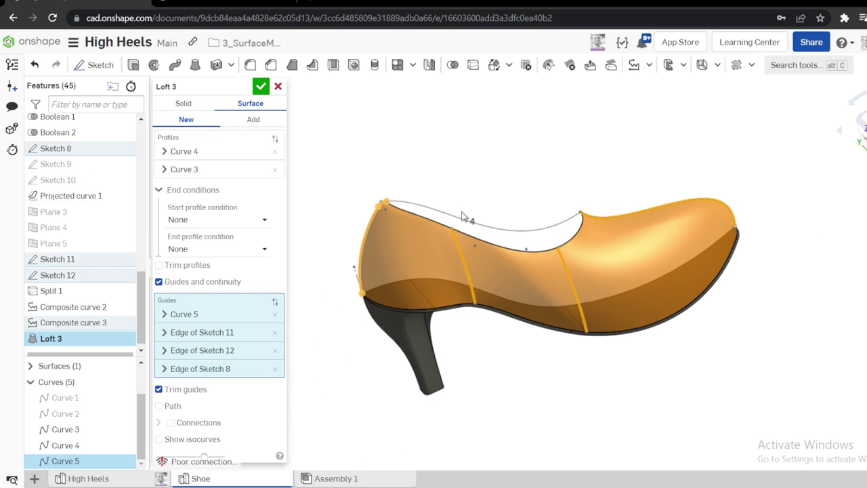
pyautogui.click(260, 86)
# Examine the guided upper surface's smoothness with zebra stripes from the heel to the toe and close the analysis
pyautogui.moveTo(438, 161); pyautogui.dragTo(410, 146, button='right')
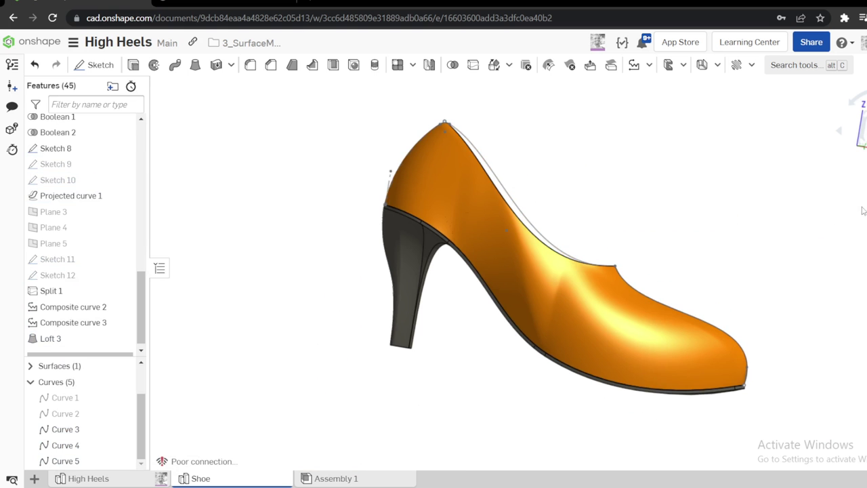
pyautogui.click(865, 171)
pyautogui.moveTo(851, 376)
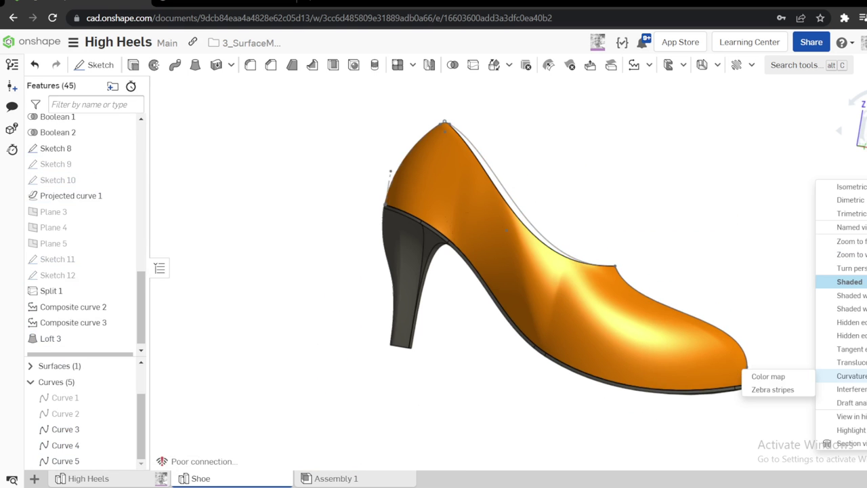
pyautogui.click(773, 391)
pyautogui.moveTo(603, 325); pyautogui.dragTo(589, 336, button='right')
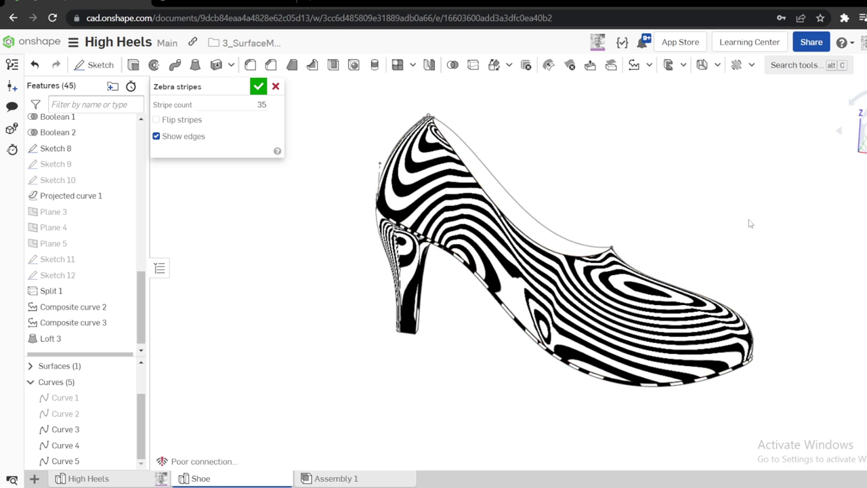
pyautogui.scroll(6, 549, 250)
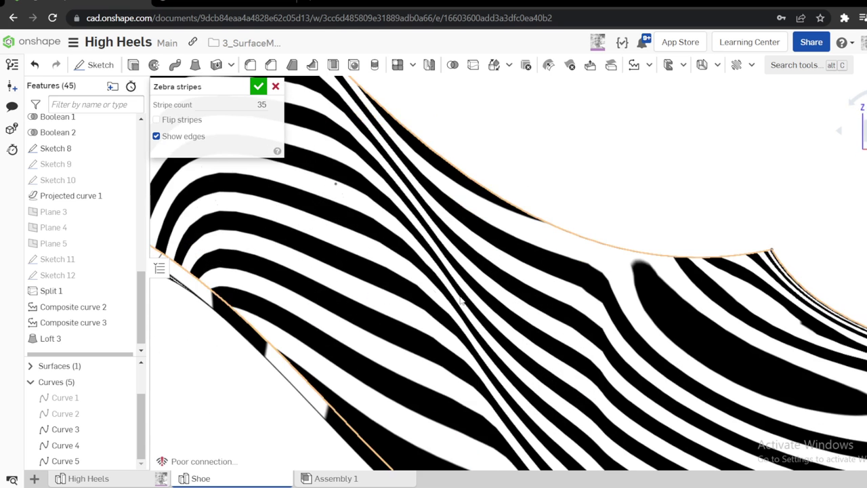
pyautogui.scroll(-2, 578, 296)
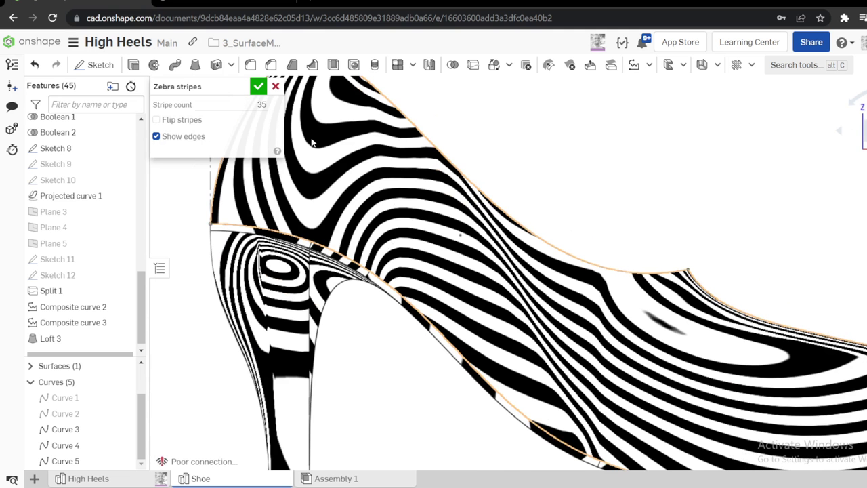
pyautogui.scroll(3, 399, 139)
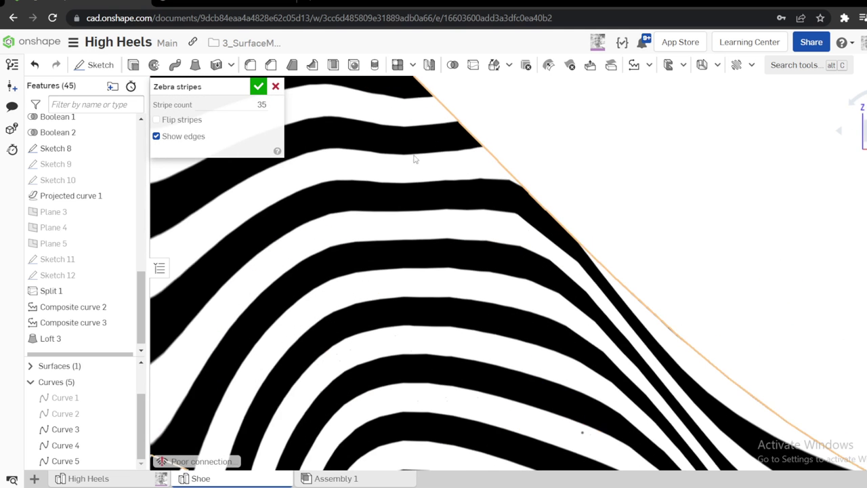
pyautogui.scroll(-5, 471, 183)
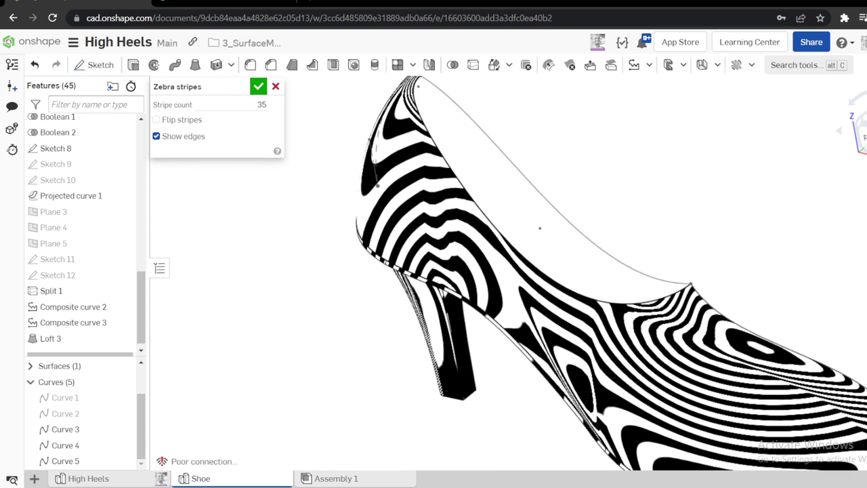
pyautogui.click(864, 173)
pyautogui.moveTo(855, 376)
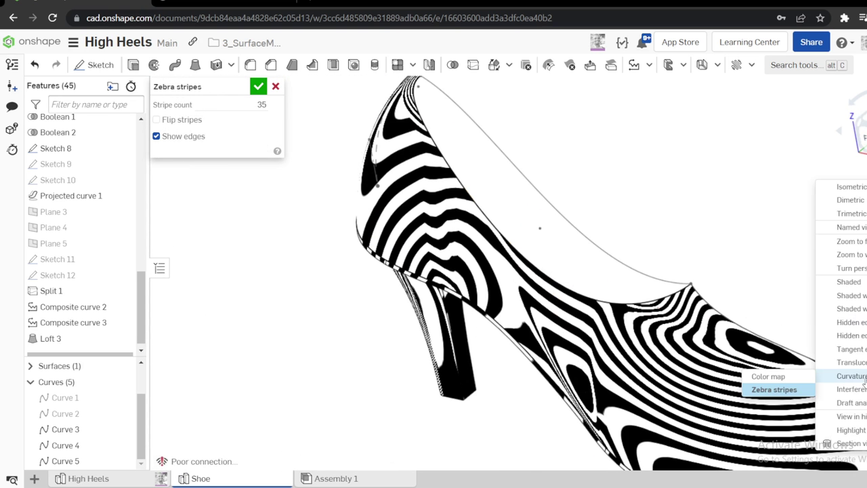
pyautogui.click(774, 389)
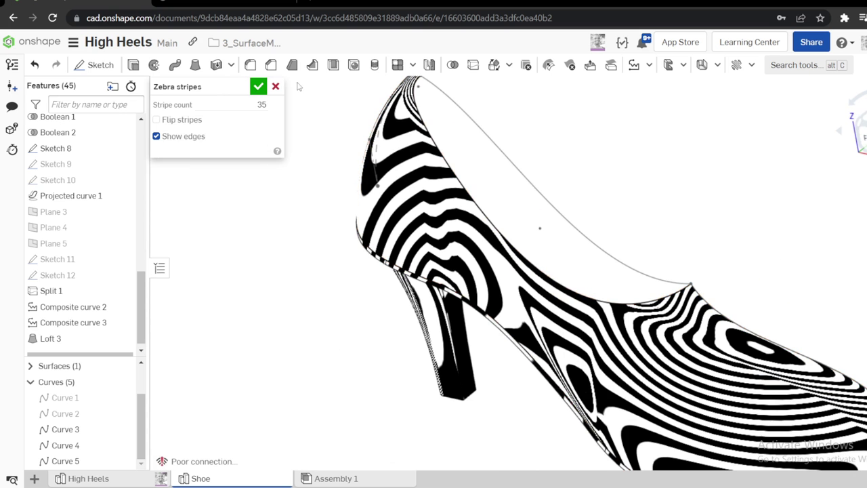
pyautogui.click(275, 86)
pyautogui.scroll(-5, 318, 213)
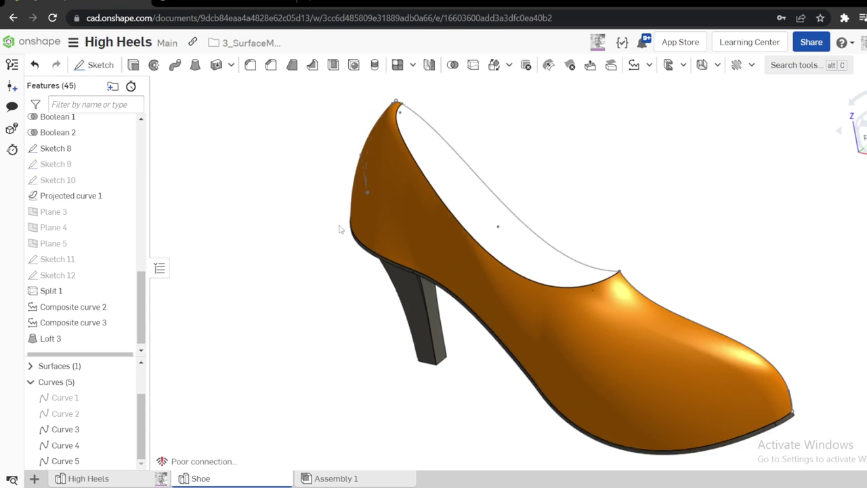
# Roll the feature history back to just before Loft 3
pyautogui.moveTo(519, 213)
pyautogui.mouseDown(button='right')
pyautogui.moveTo(568, 175)
pyautogui.moveTo(472, 234)
pyautogui.moveTo(543, 218)
pyautogui.moveTo(594, 239)
pyautogui.moveTo(309, 286)
pyautogui.mouseUp(button='right')
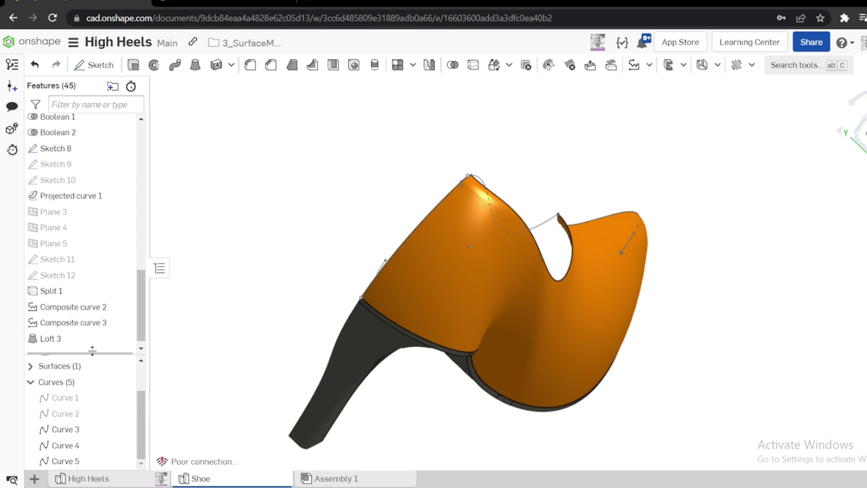
pyautogui.moveTo(92, 350)
pyautogui.mouseDown()
pyautogui.moveTo(78, 383)
pyautogui.moveTo(85, 358)
pyautogui.mouseUp()
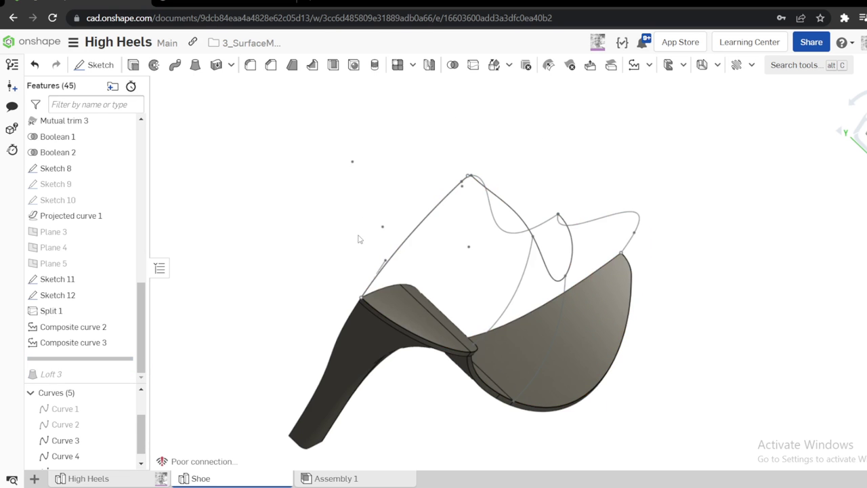
pyautogui.moveTo(359, 238)
pyautogui.mouseDown(button='right')
pyautogui.moveTo(379, 248)
pyautogui.moveTo(343, 256)
pyautogui.mouseUp(button='right')
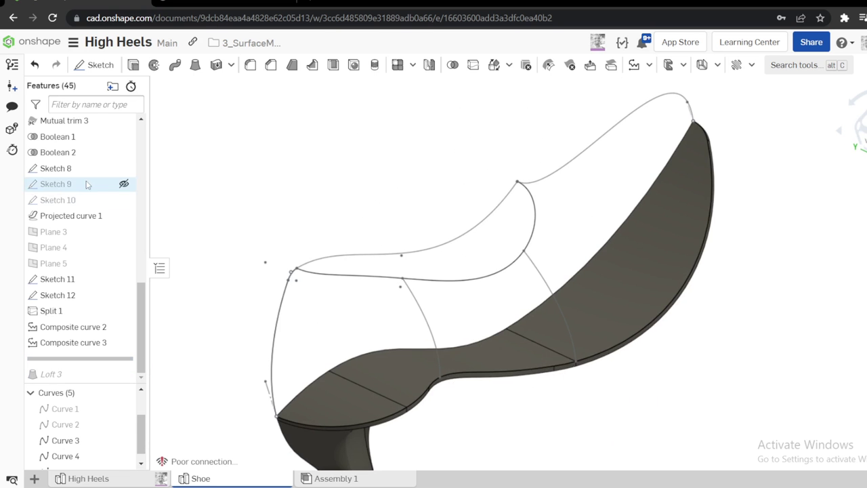
pyautogui.click(124, 169)
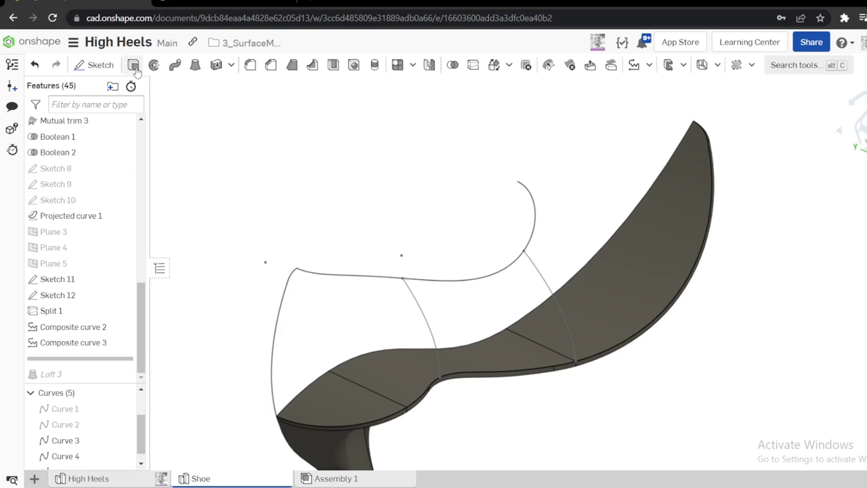
pyautogui.hotkey('shift', 'e')
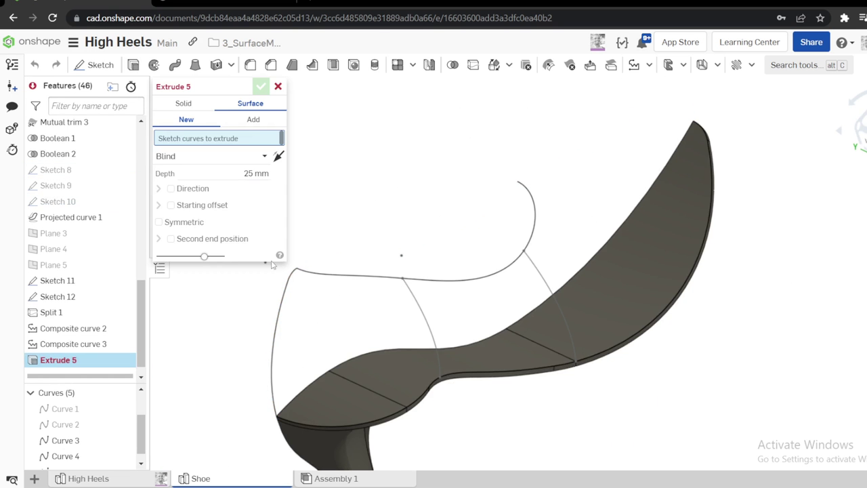
pyautogui.scroll(5, 271, 264)
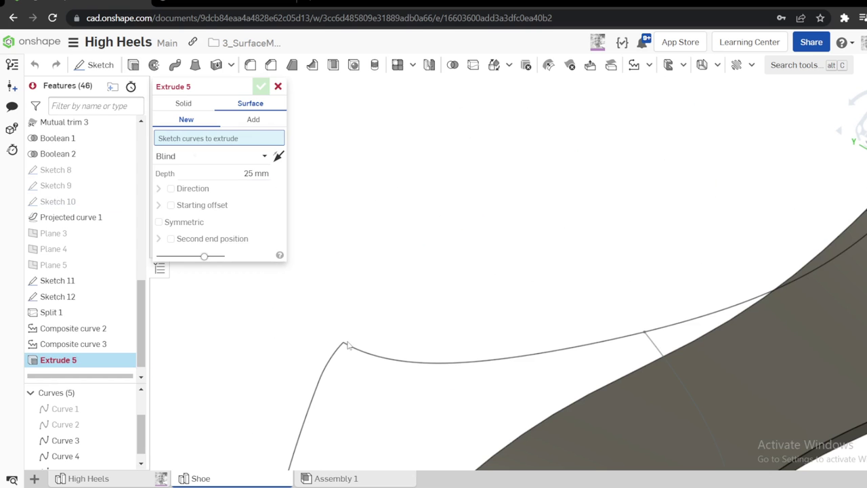
pyautogui.moveTo(343, 348); pyautogui.dragTo(325, 198, button='right')
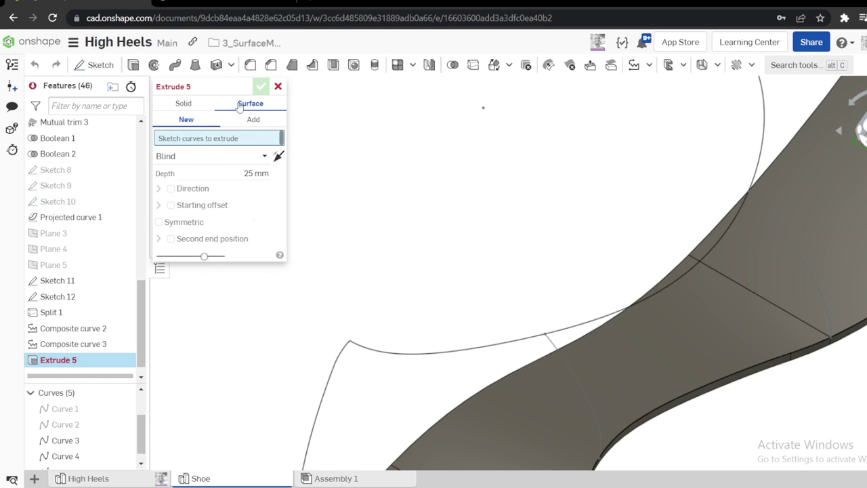
pyautogui.click(278, 87)
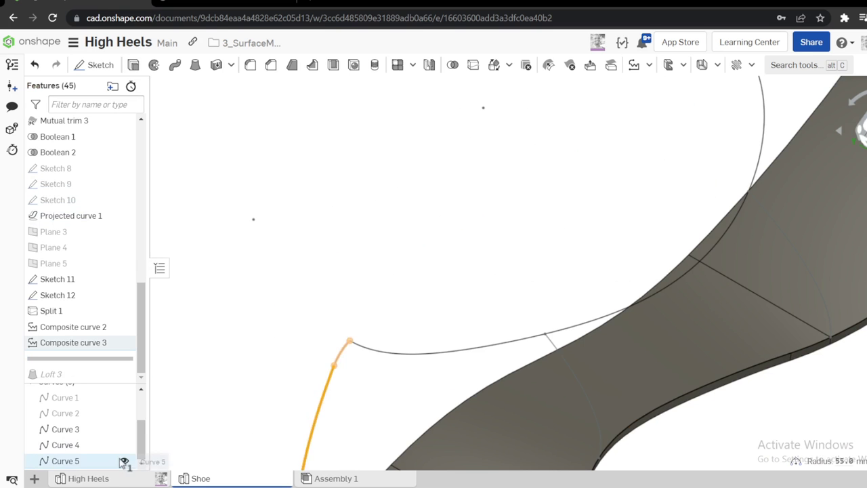
# Hide Curve 5 and extrude the two Sketch 8 edges at the back of the heel as a 25 mm surface in the flipped direction
pyautogui.click(122, 461)
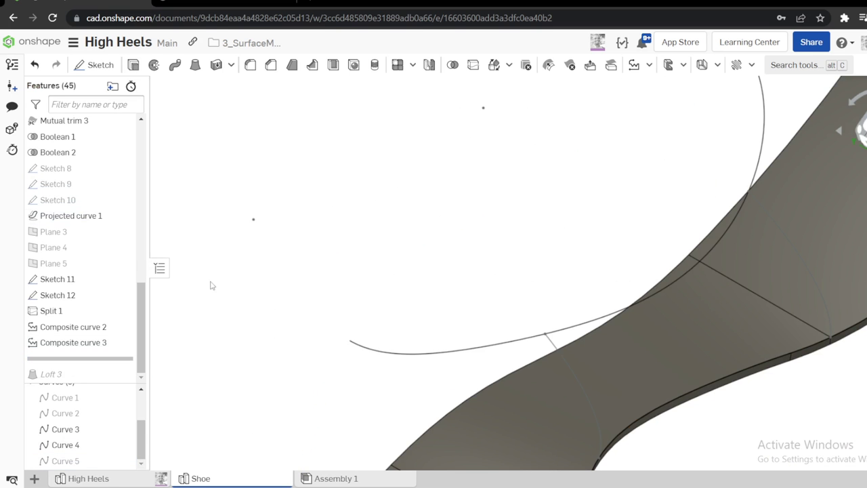
pyautogui.click(123, 168)
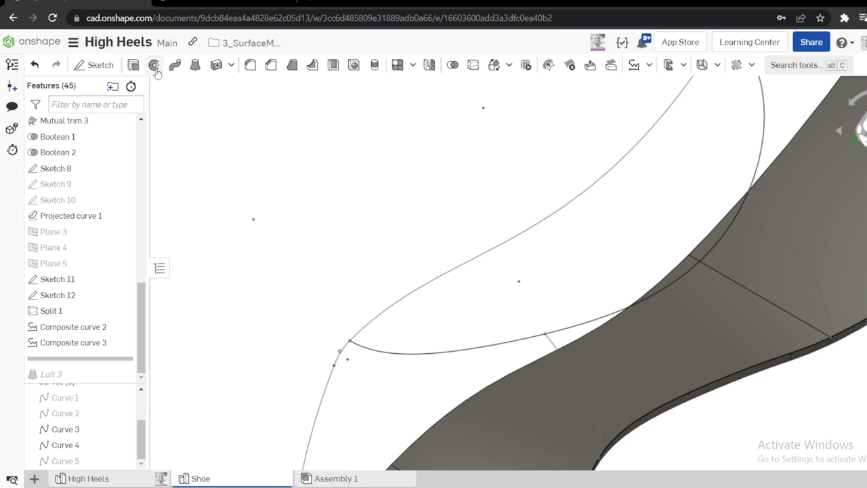
pyautogui.click(344, 353)
pyautogui.click(329, 383)
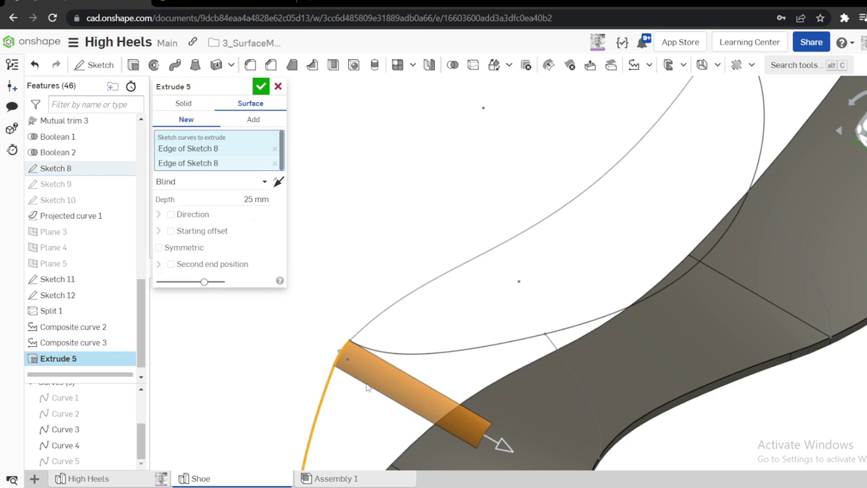
pyautogui.scroll(-5, 398, 325)
pyautogui.click(429, 392)
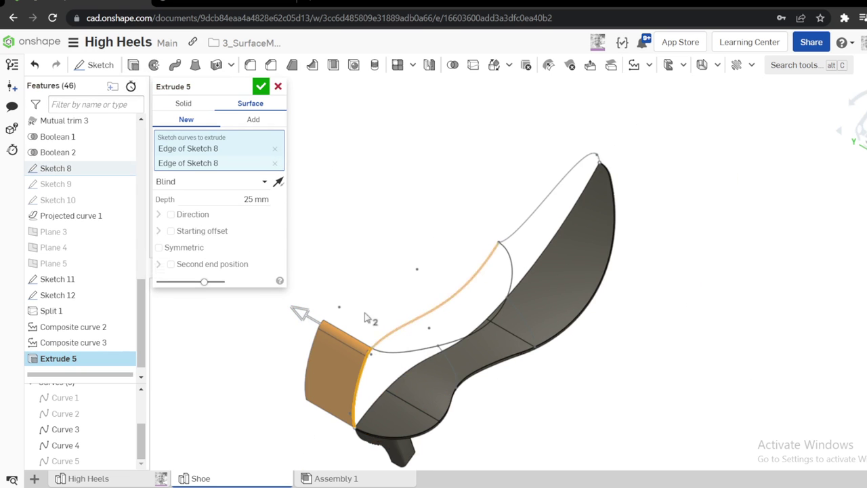
pyautogui.click(261, 86)
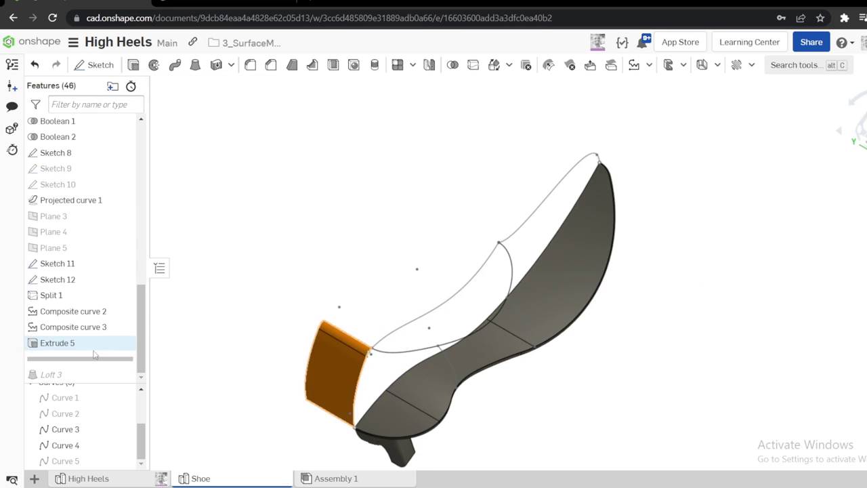
# Suppress Composite curve 3 and roll the feature history forward past Loft 3
pyautogui.rightClick(82, 328)
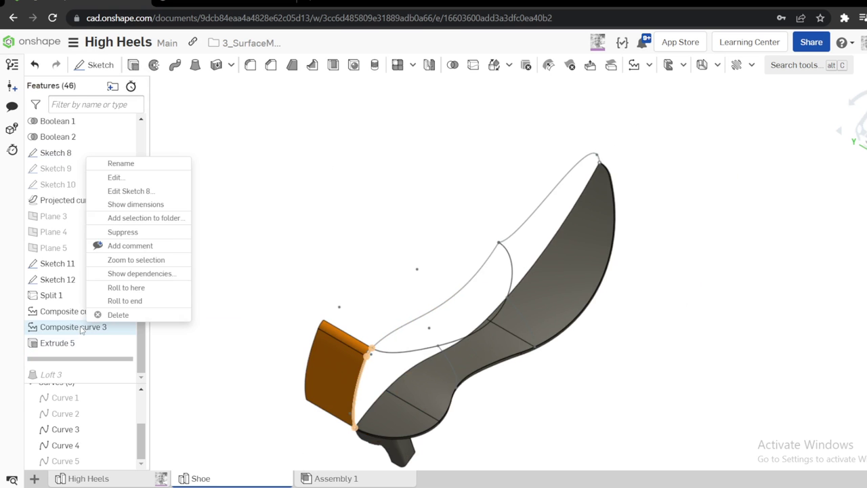
pyautogui.click(128, 233)
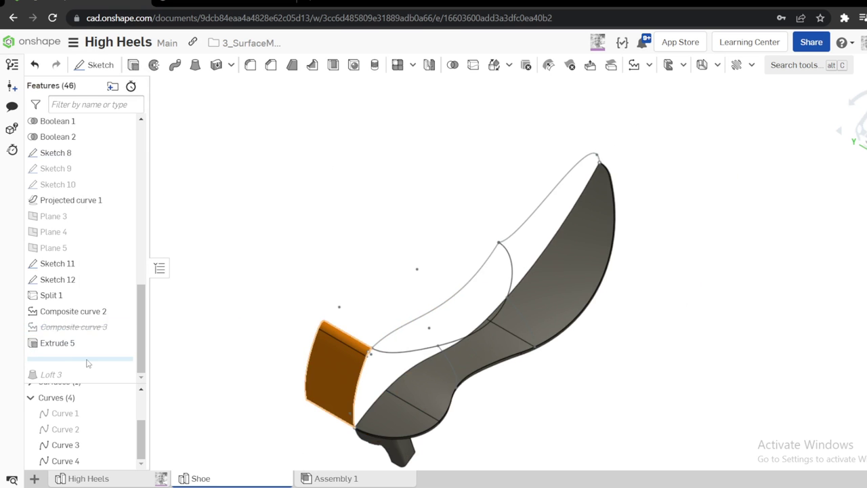
pyautogui.moveTo(87, 360); pyautogui.dragTo(69, 376)
# Try to replace the missing composite curve guide in Loft 3 with the lower back edge of Extrude 5, and discard the edit
pyautogui.rightClick(74, 359)
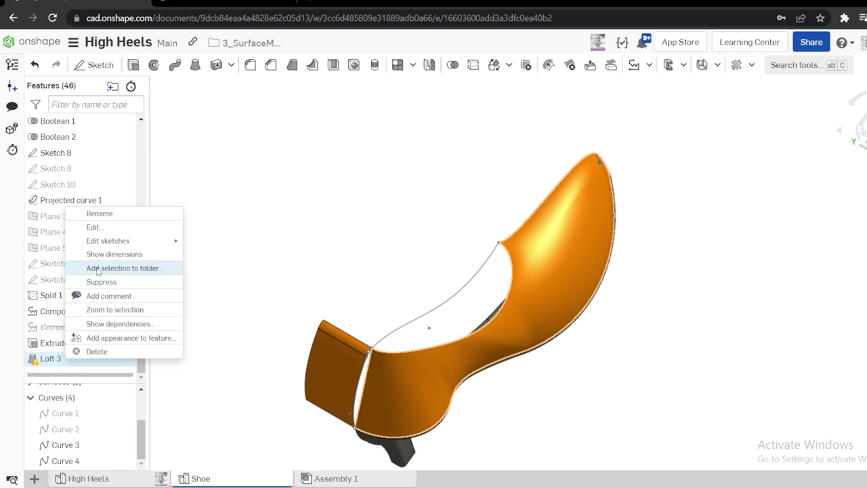
pyautogui.click(93, 227)
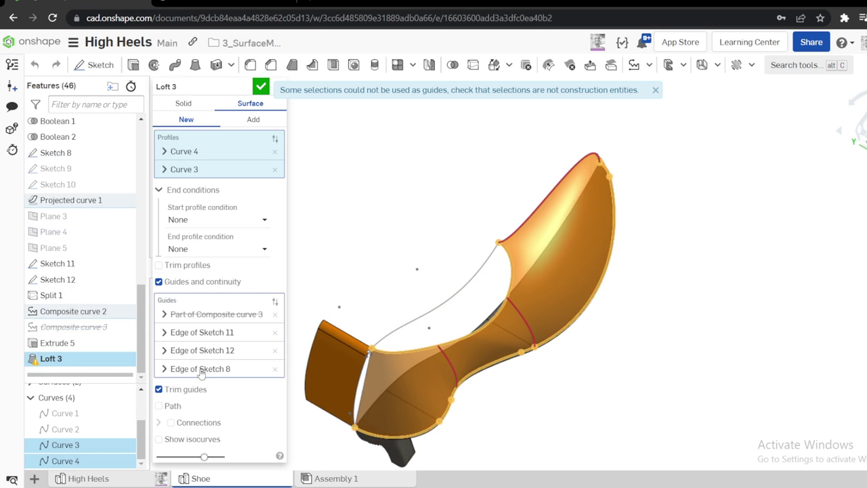
pyautogui.click(274, 316)
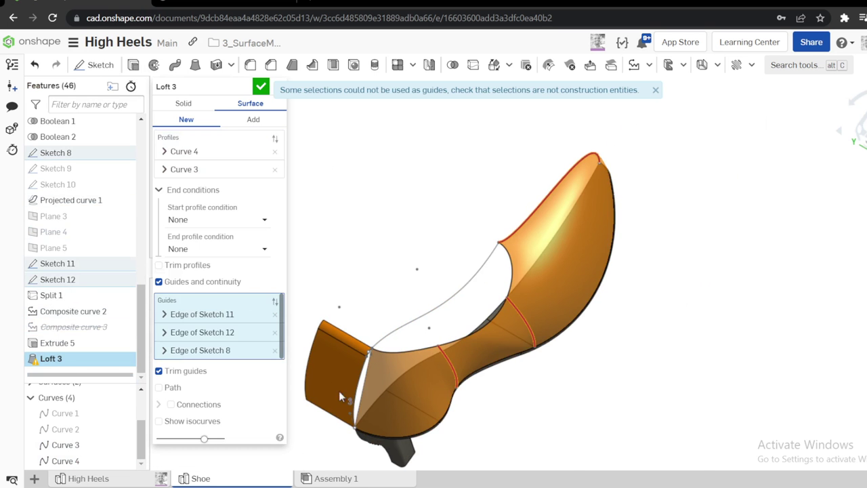
pyautogui.scroll(5, 339, 398)
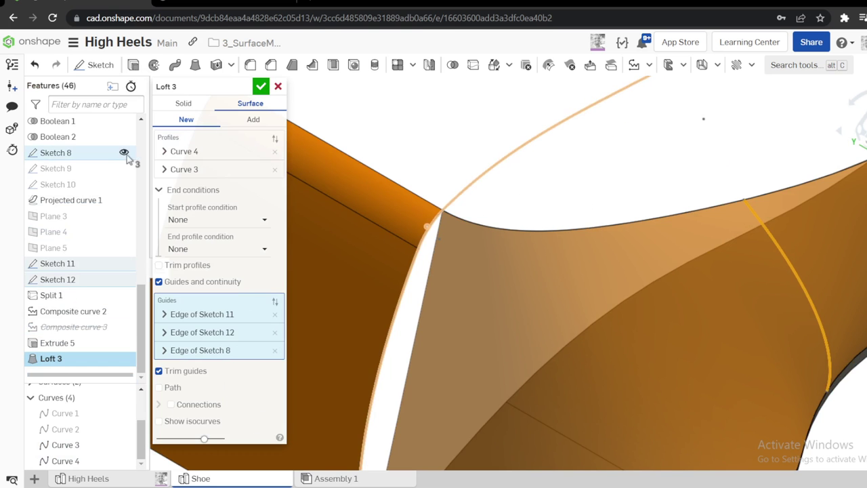
pyautogui.click(124, 153)
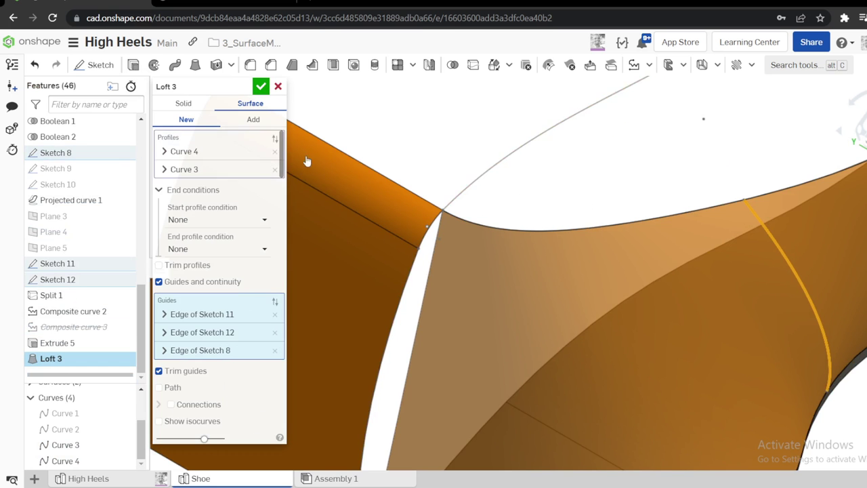
pyautogui.click(415, 272)
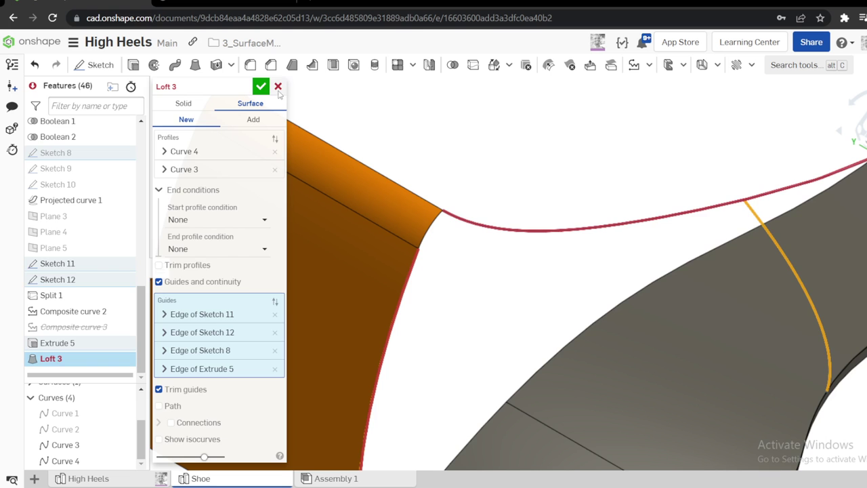
pyautogui.click(278, 87)
# Unsuppress Composite curve 3 in the feature history
pyautogui.rightClick(77, 328)
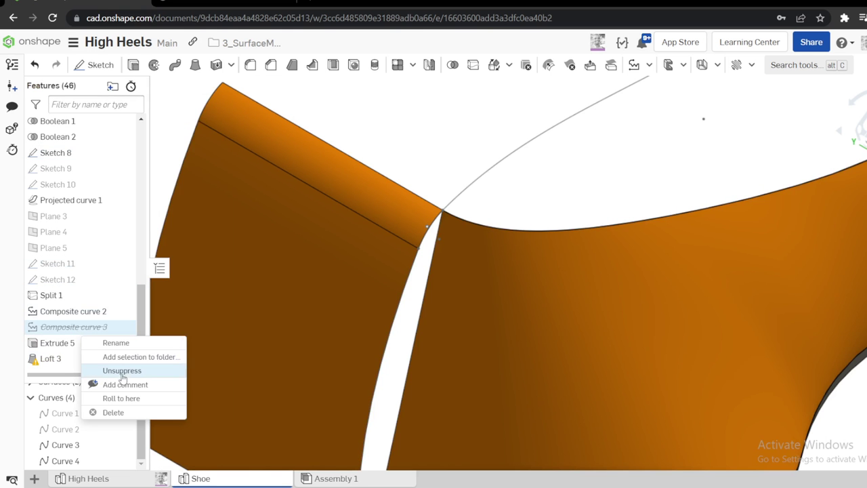
pyautogui.click(328, 130)
pyautogui.rightClick(87, 329)
pyautogui.click(102, 368)
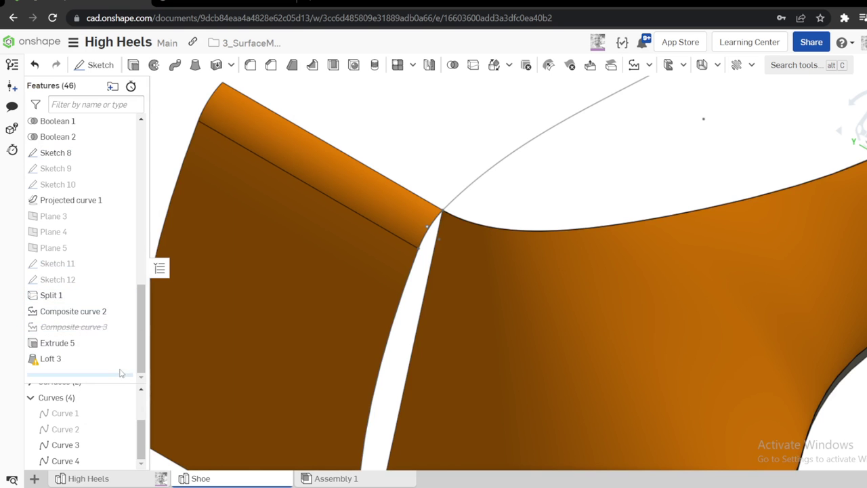
# Clear the edges of Composite curve 3 and reselect the two connected Sketch 8 edges at the back of the heel
pyautogui.rightClick(71, 330)
pyautogui.click(101, 354)
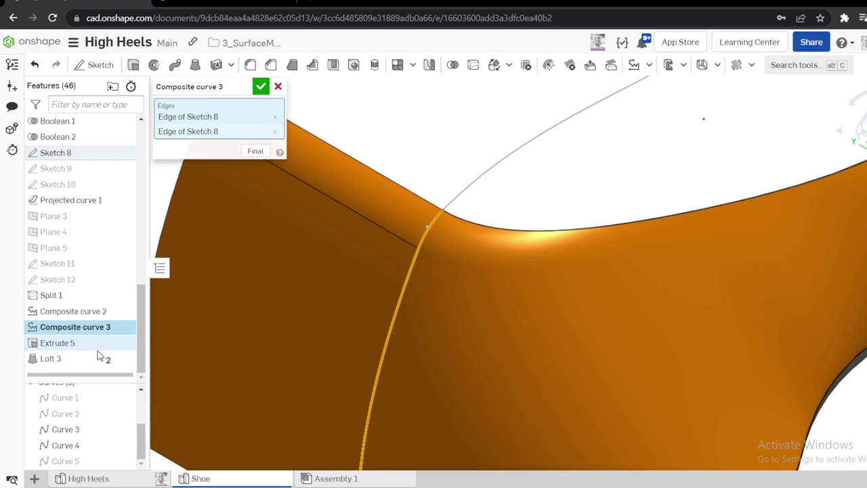
pyautogui.click(275, 131)
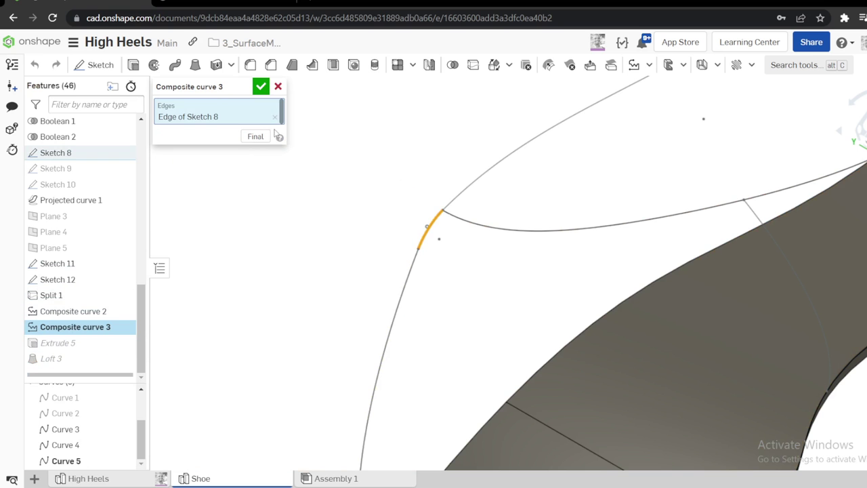
pyautogui.click(275, 119)
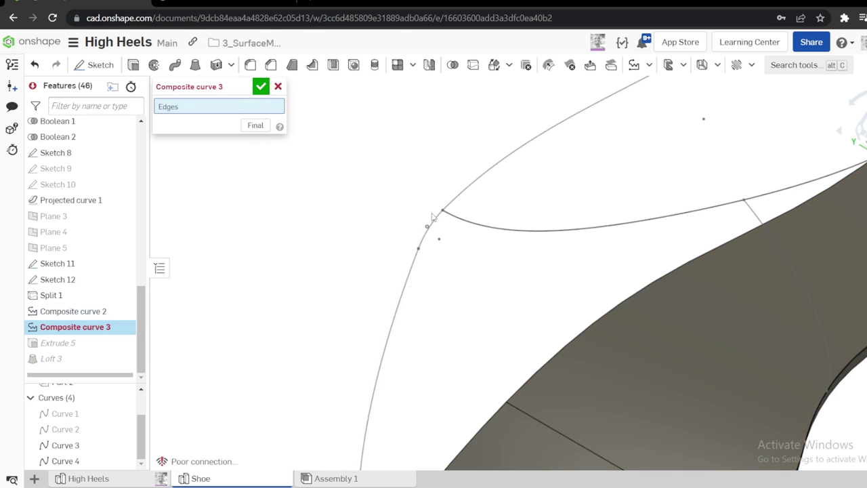
pyautogui.click(436, 218)
pyautogui.click(415, 267)
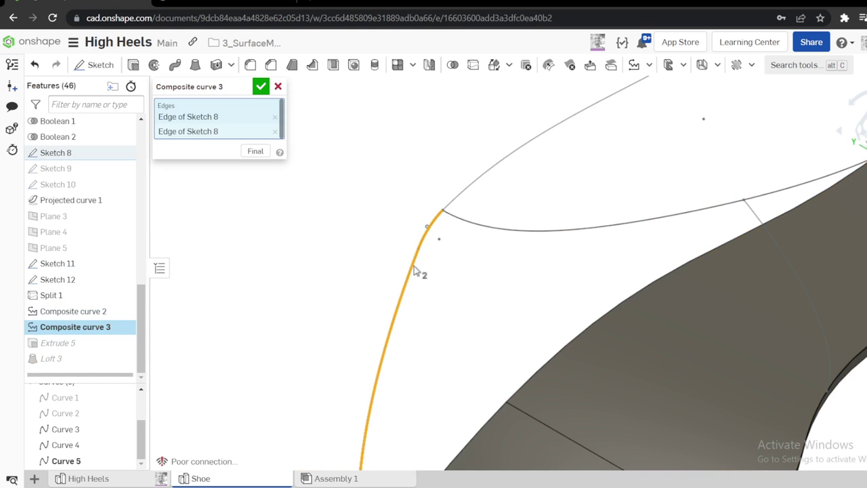
pyautogui.click(265, 90)
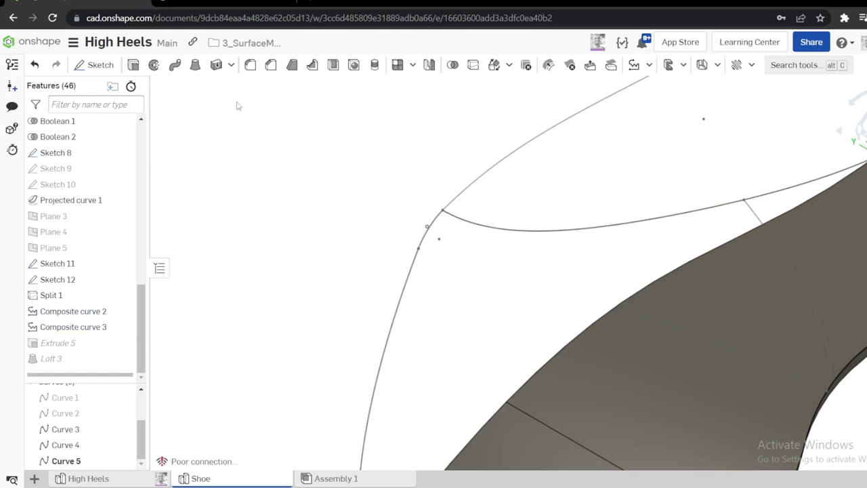
# Suppress the helper surface Extrude 5
pyautogui.scroll(-3, 317, 277)
pyautogui.moveTo(171, 333); pyautogui.dragTo(354, 253, button='right')
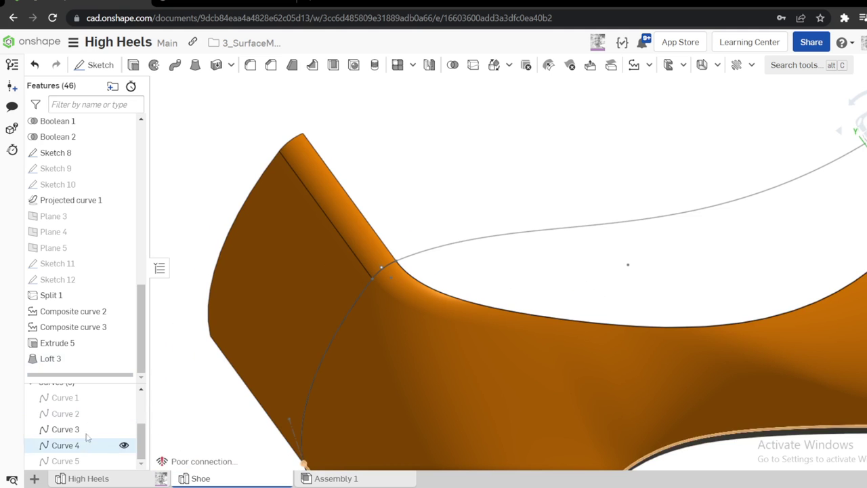
pyautogui.scroll(2, 74, 411)
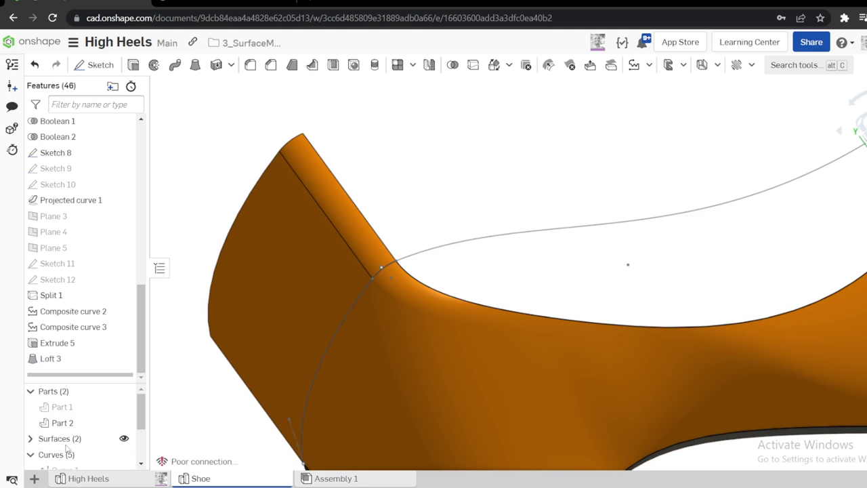
pyautogui.rightClick(59, 357)
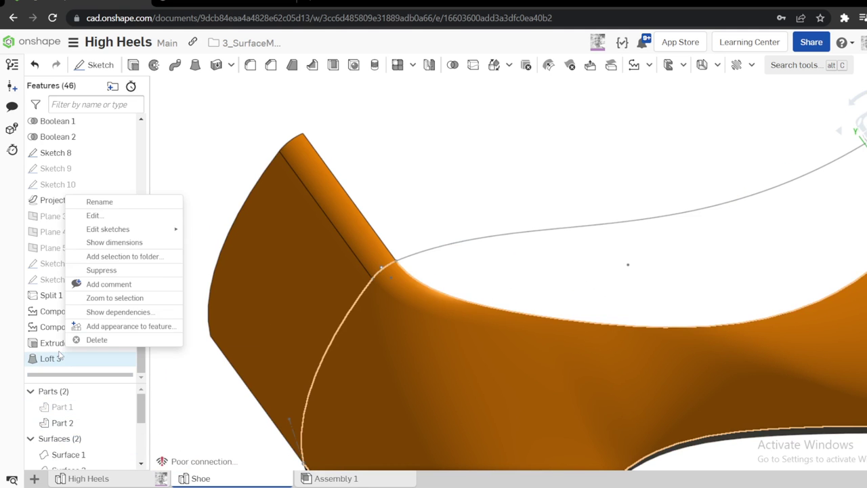
pyautogui.rightClick(59, 344)
pyautogui.click(98, 251)
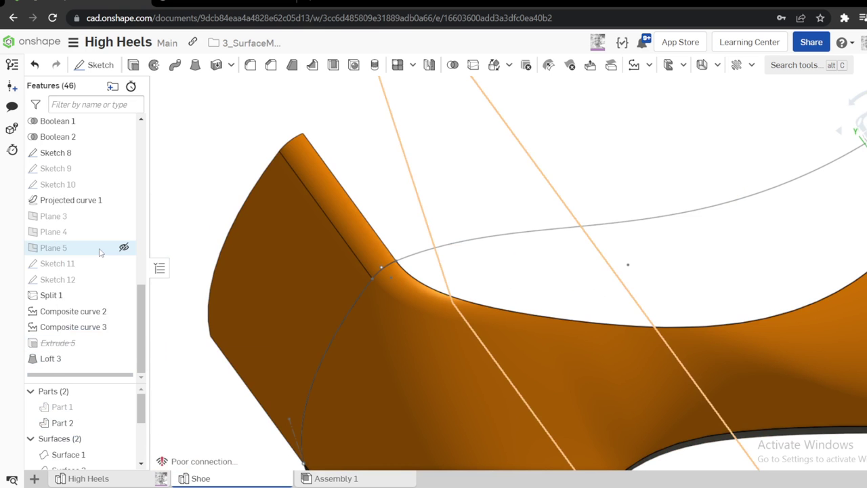
# Check the profiles and guides of Loft 3, keep its settings, and inspect the lofted upper from several sides
pyautogui.rightClick(66, 359)
pyautogui.click(103, 223)
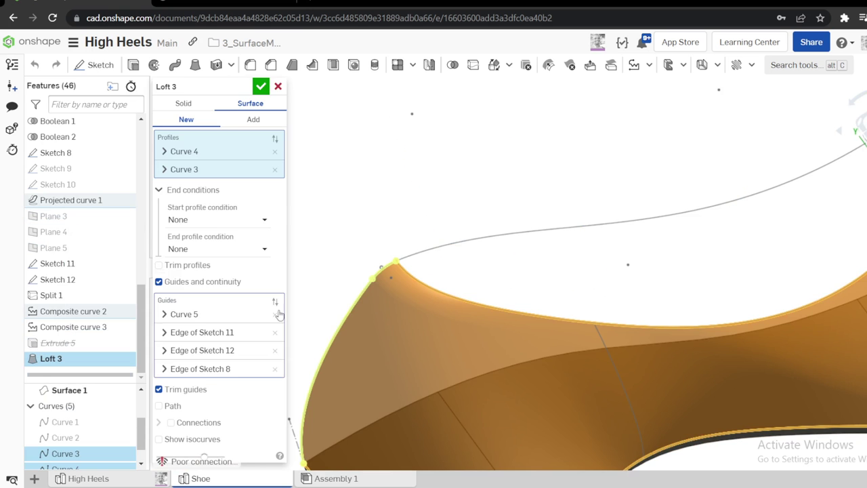
pyautogui.click(261, 86)
pyautogui.scroll(-4, 391, 215)
pyautogui.moveTo(391, 215); pyautogui.dragTo(397, 178, button='right')
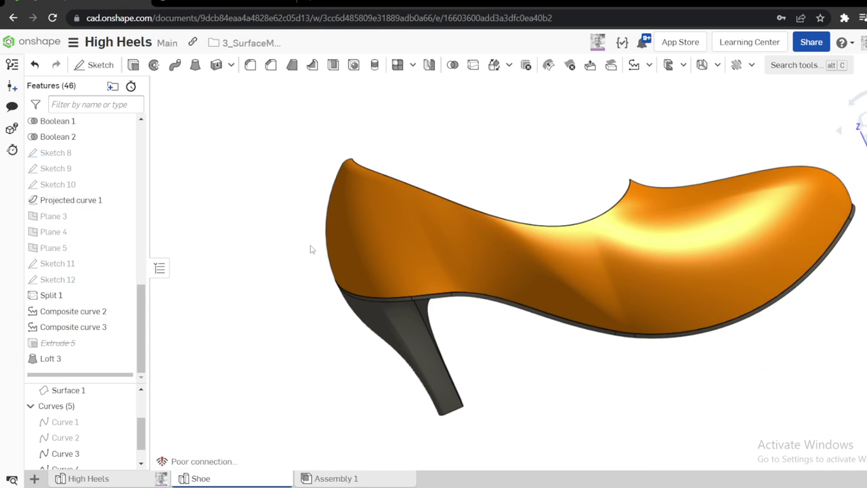
pyautogui.moveTo(310, 248); pyautogui.dragTo(321, 284, button='right')
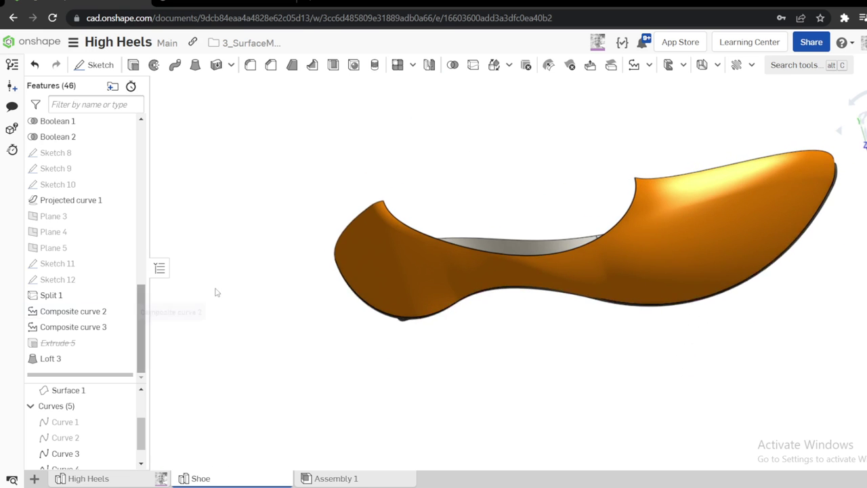
pyautogui.moveTo(591, 243); pyautogui.dragTo(560, 216, button='right')
pyautogui.click(231, 66)
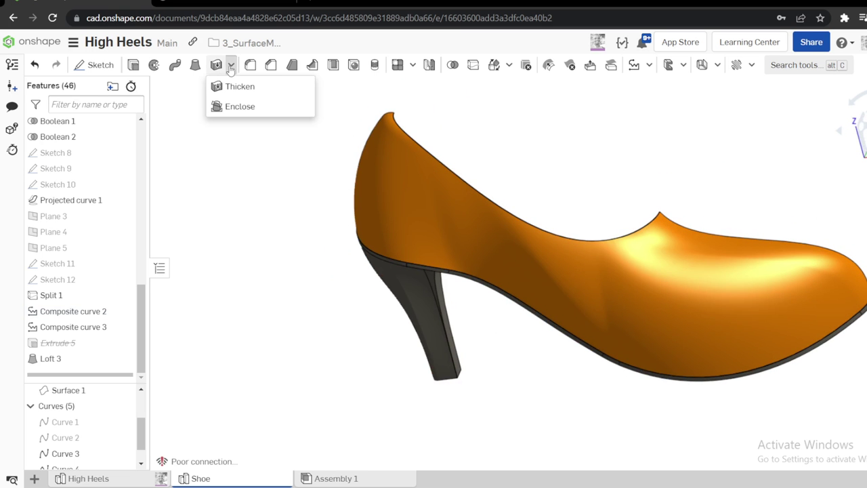
pyautogui.click(175, 232)
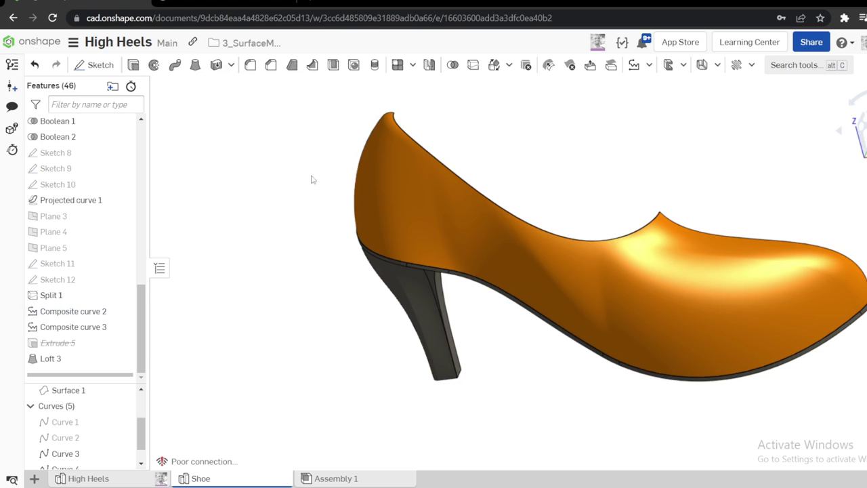
# Mirror the lofted upper surface across the Front plane as a new surface
pyautogui.click(429, 66)
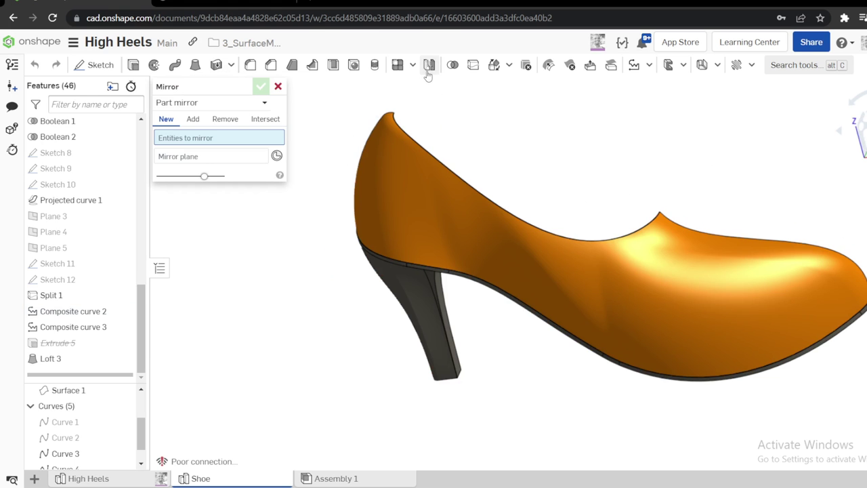
pyautogui.click(399, 178)
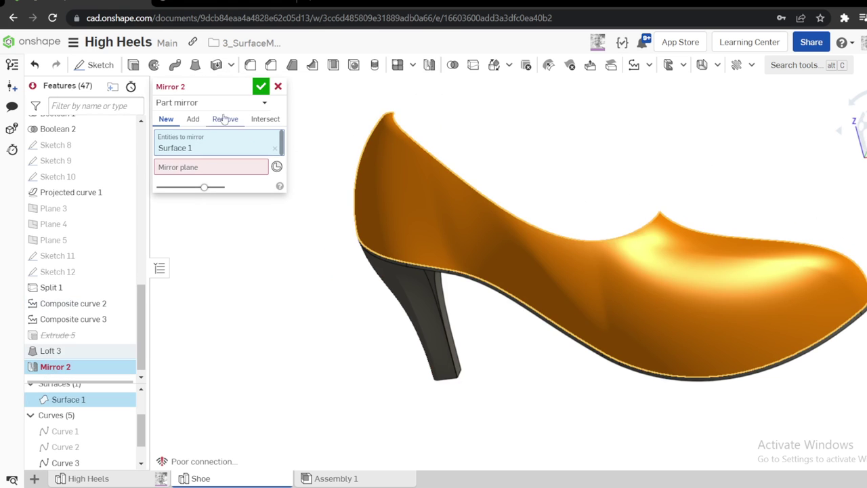
pyautogui.click(192, 167)
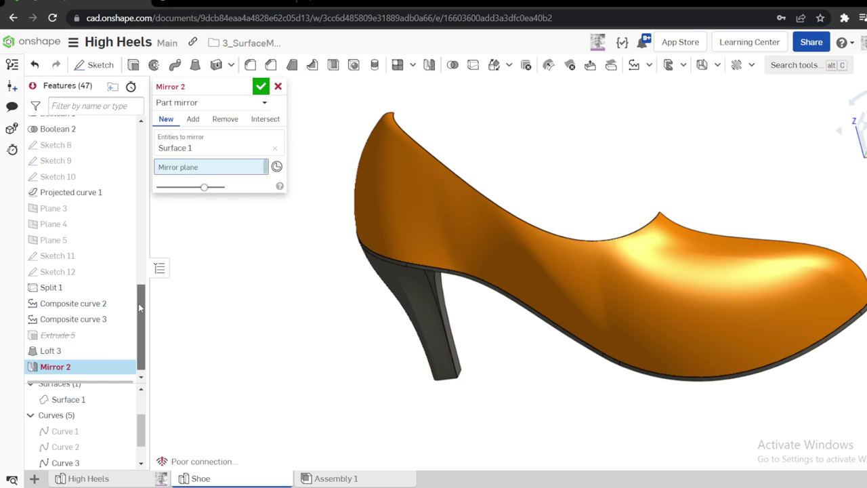
pyautogui.moveTo(139, 303); pyautogui.dragTo(140, 141)
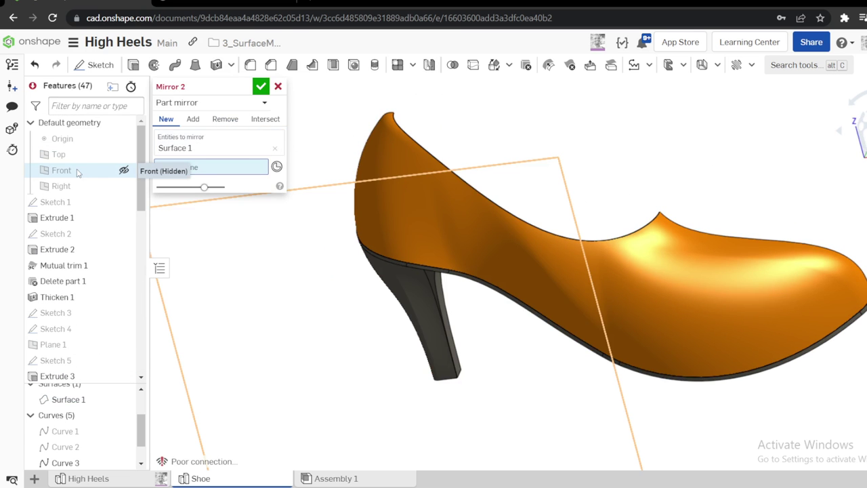
pyautogui.click(78, 171)
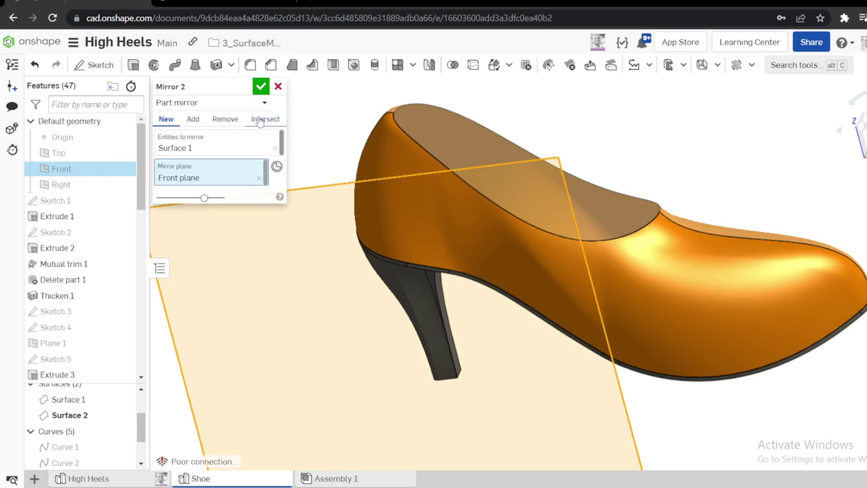
pyautogui.click(261, 87)
# Show the hidden Part 1 inside the shoe
pyautogui.moveTo(399, 149); pyautogui.dragTo(433, 159, button='right')
pyautogui.scroll(2, 125, 438)
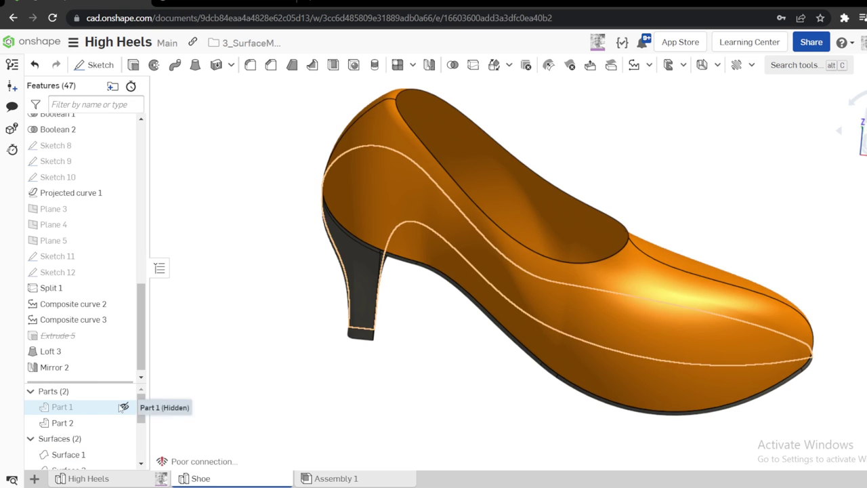
pyautogui.click(124, 407)
pyautogui.moveTo(379, 291); pyautogui.dragTo(367, 222, button='right')
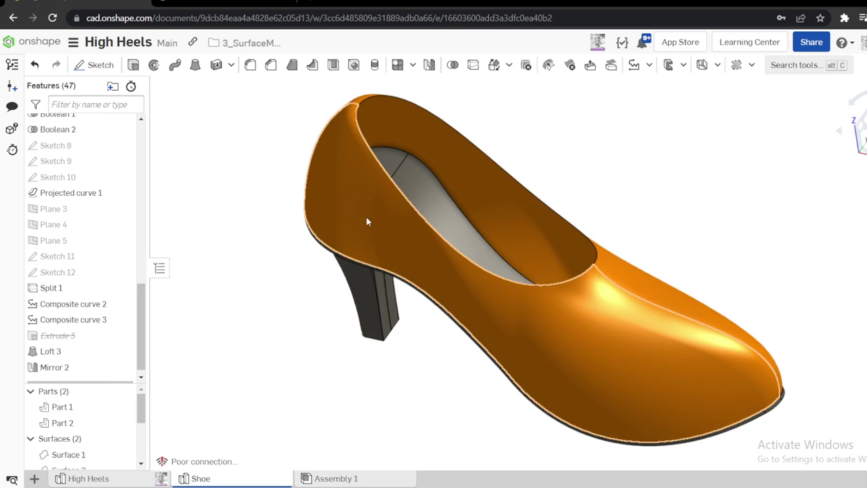
pyautogui.scroll(3, 291, 142)
pyautogui.click(230, 65)
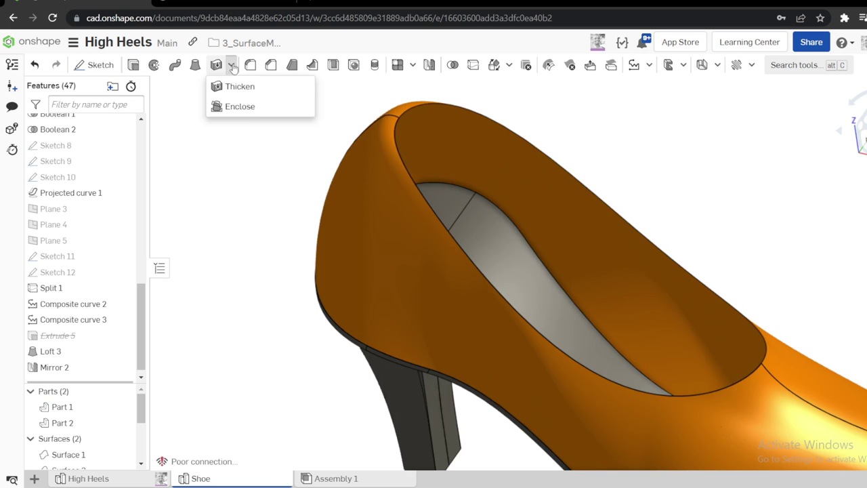
pyautogui.click(239, 85)
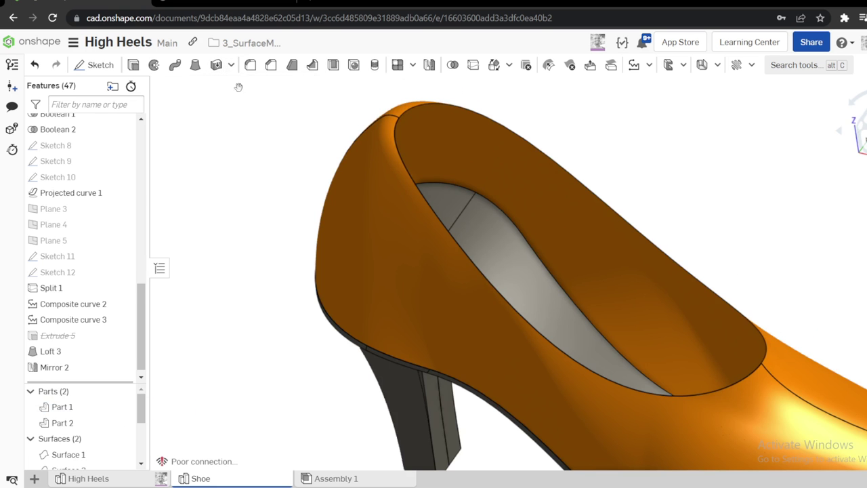
pyautogui.click(363, 217)
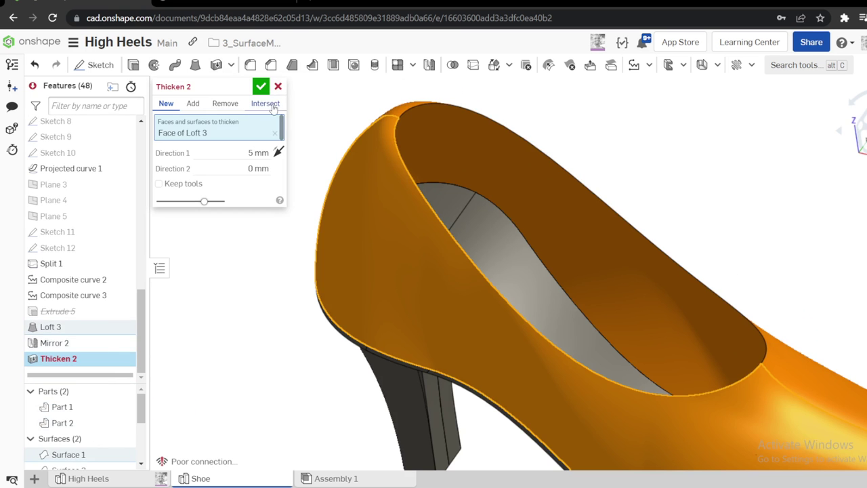
pyautogui.click(278, 86)
# Edit Mirror 2 to use Add instead of New, with Surface 1 as the merge scope
pyautogui.rightClick(53, 359)
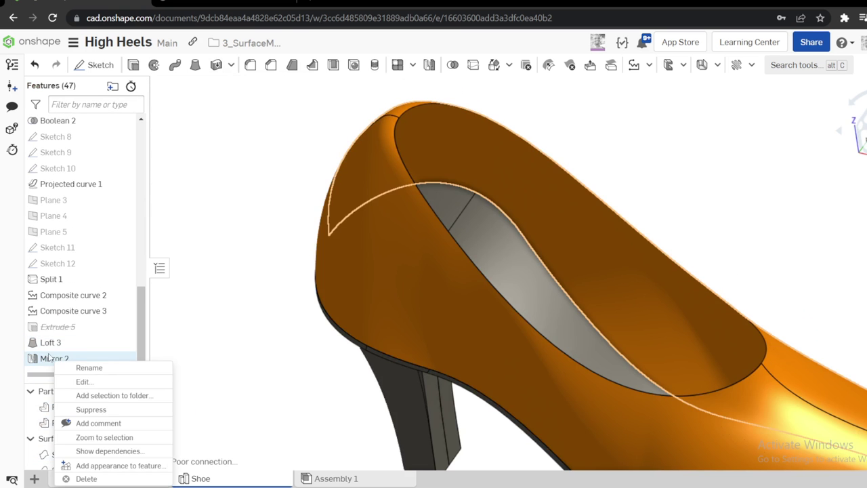
pyautogui.click(82, 382)
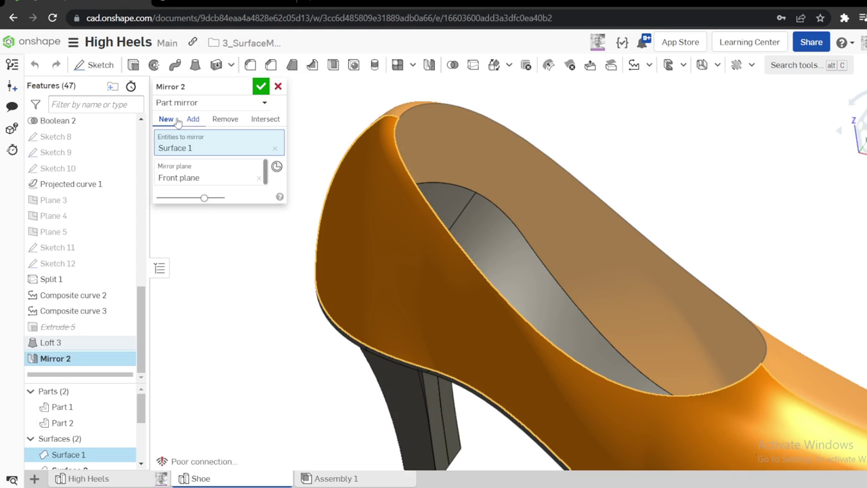
pyautogui.click(189, 119)
pyautogui.click(339, 225)
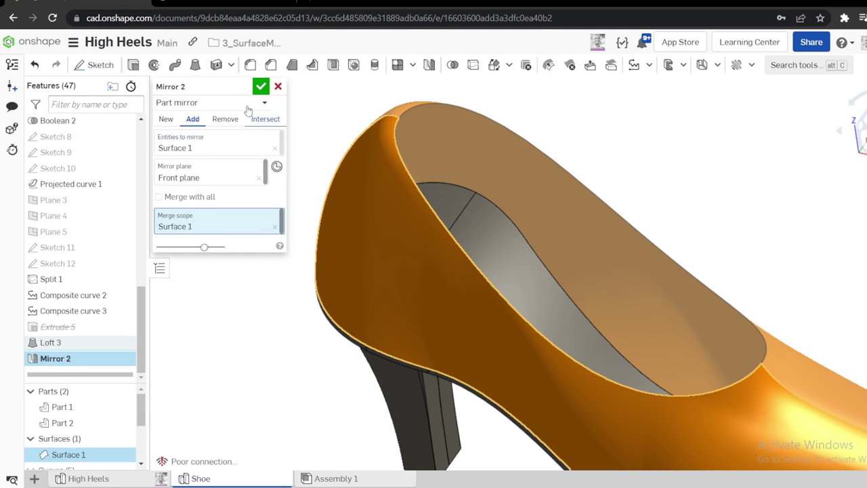
pyautogui.click(261, 87)
# Thicken the merged upper, Surface 1, by 1.5 mm in Direction 1 as a new part
pyautogui.click(216, 65)
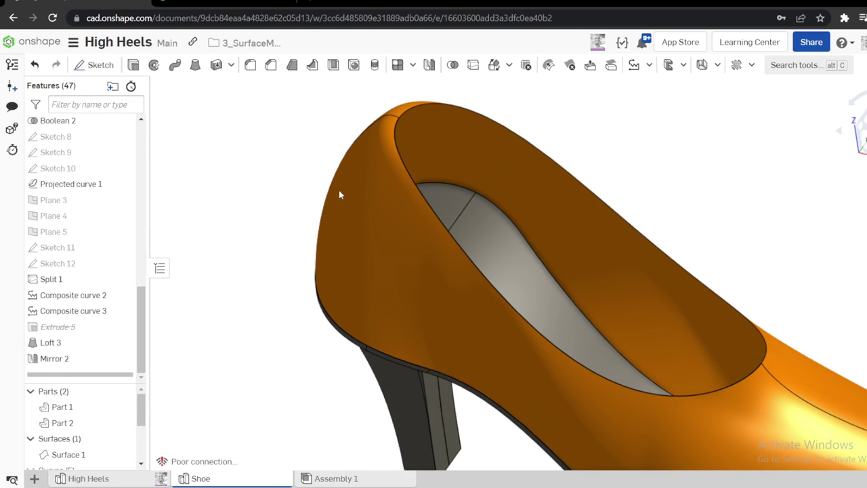
pyautogui.click(68, 455)
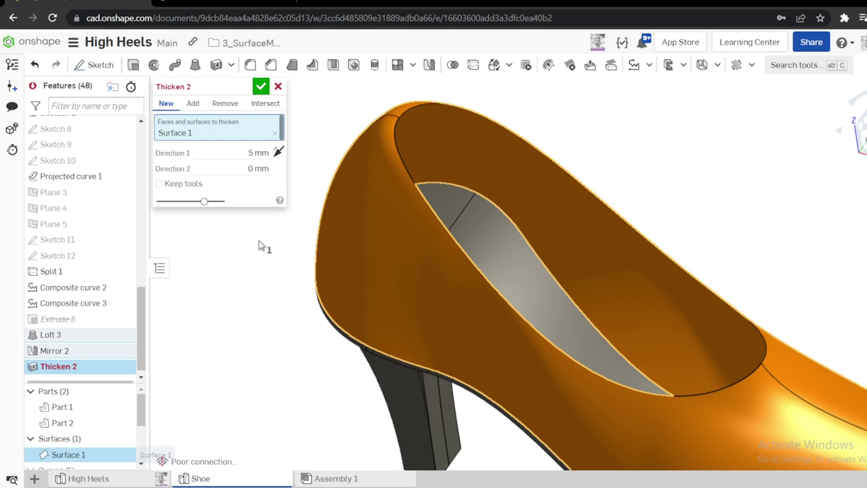
pyautogui.click(250, 151)
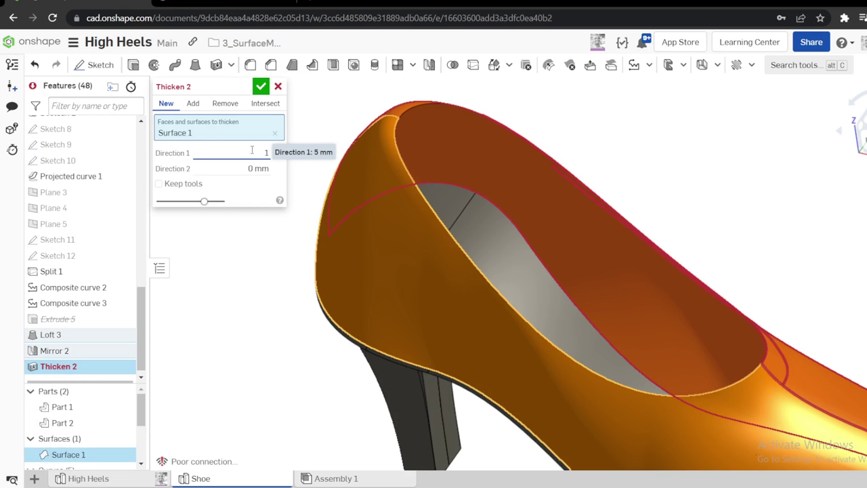
pyautogui.write('1.5')
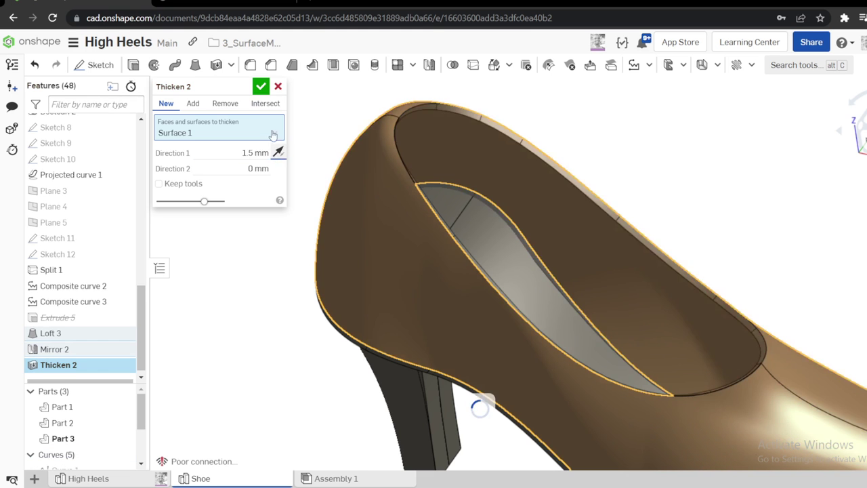
pyautogui.click(261, 86)
pyautogui.press('f')
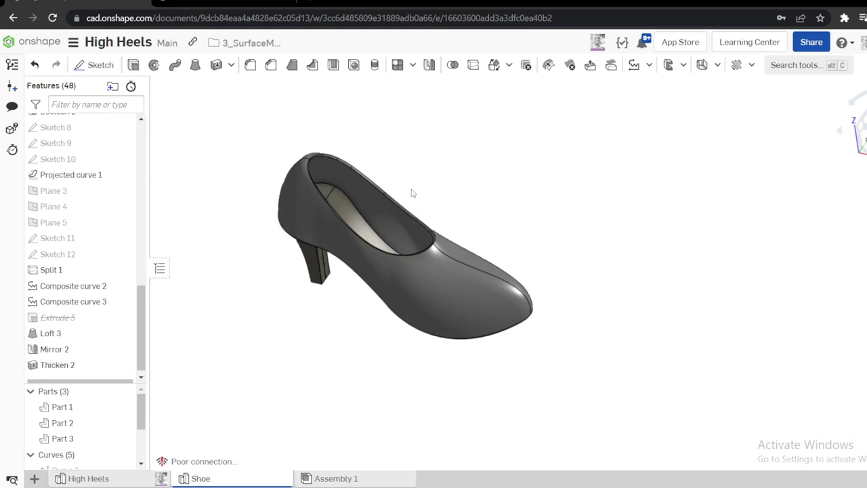
pyautogui.moveTo(411, 192); pyautogui.dragTo(429, 148, button='right')
pyautogui.scroll(5, 328, 229)
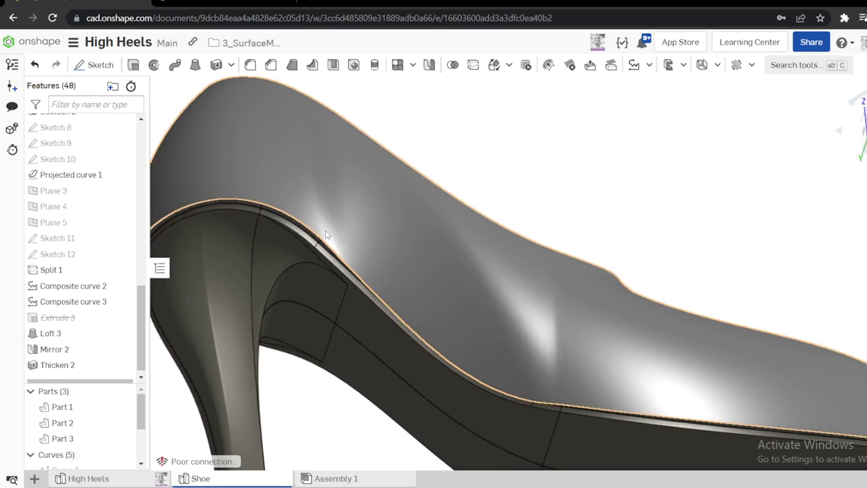
# Edit Thicken 2 so the upper's 1.5 mm thickness goes in the opposite direction
pyautogui.moveTo(328, 229); pyautogui.dragTo(305, 288, button='right')
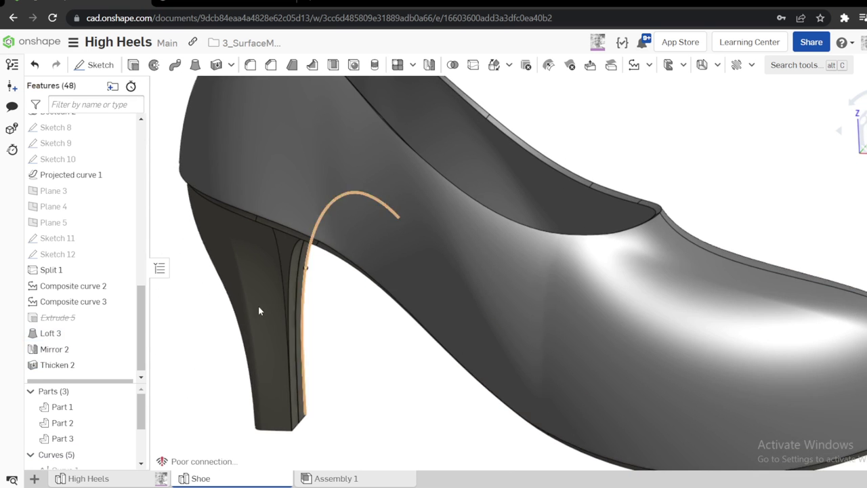
pyautogui.click(71, 375)
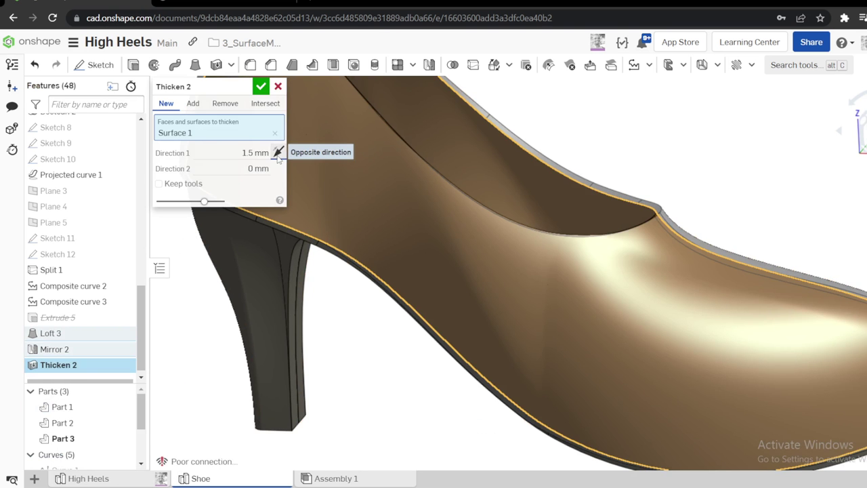
pyautogui.click(260, 86)
pyautogui.moveTo(296, 187); pyautogui.dragTo(328, 244, button='right')
pyautogui.scroll(-3, 358, 205)
pyautogui.moveTo(291, 323); pyautogui.dragTo(282, 298, button='right')
pyautogui.click(470, 69)
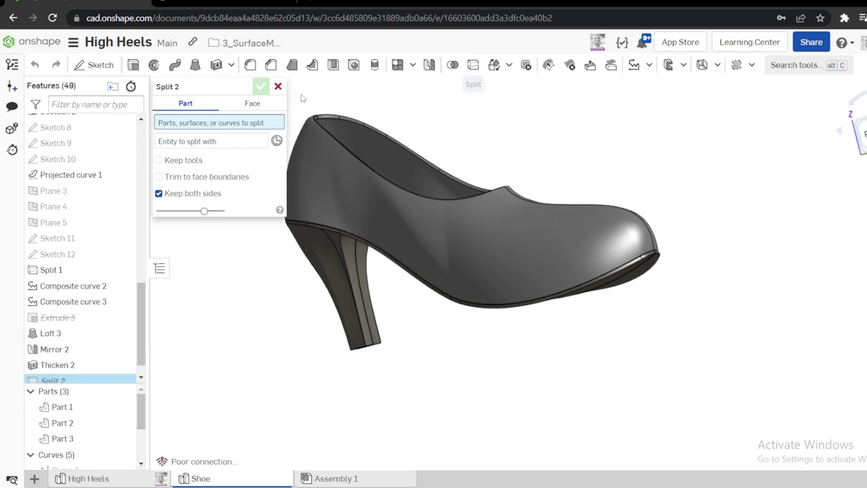
pyautogui.click(278, 86)
pyautogui.hotkey('ctrl', 'z')
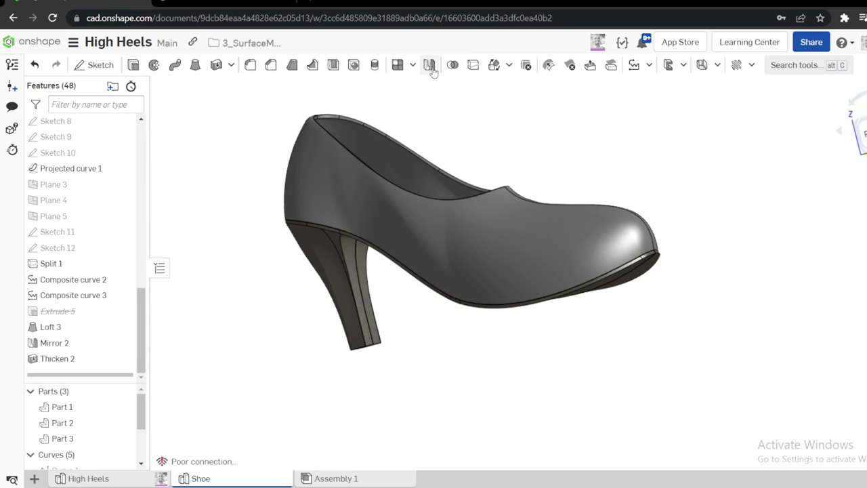
pyautogui.click(430, 65)
pyautogui.press('Escape')
# Try to combine Part 2, Part 1 and the upper, Part 3, into one body with a Boolean union
pyautogui.scroll(-3, 305, 222)
pyautogui.click(453, 64)
pyautogui.click(323, 253)
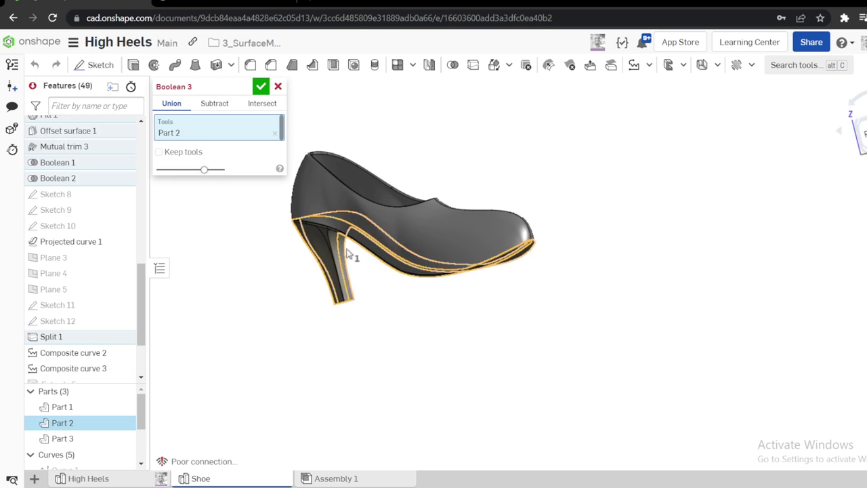
pyautogui.moveTo(347, 254); pyautogui.dragTo(335, 242, button='right')
pyautogui.click(361, 231)
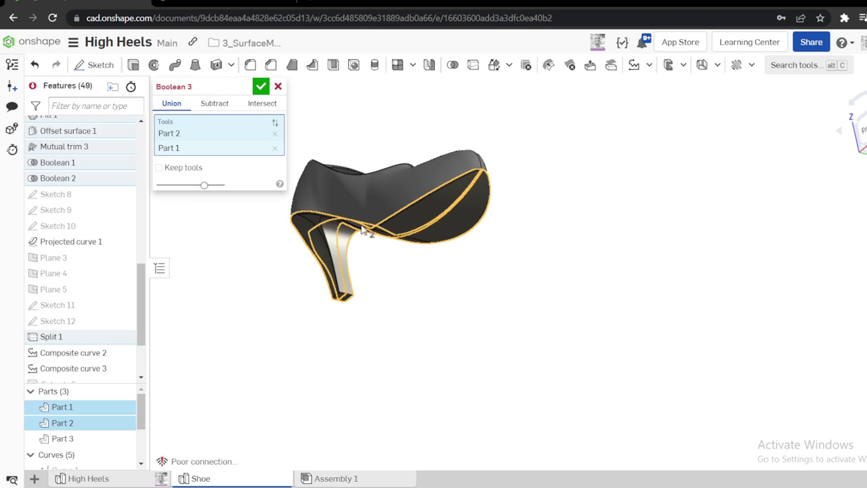
pyautogui.click(369, 208)
pyautogui.click(261, 86)
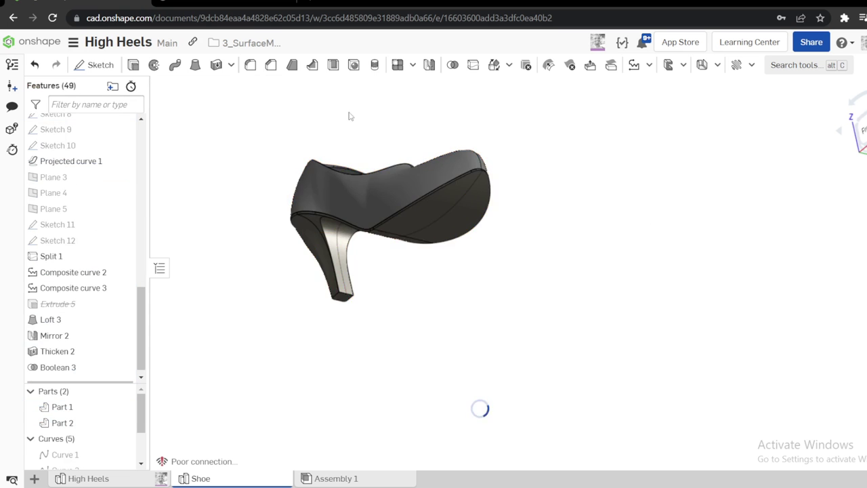
# Edit Boolean 3 to remove Part 3 from the tools, uniting only Part 2 and Part 1
pyautogui.moveTo(350, 117); pyautogui.dragTo(354, 155, button='right')
pyautogui.scroll(-2, 371, 142)
pyautogui.scroll(5, 345, 128)
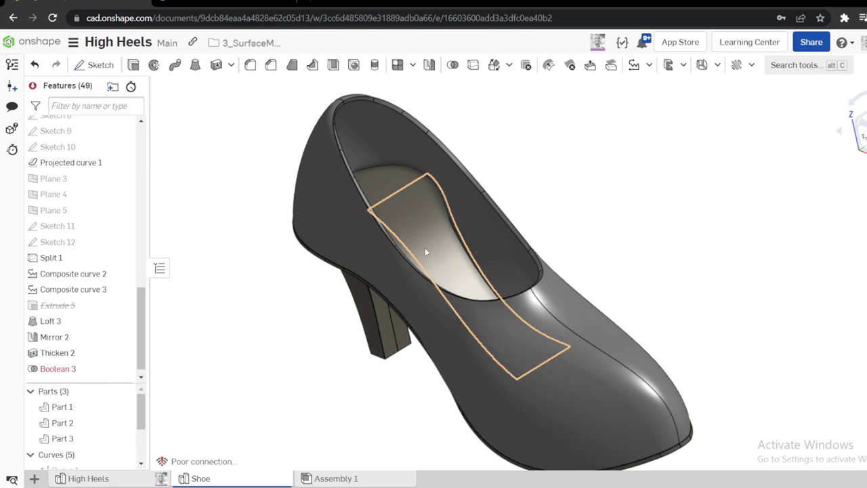
pyautogui.moveTo(425, 252); pyautogui.dragTo(163, 384, button='right')
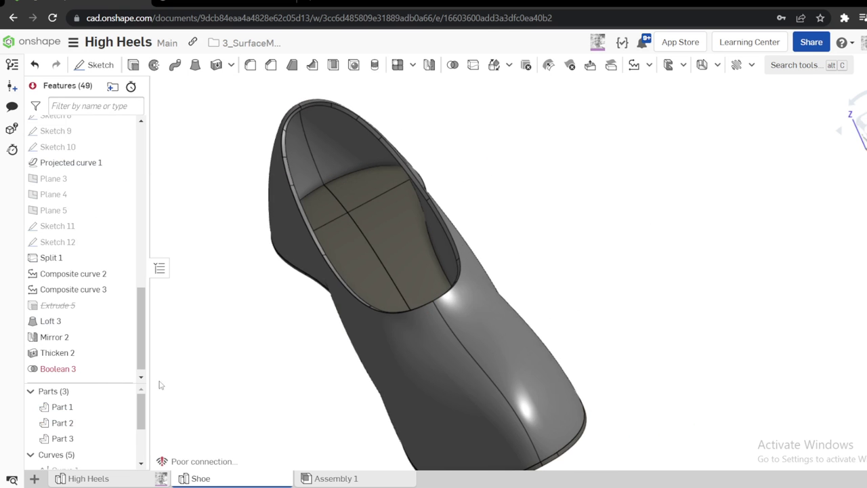
pyautogui.rightClick(91, 372)
pyautogui.click(120, 395)
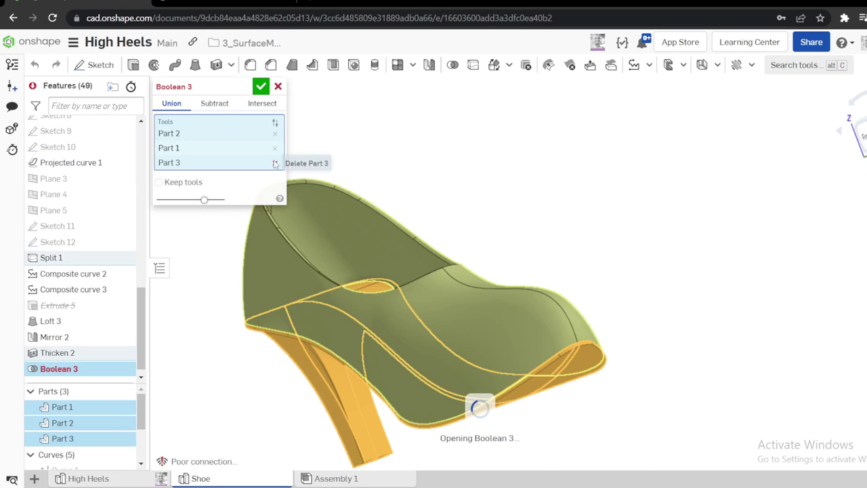
pyautogui.click(274, 162)
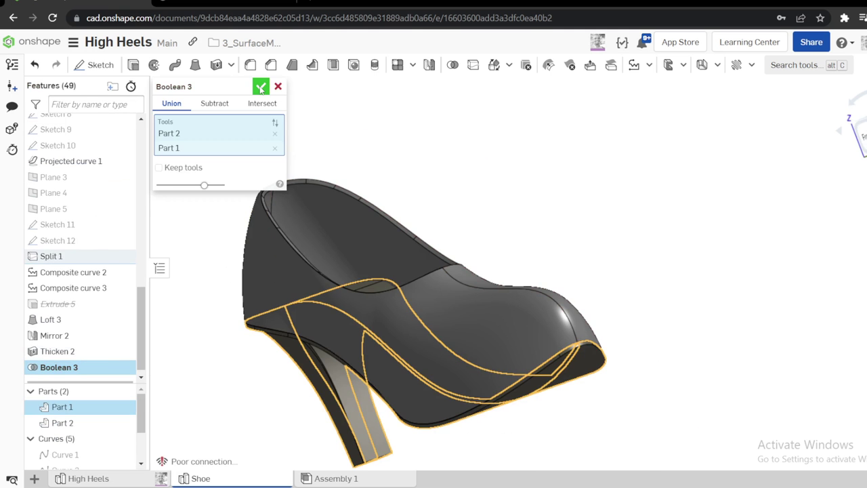
pyautogui.click(261, 86)
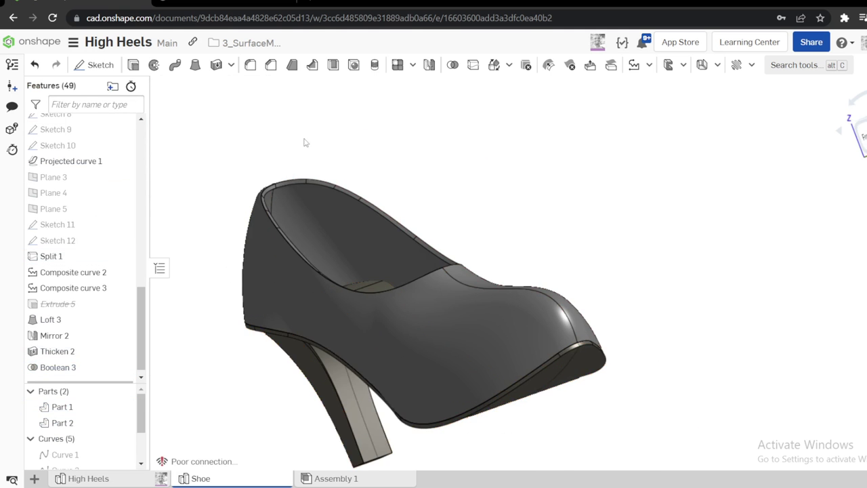
# Change the appearance of the shoe's upper, Part 2, to the blue palette color 3B61B4
pyautogui.moveTo(304, 142); pyautogui.dragTo(248, 288, button='right')
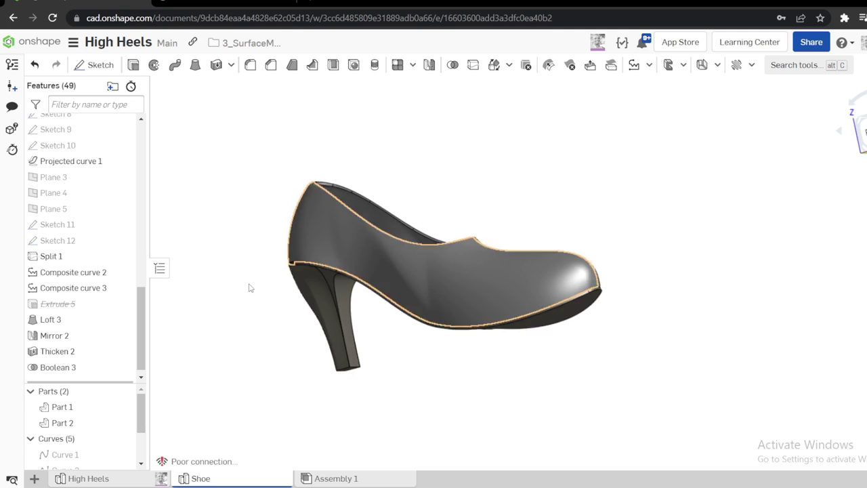
pyautogui.rightClick(86, 429)
pyautogui.press('Escape')
pyautogui.click(76, 423)
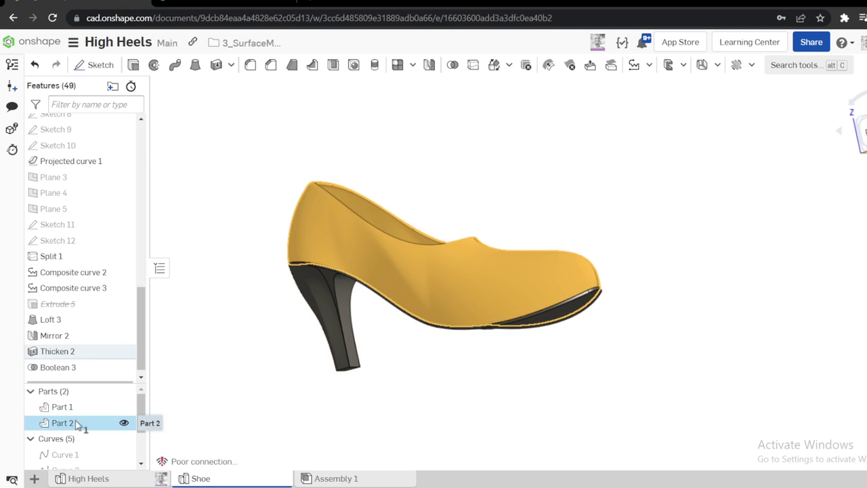
pyautogui.rightClick(80, 423)
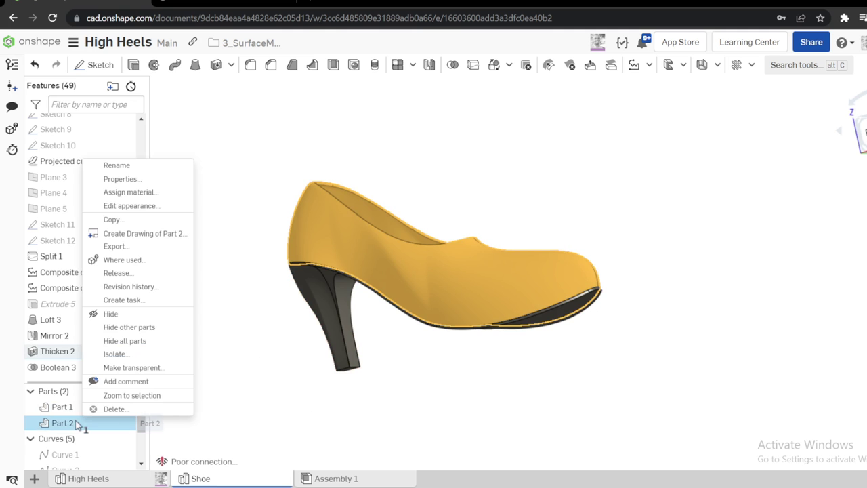
pyautogui.click(136, 206)
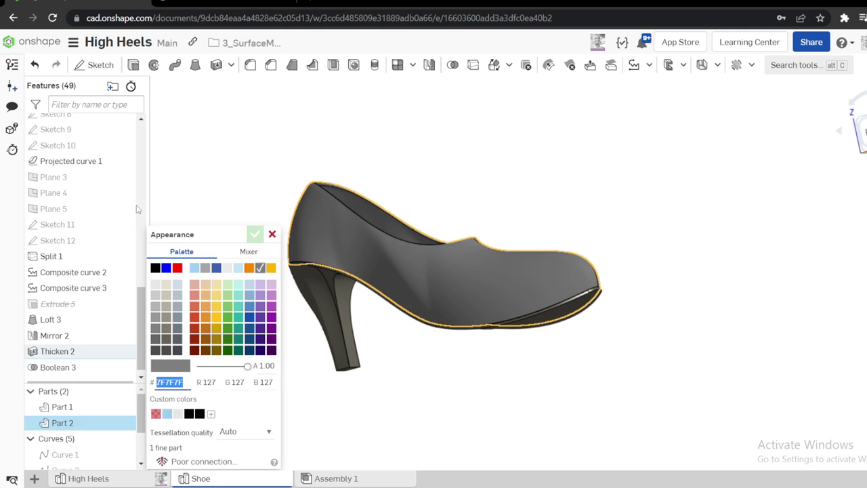
pyautogui.click(177, 268)
pyautogui.click(218, 270)
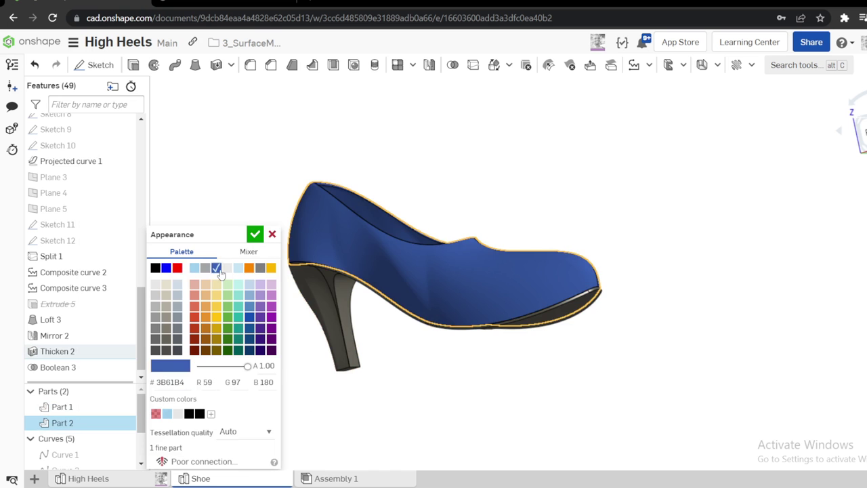
pyautogui.click(255, 234)
pyautogui.moveTo(429, 201); pyautogui.dragTo(501, 186, button='right')
pyautogui.scroll(3, 466, 204)
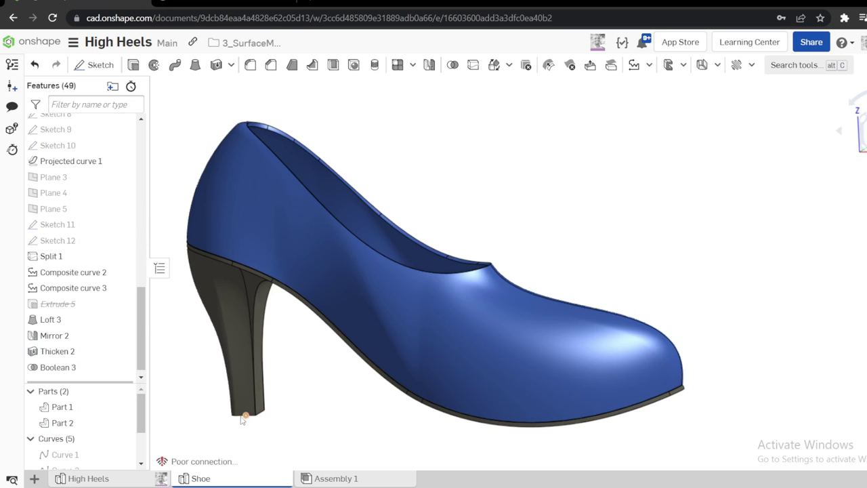
pyautogui.scroll(1, 437, 266)
pyautogui.moveTo(480, 265); pyautogui.dragTo(521, 269, button='right')
pyautogui.scroll(-1, 566, 238)
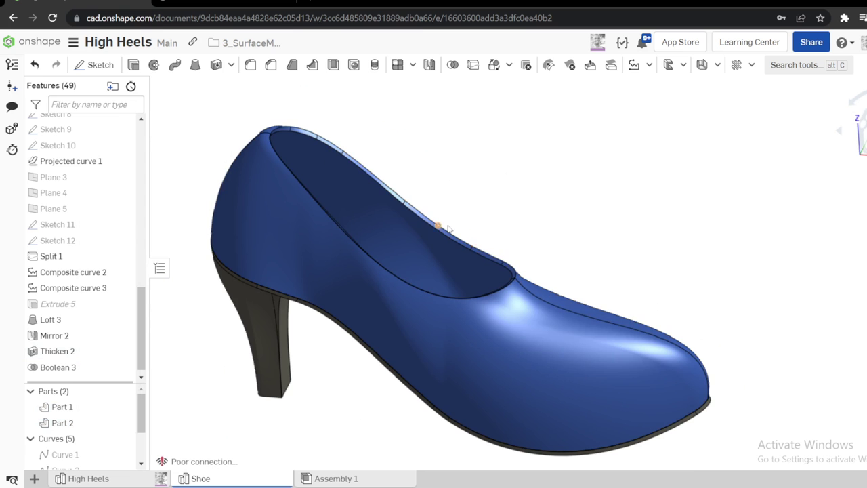
pyautogui.moveTo(506, 288); pyautogui.dragTo(512, 308, button='right')
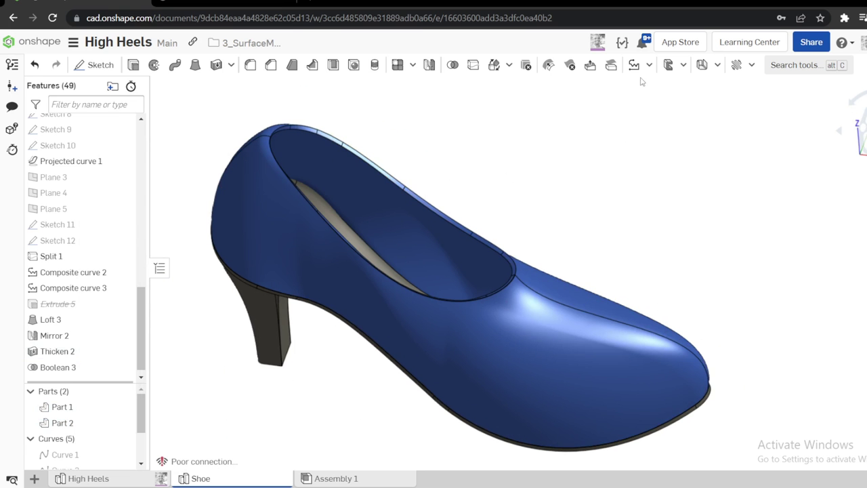
# Create a composite curve from the tangent-connected inner edges around the shoe opening, using Create selection for edges
pyautogui.rightClick(494, 139)
pyautogui.moveTo(507, 155)
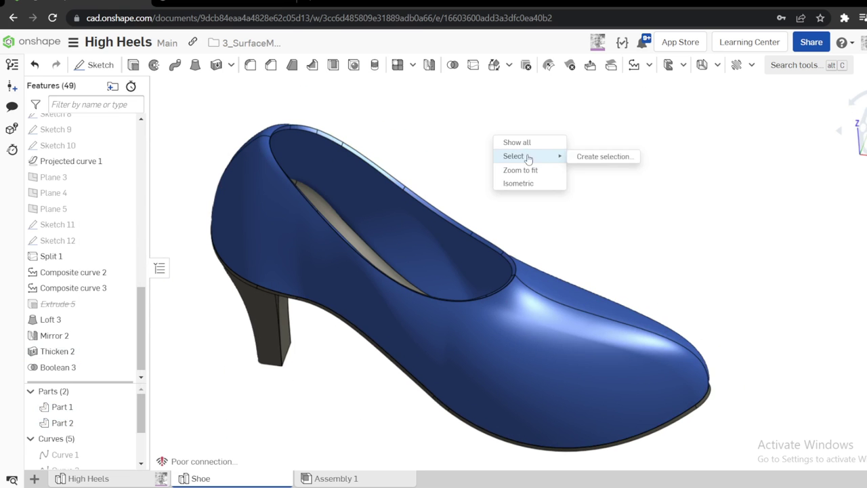
pyautogui.click(598, 156)
pyautogui.click(661, 205)
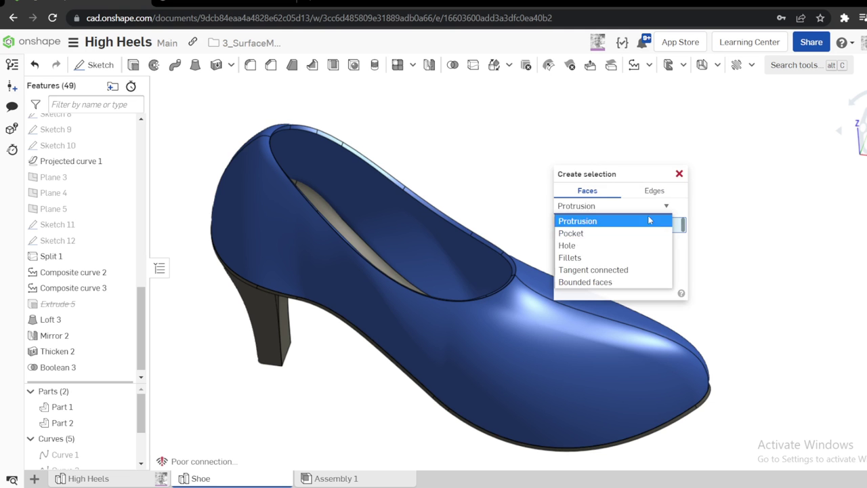
pyautogui.click(586, 268)
pyautogui.click(387, 178)
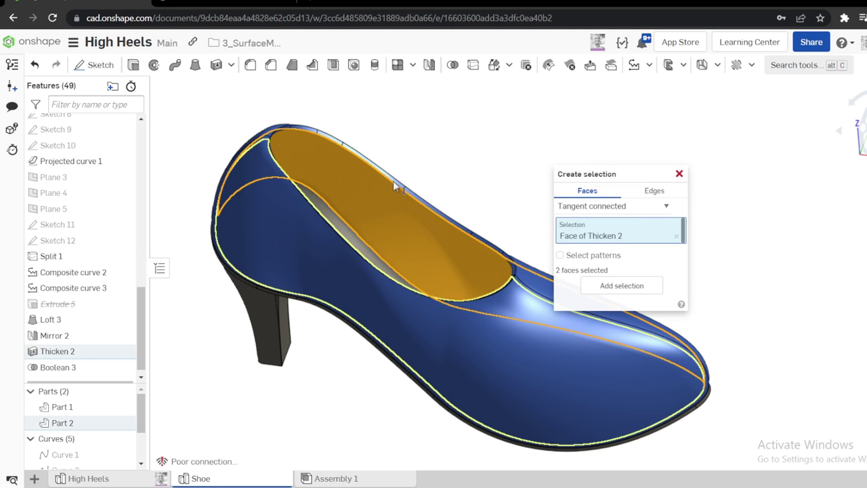
pyautogui.click(676, 237)
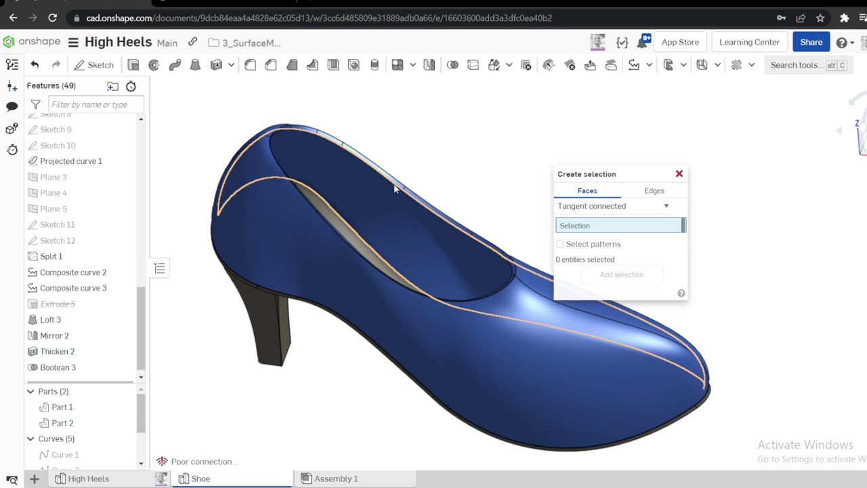
pyautogui.click(653, 190)
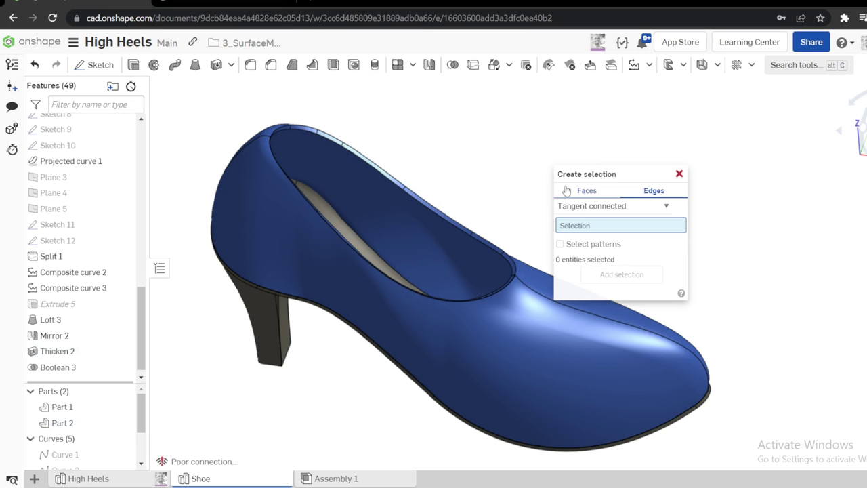
pyautogui.click(370, 168)
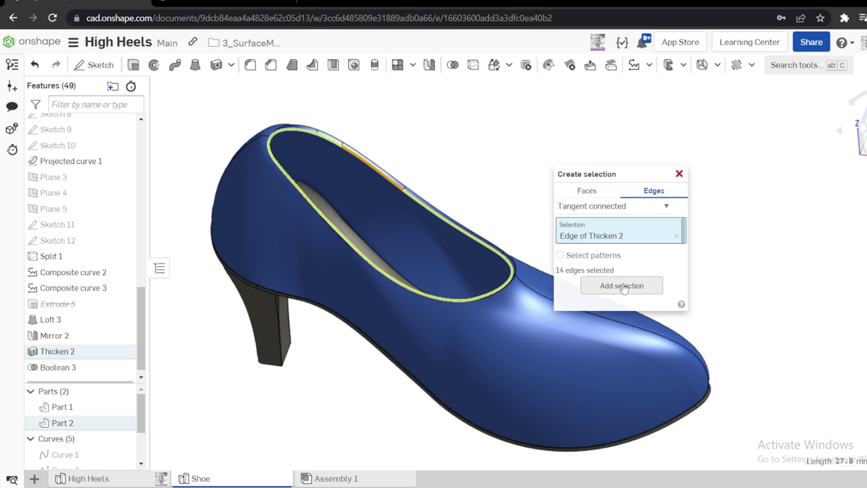
pyautogui.click(622, 286)
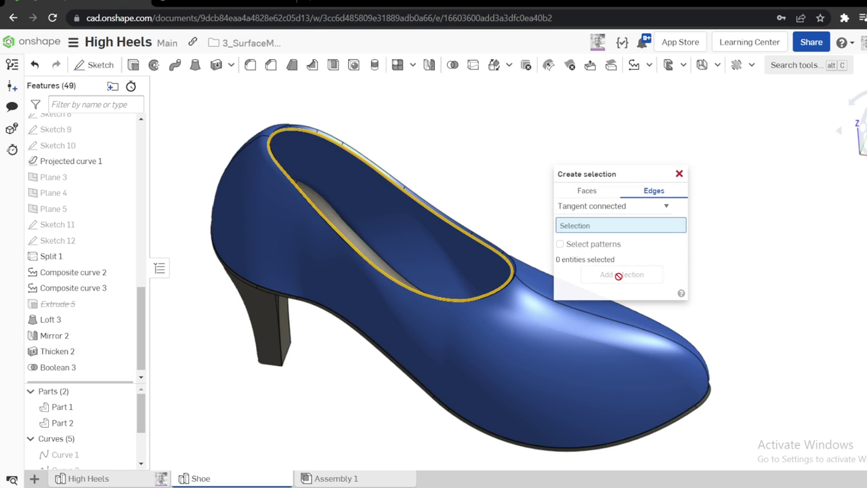
pyautogui.click(634, 64)
pyautogui.click(261, 87)
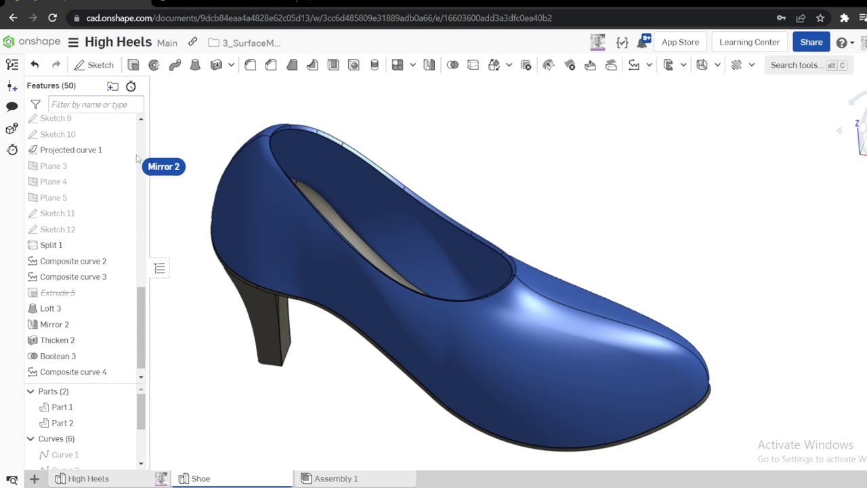
# Start a sketch on the Front plane and draw a circle about 13.4 mm in diameter above the shoe's toe
pyautogui.scroll(1, 139, 335)
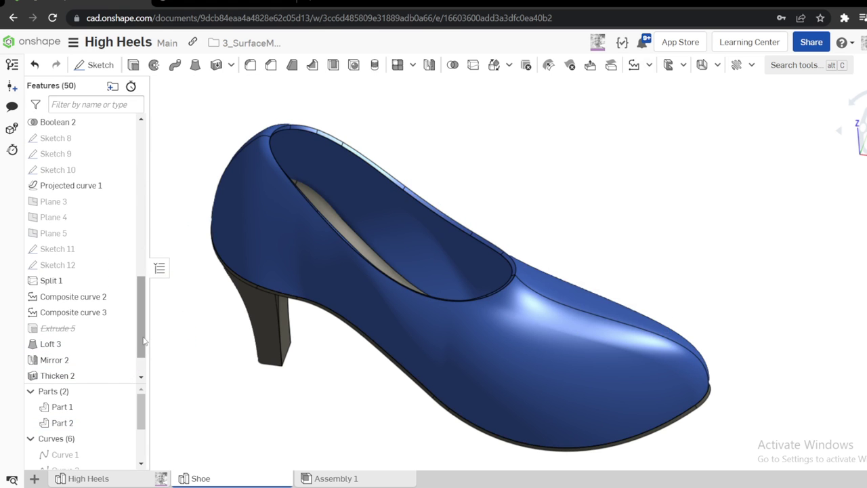
pyautogui.scroll(8, 144, 342)
pyautogui.click(92, 169)
pyautogui.press('s')
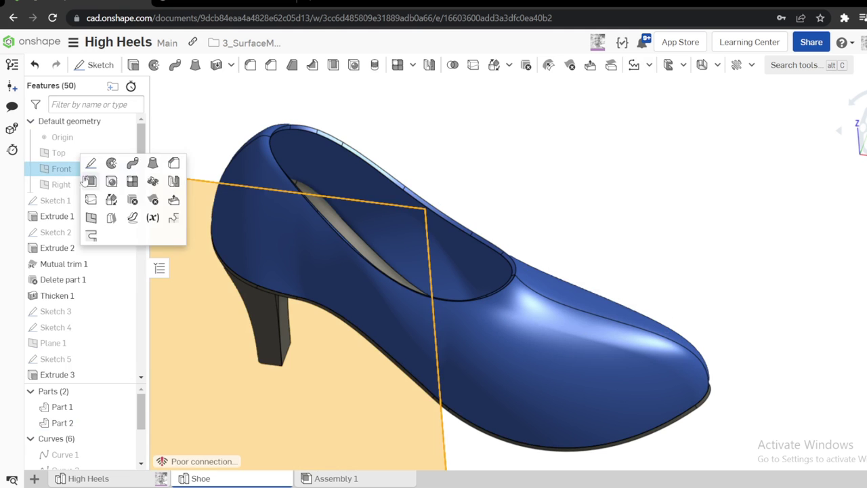
pyautogui.click(91, 163)
pyautogui.press('c')
pyautogui.click(596, 185)
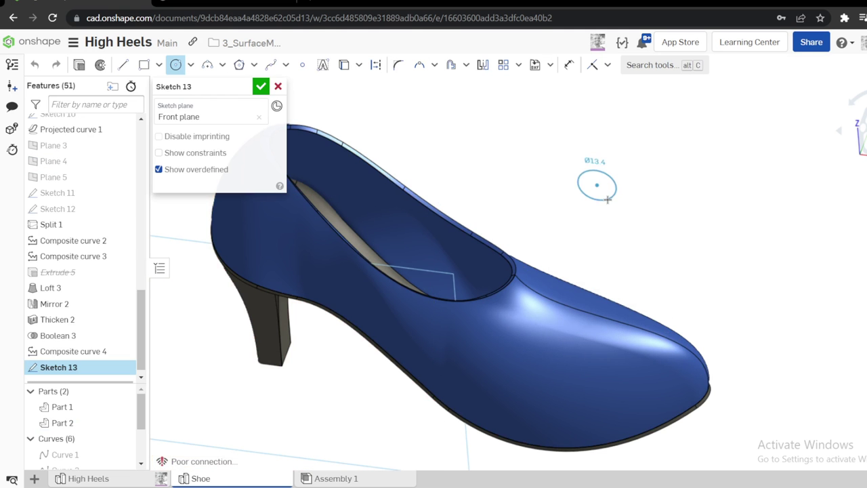
pyautogui.click(608, 199)
# Dimension the sketch circle's diameter to 2 mm
pyautogui.press('d')
pyautogui.click(615, 185)
pyautogui.click(645, 165)
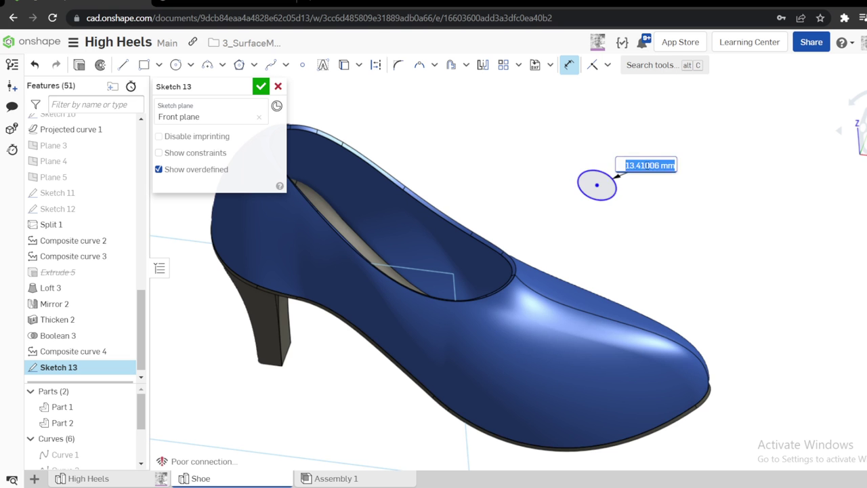
pyautogui.write('2')
pyautogui.press('Return')
pyautogui.press('Escape')
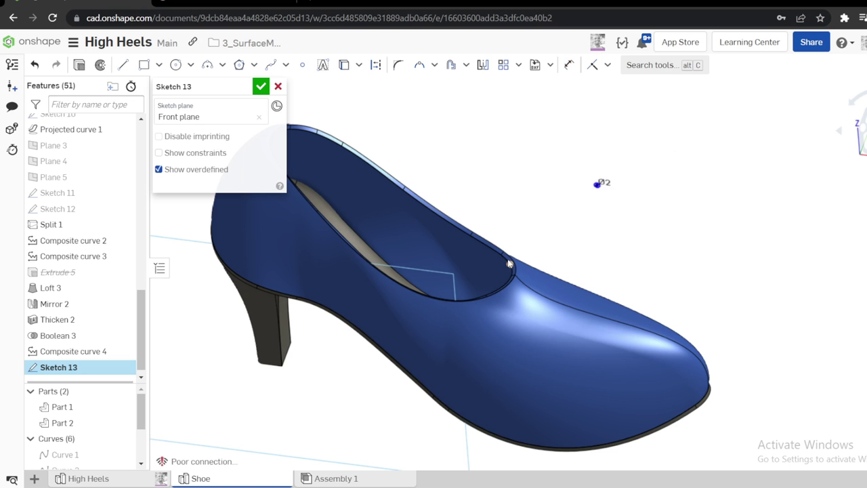
# Hide all parts so only the curves and the circle sketch remain shown
pyautogui.scroll(3, 510, 263)
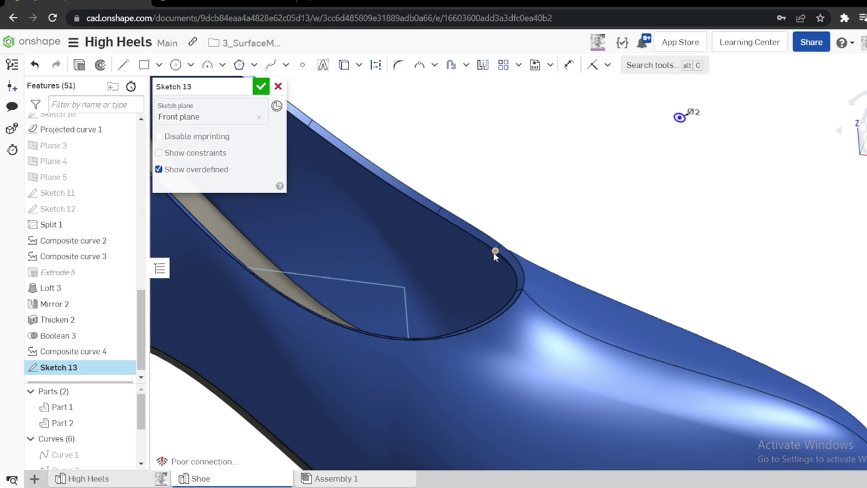
pyautogui.click(123, 393)
pyautogui.scroll(-5, 518, 298)
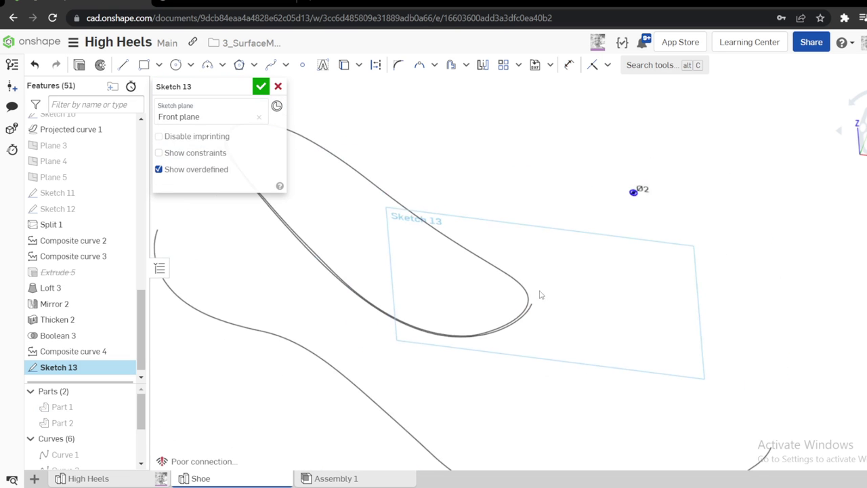
pyautogui.moveTo(528, 316)
pyautogui.mouseDown(button='right')
pyautogui.moveTo(528, 328)
pyautogui.moveTo(524, 310)
pyautogui.mouseUp(button='right')
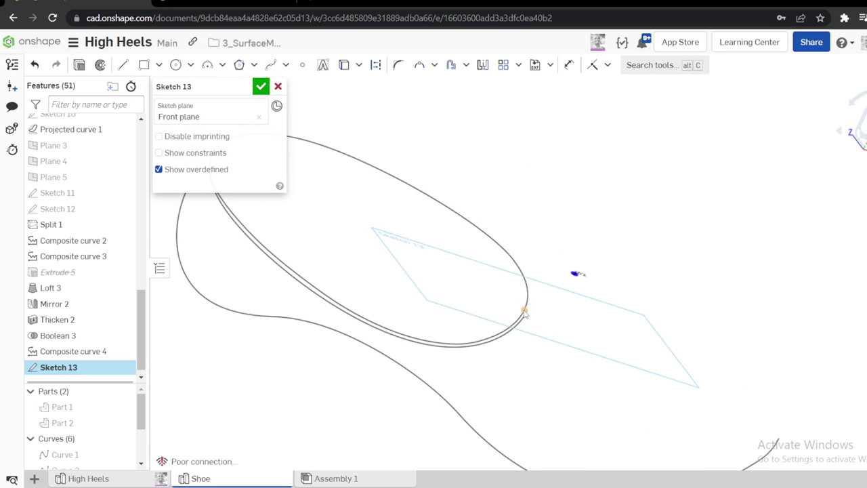
pyautogui.click(515, 259)
pyautogui.scroll(5, 596, 281)
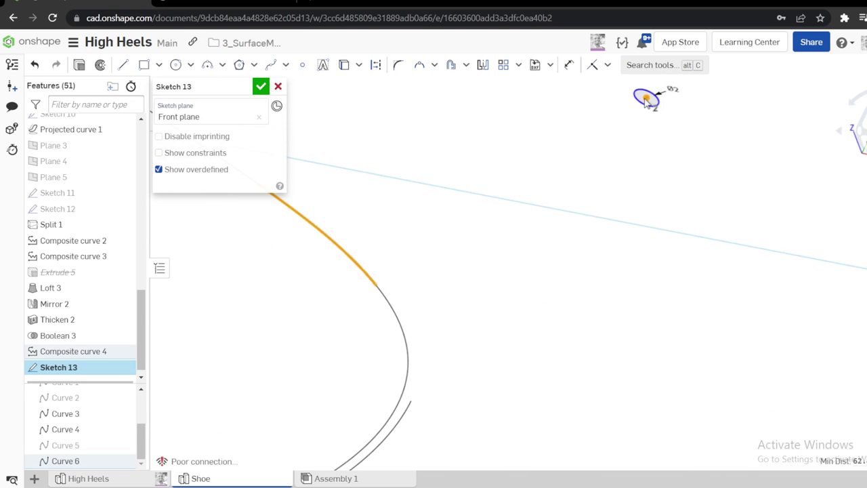
pyautogui.click(324, 394)
pyautogui.scroll(-8, 704, 271)
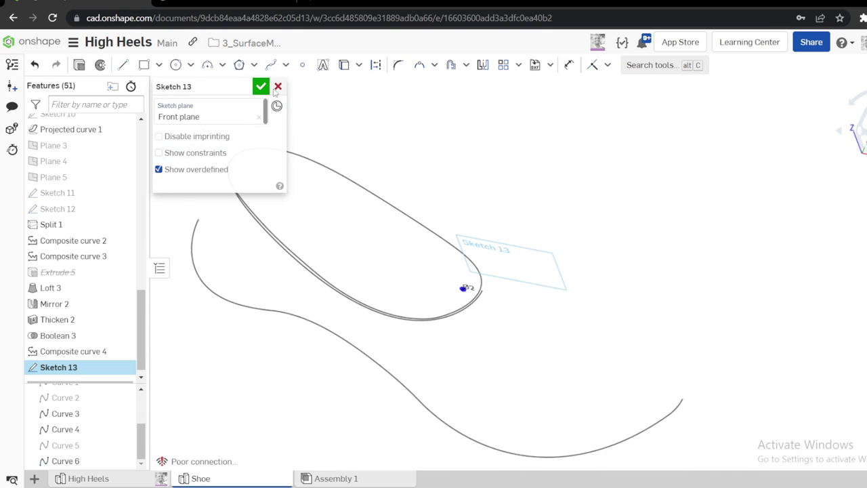
pyautogui.scroll(6, 474, 288)
pyautogui.click(520, 354)
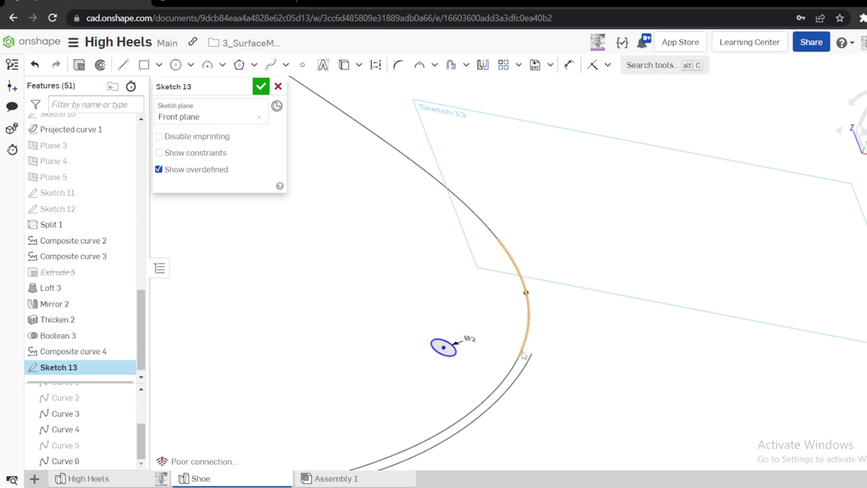
pyautogui.click(590, 359)
pyautogui.click(519, 357)
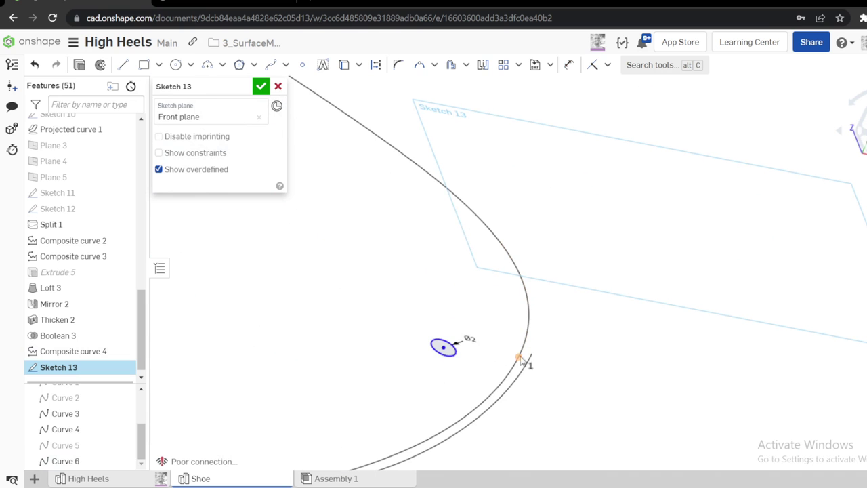
pyautogui.click(443, 348)
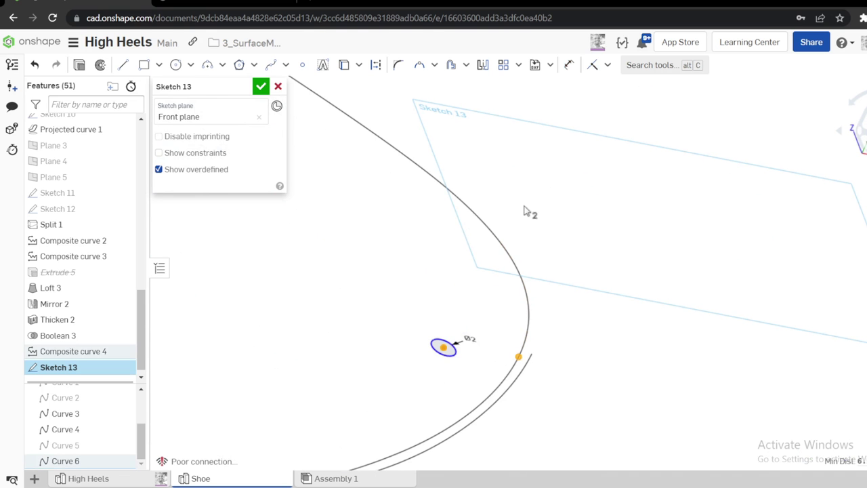
pyautogui.press('d')
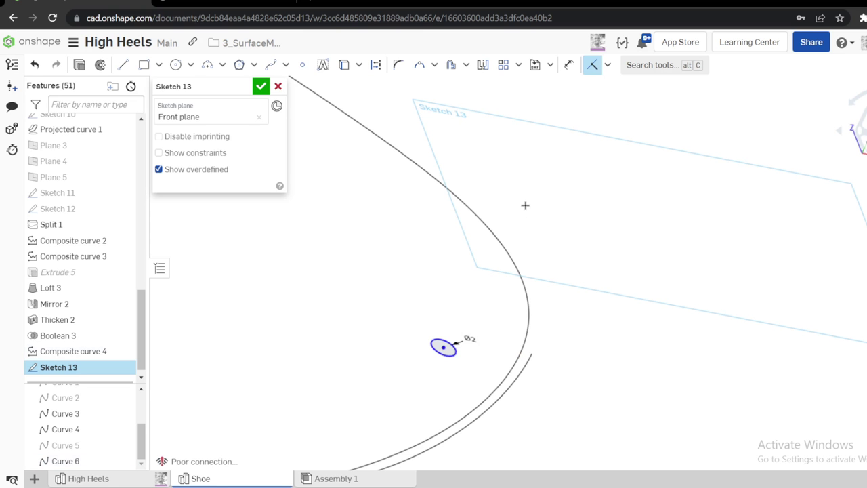
pyautogui.press('Escape')
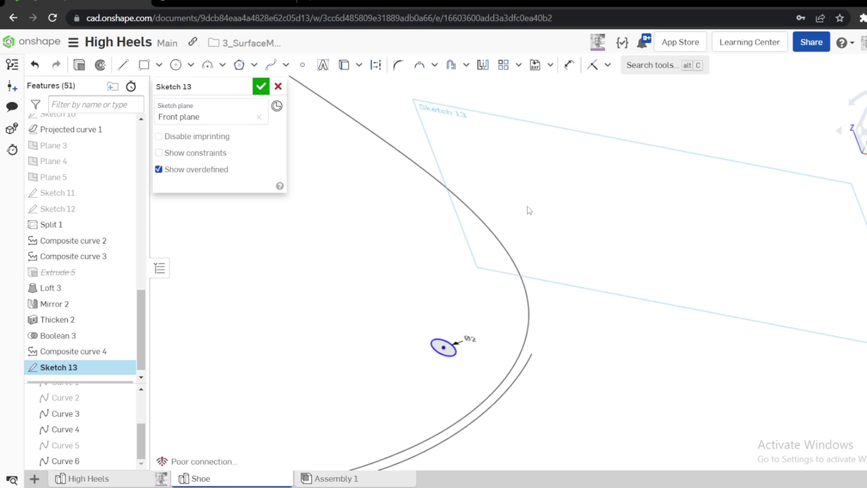
# Make the 2 mm circle's center coincident with the composite rim curve's front point, and finish the sketch
pyautogui.click(444, 348)
pyautogui.click(519, 357)
pyautogui.press('d')
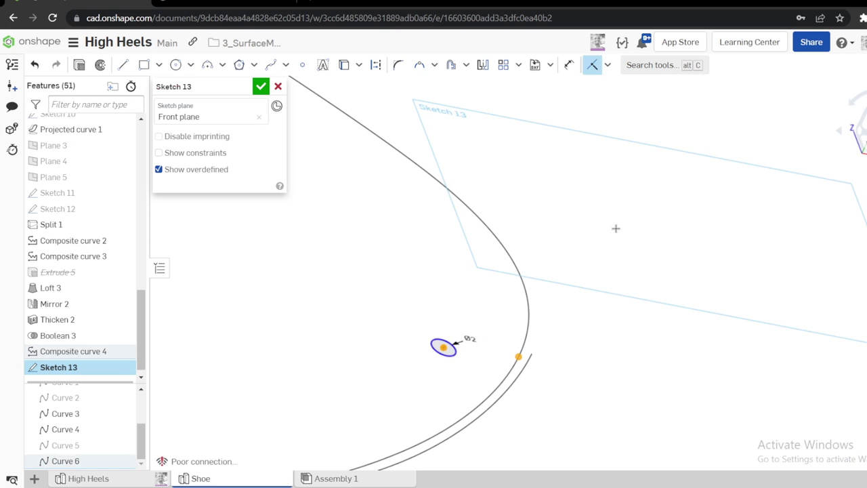
pyautogui.click(616, 228)
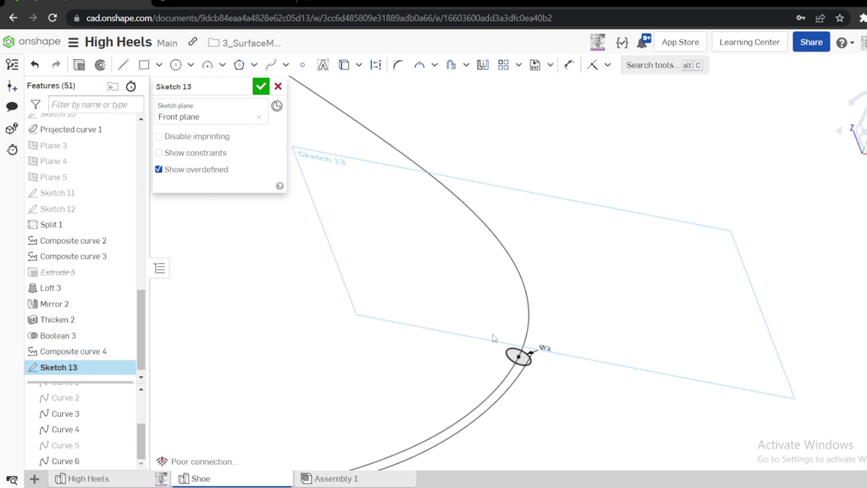
pyautogui.scroll(-5, 598, 326)
pyautogui.click(261, 87)
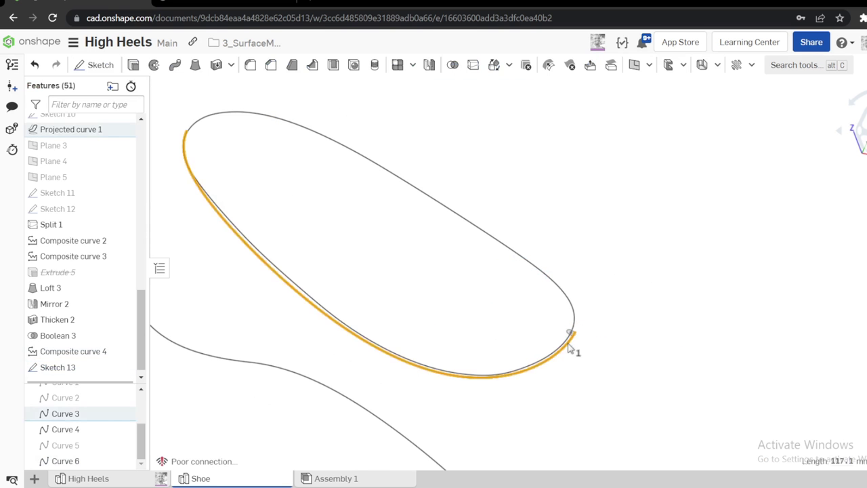
# Set up a solid Sweep of the 2 mm circle along the composite curve around the shoe opening
pyautogui.click(175, 65)
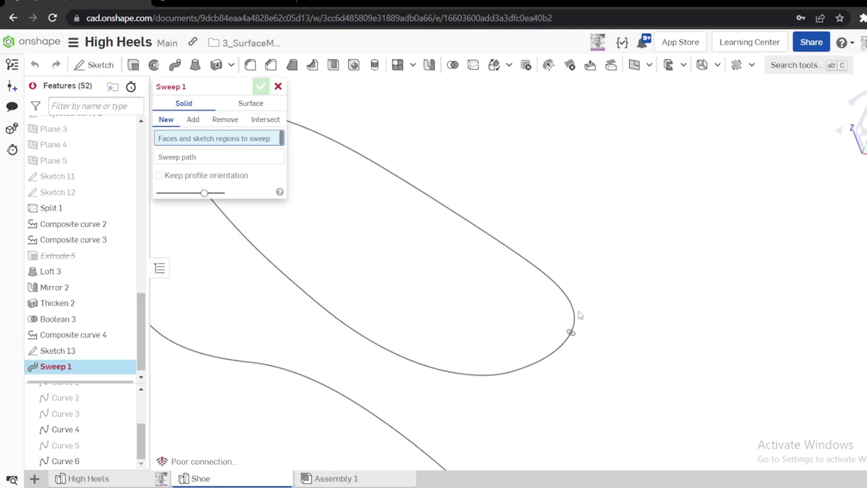
pyautogui.scroll(6, 576, 324)
pyautogui.click(561, 369)
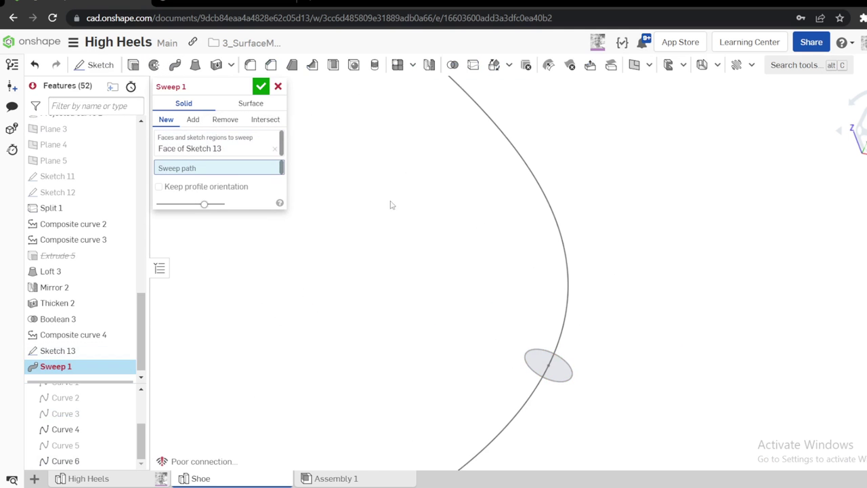
pyautogui.click(565, 284)
pyautogui.scroll(5, 503, 242)
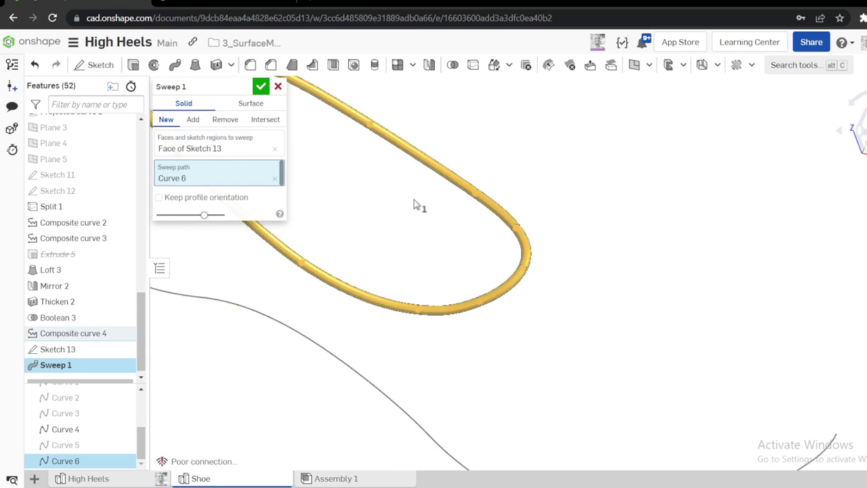
# Show the parts again and complete the sweep as an Add merged with the blue upper (Part 2)
pyautogui.click(196, 123)
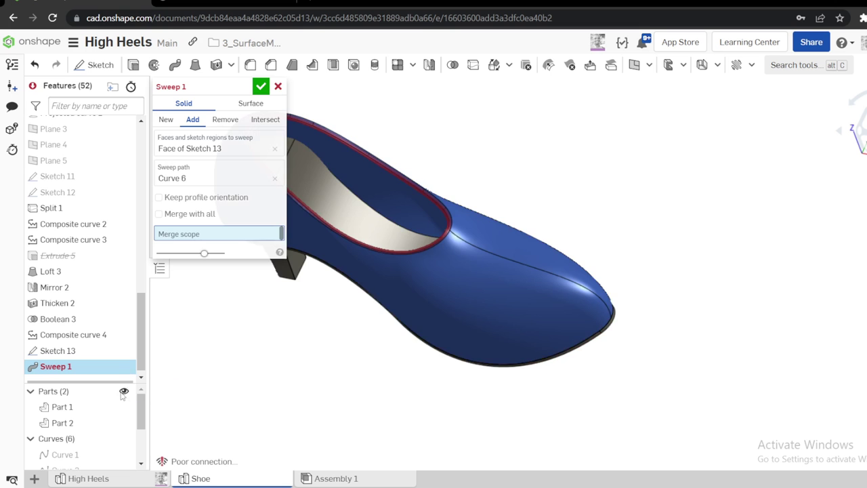
pyautogui.click(464, 278)
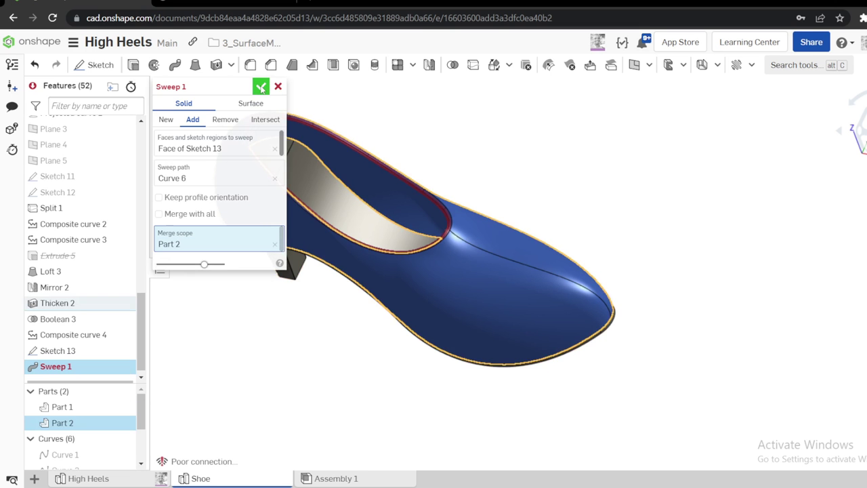
pyautogui.click(261, 86)
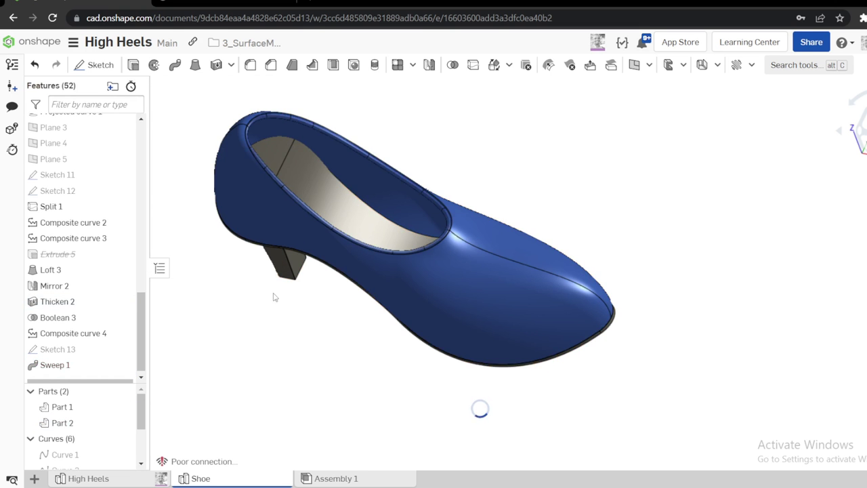
pyautogui.moveTo(379, 327); pyautogui.dragTo(479, 254, button='right')
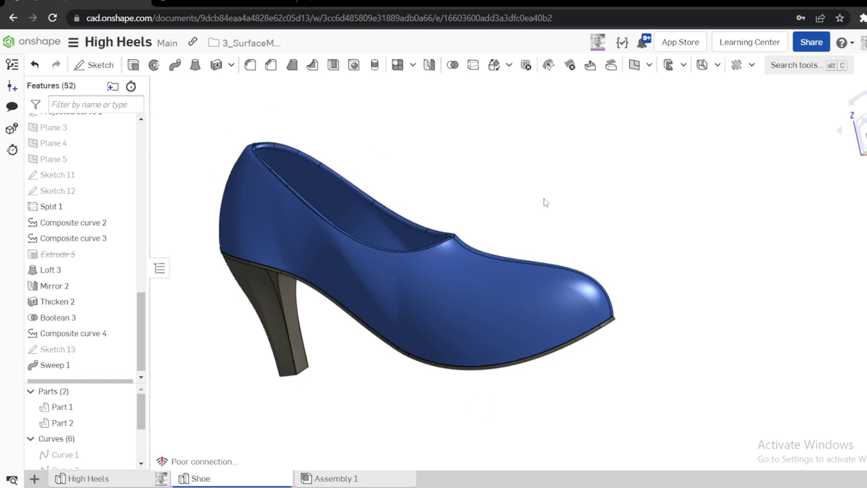
pyautogui.hotkey('shift', '7')
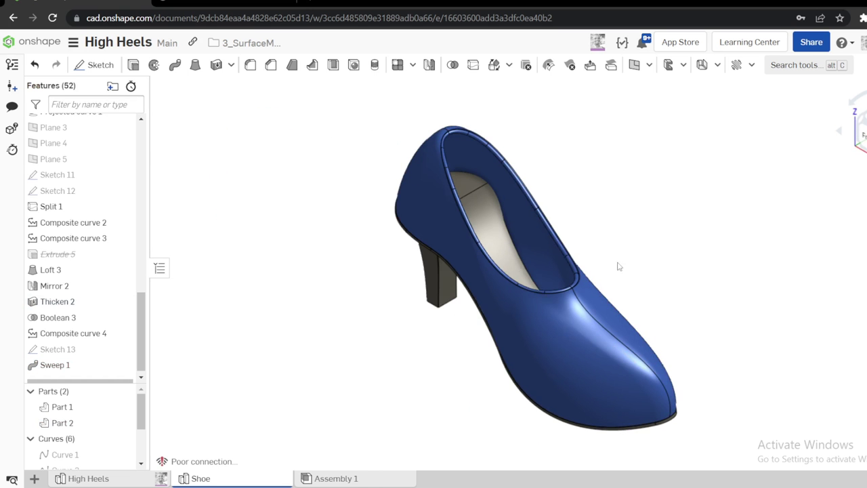
pyautogui.scroll(2, 769, 326)
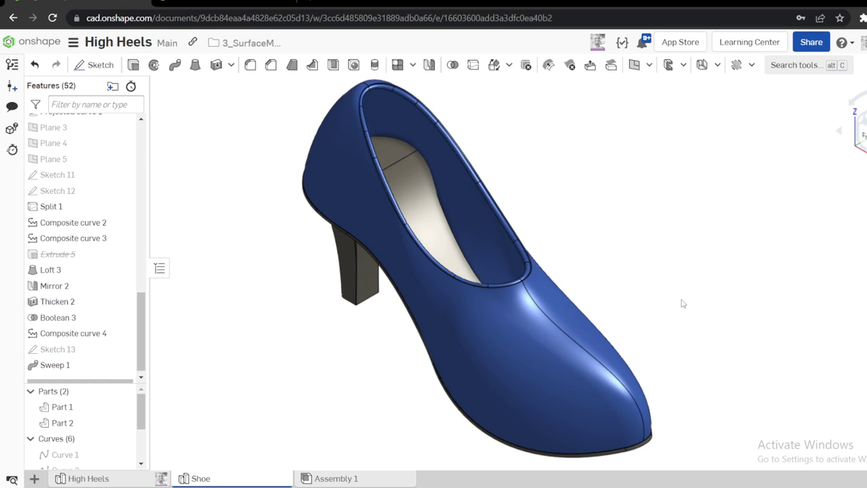
pyautogui.moveTo(629, 284); pyautogui.dragTo(662, 233, button='right')
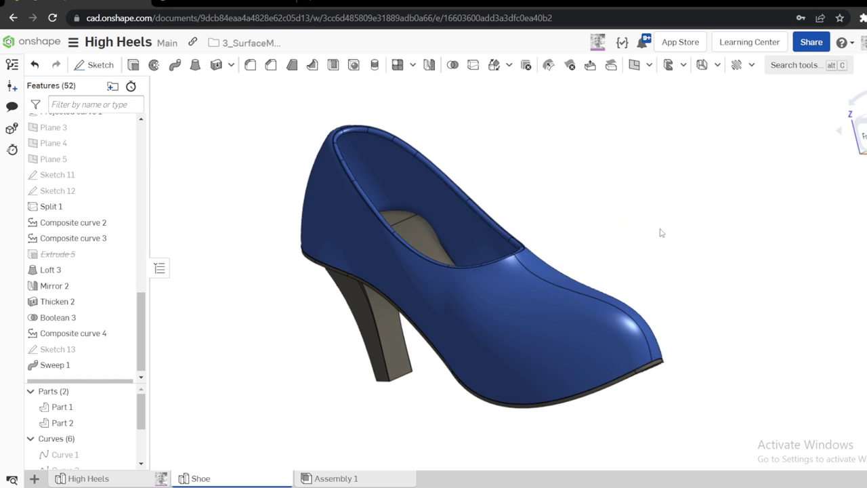
pyautogui.hotkey('shift', '7')
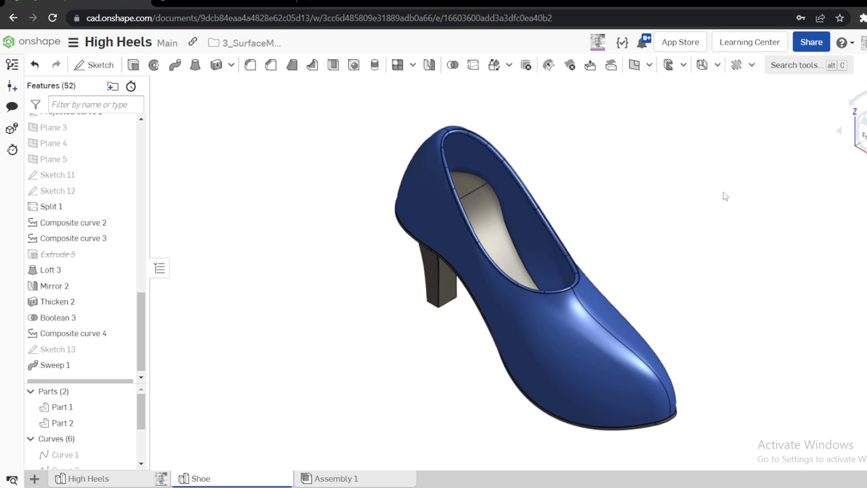